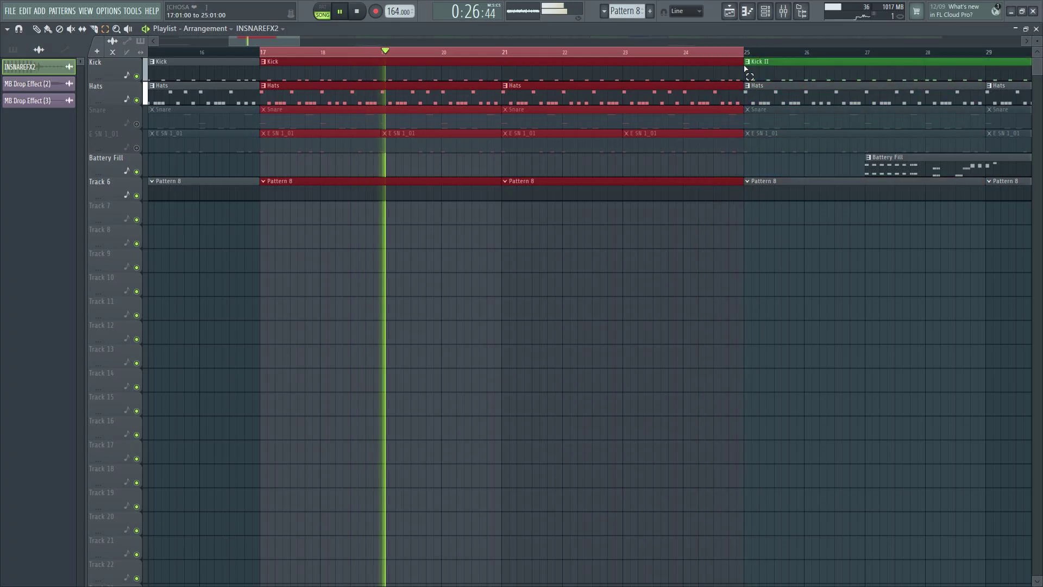
- Delete the INSNAREFX2, MB Drop Effect (2) and MB Drop Effect (3) audio clip channels and confirm the deletion
click(722, 260)
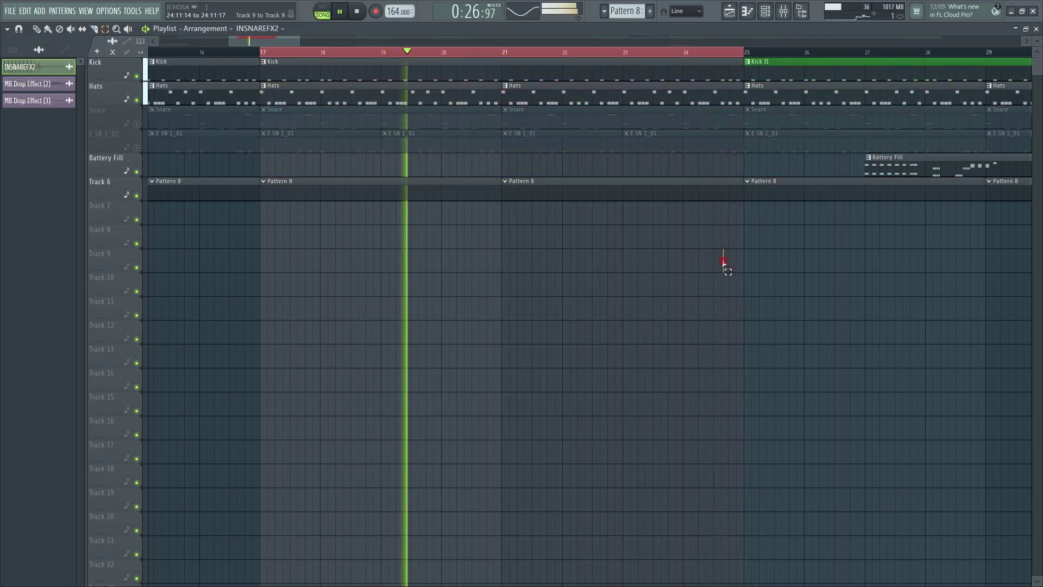
click(38, 100)
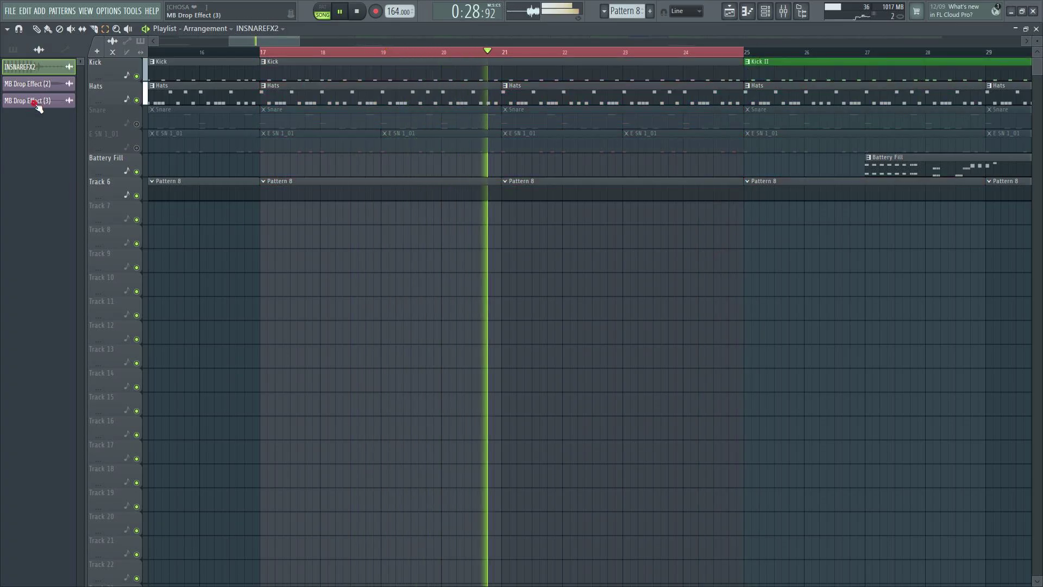
click(41, 68)
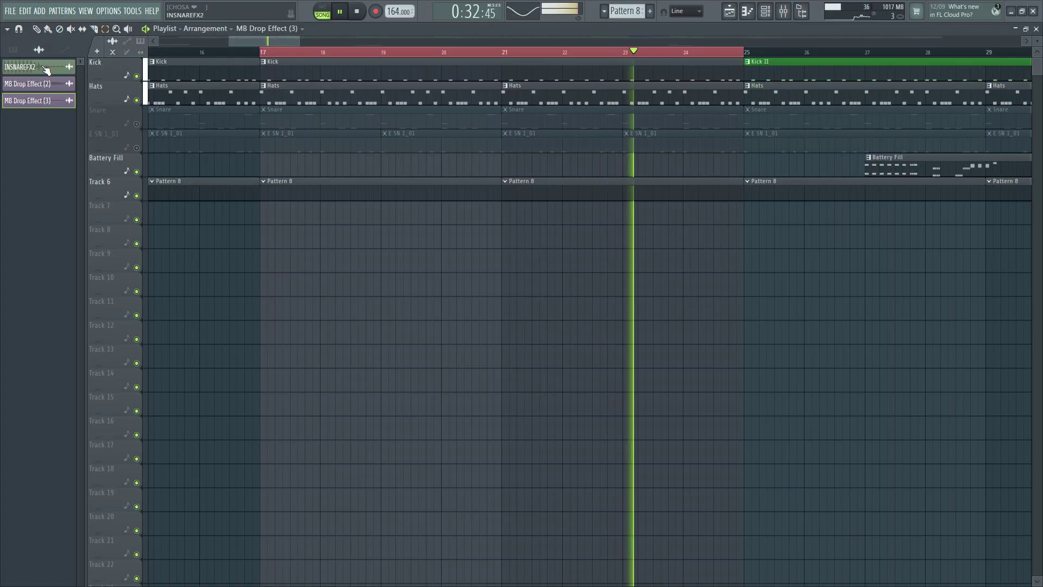
click(37, 100)
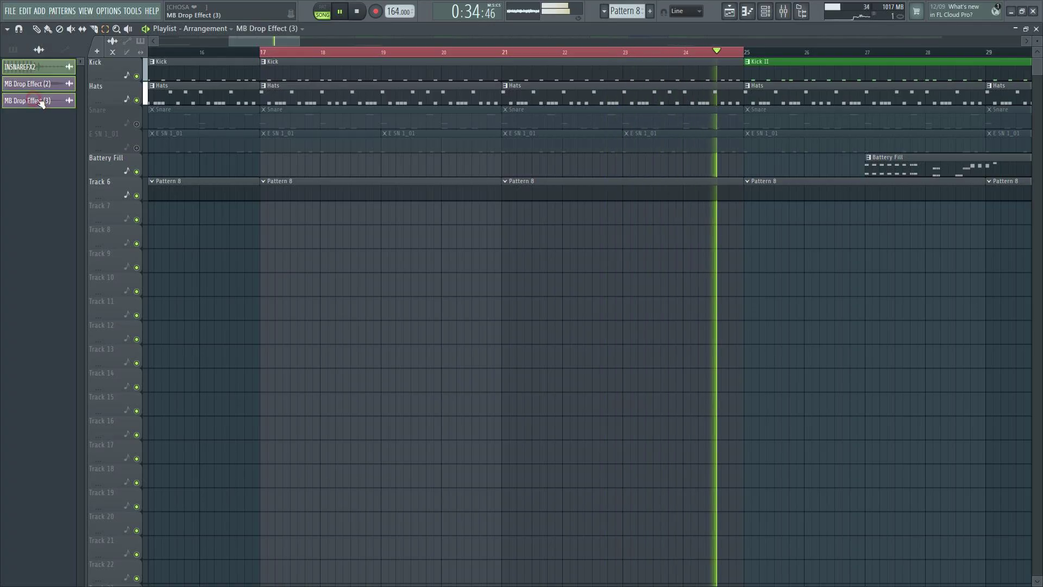
right_click(38, 101)
click(56, 229)
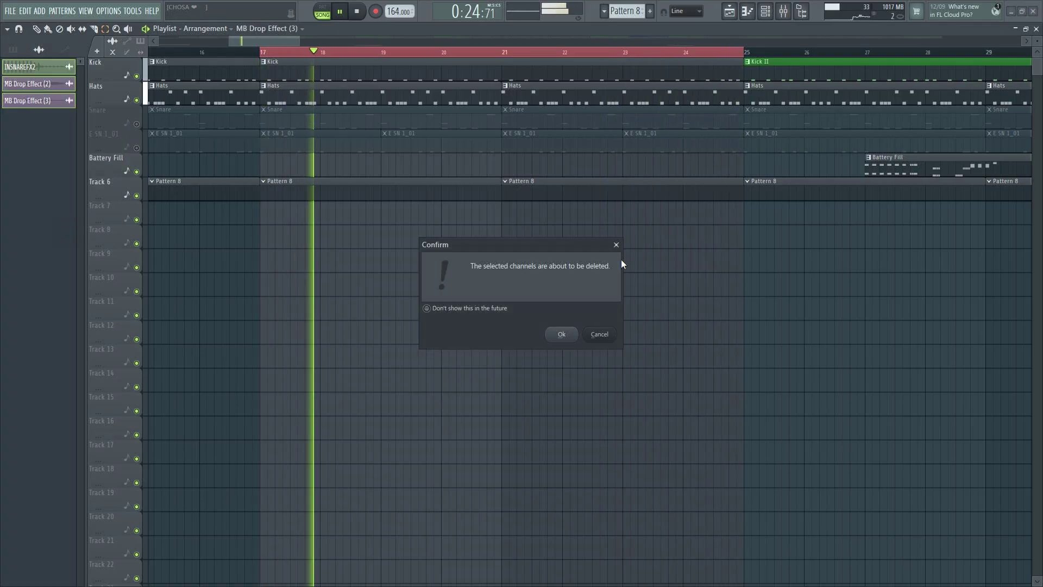
click(561, 336)
- Restore the INSNAREFX2 mixer track to its default state and look over the remaining mixer tracks
key(F9)
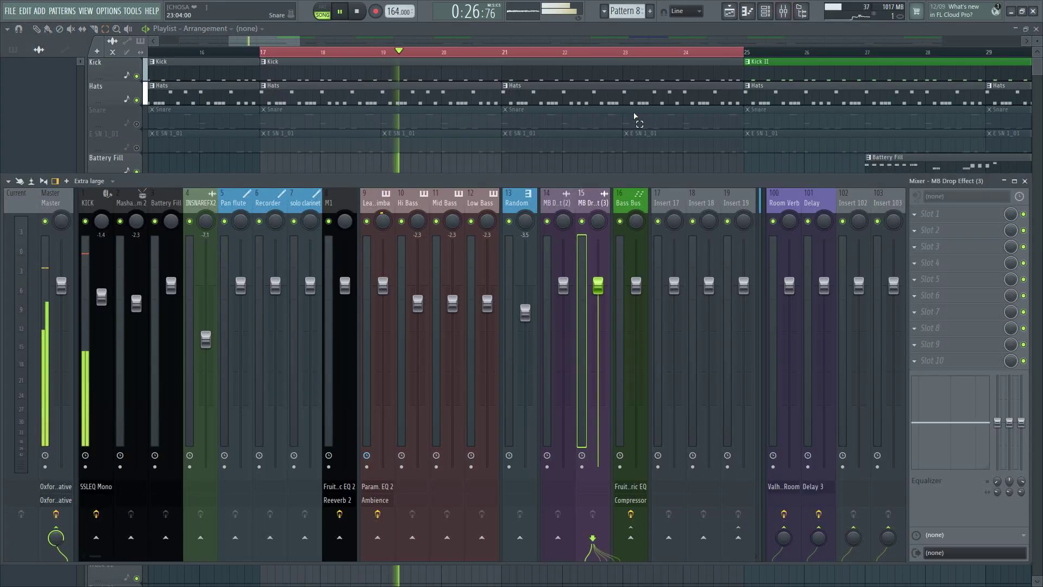
right_click(208, 206)
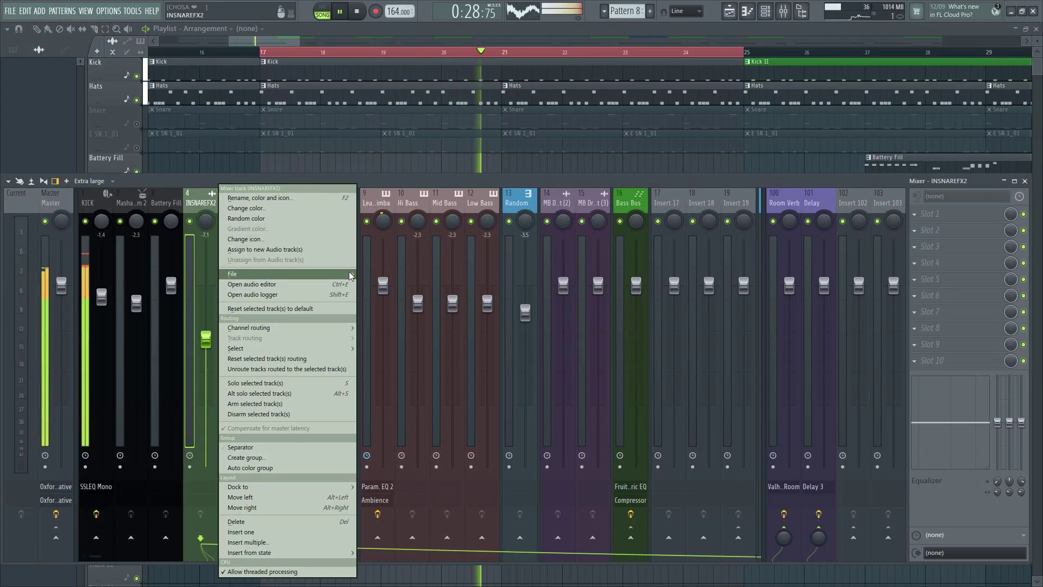
mouse_move(350, 275)
click(380, 64)
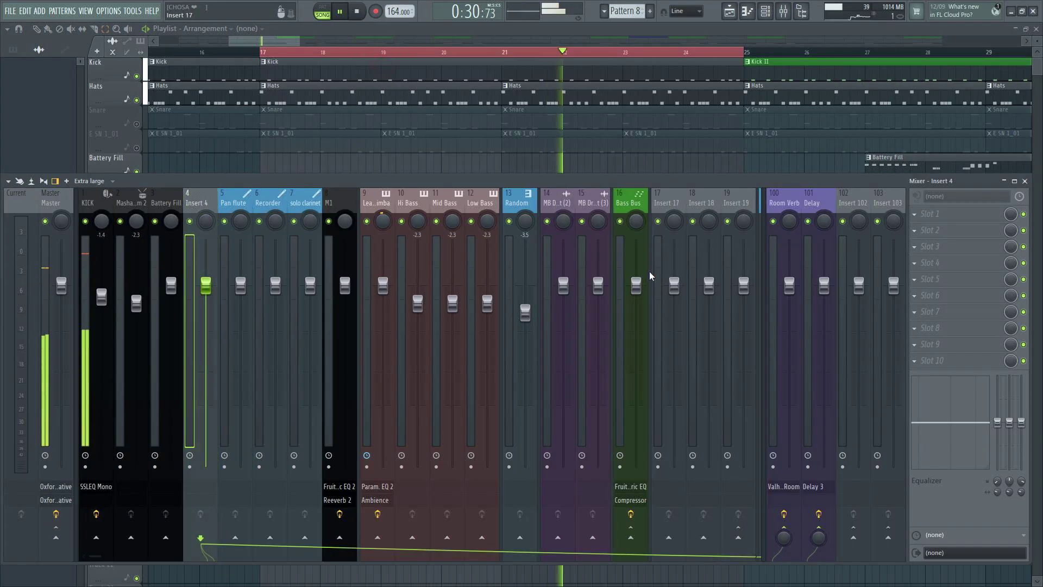
scroll(620, 206, down, 10)
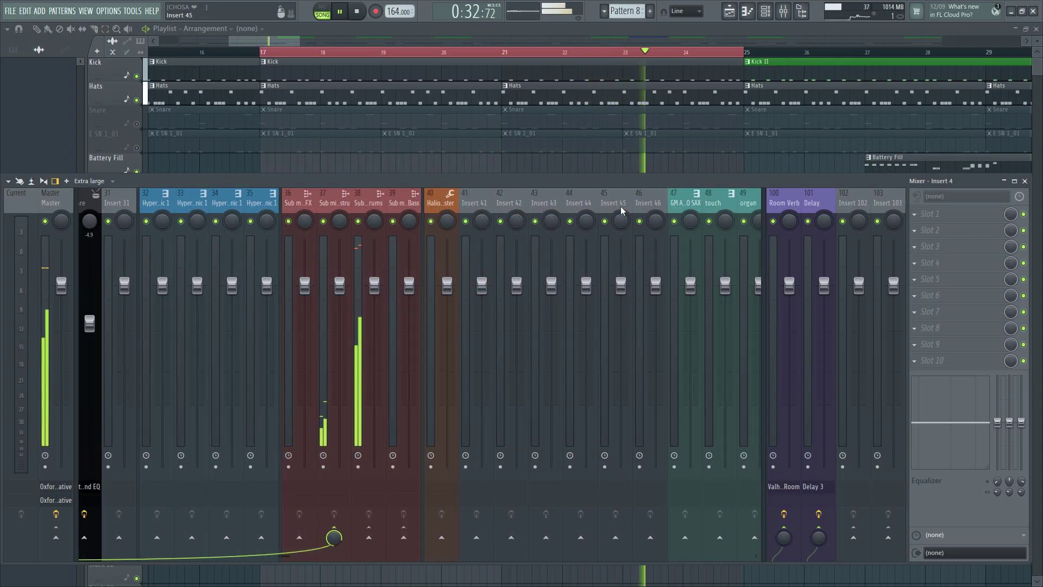
scroll(620, 207, down, 4)
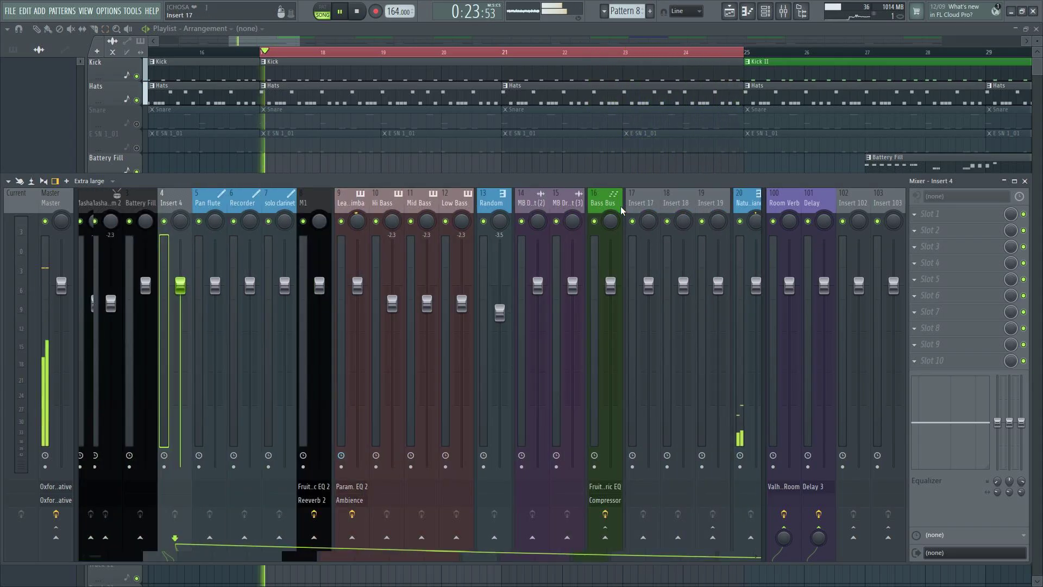
scroll(621, 210, up, 1)
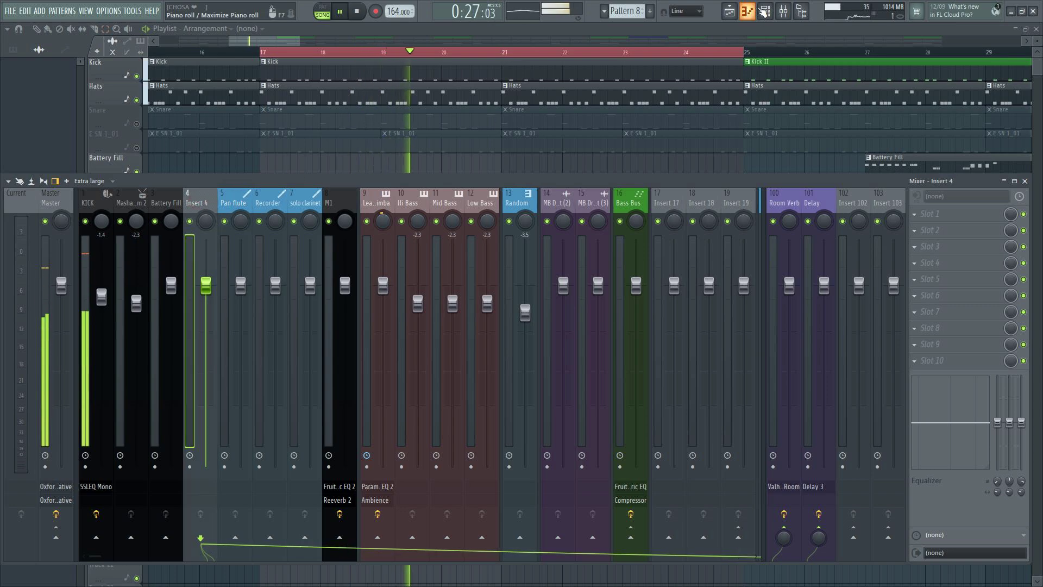
- Replace the mixer view with the channel rack and record a Natural Grand Piano part into Pattern 8
click(765, 11)
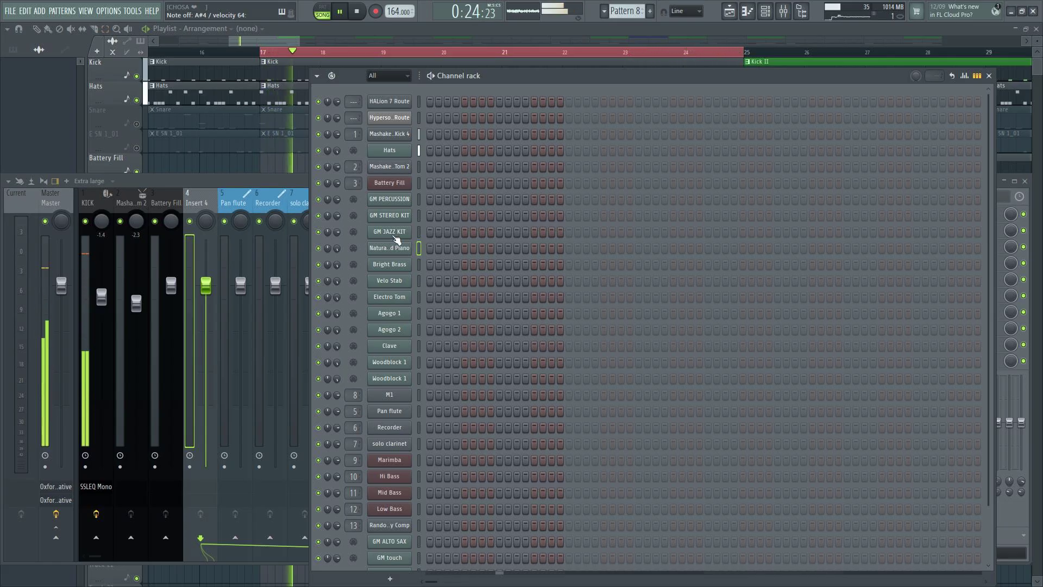
drag(567, 83, 511, 235)
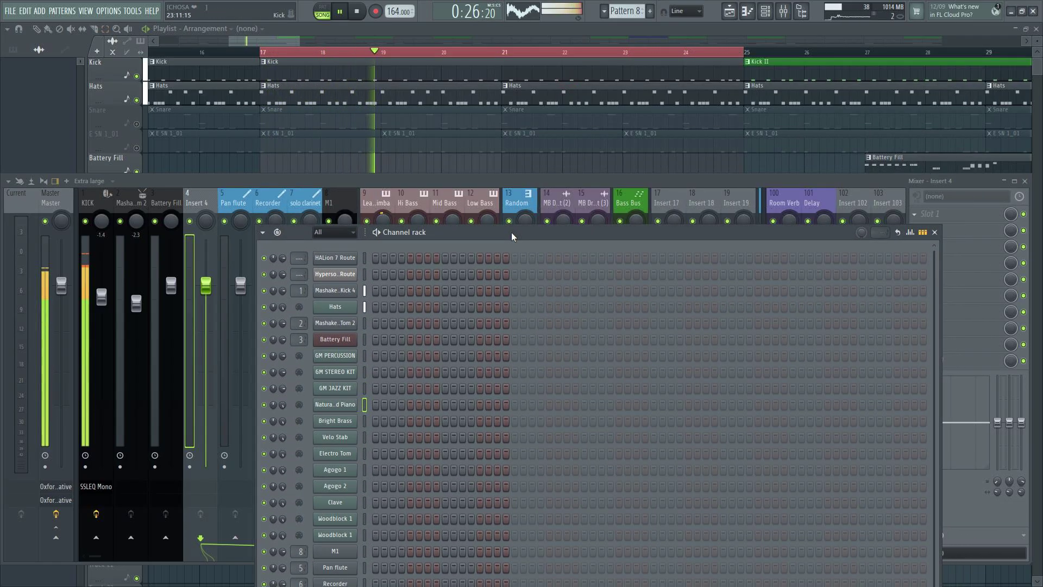
click(1025, 181)
drag(621, 225, 677, 214)
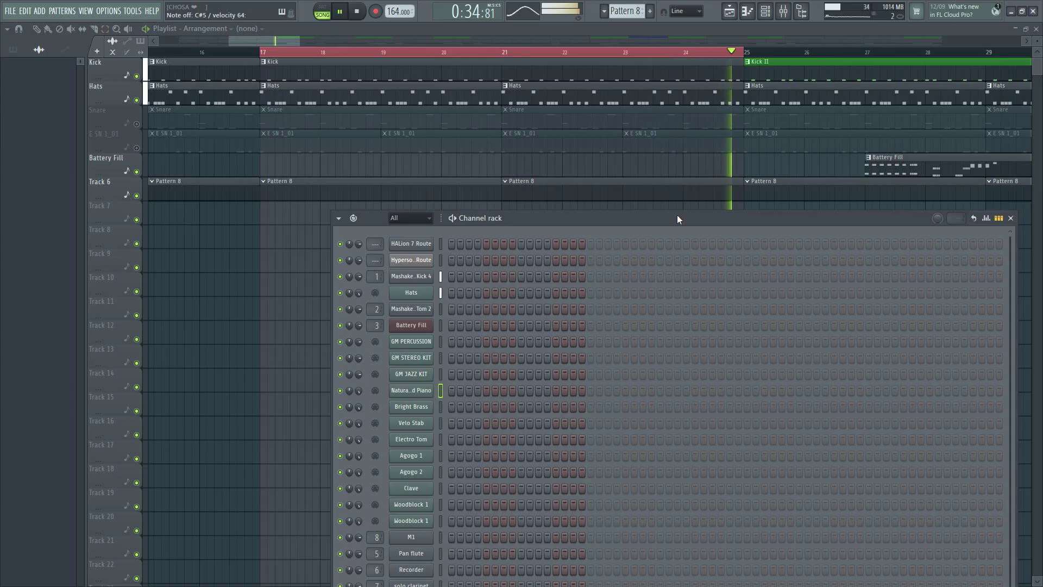
key(r)
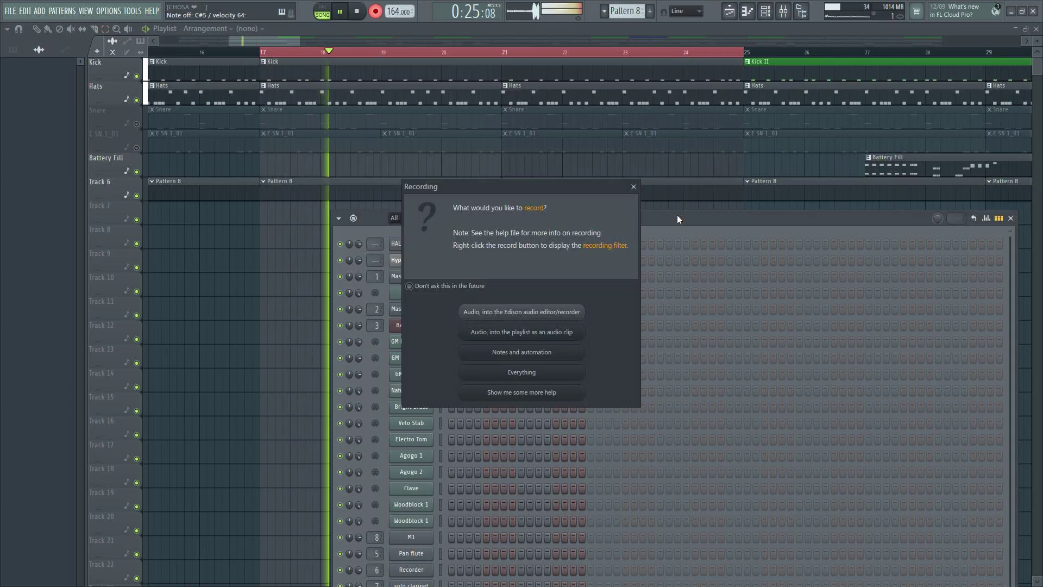
key(Return)
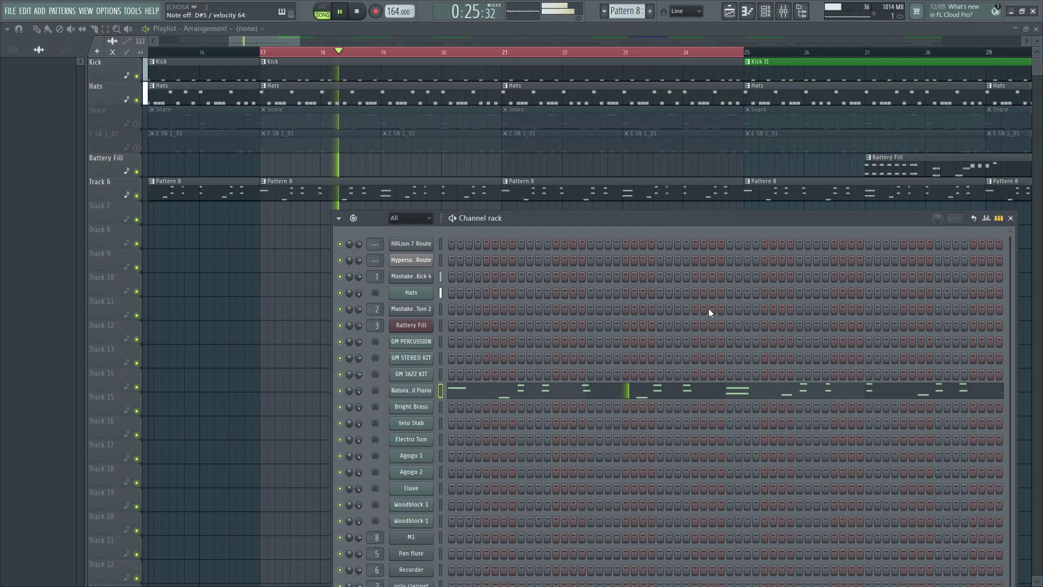
- Quantize all recorded Natural Grand Piano notes in the piano roll with the duration option Leave end time
click(546, 392)
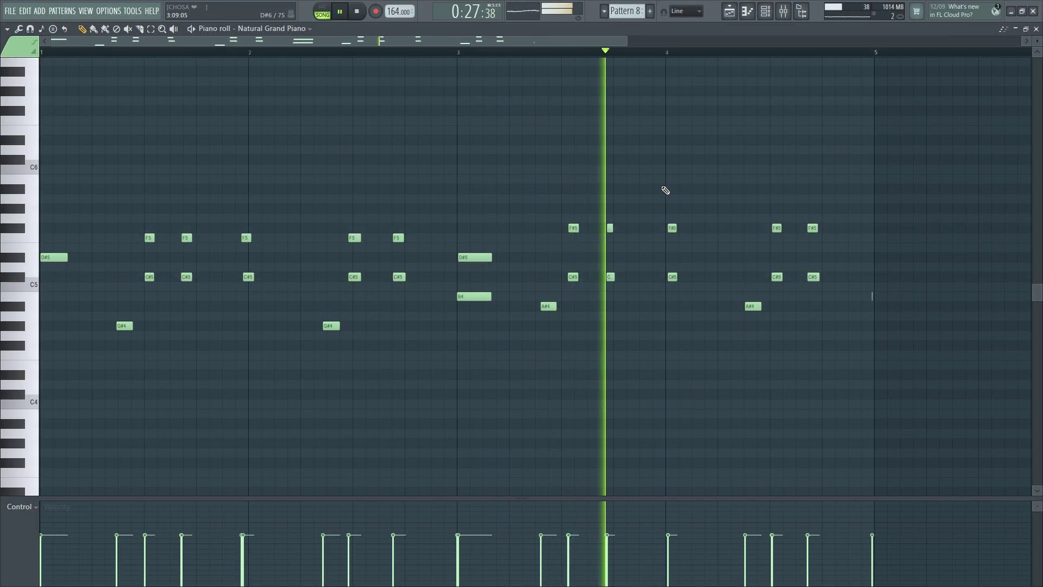
scroll(871, 240, down, 1)
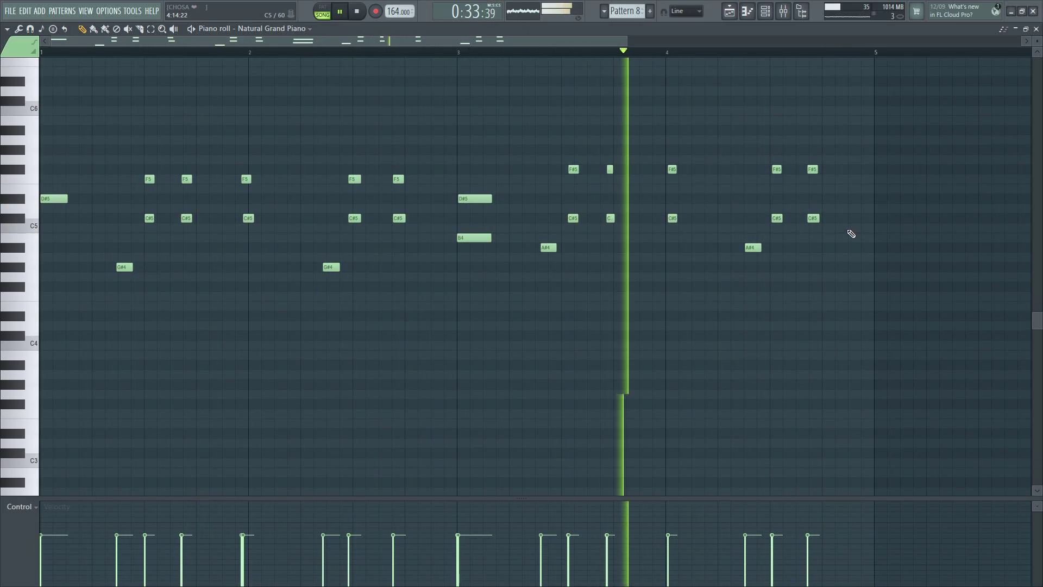
key(ctrl+a)
key(alt+q)
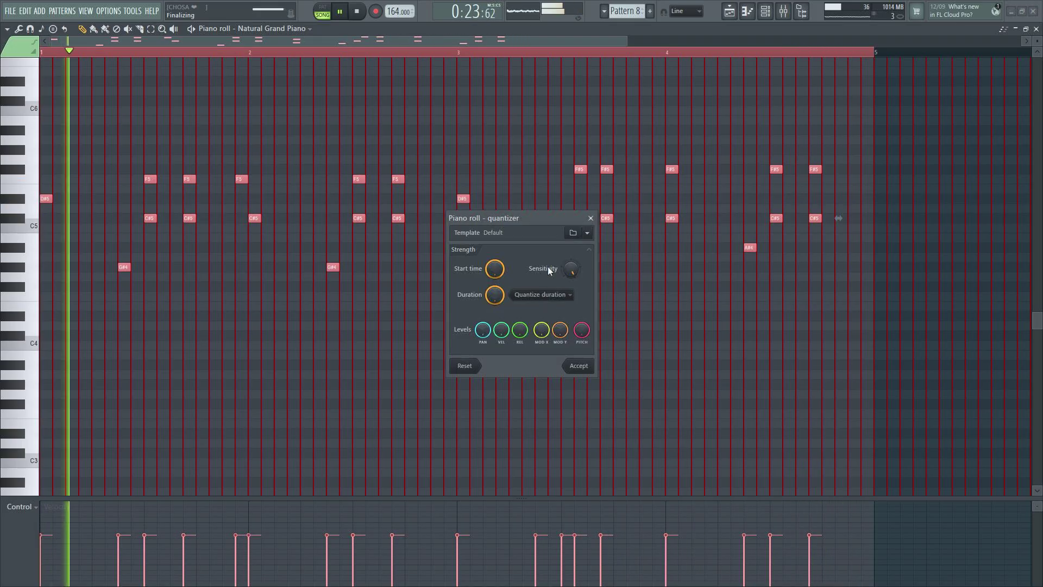
click(539, 295)
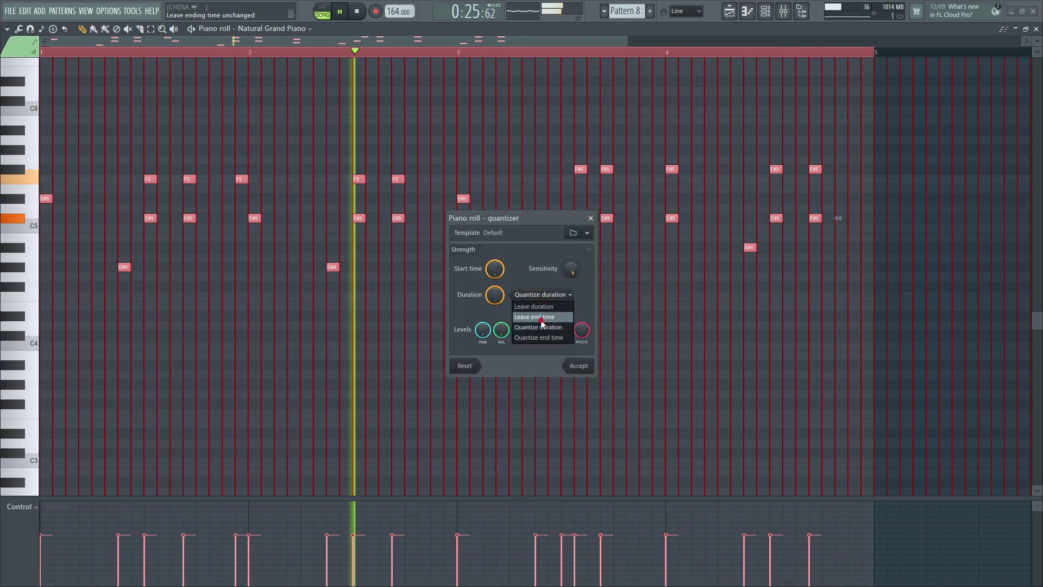
click(541, 318)
click(578, 366)
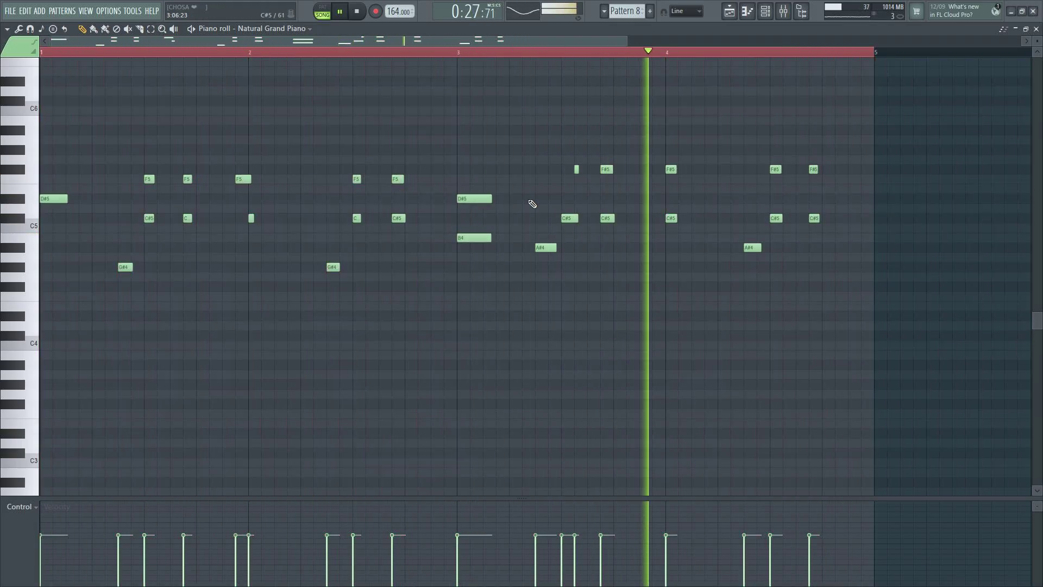
- Align bar 3's first F#5 with the C#5 below it, and place F#4 bass notes in bars 3 and 4
drag(575, 169, 562, 170)
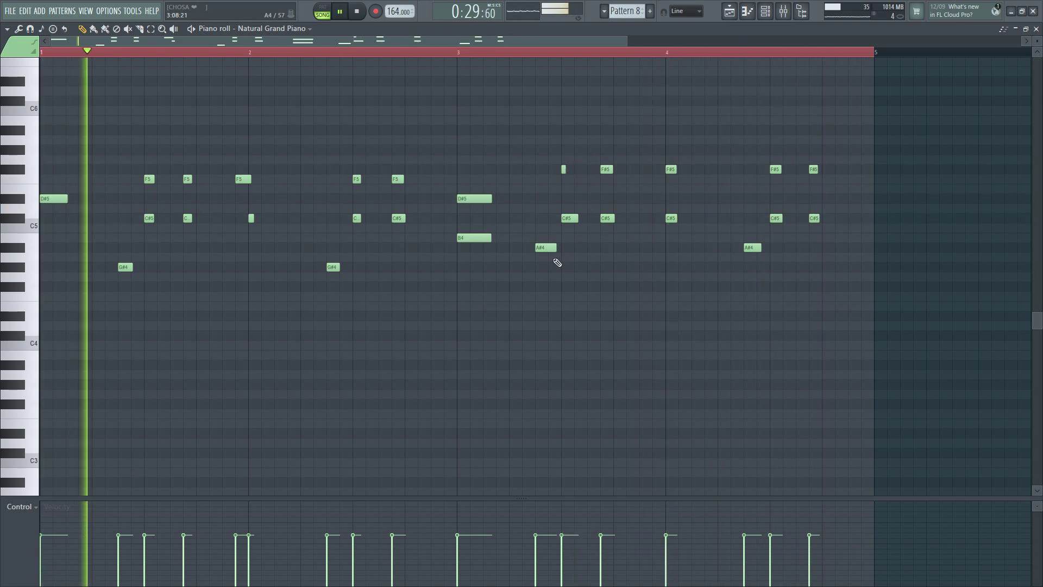
drag(546, 247, 545, 286)
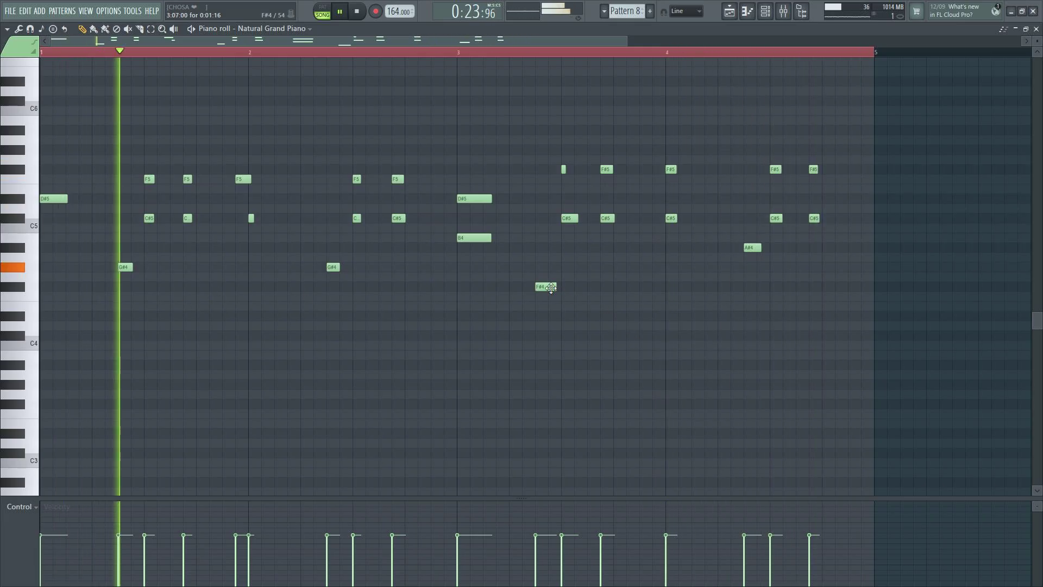
click(747, 287)
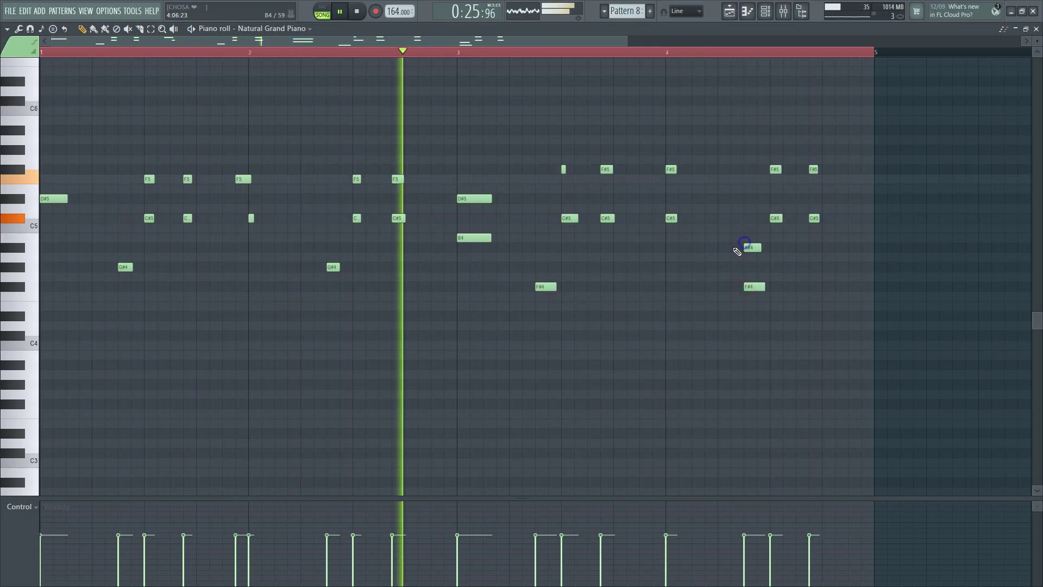
- Move the early F5 to the start of bar 2, add B4 under the opening D#5 and delete bar 4's A#4
drag(244, 180, 256, 181)
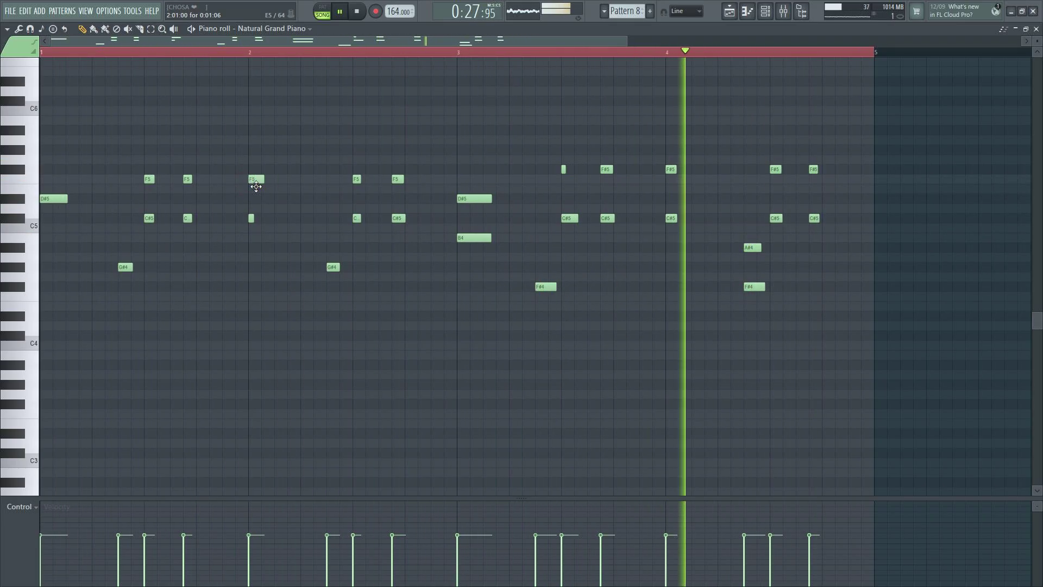
click(57, 238)
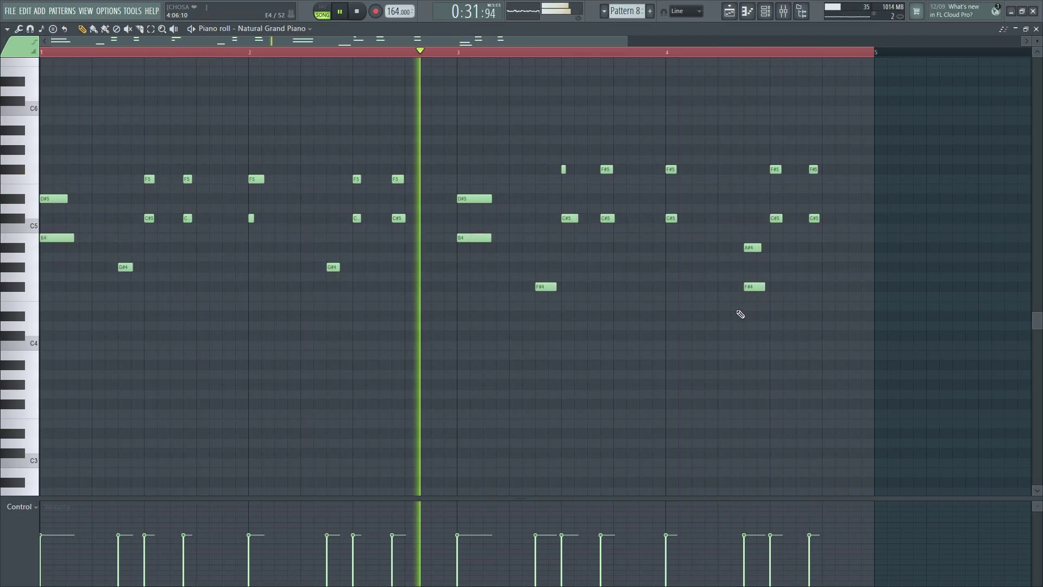
right_click(751, 248)
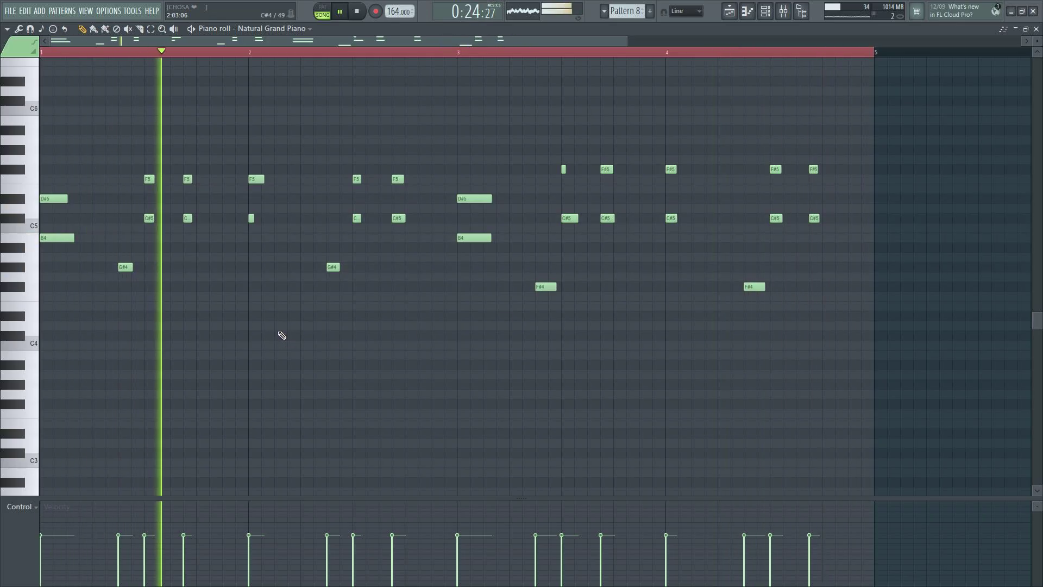
- Try adding G#5 on top of the two C#5–F5 chords in bar 1 and the last two in bar 2
click(148, 178)
click(149, 148)
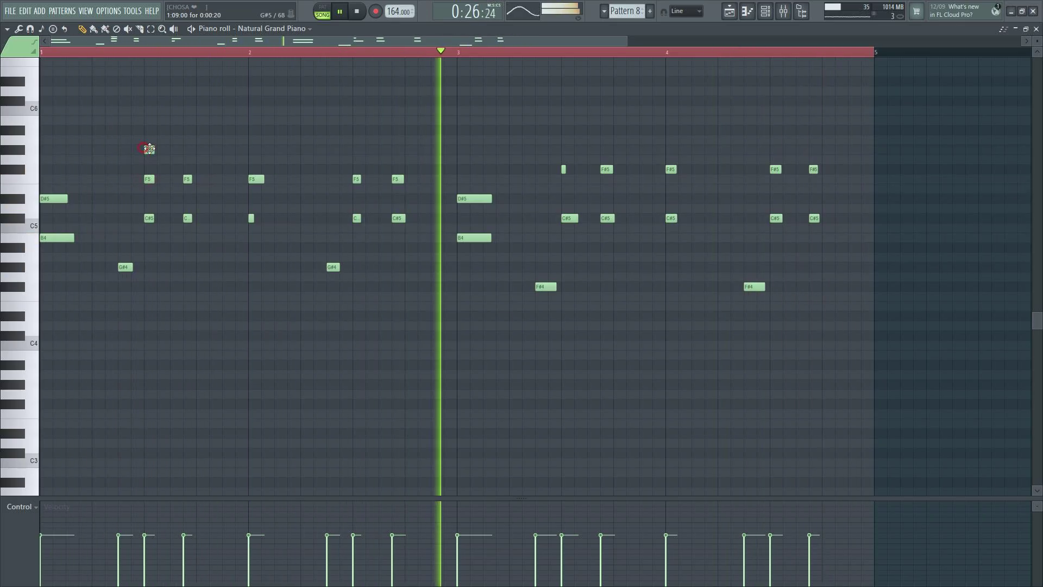
click(187, 149)
click(353, 150)
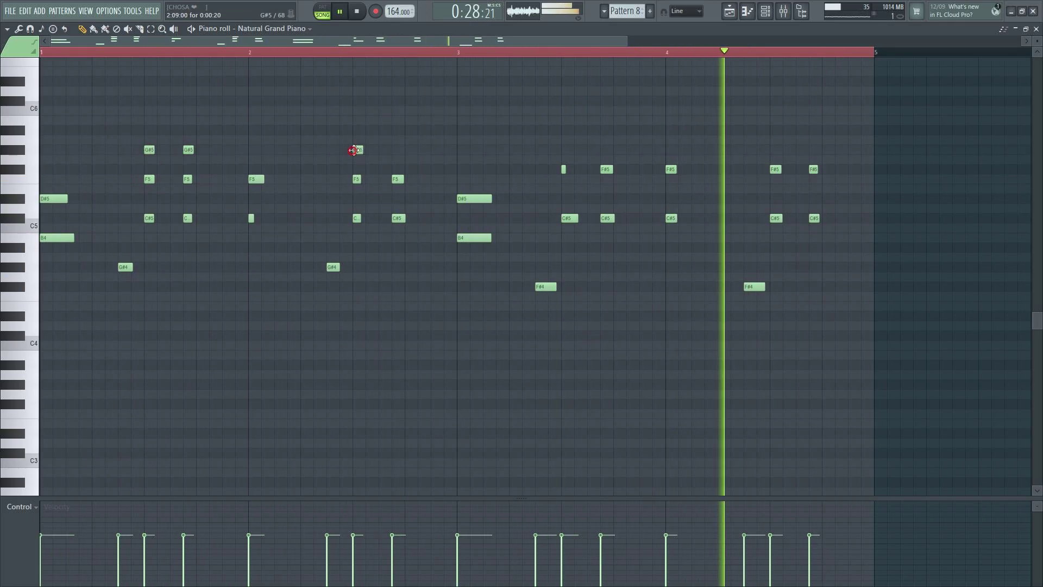
click(397, 148)
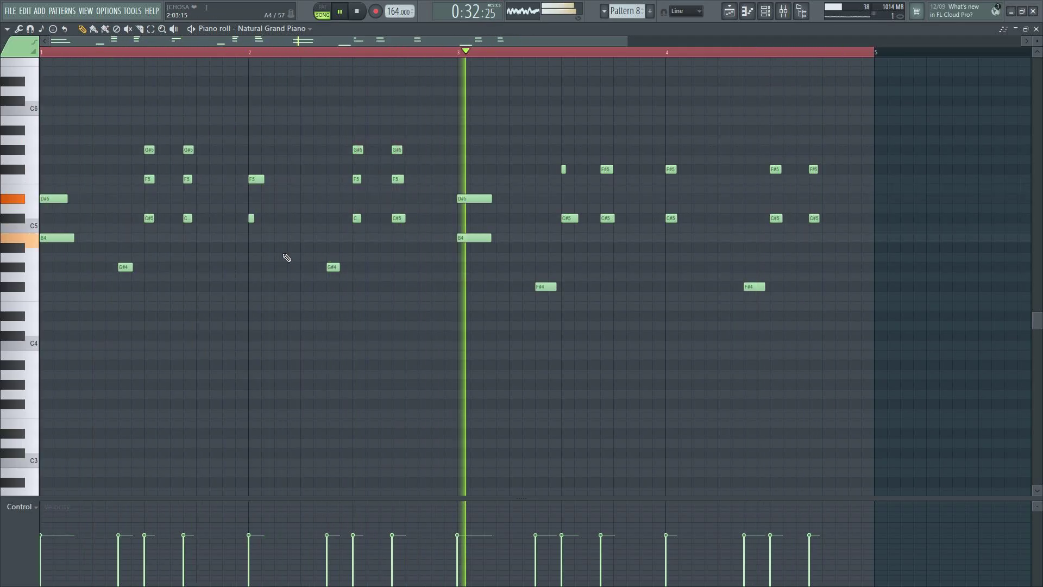
- Replace the G#5 notes of bar 1's chords with G#4, and add a C#4 just before the bar's first G#4
right_click(188, 149)
right_click(149, 149)
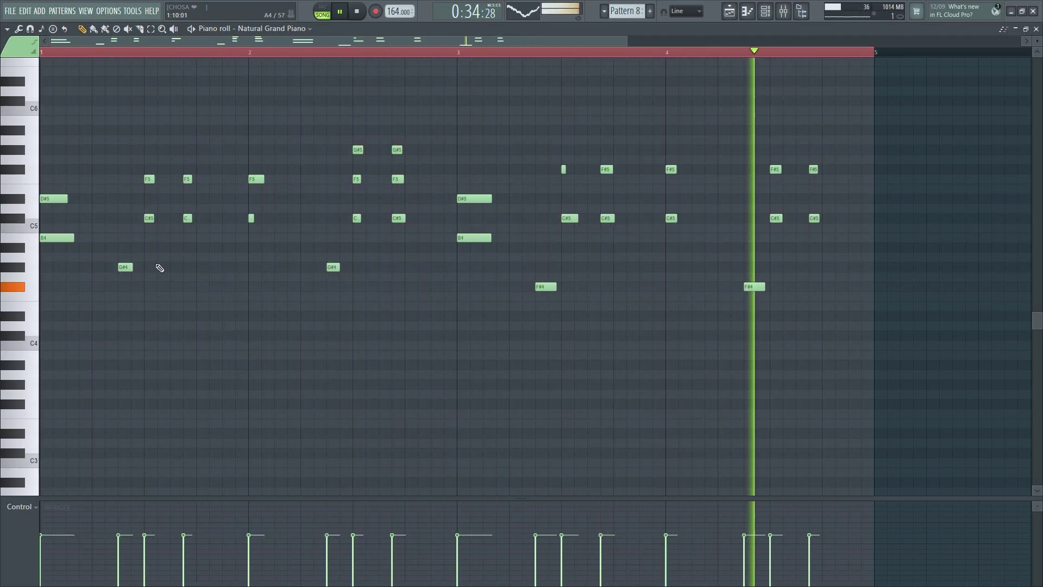
click(149, 266)
click(189, 266)
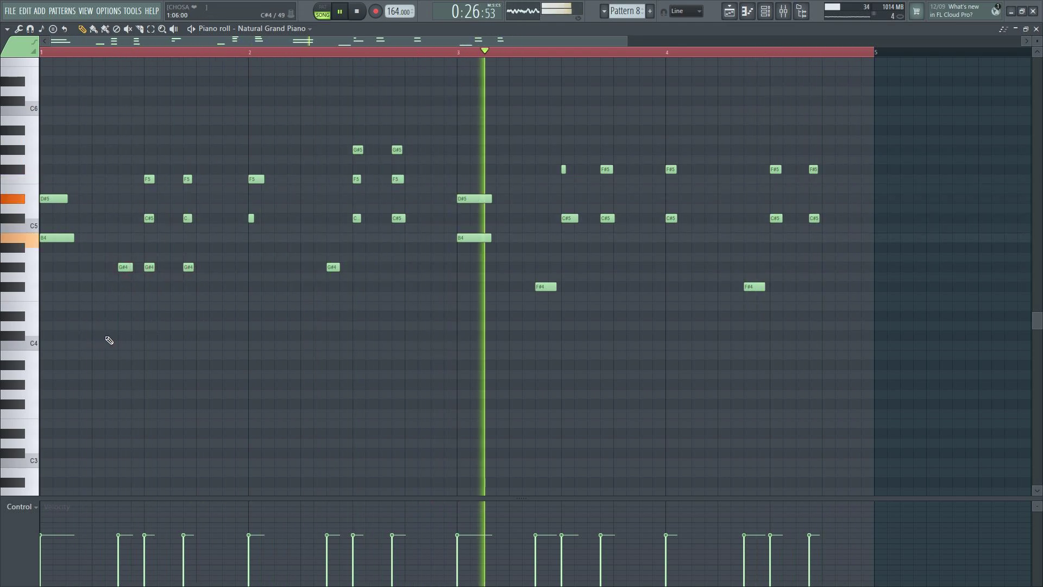
click(108, 336)
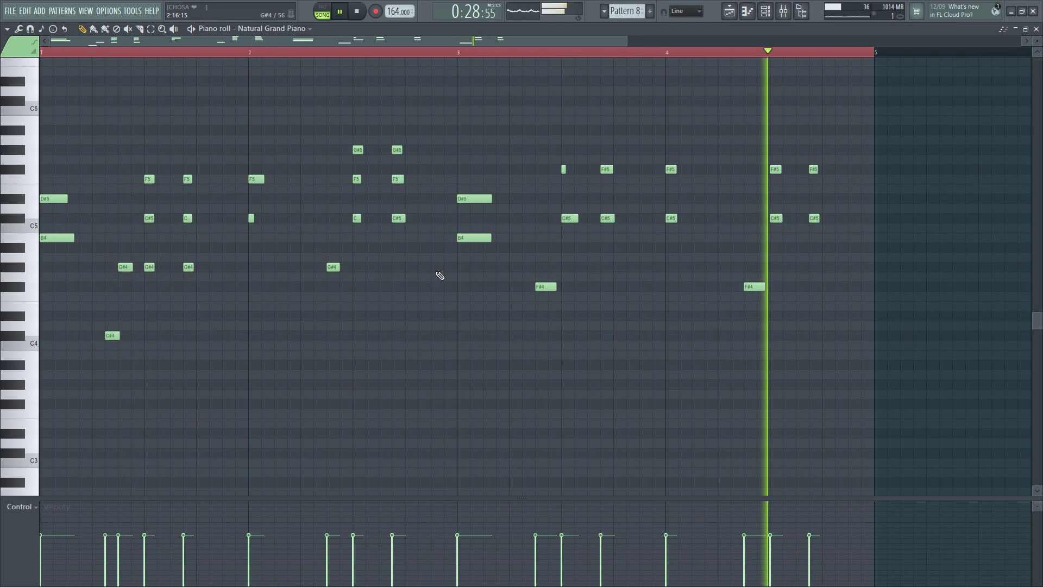
- Replace the G#5 notes in bar 2's last two chords with G#4, and add a C#4 just before the bar's first G#4
click(358, 267)
click(397, 267)
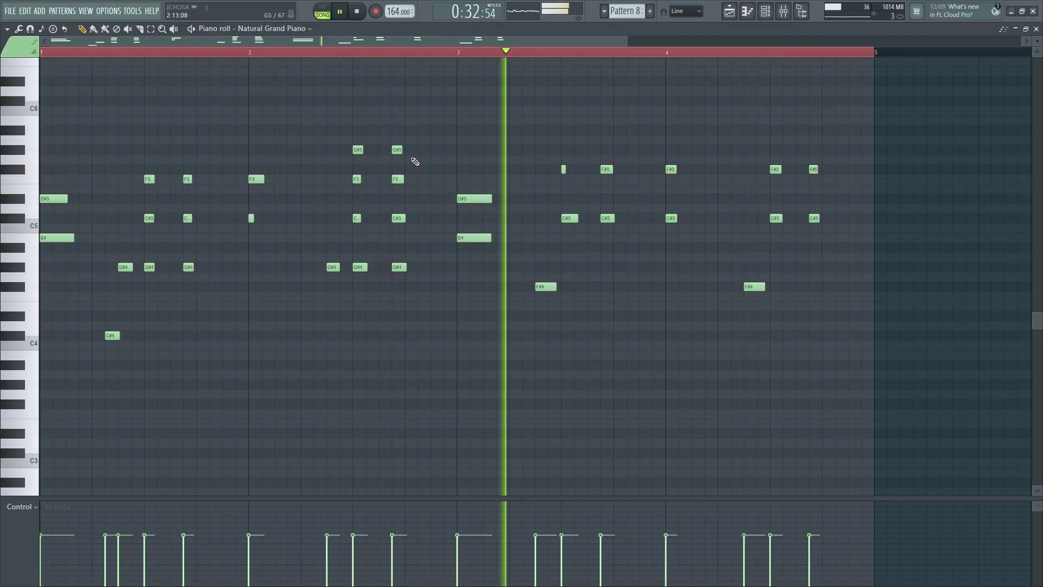
right_click(397, 150)
right_click(358, 149)
click(316, 336)
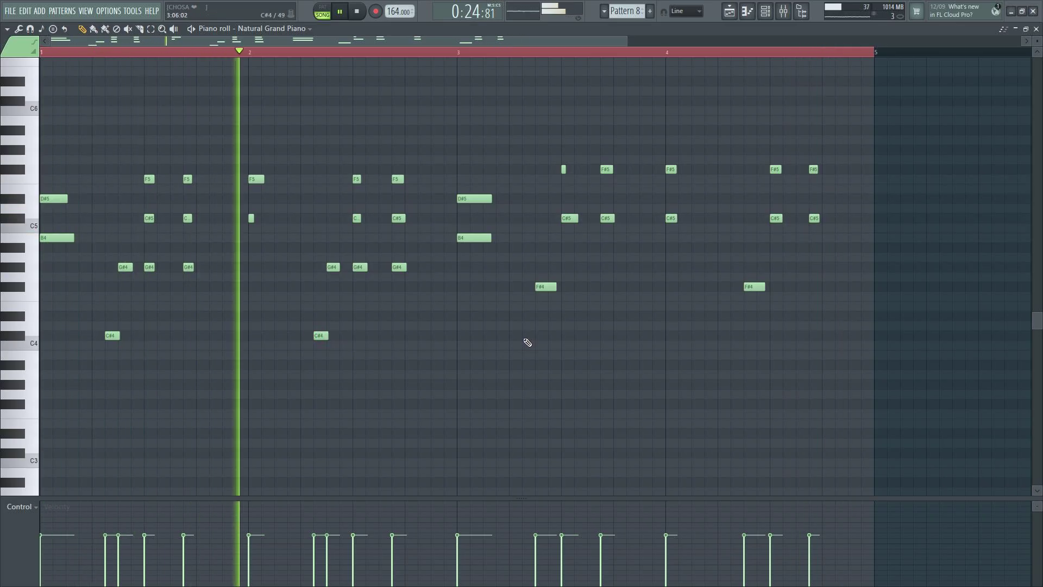
- In bars 3 and 4, raise the F#4 note to A#4 and place a short F#4 just before it
click(525, 336)
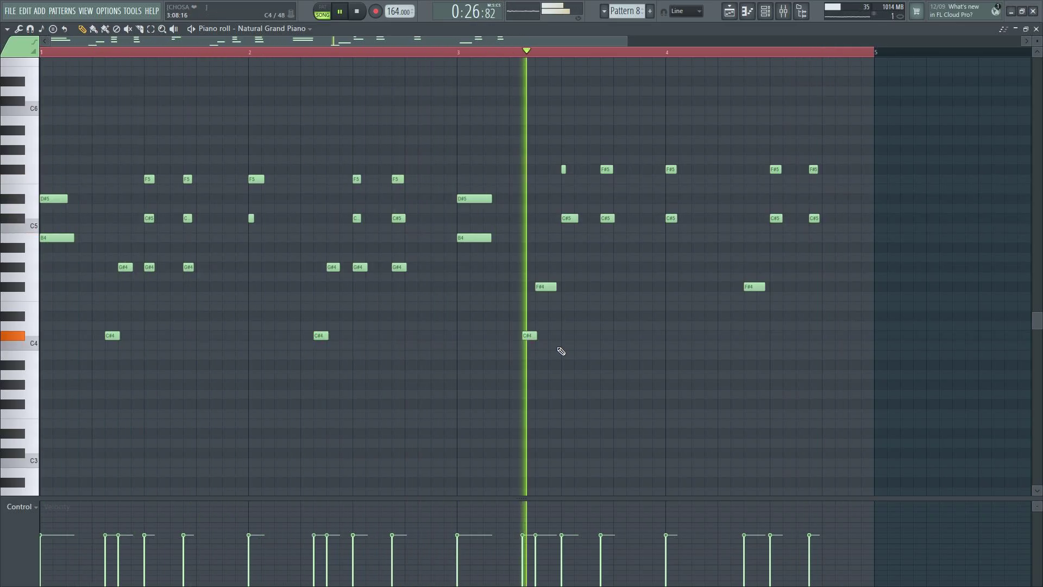
drag(544, 286, 547, 247)
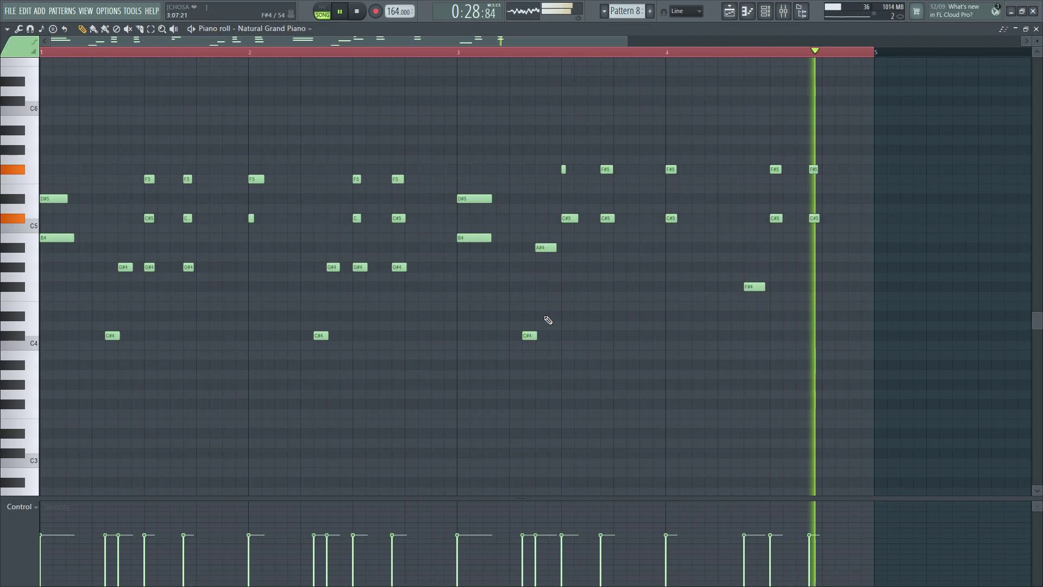
drag(528, 335, 531, 286)
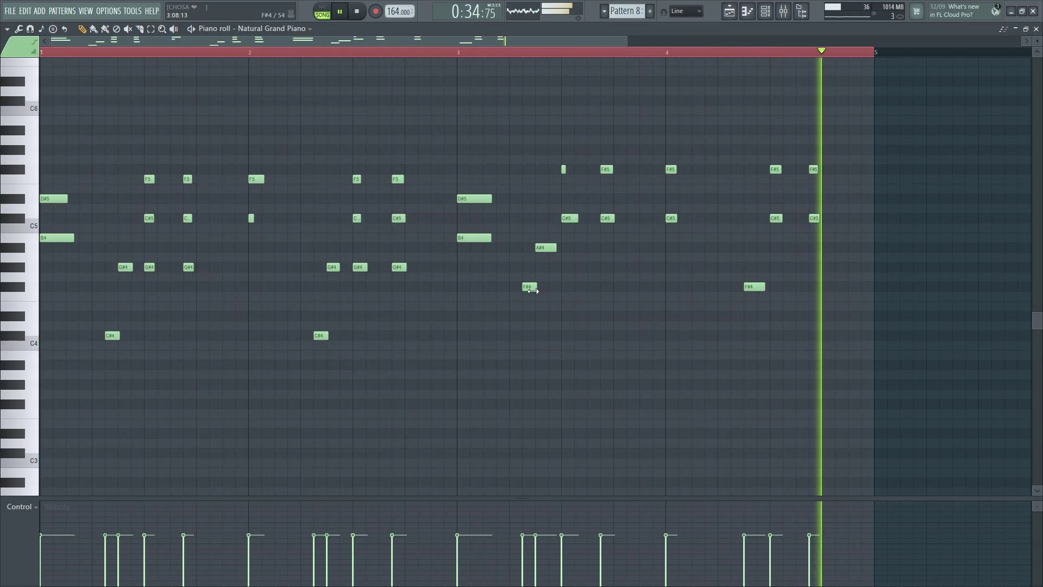
drag(752, 286, 753, 248)
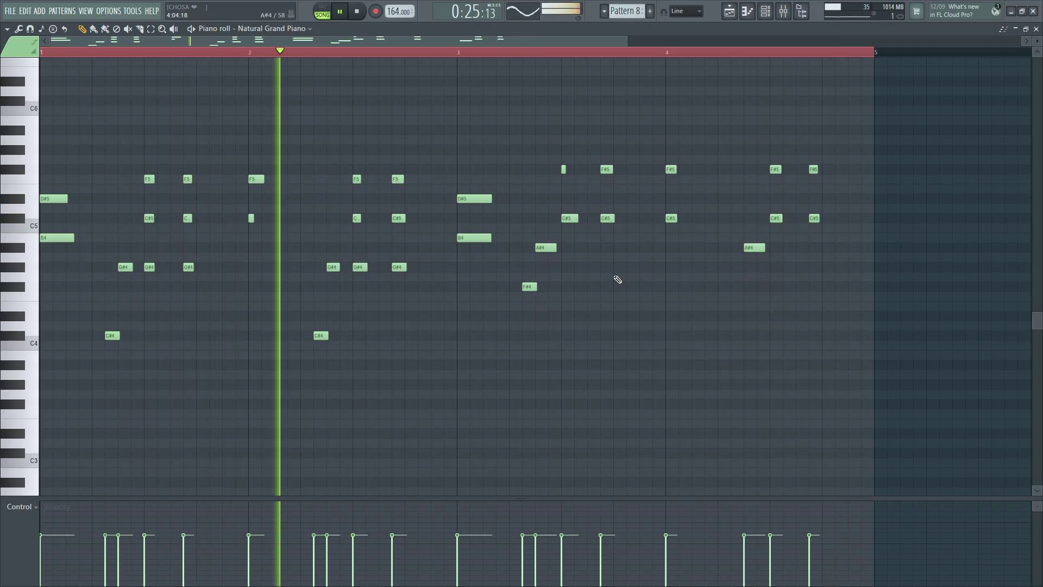
click(731, 286)
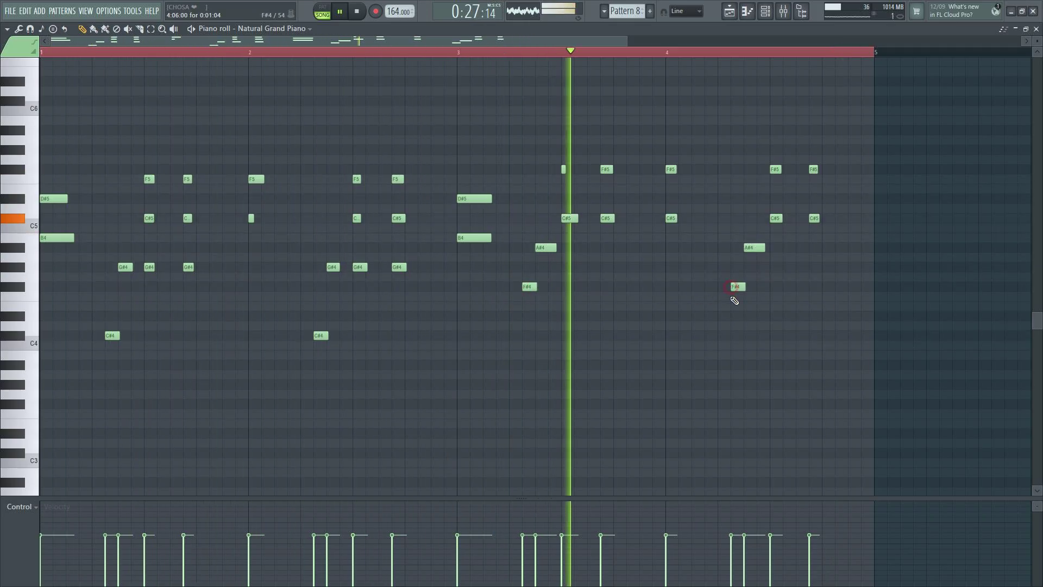
- Scale the levels of all piano notes with Center raised to 75%, accept, and close the piano roll
key(alt+x)
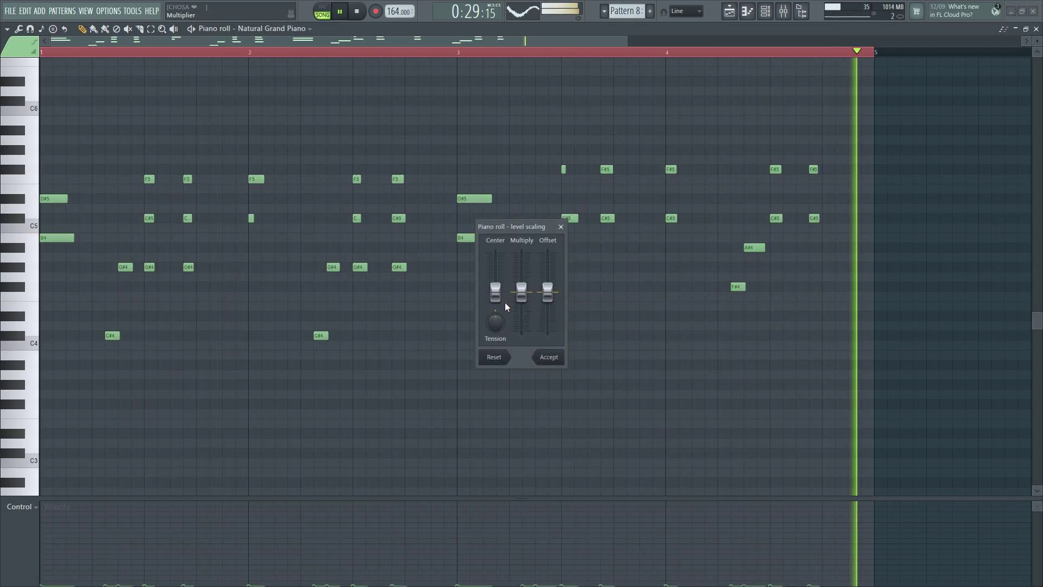
drag(495, 292, 494, 262)
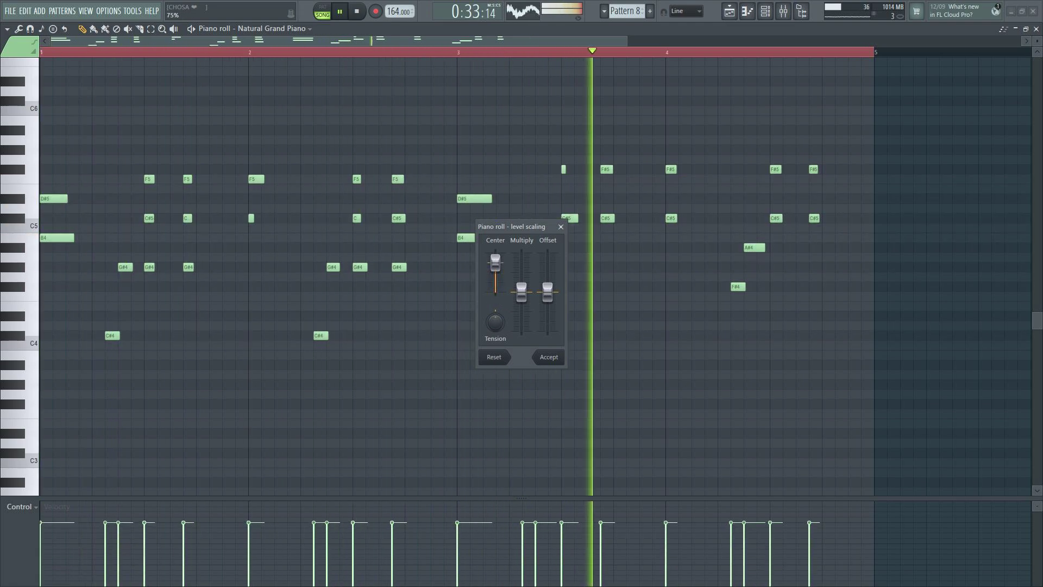
click(555, 358)
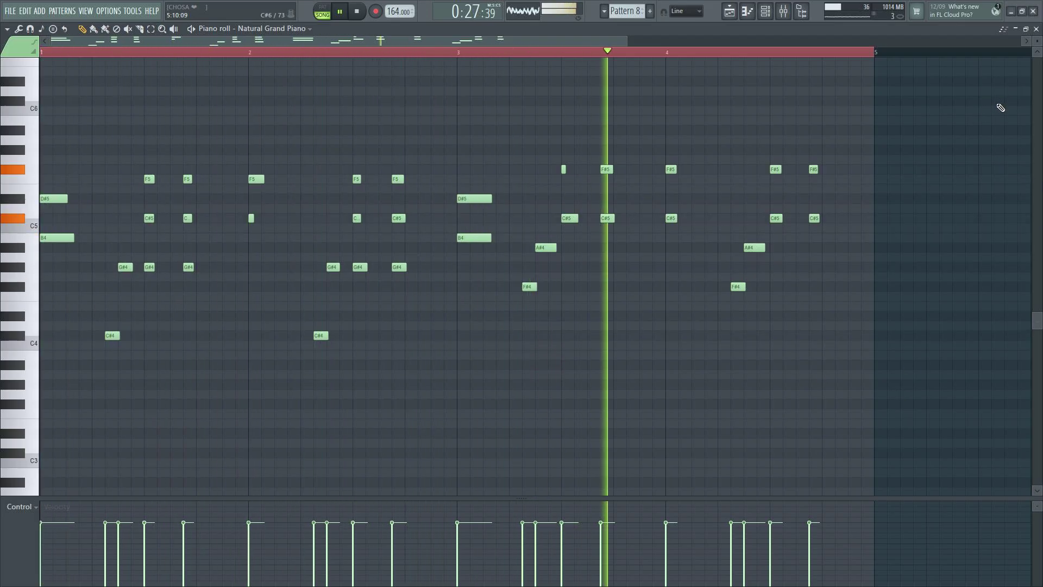
click(1037, 29)
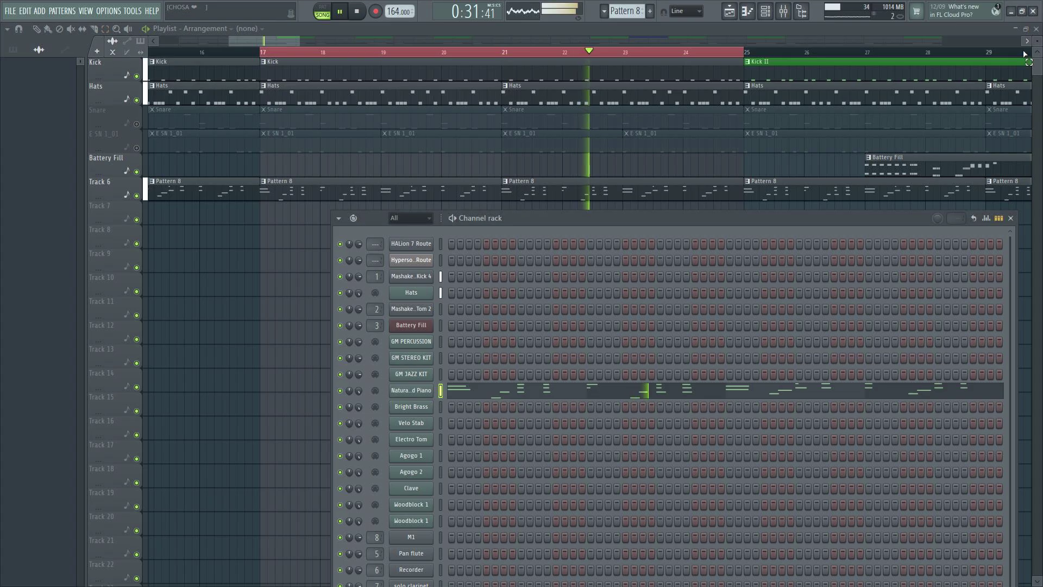
- Save the project as "Giyani Ka Dzonga" in a new project folder
key(ctrl+s)
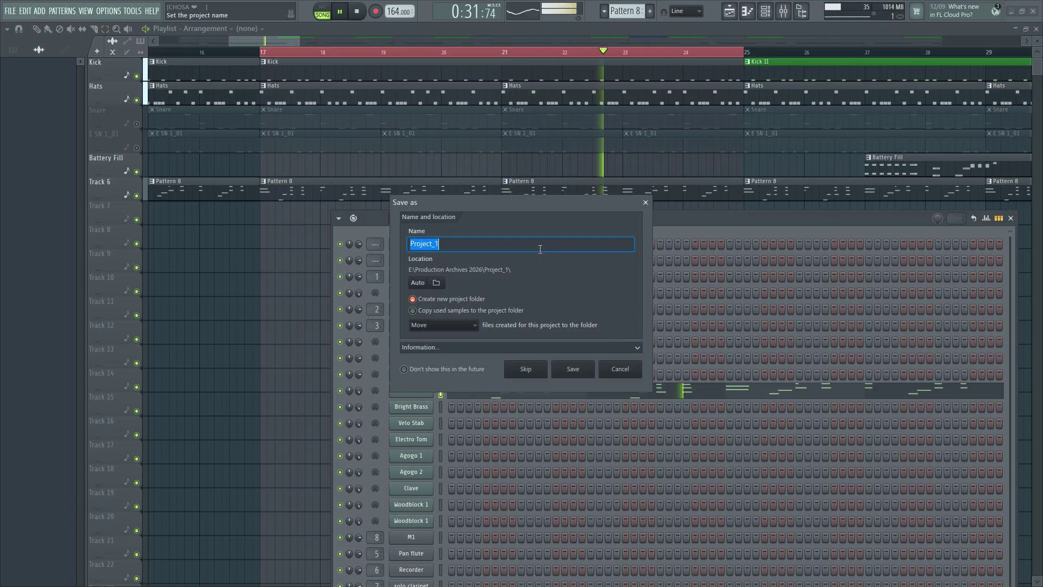
text(Giyan)
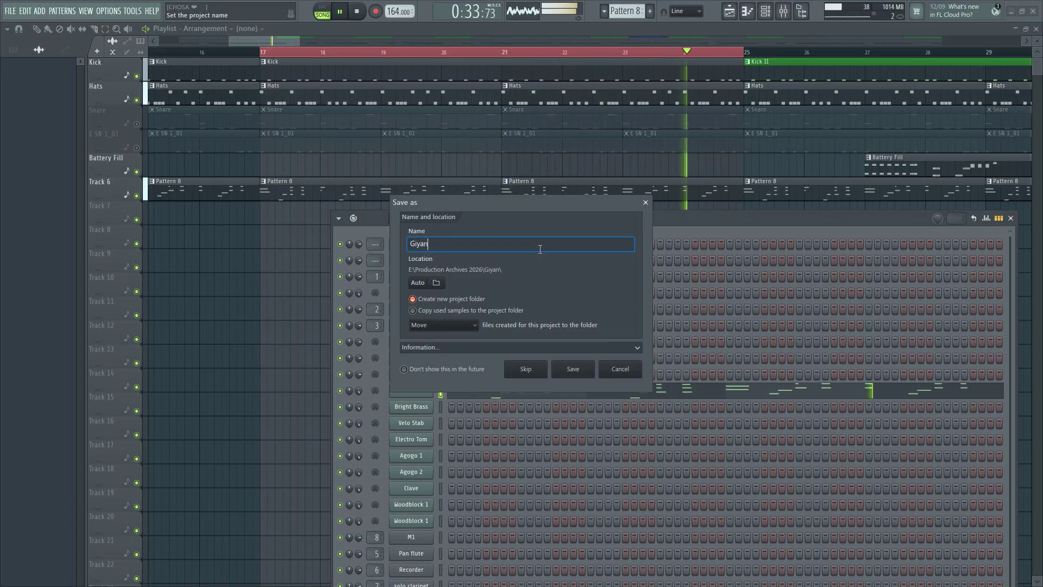
text(i)
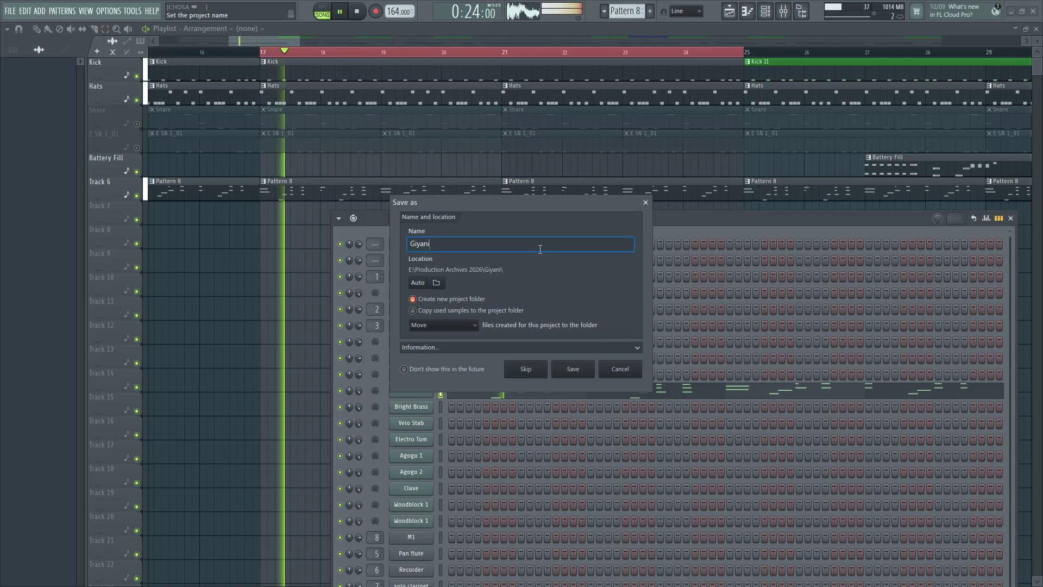
text( Ka Dz)
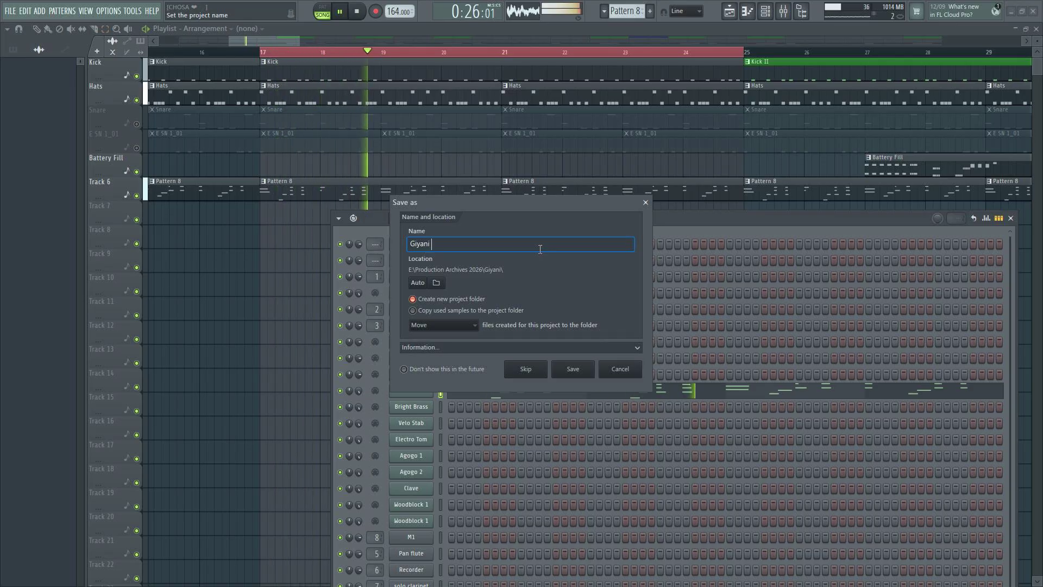
text(onga)
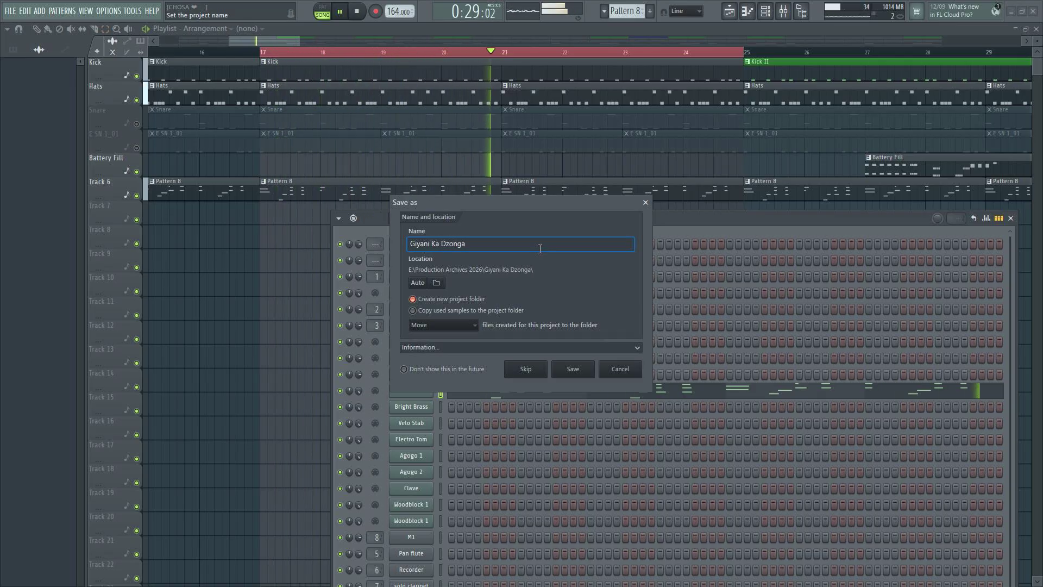
key(Return)
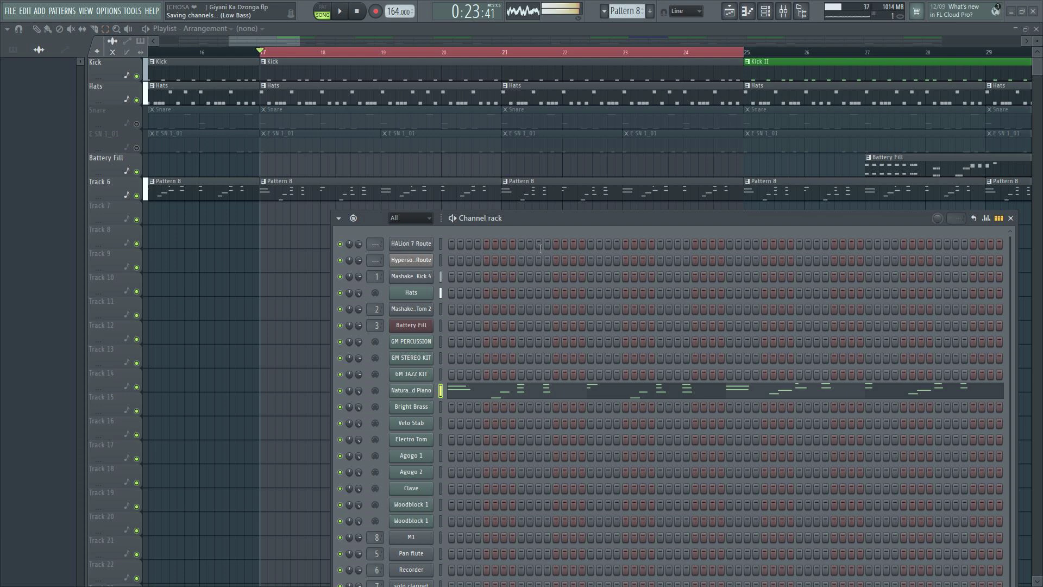
- Restart playback and move the Channel rack up so that more of its channels fit in view
key(space)
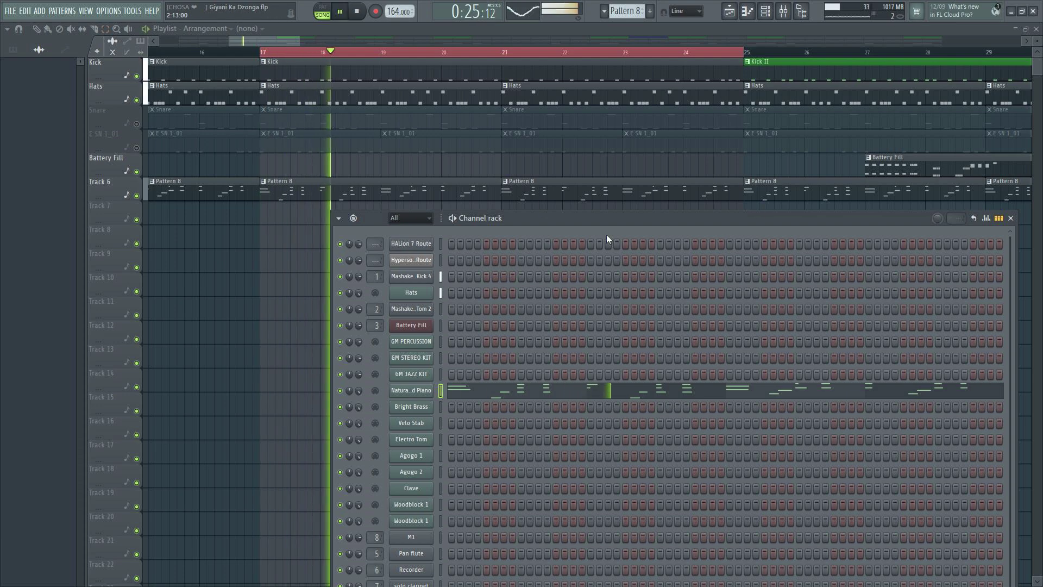
drag(577, 219, 546, 149)
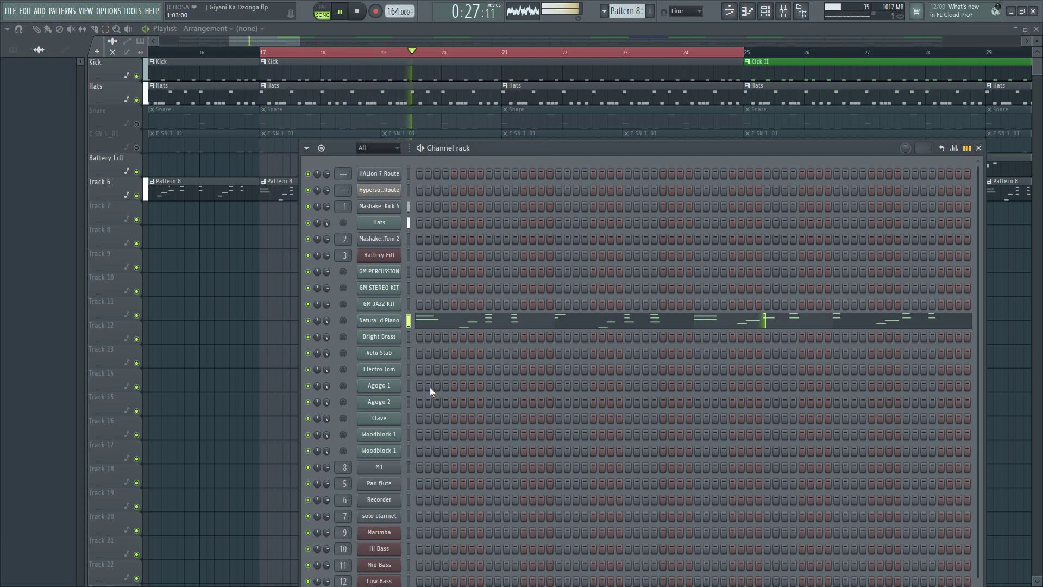
scroll(429, 387, down, 1)
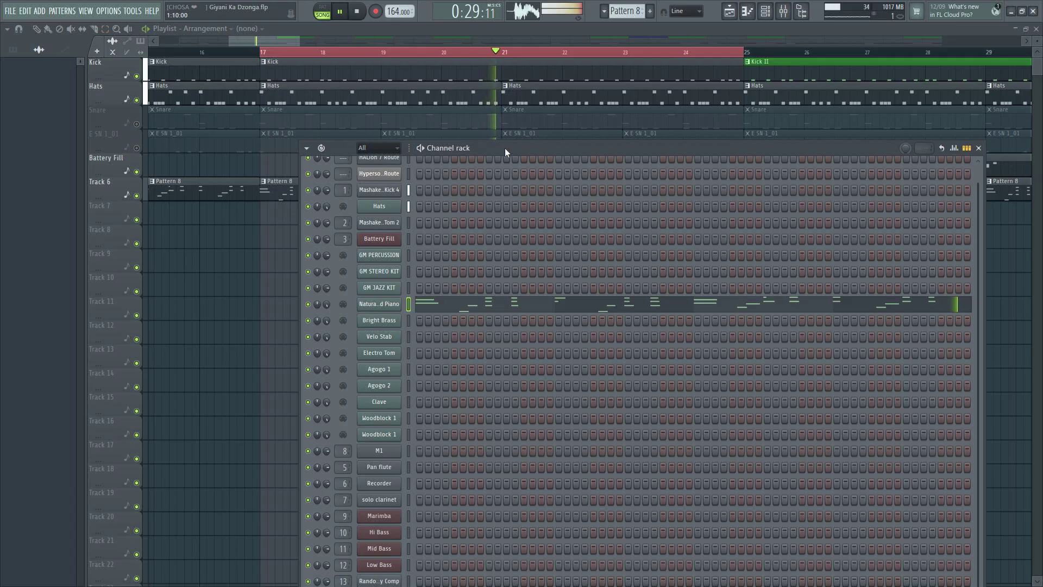
scroll(511, 328, up, 1)
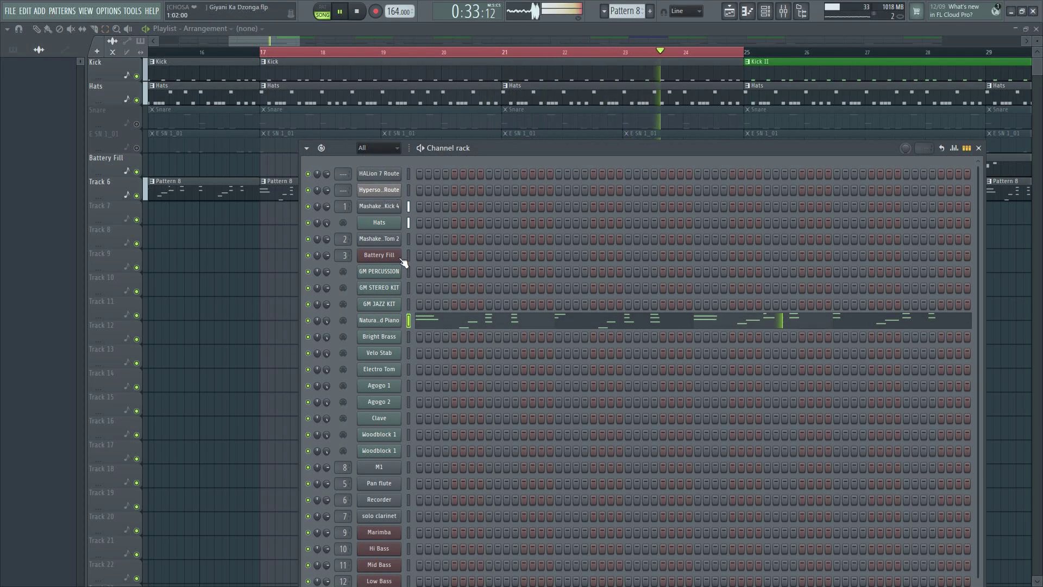
- Load the Clavinet patch from the Clavinets category into slot 2 of Hypersonic 2, replacing Bright Brass Section
click(379, 190)
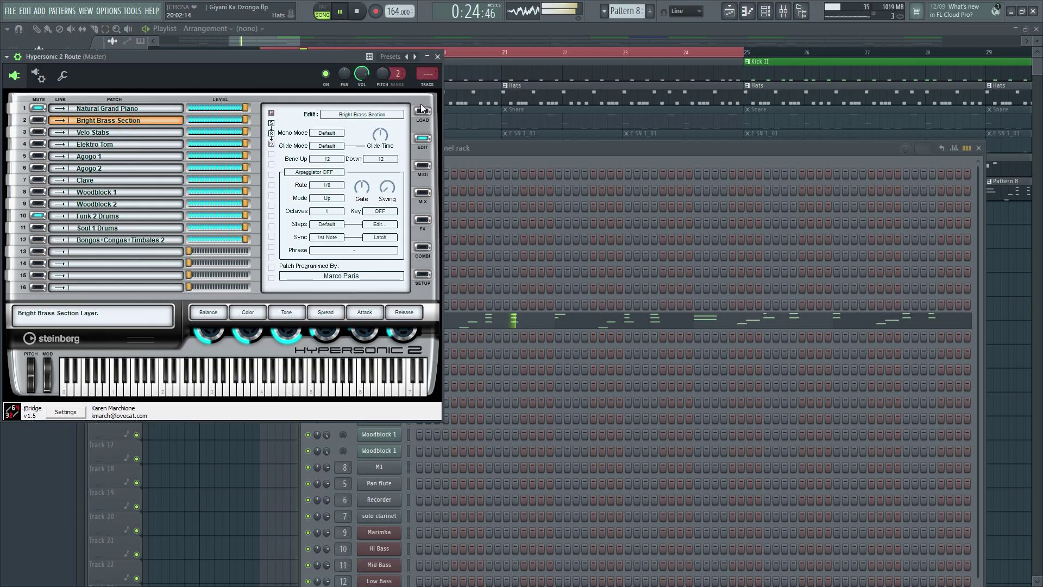
click(423, 111)
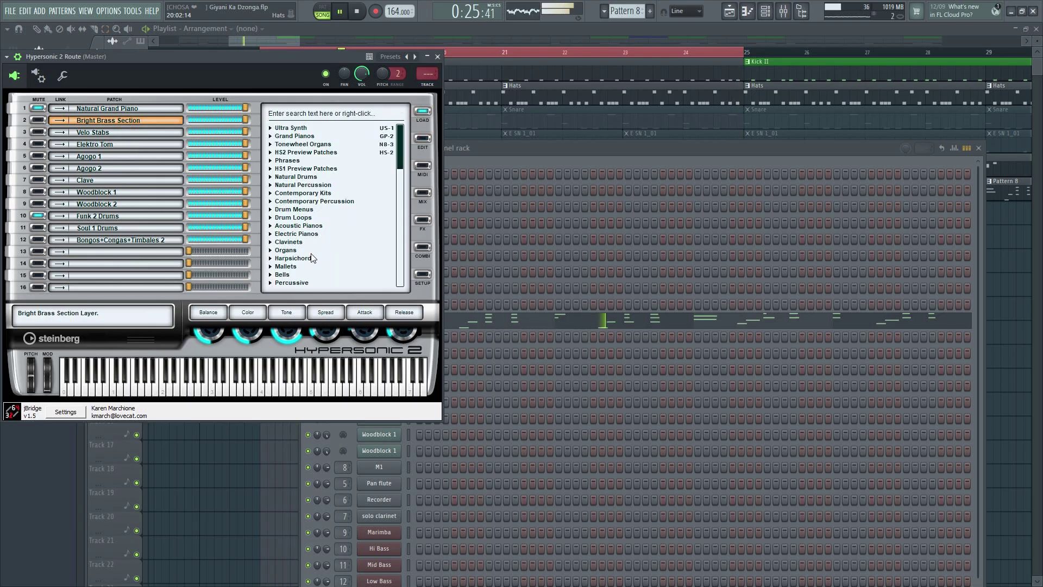
click(288, 267)
mouse_move(400, 157)
mouse_down()
mouse_move(401, 212)
mouse_move(404, 162)
mouse_up()
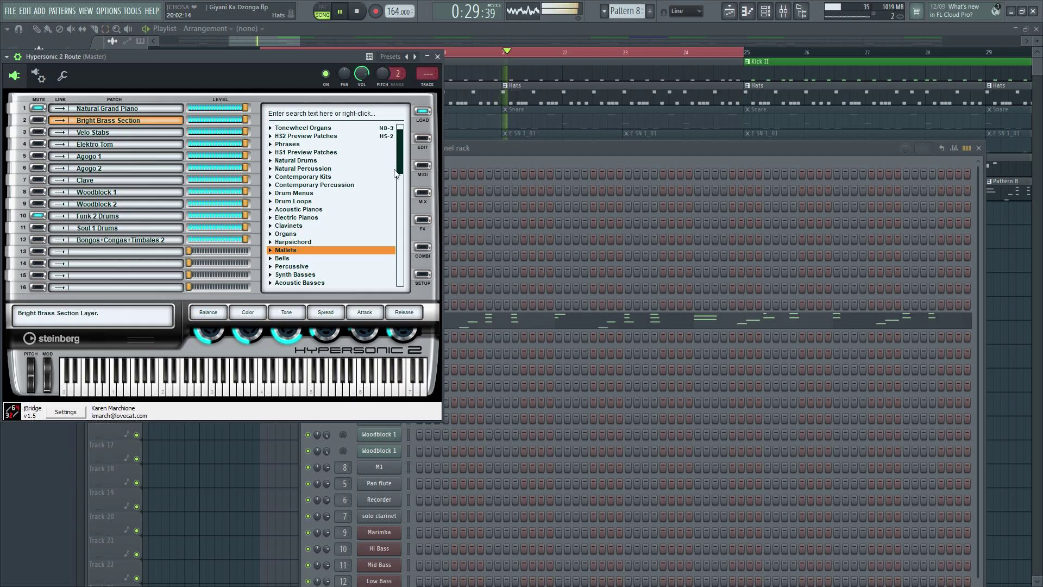
double_click(288, 226)
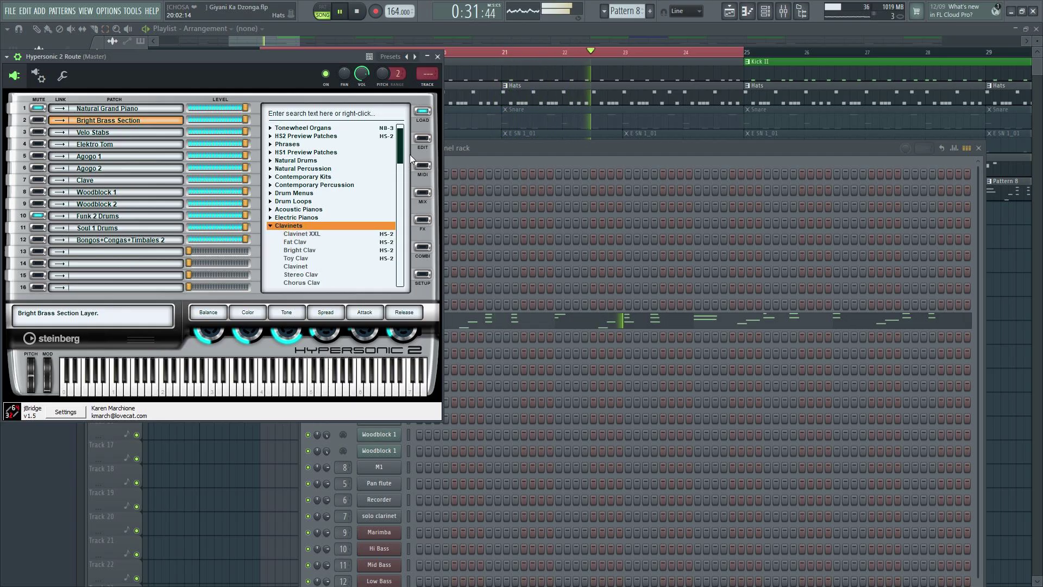
drag(402, 157, 402, 178)
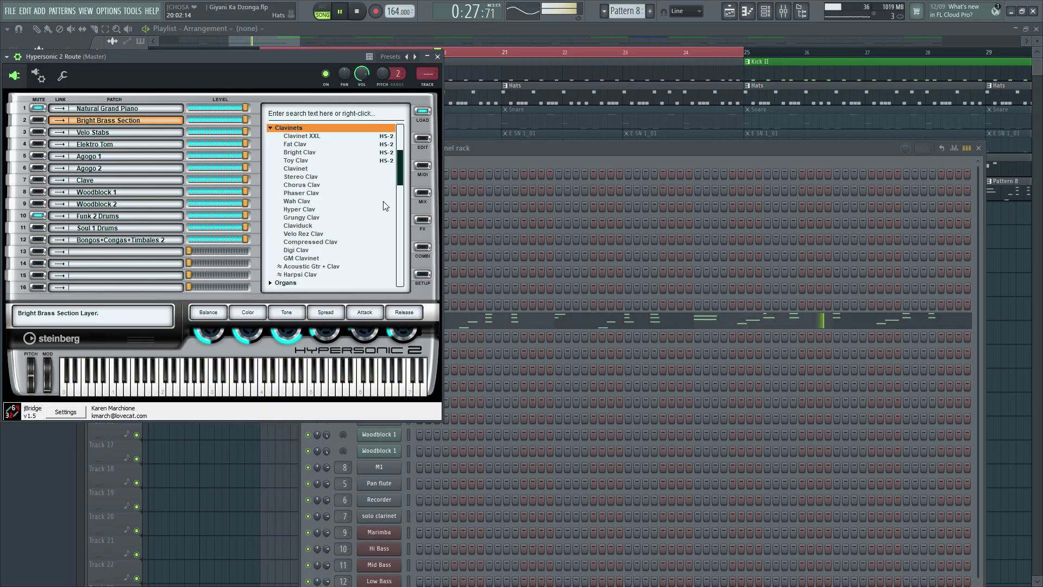
scroll(402, 170, up, 1)
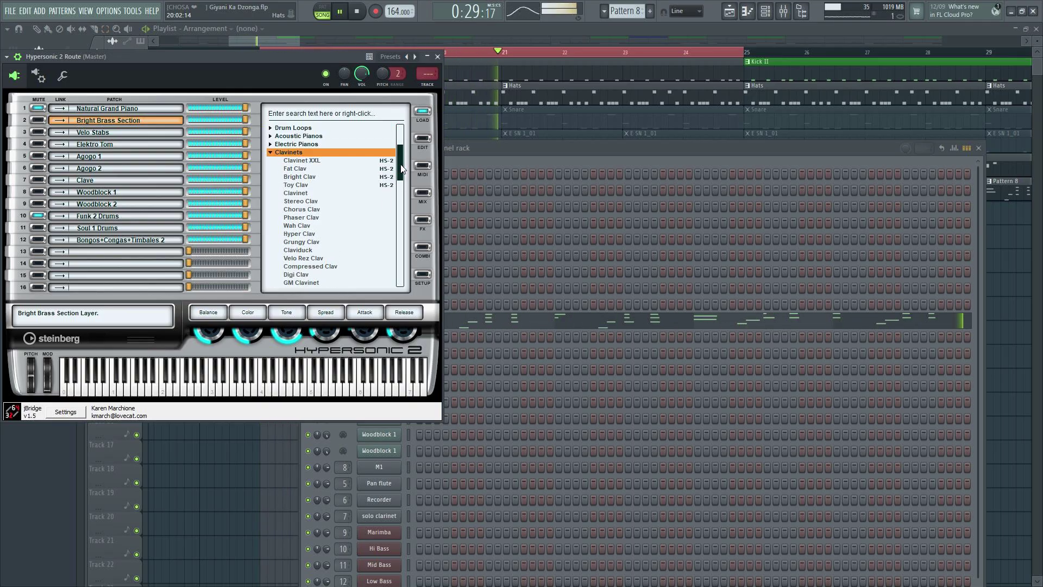
click(297, 193)
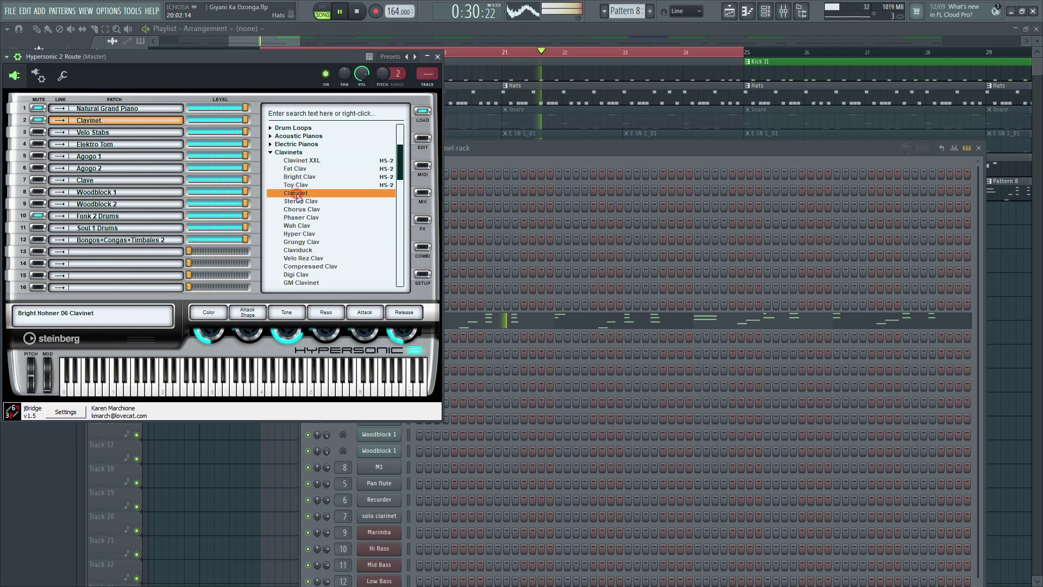
- Replace Elektro Tom in slot 4 with the Soft Swoosh Organ patch from the Organs category
click(113, 145)
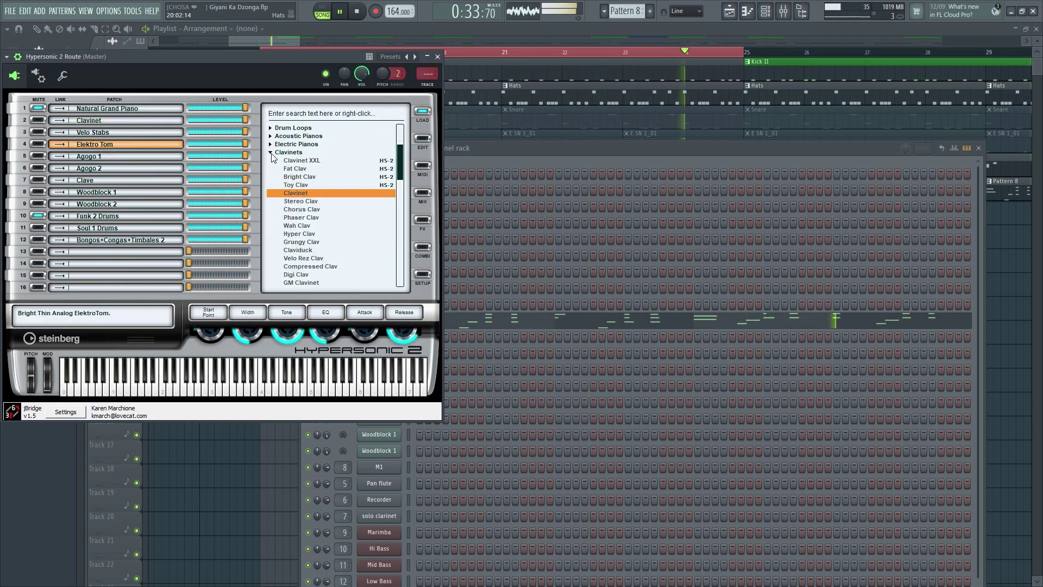
click(270, 155)
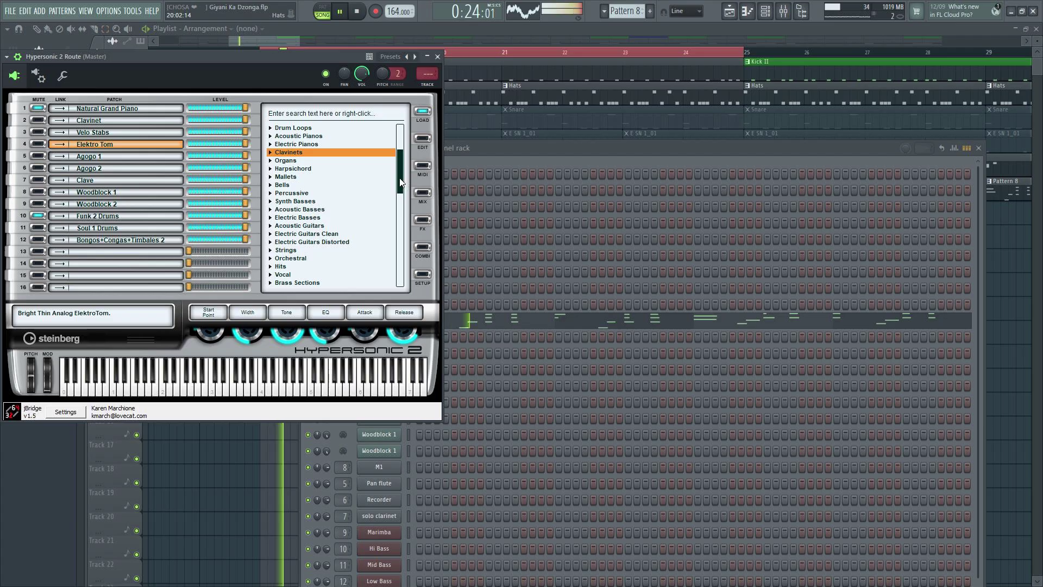
scroll(406, 151, up, 2)
scroll(407, 139, up, 1)
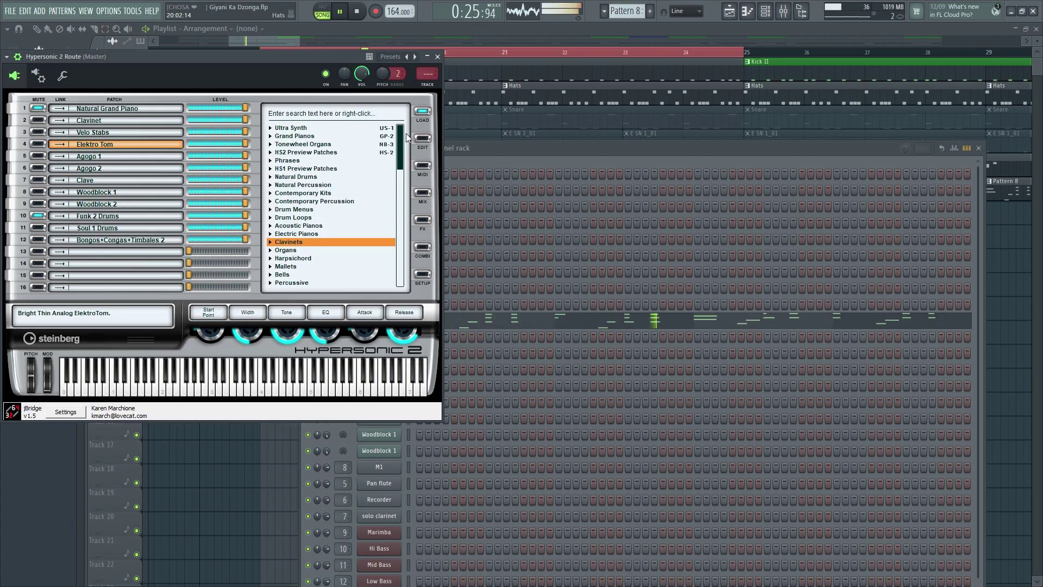
scroll(407, 163, down, 4)
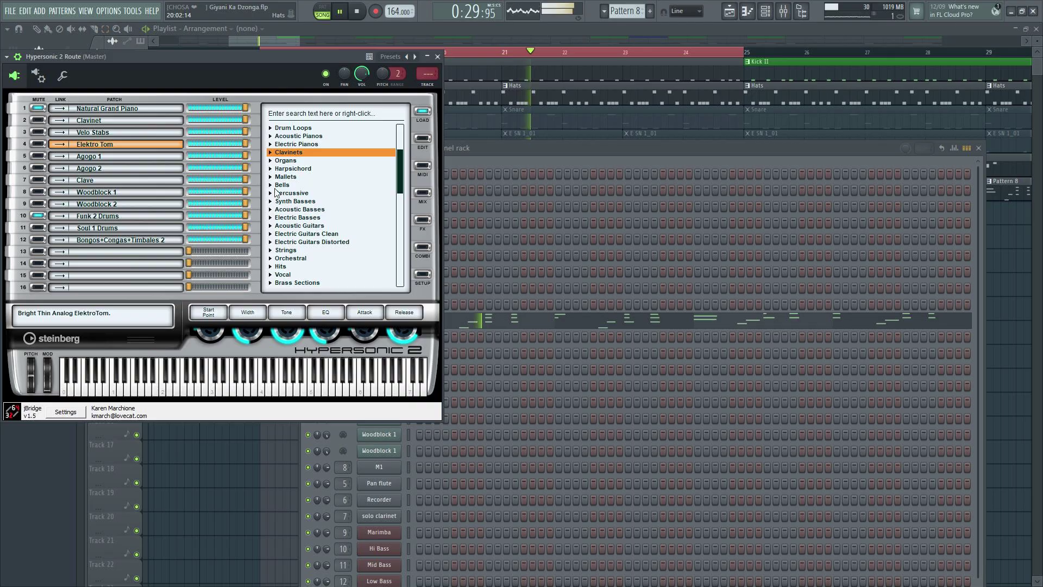
click(271, 161)
scroll(399, 190, down, 3)
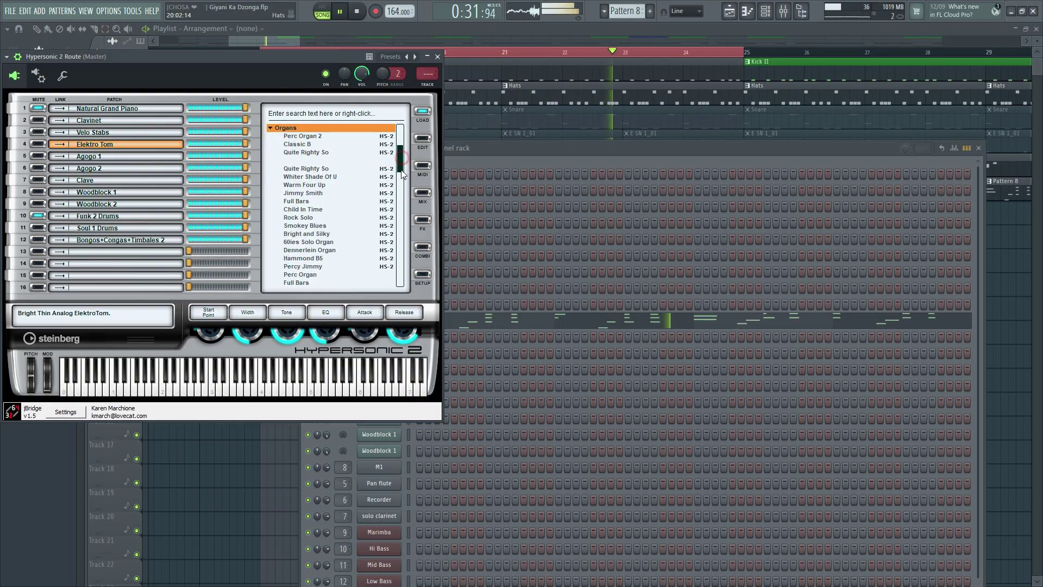
drag(399, 190, 400, 212)
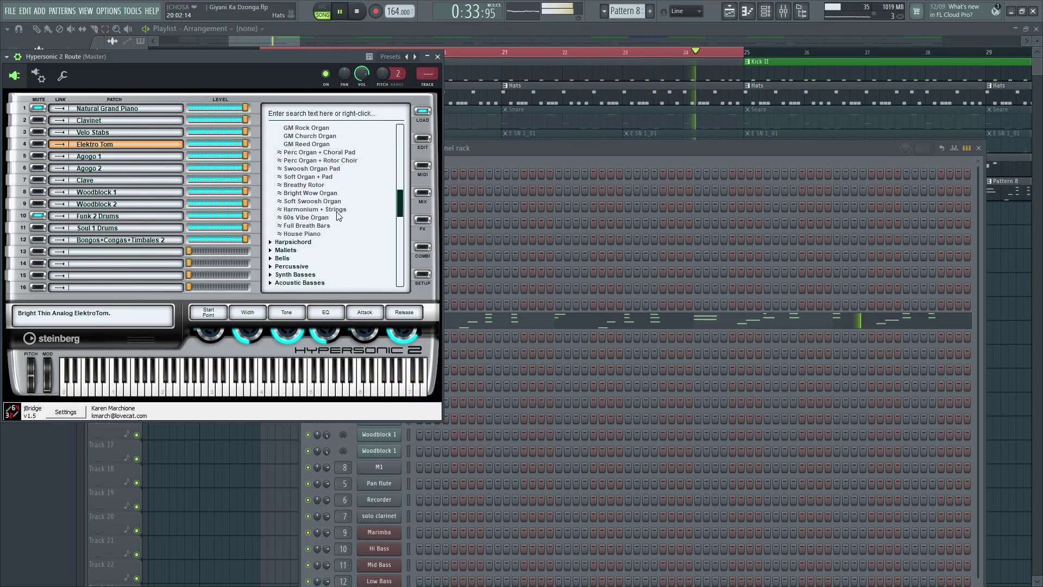
double_click(320, 202)
- Load the Arial patch from the Vocal category into slot 5 of Hypersonic 2, replacing Agogo 1
click(113, 157)
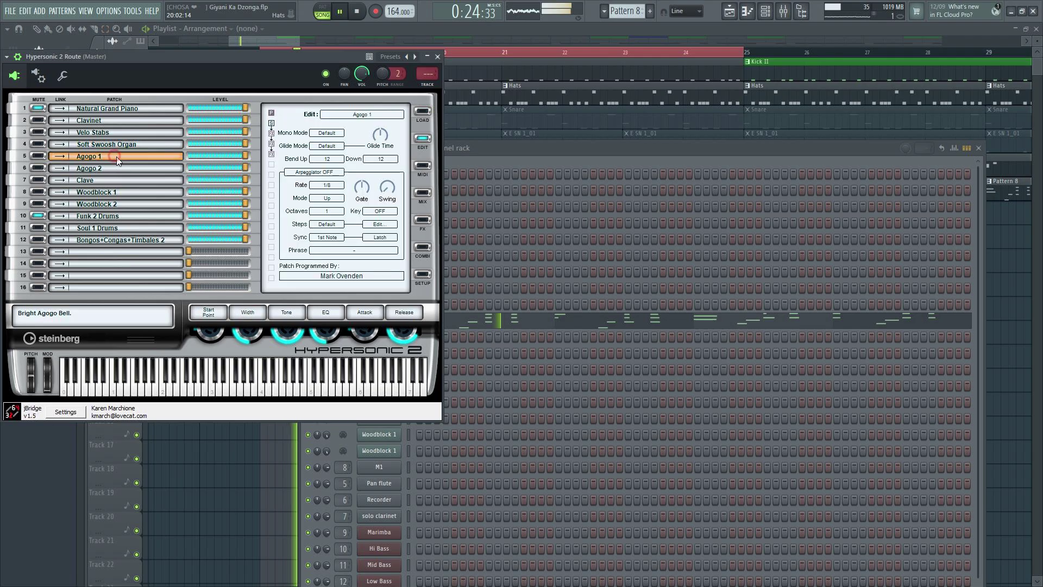
click(425, 112)
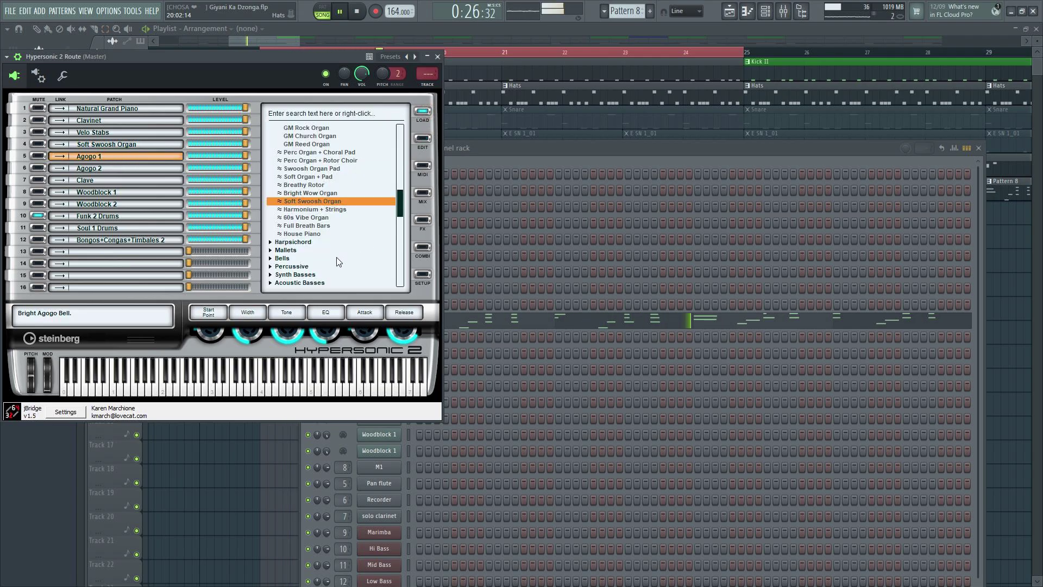
drag(403, 200, 405, 240)
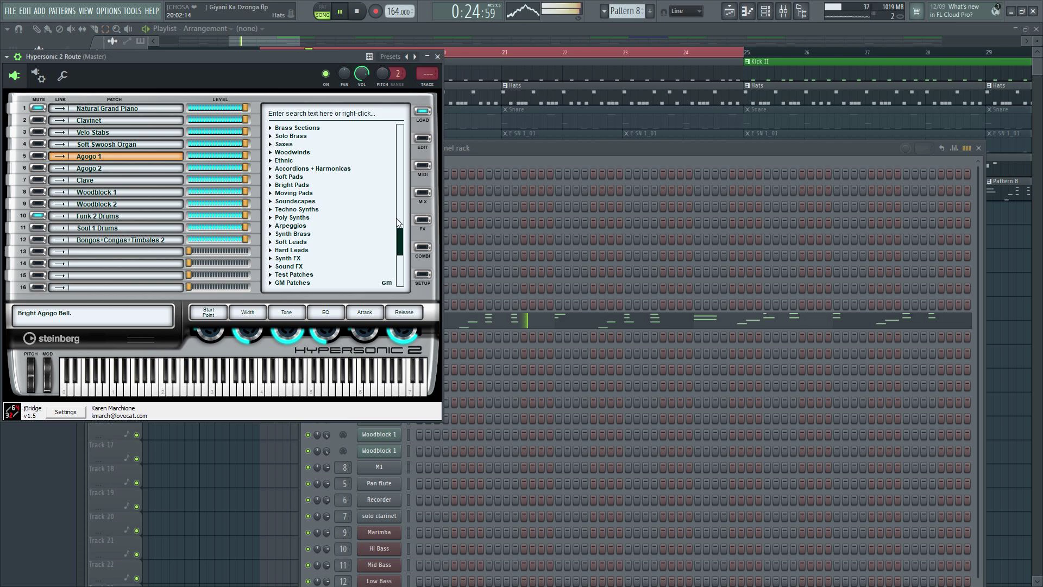
drag(400, 251, 402, 246)
click(271, 145)
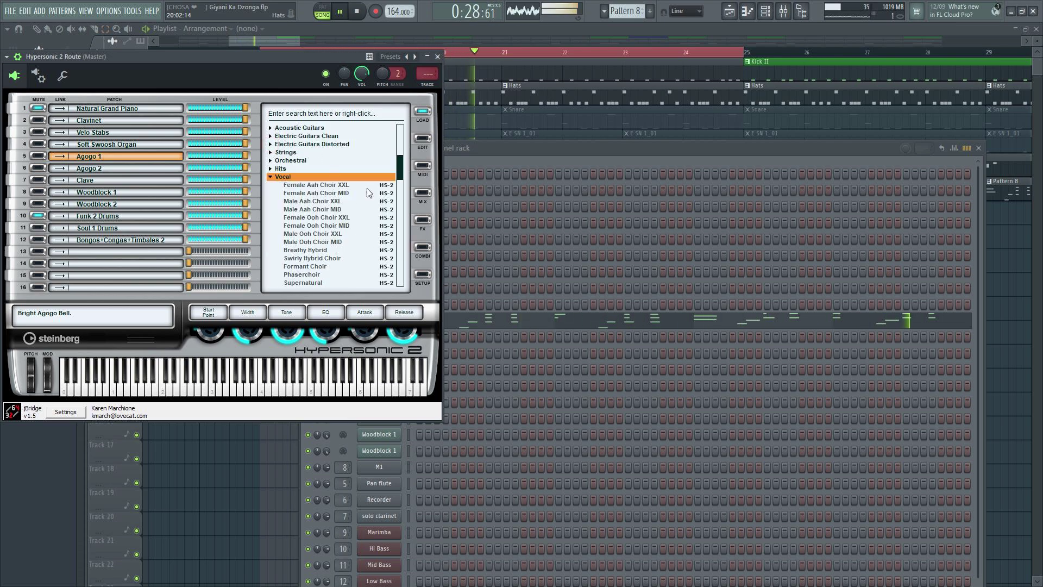
drag(400, 173, 400, 200)
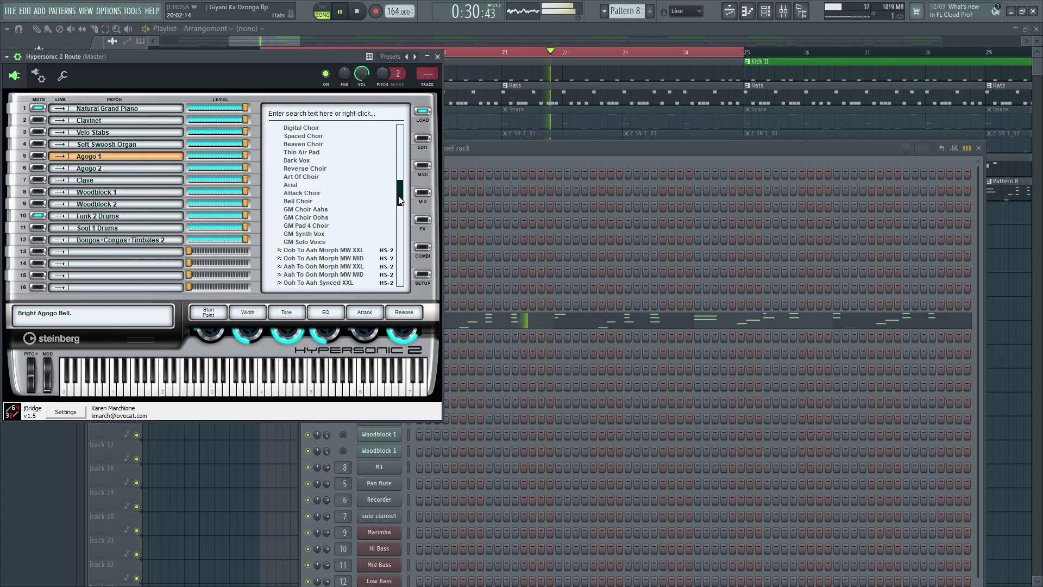
click(291, 185)
scroll(400, 200, up, 5)
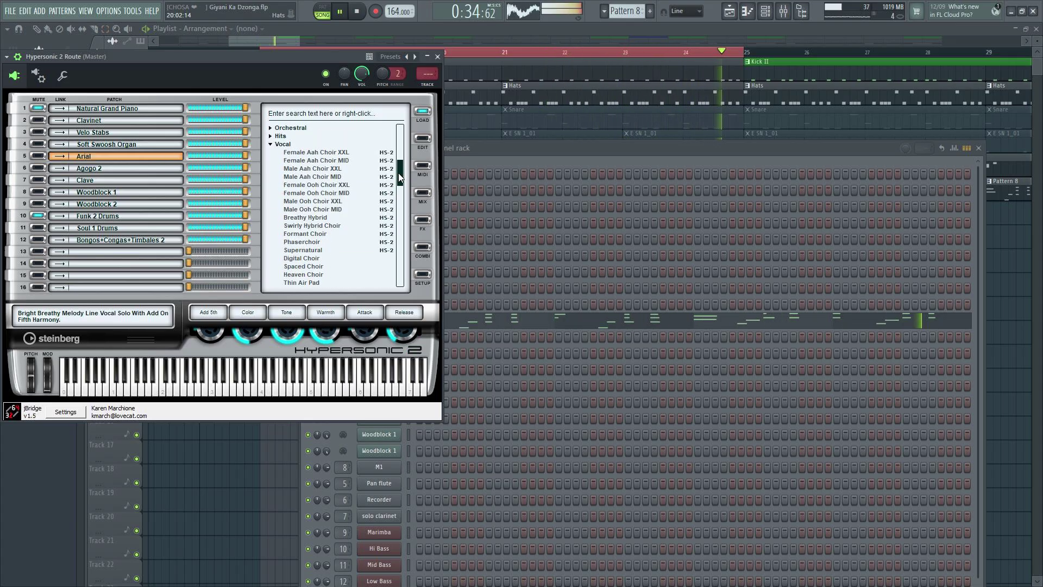
click(272, 193)
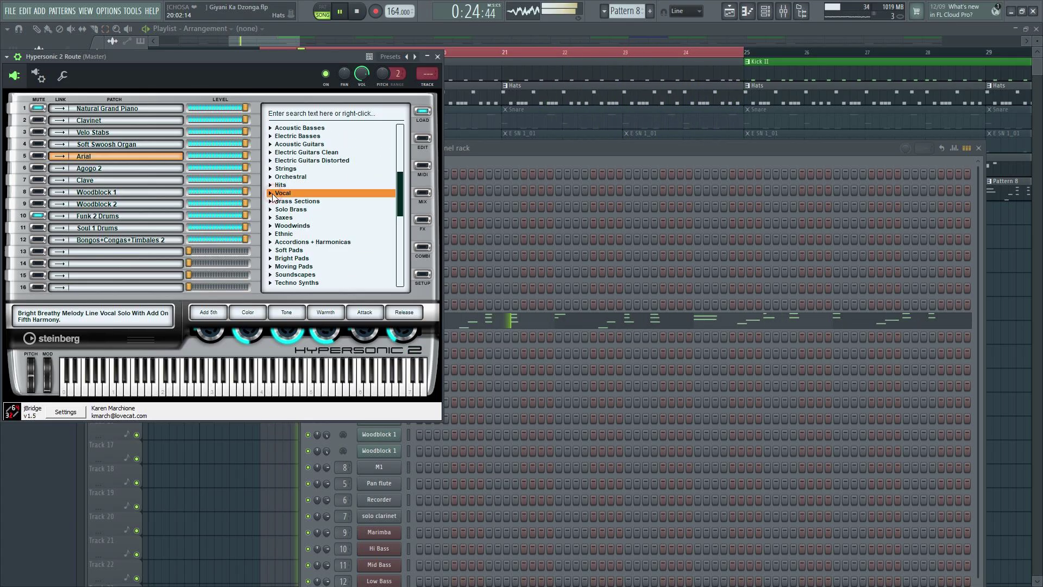
- Replace Agogo 2 in slot 6 with the Ghost Rave lead patch and locate that patch in the browser
click(120, 168)
click(424, 115)
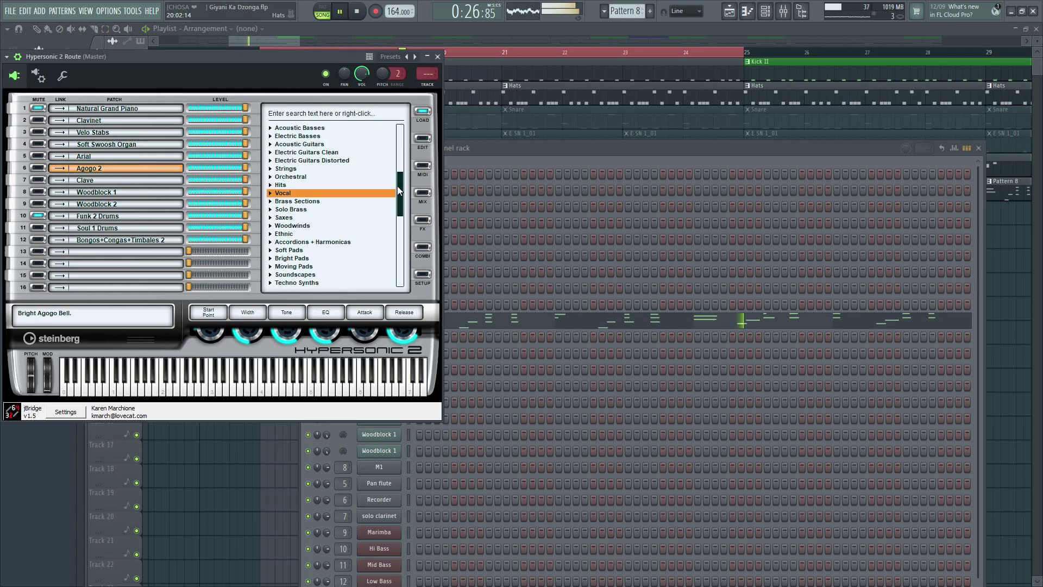
drag(399, 191, 402, 228)
click(272, 202)
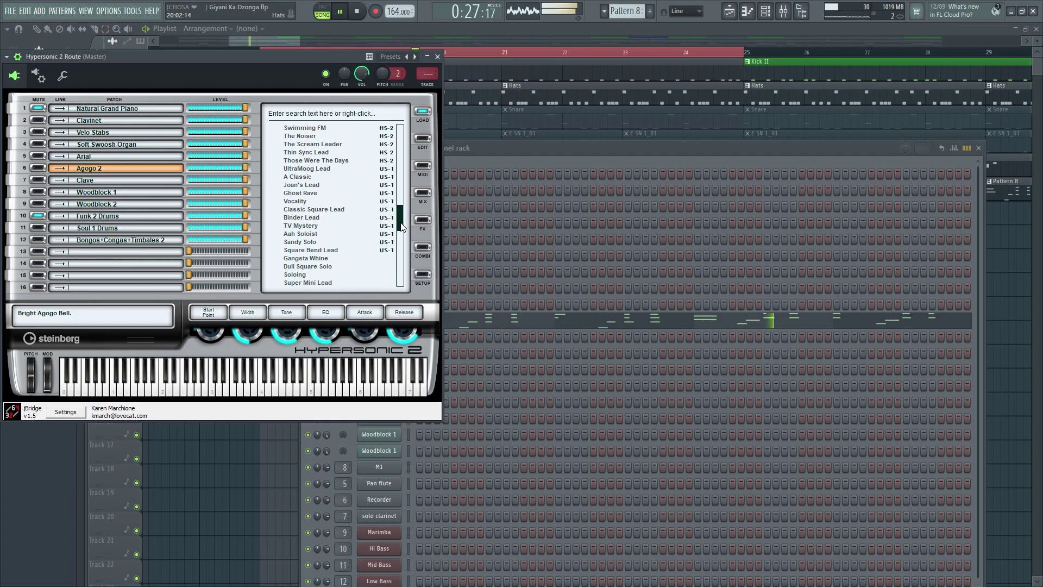
click(316, 193)
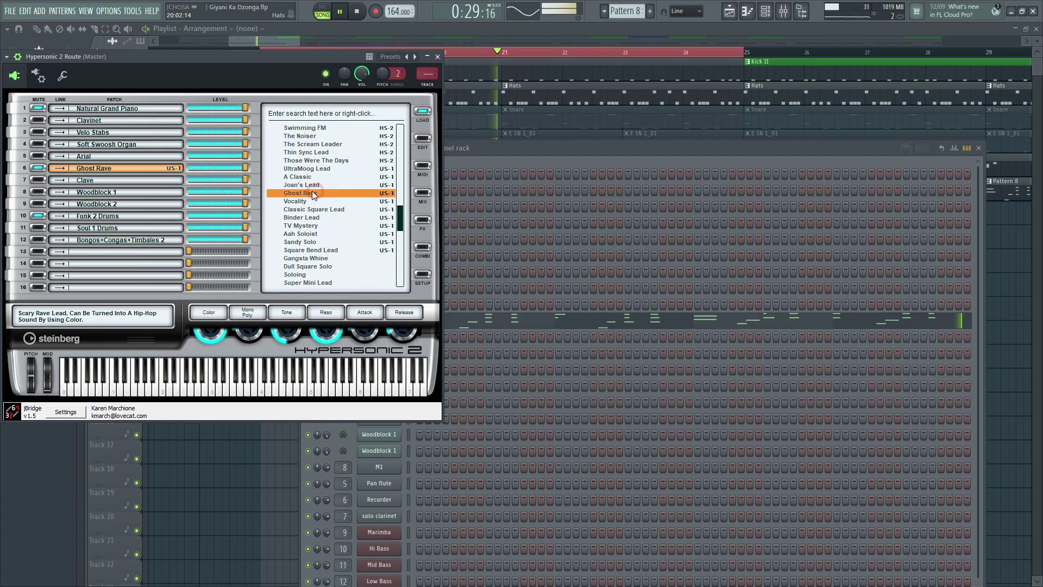
right_click(95, 168)
click(136, 175)
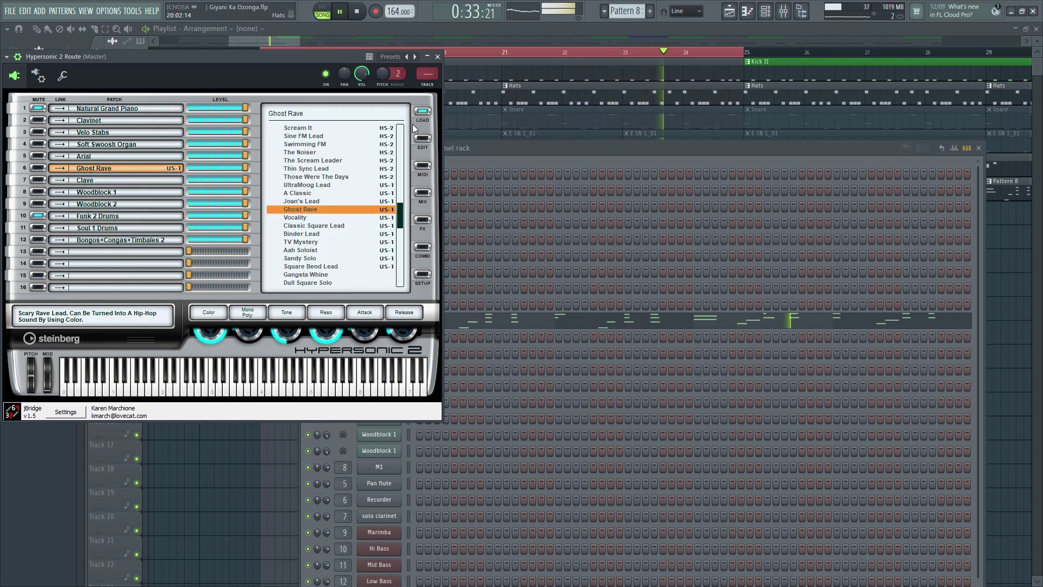
- Load the Tri 2 Saw Lo lead patch into slot 7, replacing Clave
drag(403, 219, 403, 237)
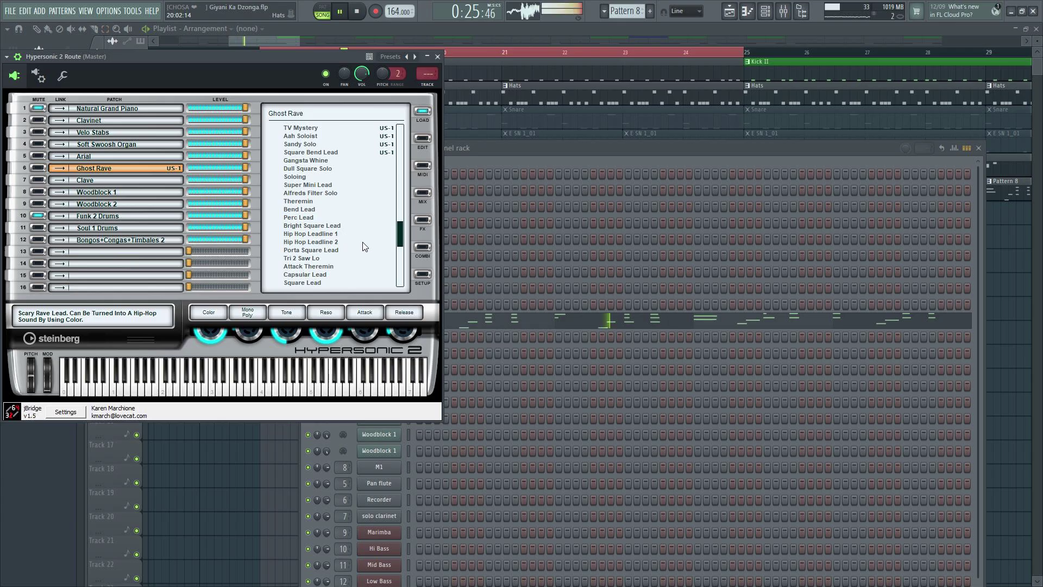
click(91, 183)
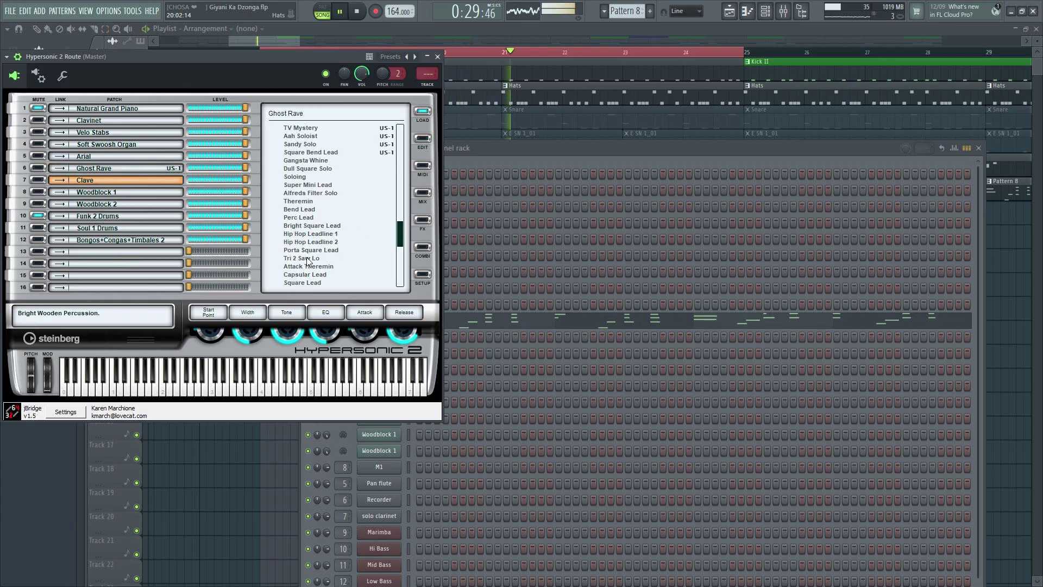
click(307, 260)
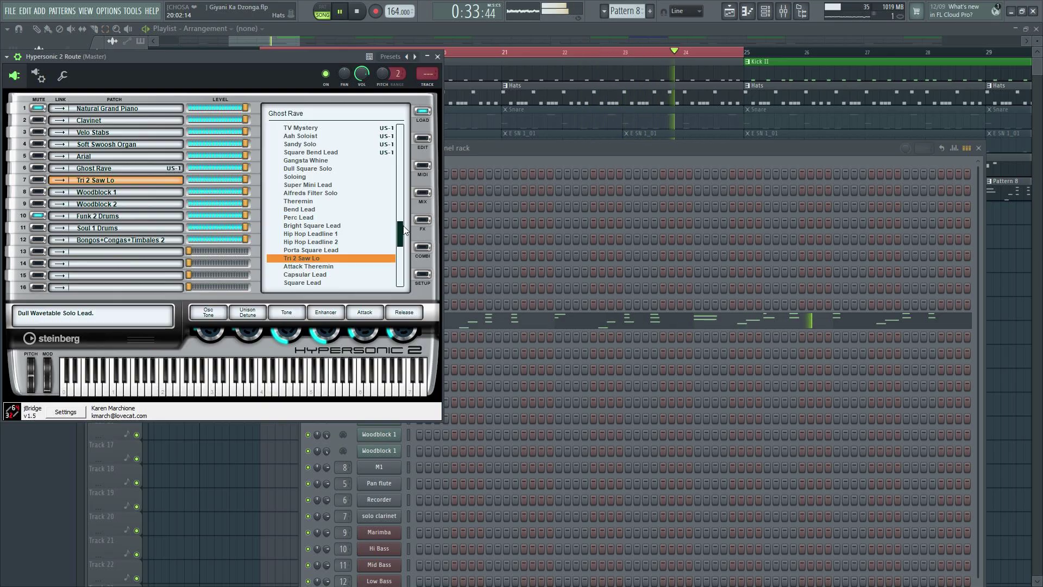
drag(404, 235, 406, 204)
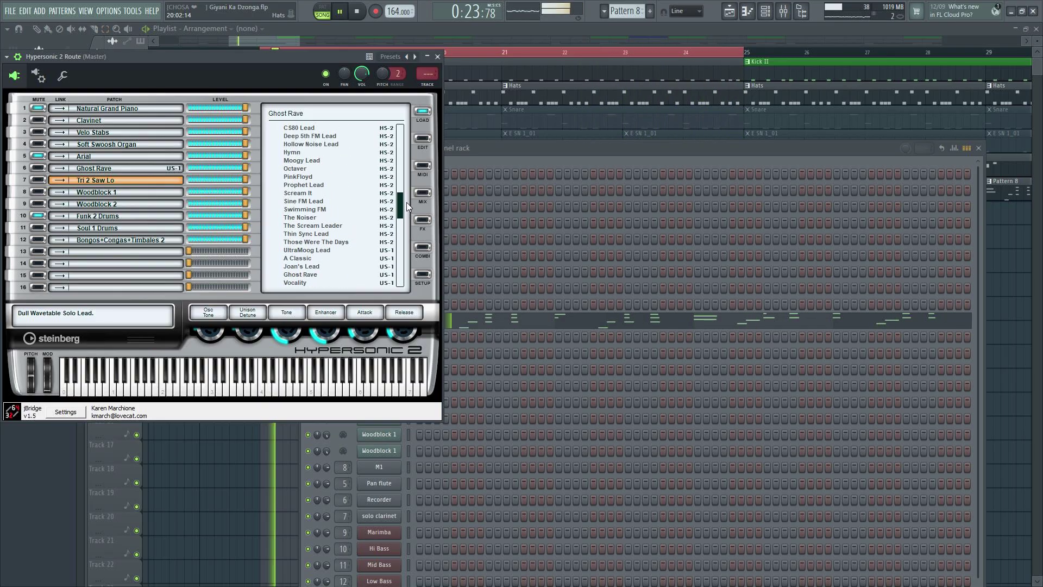
- Rename the Bright Brass channel in the Channel rack as "Clavinet"
click(537, 156)
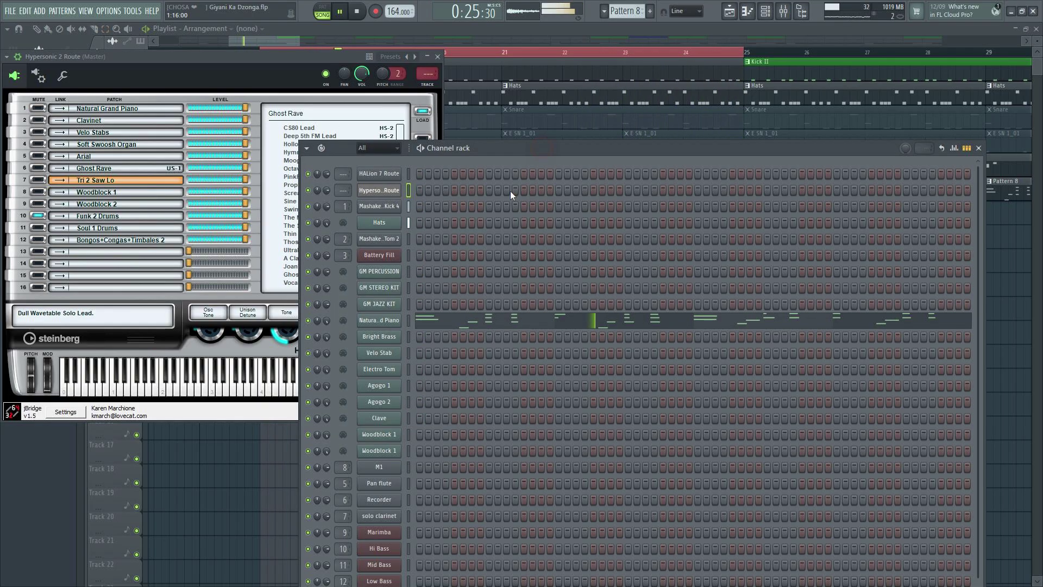
right_click(365, 341)
click(431, 361)
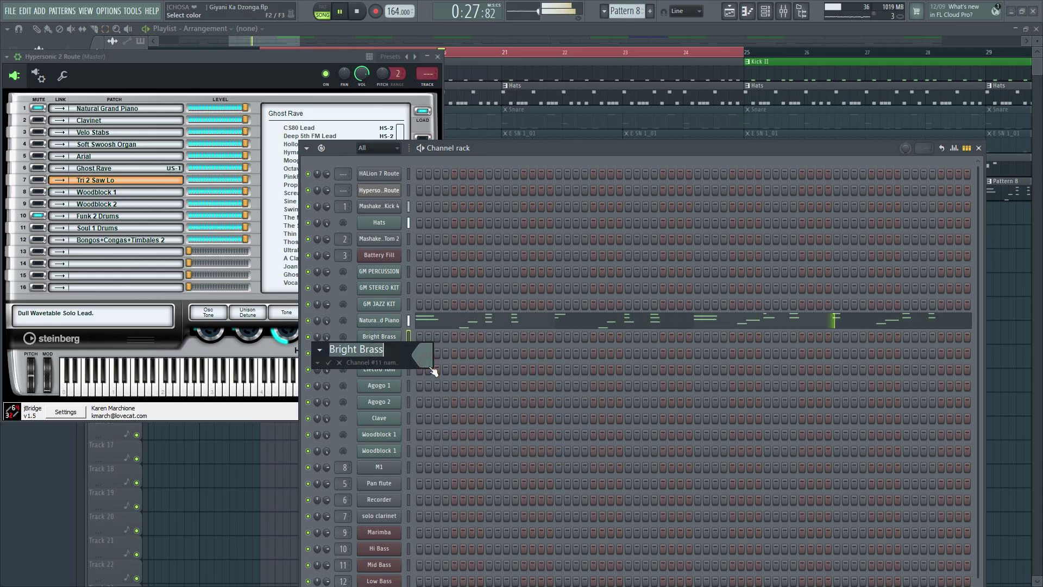
text(C)
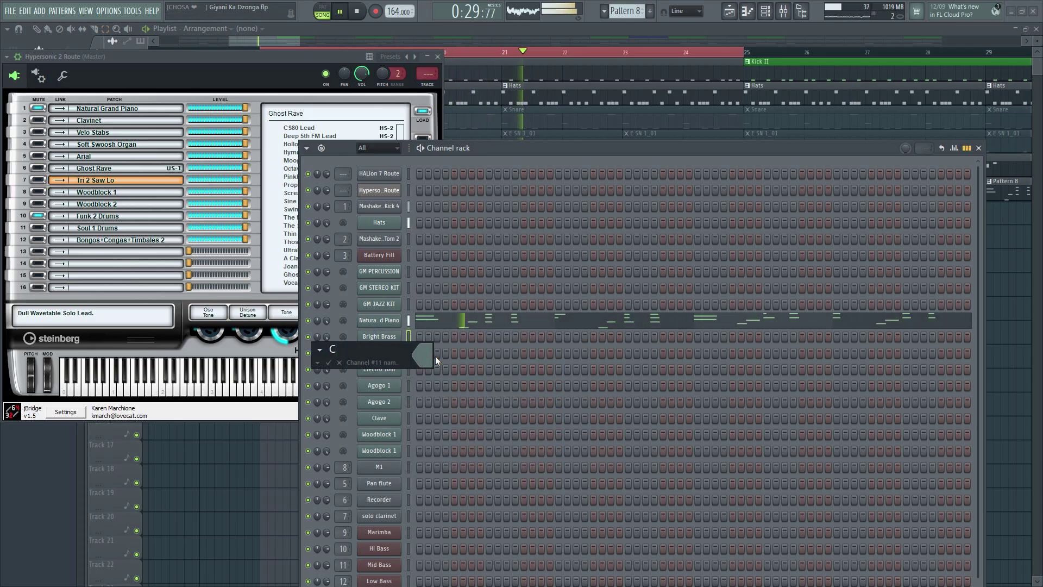
text(lavinet)
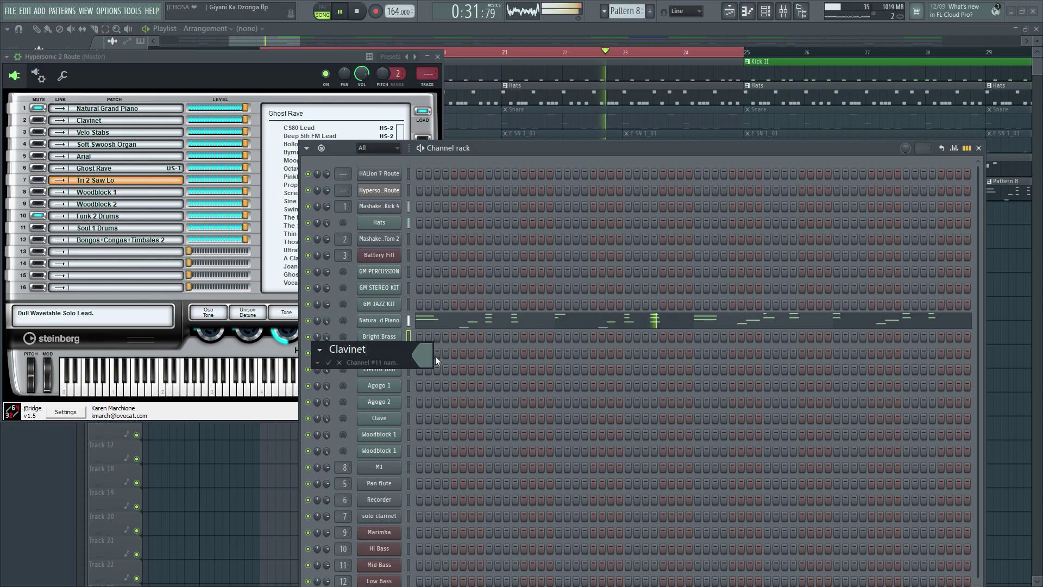
key(Return)
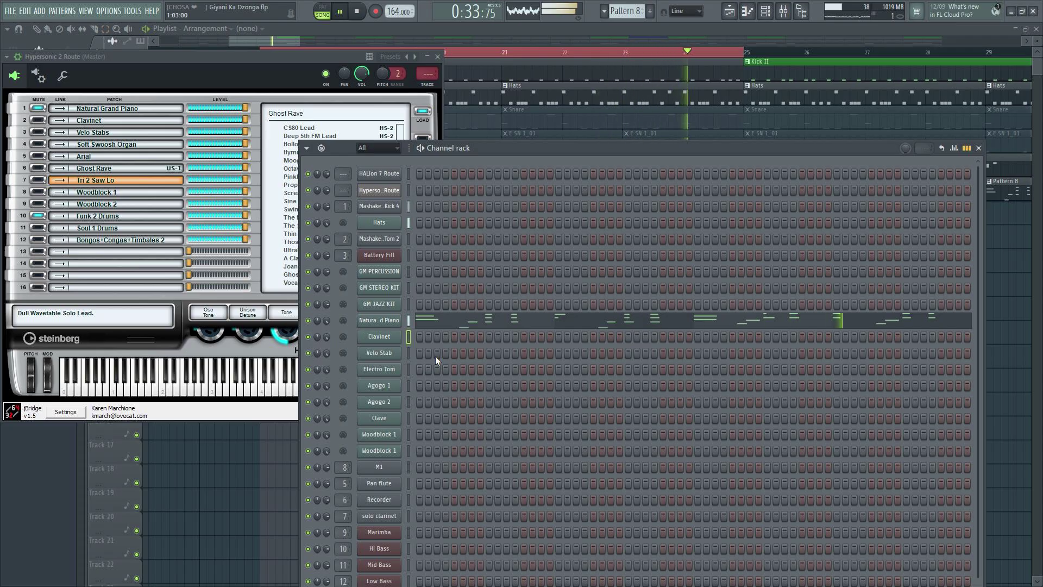
- Rename the Electro Tom channel as "swoosh"
right_click(386, 368)
click(432, 392)
text(swoo)
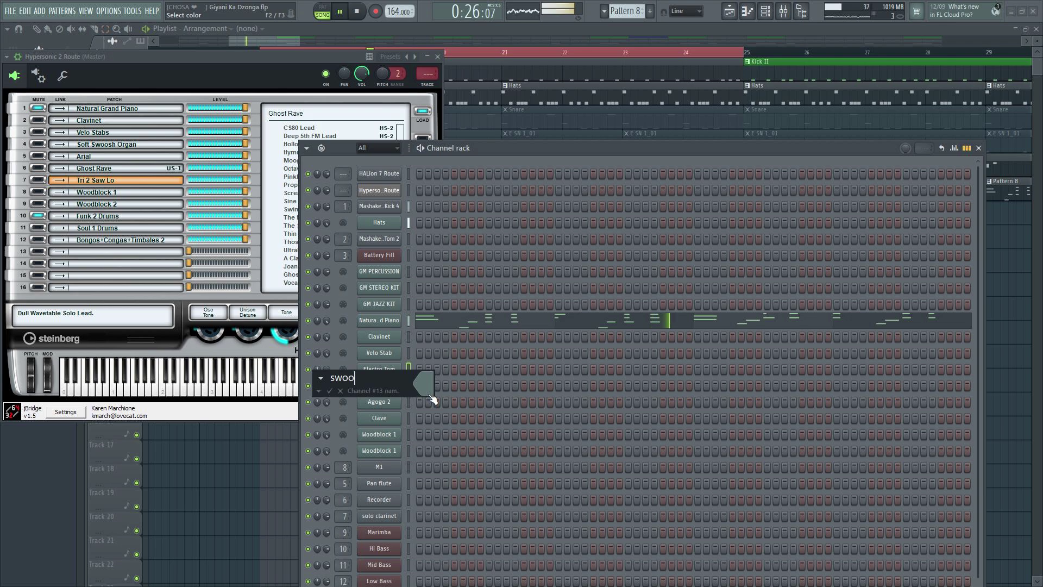
text(sh)
key(Return)
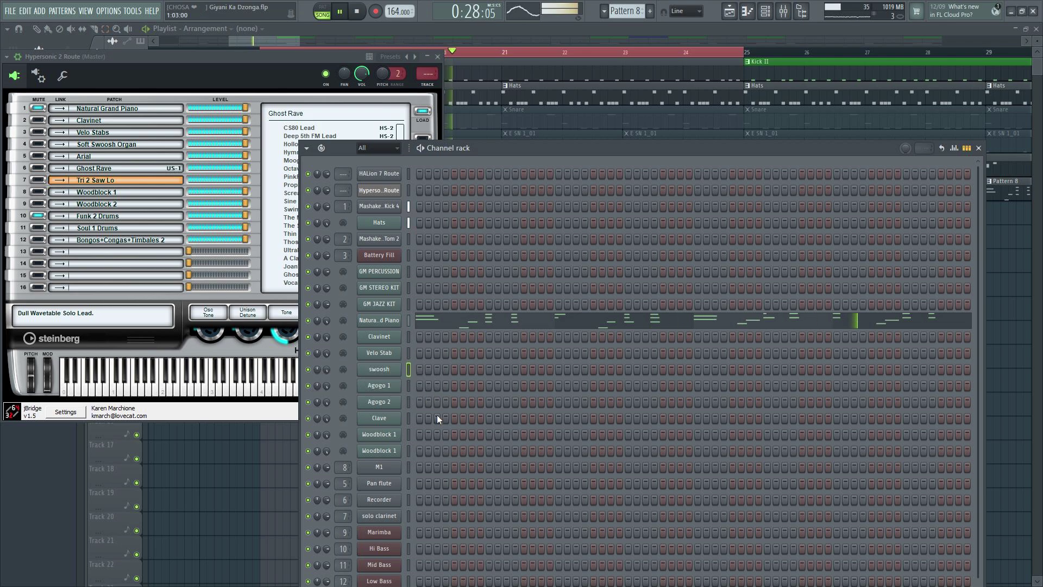
- Rename the Agogo 1 channel as "ghost rave"
right_click(383, 390)
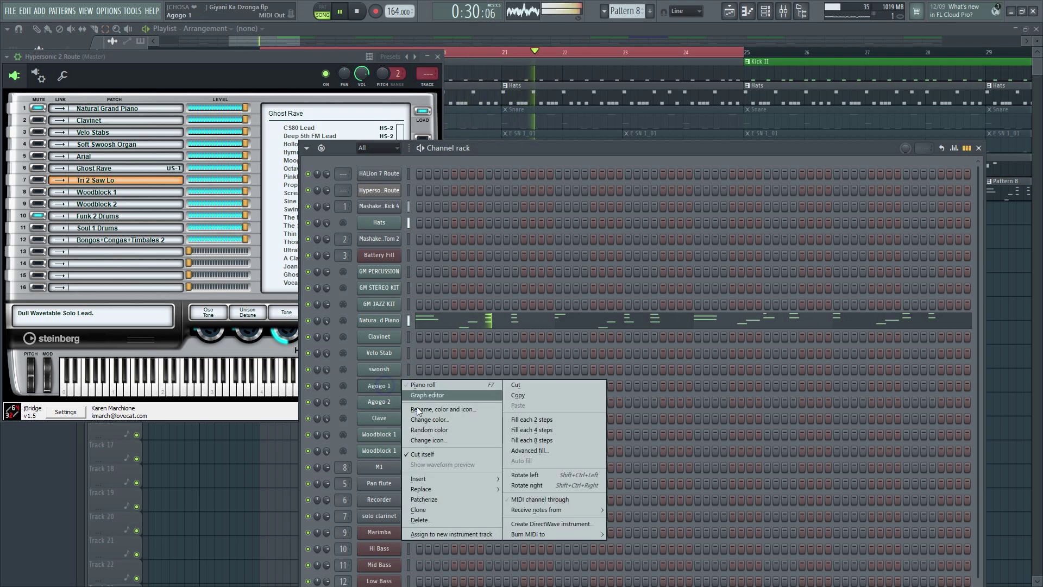
click(434, 412)
text(gh)
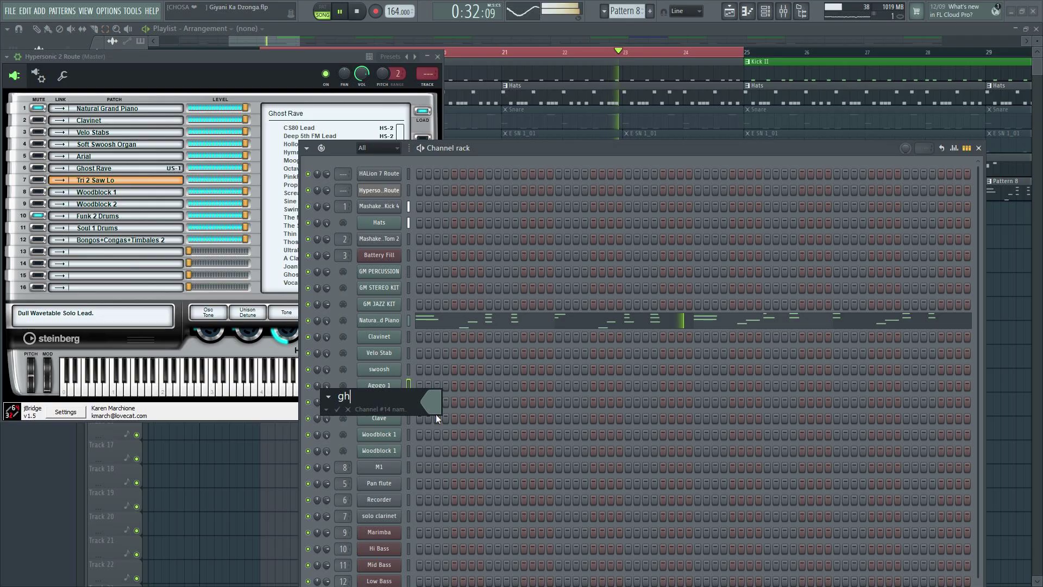
text(ost rave)
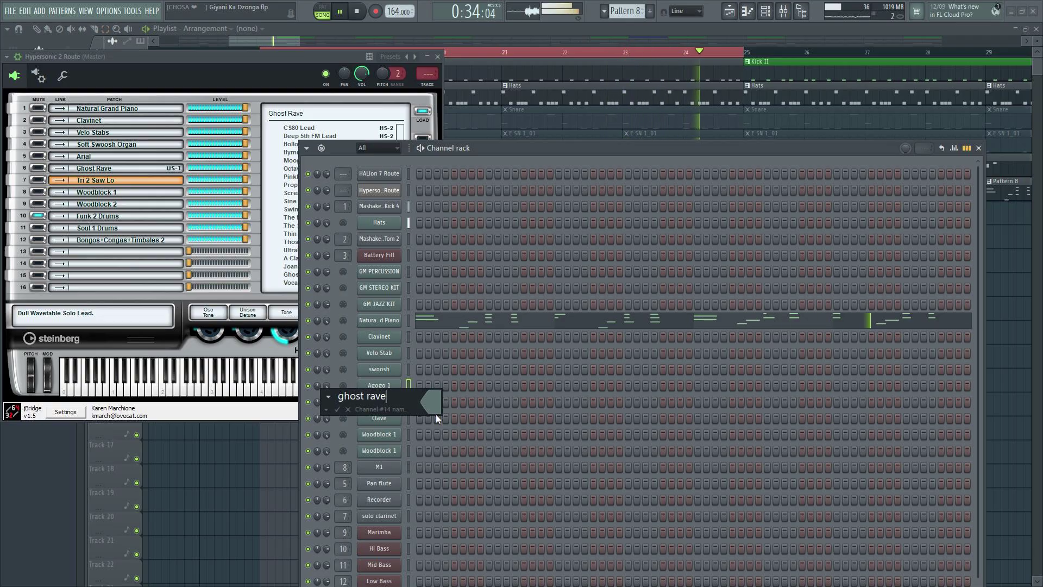
key(Return)
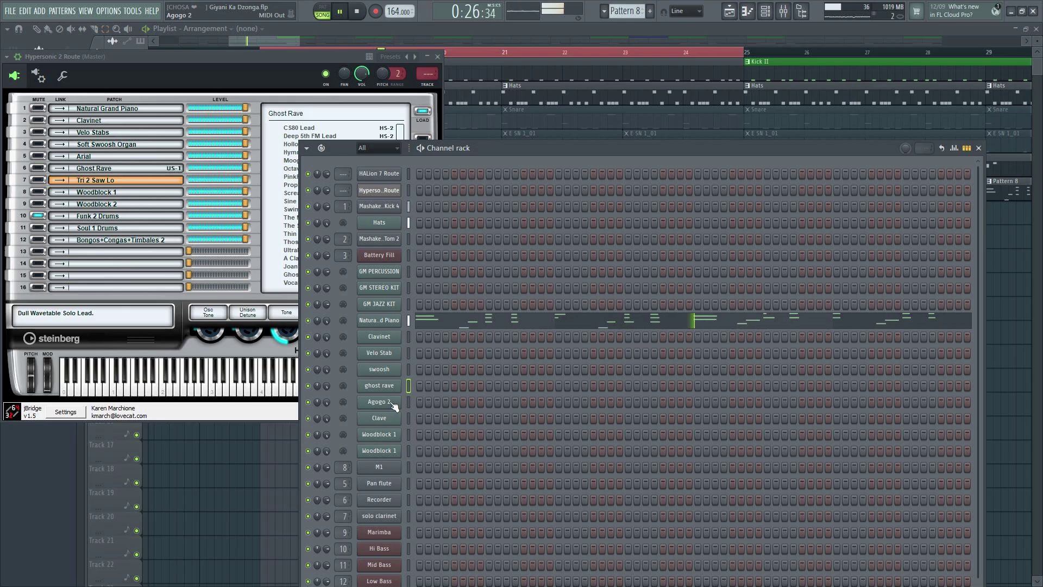
- Rename the Agogo 2 channel as "tr 2"
right_click(389, 402)
click(428, 426)
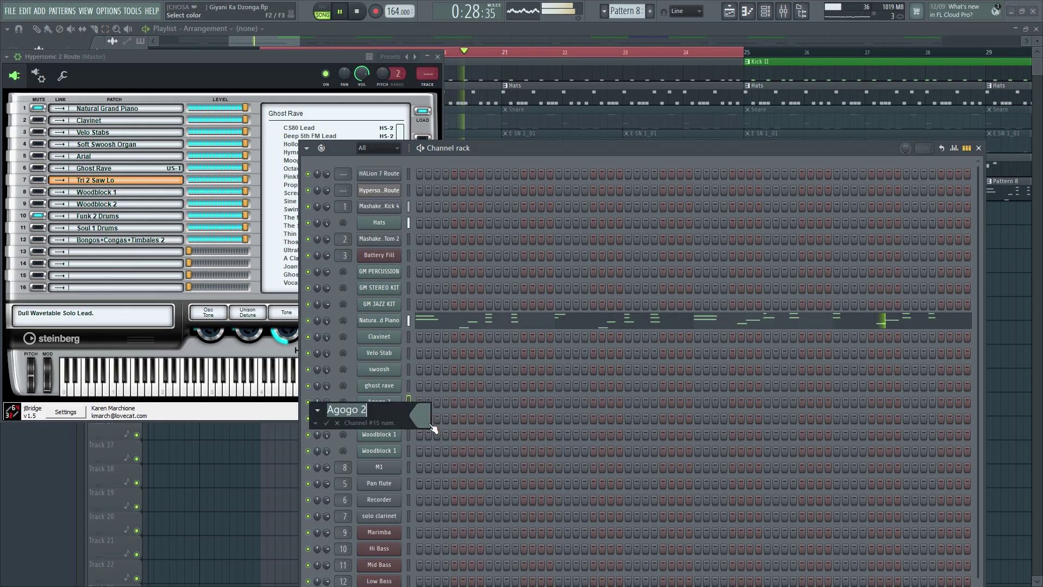
text(t)
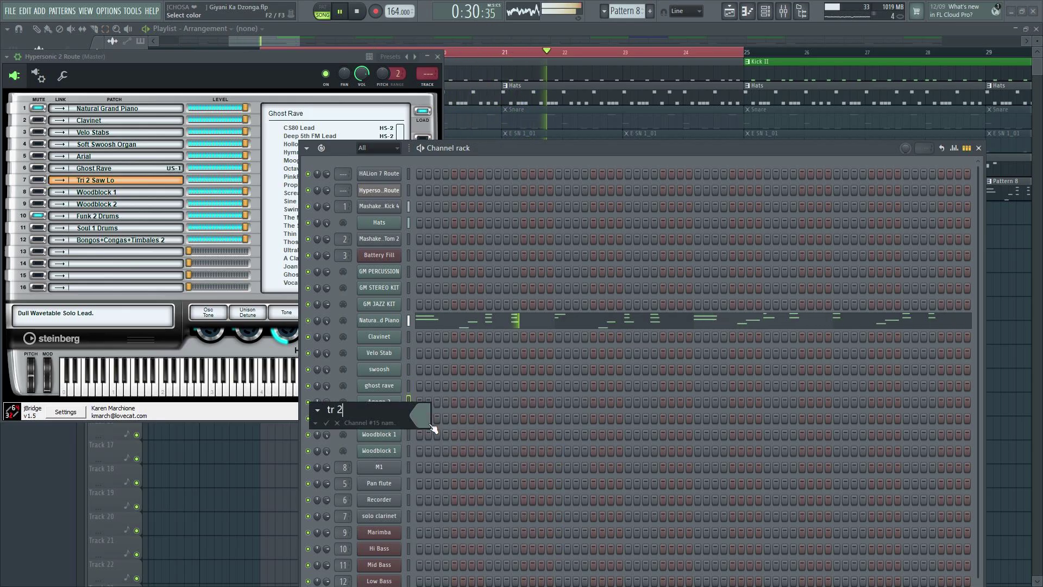
text(r 2)
key(Return)
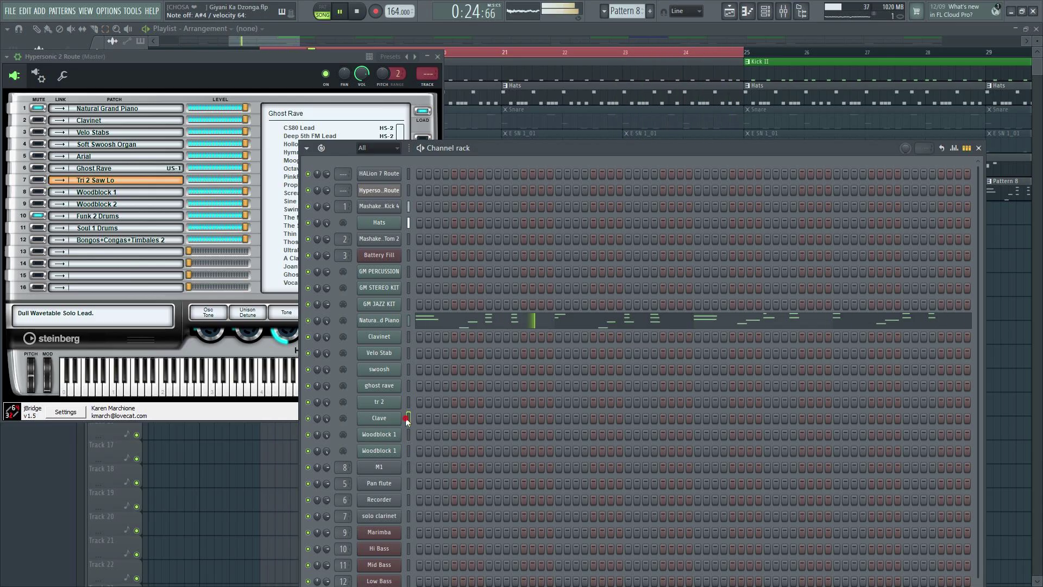
- Rename the Clave channel as "tri 2"
right_click(380, 417)
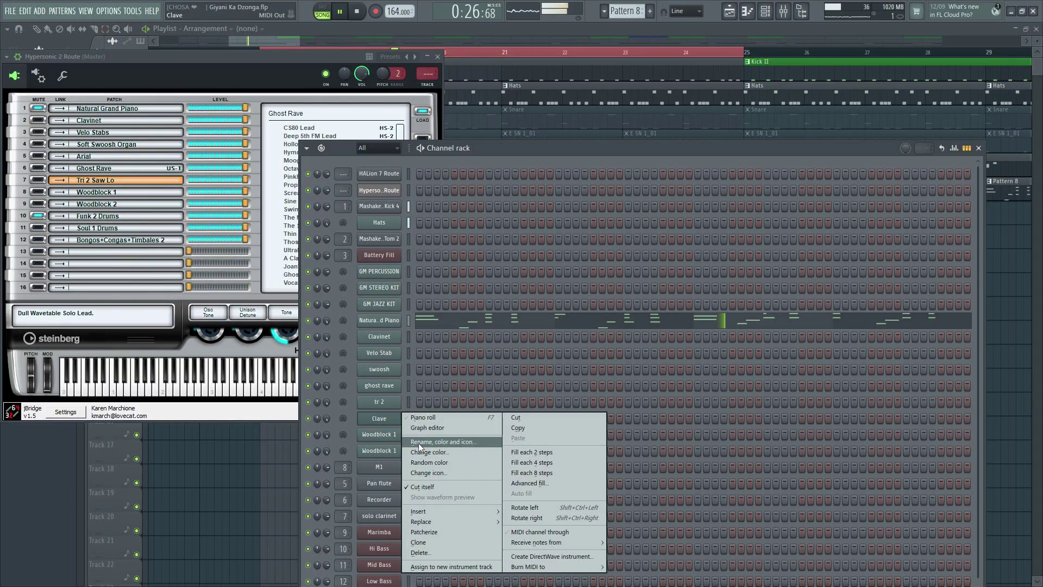
click(419, 441)
text(tri 2)
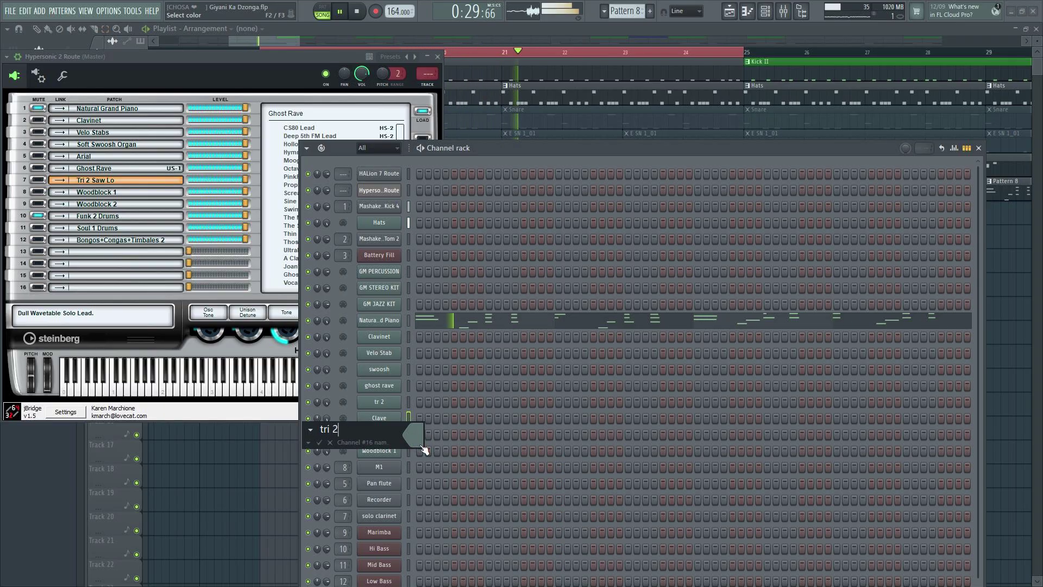
key(Return)
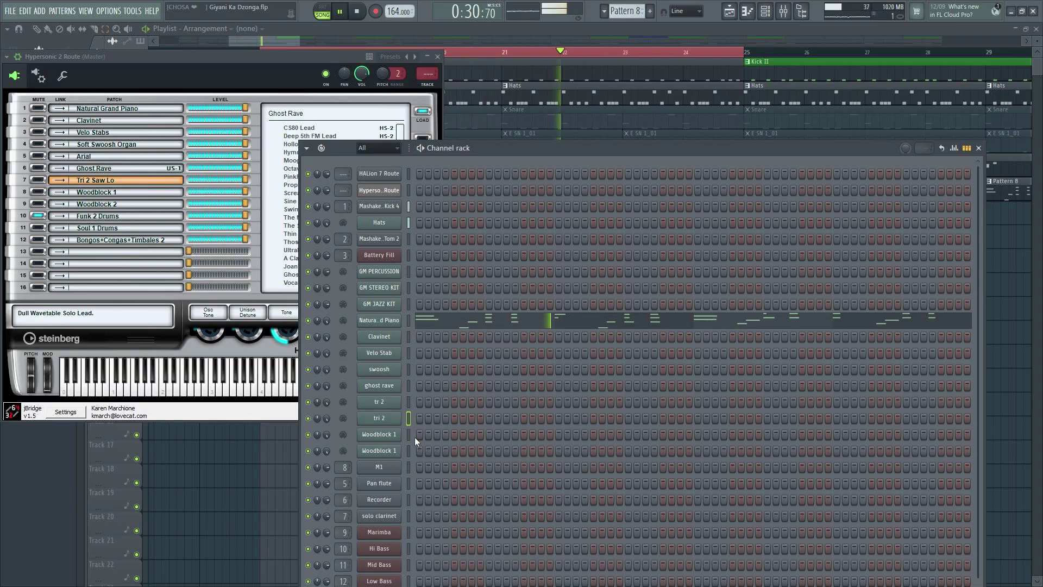
- Rename the tr 2 channel as "ghost" and select the ghost rave channel above it
right_click(400, 401)
click(416, 426)
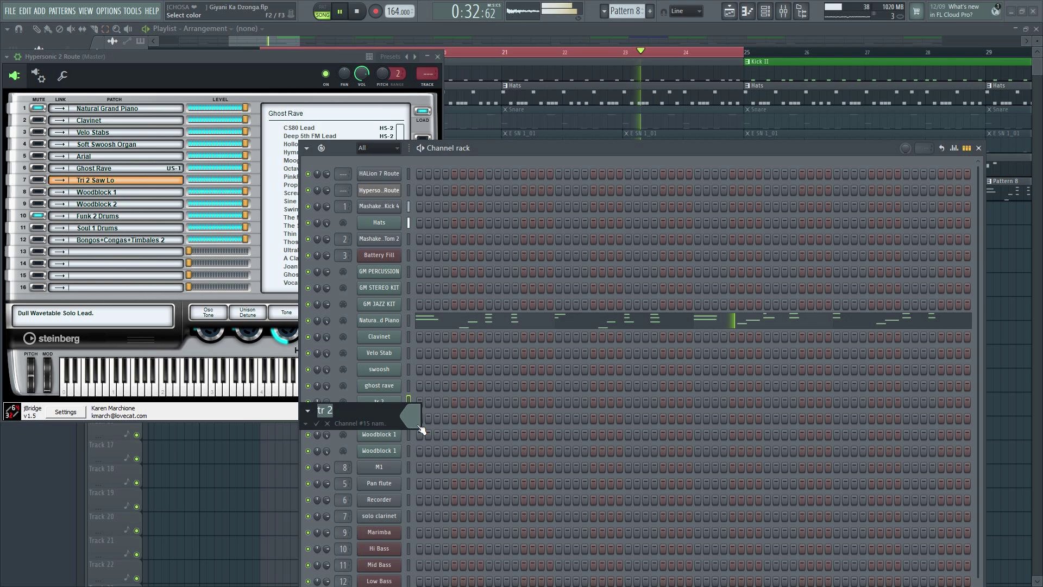
text(ghost)
key(Return)
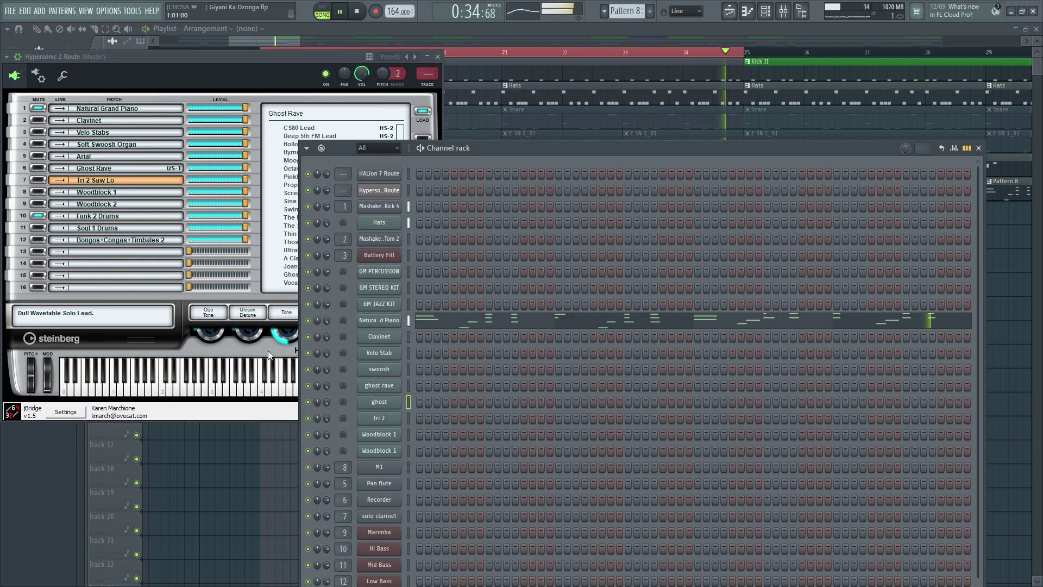
click(408, 386)
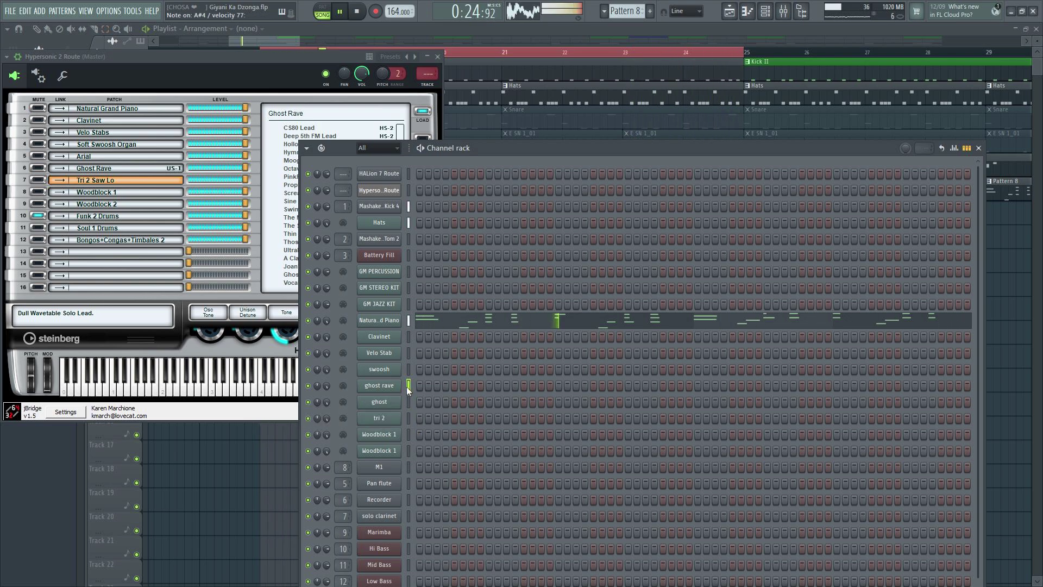
- Rename the ghost rave channel as "arial" and select the tri 2 channel
right_click(389, 392)
click(436, 408)
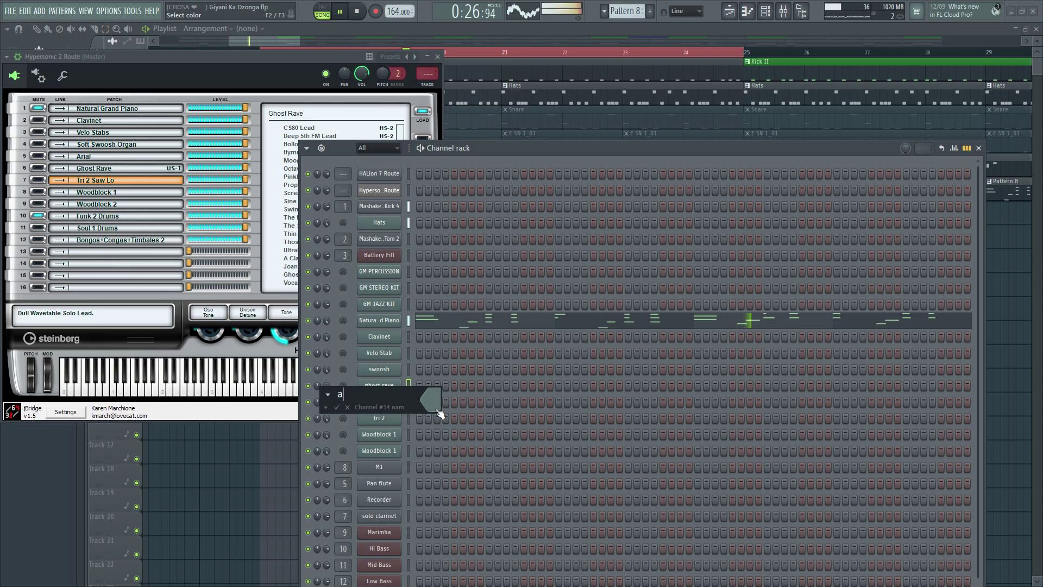
text(arial)
key(Return)
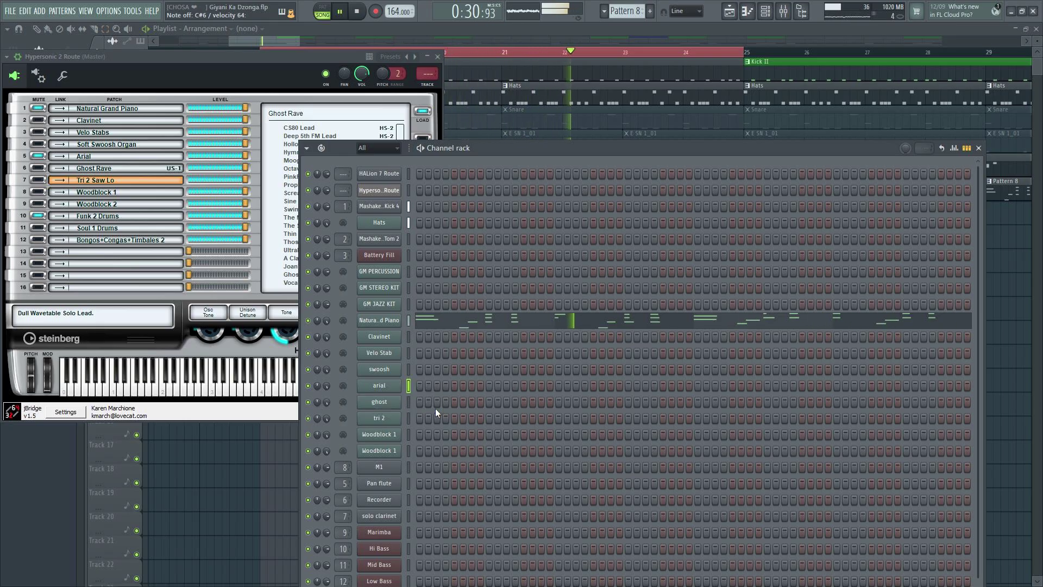
click(409, 418)
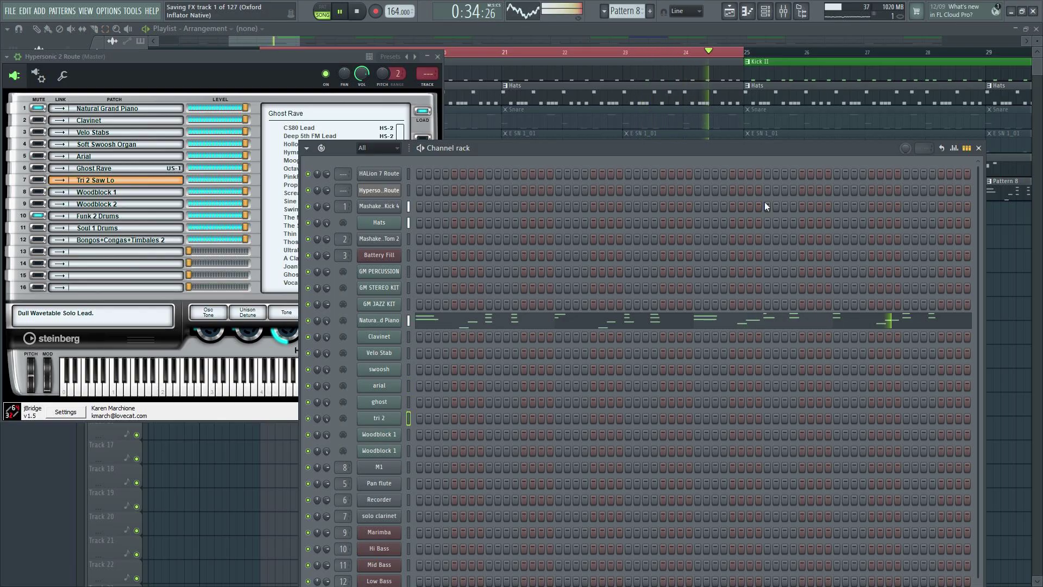
- Reset the mixer volume of the Electro Tom, Agogo 1 and Agogo 2 tracks and the panning of the Woodblock 1 track
click(783, 11)
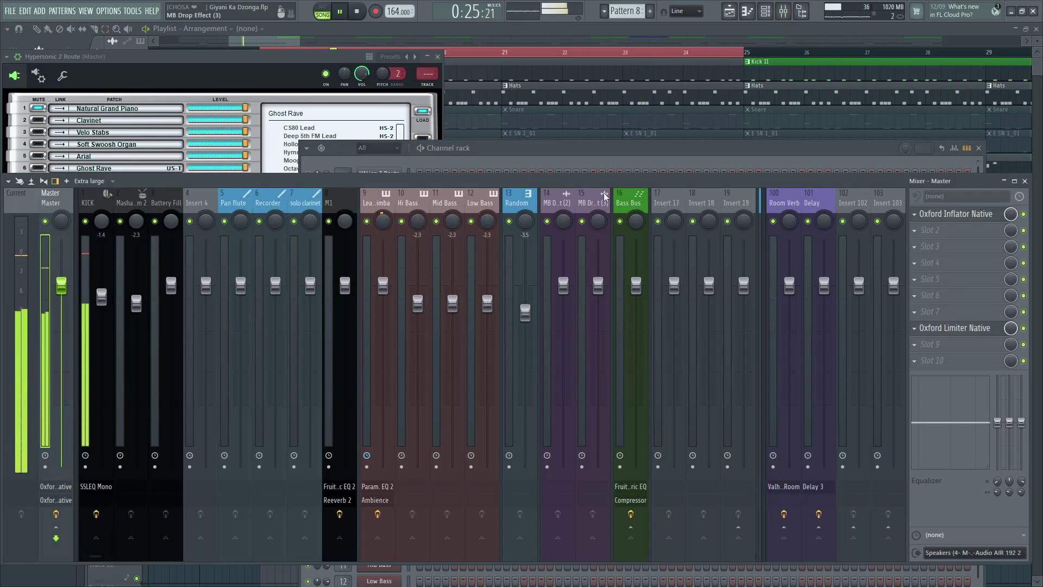
scroll(476, 200, down, 10)
scroll(476, 201, up, 12)
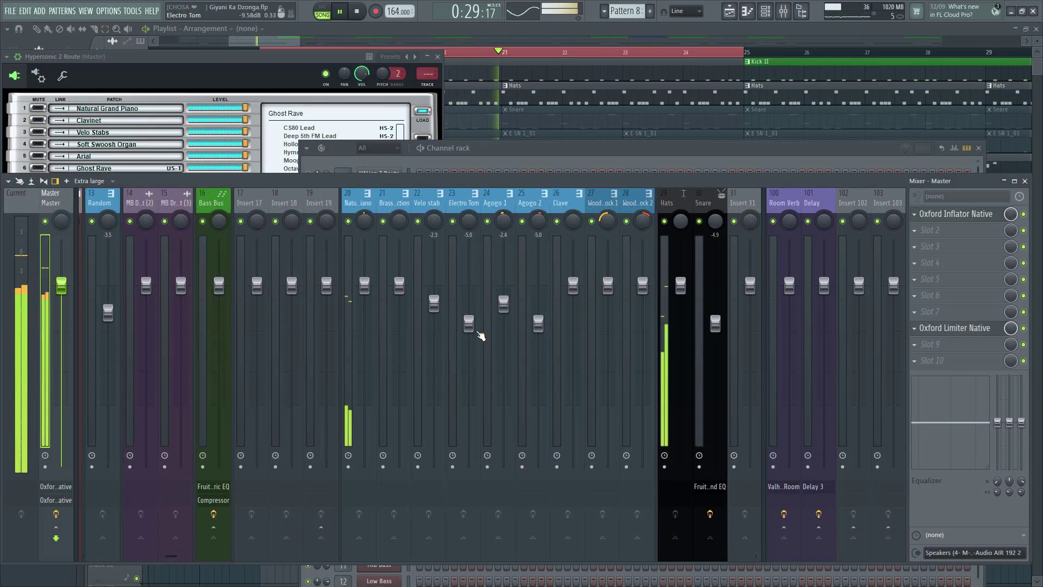
right_click(468, 324)
click(503, 329)
right_click(506, 314)
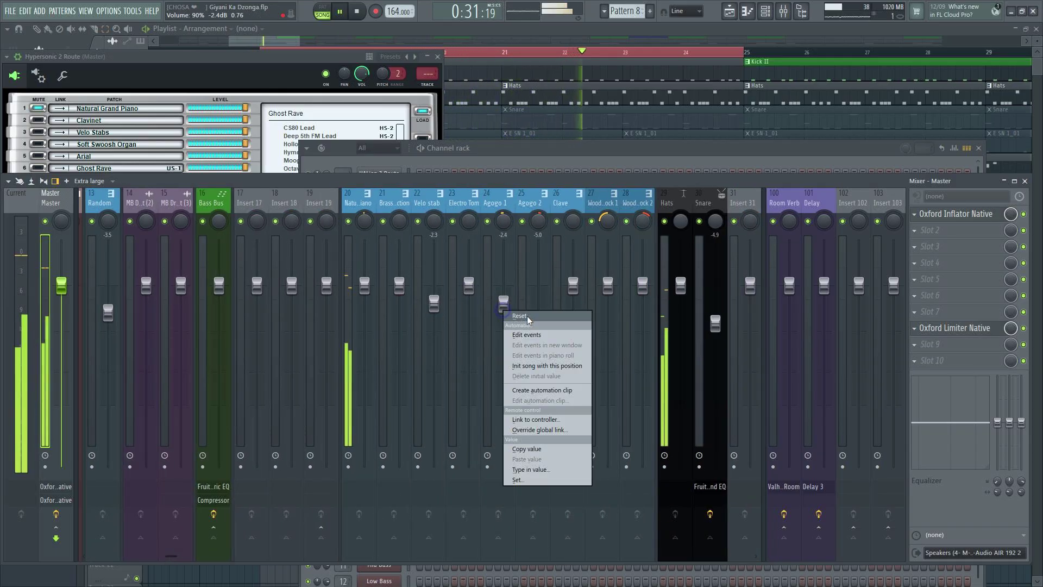
click(536, 320)
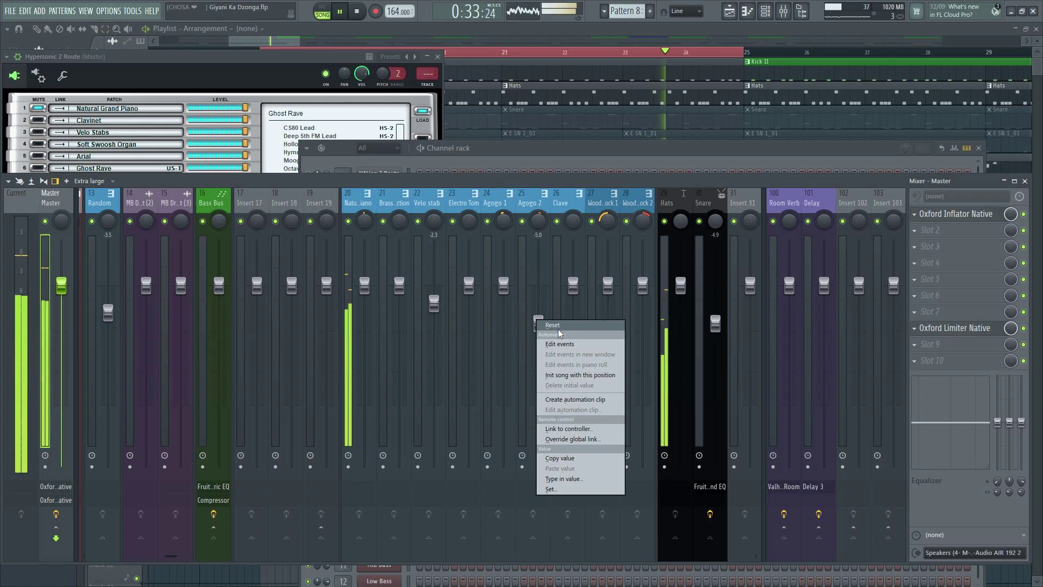
click(550, 324)
right_click(575, 287)
key(Escape)
right_click(602, 222)
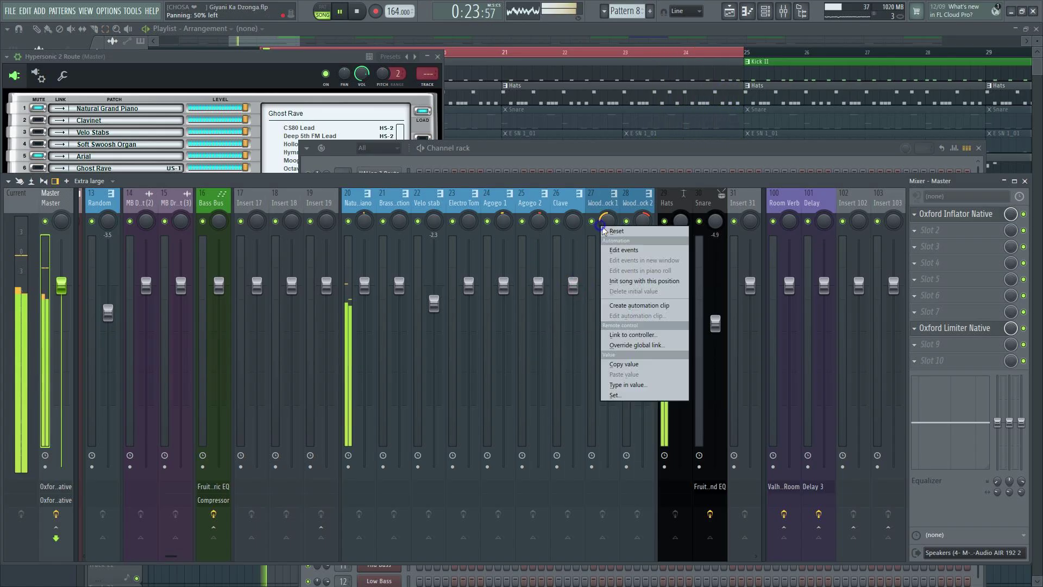
click(624, 260)
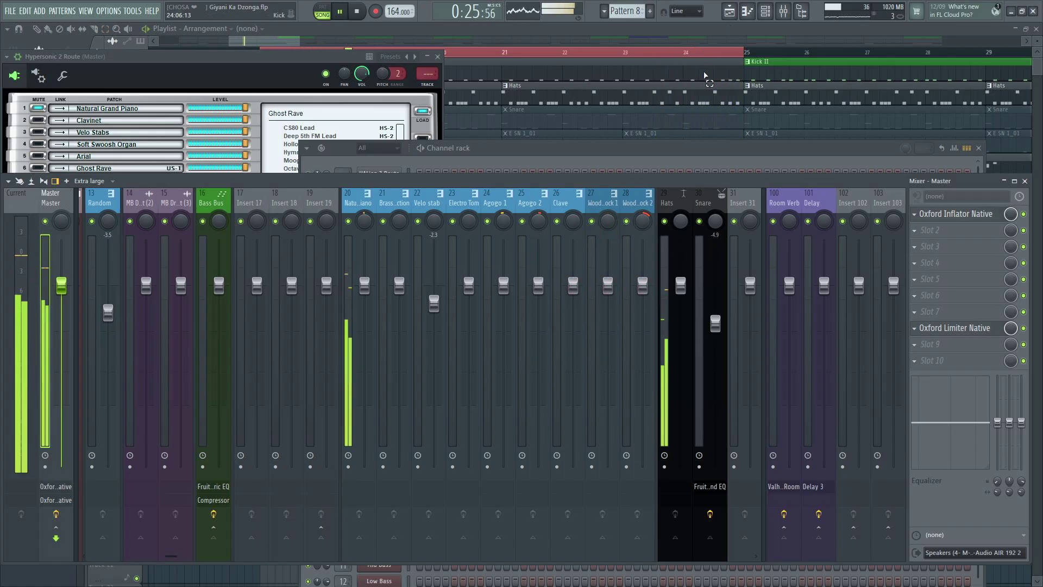
- Show the project's patterns in the playlist picker and bring up the Channel rack
click(641, 64)
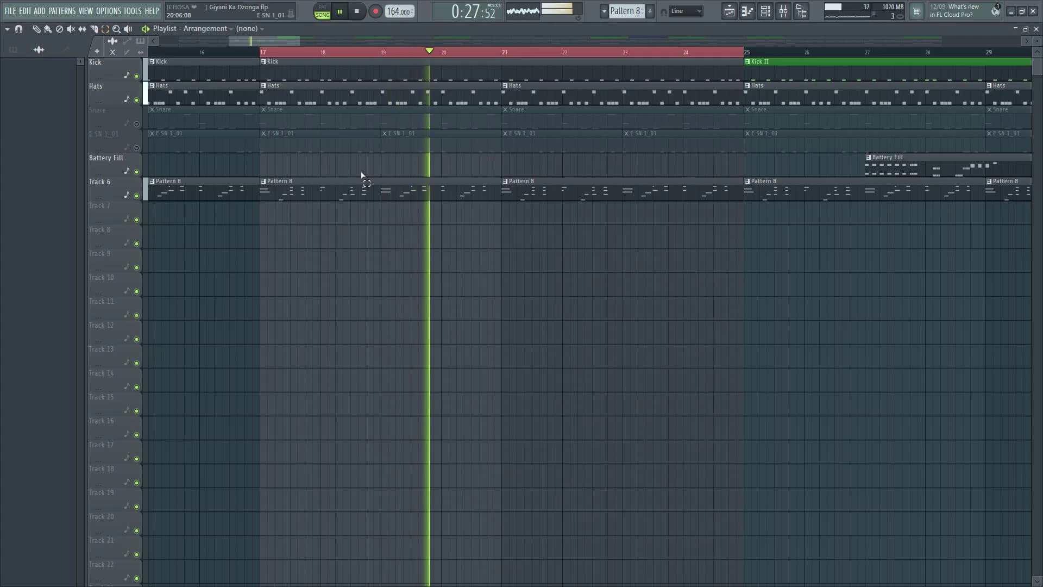
click(38, 47)
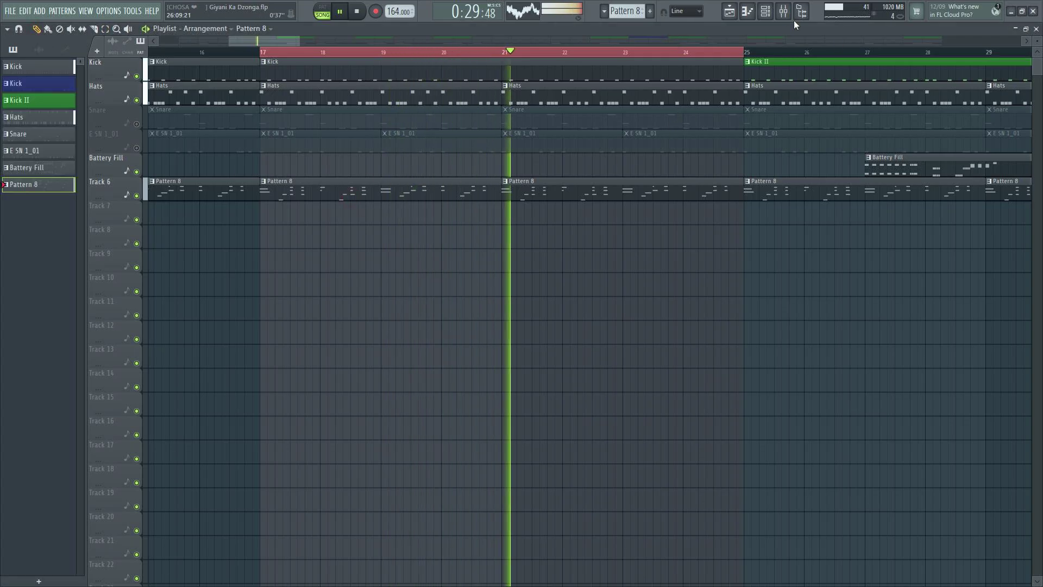
click(768, 15)
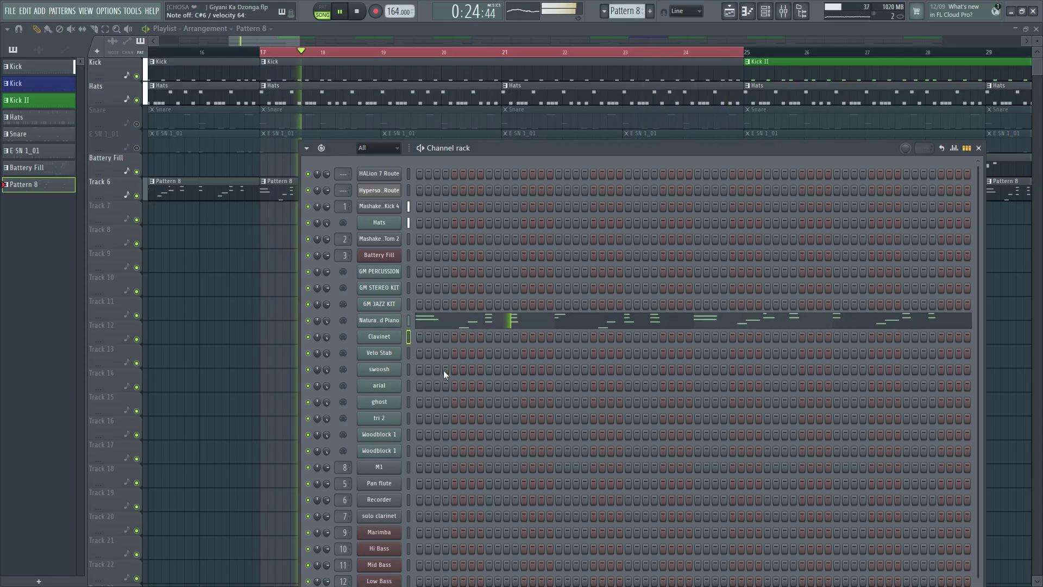
- Select the swoosh channel and record a part into Pattern 8 with chords B4–D#5, C#5–F5, B4–D#5 and C#5–F#5
click(399, 370)
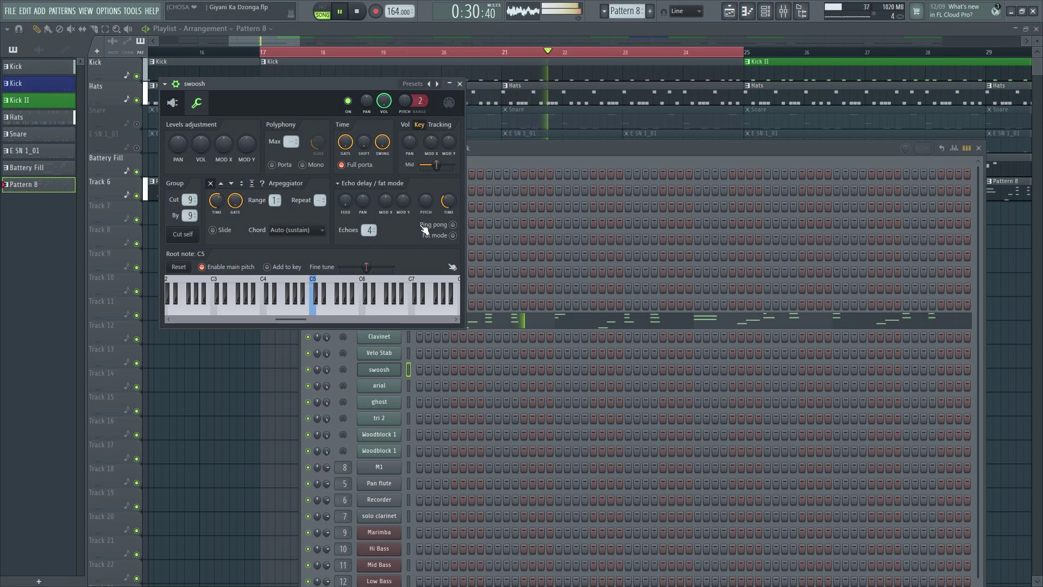
click(459, 84)
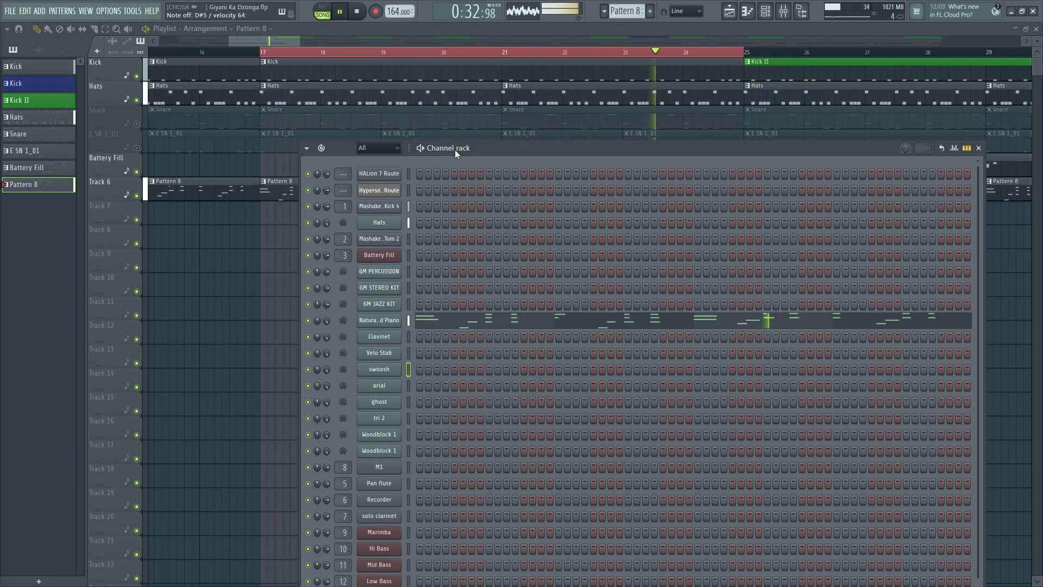
key(r)
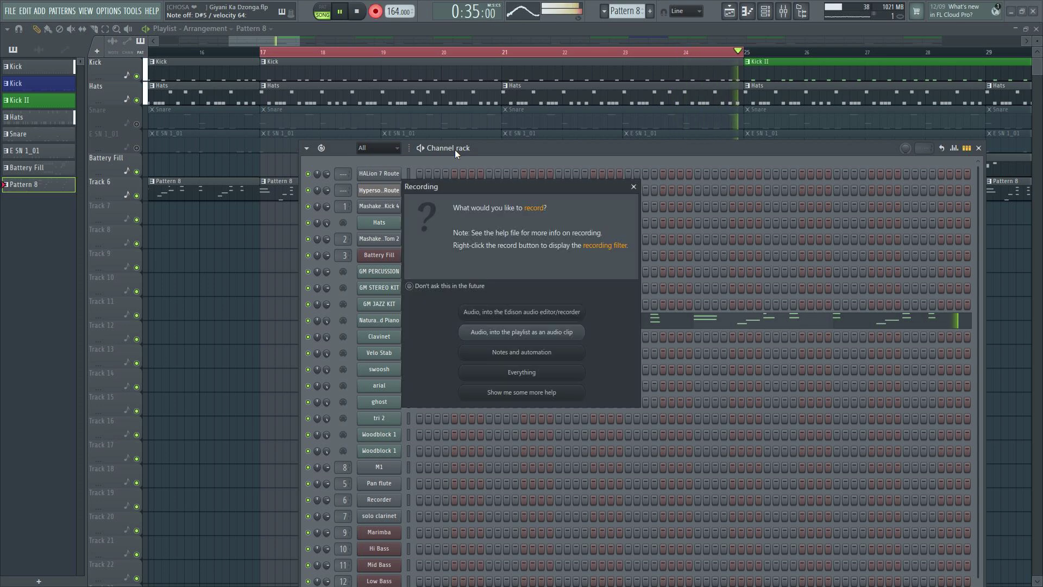
key(Return)
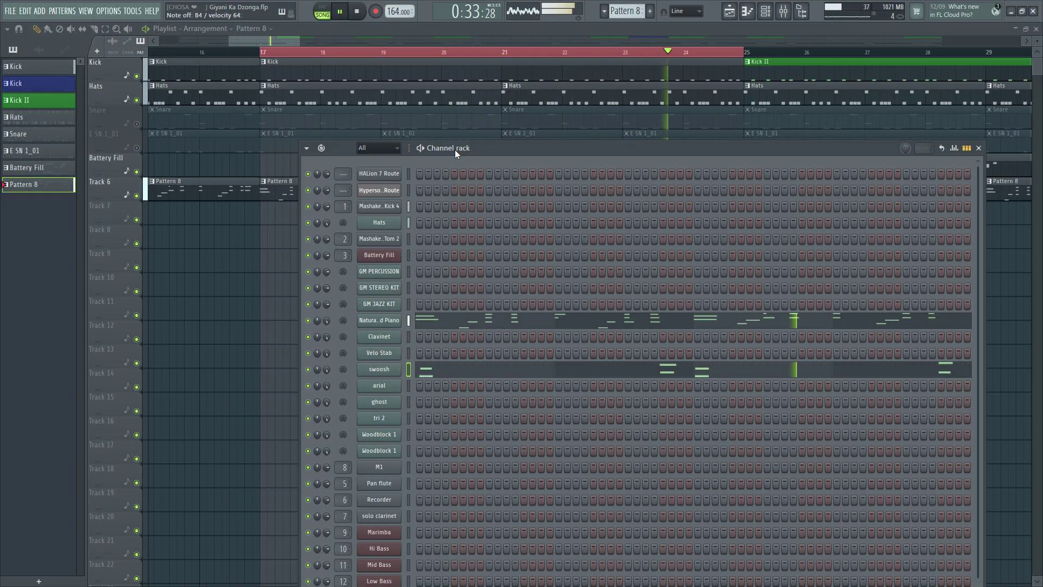
- Align the swoosh part's first B4 and D#5 notes with the start of bar 1 and return to the Channel rack
click(445, 374)
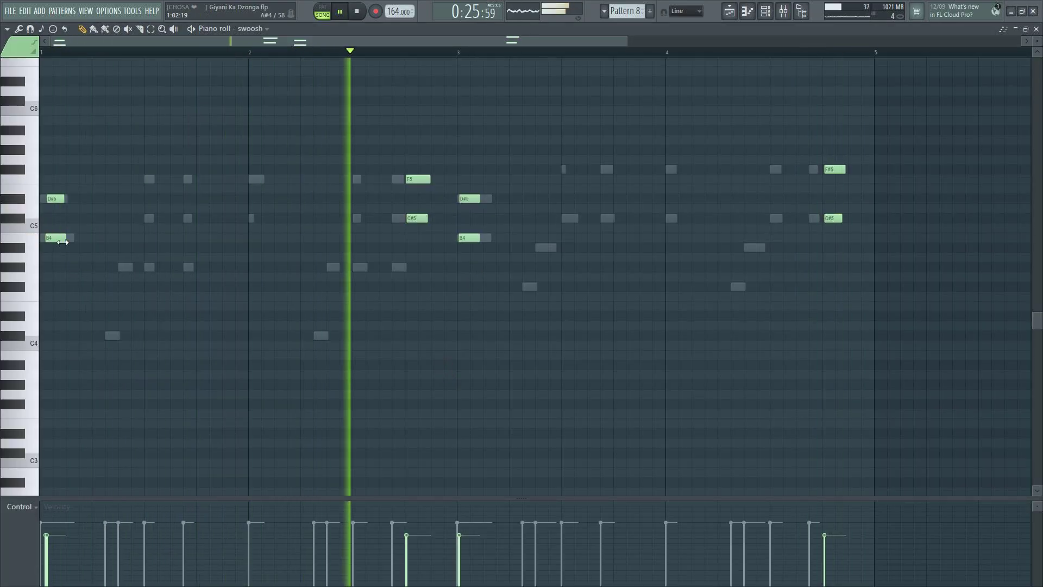
drag(52, 237, 46, 238)
drag(56, 201, 48, 201)
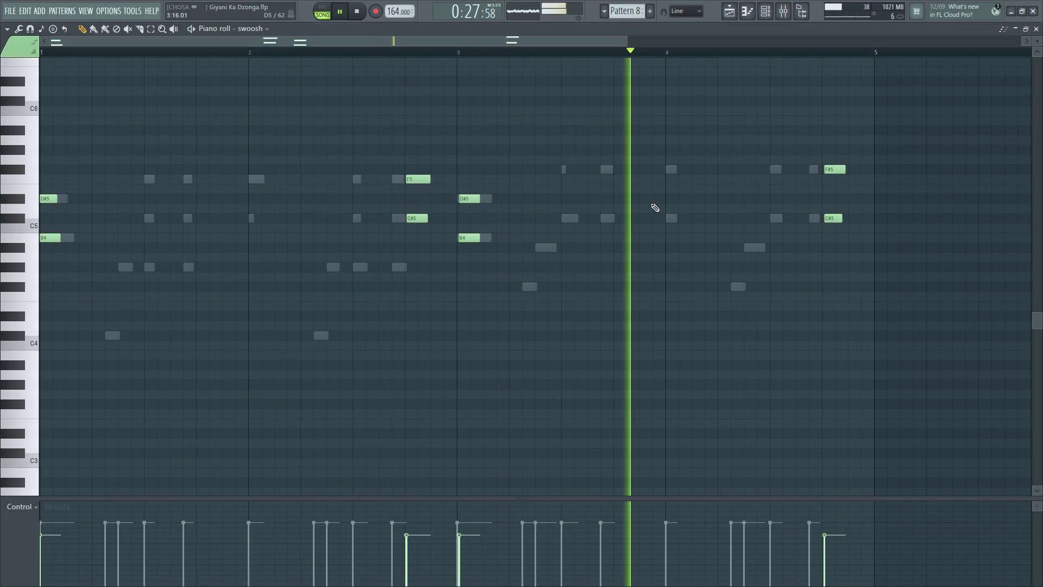
click(1035, 28)
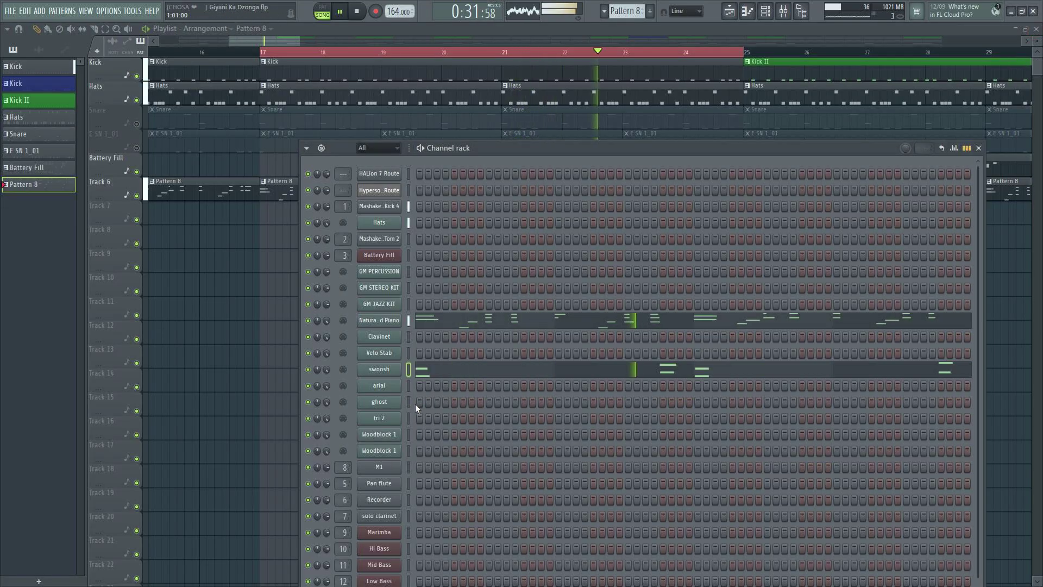
- Record an arial part into Pattern 8 with F#5 and A#5 notes around the starts of bars 2 and 4, and check its notes
click(408, 386)
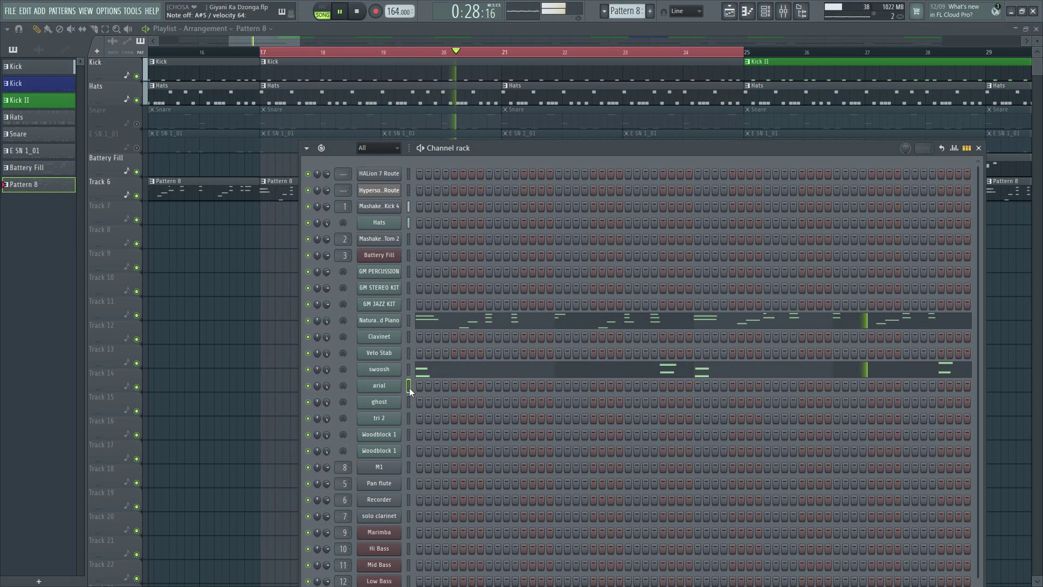
key(r)
key(Down)
key(Down)
key(Down)
key(Return)
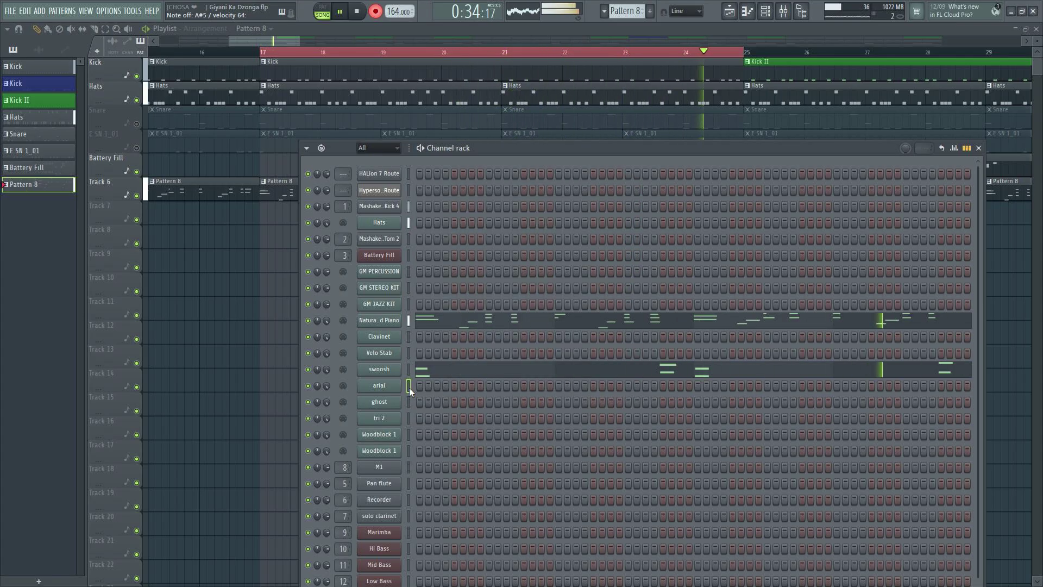
key(r)
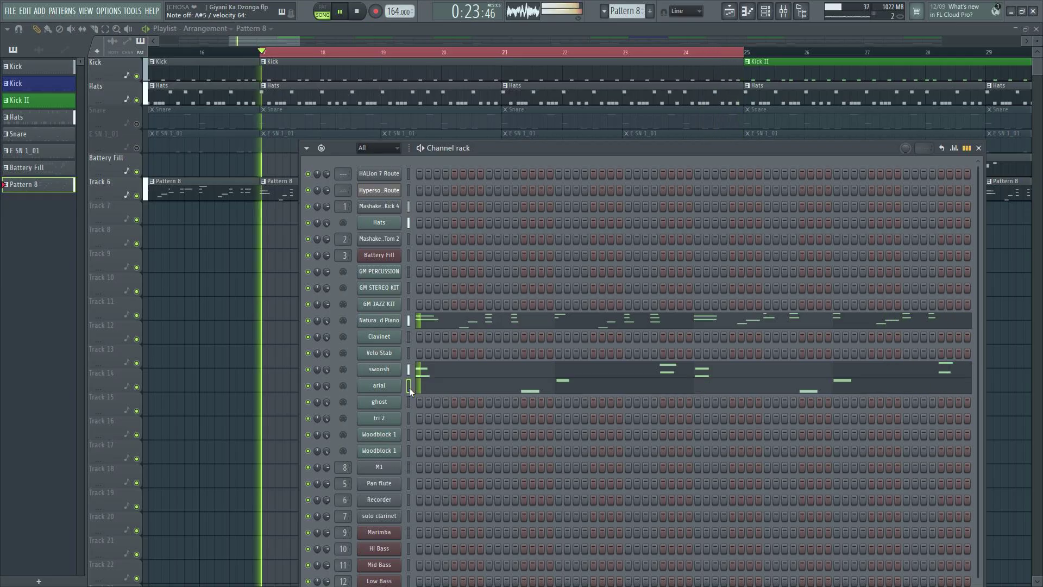
click(524, 391)
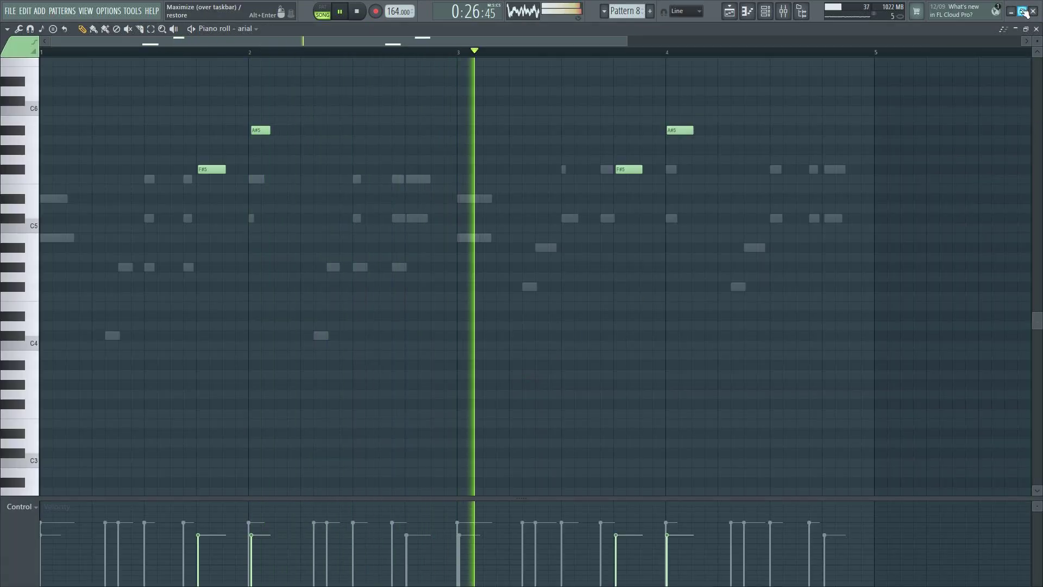
key(F7)
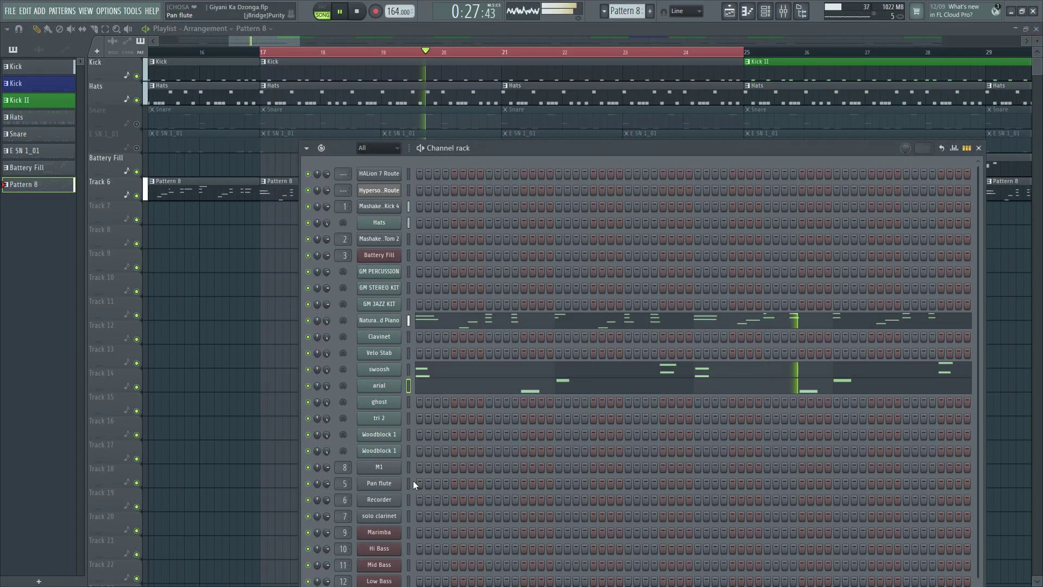
- Open the ghost channel in the Piano roll and record a four-bar part using C#5, B4 and F#5 notes
click(409, 407)
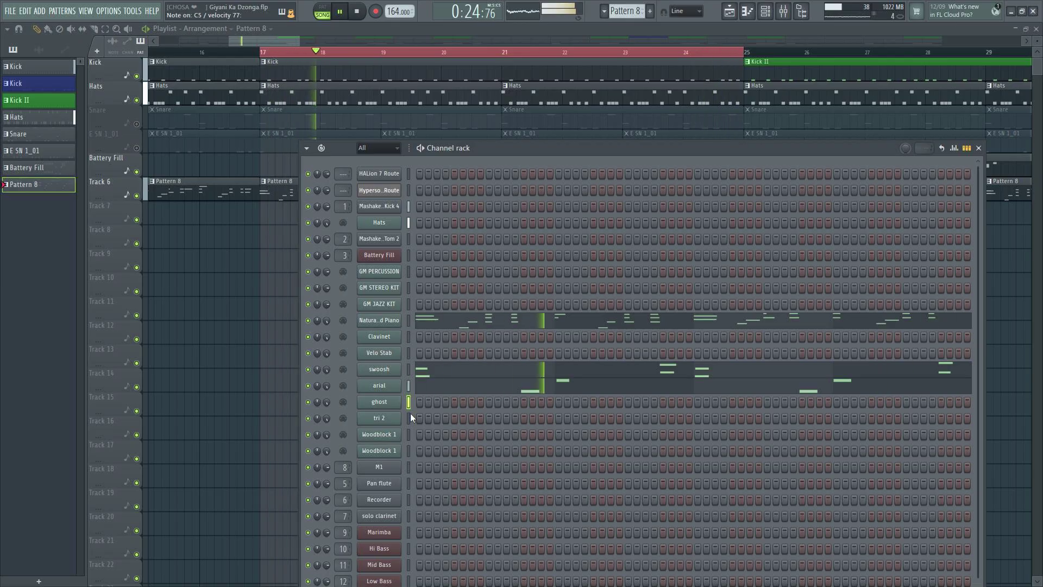
right_click(386, 404)
click(421, 400)
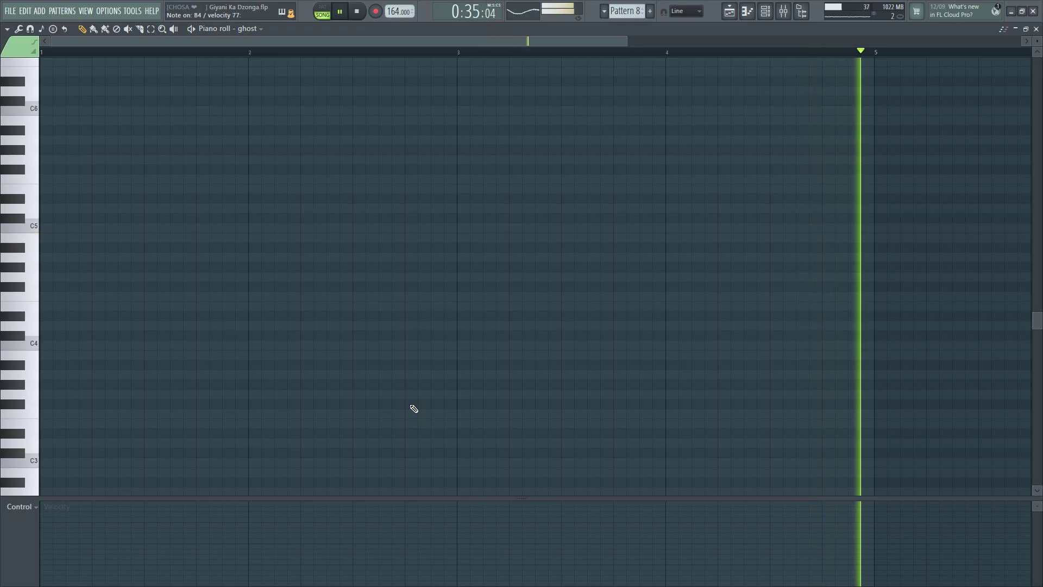
key(r)
key(Return)
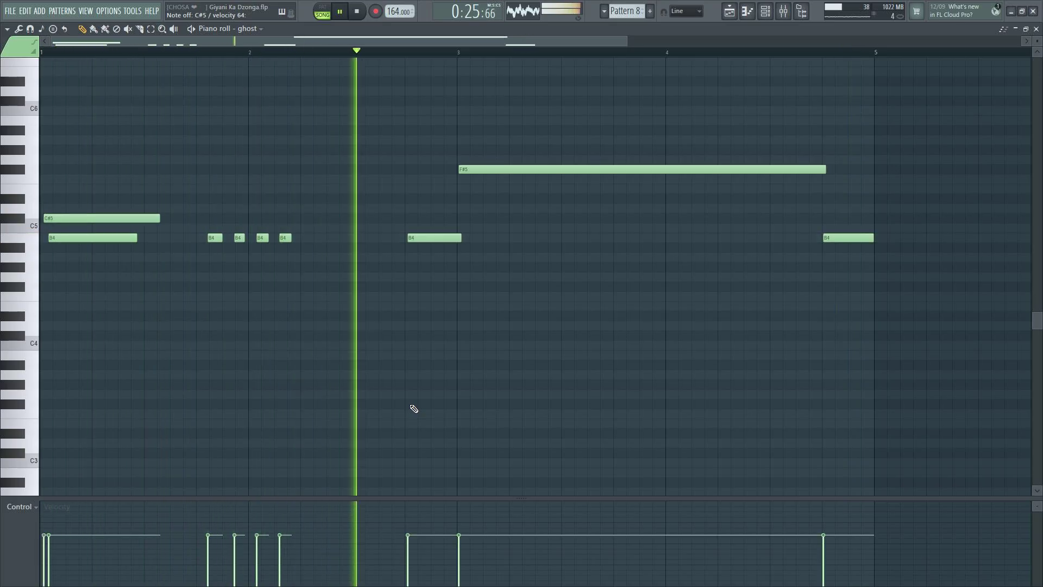
- Delete the B4 beneath the opening C#5 and the four short B4 notes around bar 2, and play back the ghost part
key(space)
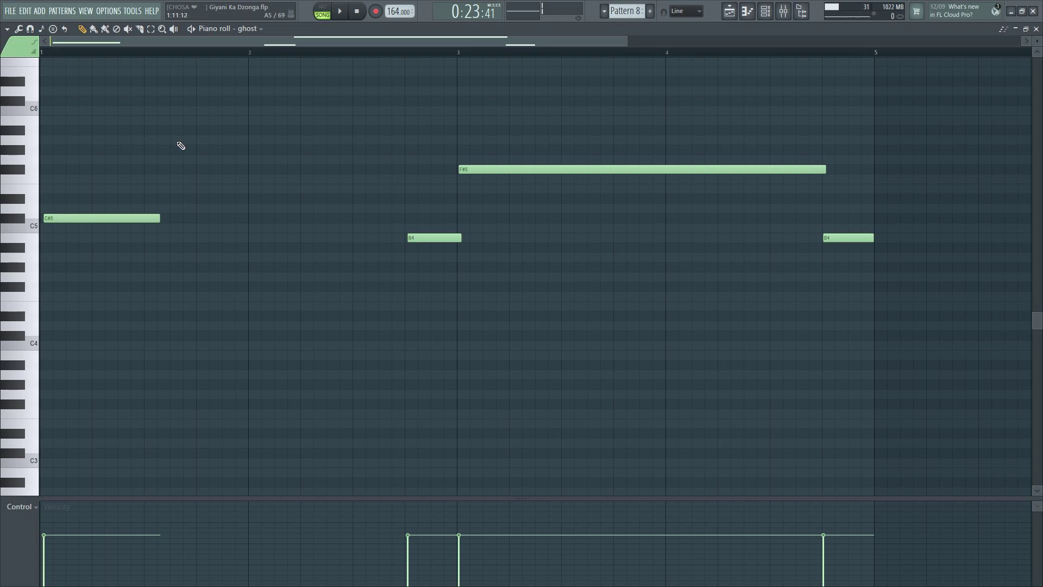
key(space)
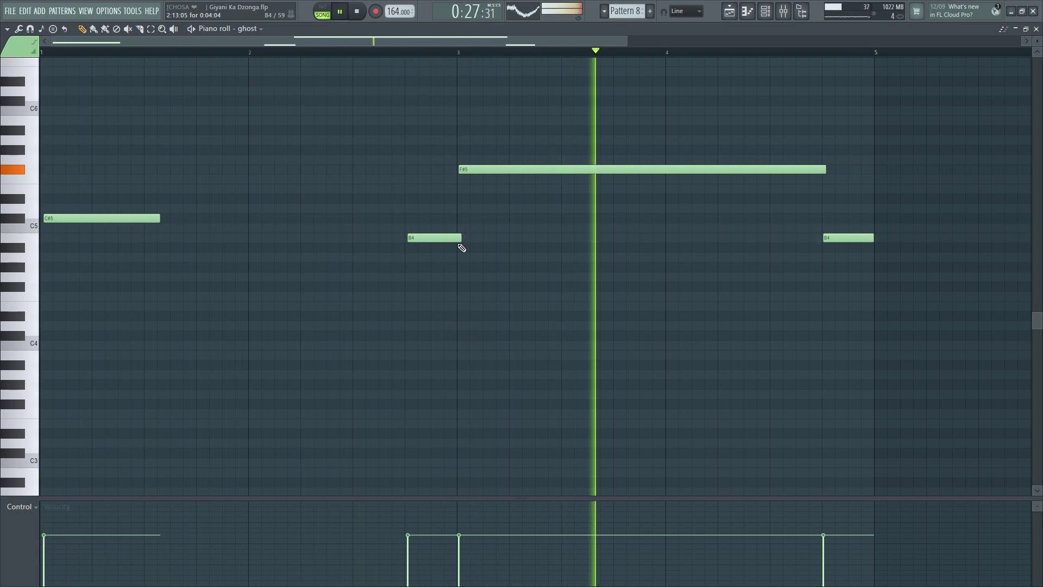
key(space)
- Shorten the B4 note before bar 3 and start it slightly earlier, and align the long F#5 with the start of bar 3
drag(417, 238, 446, 238)
key(space)
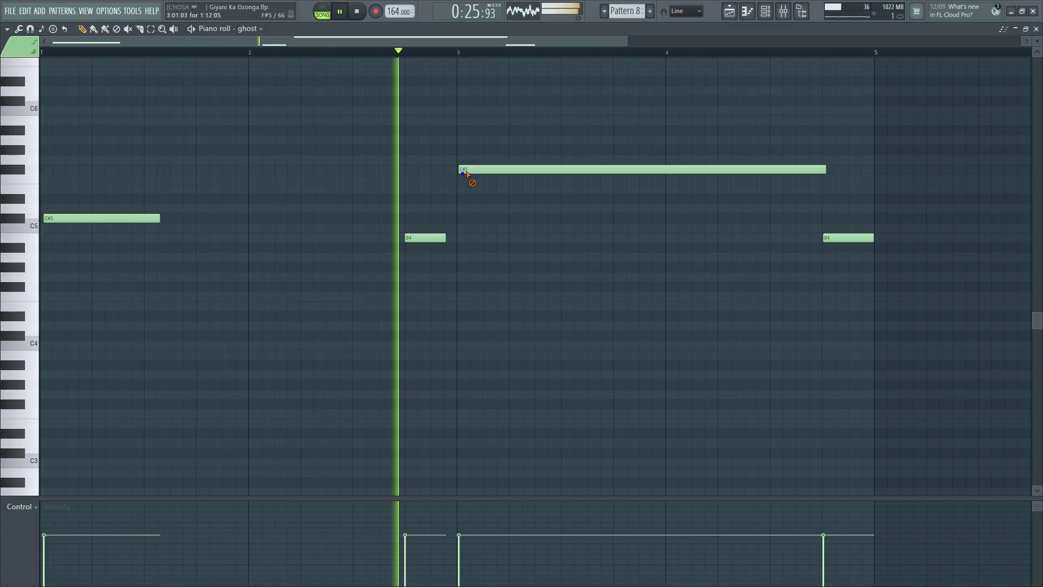
drag(470, 171, 462, 170)
key(space)
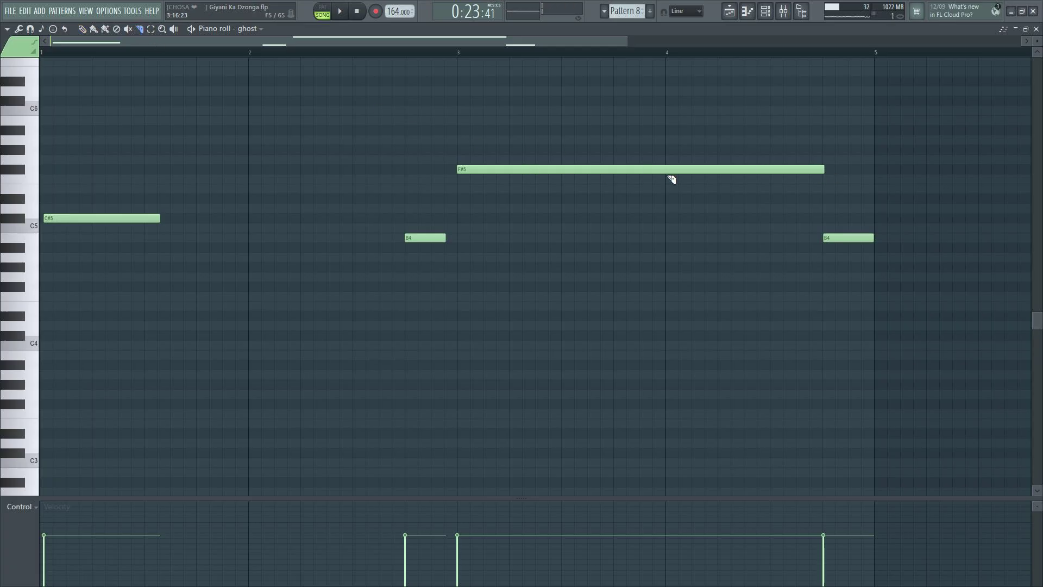
- Slice the long F#5 note at bar 4 and move its second part down an octave to F#4
click(671, 173)
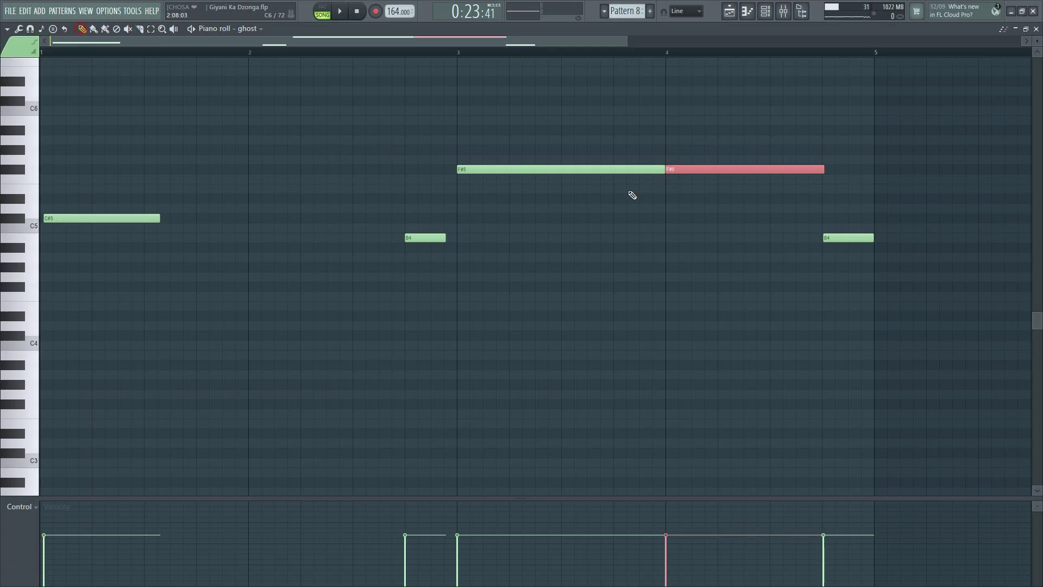
drag(689, 170, 689, 281)
key(space)
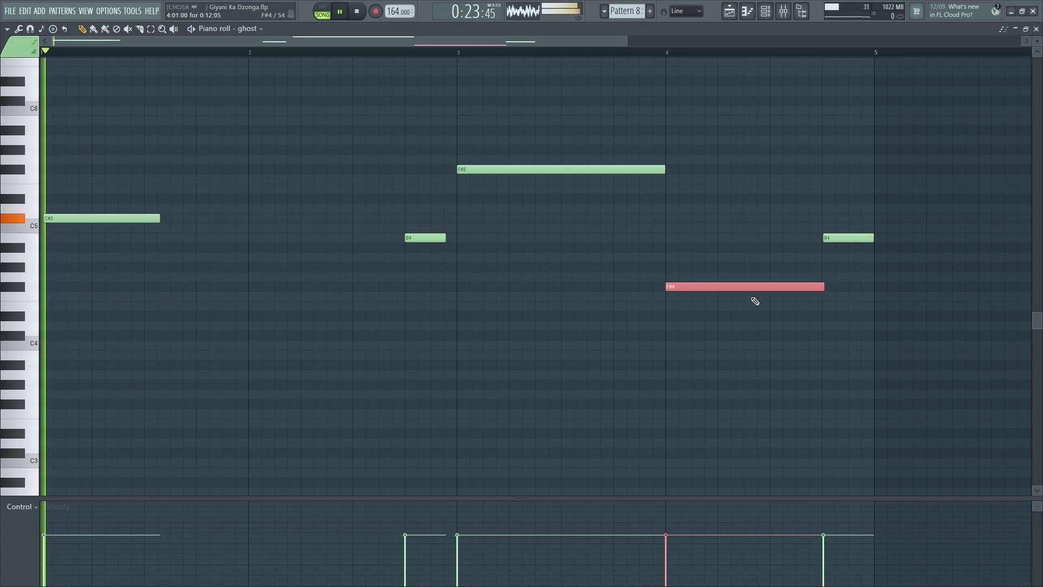
- Nudge the last B4 slightly earlier and align the opening C#5 with the start of bar 1
click(840, 238)
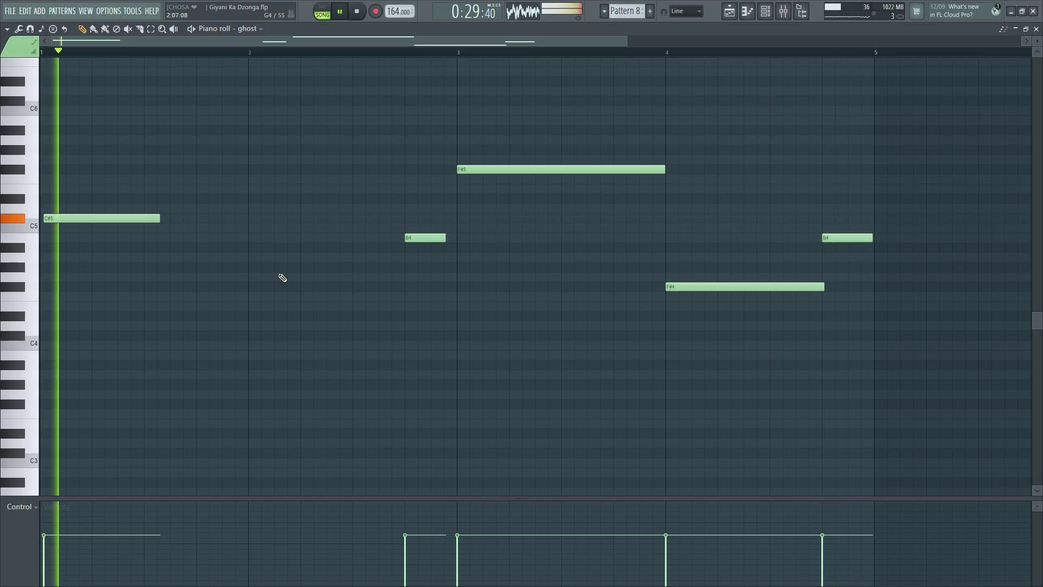
drag(68, 220, 65, 220)
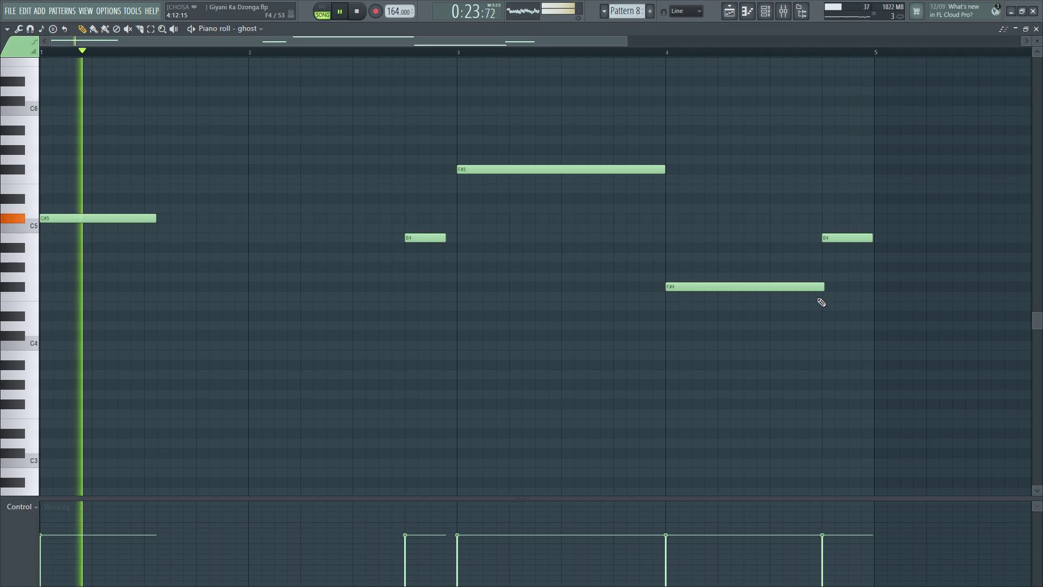
- Close the ghost piano roll and record a notes-and-automation take of short C#6 and D#6 notes for the tri 2 channel
click(1036, 29)
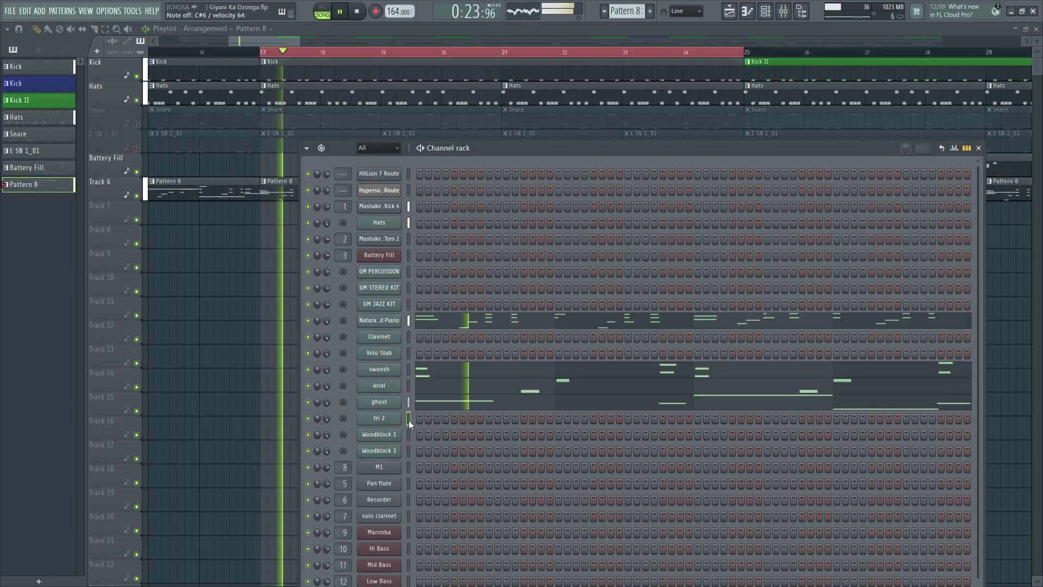
key(r)
key(Down)
key(Down)
key(Down)
key(Return)
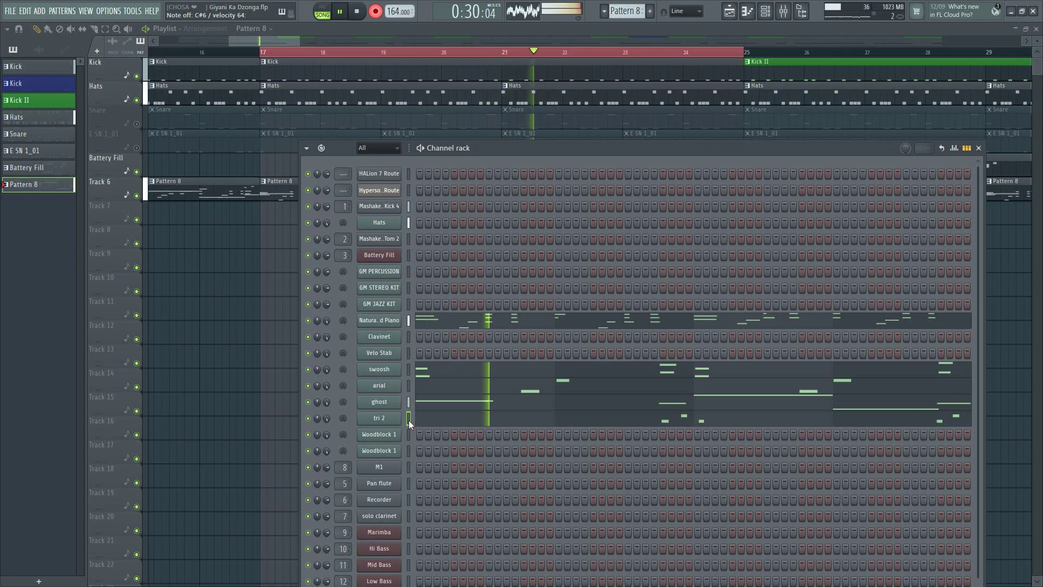
- Open the tri 2 piano roll and quantize all its notes with the Leave end time option
click(483, 423)
scroll(547, 410, up, 3)
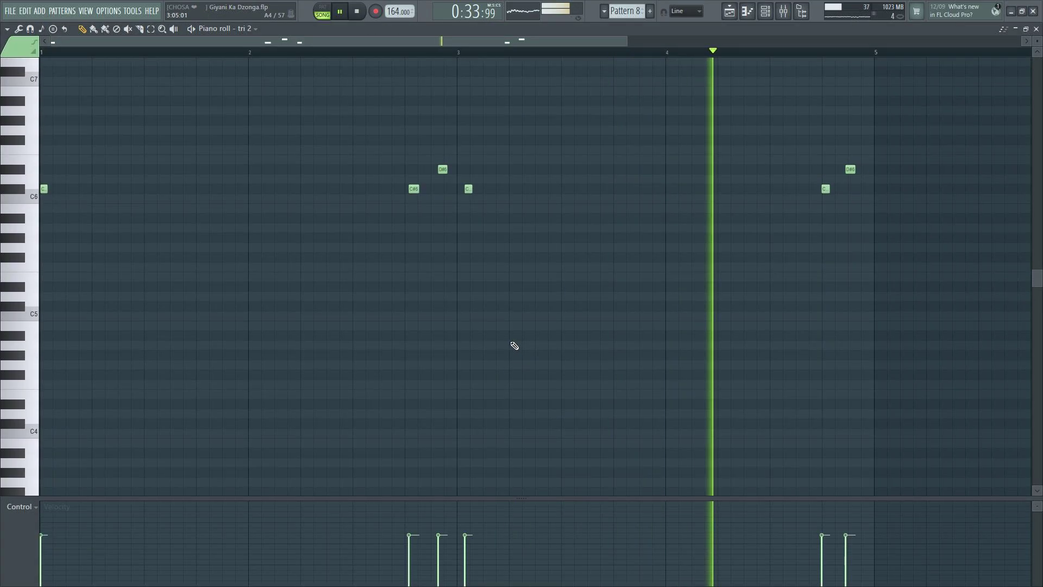
key(ctrl+a)
key(alt+q)
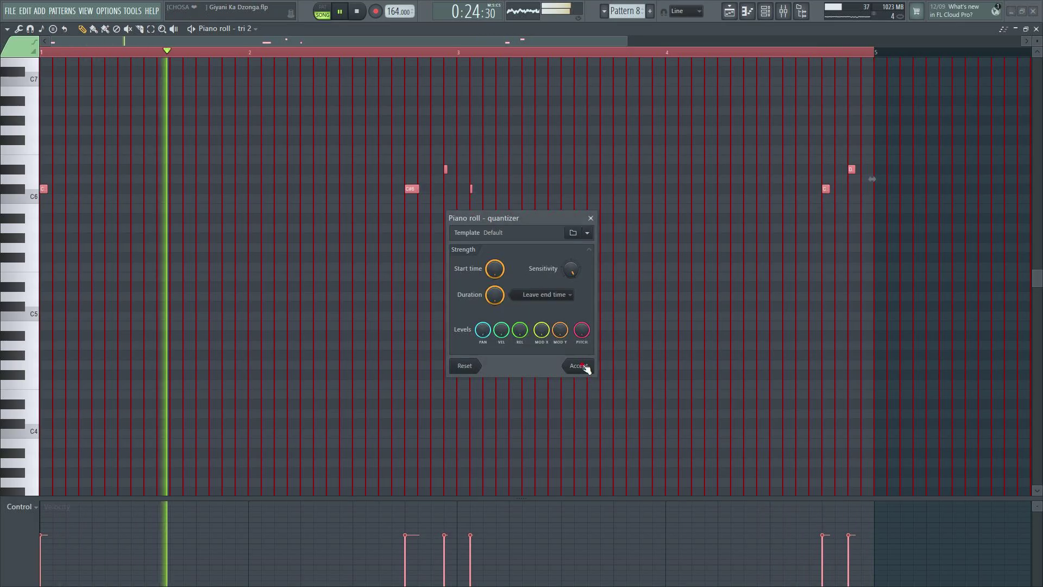
click(579, 366)
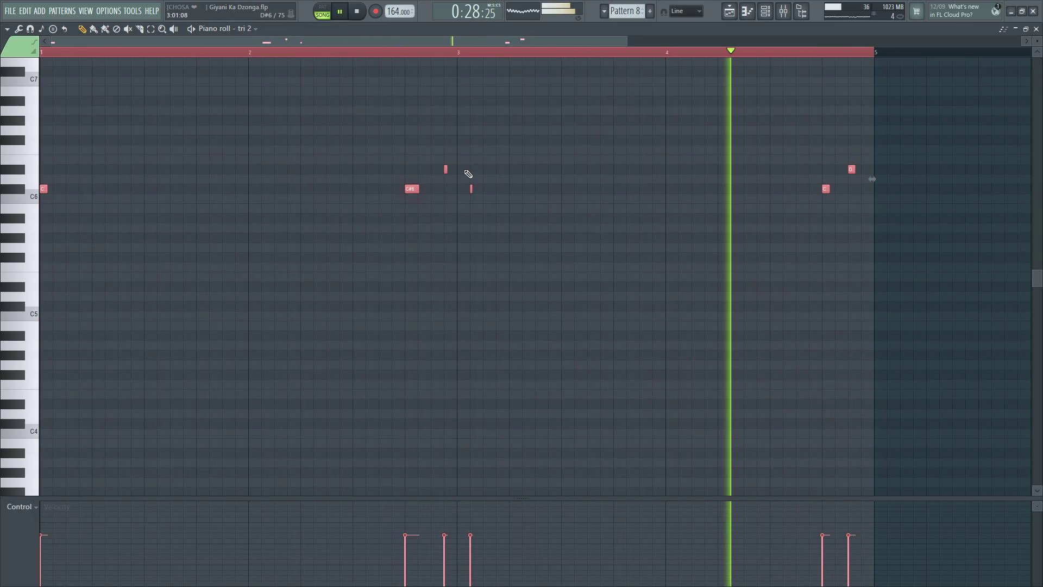
- Replace the clipped D#6 and C#6 around bar 3 with longer, slightly earlier notes, and lengthen the opening and closing notes to match
click(433, 169)
right_click(431, 171)
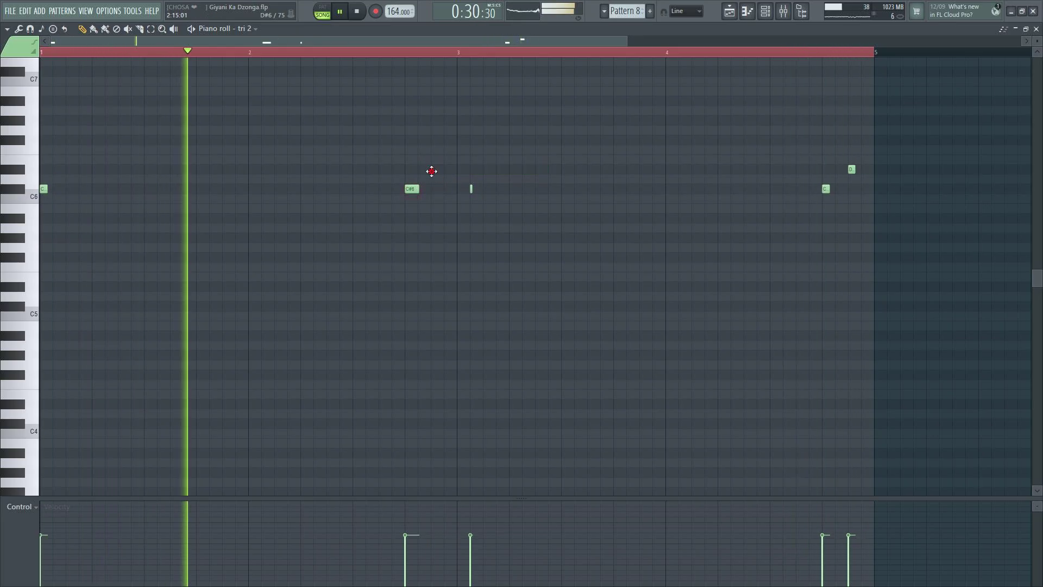
click(433, 169)
click(462, 188)
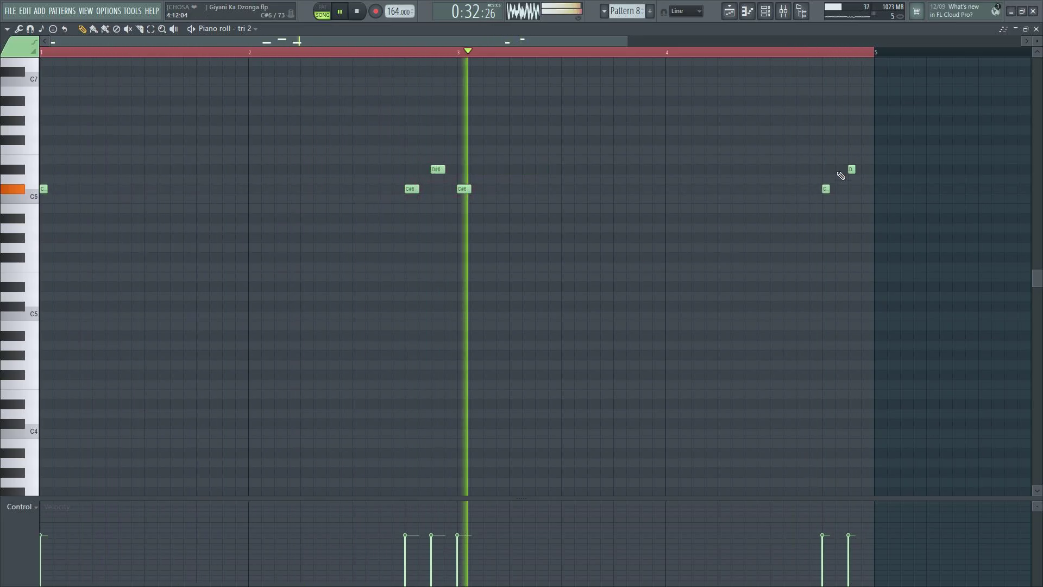
click(826, 189)
click(851, 169)
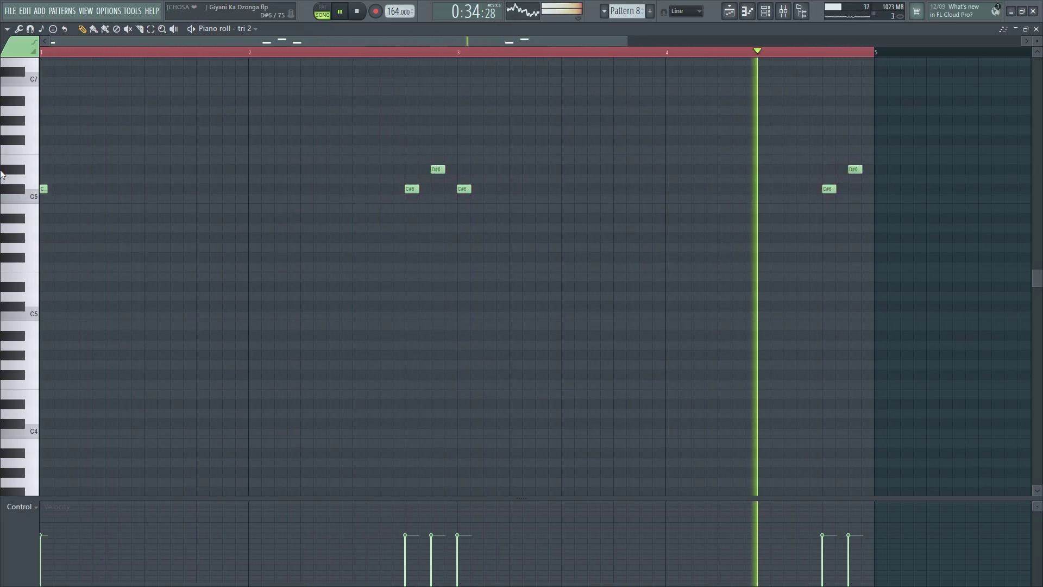
click(11, 190)
drag(47, 198, 47, 190)
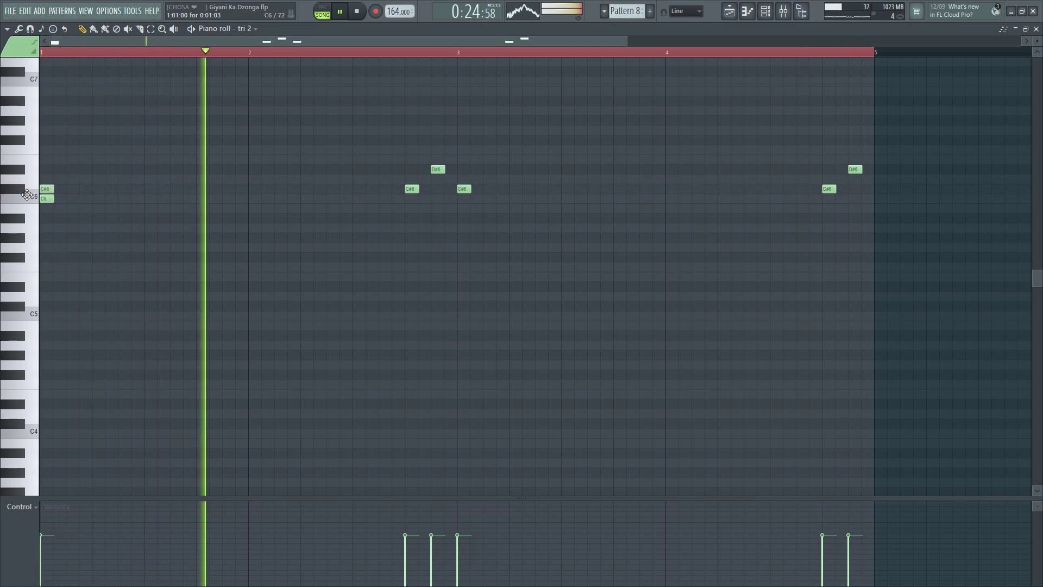
- Raise the velocities of the tri 2 notes evenly by increasing the level scaling center
key(alt+x)
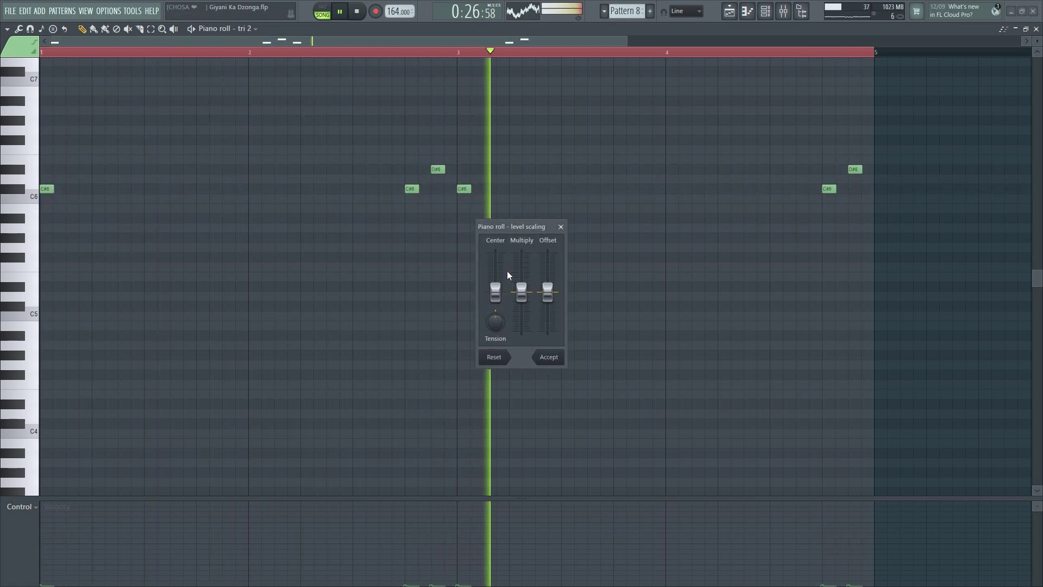
drag(495, 290, 495, 265)
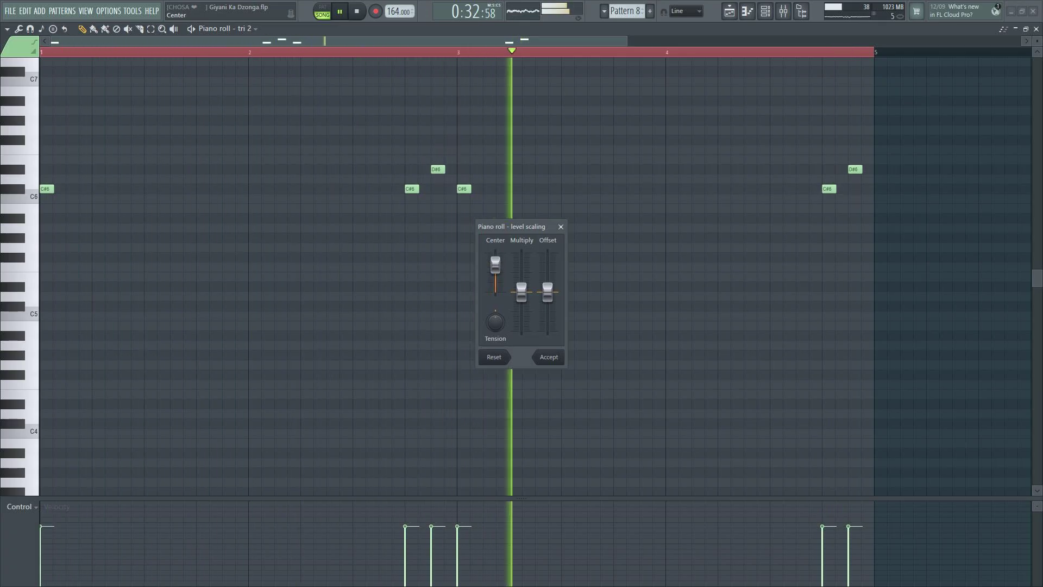
click(548, 357)
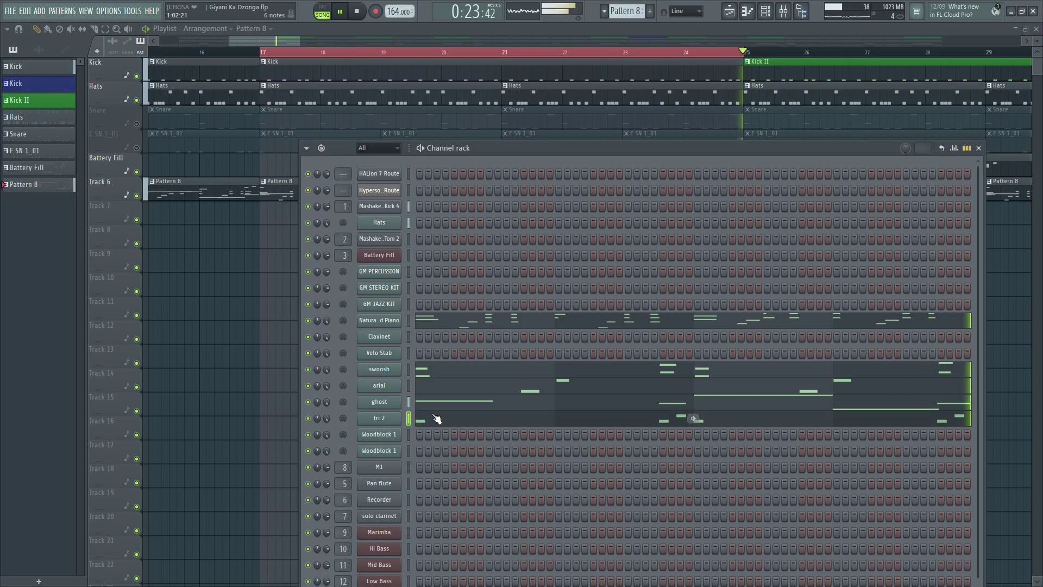
- Mute the ghost channel and open the piano roll of the Hi Bass channel
click(693, 401)
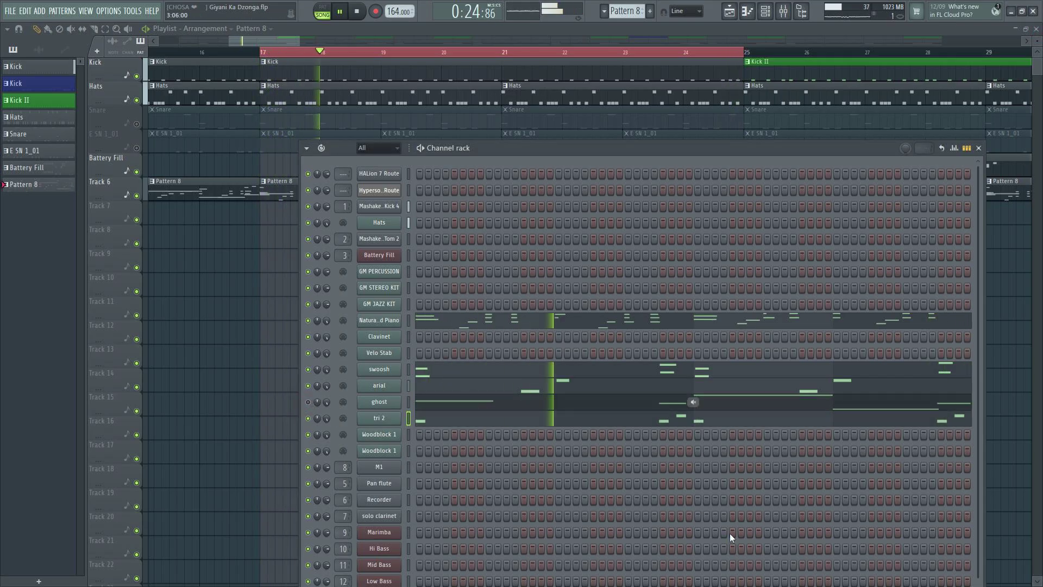
scroll(477, 526, down, 2)
scroll(477, 525, down, 1)
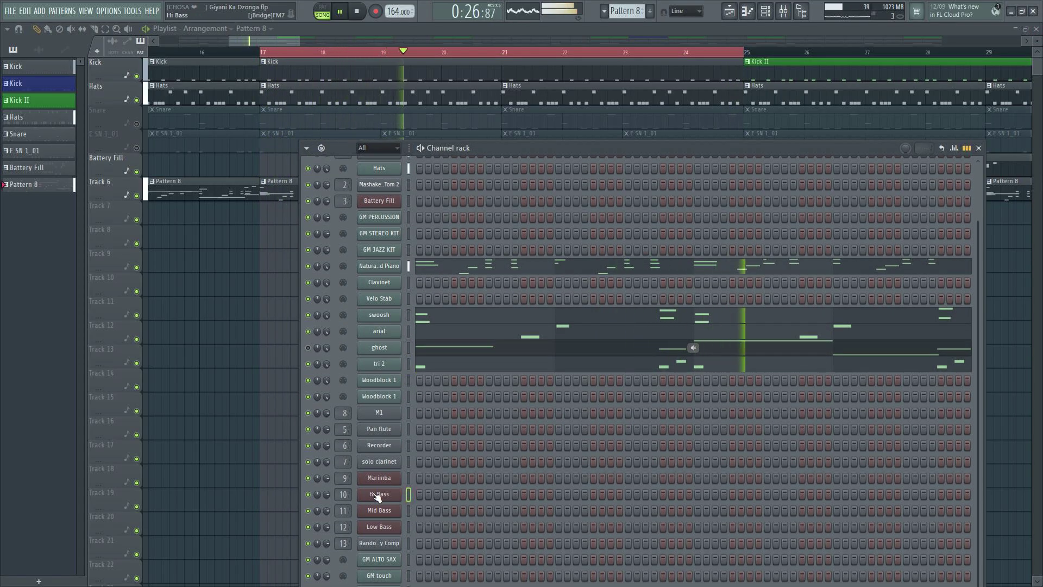
right_click(378, 494)
click(444, 423)
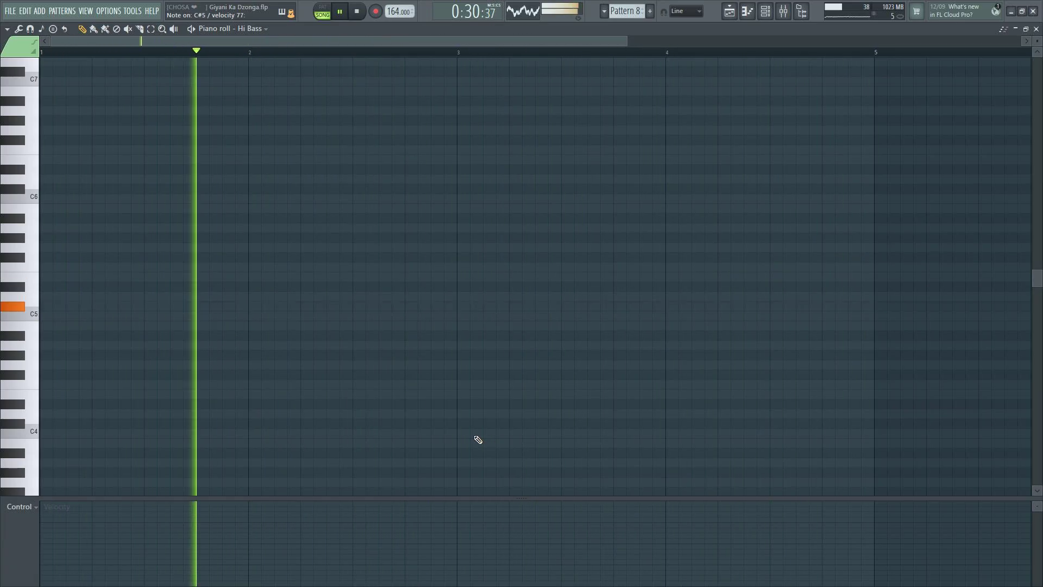
- Record a notes-and-automation take of the bass line on the Hi Bass channel over the four-bar loop
key(r)
key(Down)
key(Down)
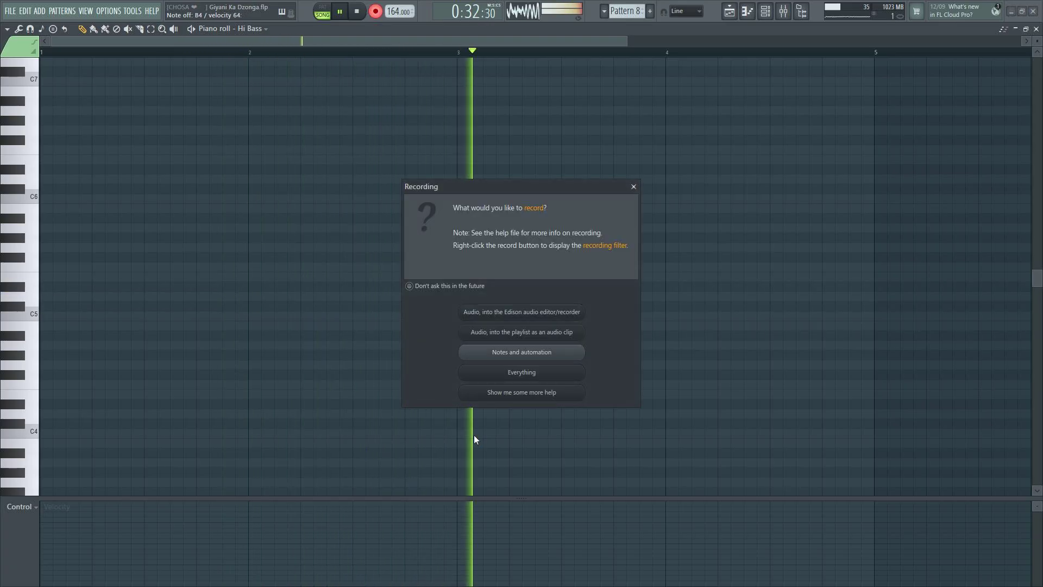
key(Return)
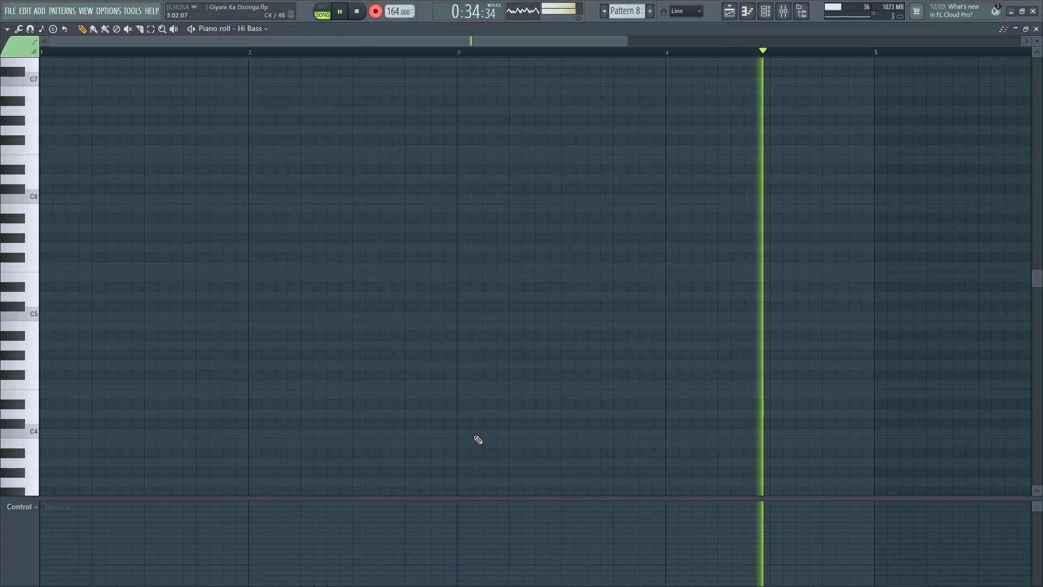
key(m)
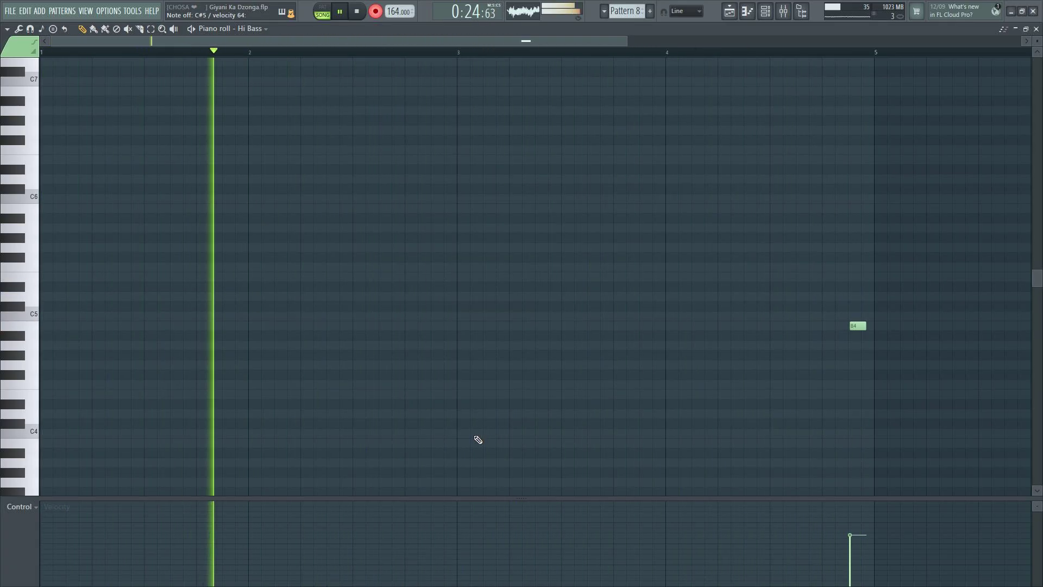
key(5)
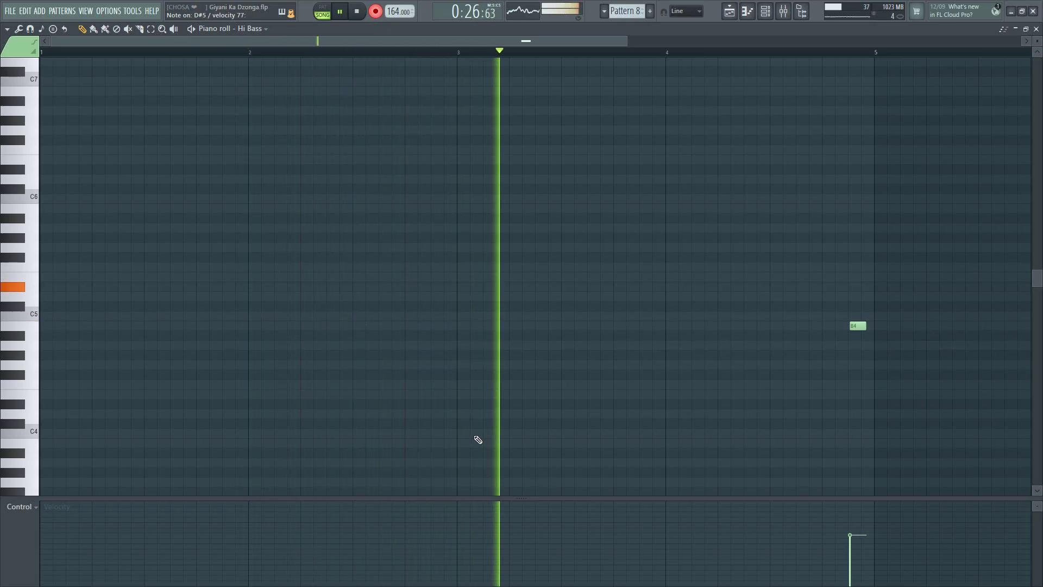
key(ctrl+z)
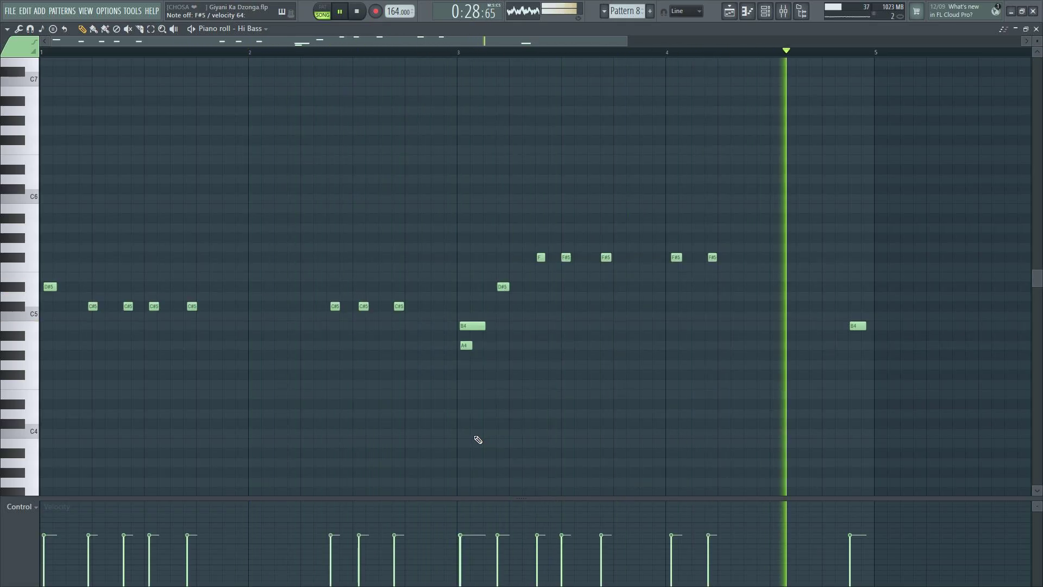
- Delete the stray A4 at bar 3 and quantize all Hi Bass notes with the Quantize duration option
right_click(467, 345)
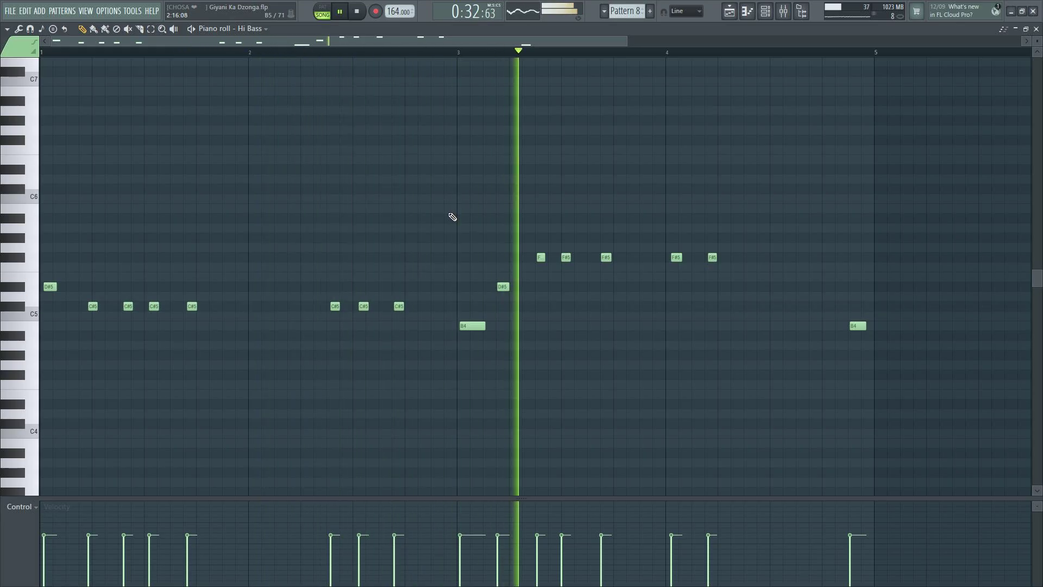
key(ctrl+a)
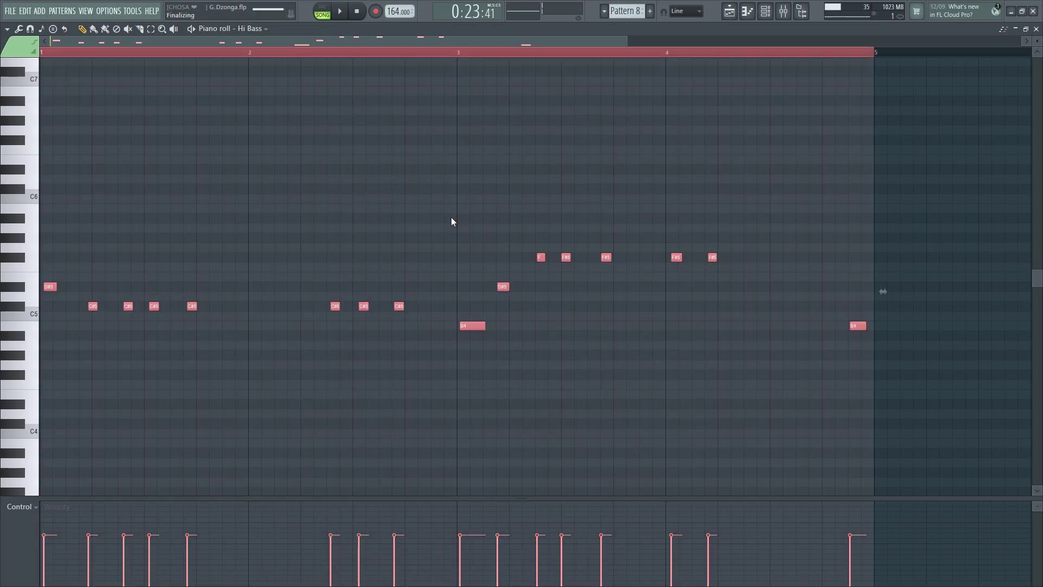
key(alt+q)
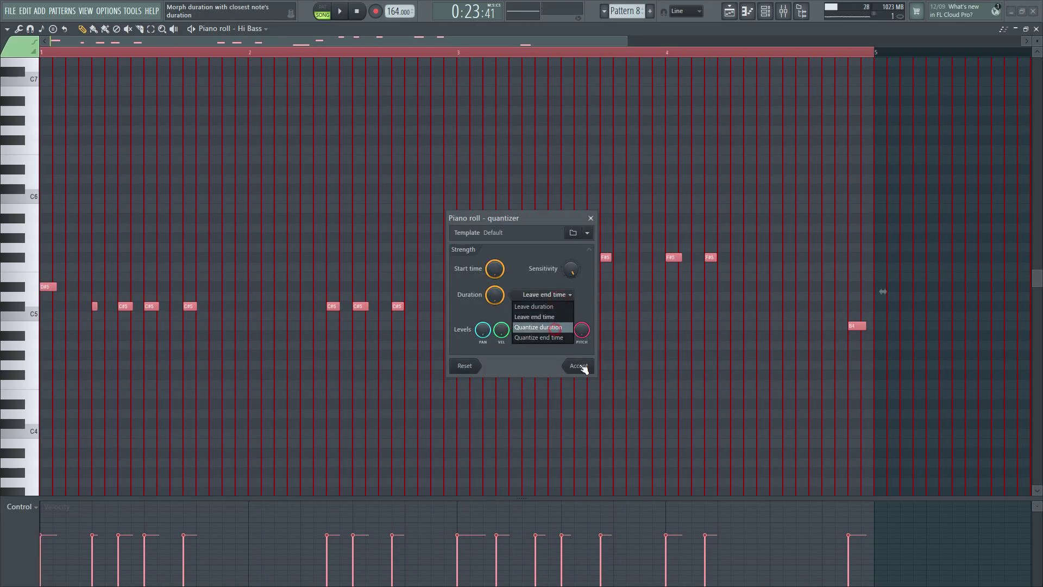
click(580, 367)
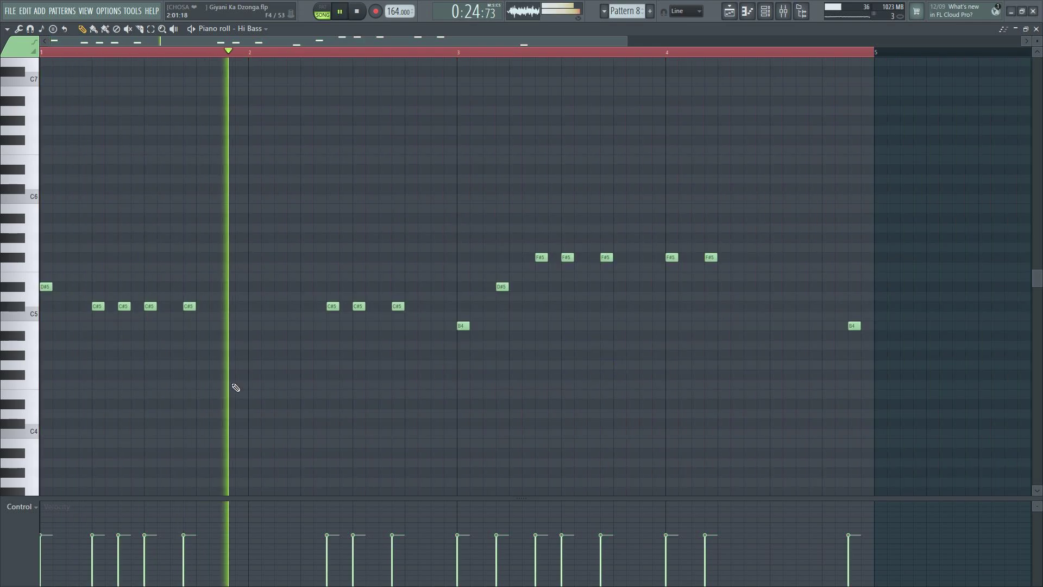
- Raise the velocities of the Hi Bass notes evenly by increasing the level scaling center
key(alt+x)
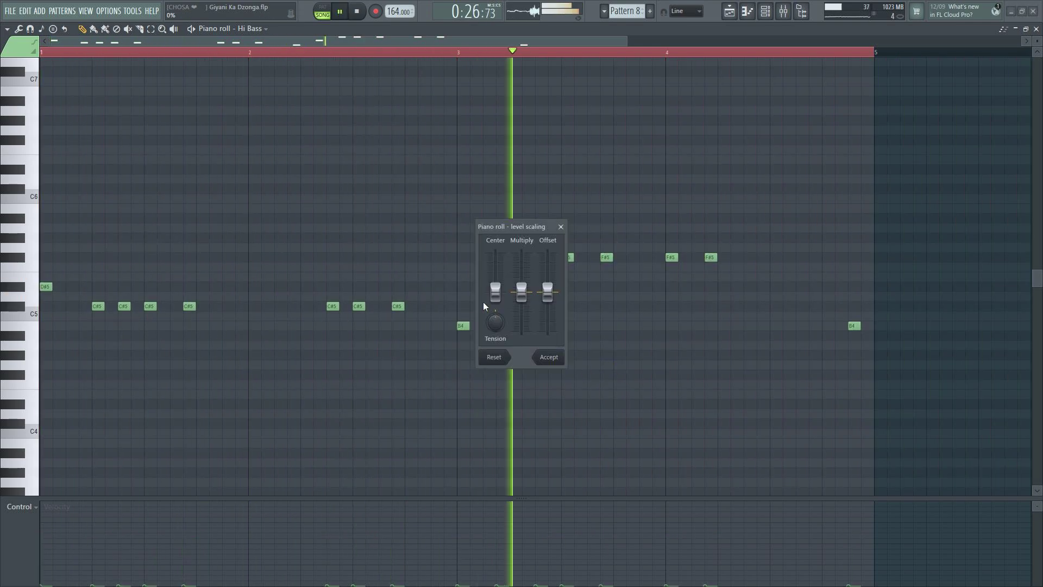
drag(495, 292, 496, 262)
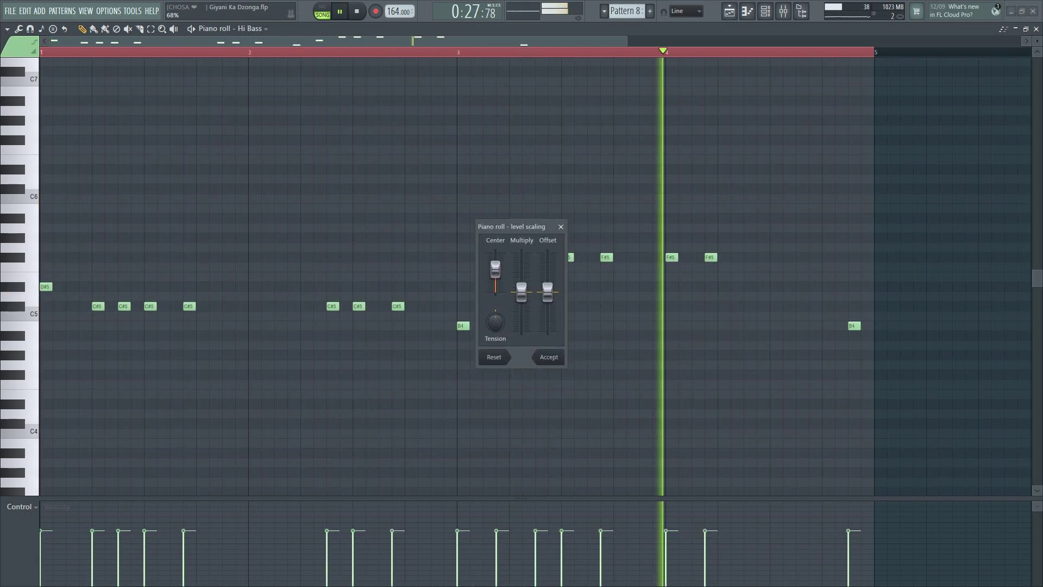
click(549, 356)
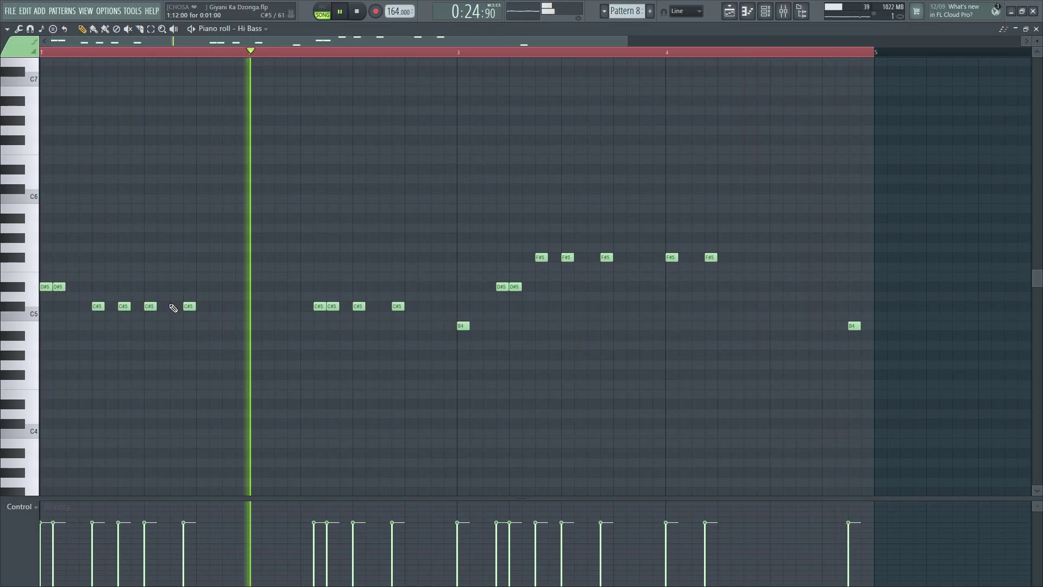
- Try shifting the first C#5 in bar 1 slightly later and play back the Hi Bass part
key(space)
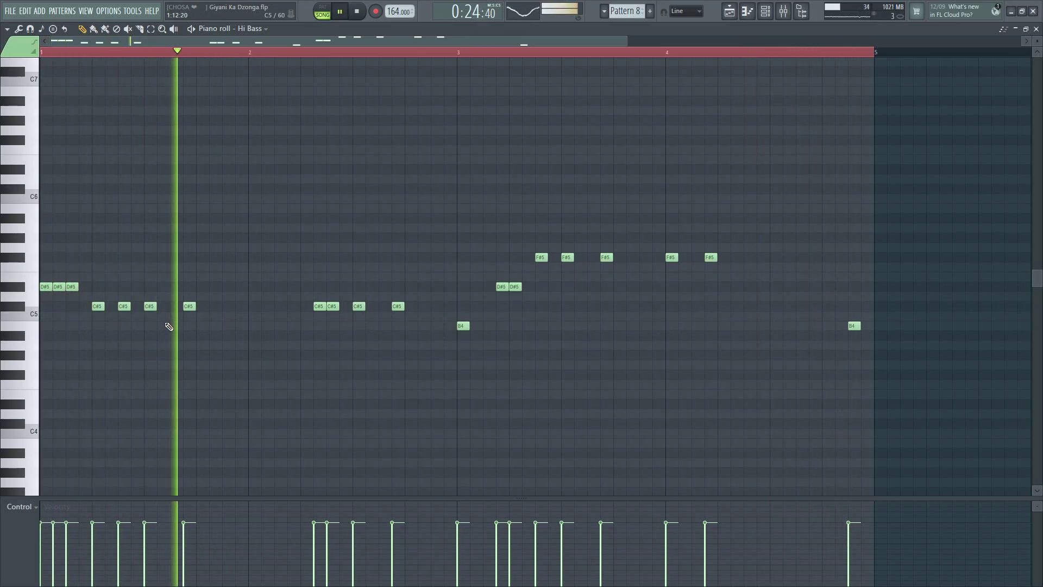
drag(100, 306, 112, 306)
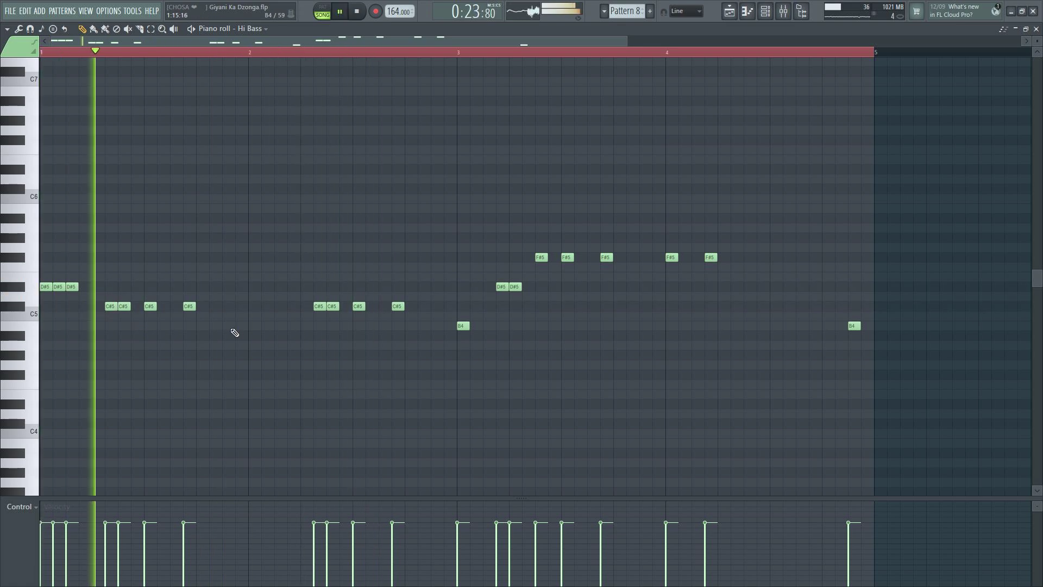
key(space)
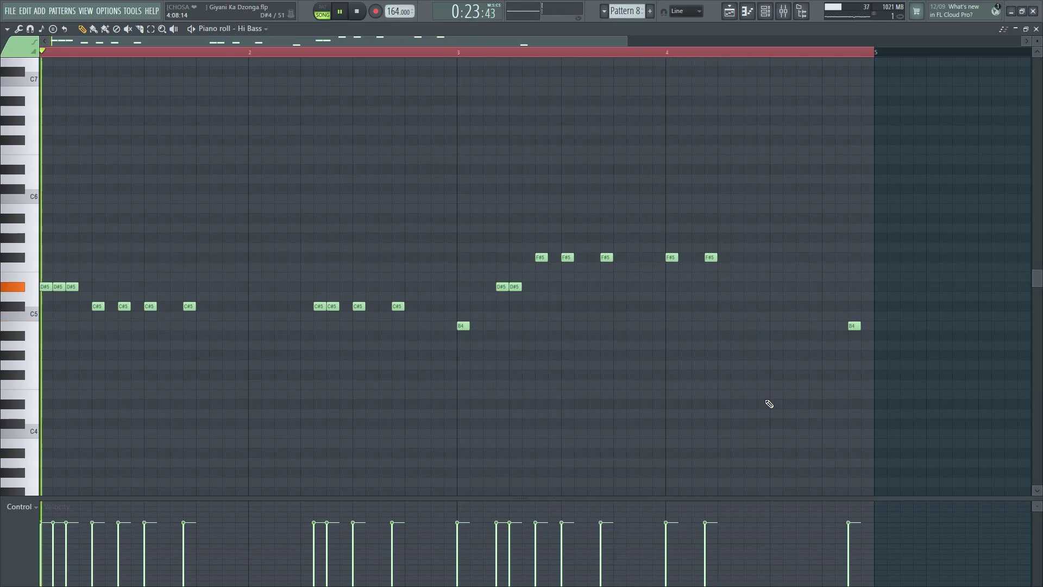
- Add two F#4 notes in the second half of bar 4 and replace the closing B4 with an F#5
click(771, 374)
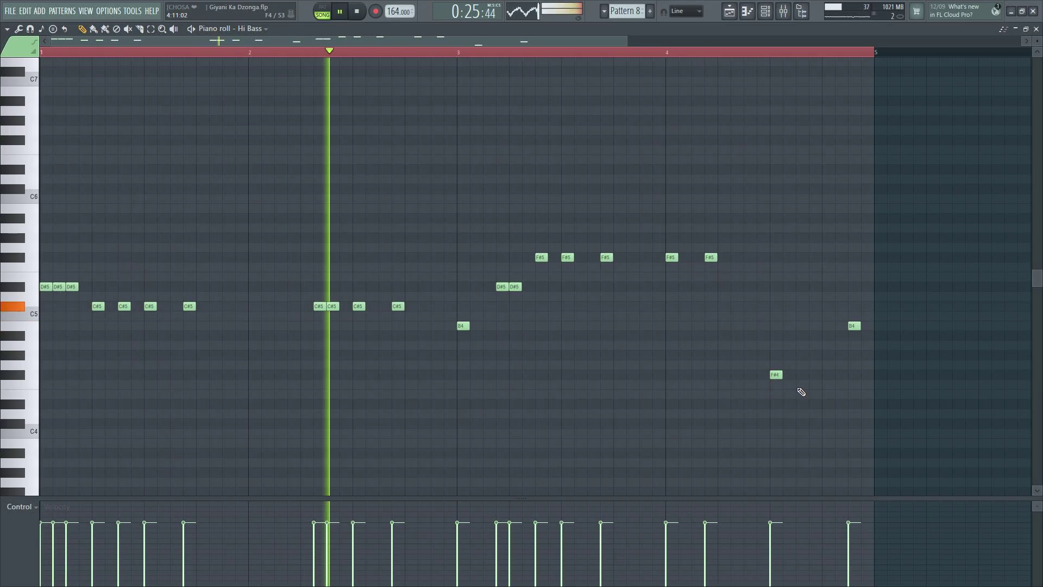
click(813, 375)
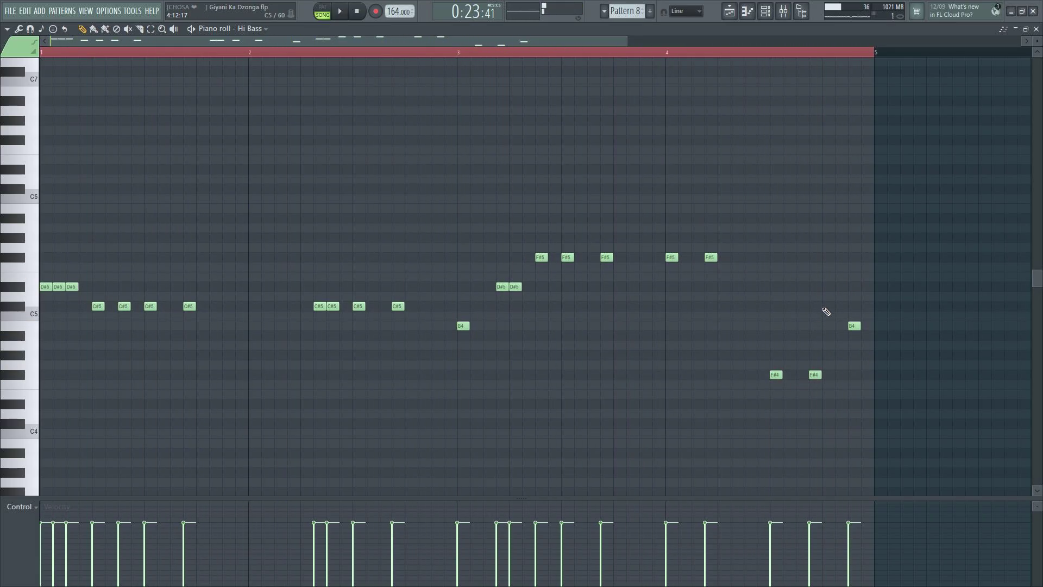
right_click(828, 286)
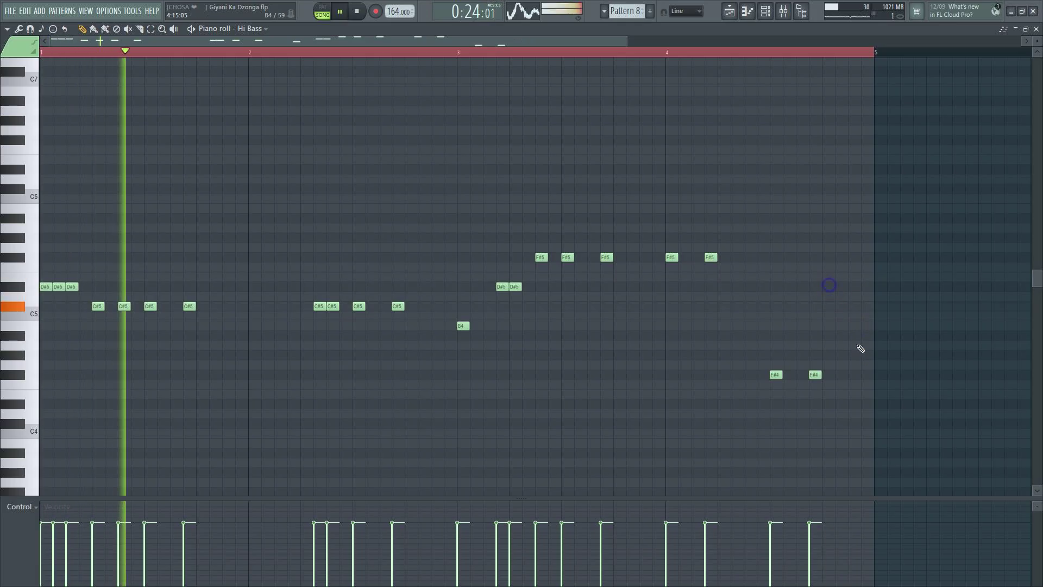
click(857, 258)
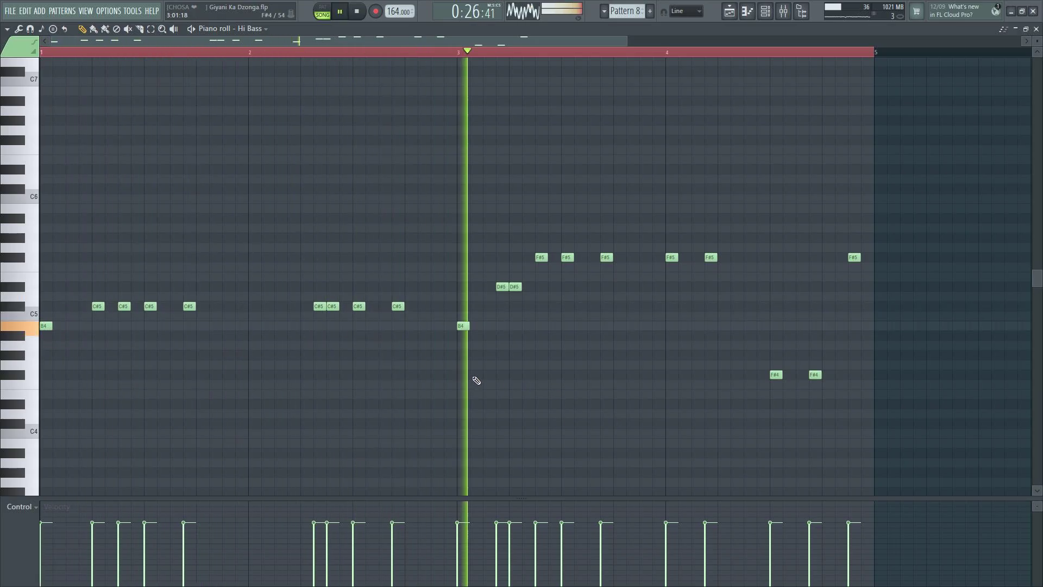
key(space)
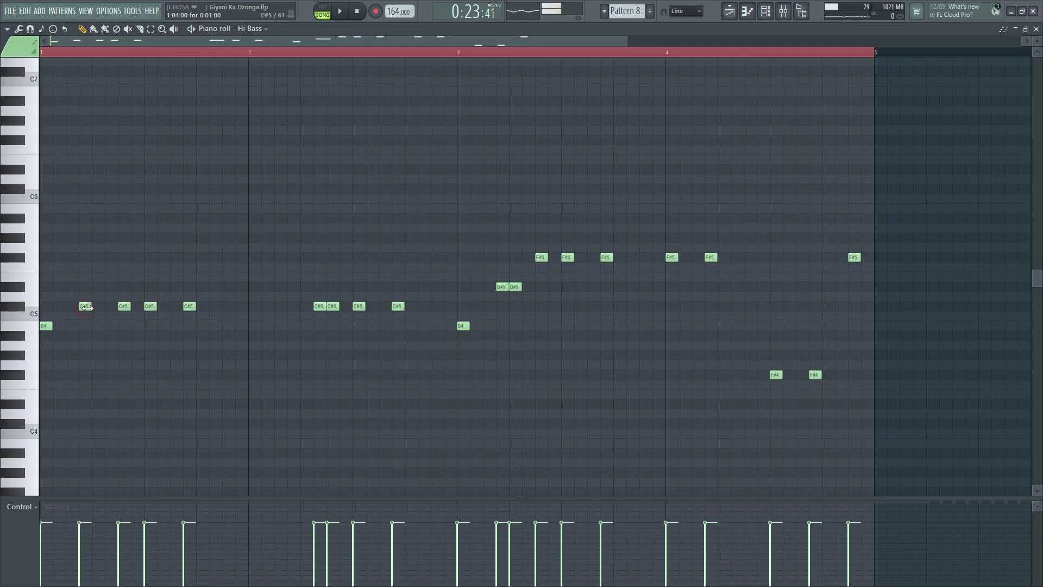
- Try an extra C#5 early in bar 1 and higher pitches, D#5 and F5, for the note following it while playing back
key(space)
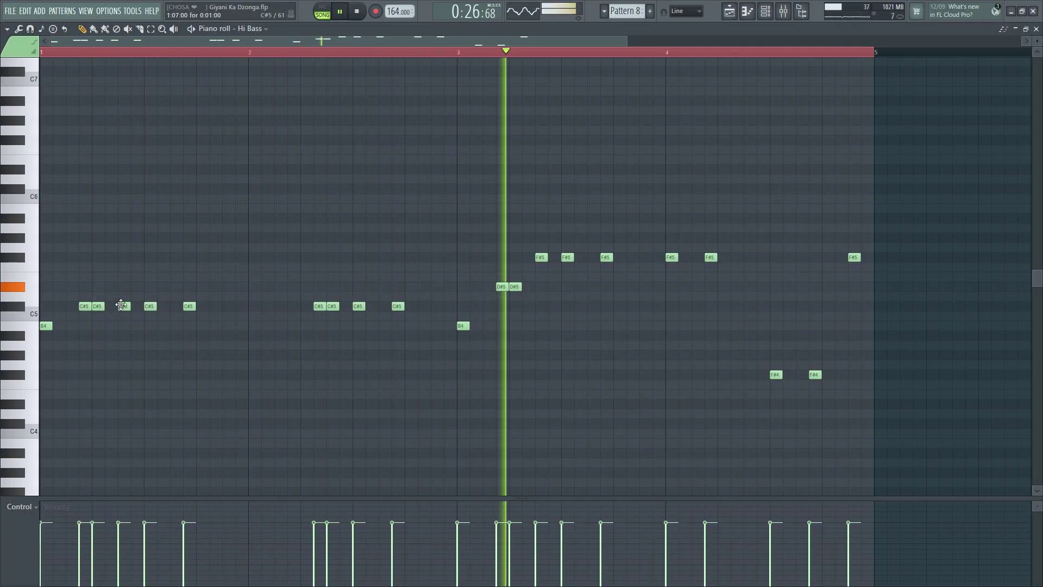
drag(122, 304, 122, 284)
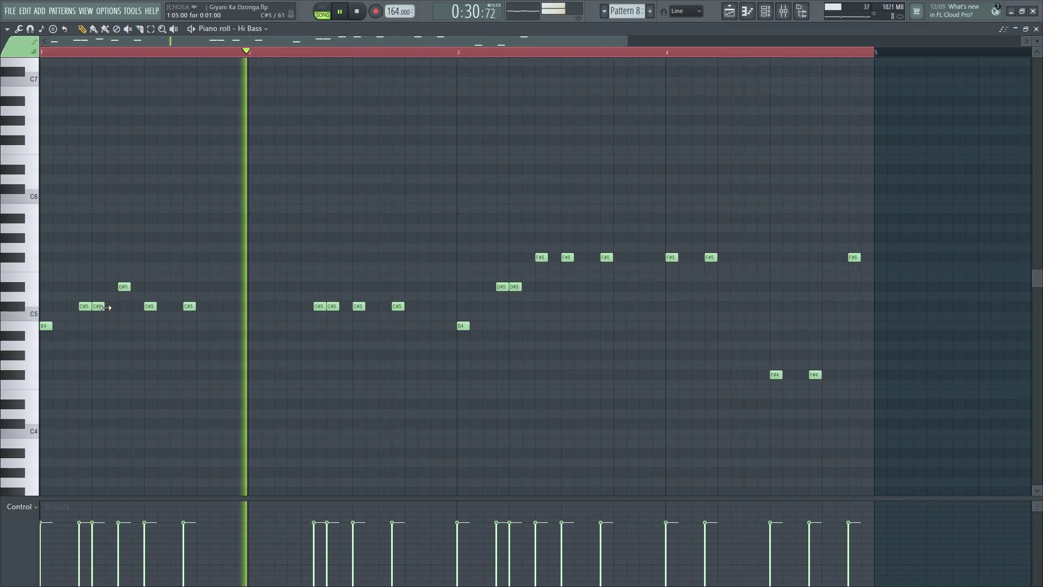
key(space)
key(space)
right_click(125, 259)
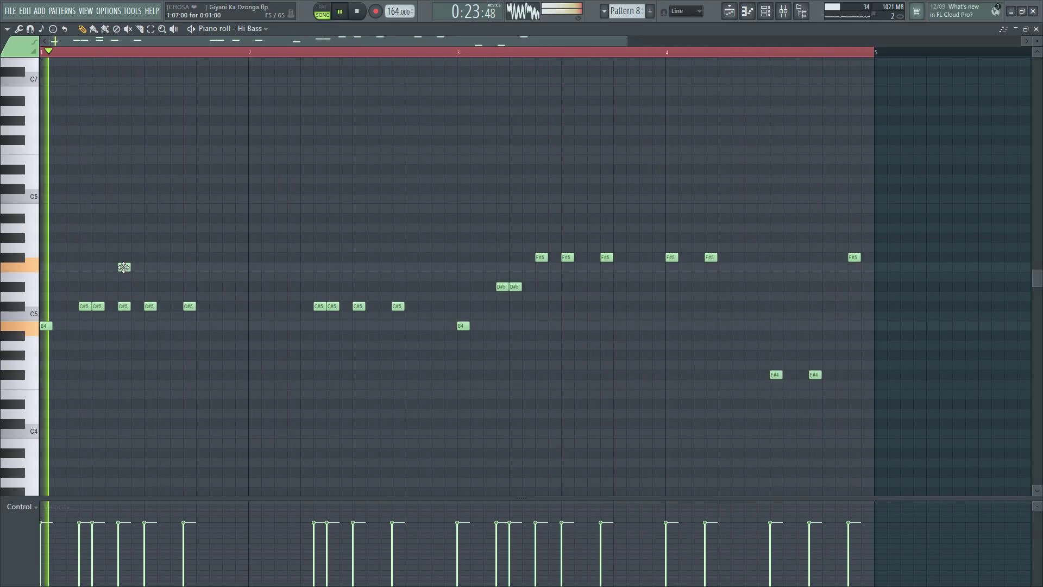
right_click(124, 305)
click(123, 306)
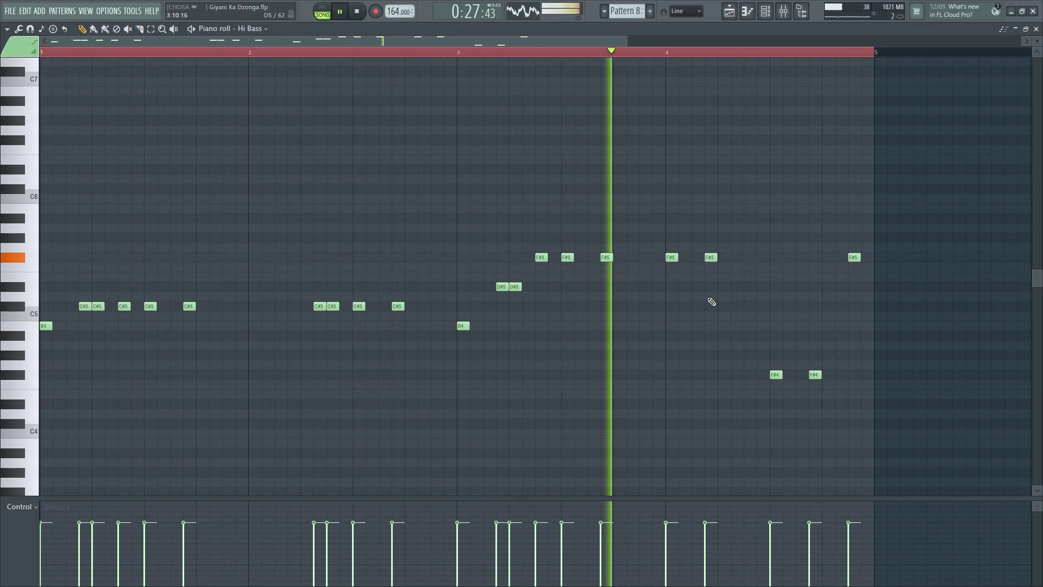
right_click(100, 307)
- Lower the first C#5 in bar 1 to B4, add a C#4 at the start of bar 2, and play back the Hi Bass part
key(space)
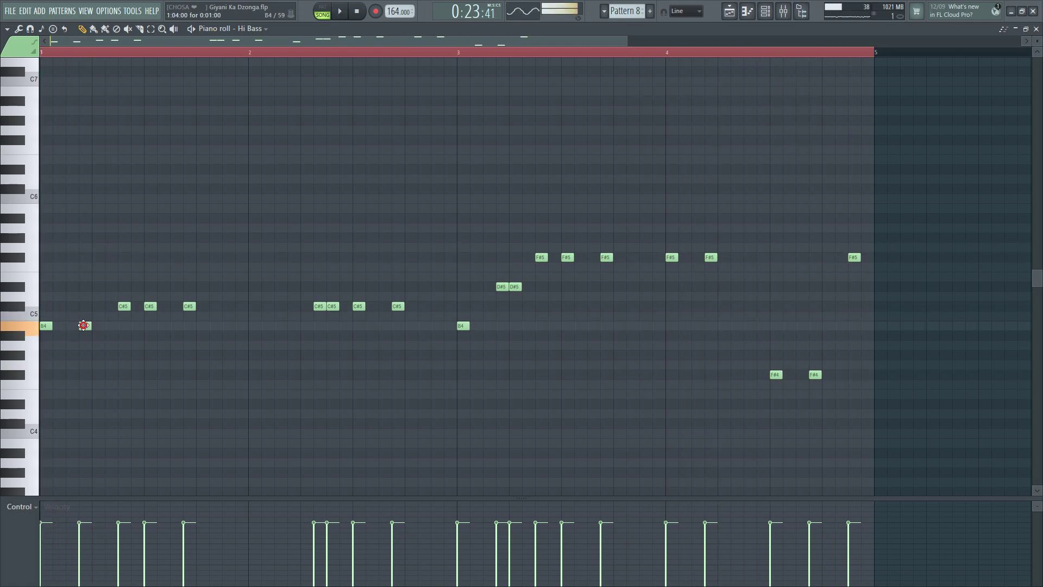
key(space)
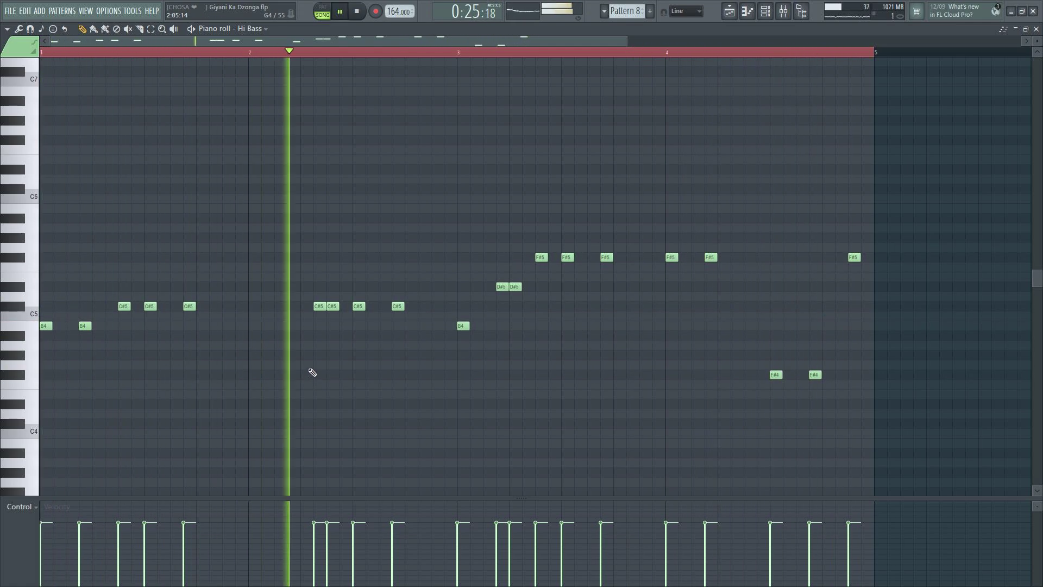
key(space)
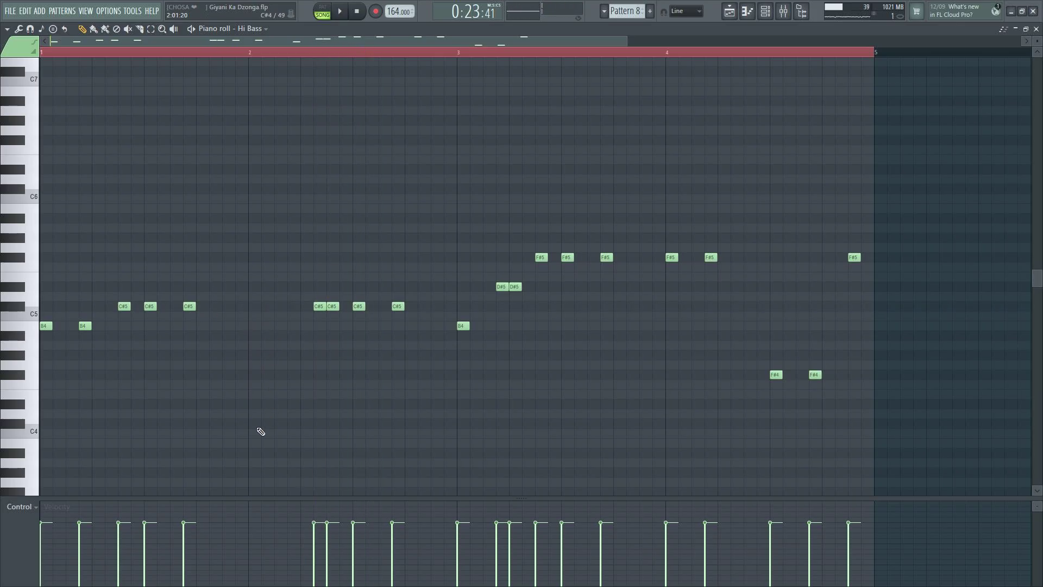
key(space)
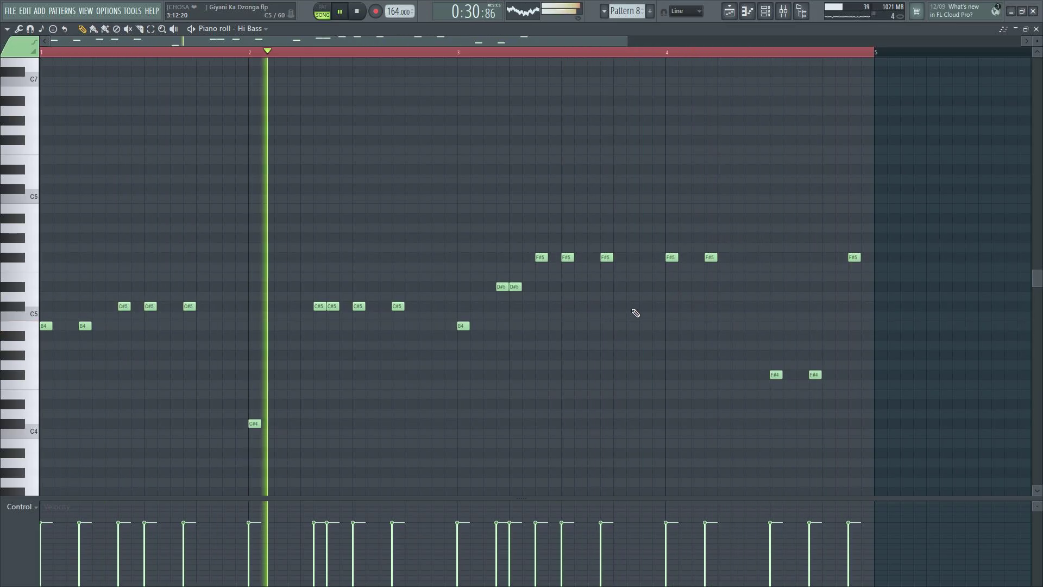
- Lower the F#5 at the start of bar 4 to F#4, and shift the next F#5 later with another F#5 directly after it
drag(668, 257, 681, 296)
key(space)
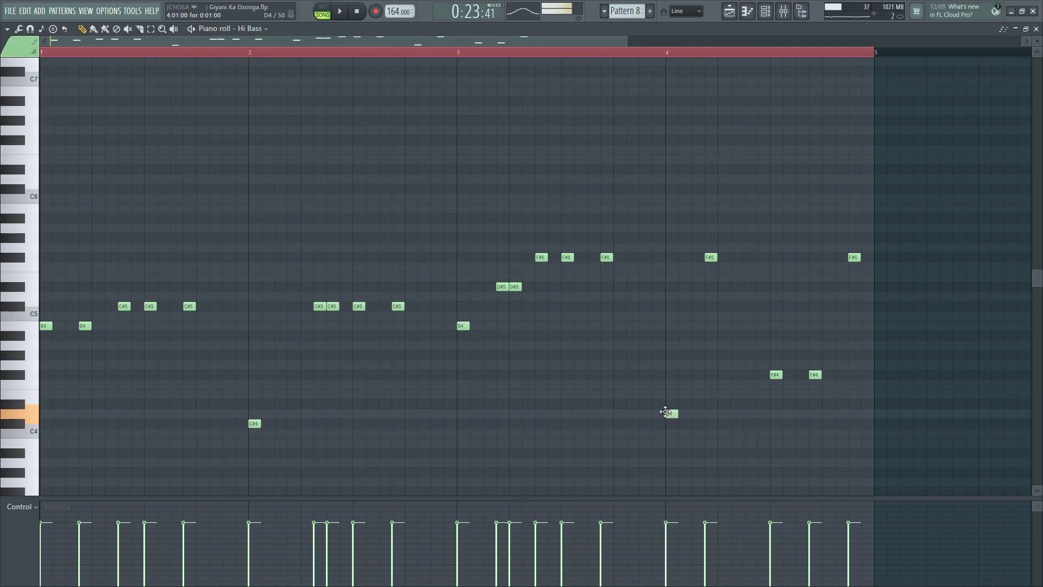
key(space)
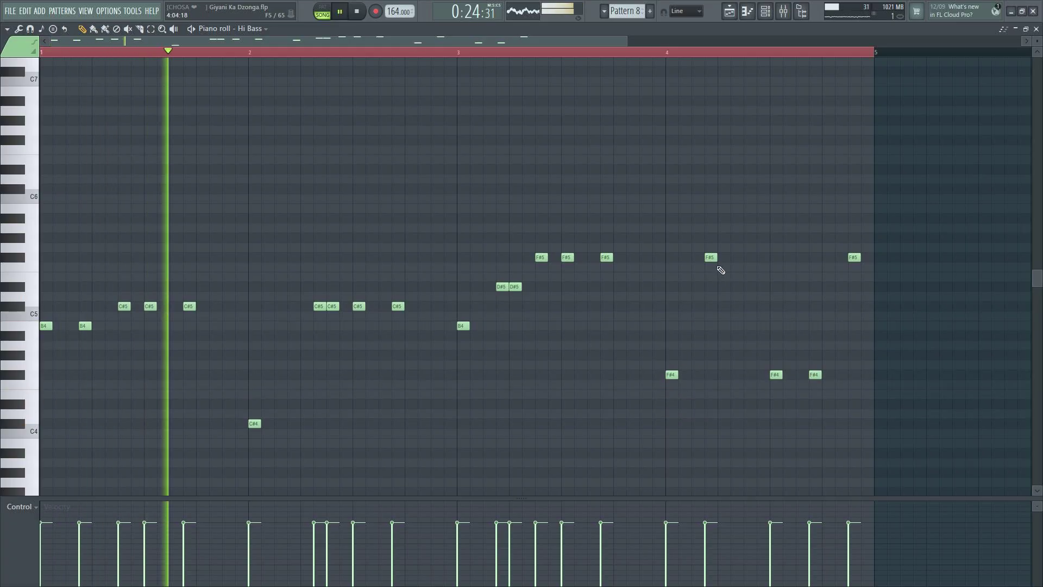
drag(711, 257, 742, 256)
click(748, 257)
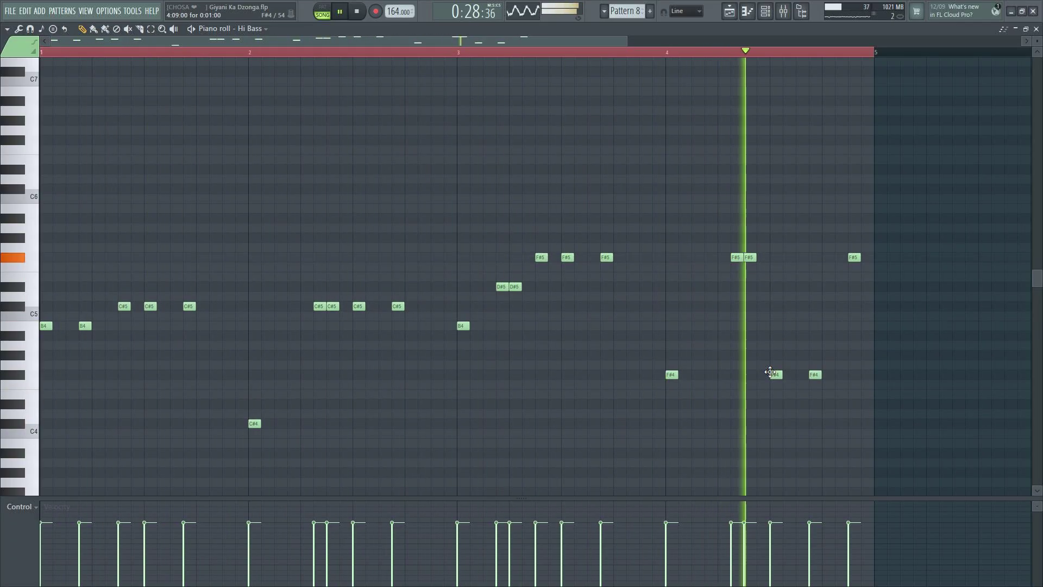
- Lower the C#5 in the middle of bar 2 to C#4 and add a C#5 near the end of that bar
key(space)
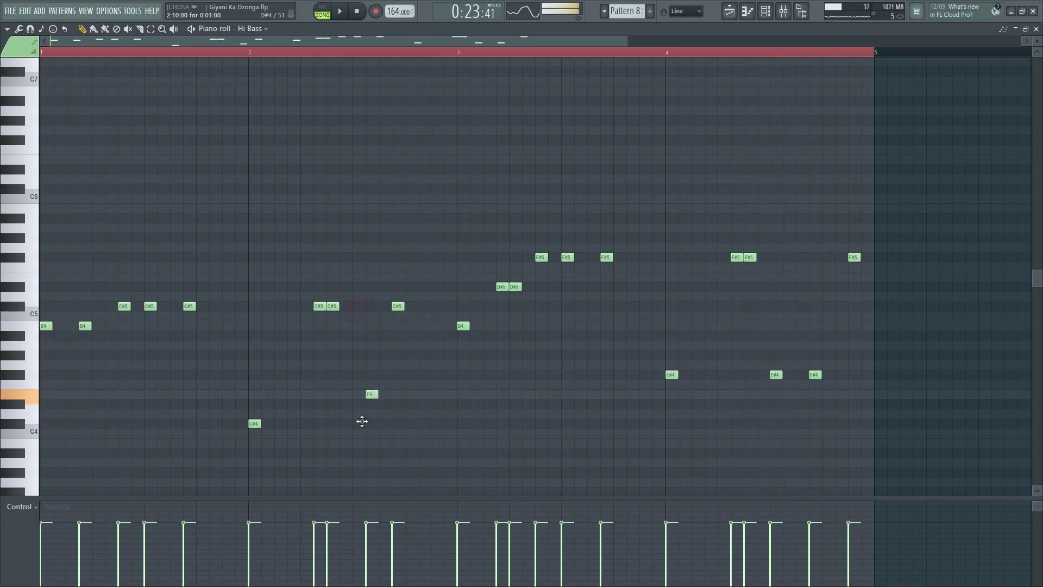
click(436, 306)
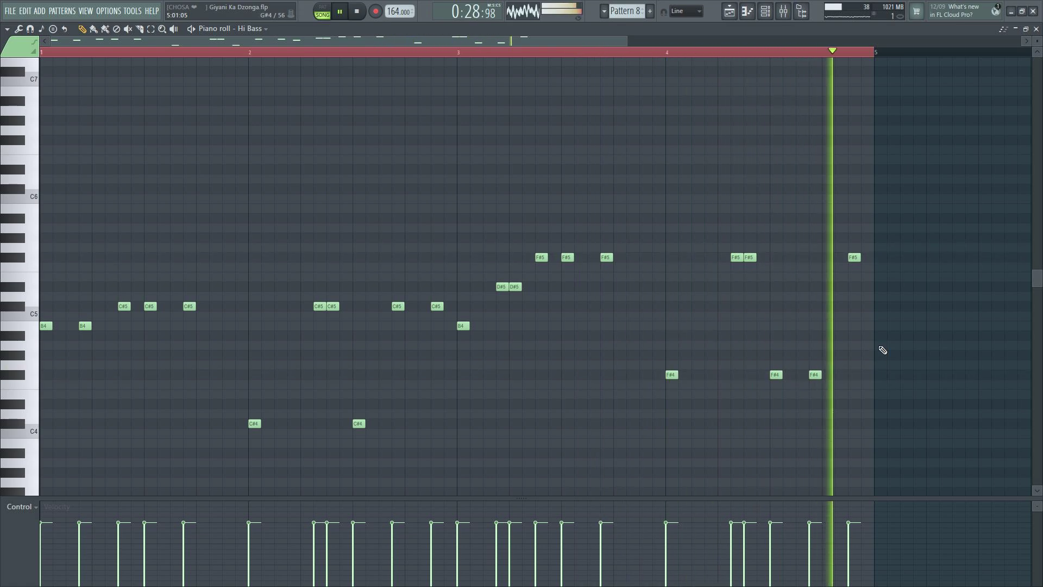
- Copy the Hi Bass notes from the channel rack into the Mid Bass and Low Bass channels
key(F6)
key(F5)
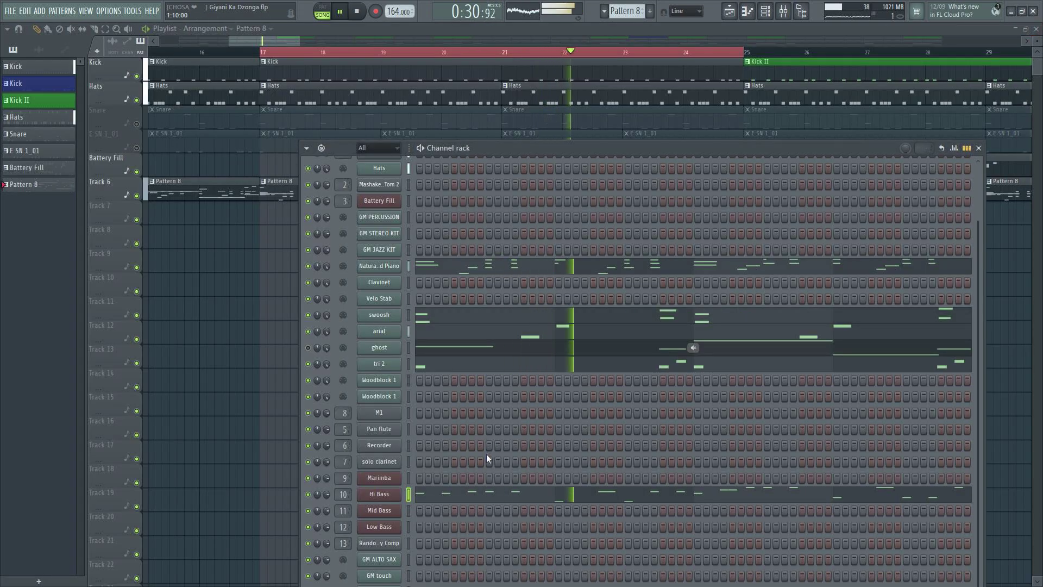
right_click(392, 494)
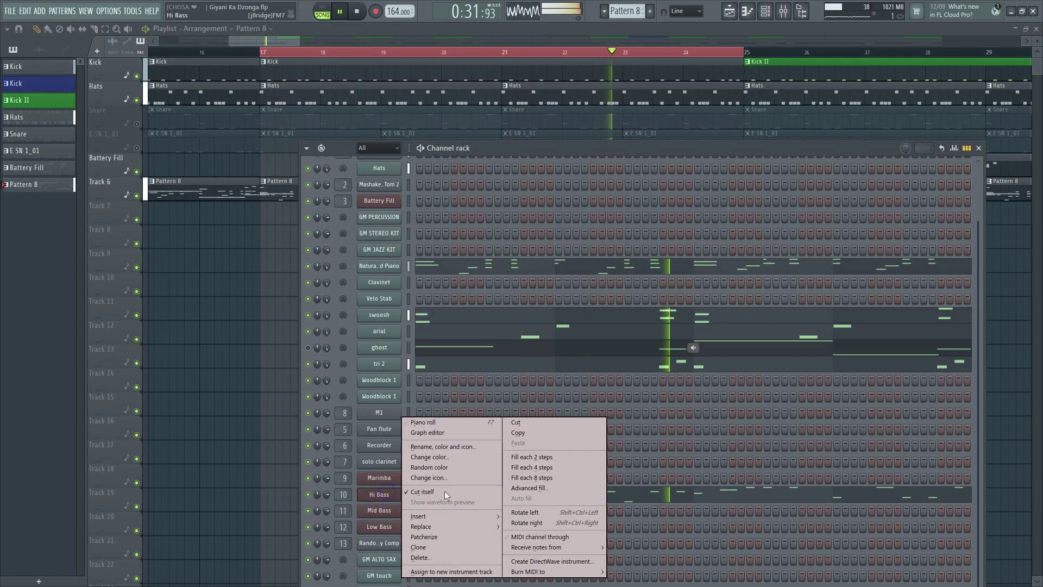
click(519, 433)
right_click(379, 510)
click(518, 443)
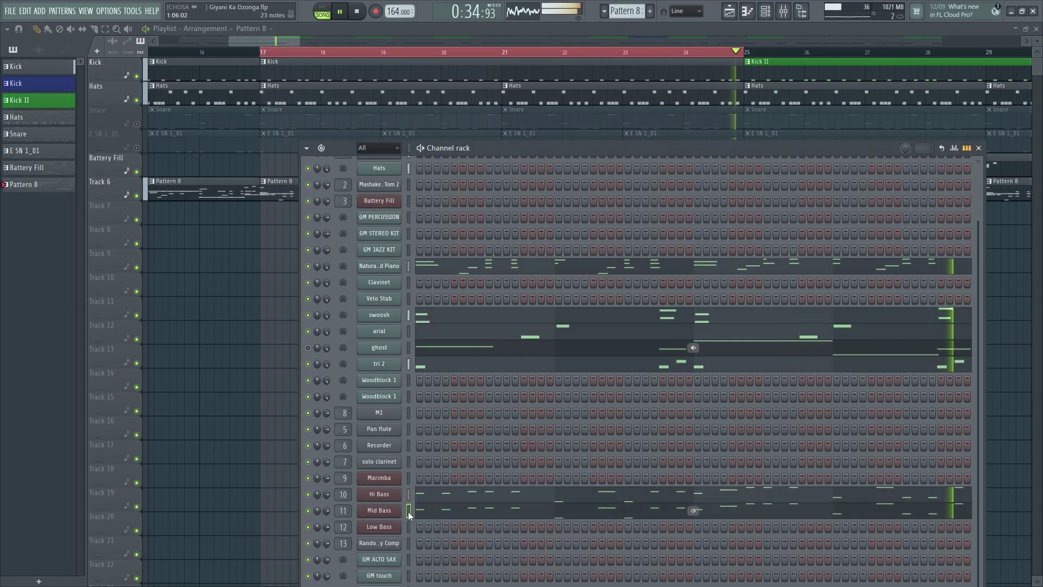
right_click(380, 526)
click(517, 443)
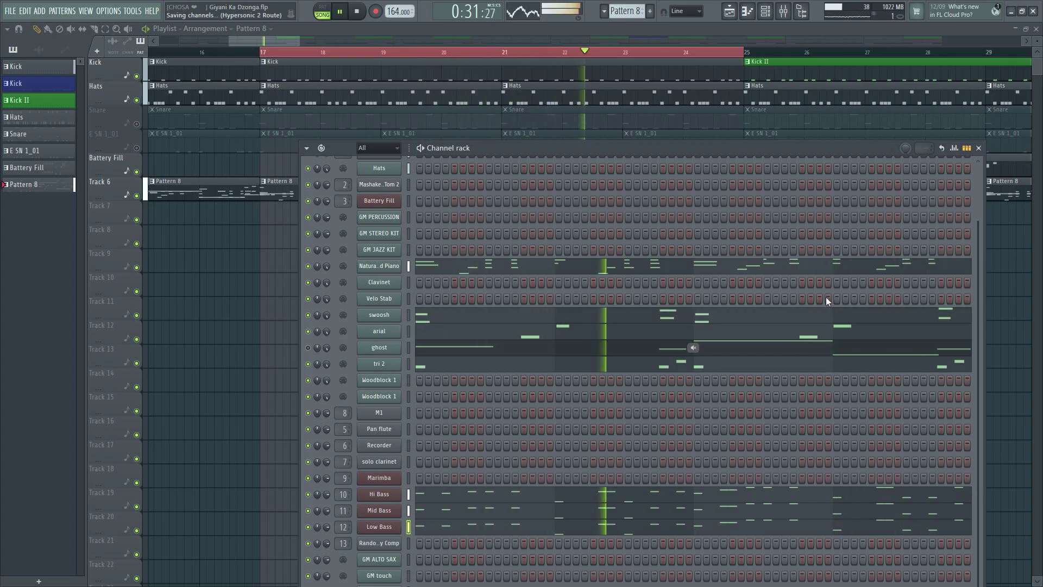
- Open the Clavinet piano roll and add a C#6 and F6 note pair in the middle of bars 1 and 2
drag(625, 148, 592, 130)
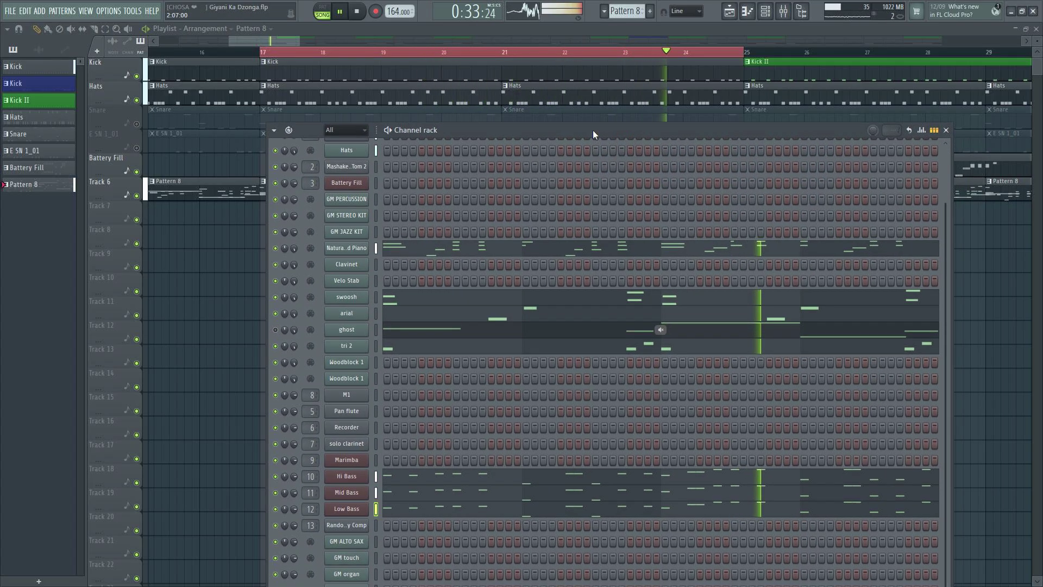
right_click(364, 264)
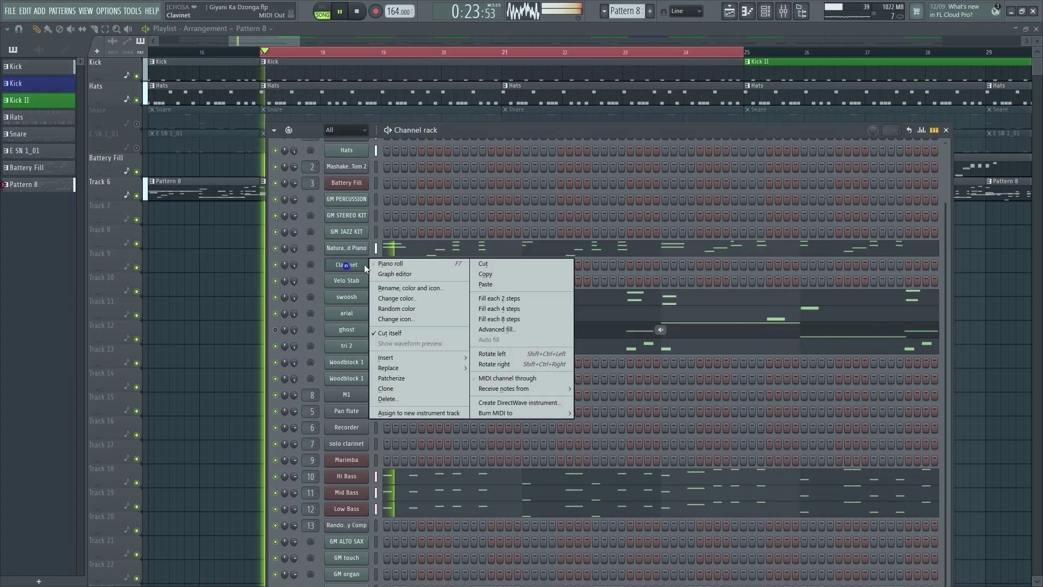
click(434, 263)
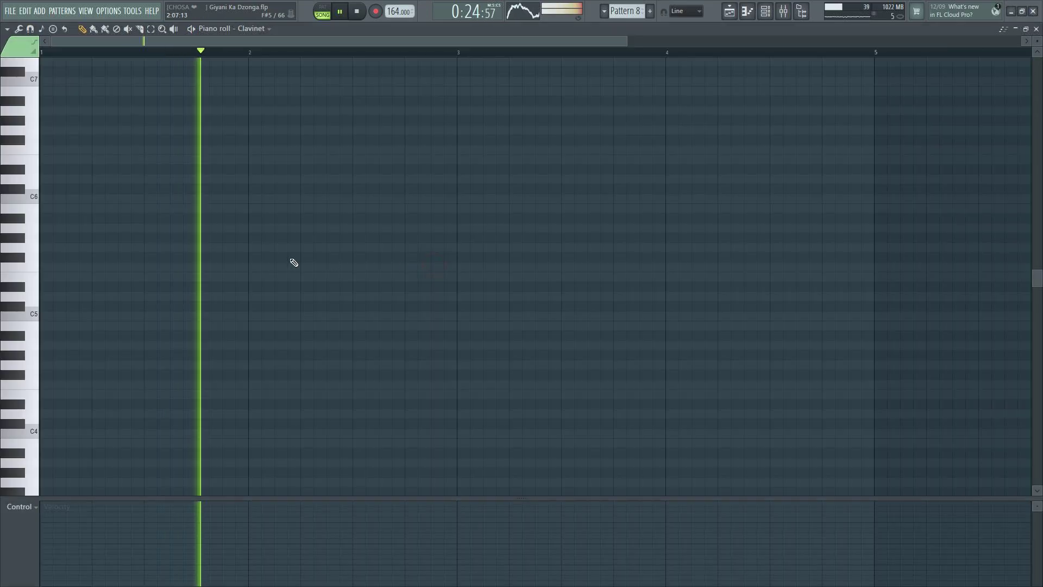
click(147, 189)
click(148, 149)
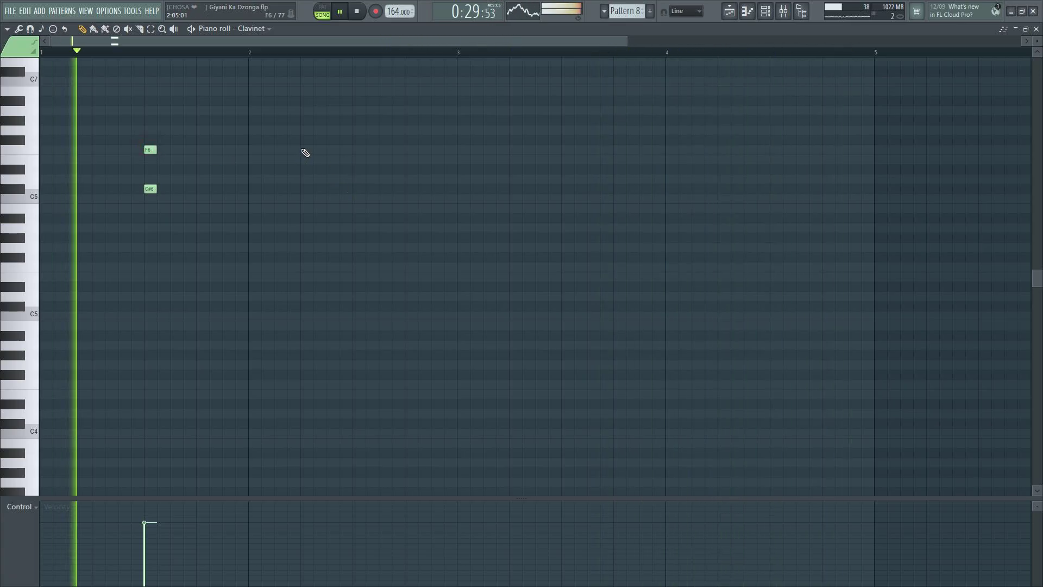
click(355, 150)
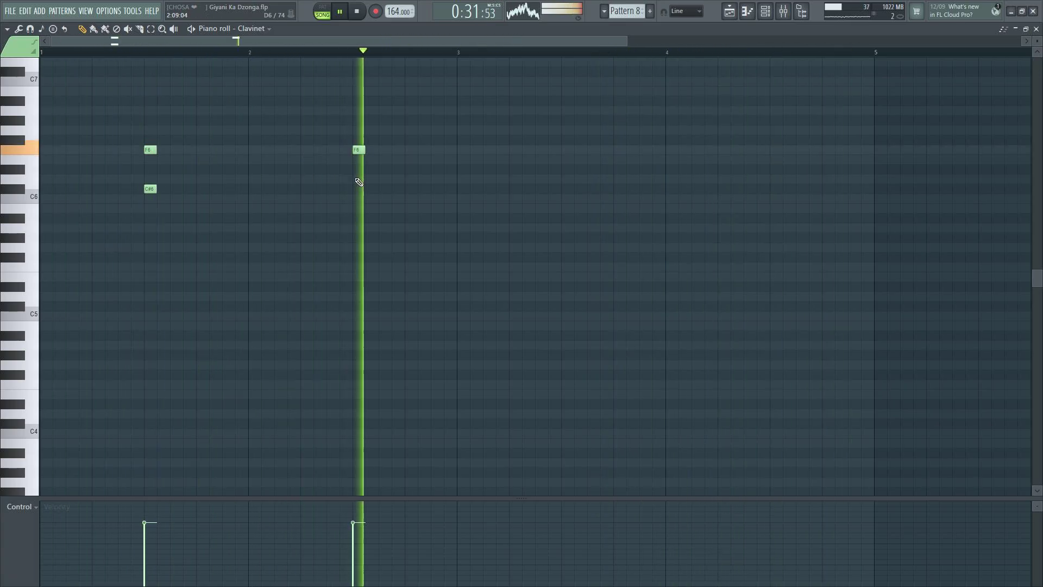
click(356, 189)
- Add a C#6 and F#6 note pair in the middle of bars 3 and 4 of the Clavinet part
click(565, 189)
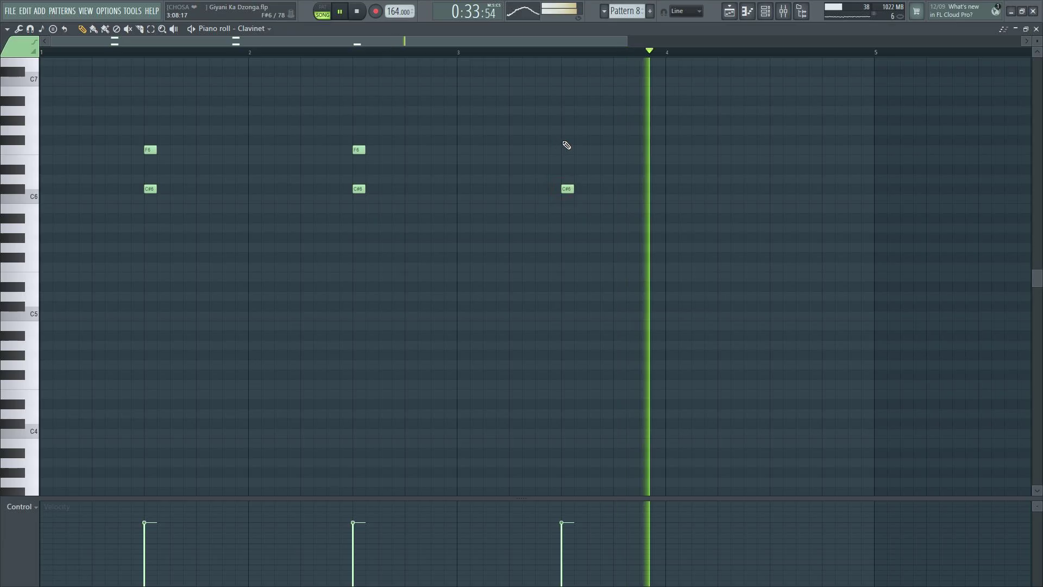
click(565, 140)
click(774, 130)
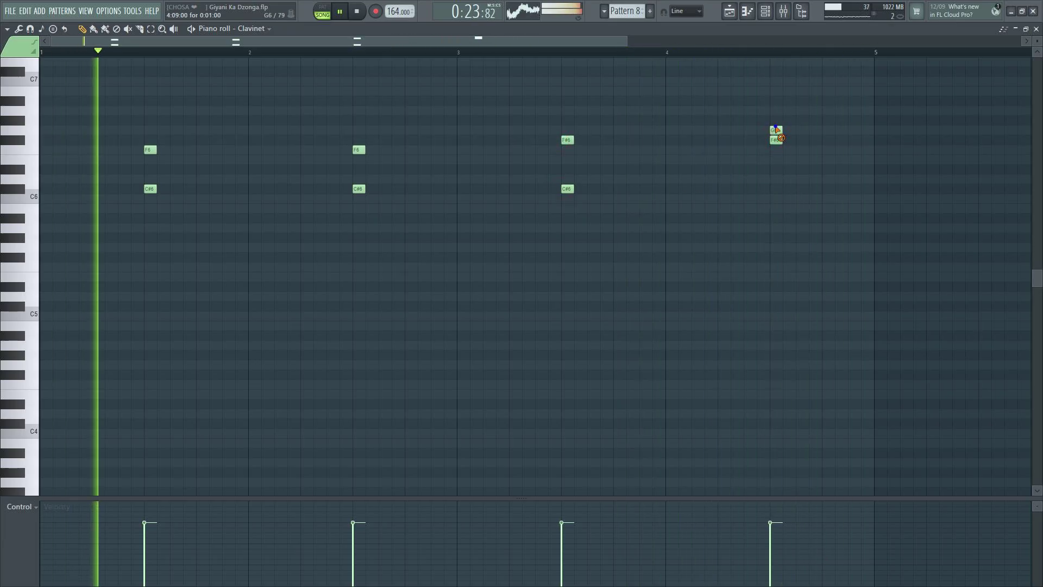
drag(775, 133, 775, 140)
click(774, 189)
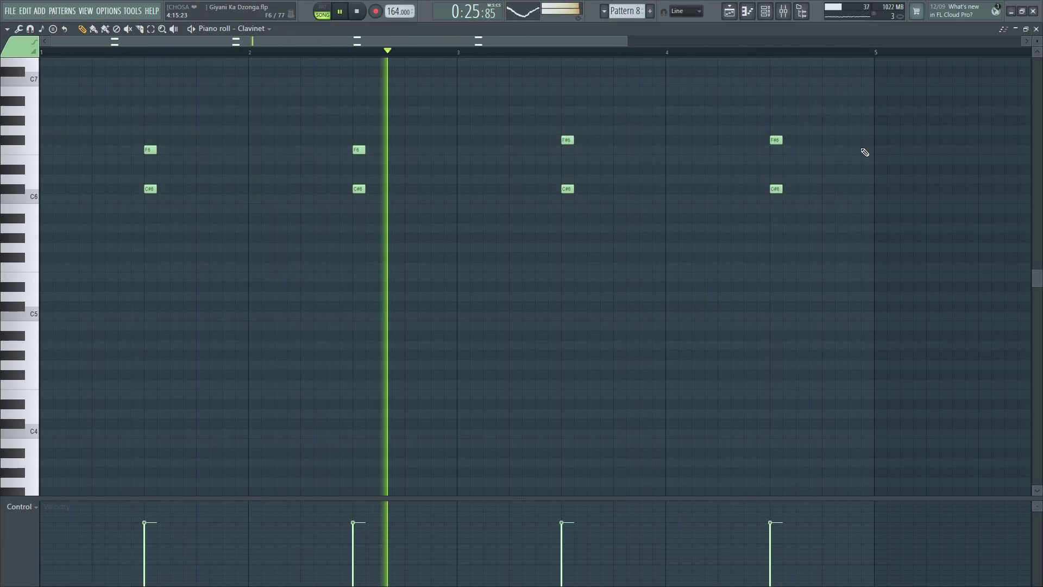
- Shorten all Clavinet notes to less than half their length with snapping set to none, and transpose them down one octave
key(ctrl+a)
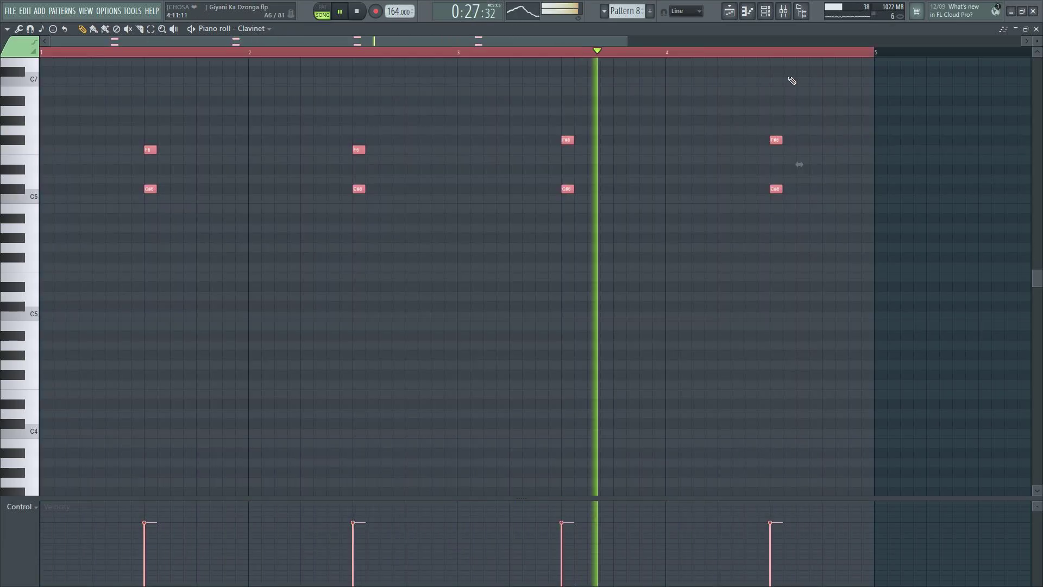
click(685, 11)
click(687, 49)
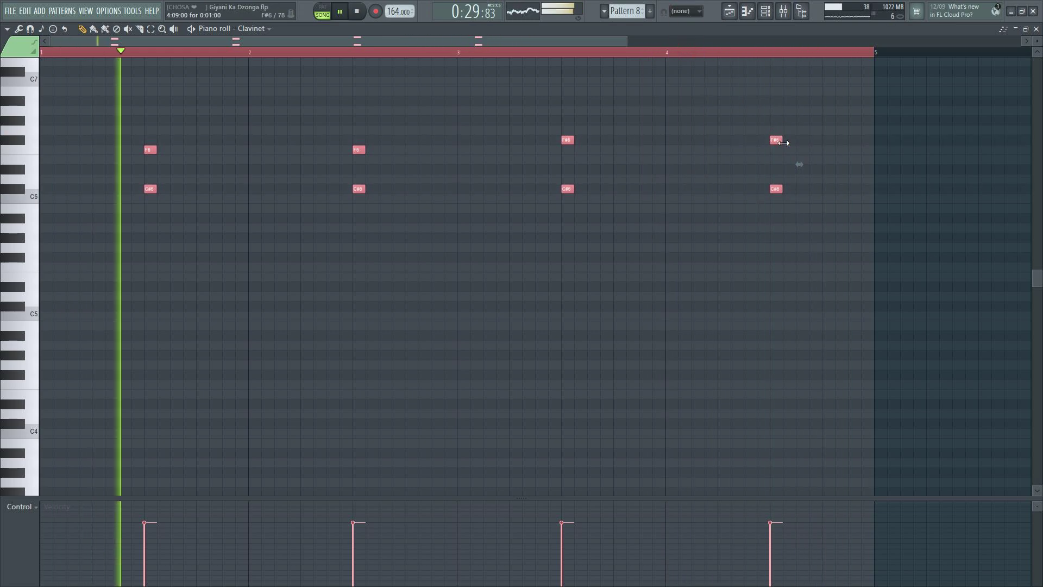
drag(782, 140, 773, 145)
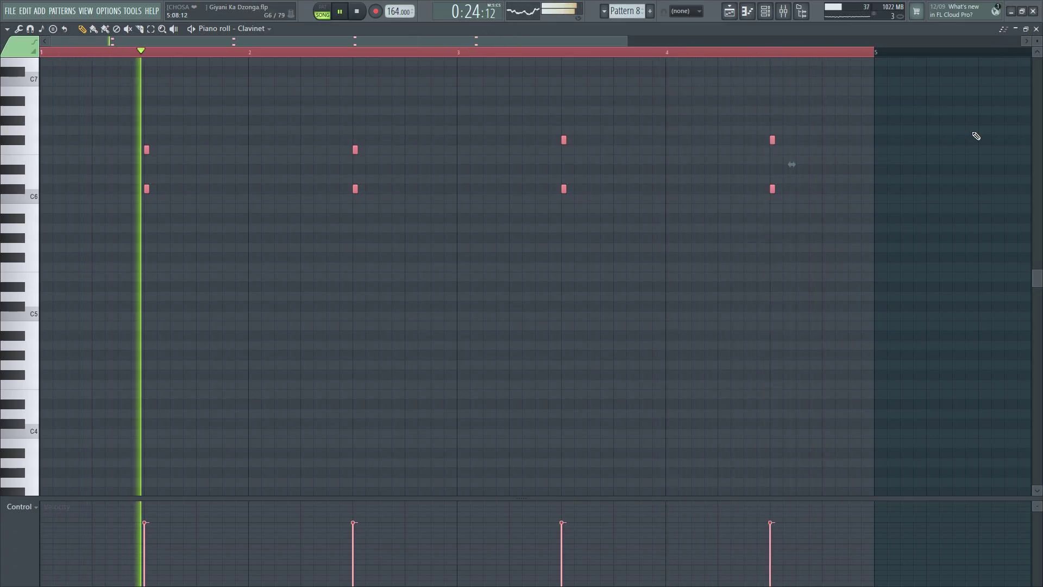
key(ctrl+Down)
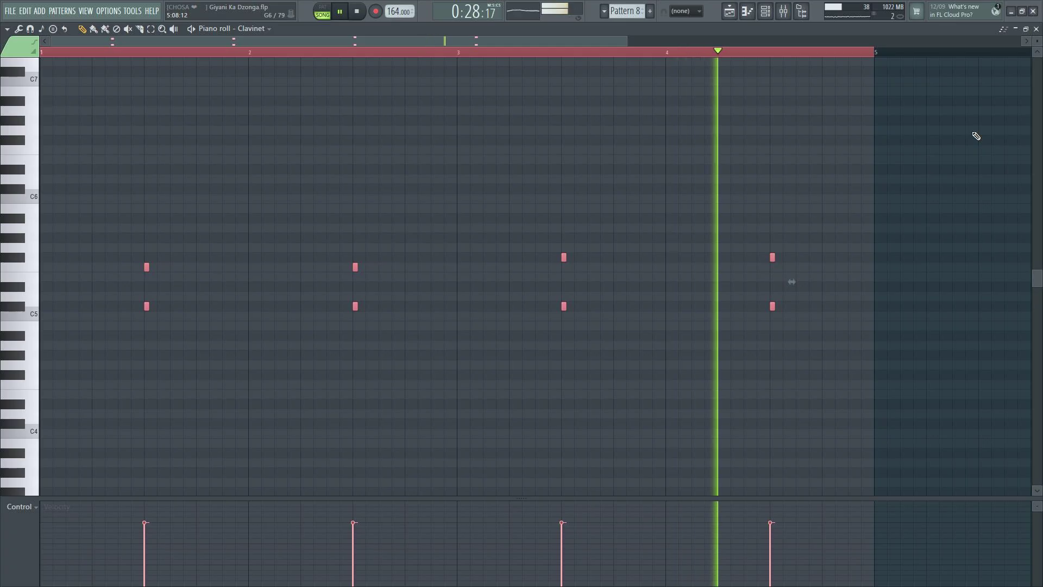
- Raise the velocities of all Clavinet notes evenly by increasing the level scaling center
key(alt+x)
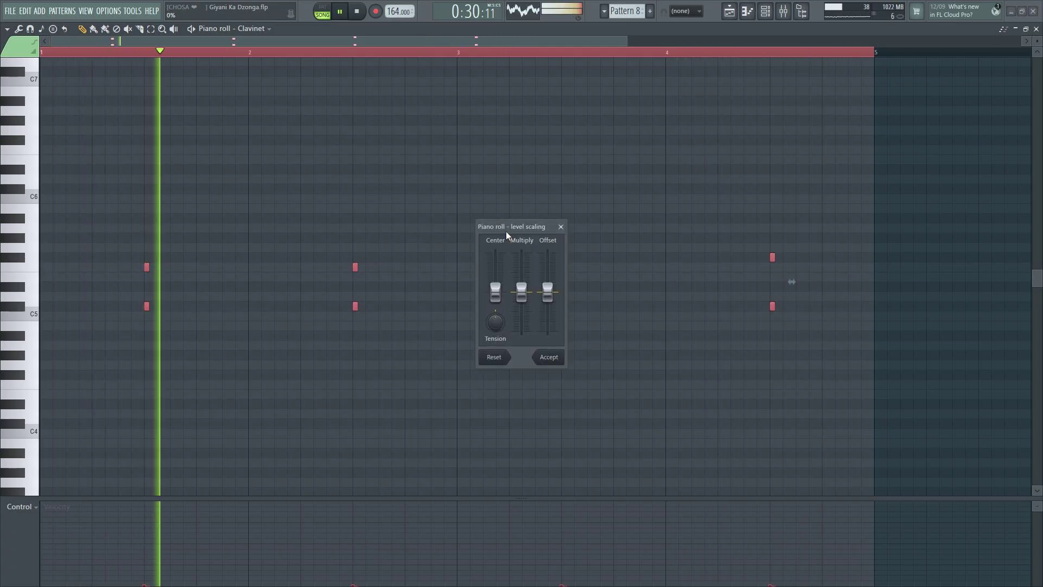
drag(495, 292, 495, 253)
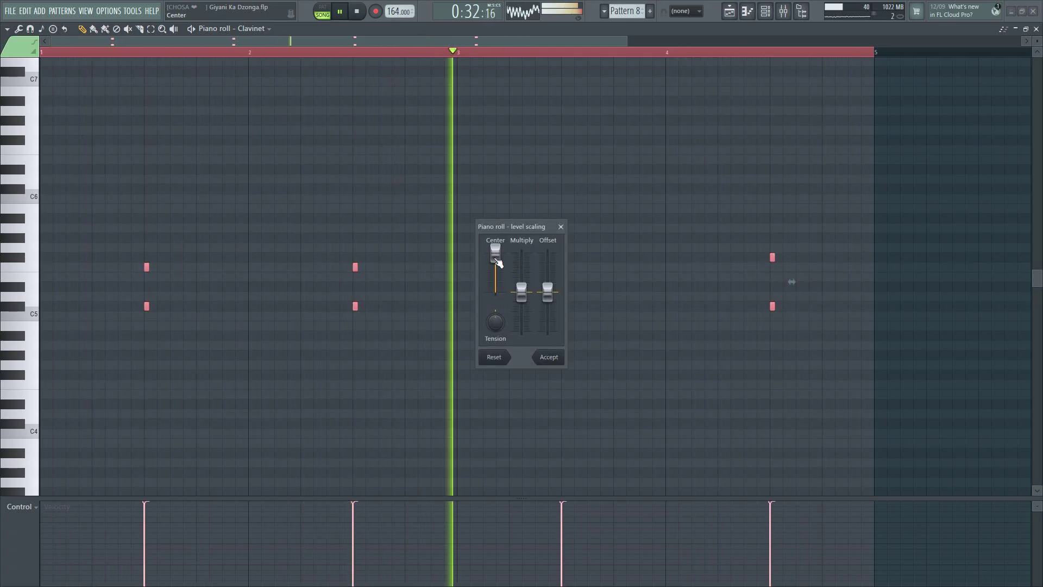
click(549, 357)
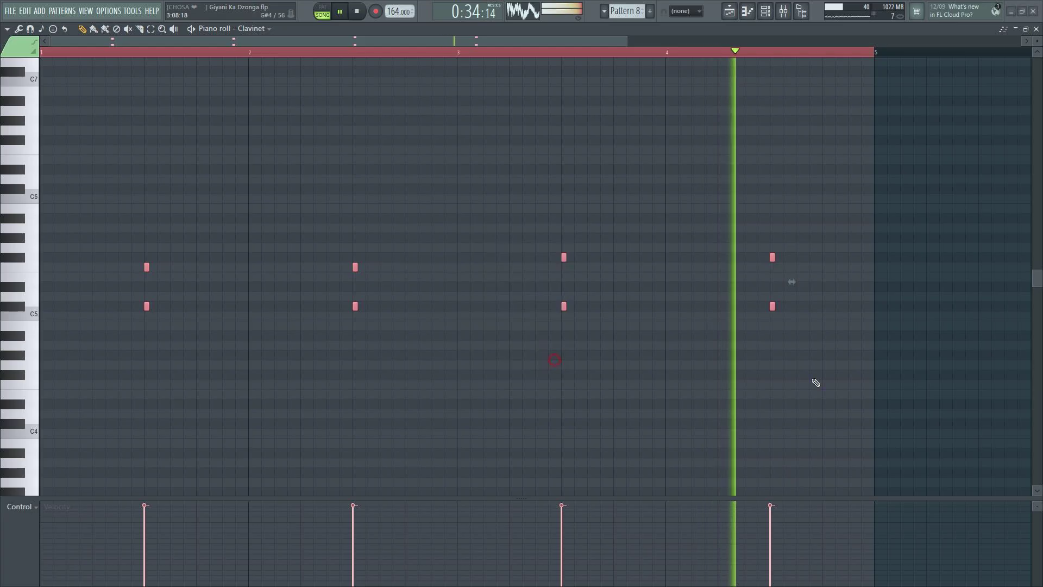
- Close the piano roll and lower the volume of the Clavinet channel in the channel rack
click(1035, 29)
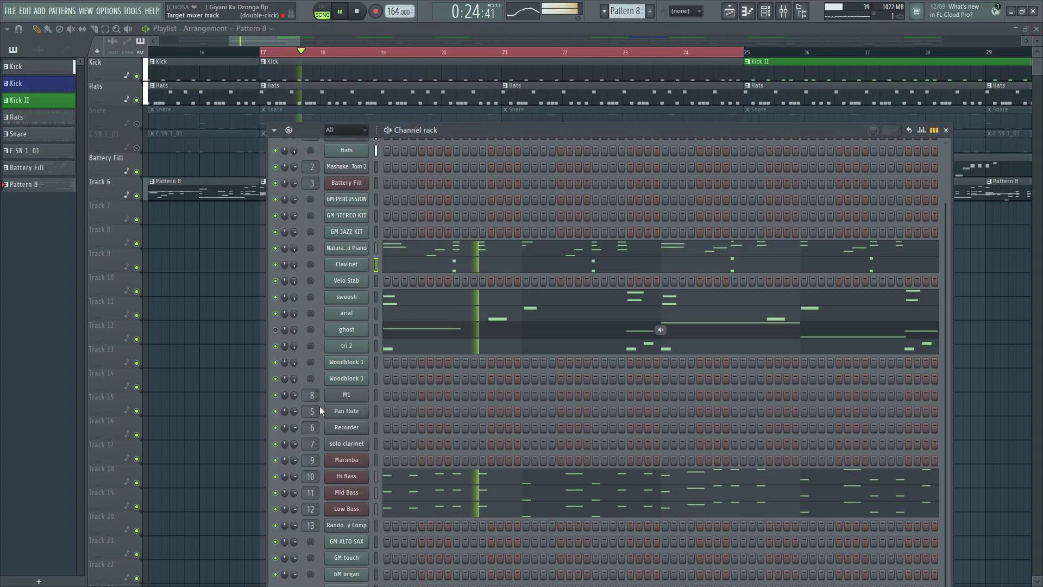
drag(294, 265, 293, 304)
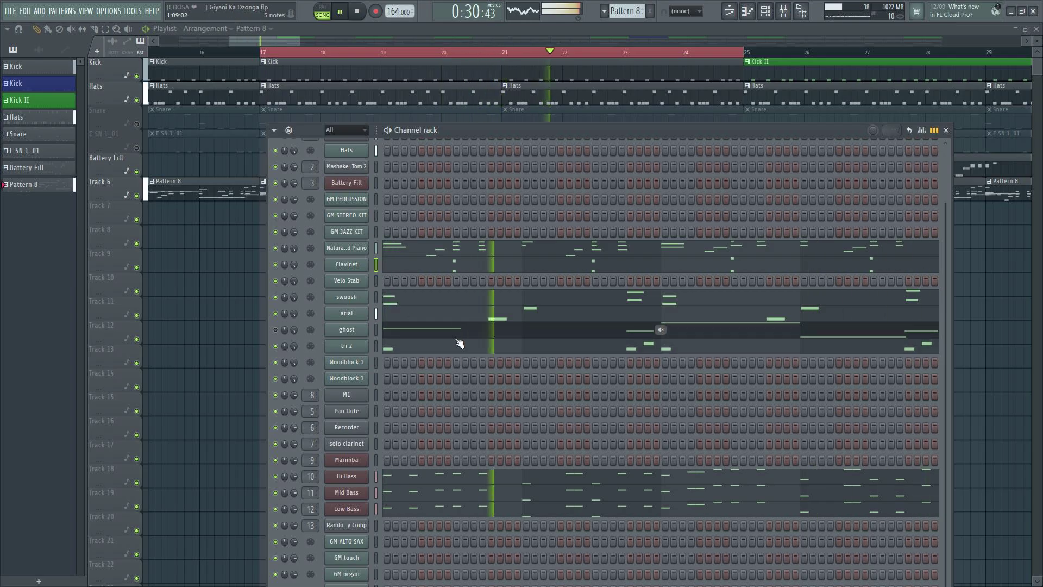
- Copy the Hi Bass notes and paste them into the first Woodblock 1 channel
right_click(370, 476)
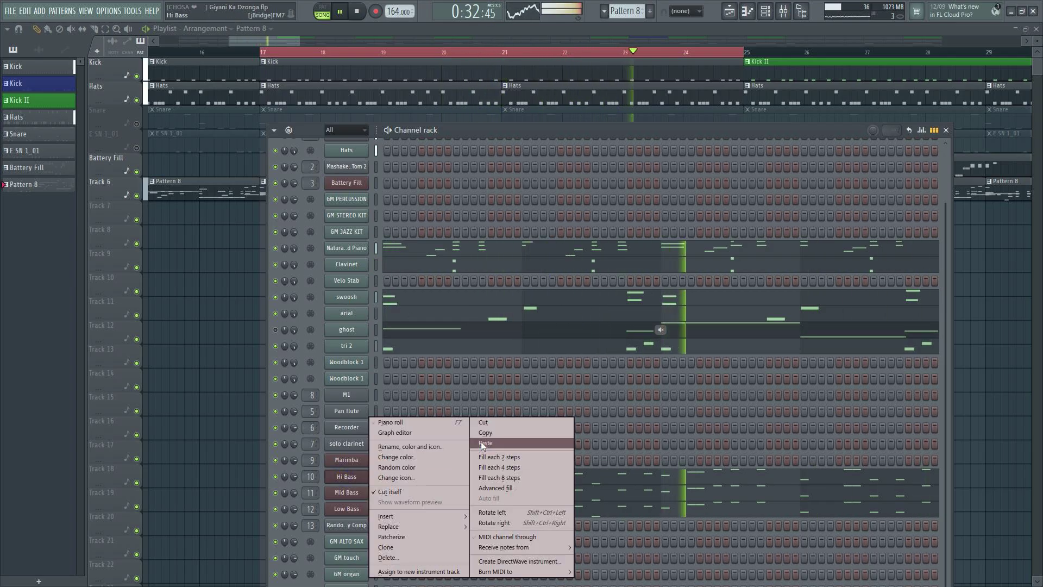
click(356, 364)
right_click(355, 364)
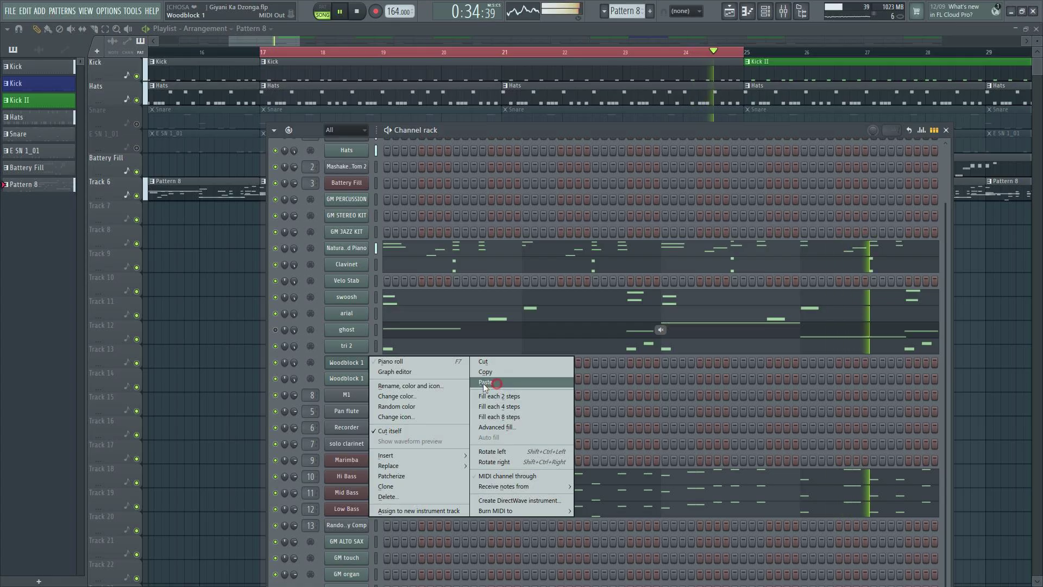
click(485, 380)
- Delete the second, empty Woodblock 1 channel from the channel rack
right_click(357, 380)
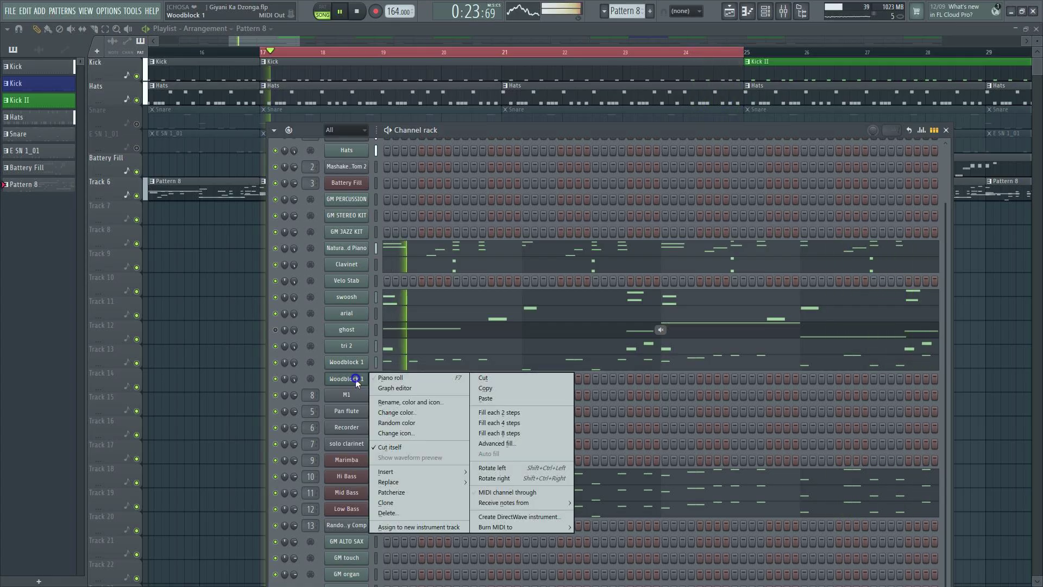
click(391, 514)
click(549, 331)
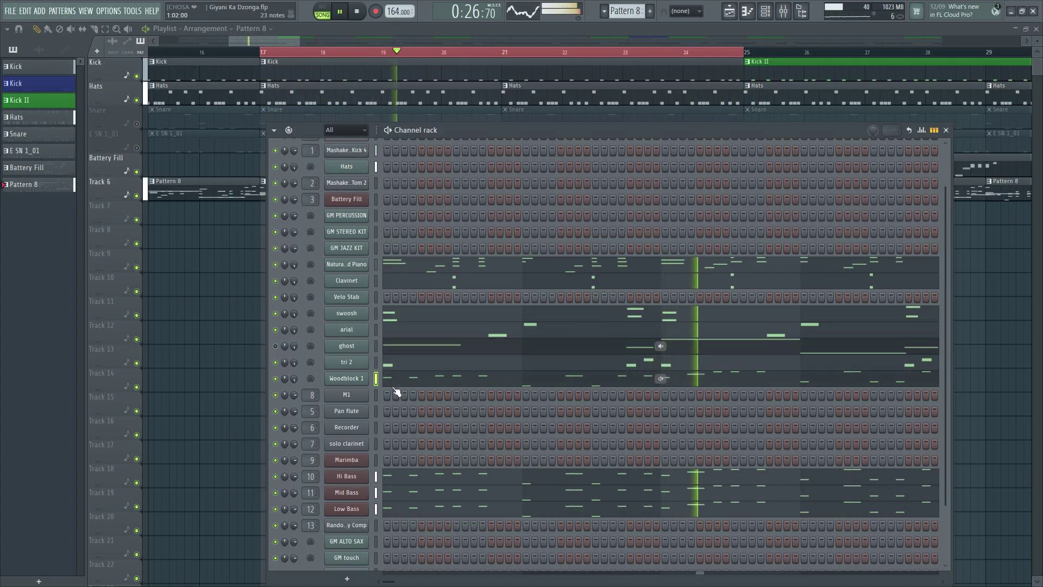
- Reorder the channel rack so the Woodblock 1 channel sits directly above Hi Bass
key(alt+Down)
key(alt+Down)
key(alt+Down)
key(alt+Down)
key(alt+Down)
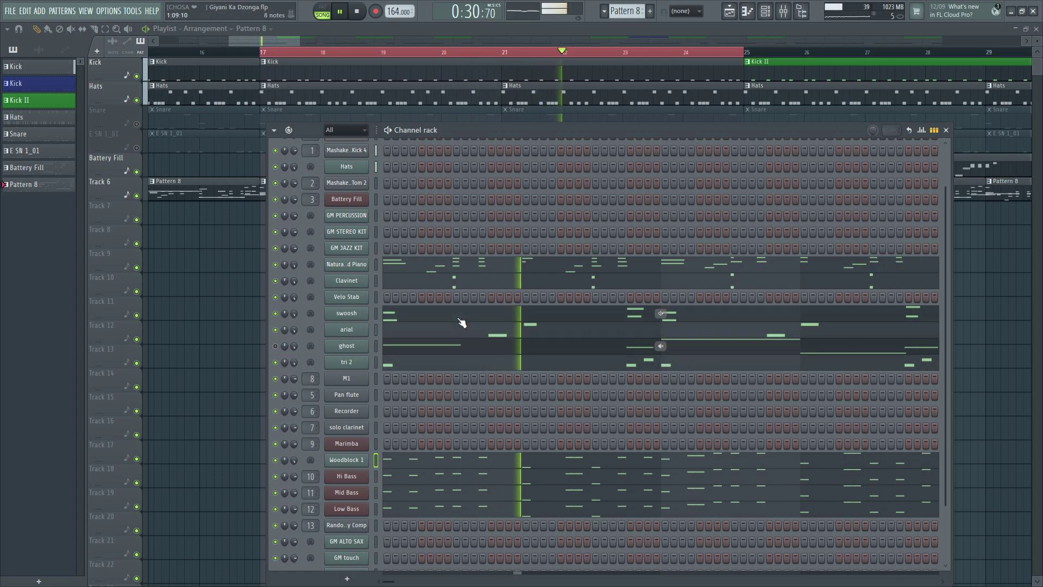
- Delete the unused random comp channel below Low Bass from the channel rack
scroll(429, 472, down, 3)
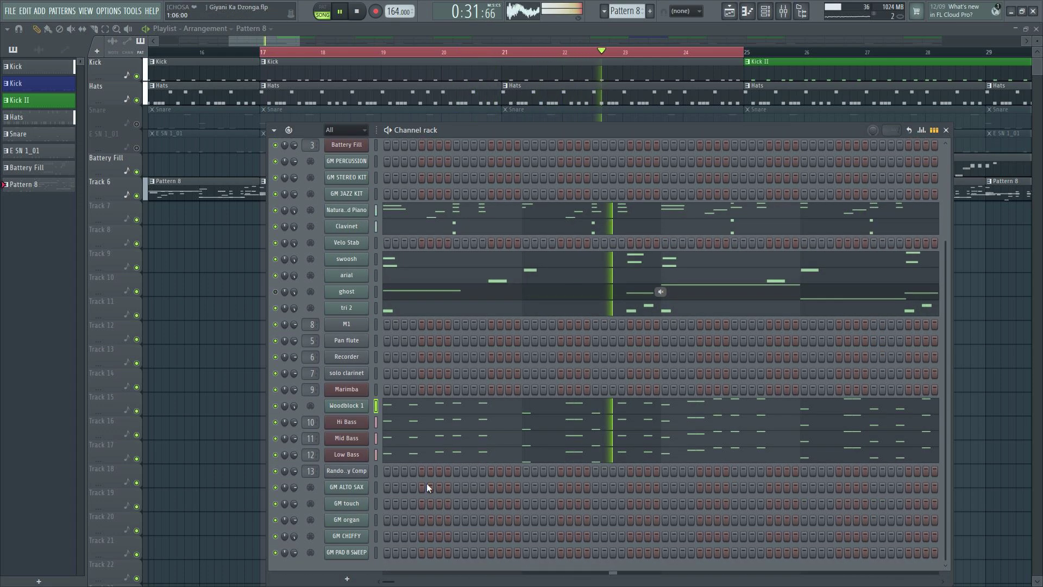
right_click(360, 474)
click(395, 558)
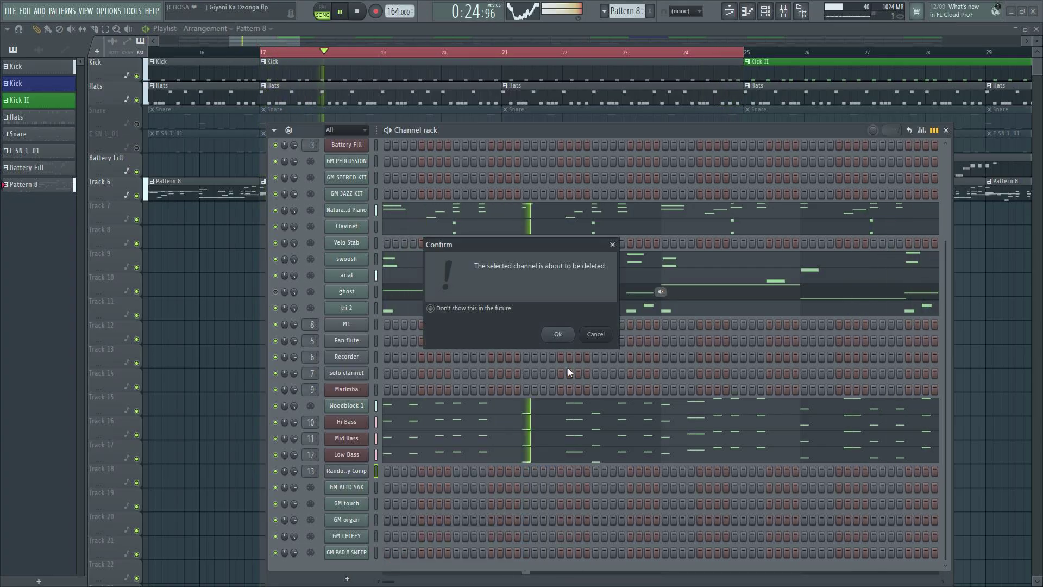
click(555, 333)
- Reset the Random mixer track on insert 13 by loading the Default mixer track state, and return to the channel rack
key(F9)
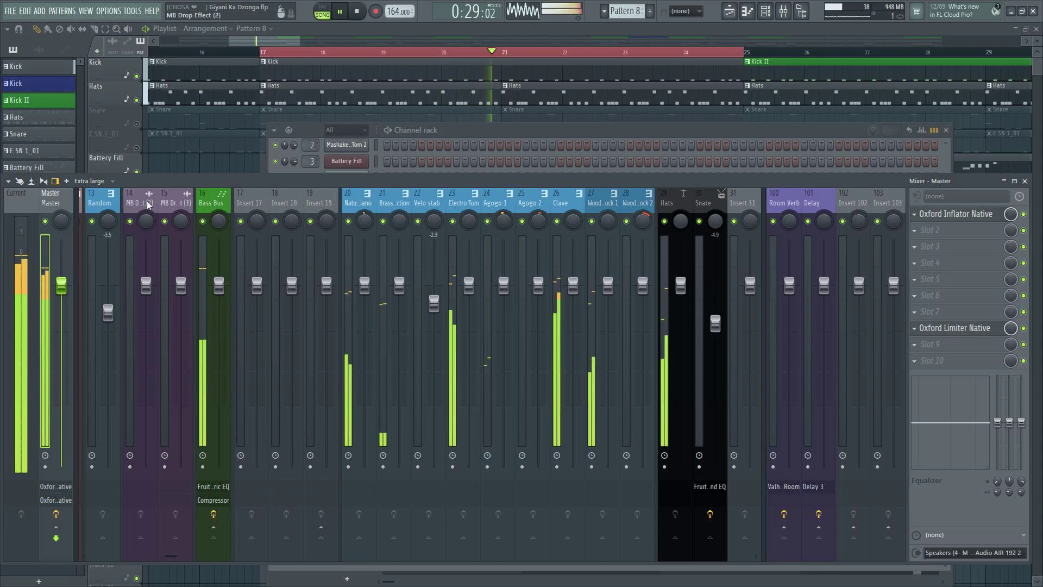
right_click(108, 200)
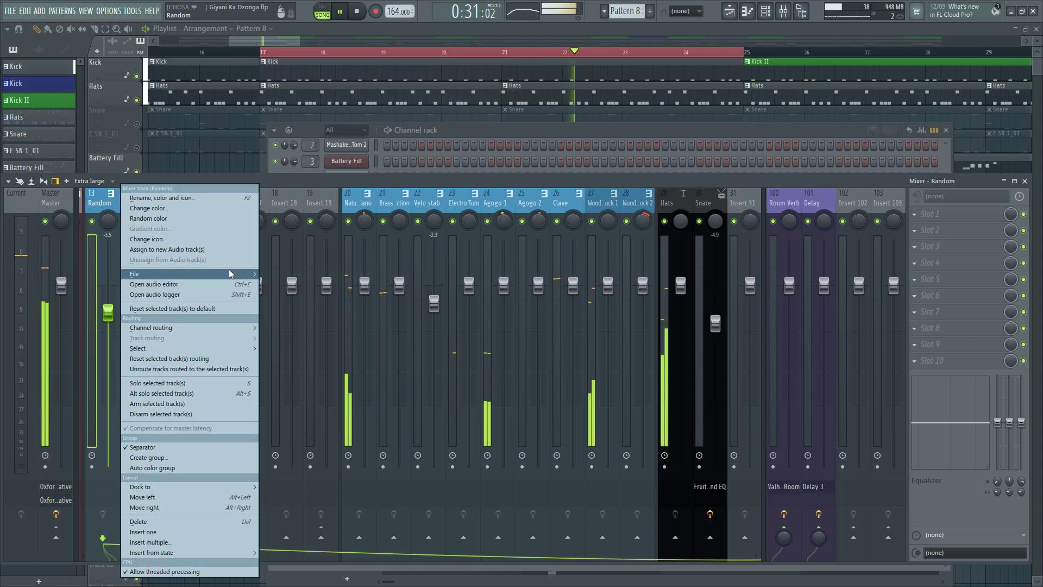
mouse_move(245, 280)
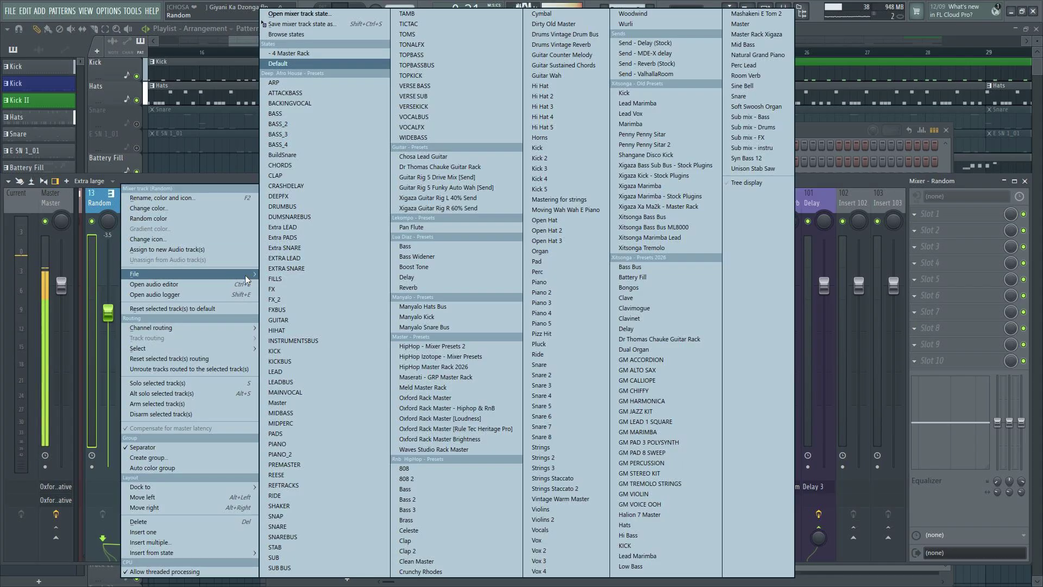
click(294, 66)
key(F6)
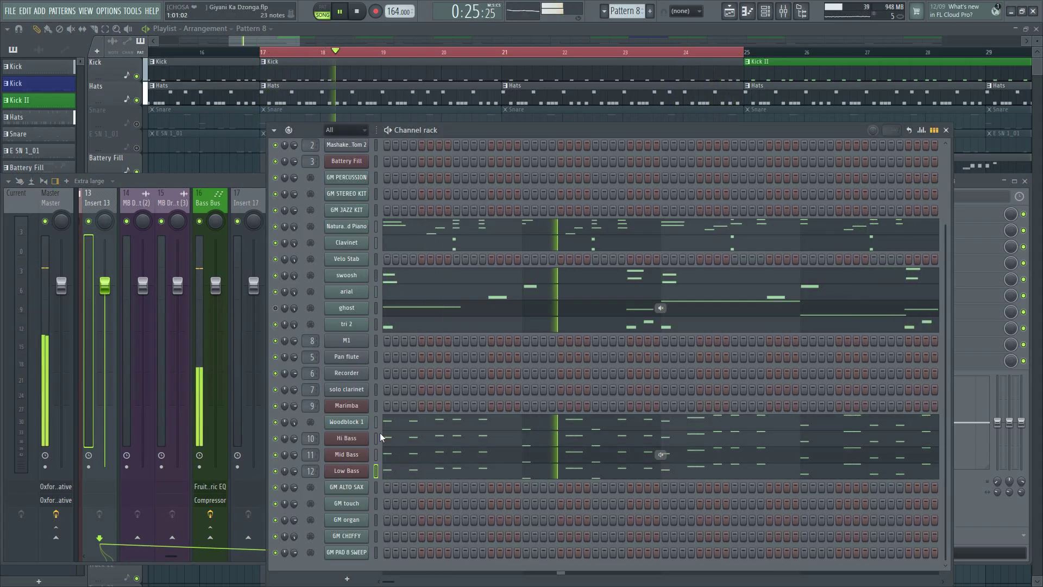
- Delete the GM touch, GM CHIFFY and GM PAD 8 SWEEP channels from the channel rack
right_click(369, 517)
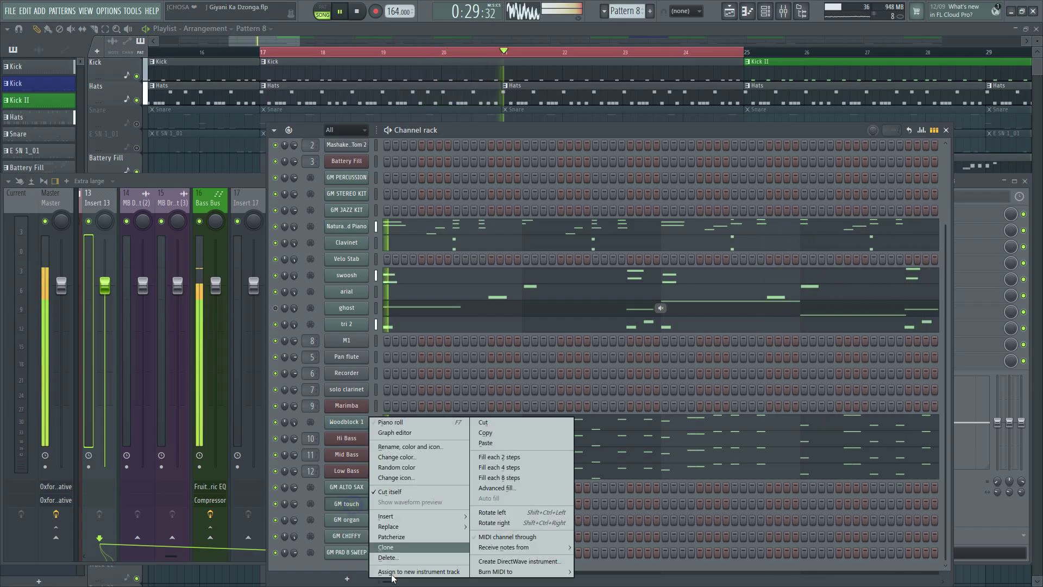
click(386, 558)
click(552, 334)
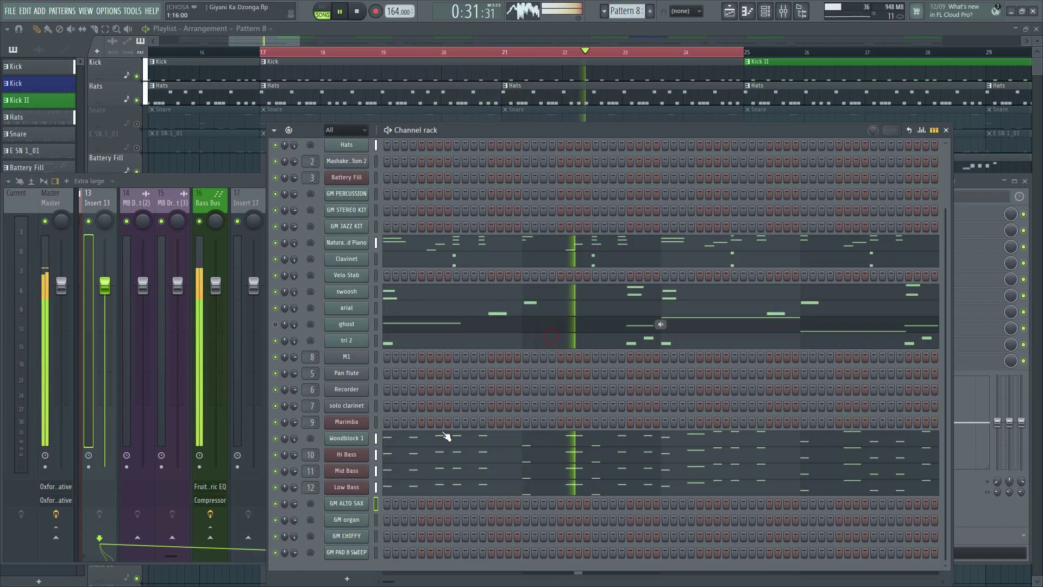
right_click(355, 540)
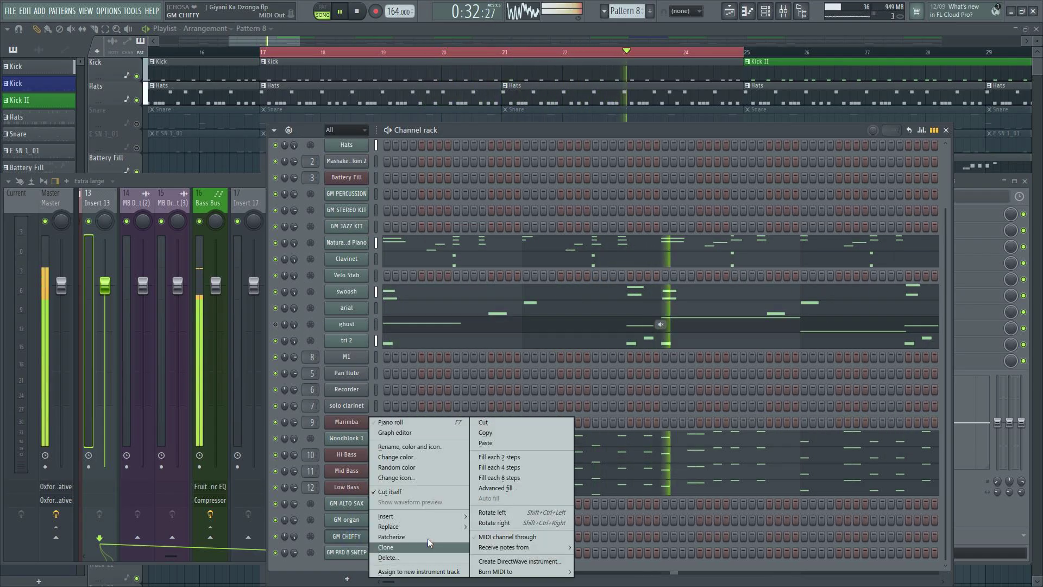
click(386, 558)
click(557, 331)
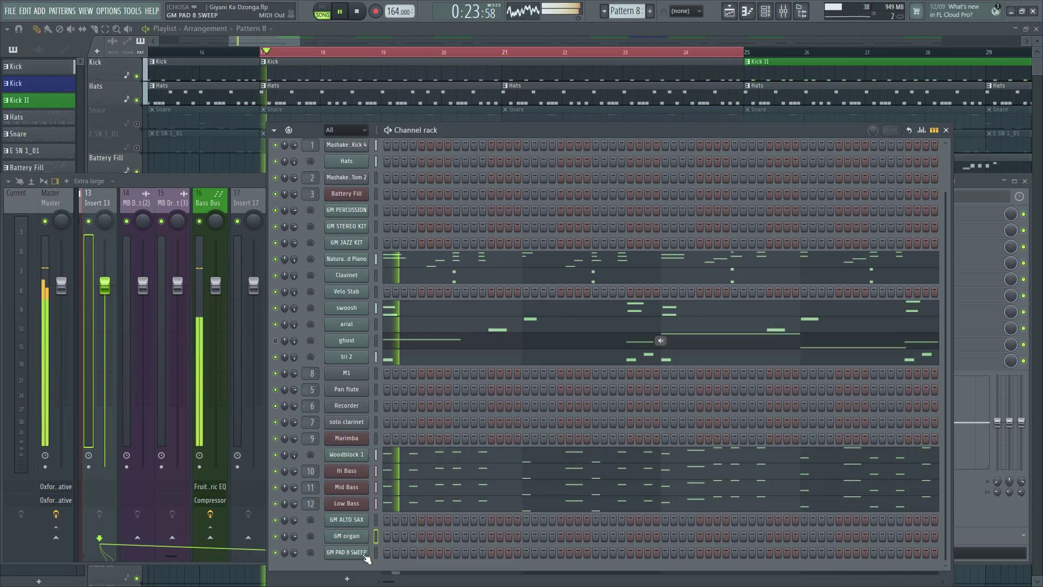
right_click(364, 552)
click(387, 557)
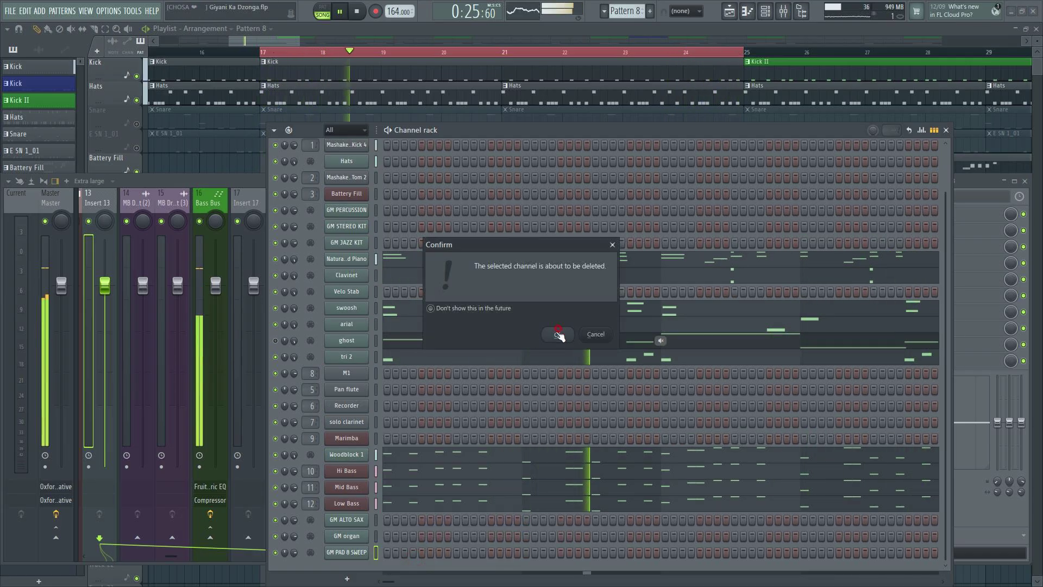
click(557, 334)
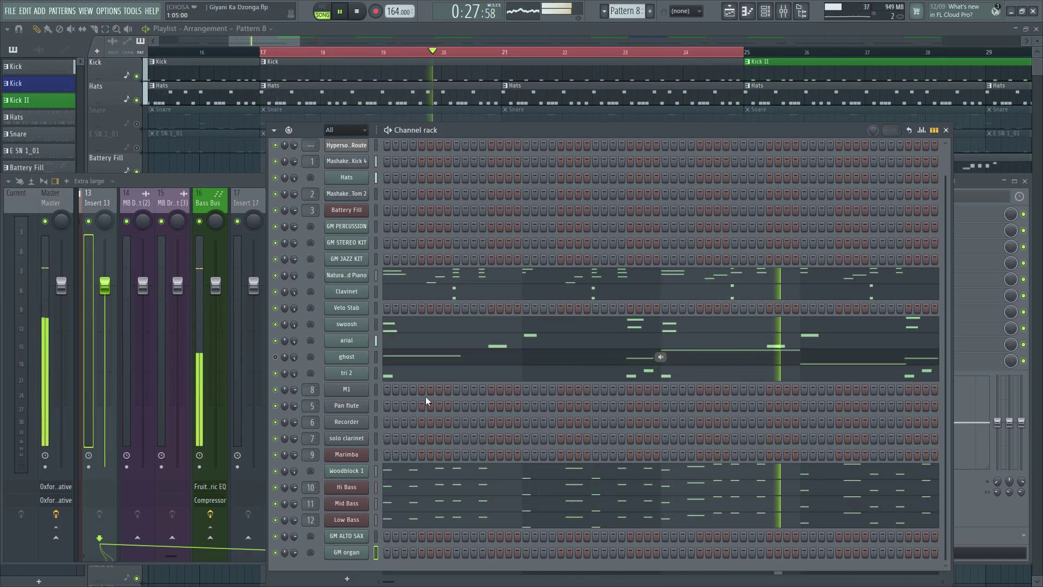
- Record a short Marimba melody of C#6, A#5 and D#6 notes over the playing pattern
drag(376, 471, 375, 519)
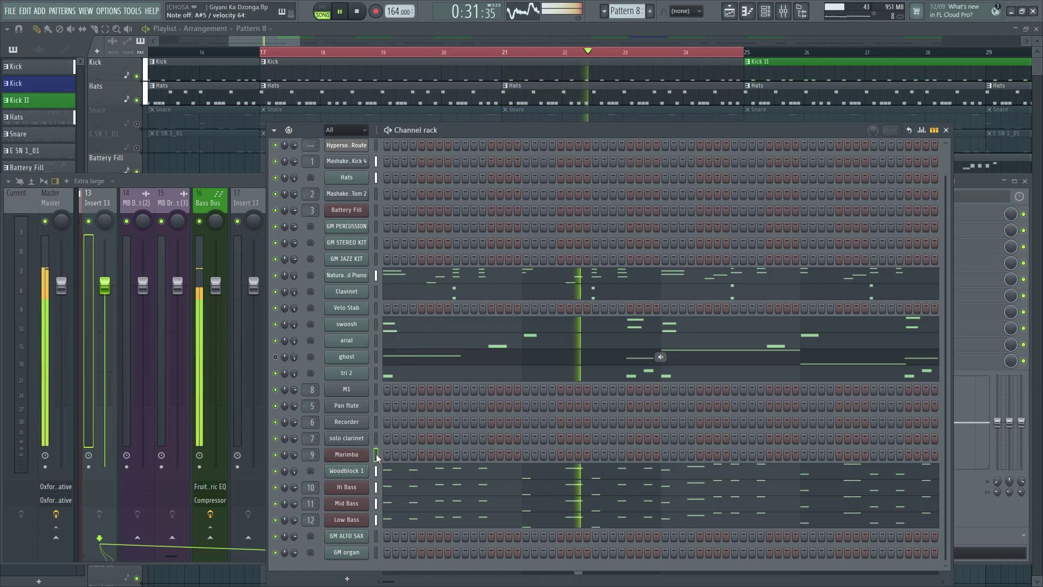
key(r)
key(Escape)
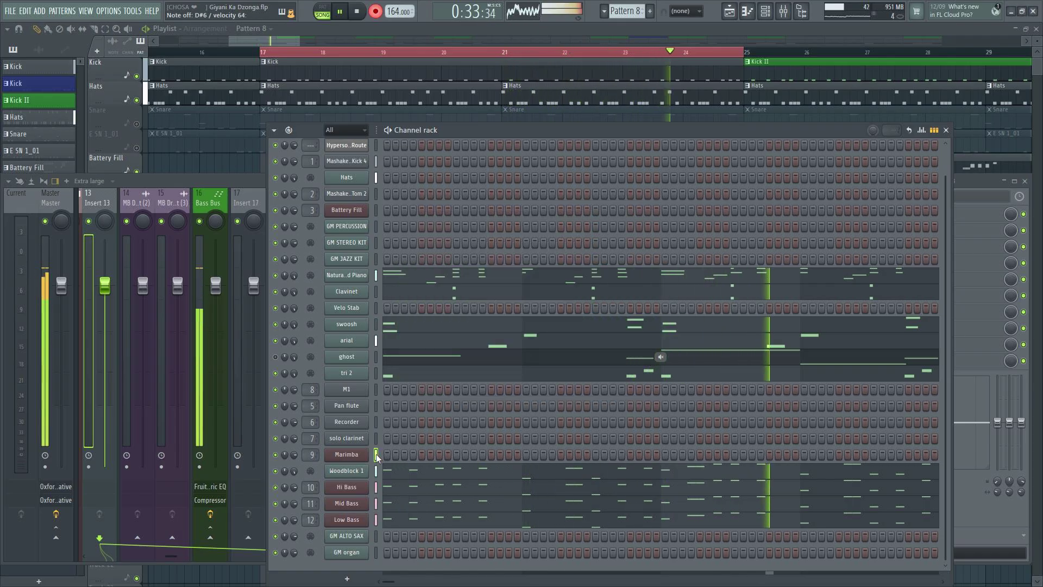
key(2)
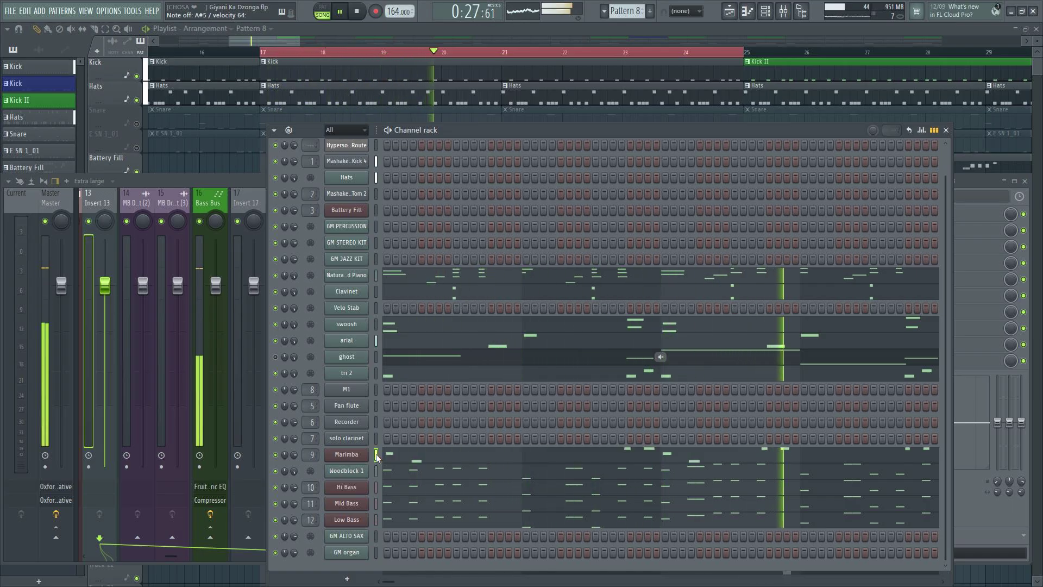
- Open the Marimba part in the piano roll and delete the two D#6 notes near the end of bar 3
click(418, 454)
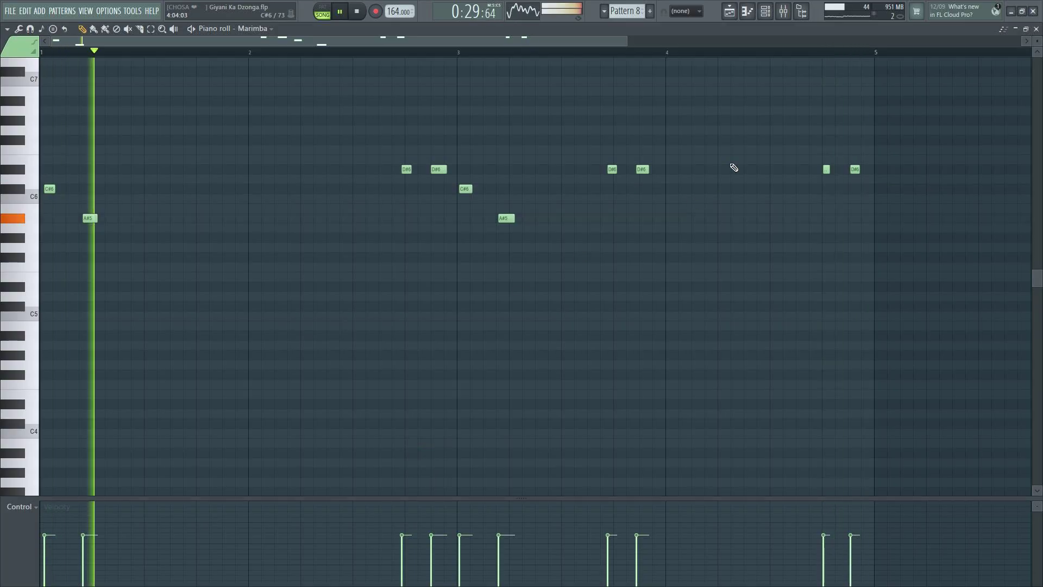
right_click(642, 170)
right_click(612, 169)
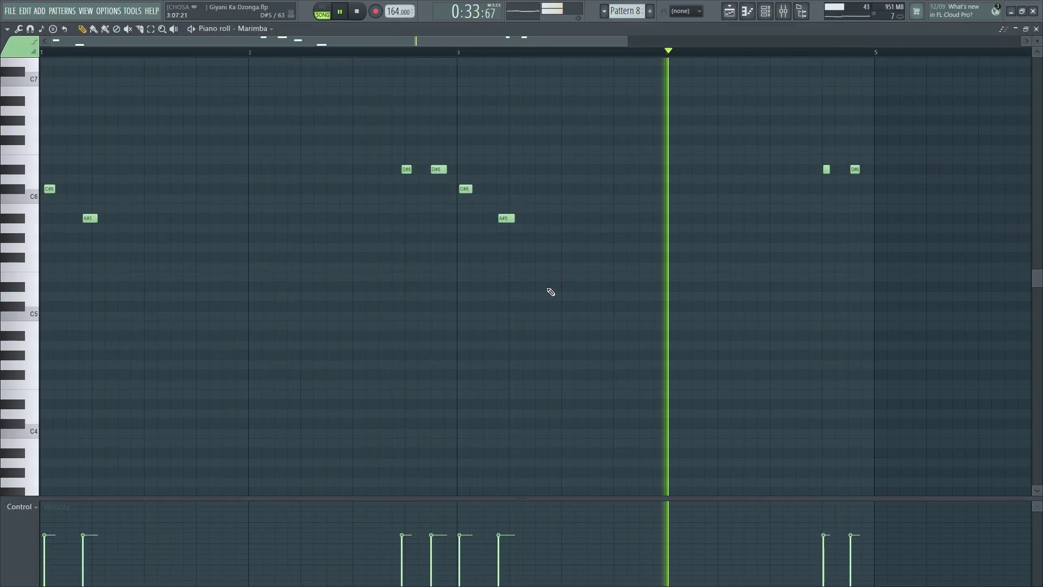
- Quantize the start times and durations of all Marimba notes with the Default template
key(ctrl+a)
key(ctrl+q)
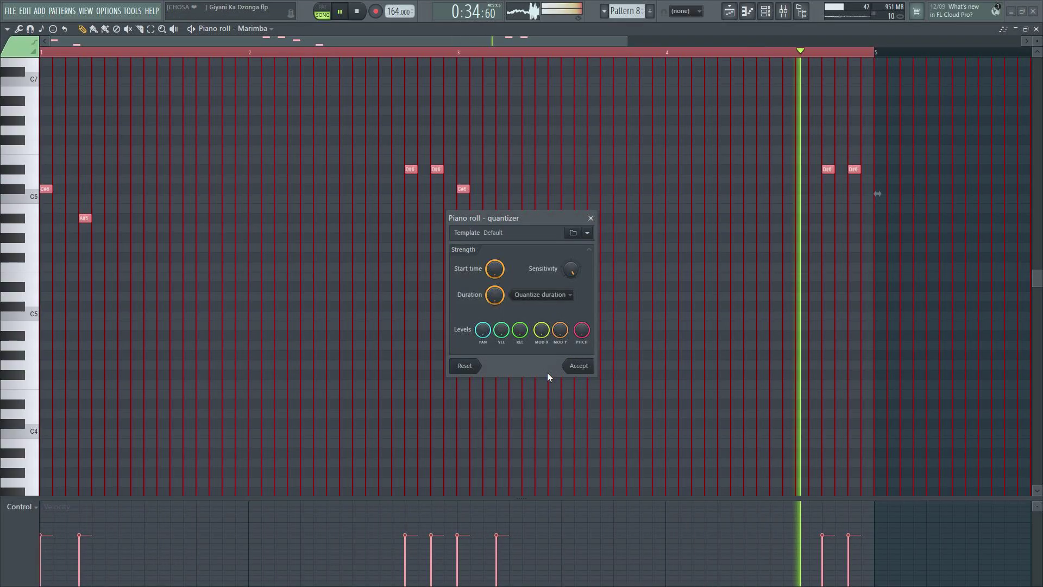
click(579, 366)
- Raise the velocities of all Marimba notes evenly by setting the level scaling center to 80%
key(alt+x)
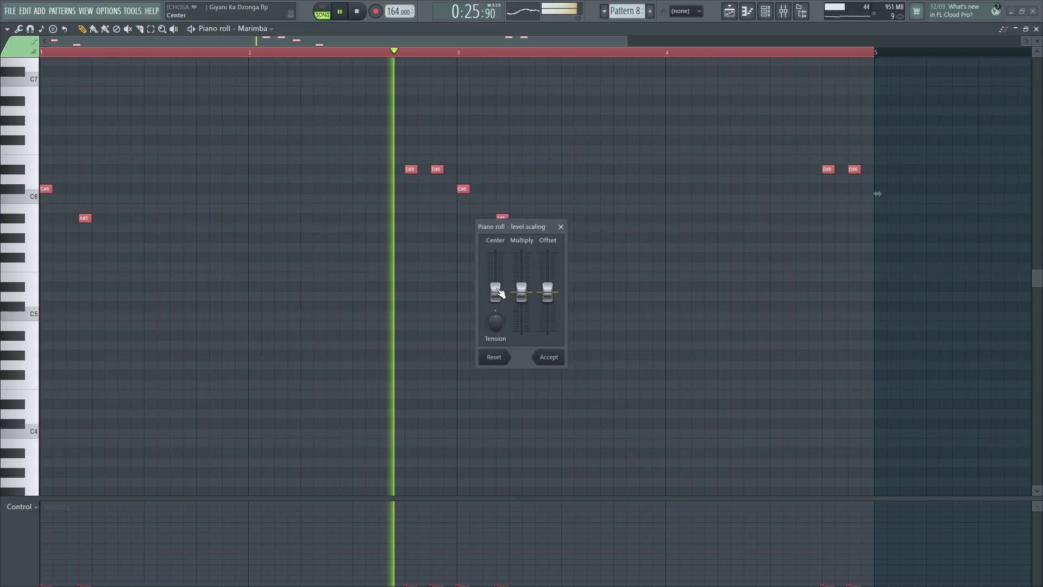
drag(495, 292, 494, 259)
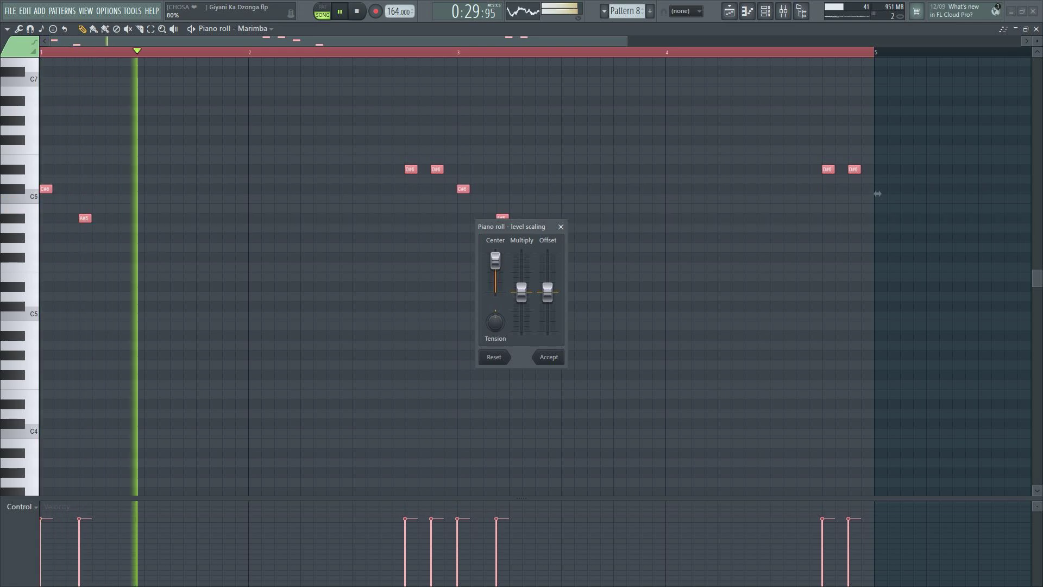
click(554, 357)
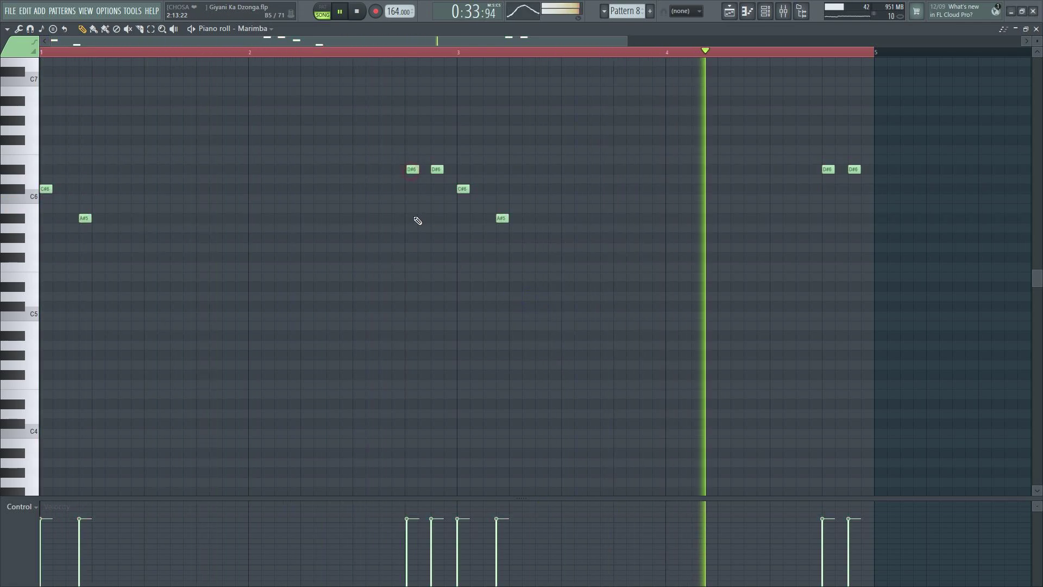
- Try to place two A#5 notes below the D#6 pair at the end of bar 2
click(416, 219)
click(438, 218)
drag(414, 218, 402, 220)
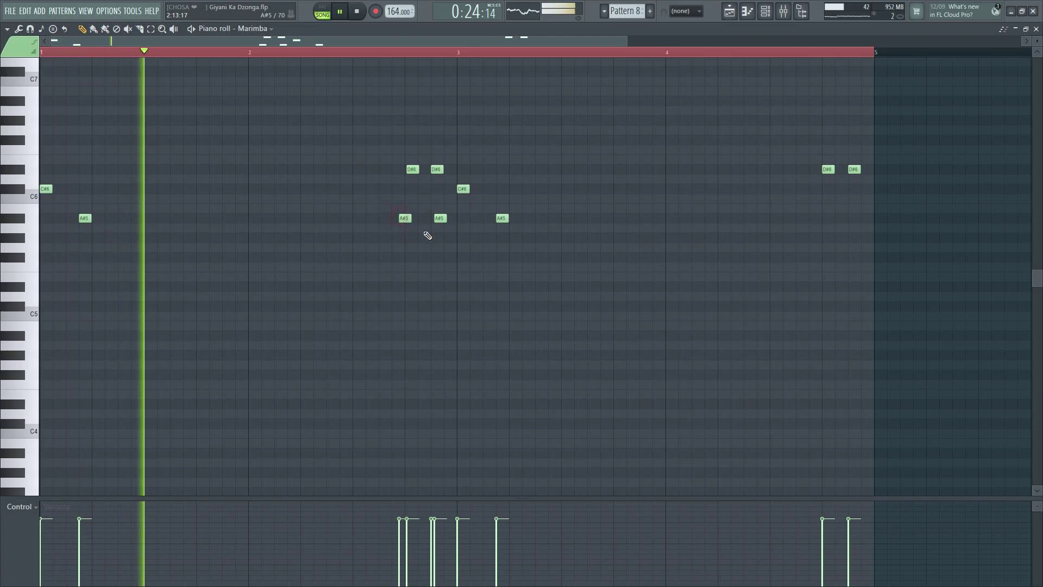
- Set snapping to Line and replace the two misaligned A#5 notes with ones lined up under the D#6 pair in bar 2
click(683, 11)
click(679, 34)
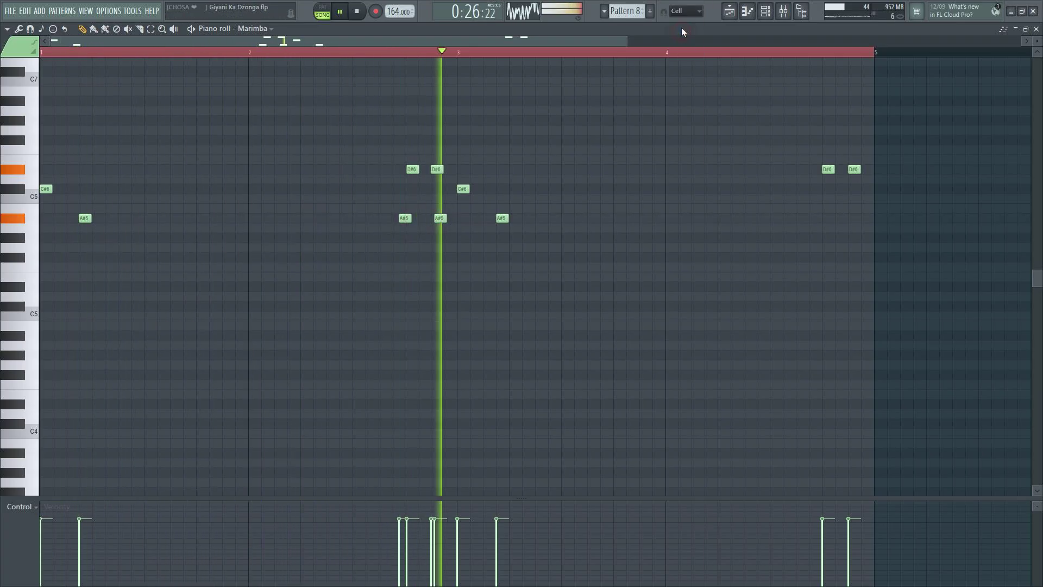
click(680, 11)
click(678, 22)
right_click(439, 218)
right_click(405, 218)
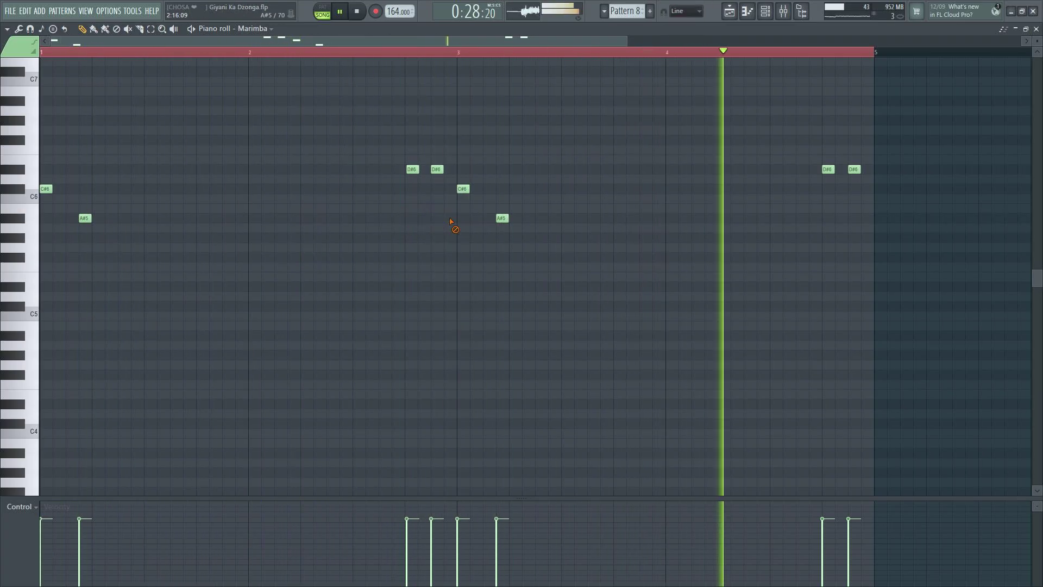
click(409, 218)
click(436, 218)
- Try a G#5 below the C#6 and an F#5 below the A#5 in bar 3, and remove both
click(461, 238)
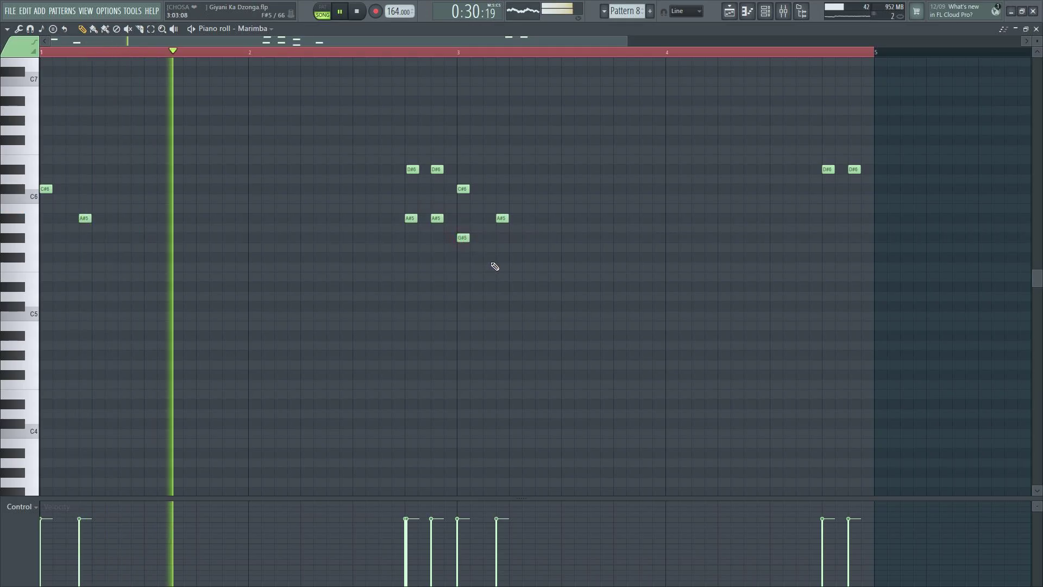
click(497, 258)
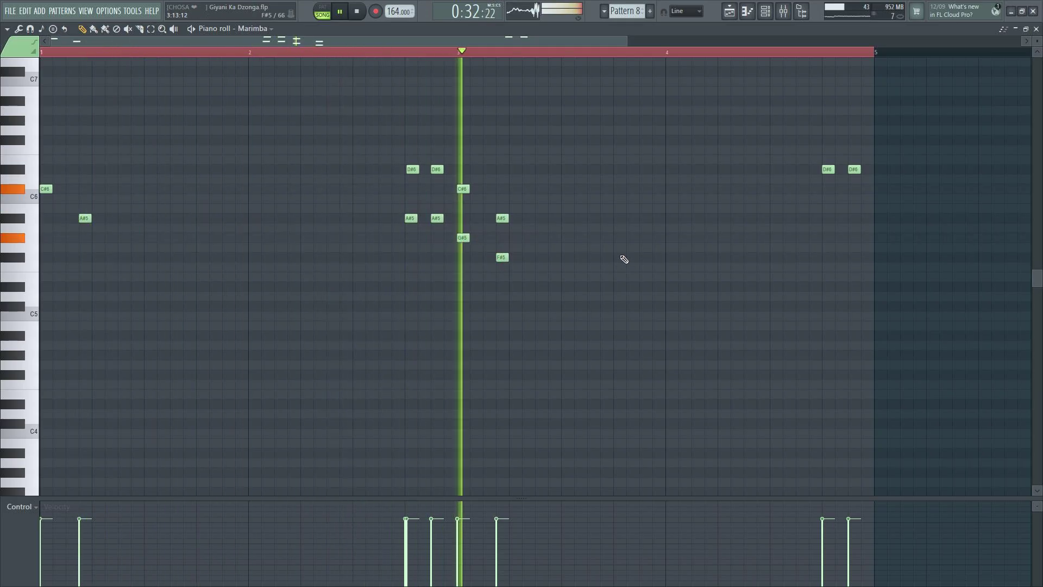
right_click(462, 237)
right_click(502, 258)
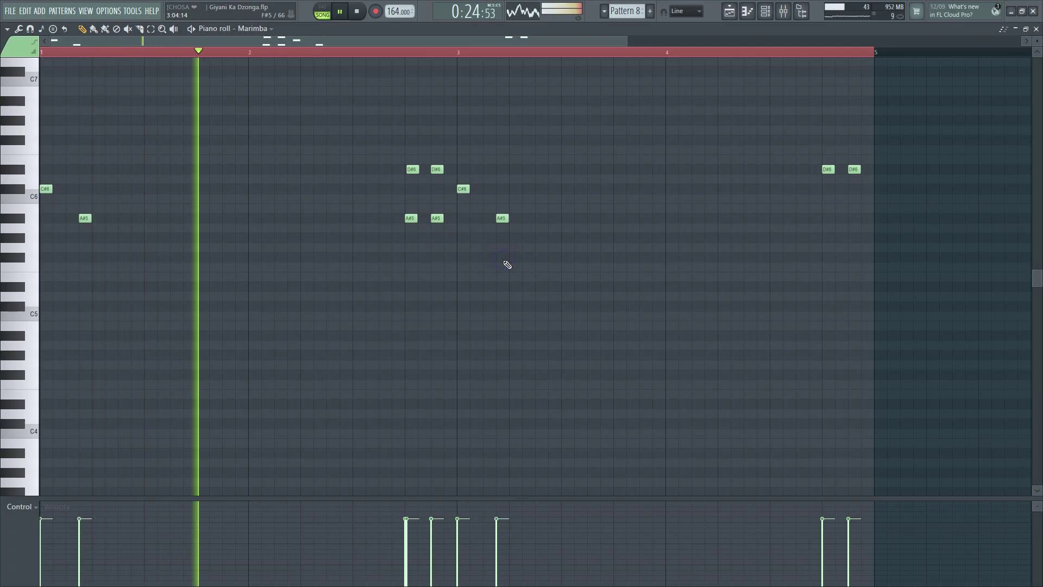
- Extend the Marimba melody in bar 3 with a descending run of A#5, G#5 and F#5 notes after the existing A#5
click(512, 217)
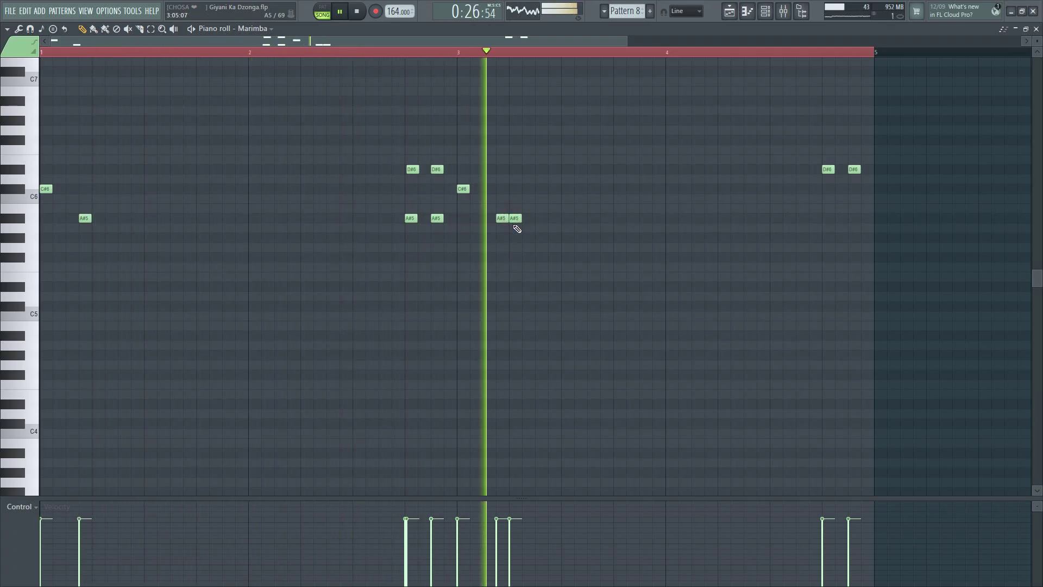
click(536, 237)
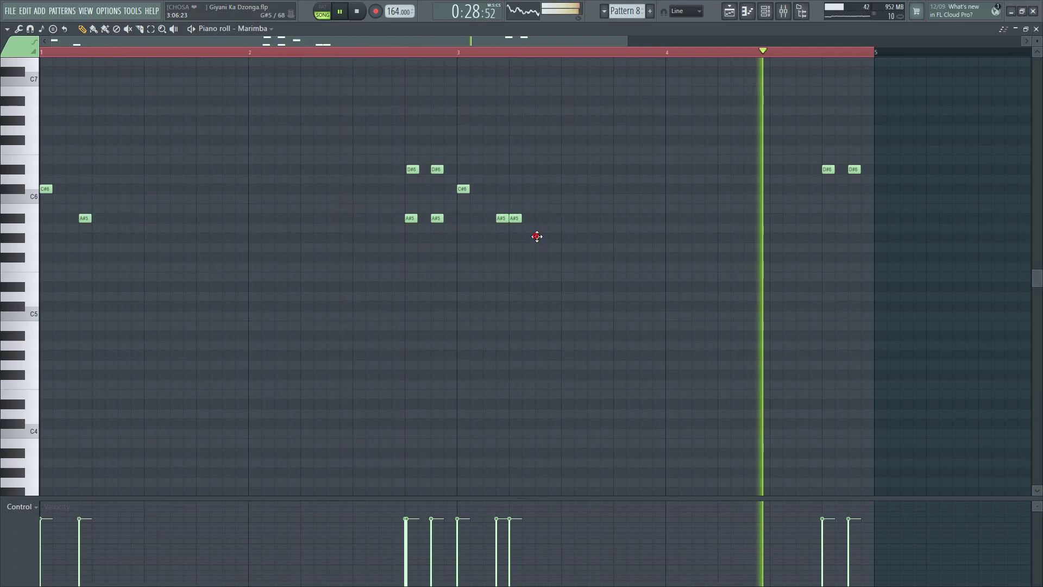
click(563, 258)
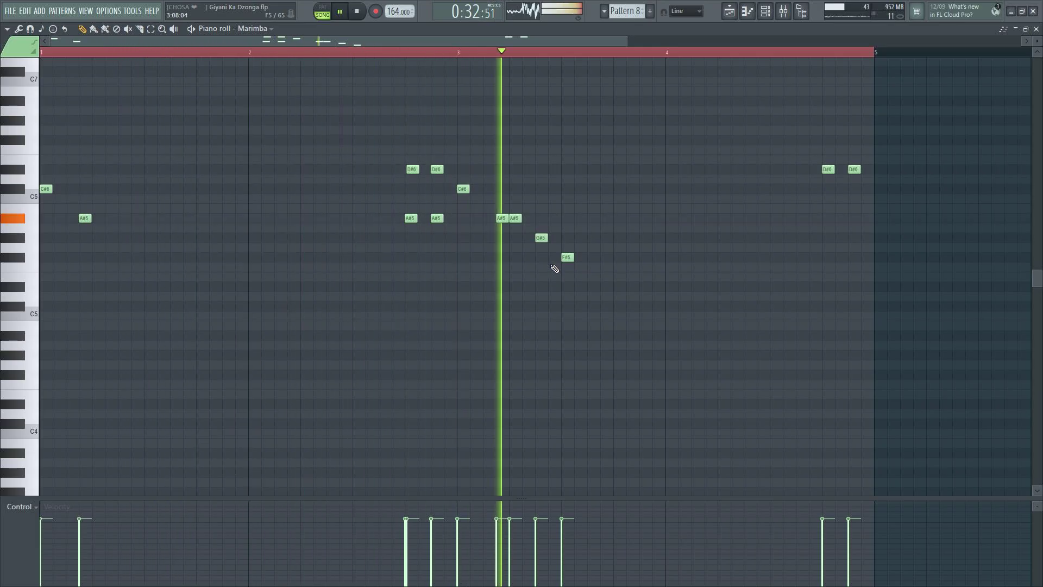
- Extend the Marimba melody in bar 1 with two more A#5 notes and a G#5 after the existing A#5
click(122, 189)
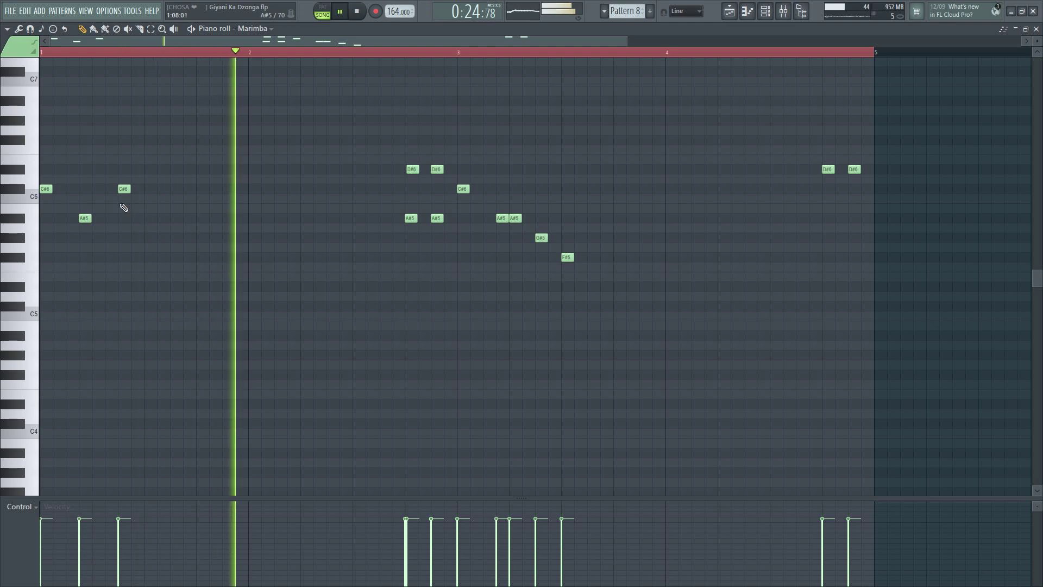
right_click(127, 185)
click(96, 218)
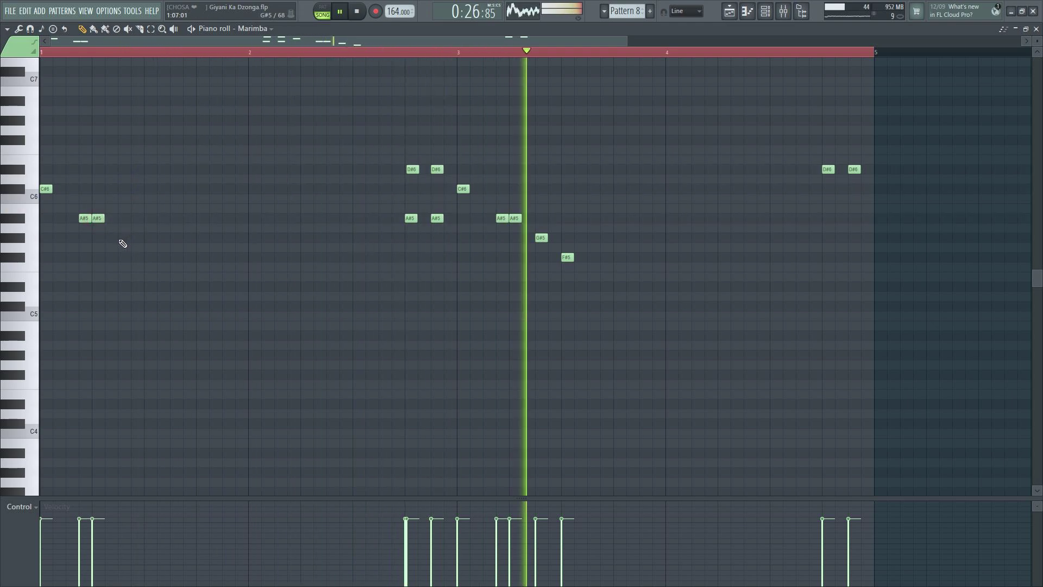
click(123, 218)
click(147, 237)
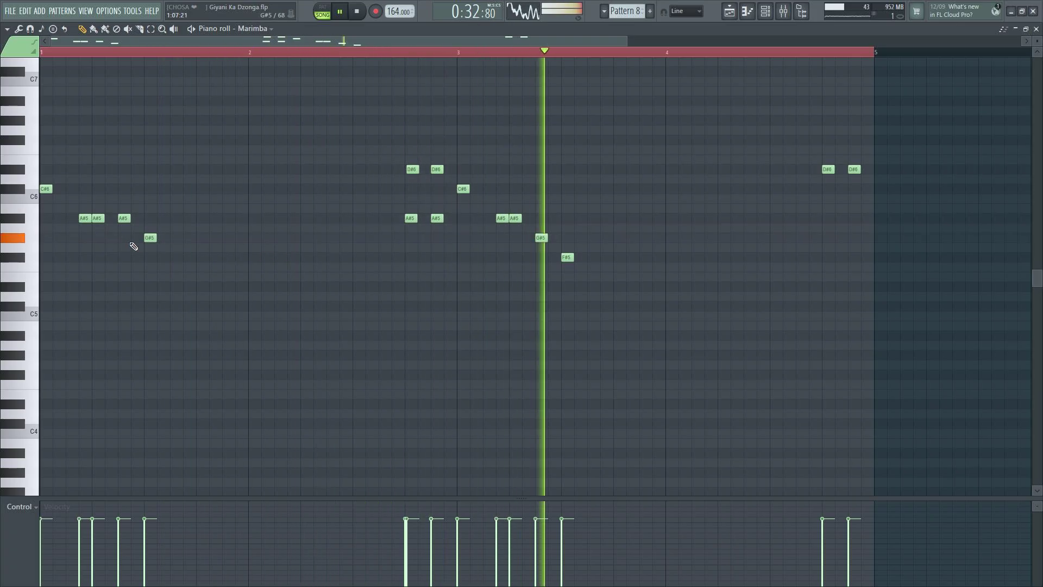
- Try an F6 above and a G#5 below the opening C#6 in bar 1, and remove both
click(44, 150)
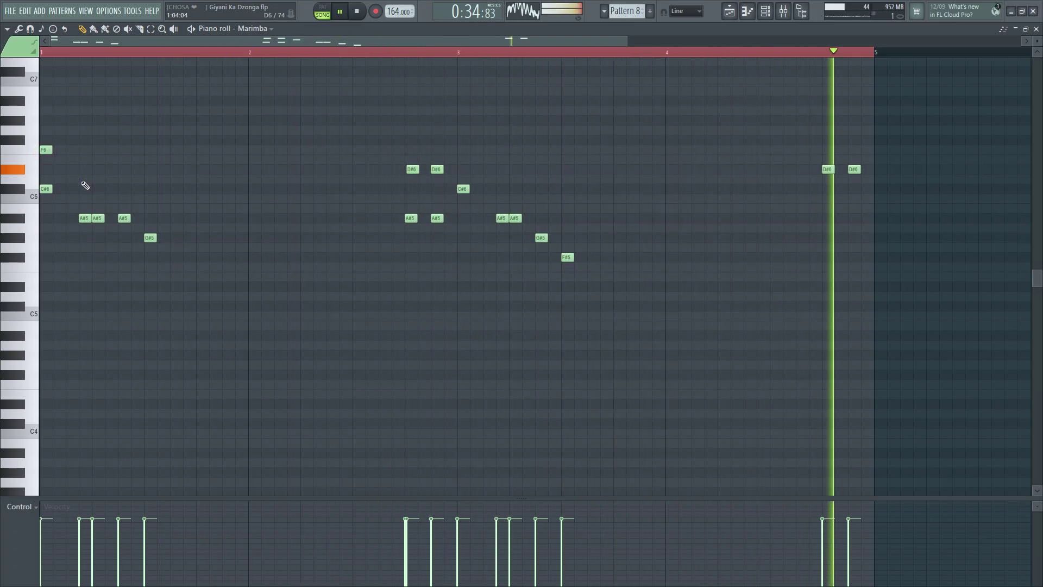
key(ctrl+z)
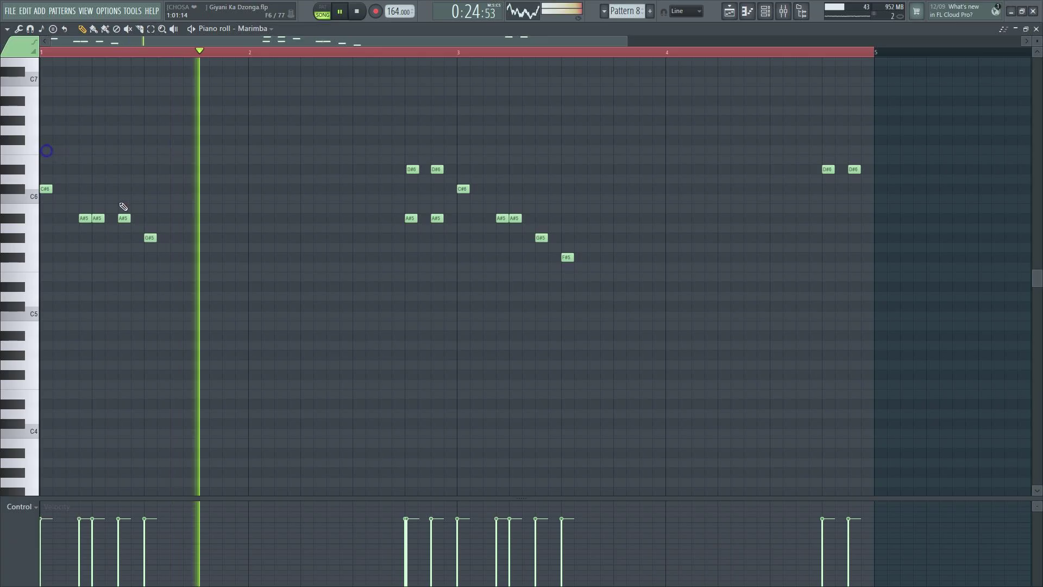
click(51, 238)
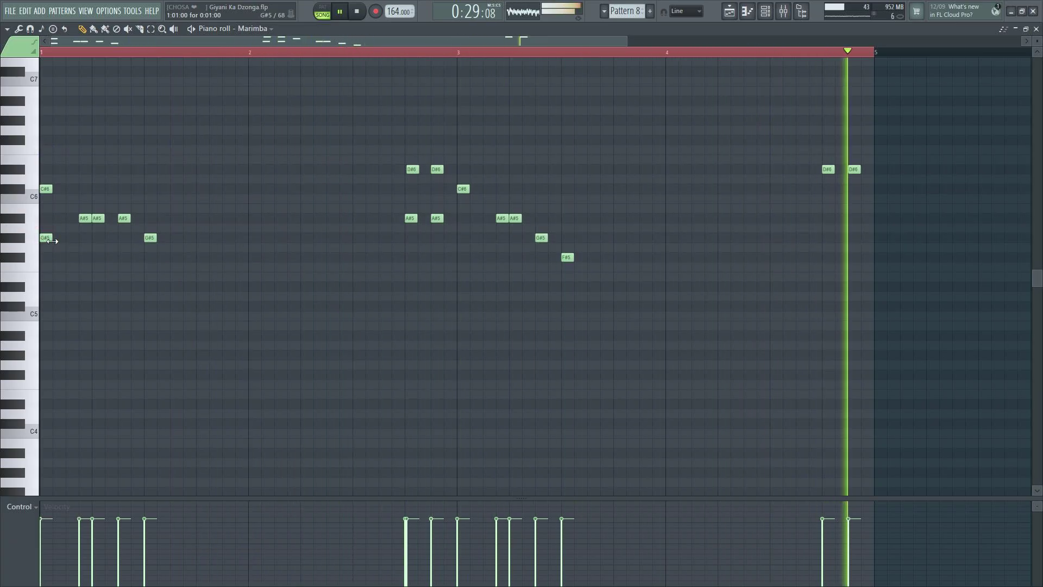
right_click(47, 238)
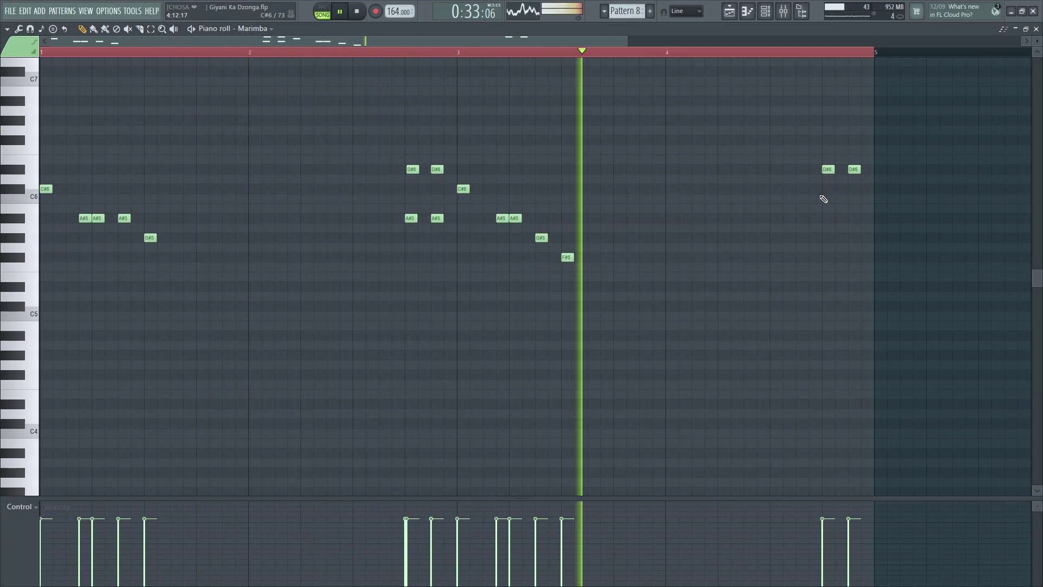
- Add two A#5 notes lined up under the D#6 pair at the end of bar 4
click(822, 218)
click(851, 218)
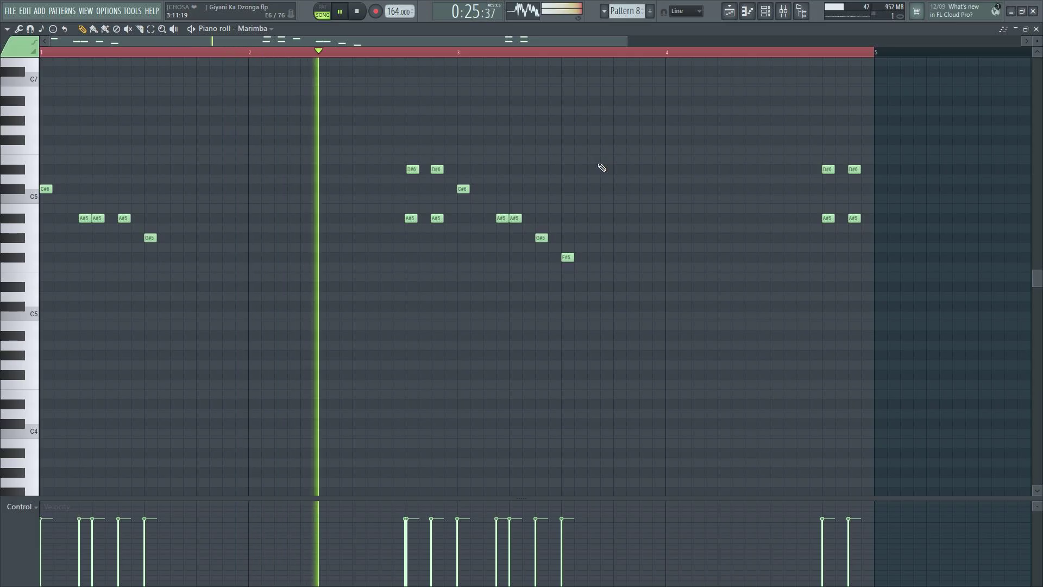
- Audition the whole Marimba part an octave lower and an octave higher, and return it to its original octave
key(ctrl+Down)
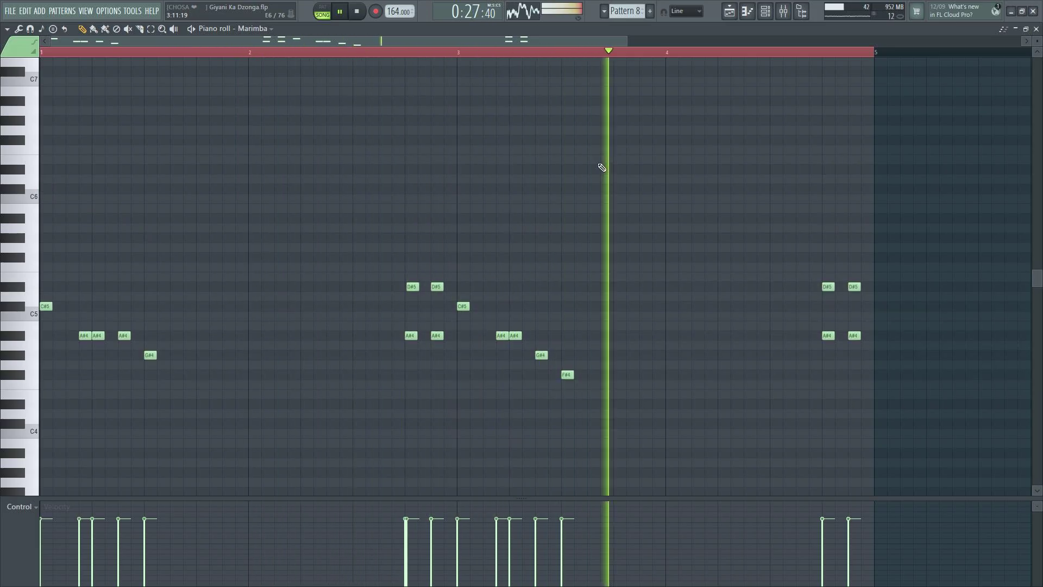
key(ctrl+Up)
key(ctrl+Up)
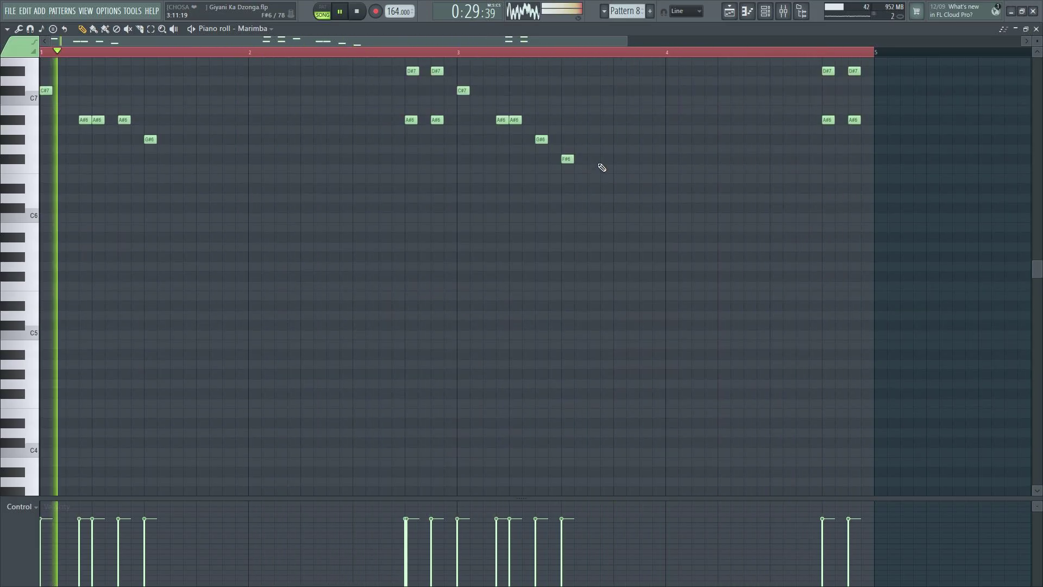
key(ctrl+Down)
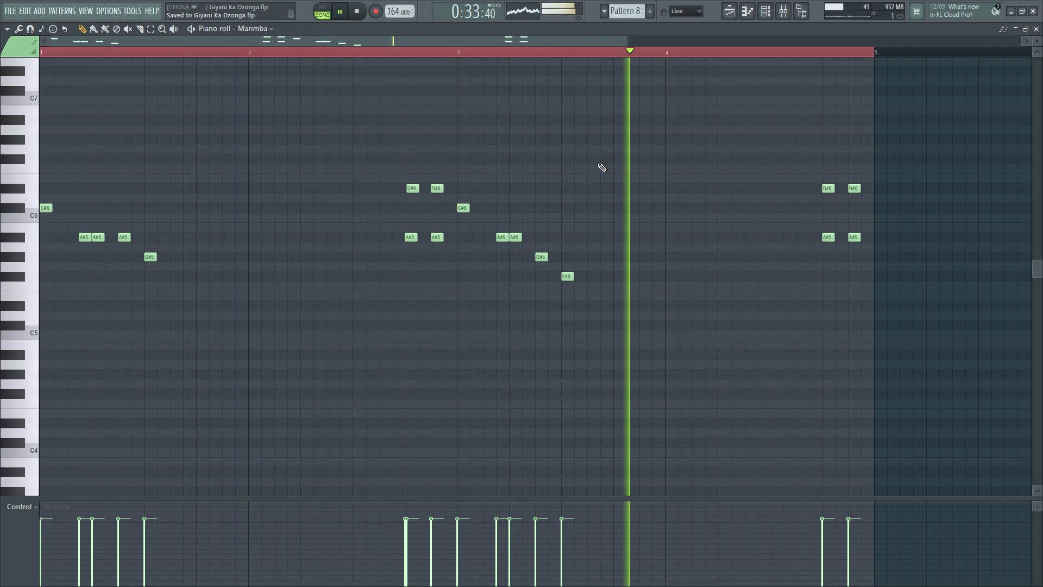
- Close the Marimba piano roll, mute the tri 2 channel and unmute the ghost channel
click(1033, 27)
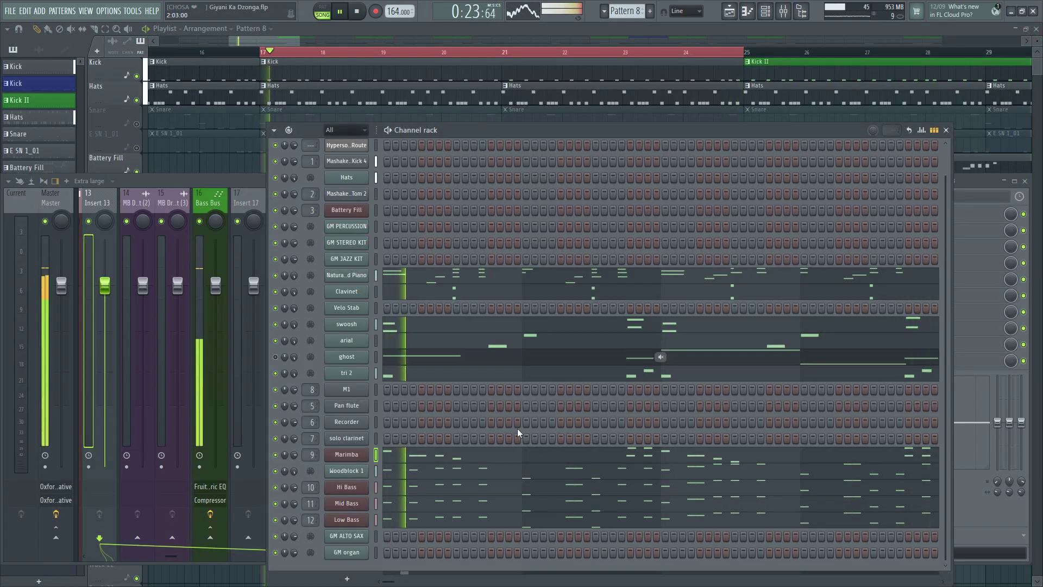
click(276, 372)
click(275, 356)
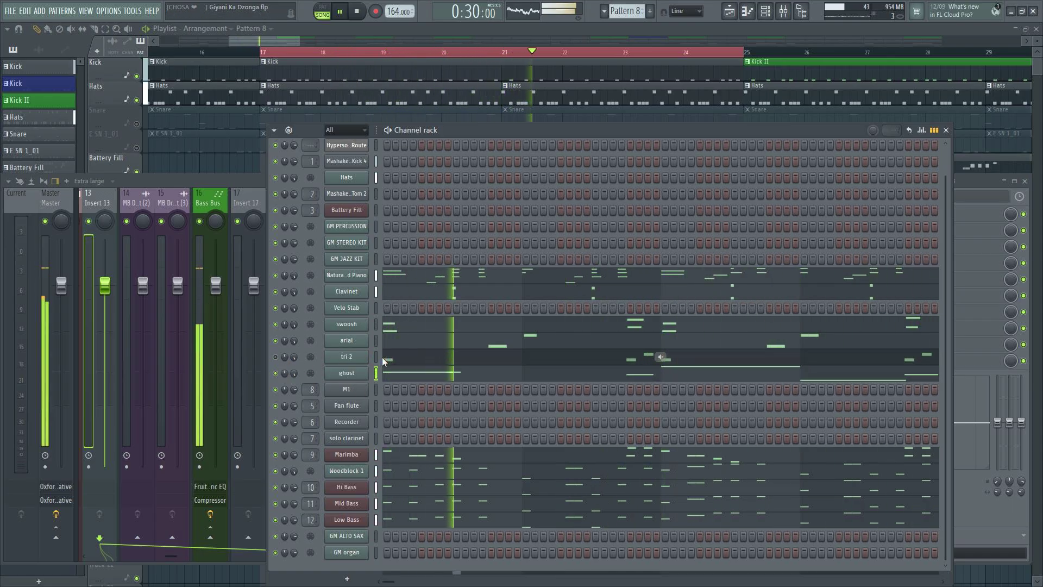
- Move the ghost channel down to the bottom of the channel rack, below GM organ
key(alt+Down)
key(alt+Down)
key(alt+Down)
key(alt+Down)
key(alt+Down)
key(alt+Down)
key(alt+Down)
key(alt+Down)
key(alt+Down)
key(alt+Down)
key(alt+Down)
key(alt+Down)
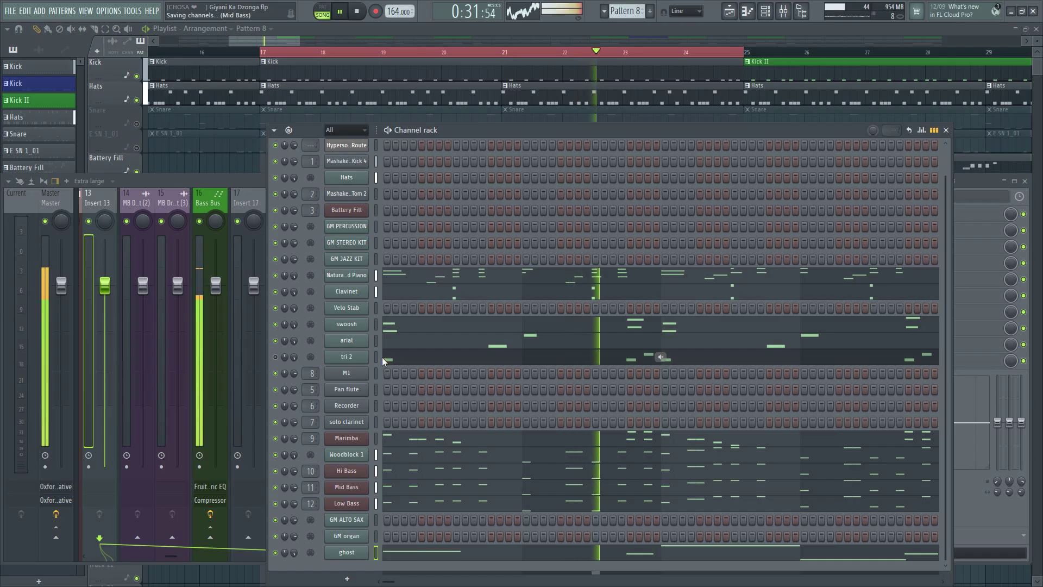
- Open the Hypersonic 2 Route instrument, select the Ghost Rave slot and expand the Electric Guitars Distorted patch category
scroll(384, 285, up, 2)
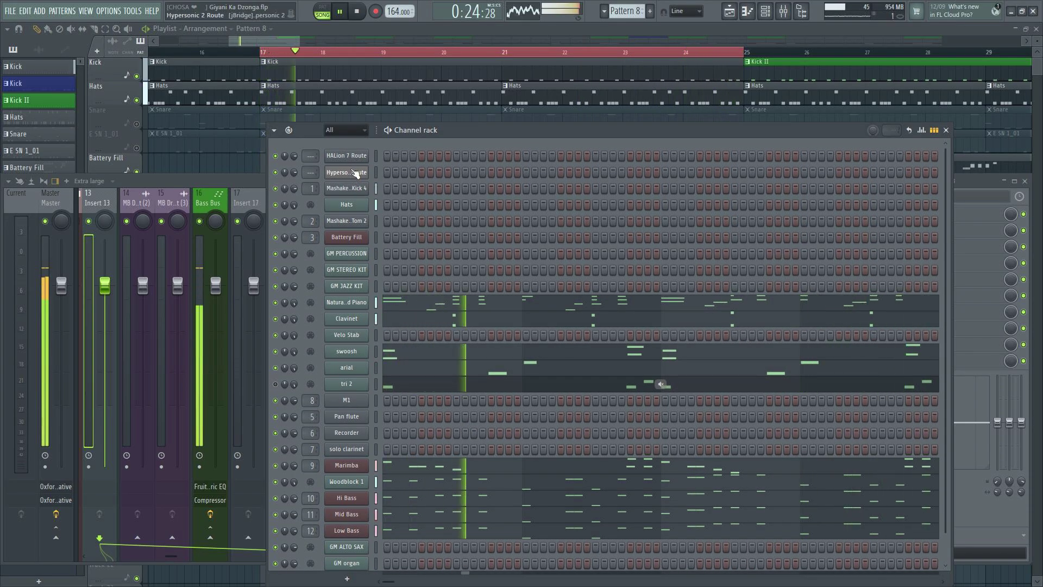
click(353, 174)
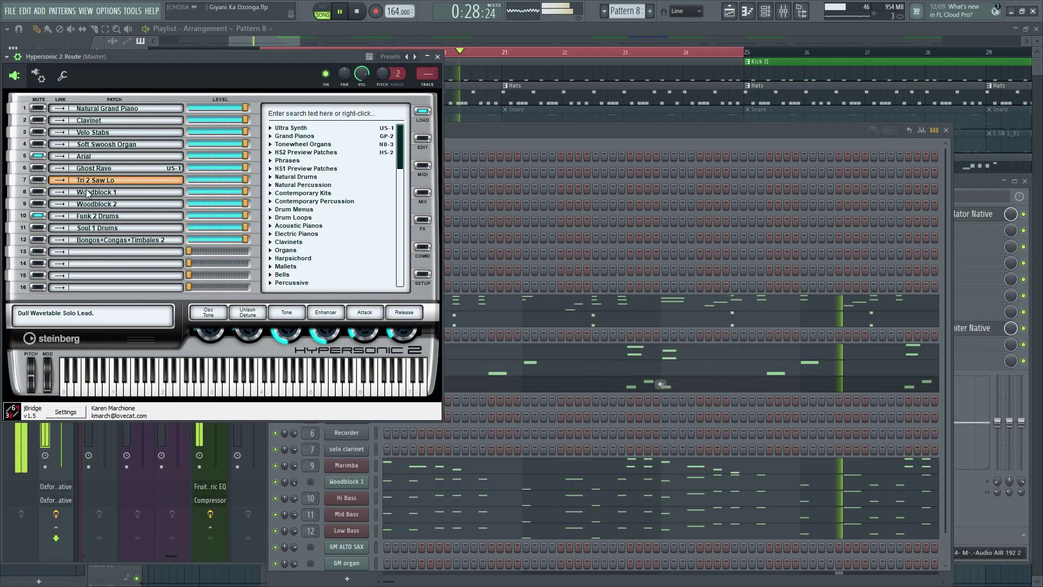
right_click(107, 172)
click(423, 113)
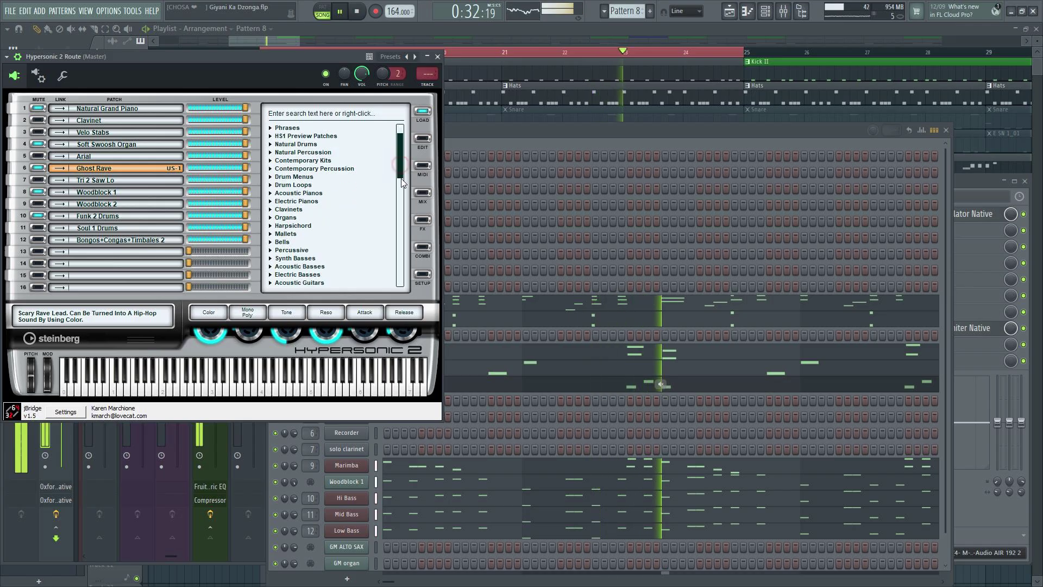
scroll(369, 190, down, 6)
click(337, 177)
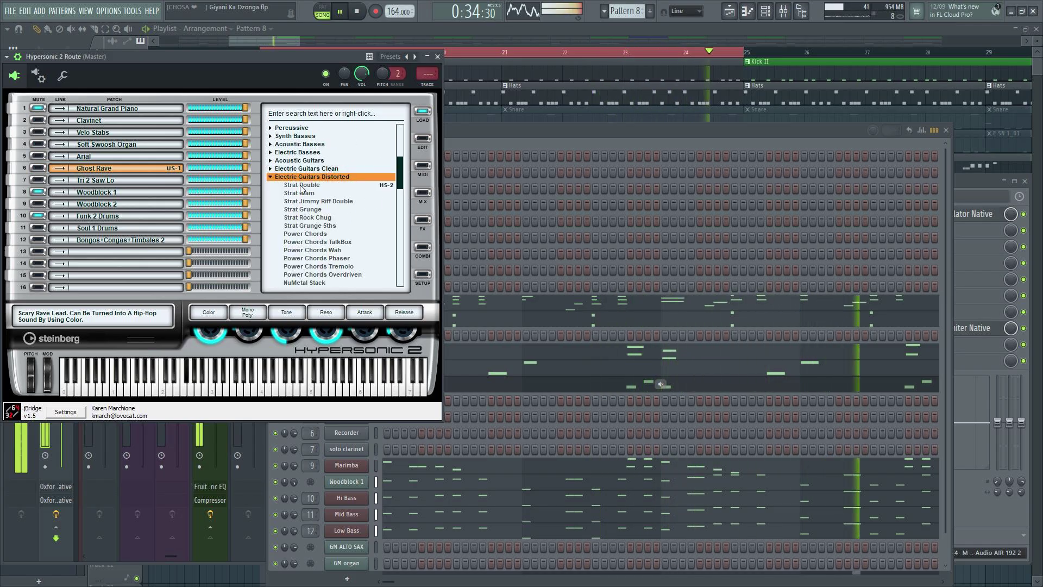
- Audition the Strat Double, NuMetal Stack, Lead Guitar Wah, Lead Guitar Talkbox, Power Chords Wah and Power Chords TalkBox patches in slot 6
click(302, 185)
drag(404, 179, 402, 186)
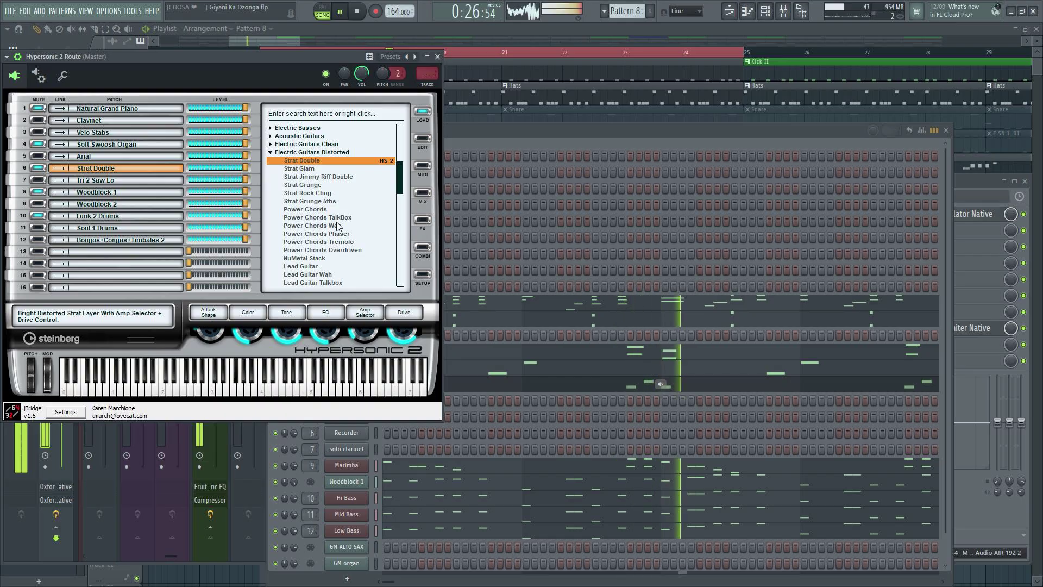
click(314, 260)
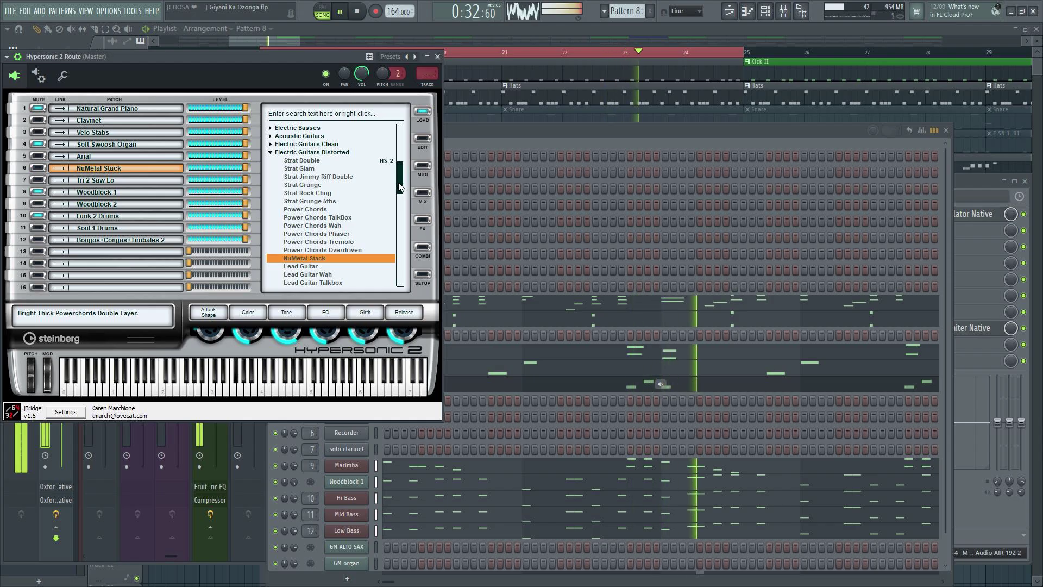
drag(400, 186, 388, 209)
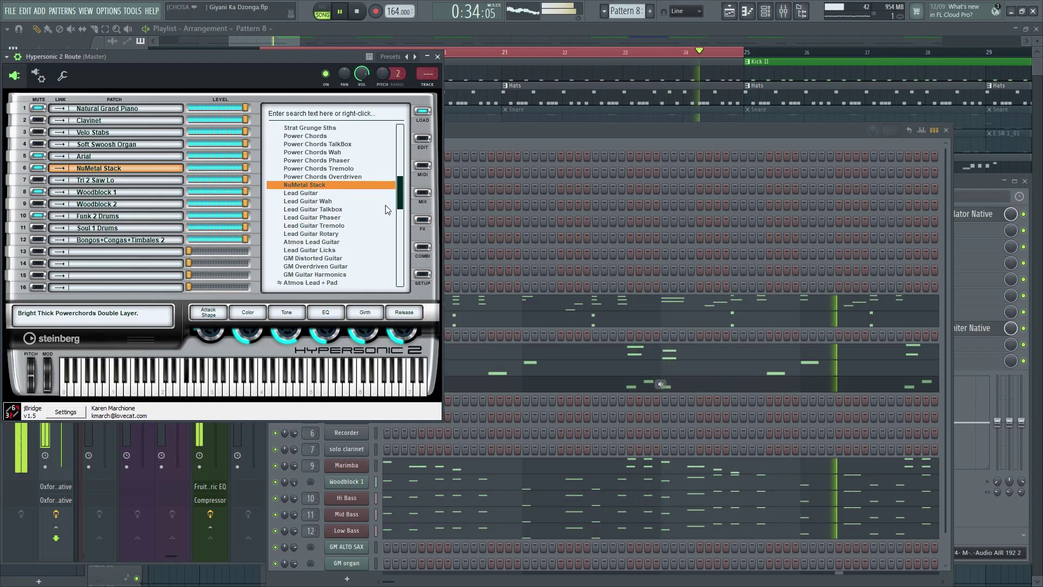
click(329, 202)
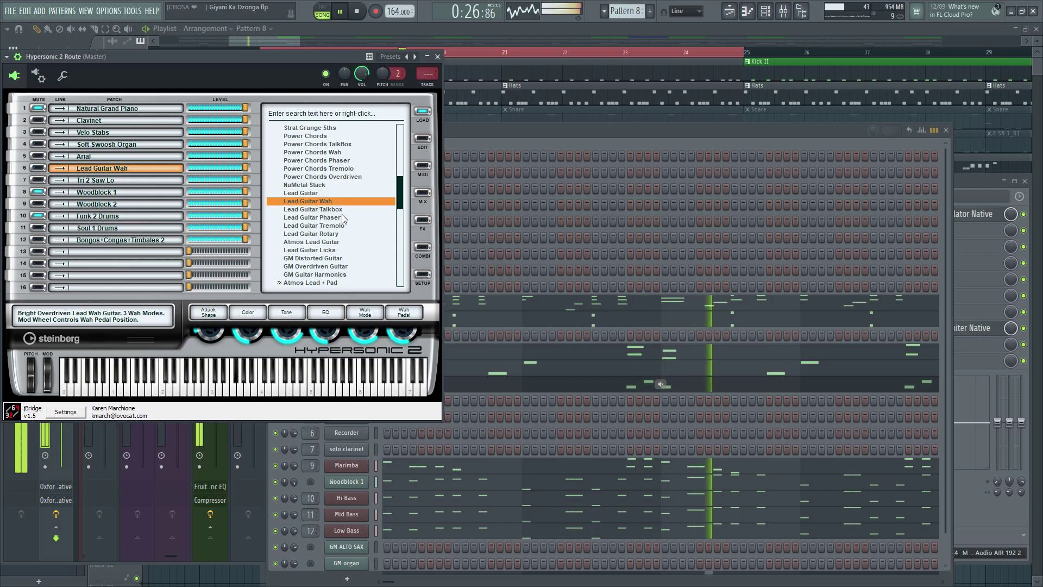
click(331, 210)
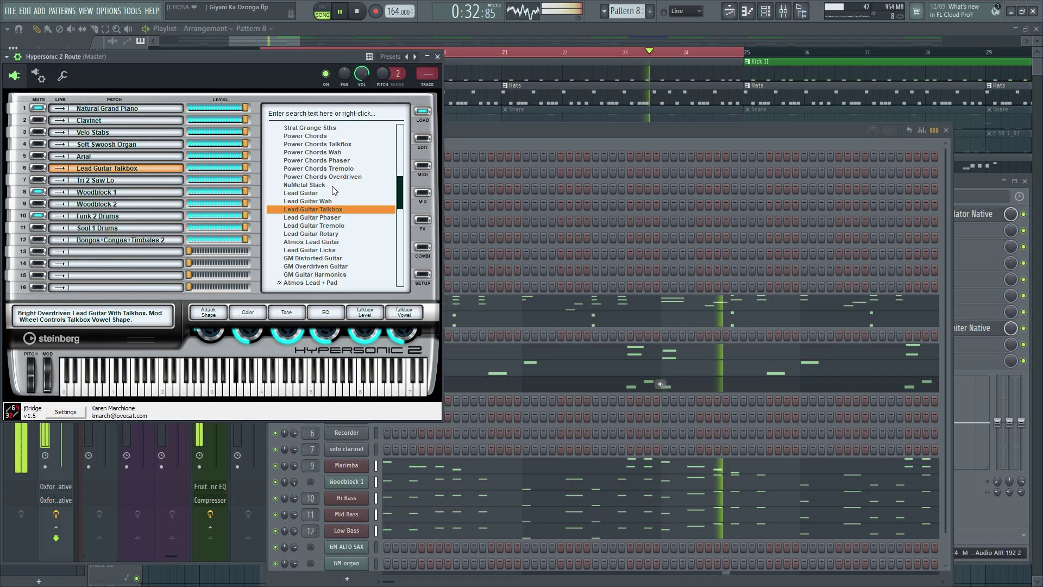
click(341, 152)
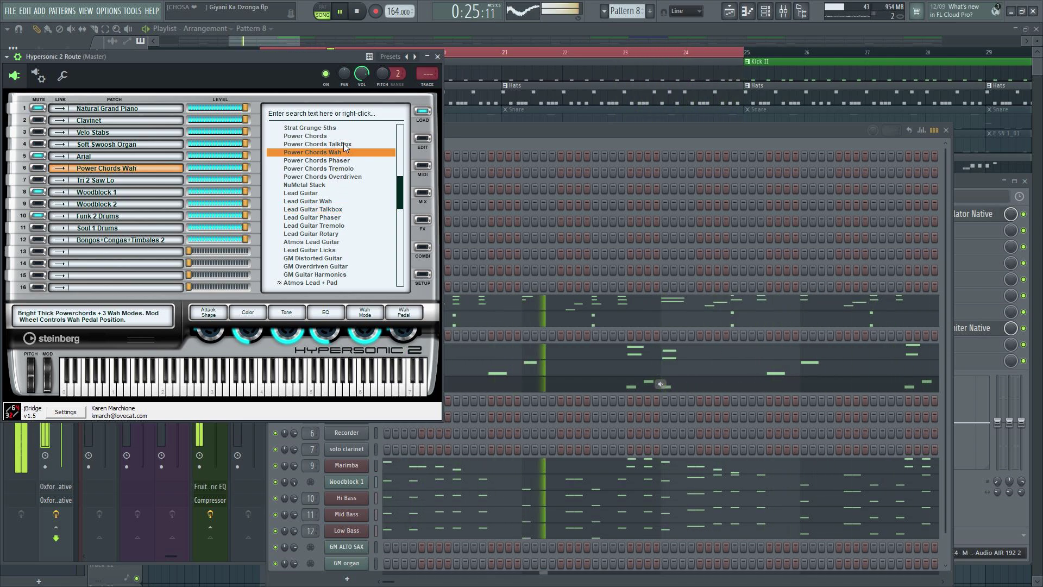
click(344, 145)
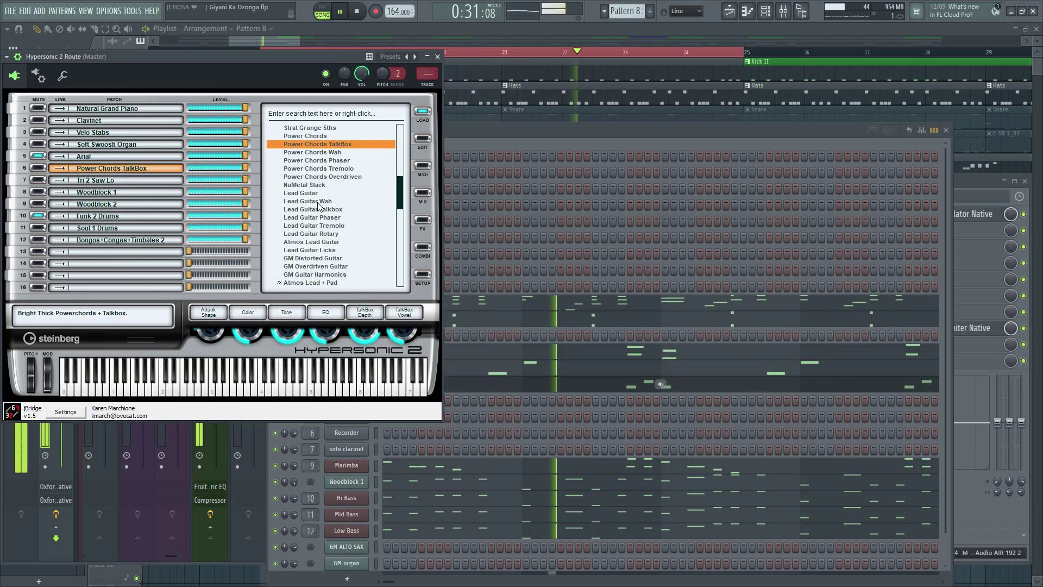
- Load the NuMetal Stack patch into slot 6 and close the instrument window
click(323, 186)
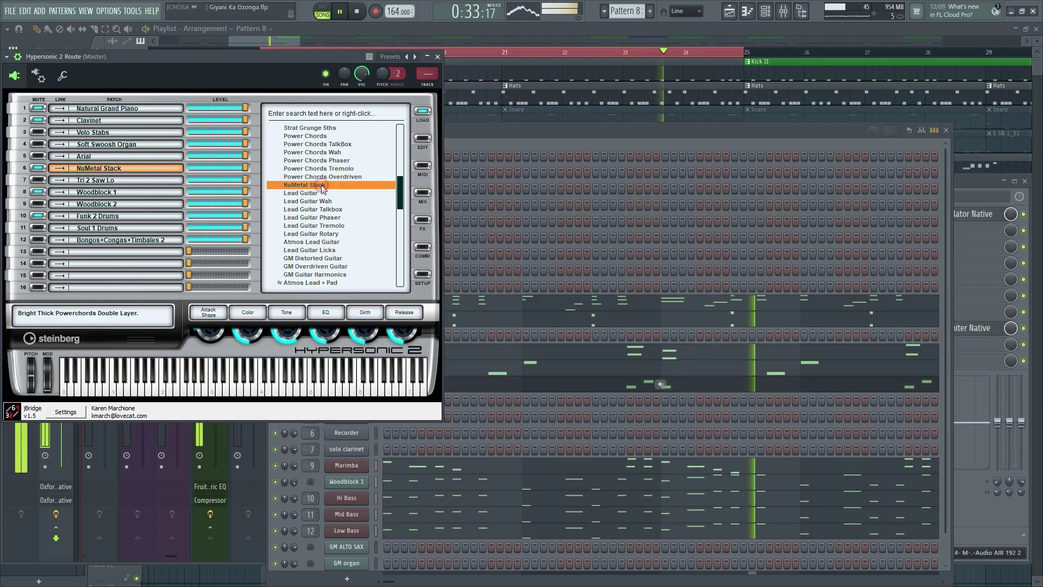
click(437, 56)
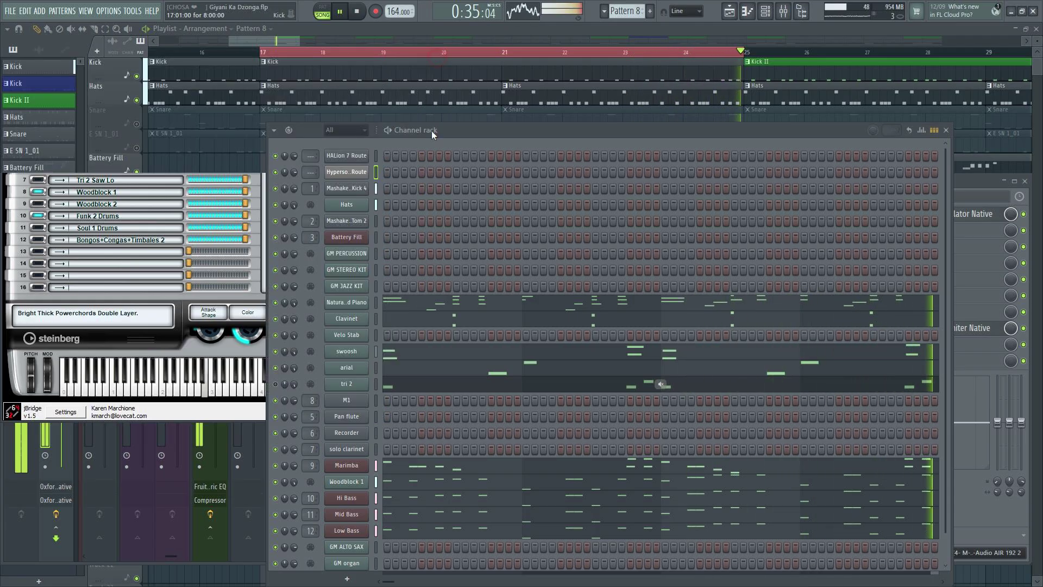
- Rename the ghost channel as "Nu metal"
scroll(612, 500, down, 2)
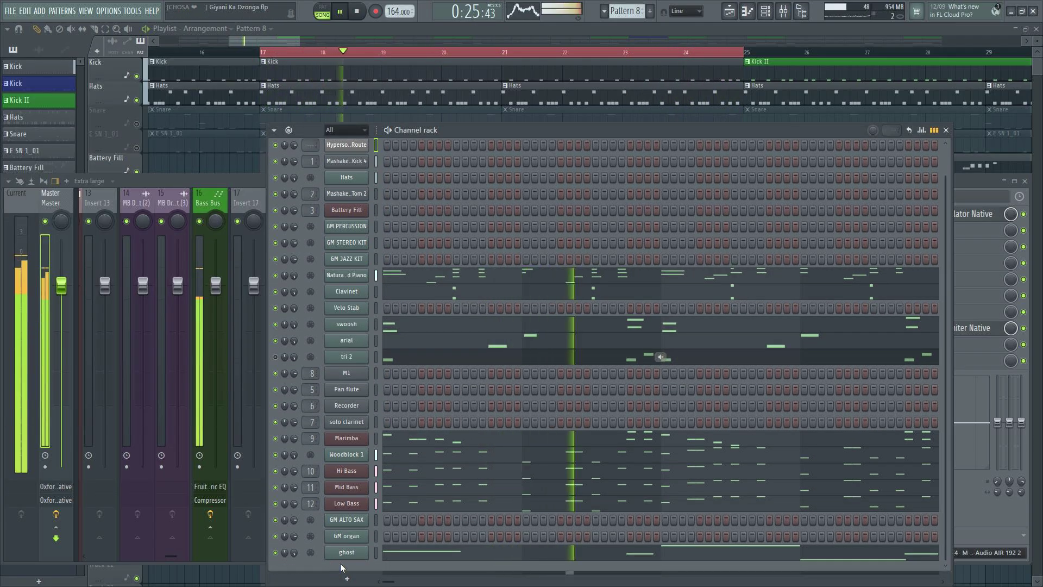
right_click(293, 555)
key(Escape)
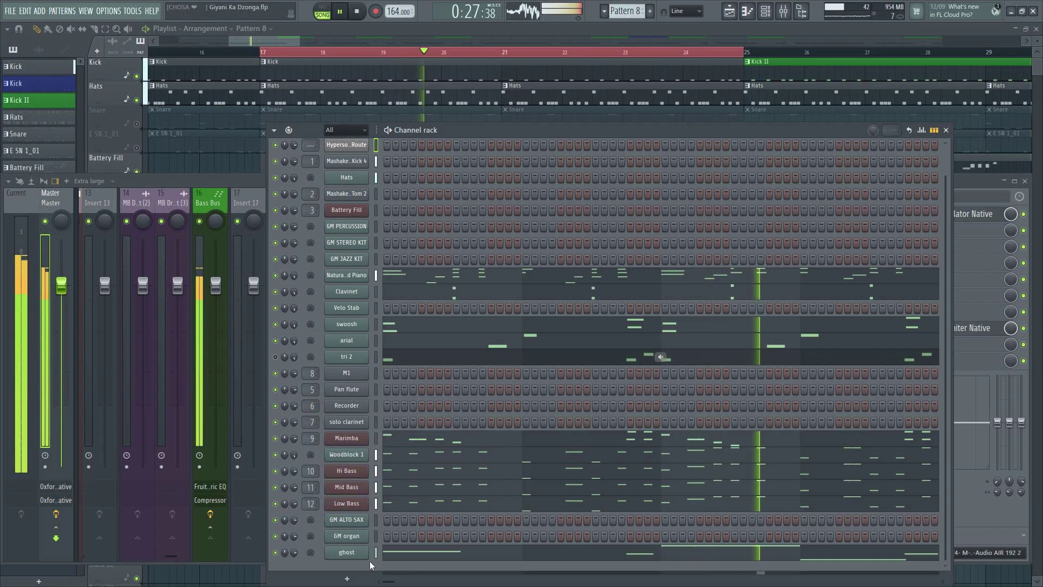
right_click(367, 556)
click(411, 446)
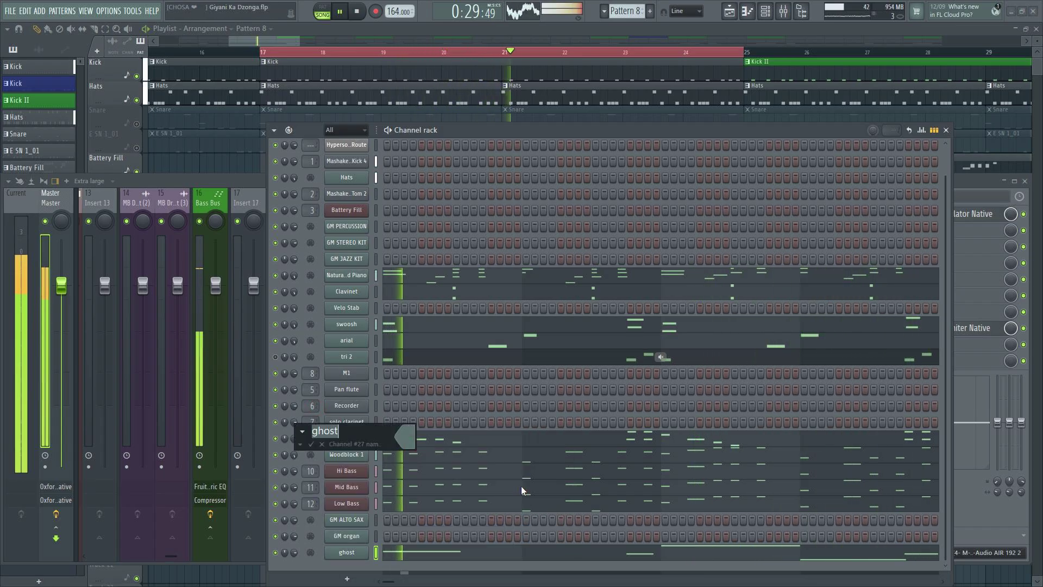
text(Nu )
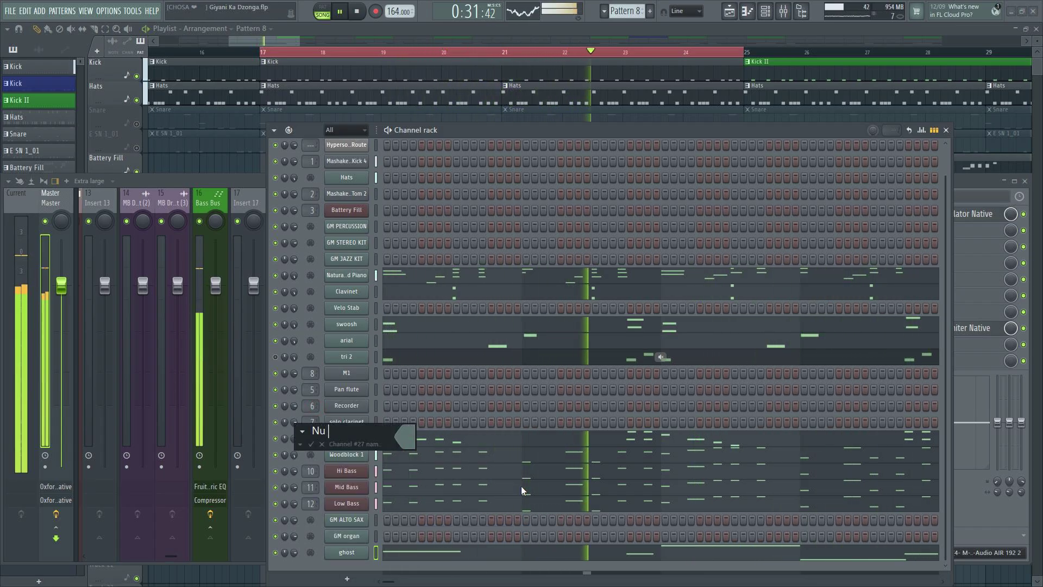
text(metal)
key(Return)
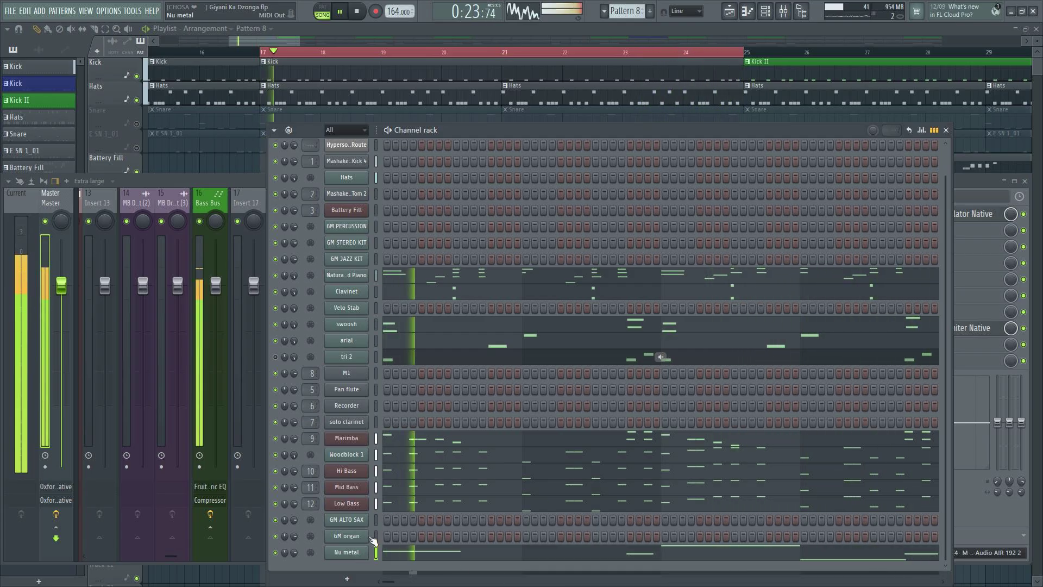
- Reset the panning of the Agogo 2 and Agogo 1 mixer tracks
key(F9)
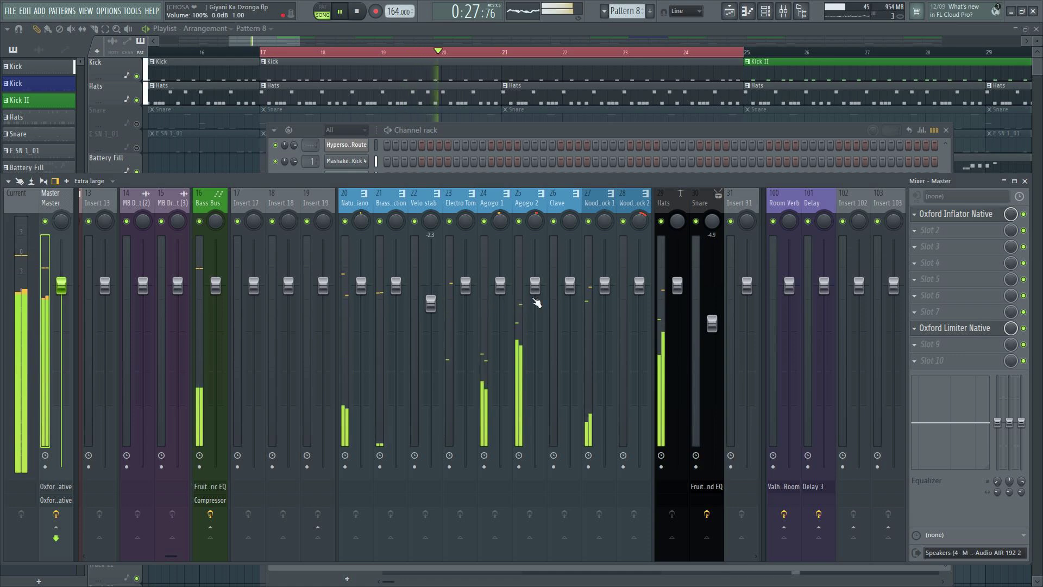
right_click(536, 232)
click(563, 258)
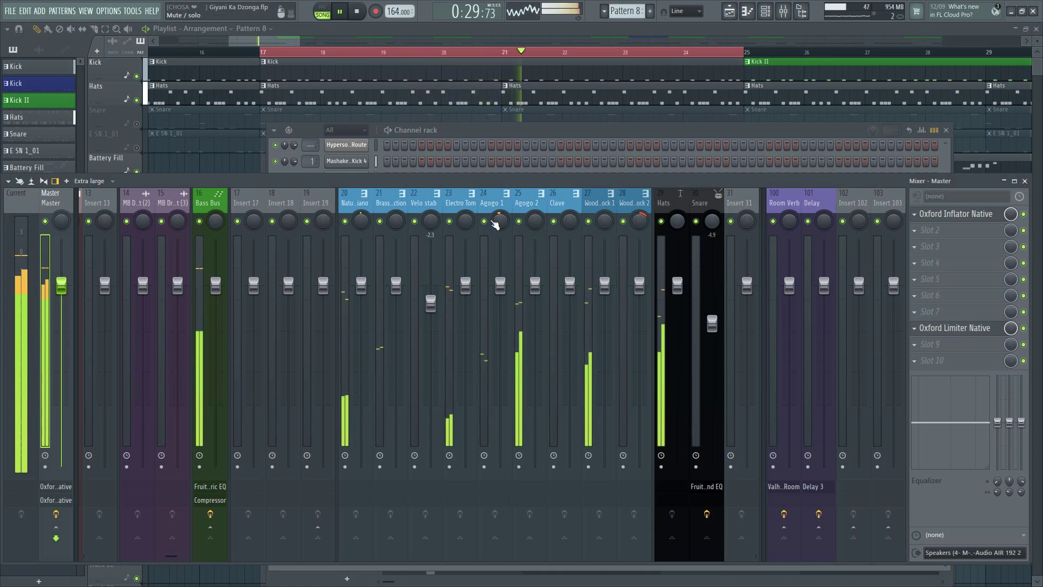
right_click(495, 220)
click(522, 246)
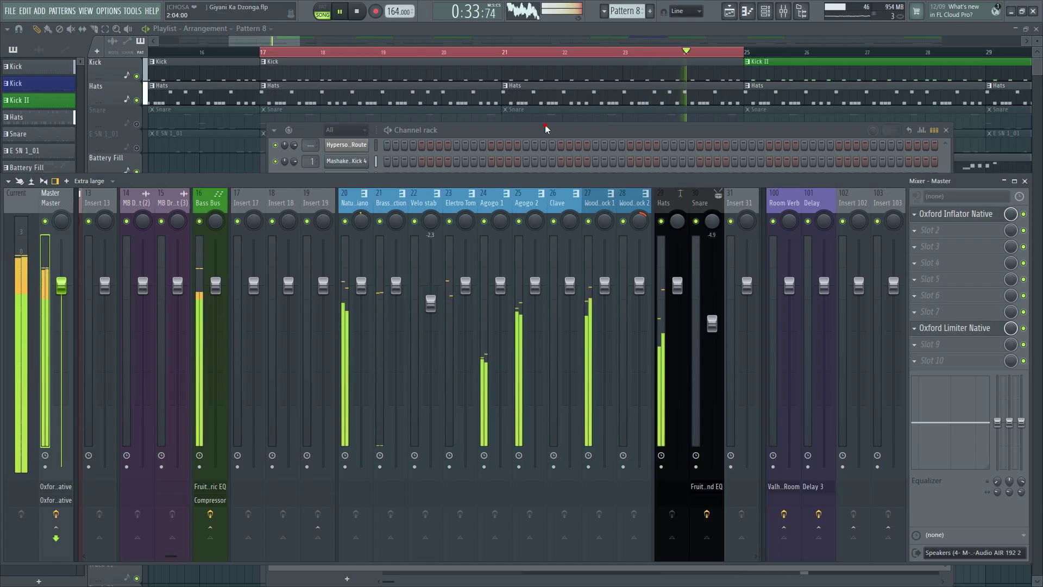
- Mute the Nu metal channel and record a short GM organ phrase of F#6, D#6 and C#6 in bar 4 with the Everything option
click(266, 570)
click(275, 553)
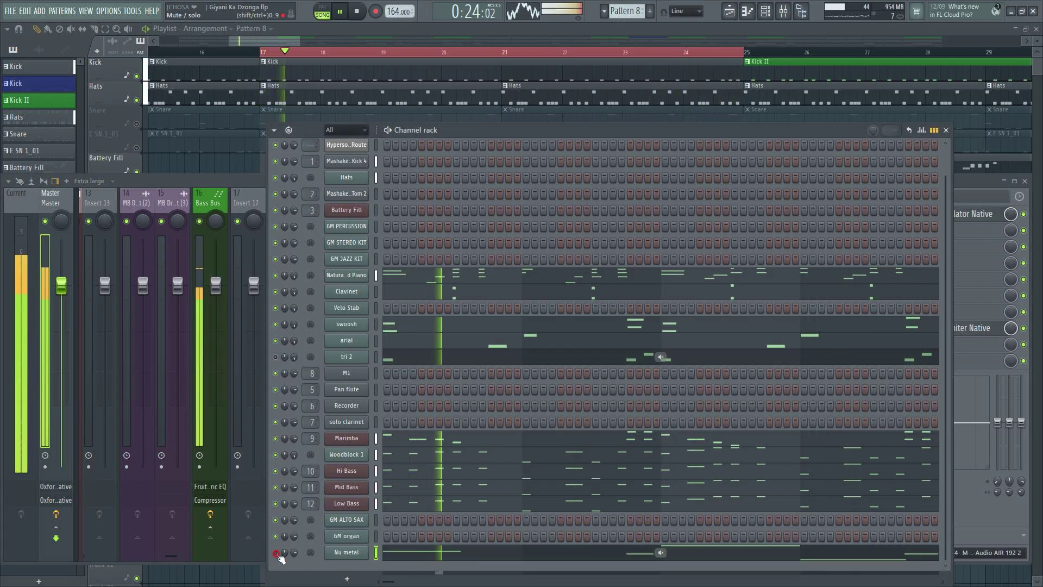
click(374, 536)
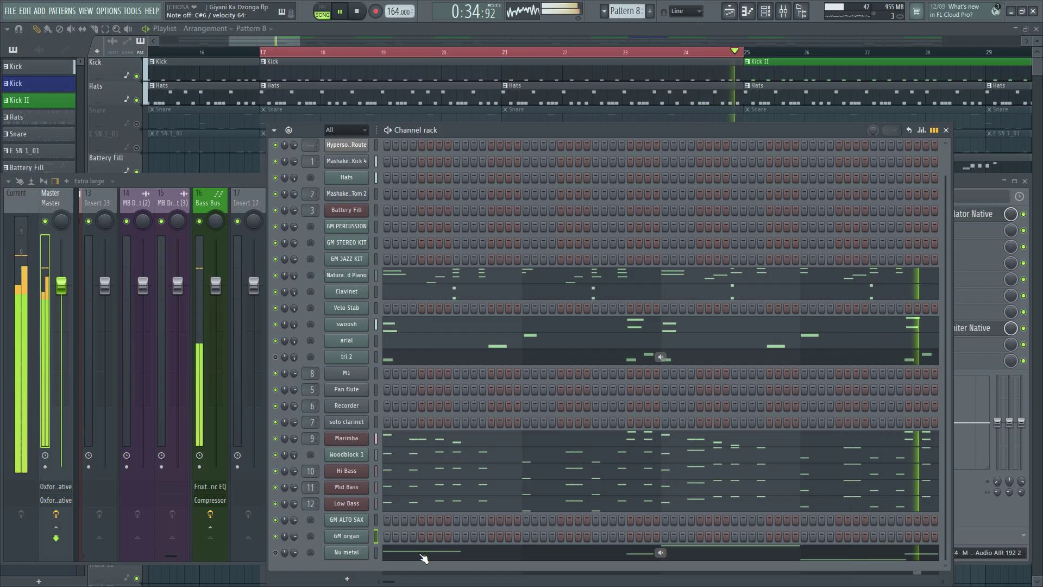
key(r)
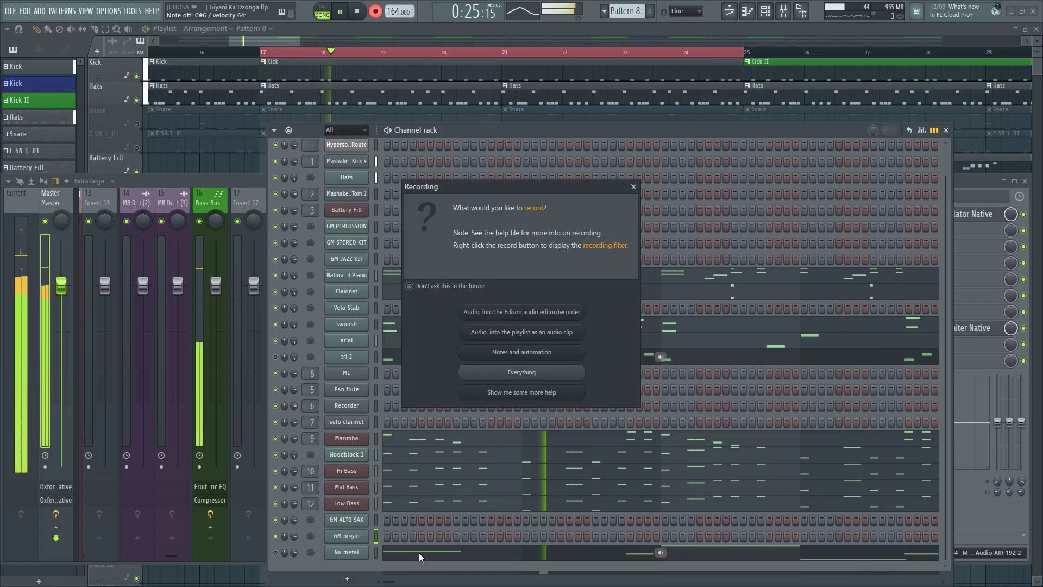
key(Return)
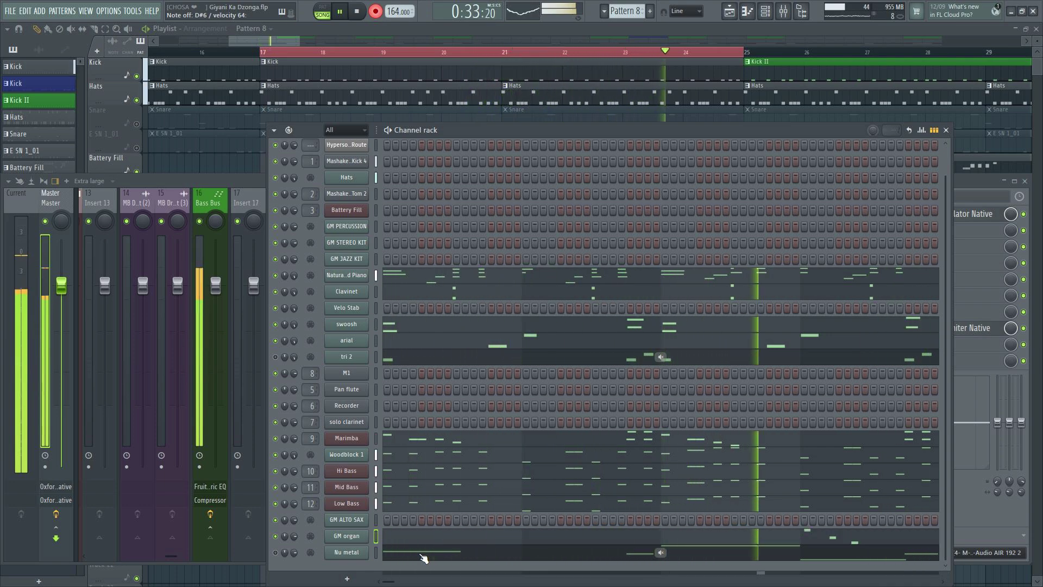
- Delete the C#6 note in bar 4 of the GM organ part and quantize the remaining notes with the Default template
click(488, 537)
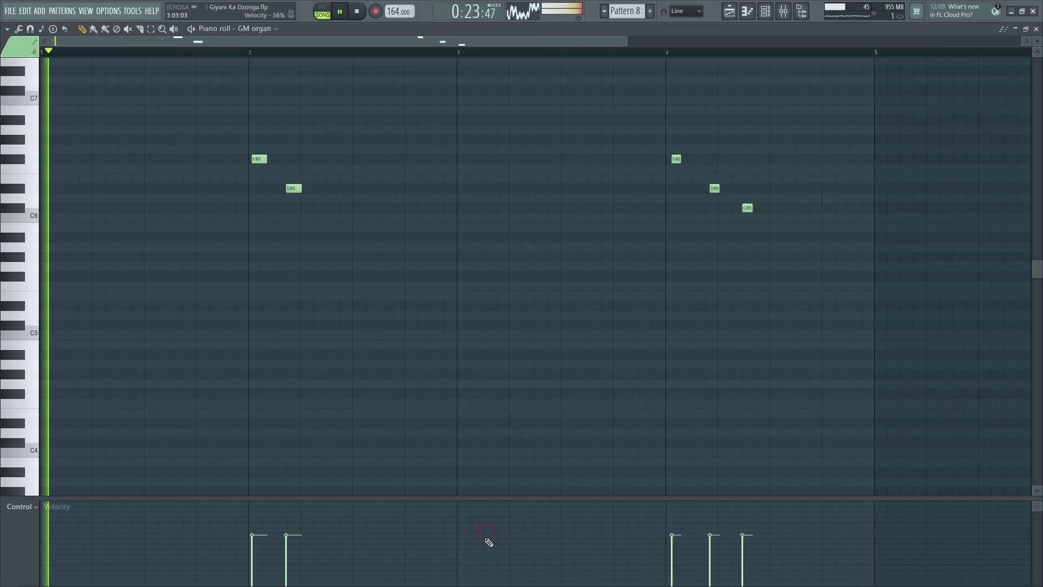
right_click(748, 208)
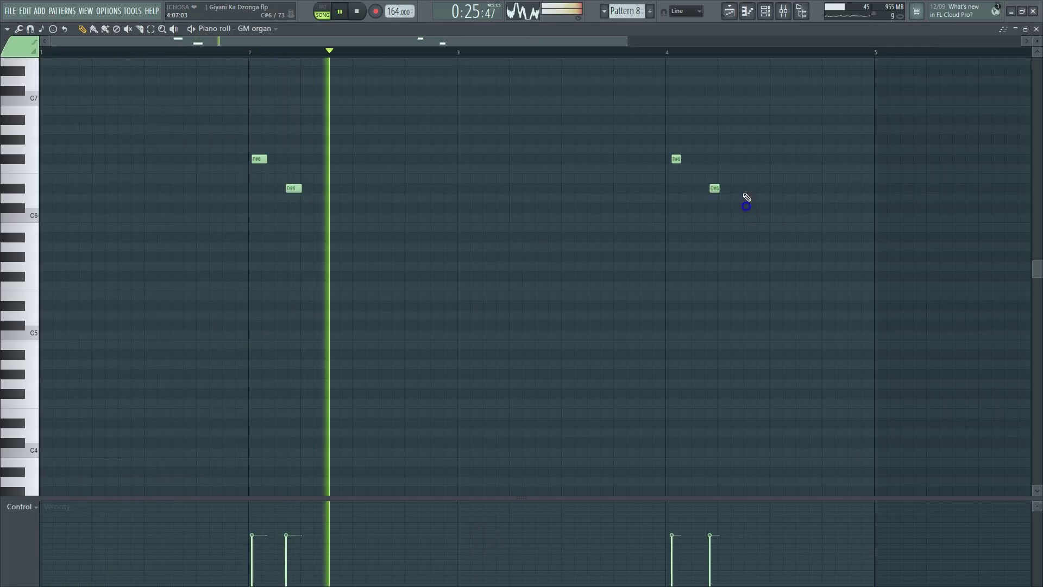
key(alt+q)
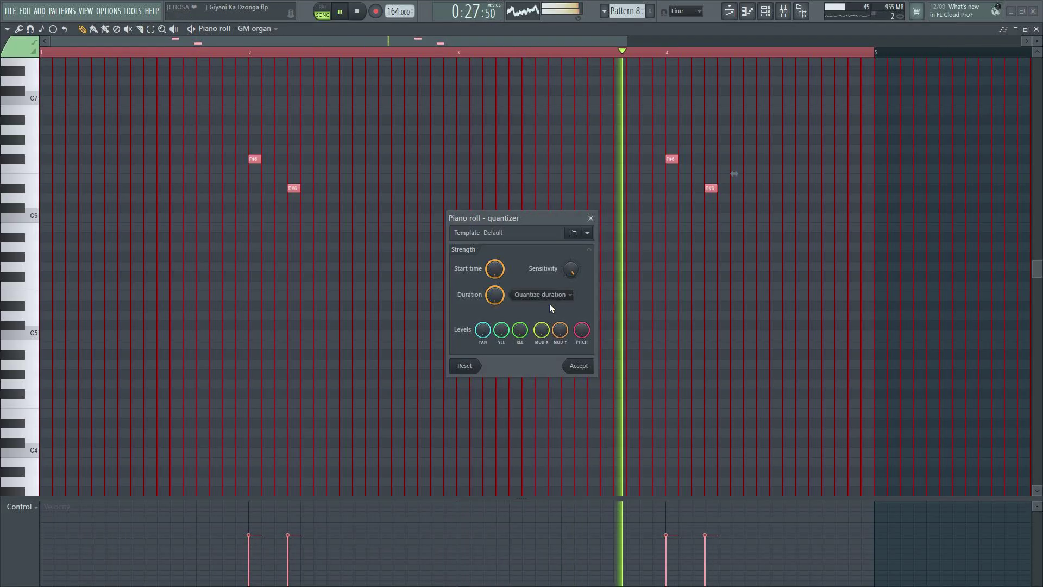
click(579, 366)
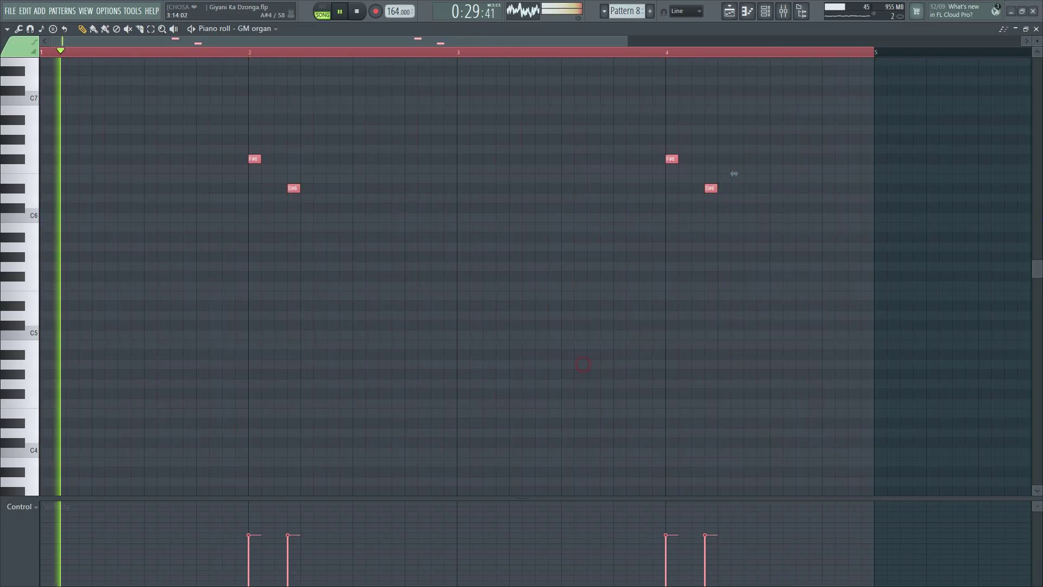
key(F7)
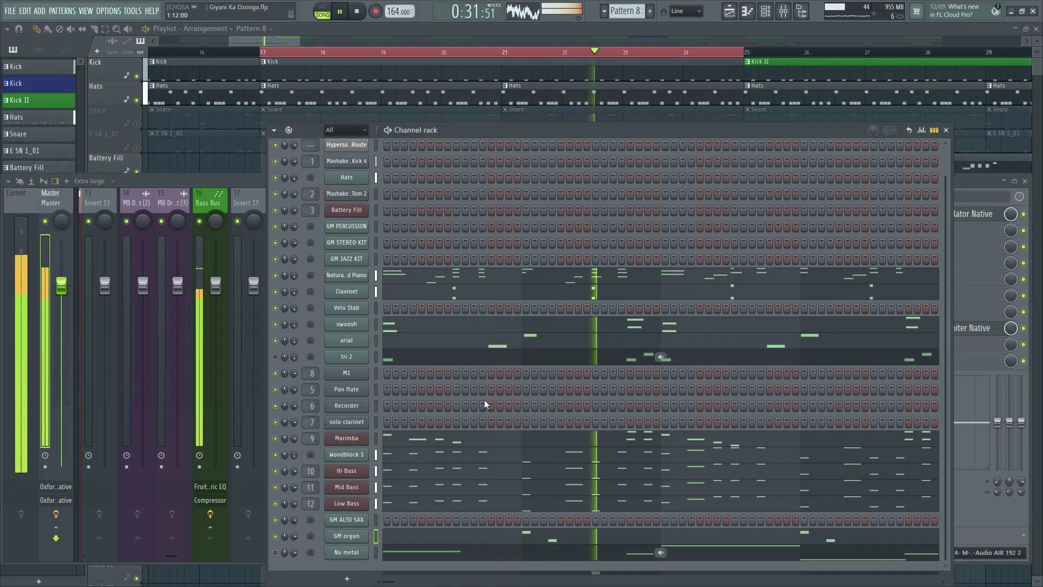
- Record a sustained F#6 and C#6 chord at bar 4 on the Velo Stab channel, capturing everything
click(376, 389)
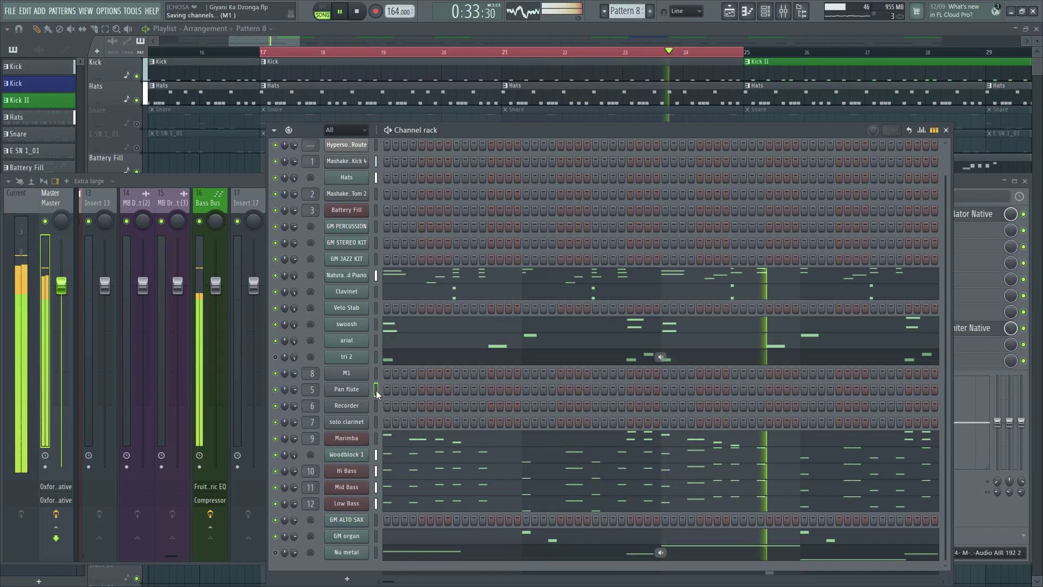
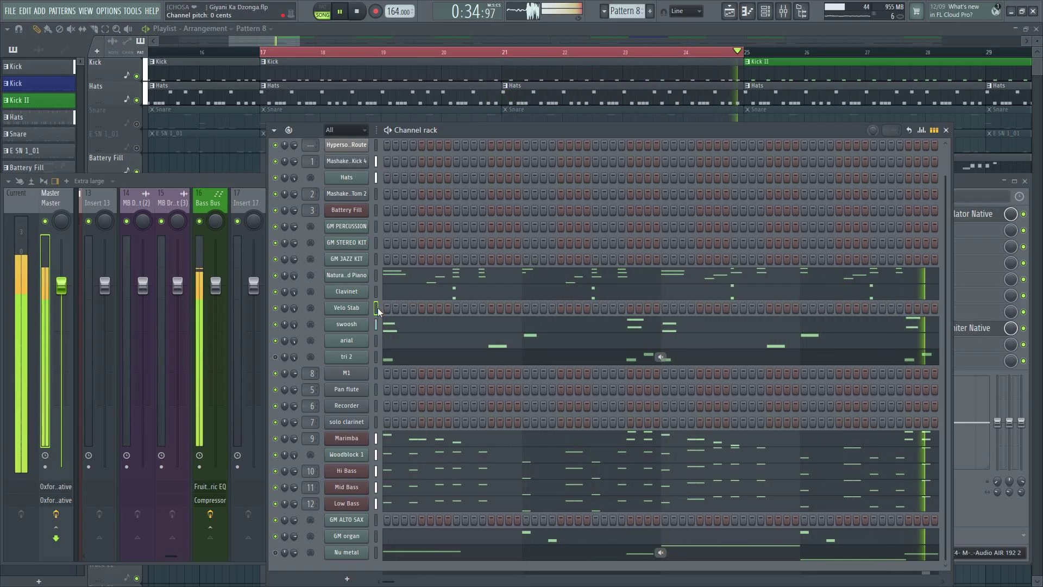
key(r)
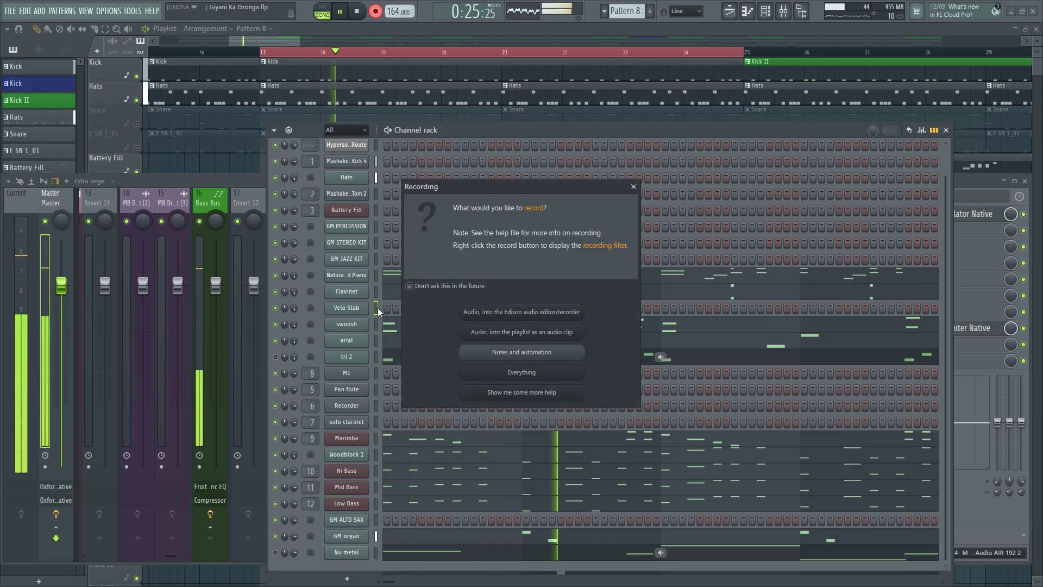
key(Down)
key(Return)
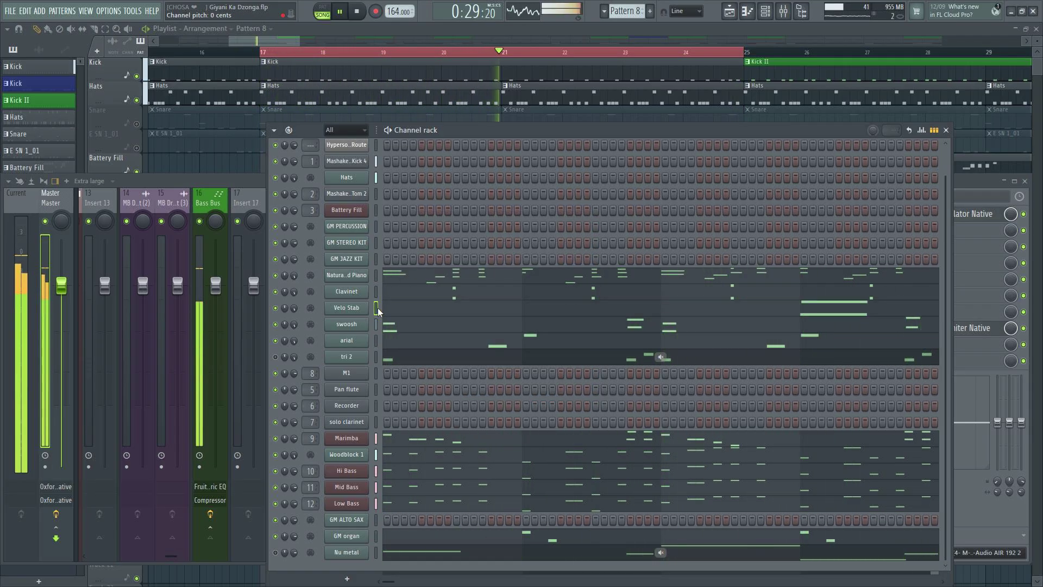
- Review the recorded Velo Stab chord in the piano roll and mute the Velo Stab channel
click(756, 308)
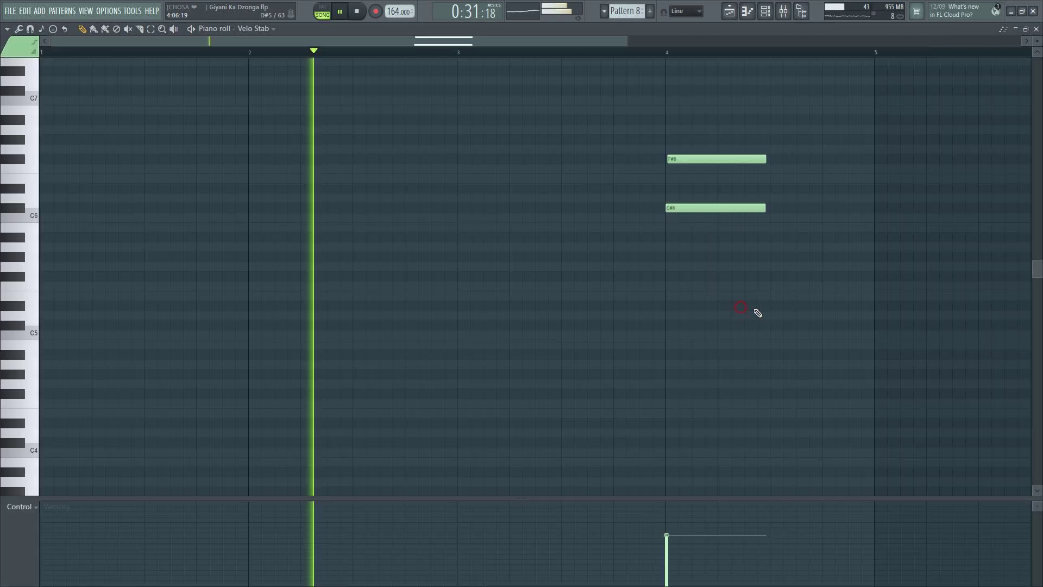
click(1036, 29)
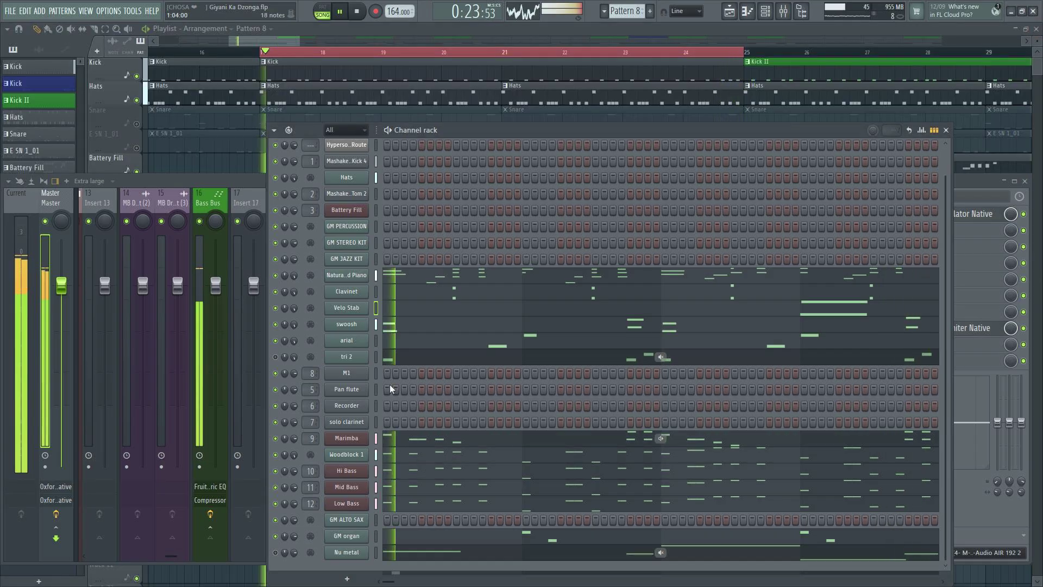
click(275, 307)
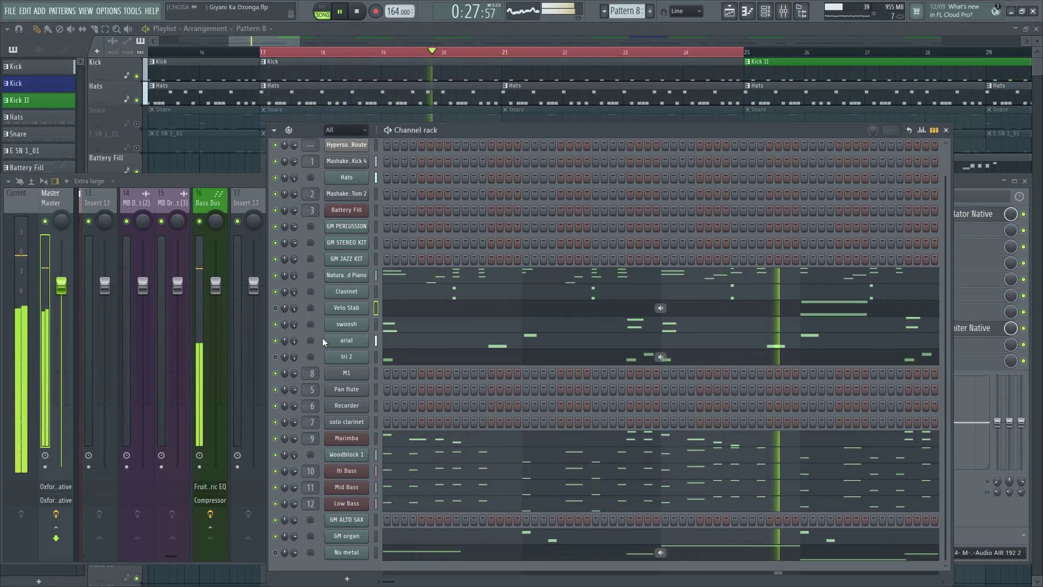
- Delete the Recorder and solo clarinet channels
drag(375, 407, 377, 423)
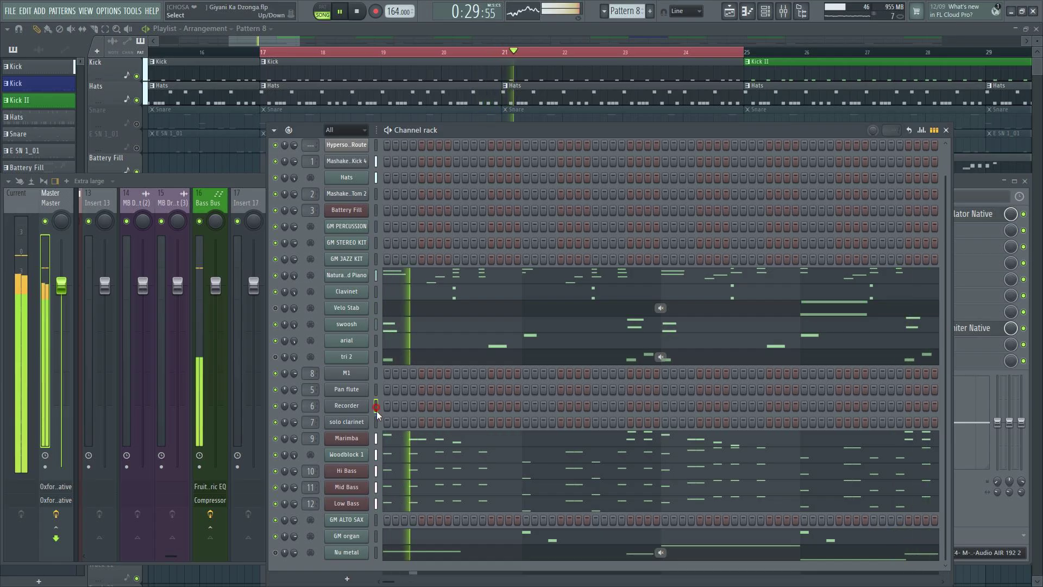
key(alt+Delete)
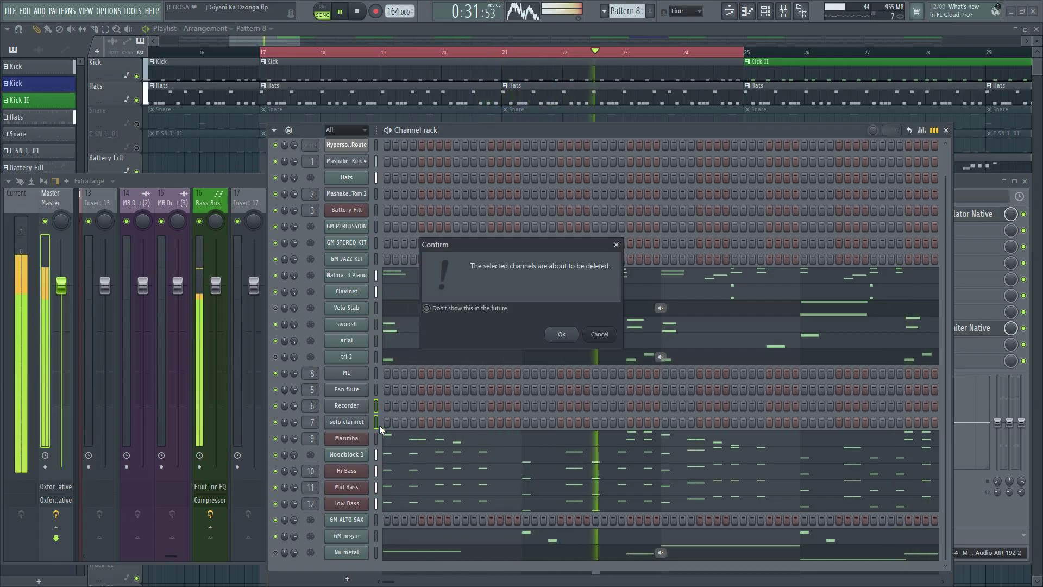
key(Return)
- Record a chordal melody across bars 1 to 4 on the GM ALTO SAX channel with the Everything option
click(375, 515)
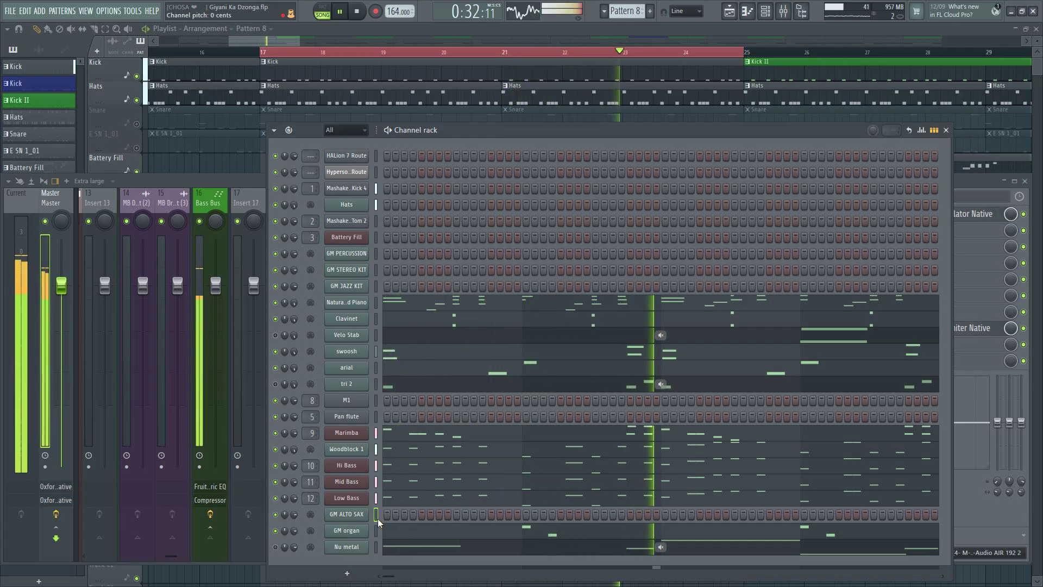
key(r)
key(Down)
key(Down)
key(Down)
key(Return)
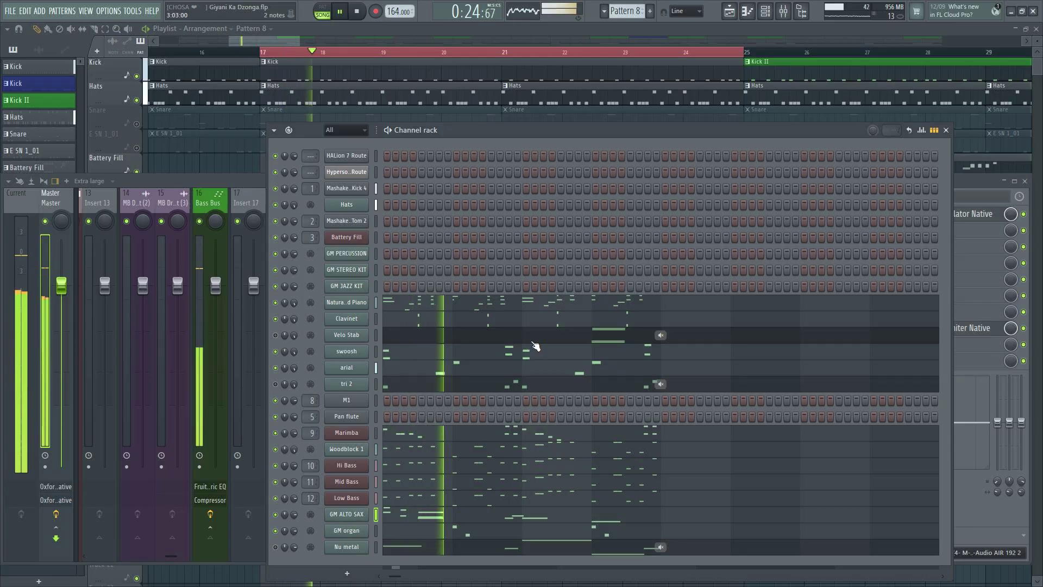
- Delete the clashing D5 note from the bar 1 chord of the GM ALTO SAX part
click(406, 515)
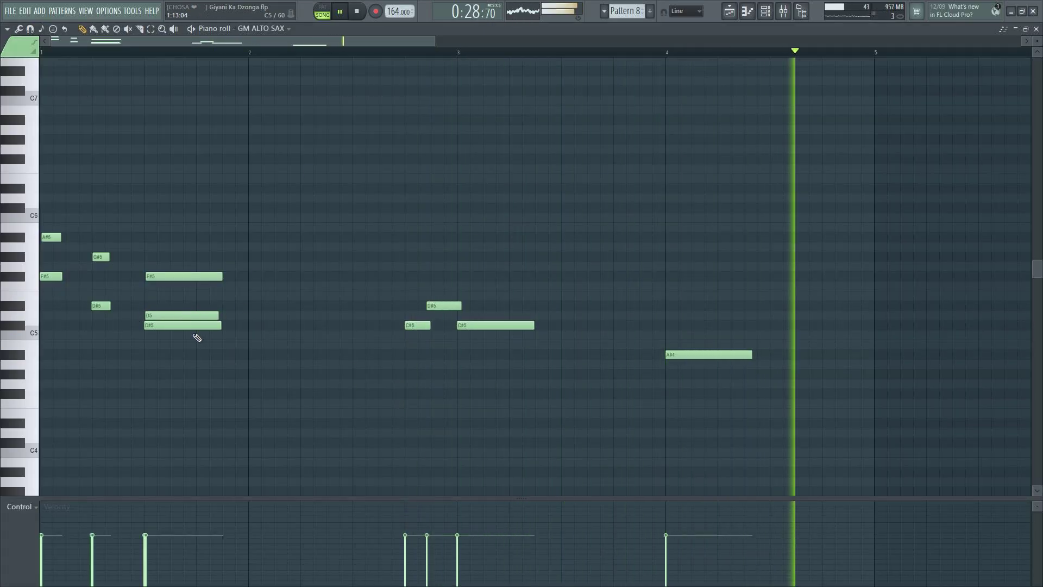
right_click(180, 315)
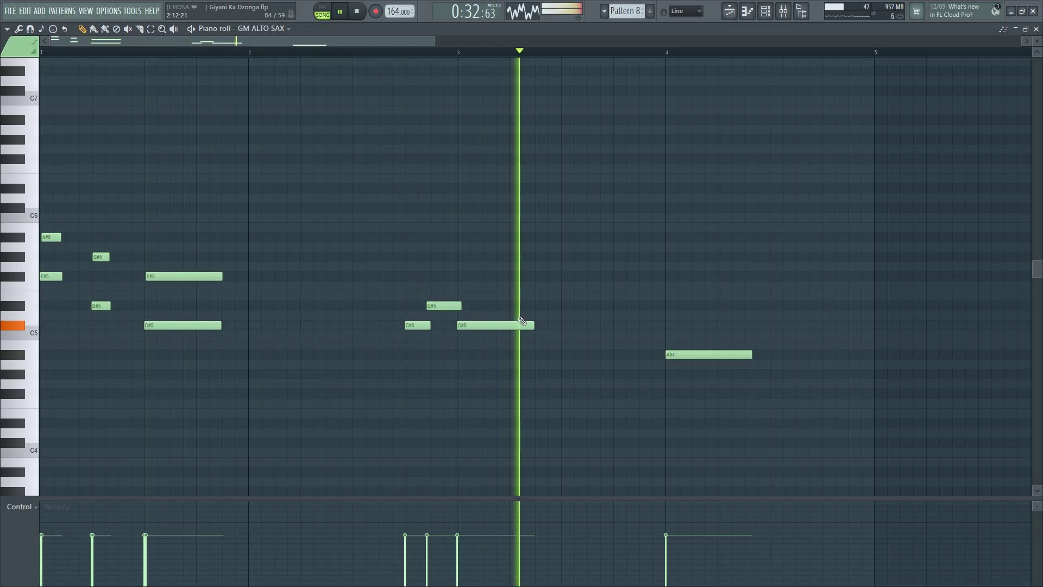
click(1036, 29)
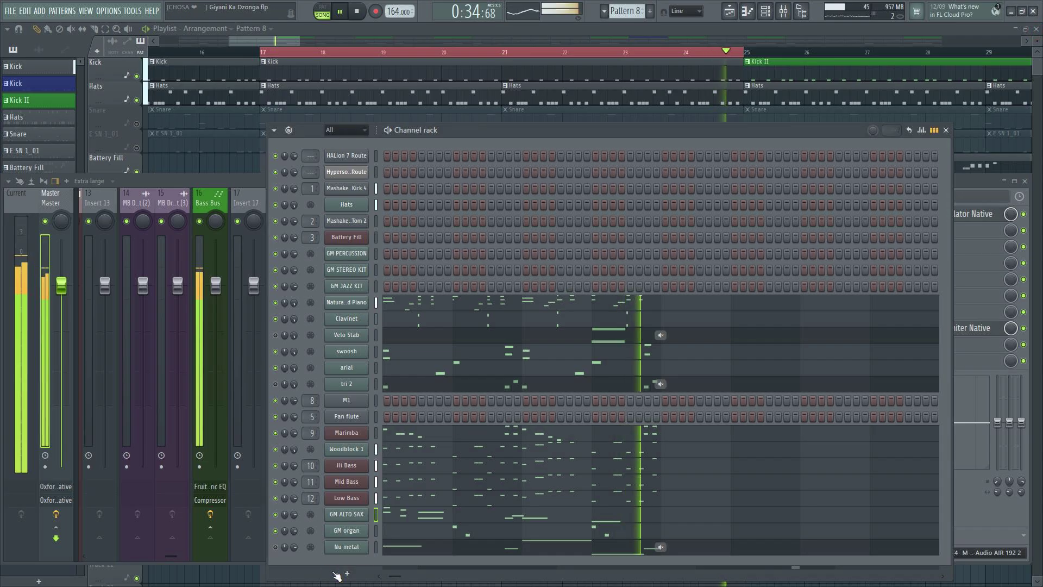
- Delete the GM ALTO SAX channel
right_click(354, 514)
click(414, 559)
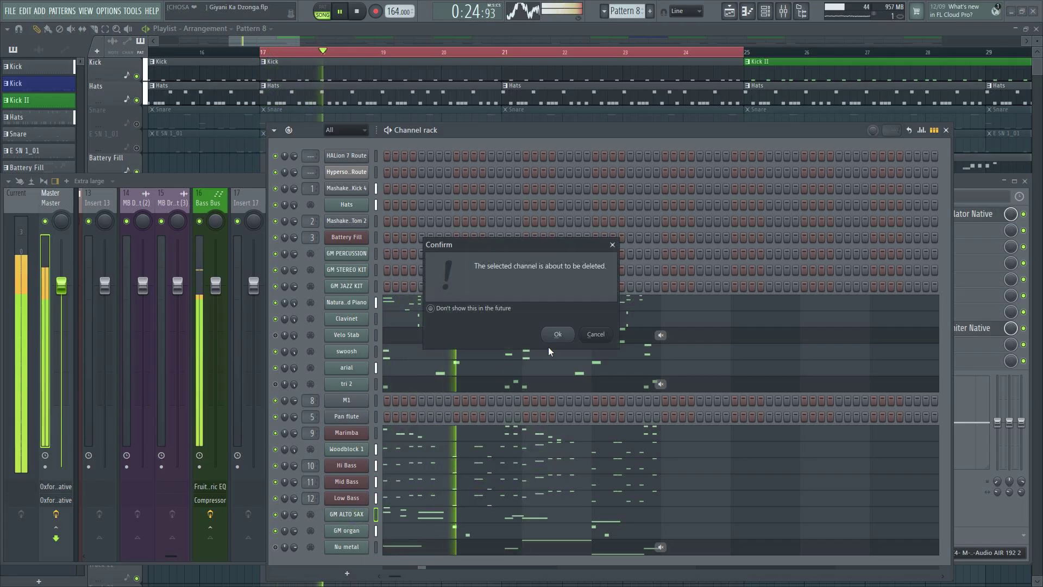
click(550, 331)
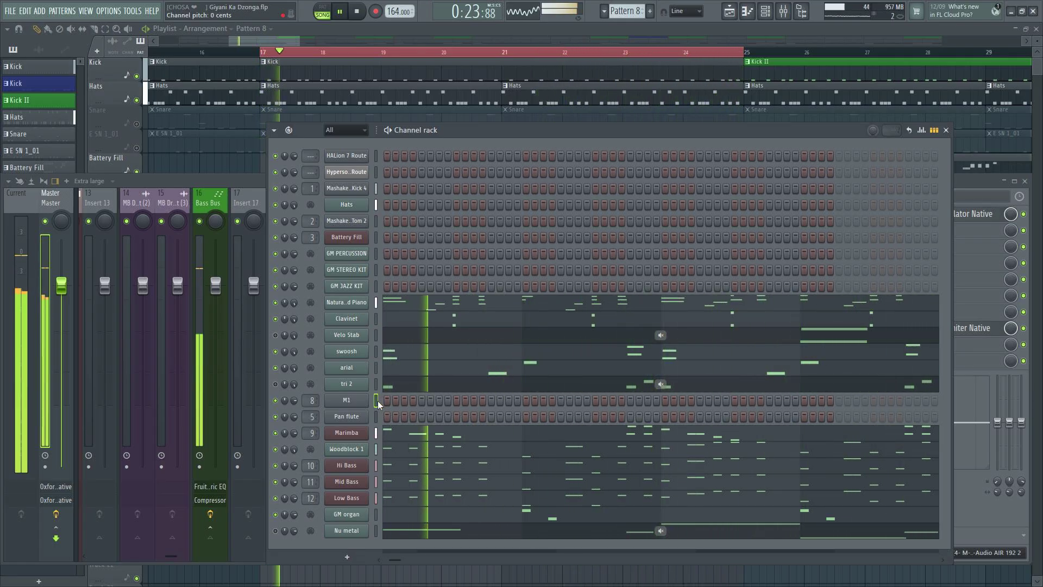
- Record a C#6, D#6, C#6 phrase leading into bar 4 on the M1 channel and review it in the piano roll
key(r)
key(Escape)
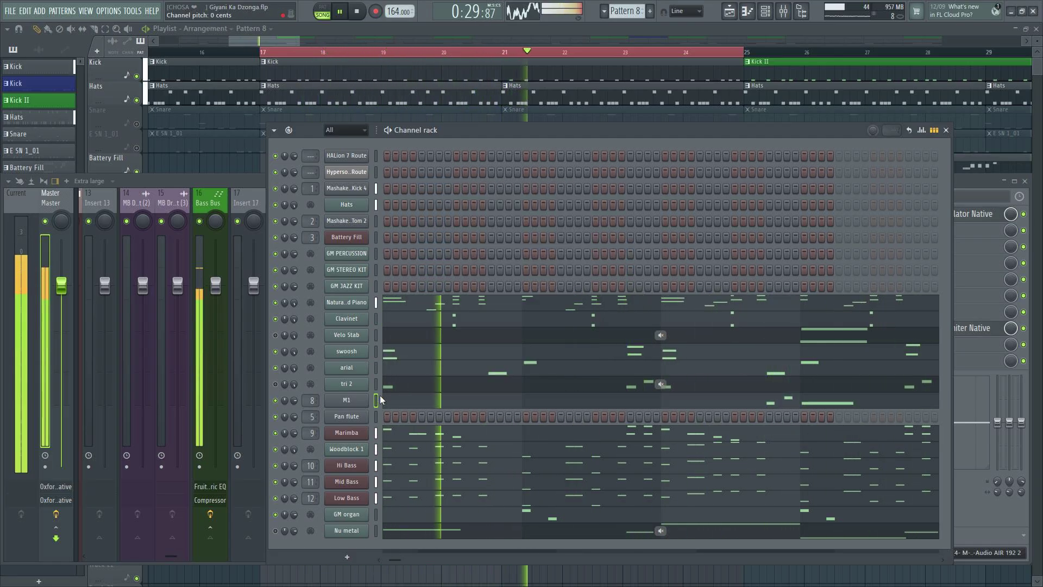
click(516, 400)
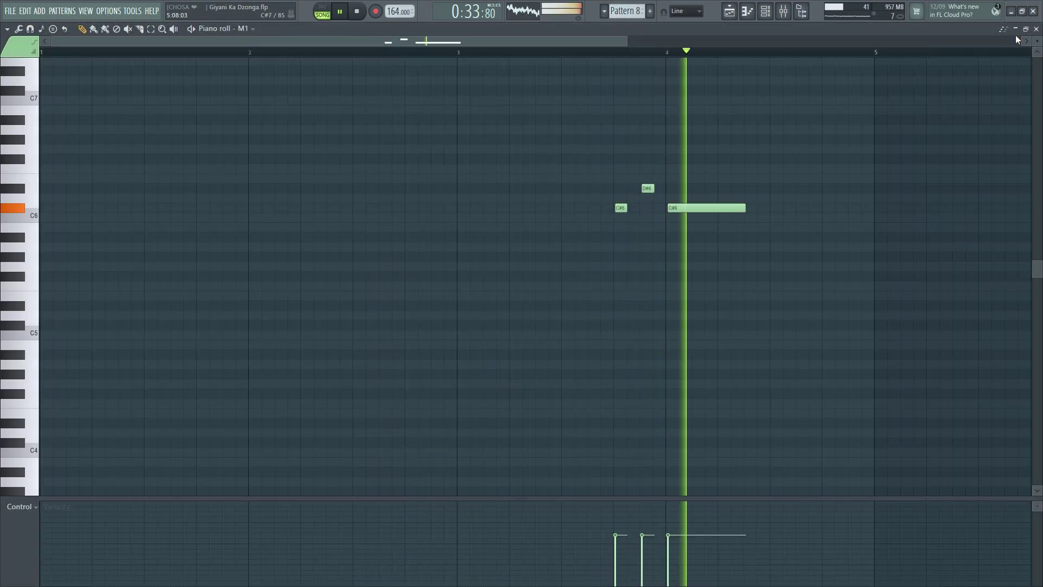
key(F7)
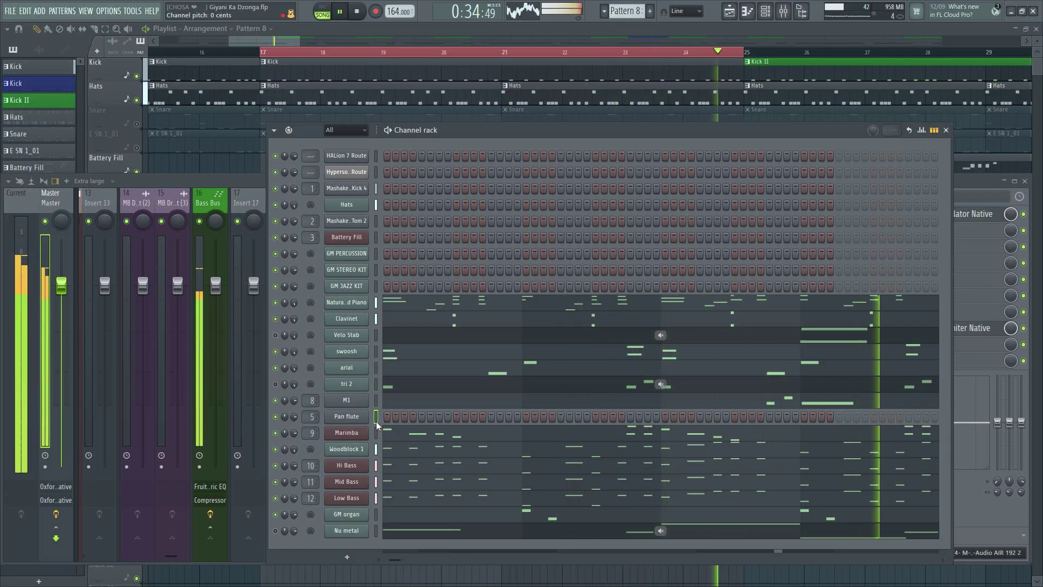
- Record a descending D#6, C#6, A#5 phrase around bar 3 on the Pan flute channel, capturing everything
key(r)
key(Down)
key(Down)
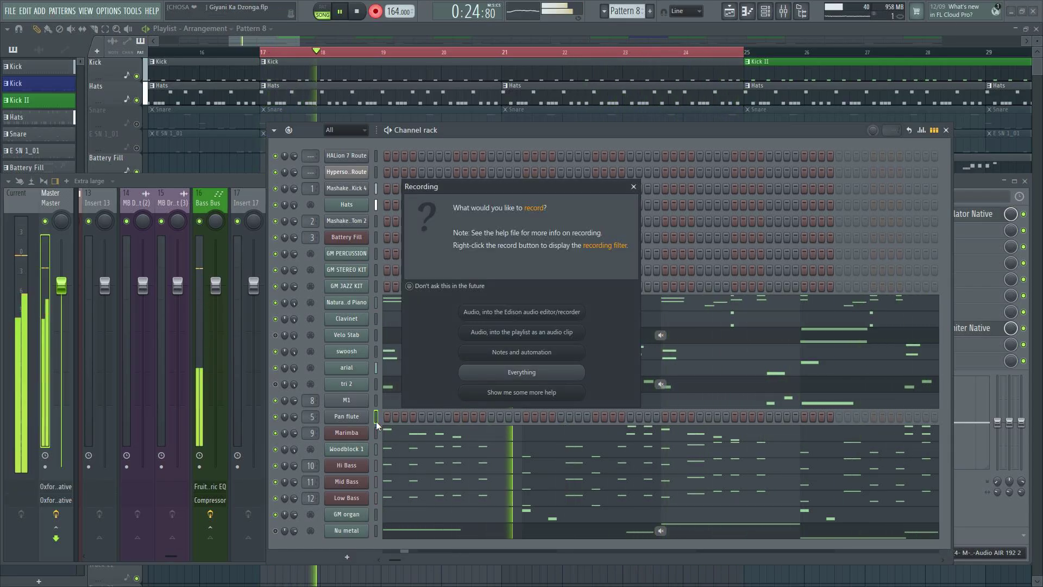
key(Return)
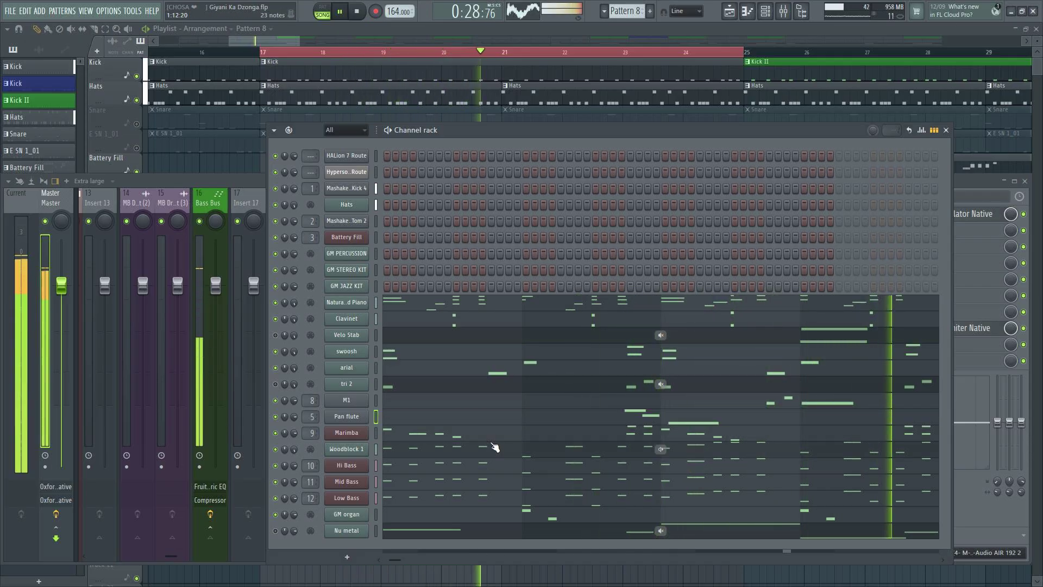
- Move the long A#5 note of the Pan flute part earlier so it starts exactly on bar 3
click(535, 422)
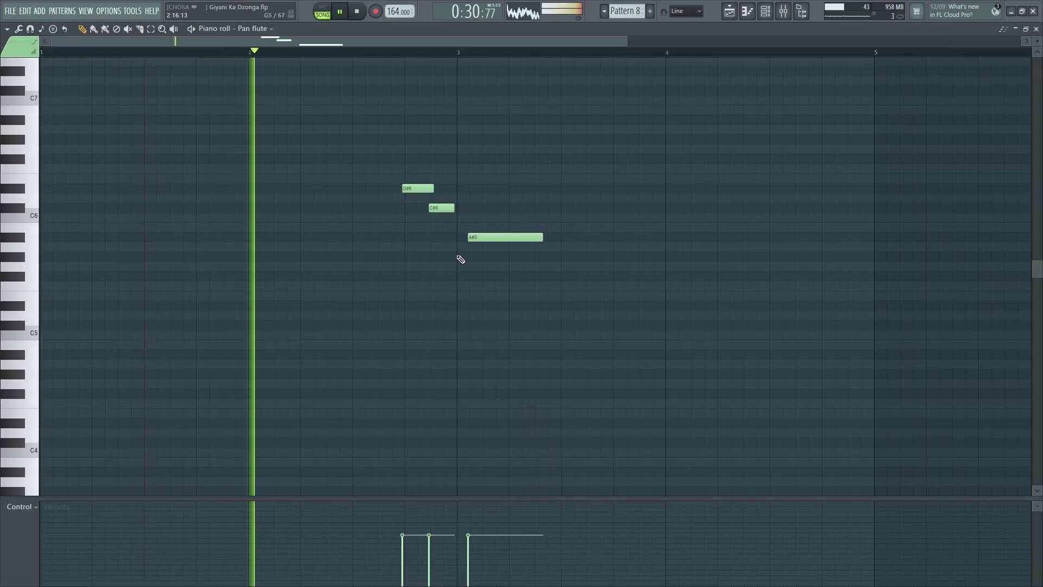
drag(469, 236, 457, 235)
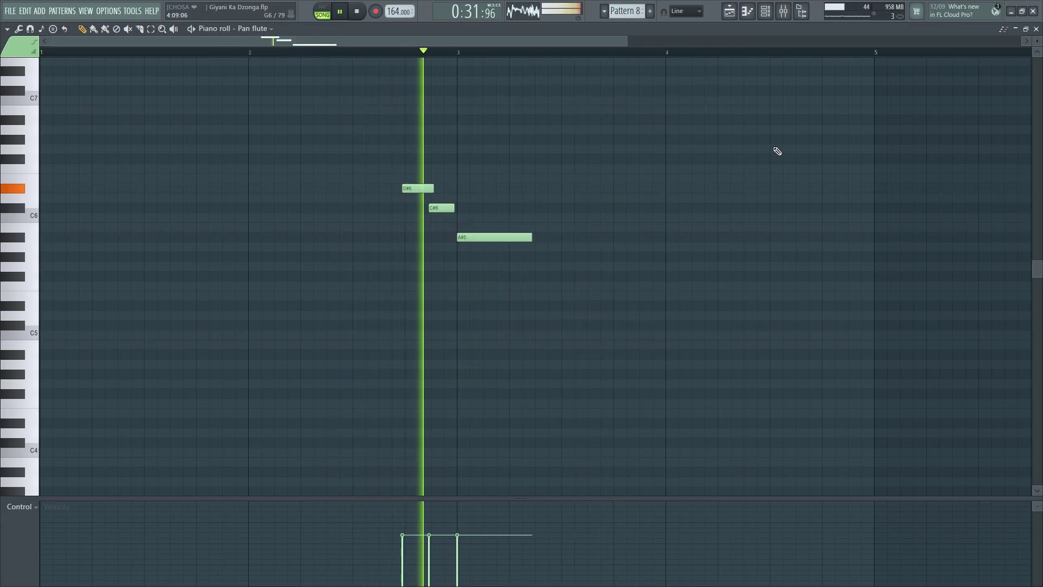
key(F6)
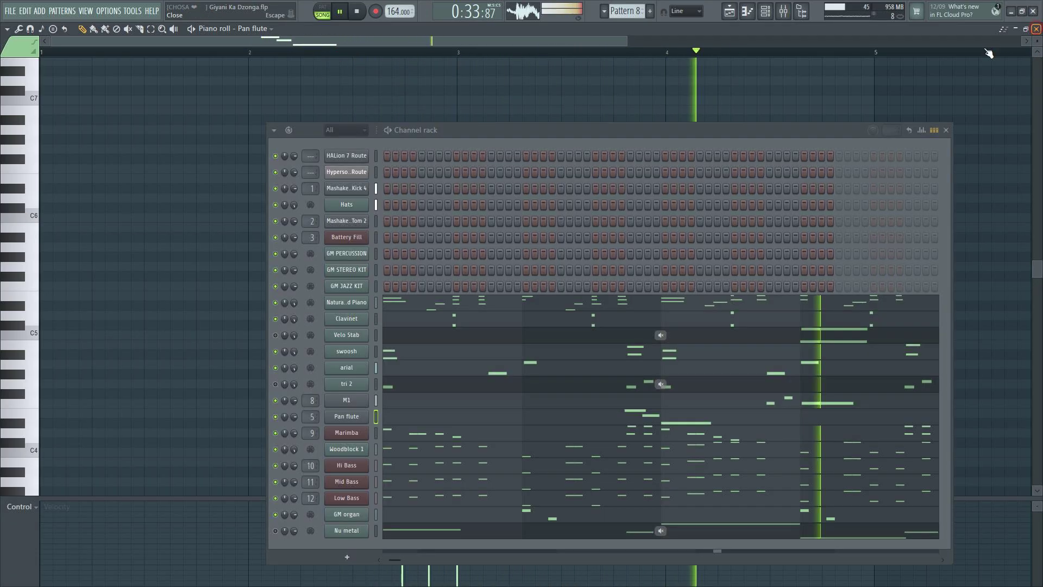
key(F7)
- Mute the M1 and Pan flute channels and close the Channel rack and Mixer to leave only the Playlist
drag(275, 400, 275, 416)
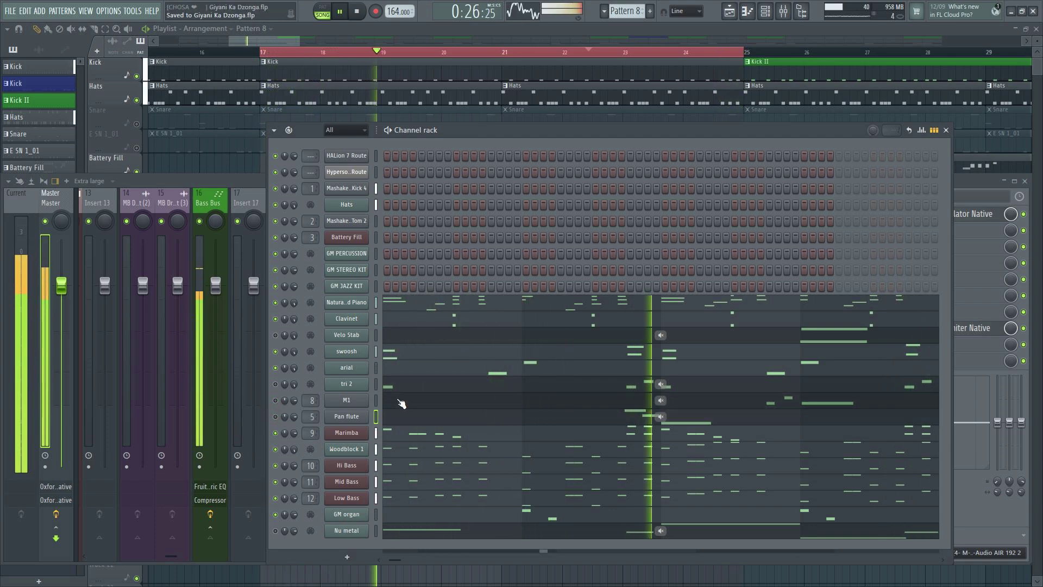
key(F12)
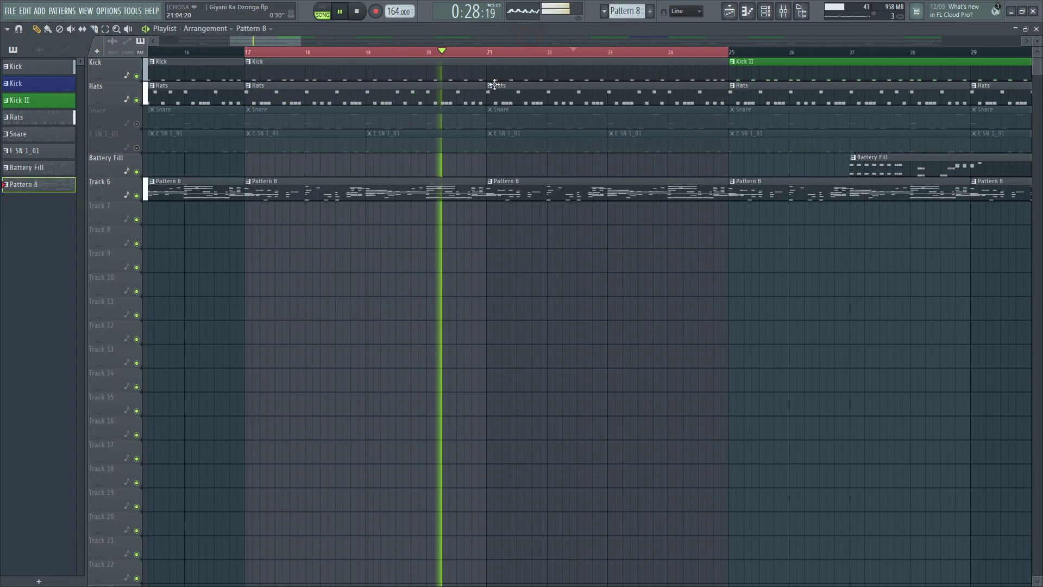
- Delete the blue Kick pattern and the Kick II pattern from the project, including their use in the arrangement
scroll(361, 60, down, 8)
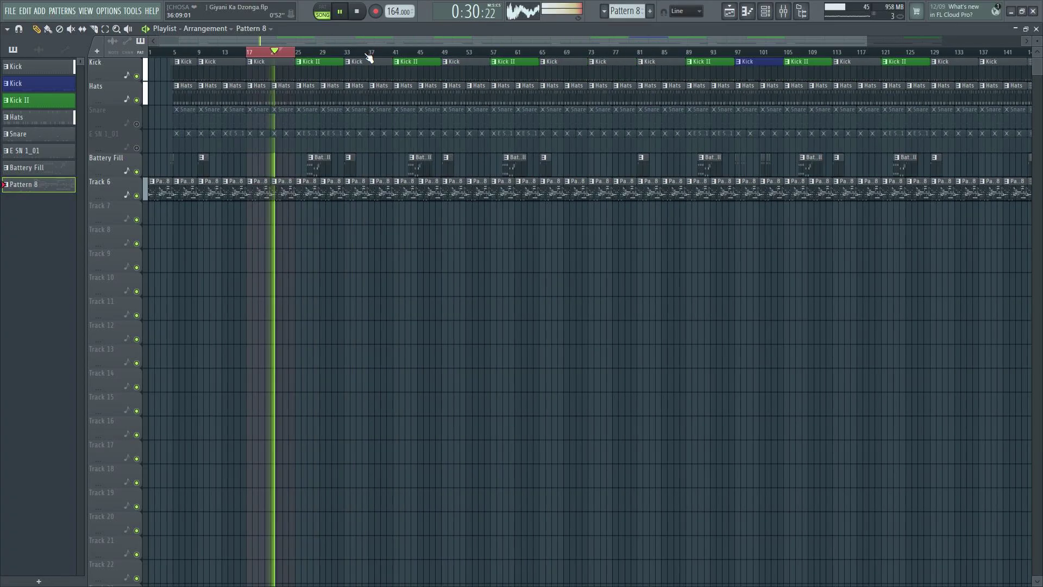
click(39, 85)
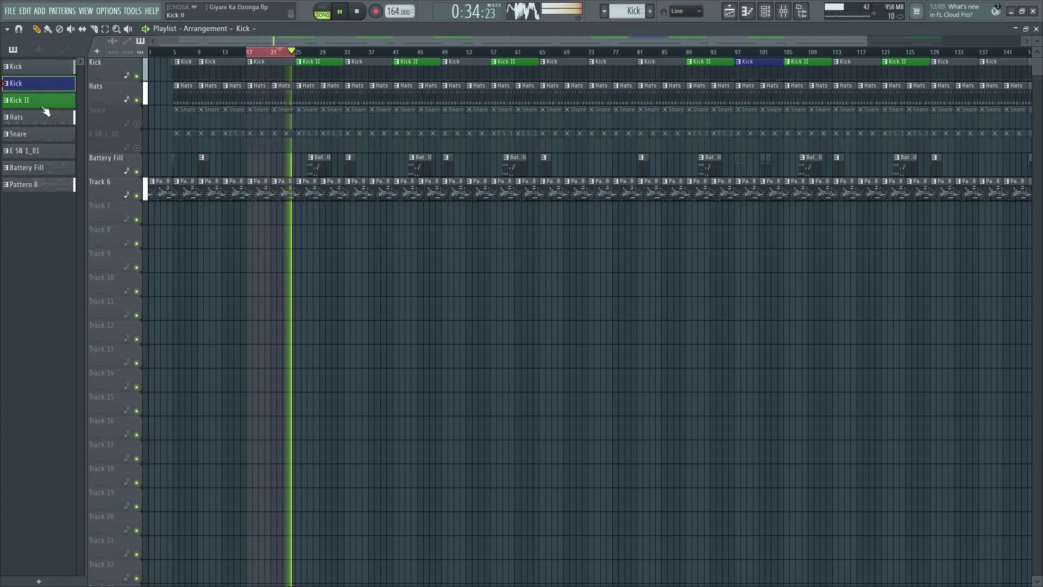
right_click(42, 103)
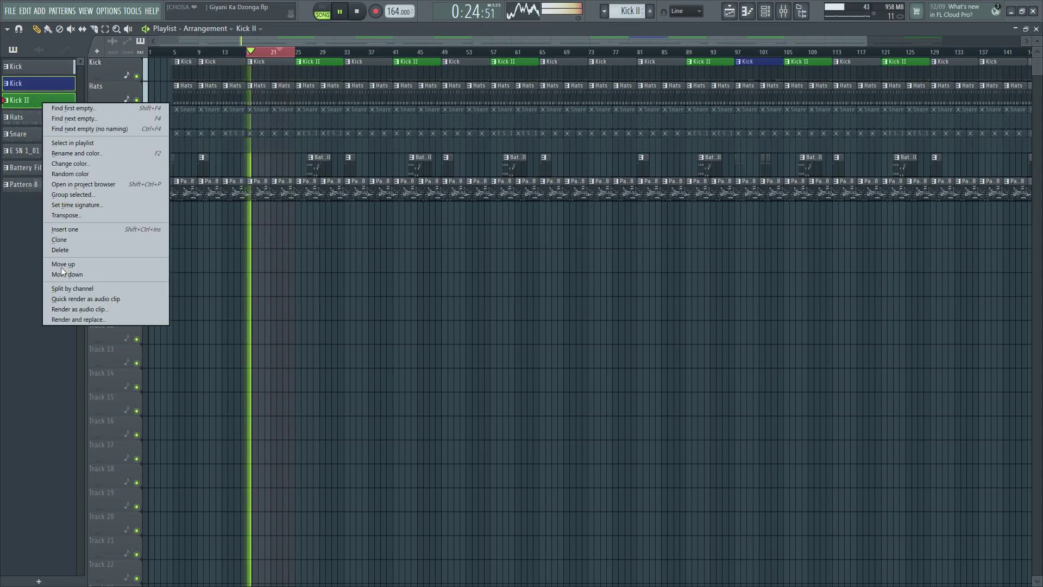
click(68, 251)
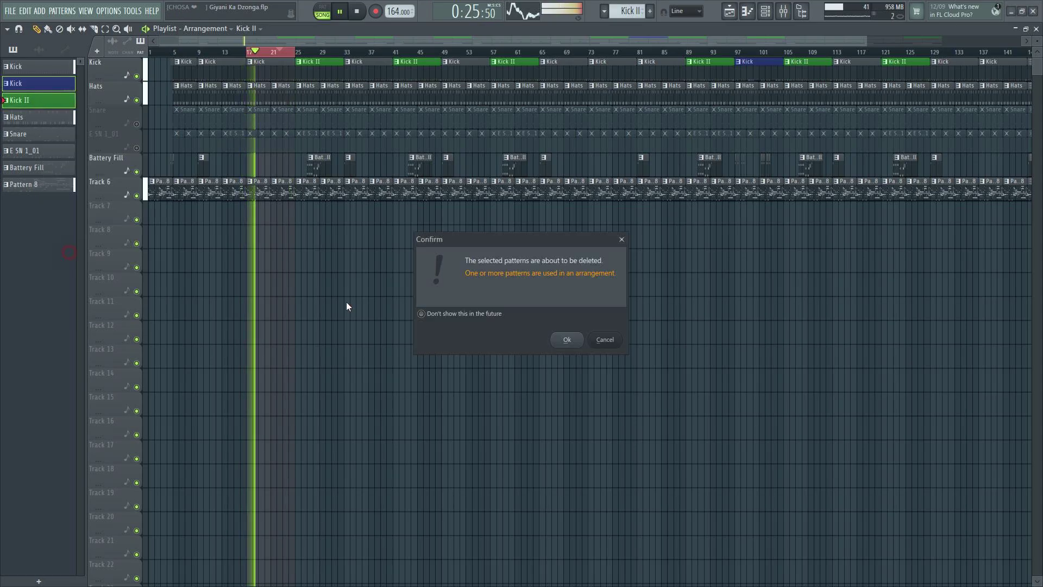
click(566, 339)
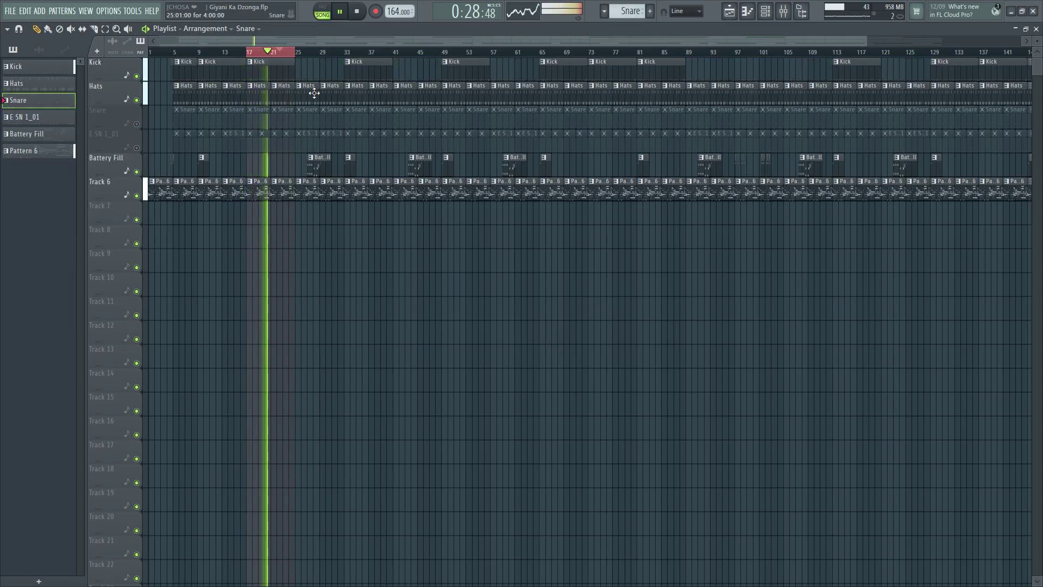
- Delete all playlist clips before bar 17
scroll(320, 49, down, 2)
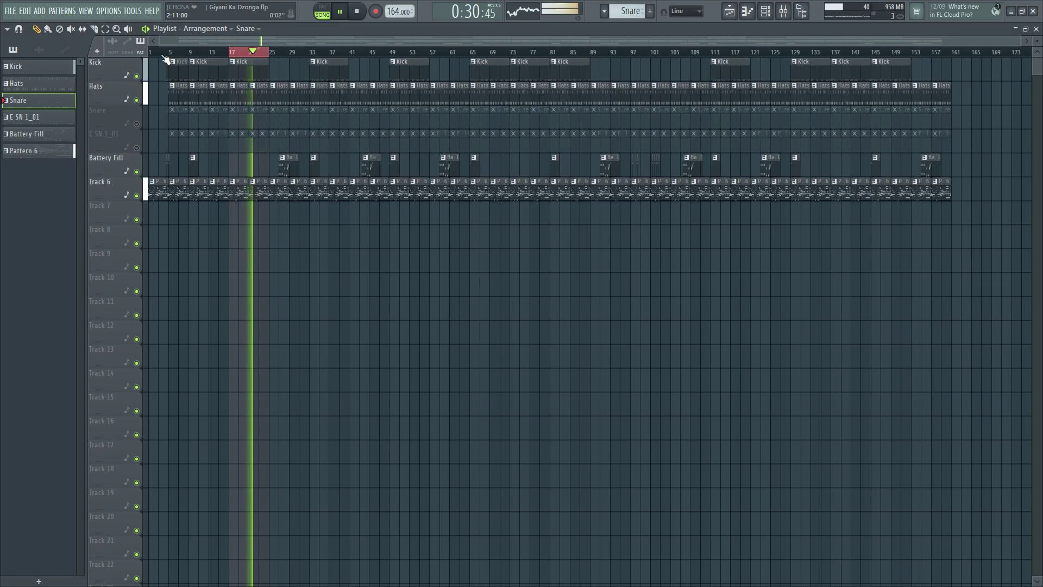
scroll(165, 57, up, 4)
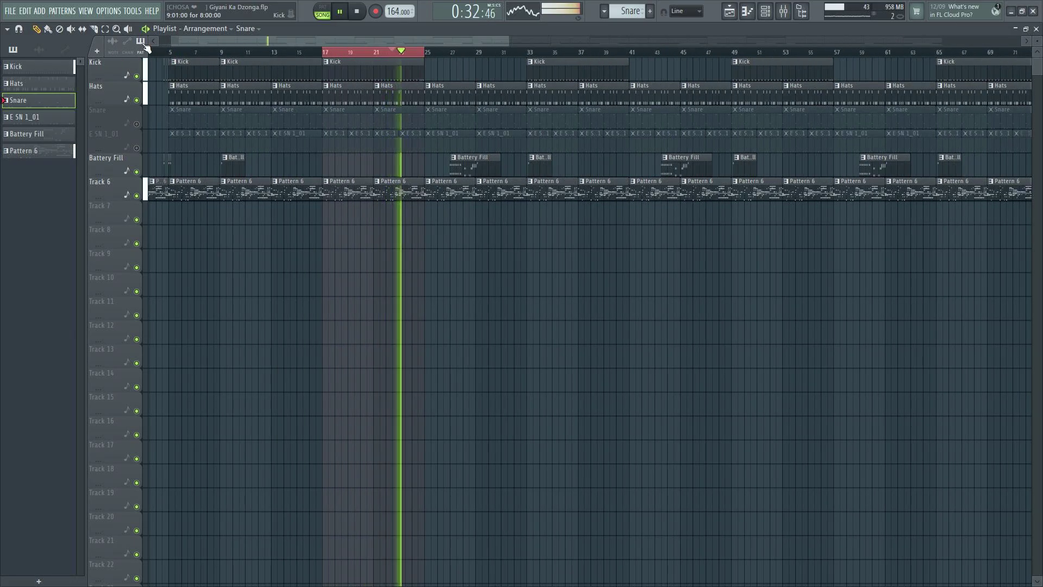
key(e)
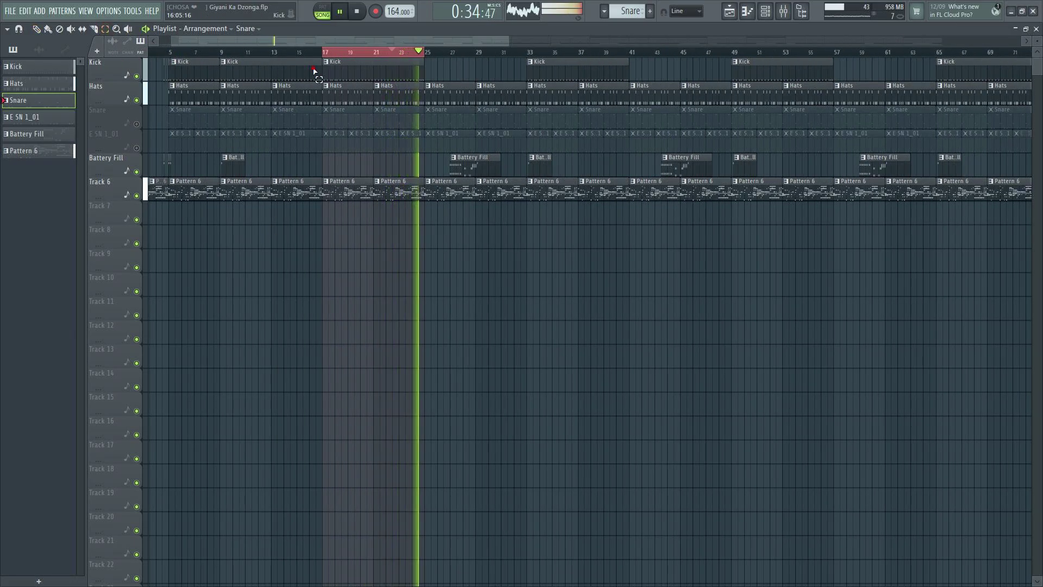
drag(314, 70, 45, 239)
key(Delete)
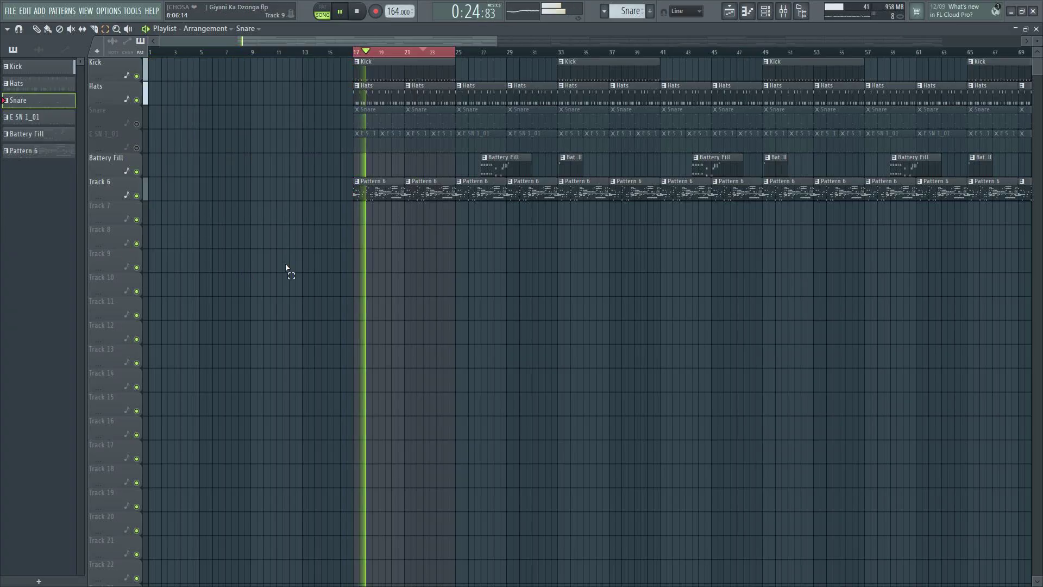
- Move the clips of bars 17 to 24 to bar 1 on Tracks 8 to 13, and the first Battery Fill clip to bar 5 on Track 12
drag(361, 236, 448, 50)
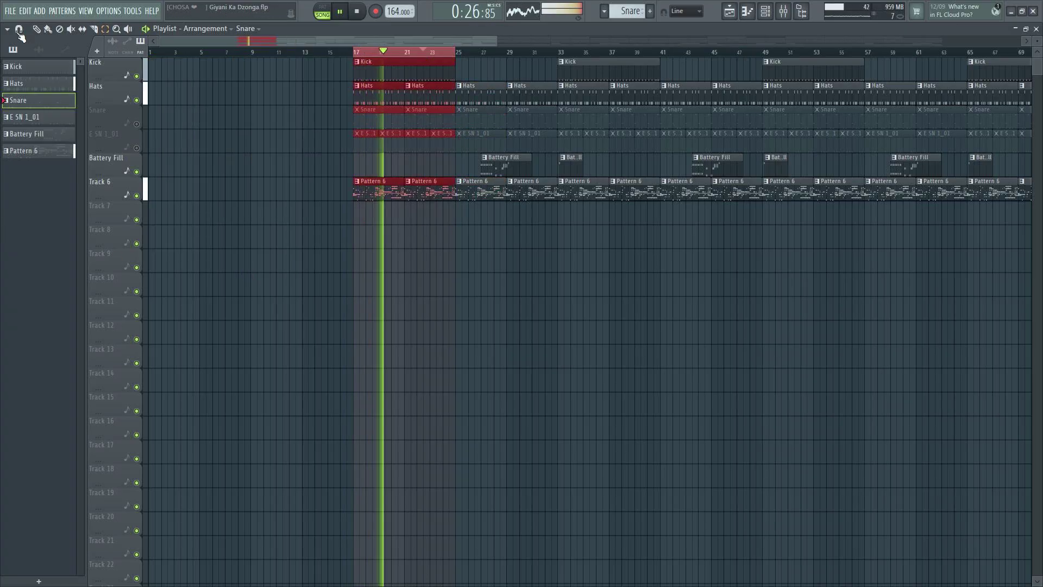
drag(372, 69, 130, 245)
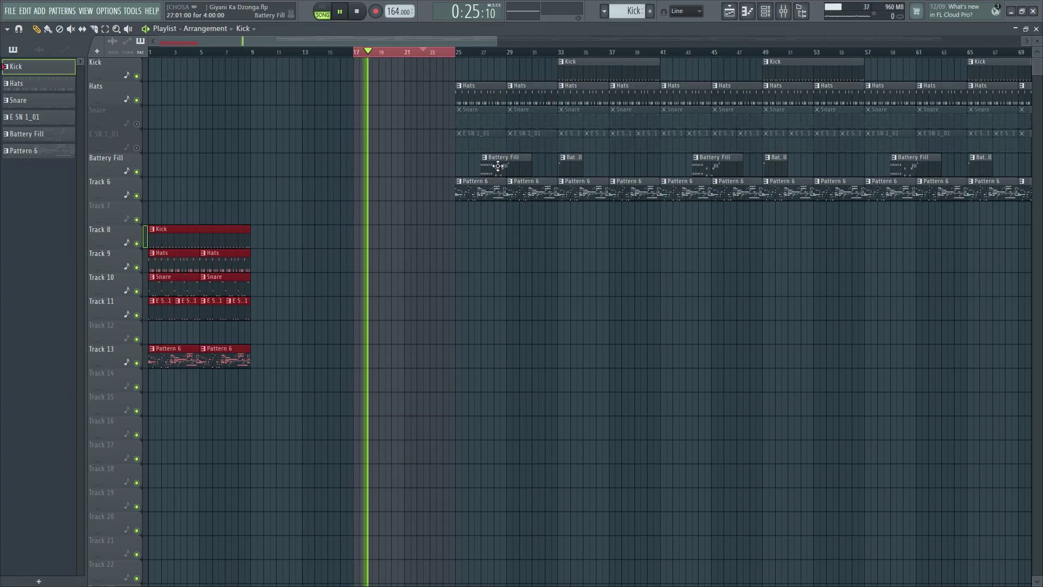
drag(495, 164, 207, 341)
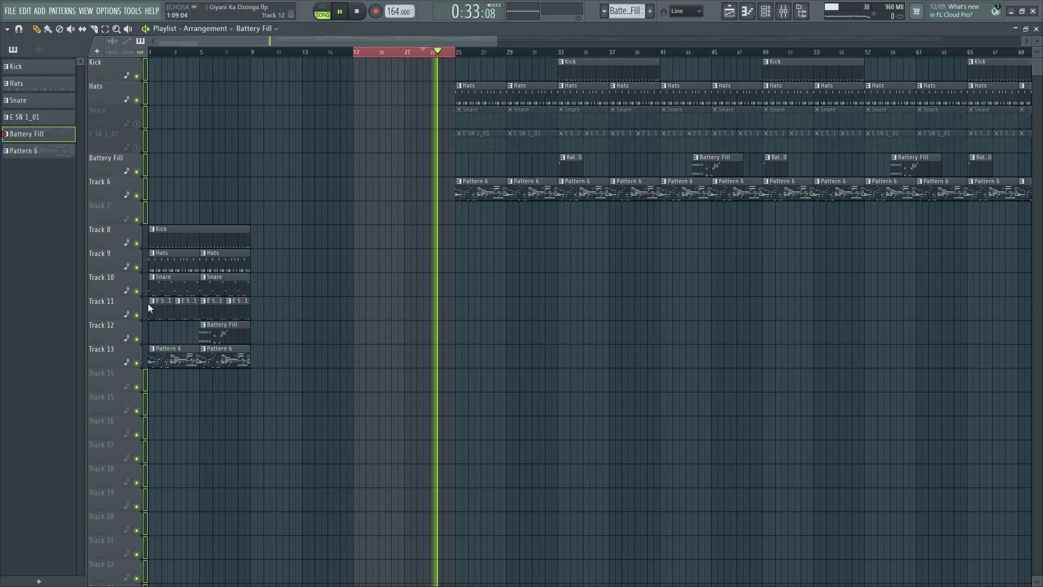
- Delete playlist tracks 1-7 and 14-500, keeping only the relocated section, and play the arrangement from bar 1
right_click(118, 140)
click(136, 395)
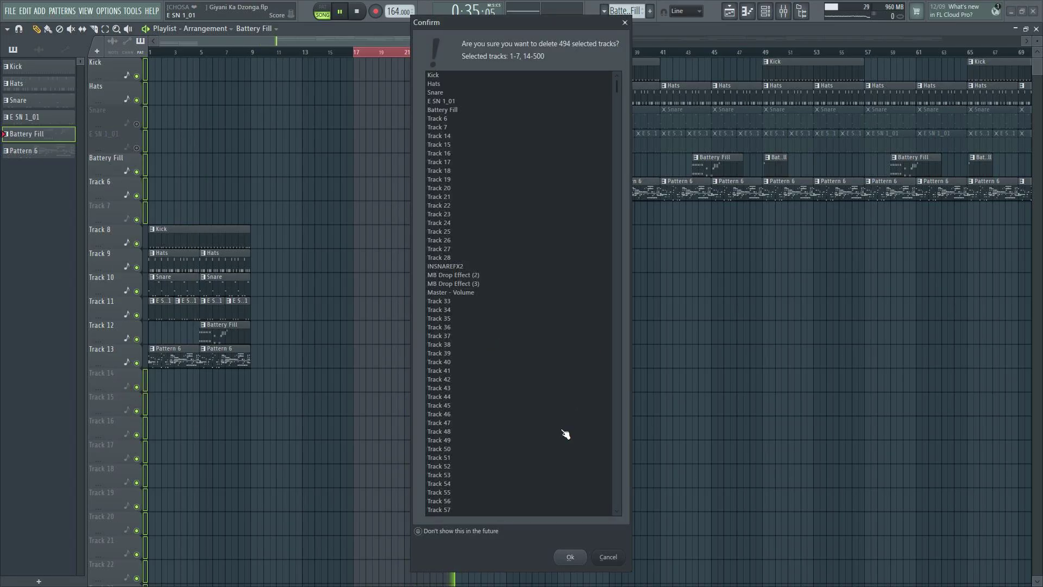
click(569, 558)
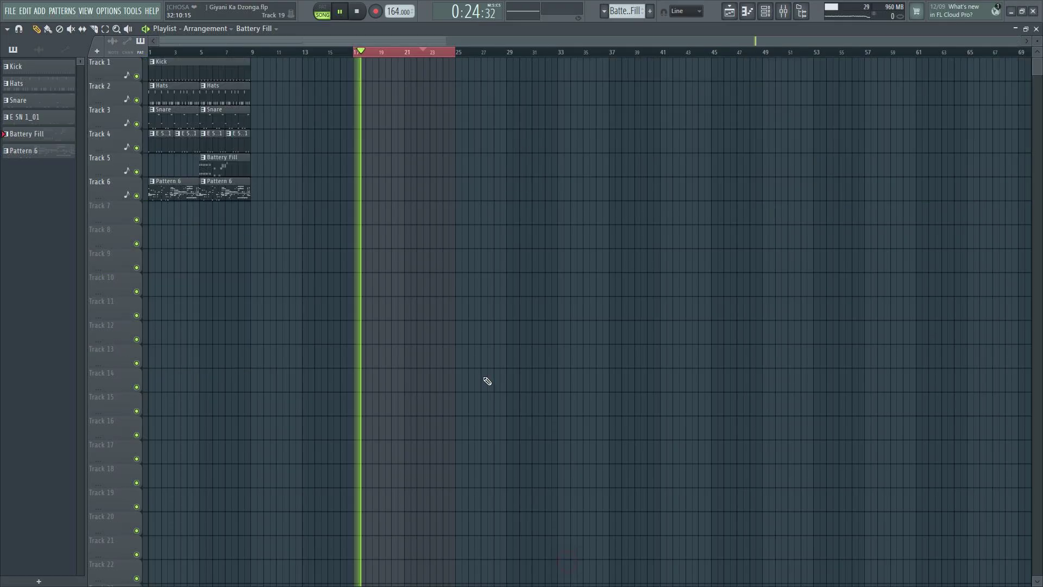
click(155, 52)
scroll(156, 53, up, 4)
scroll(155, 54, down, 3)
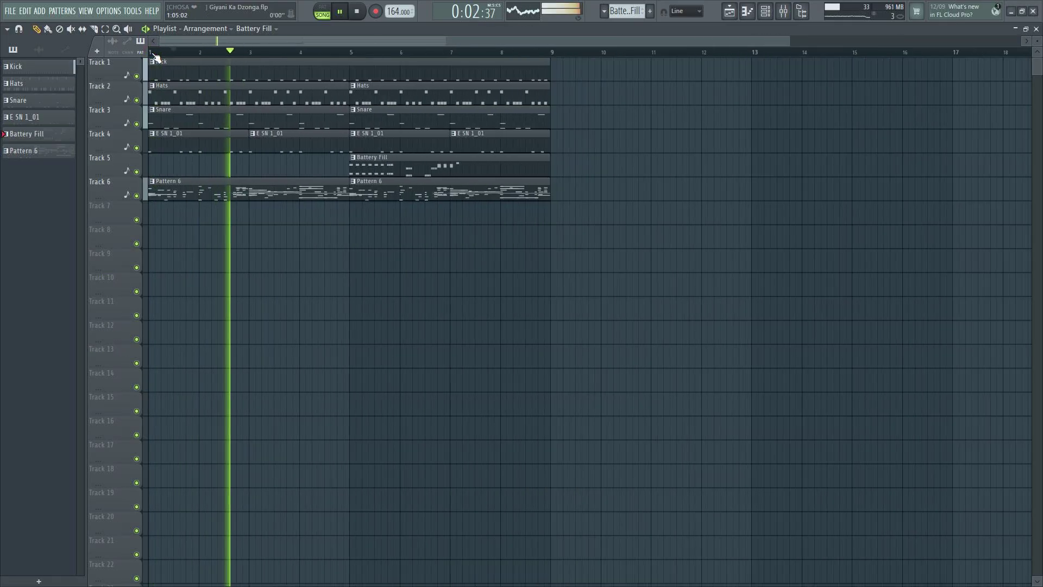
- Select the Snare pattern, check its channels, and mute playlist Track 5 with the Battery Fill clip
click(174, 114)
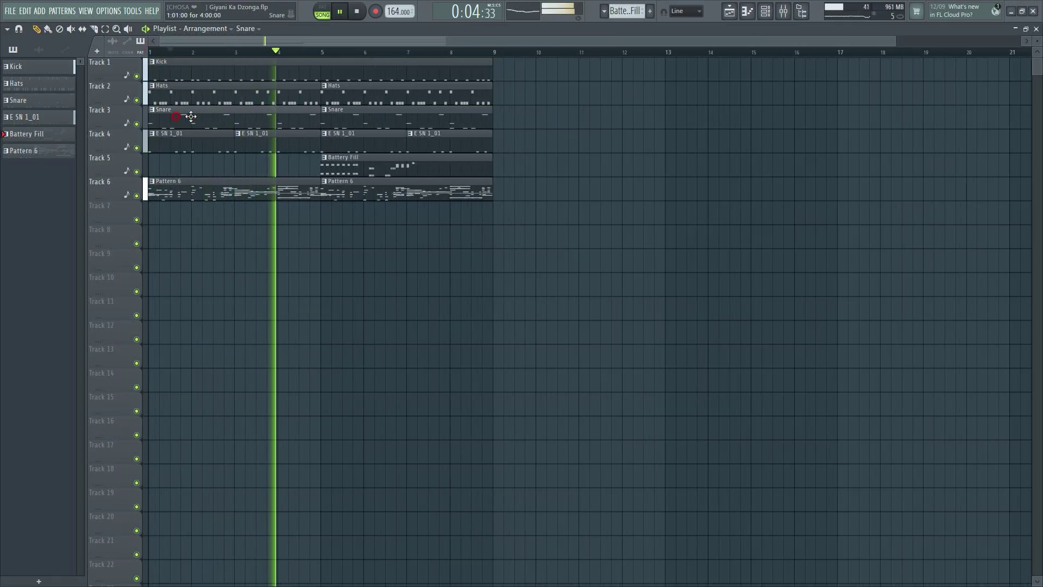
click(765, 11)
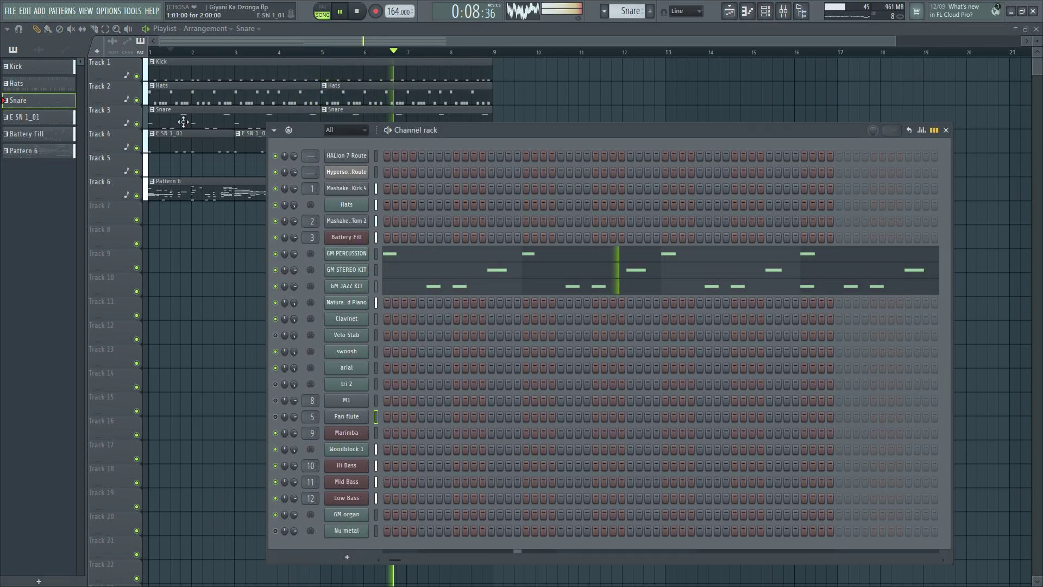
click(286, 40)
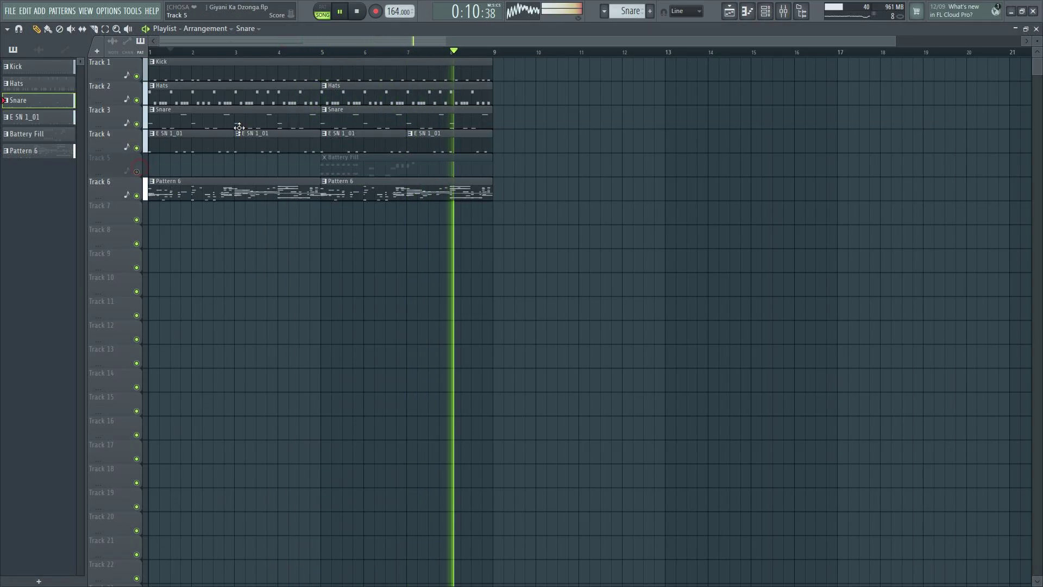
scroll(468, 54, down, 1)
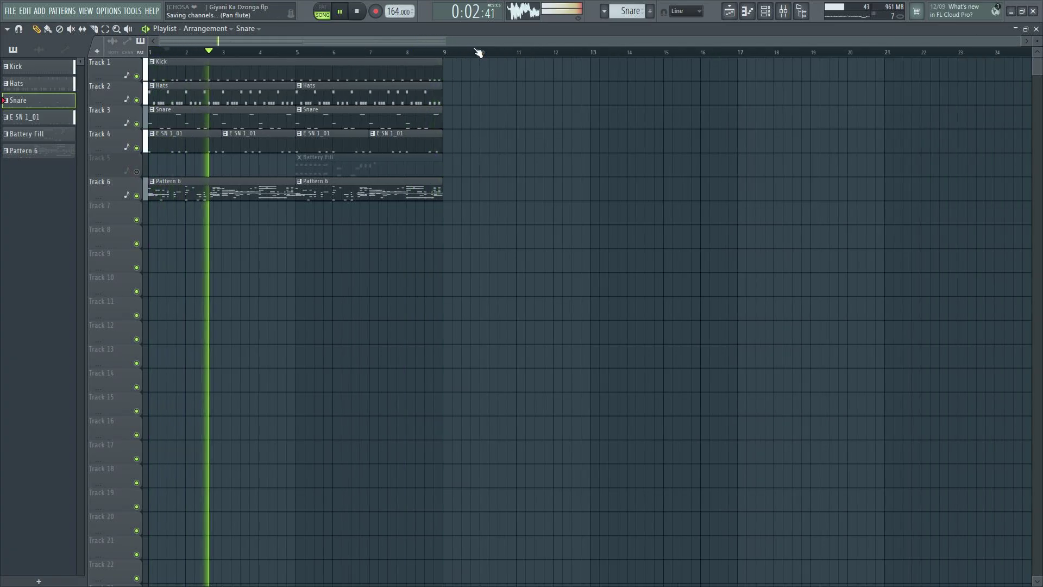
- Mute the GM STEREO KIT and GM PERCUSSION channels and review the GM JAZZ KIT notes in the piano roll
click(765, 10)
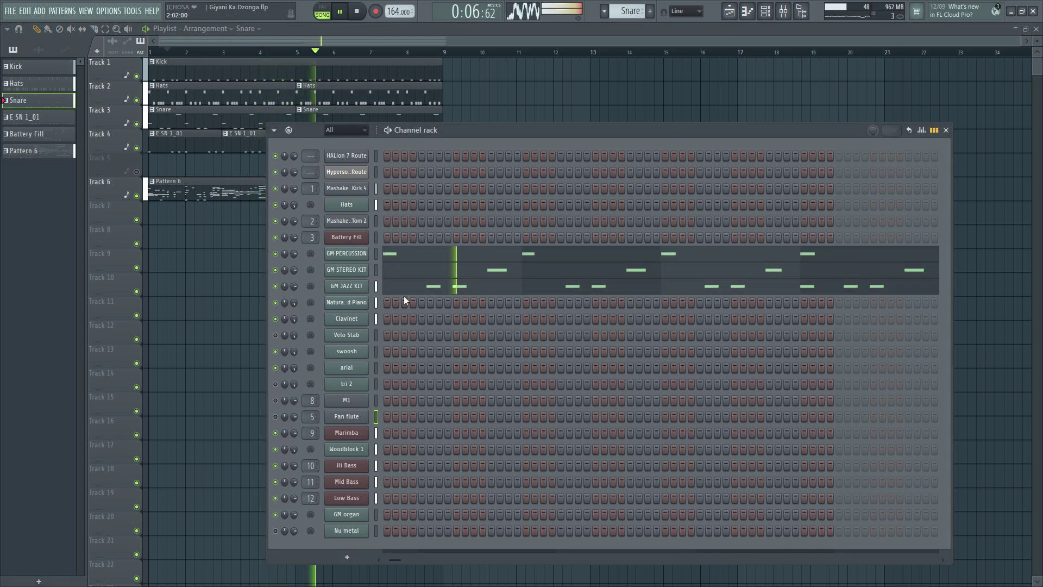
click(275, 270)
click(275, 253)
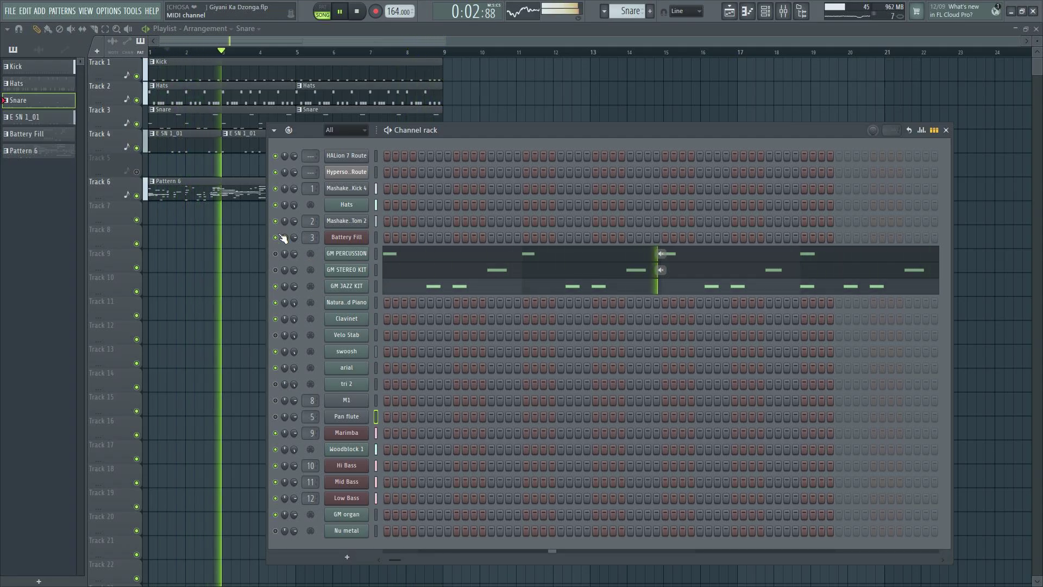
click(413, 292)
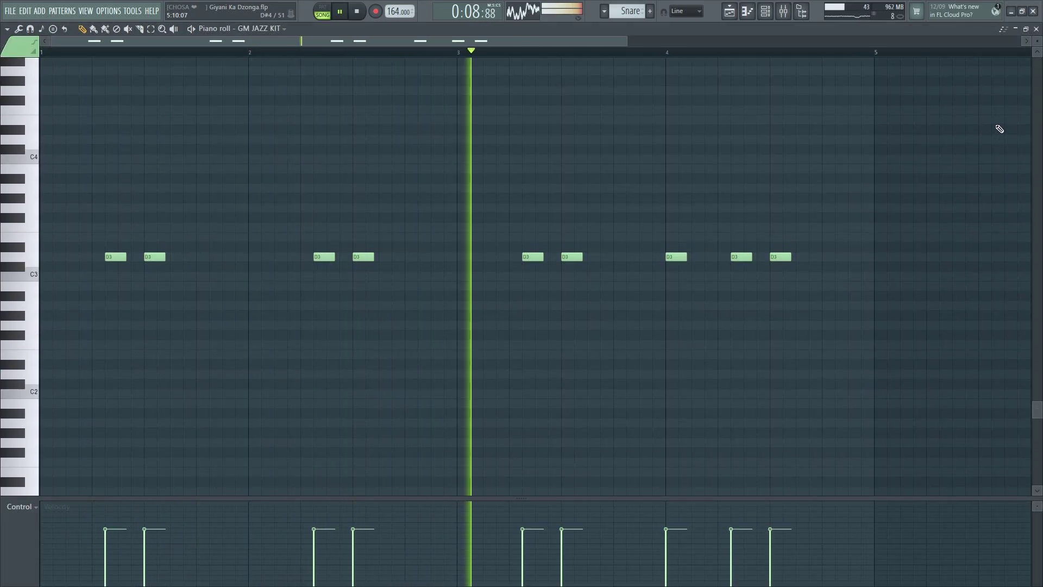
click(1035, 29)
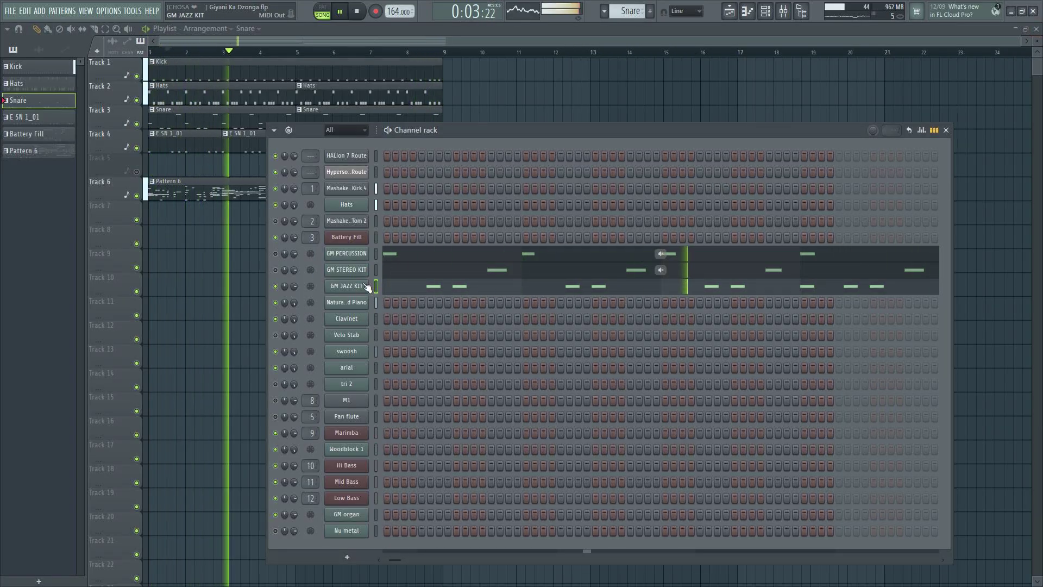
- Delete the GM PERCUSSION and GM STEREO KIT channels and return to the Playlist
click(375, 255)
shift+click(375, 270)
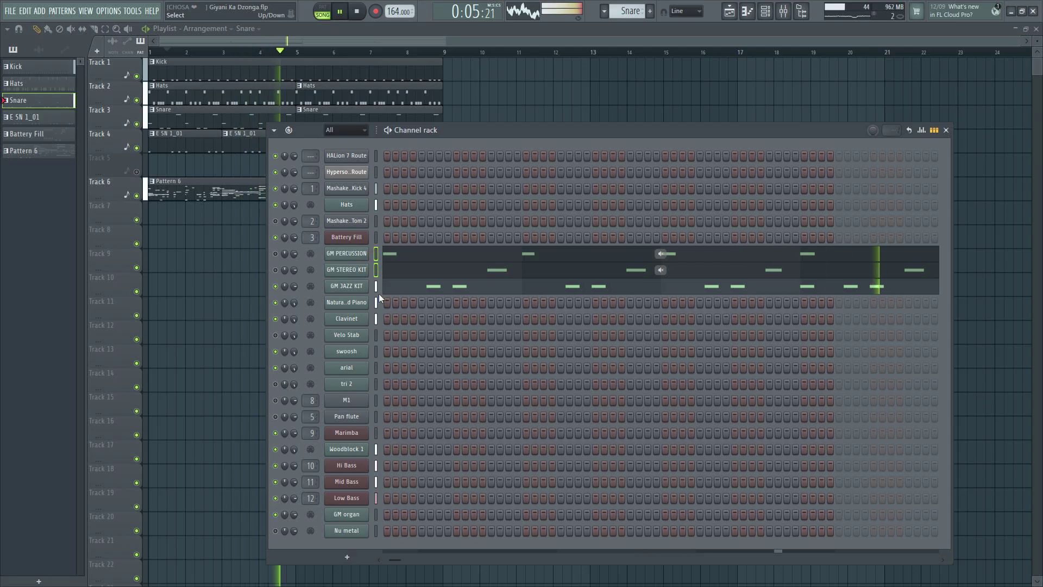
key(alt+Delete)
key(Return)
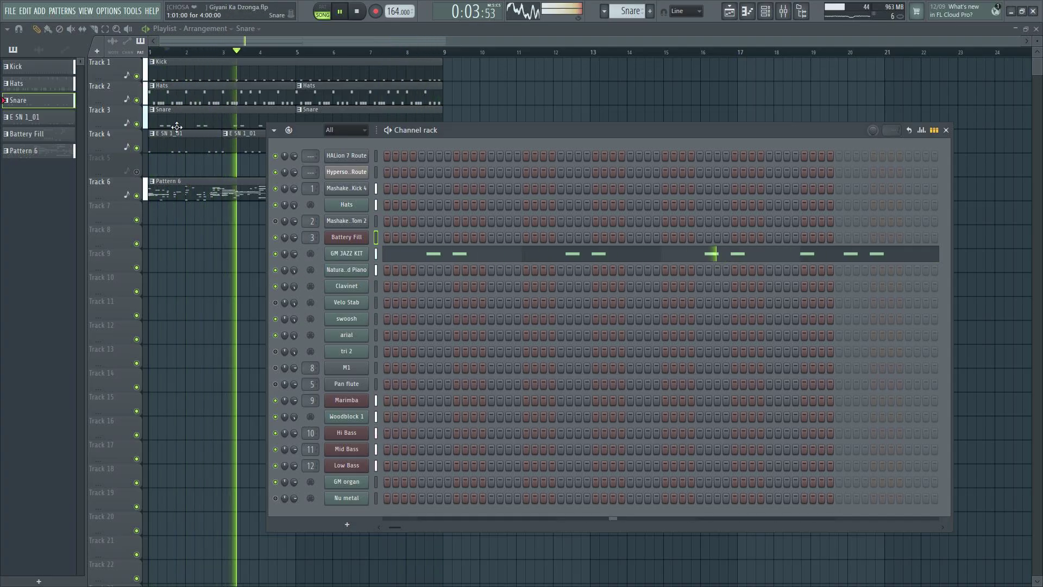
click(228, 55)
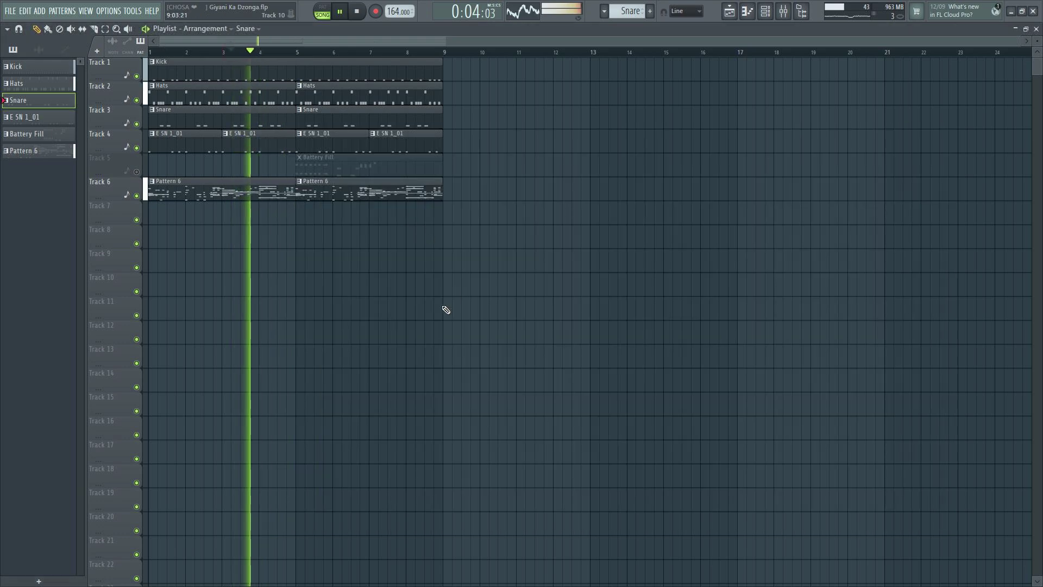
- Select the E SN 1_01 pattern, unmute its Mashakeni E Tom 2 channel, and review that channel's notes in the piano roll
click(198, 139)
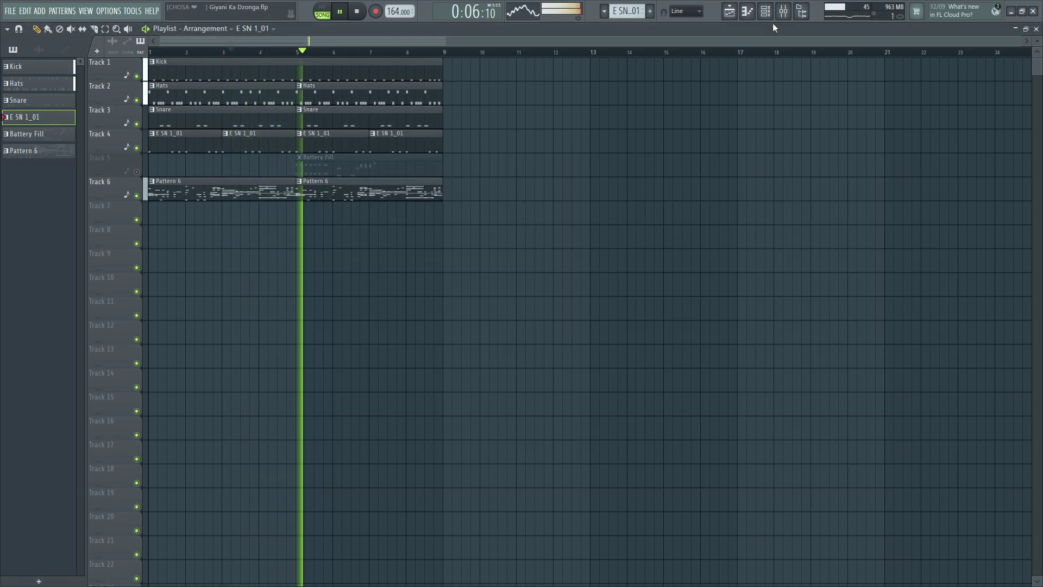
click(765, 11)
click(275, 220)
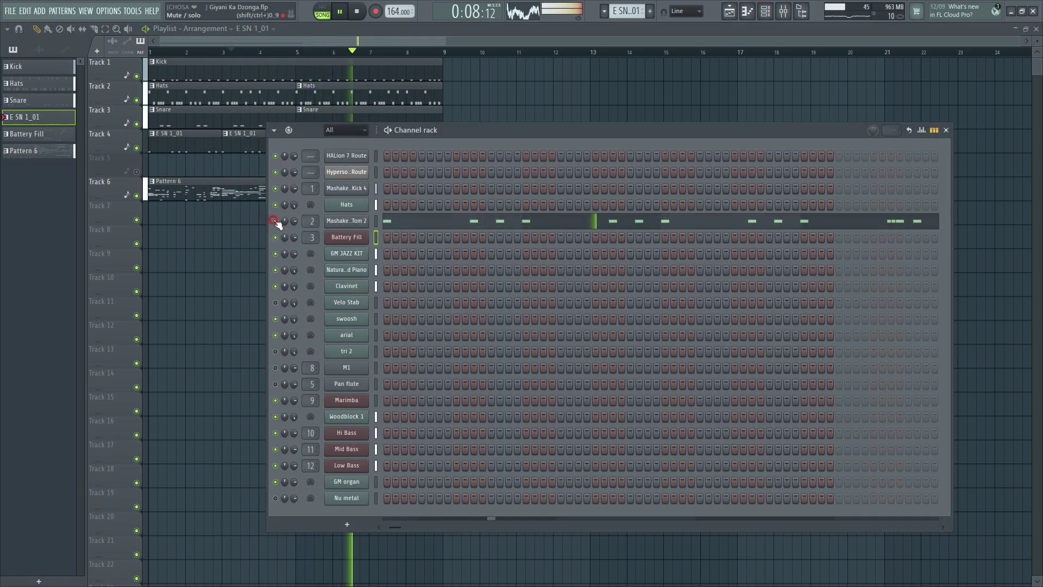
click(474, 226)
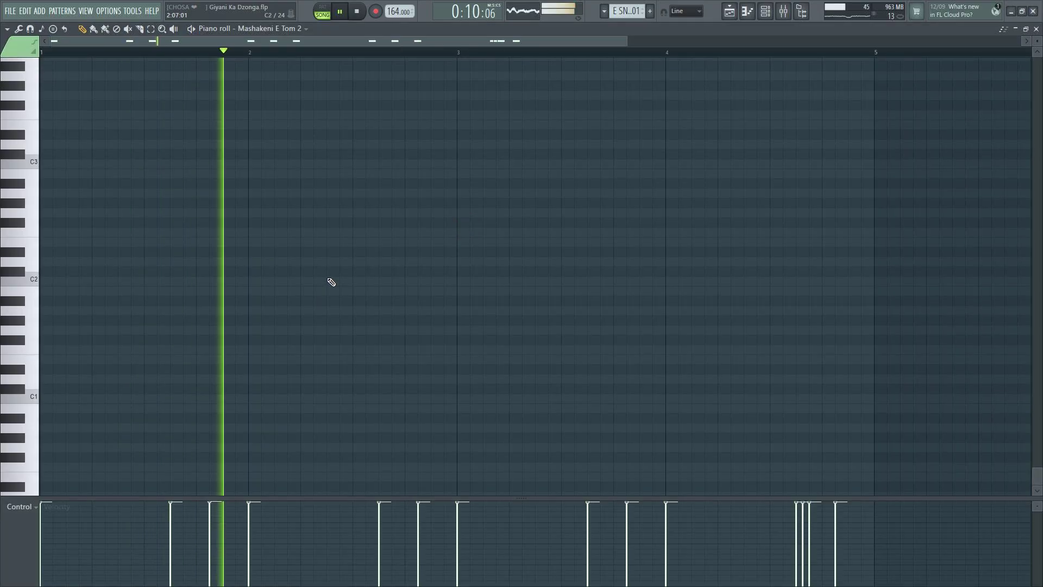
scroll(244, 265, up, 3)
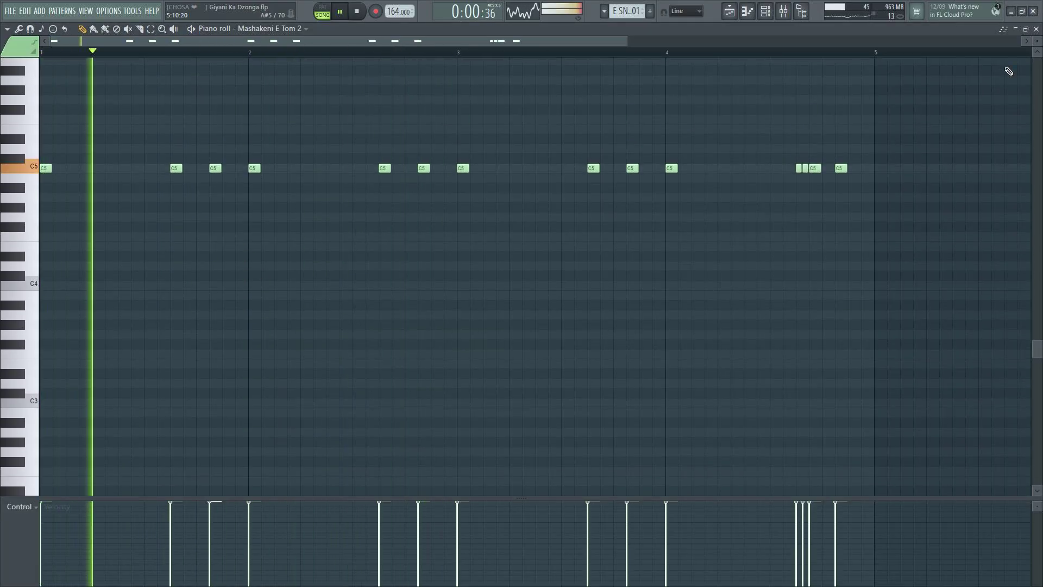
click(1035, 29)
- Browse Crates Records Store's 10 Xitsonga Drumkit Bundle, checking the Roland E Toms Kits and opening the Roland U220 samples
click(801, 11)
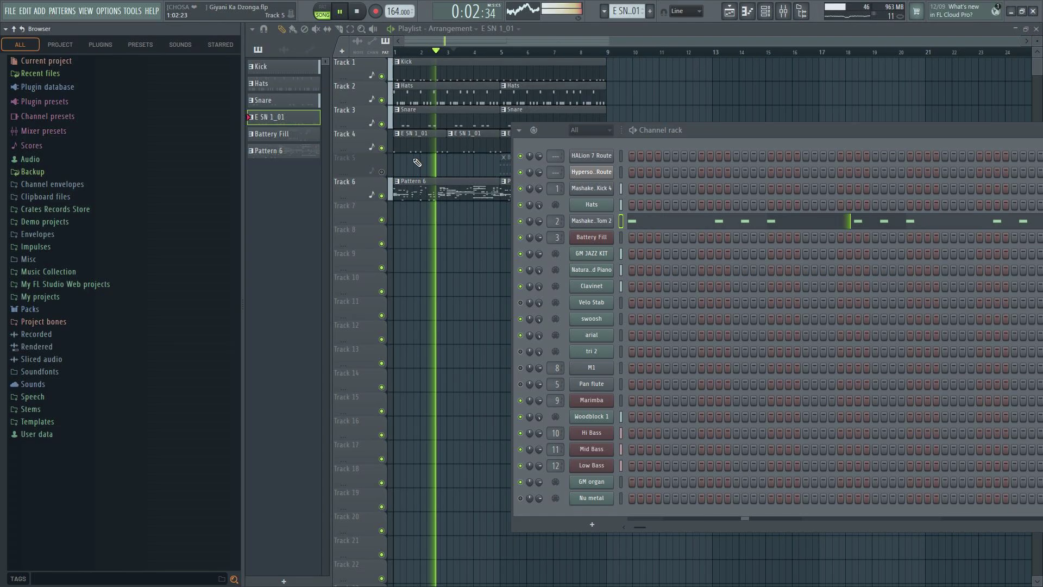
click(52, 210)
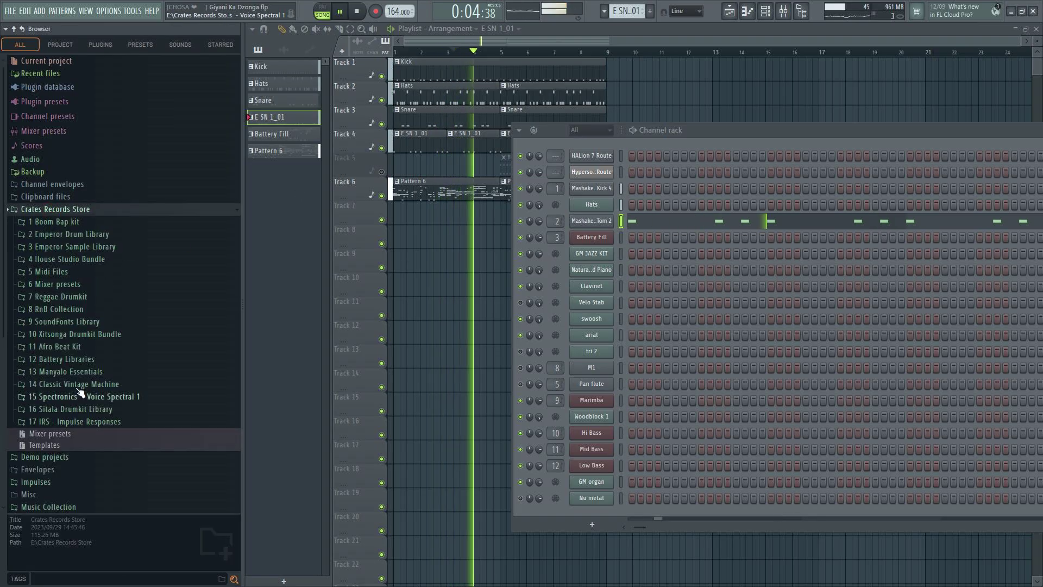
click(84, 335)
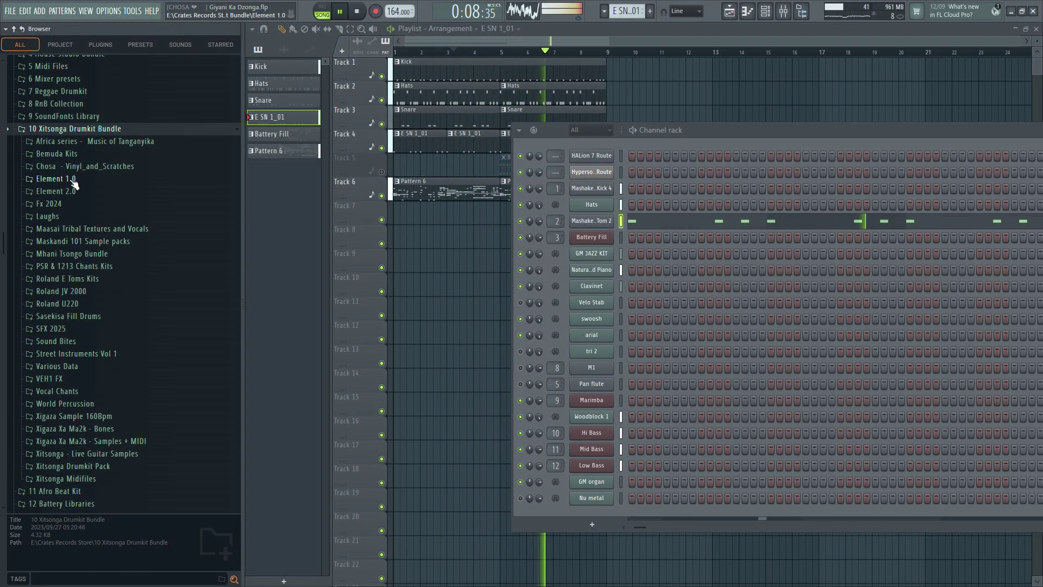
click(85, 279)
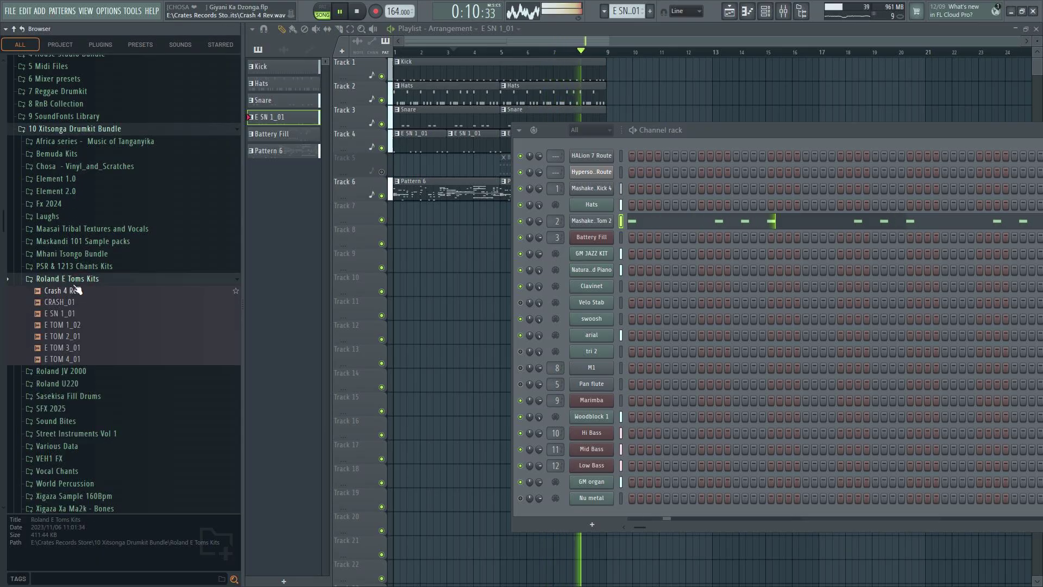
click(84, 279)
click(77, 305)
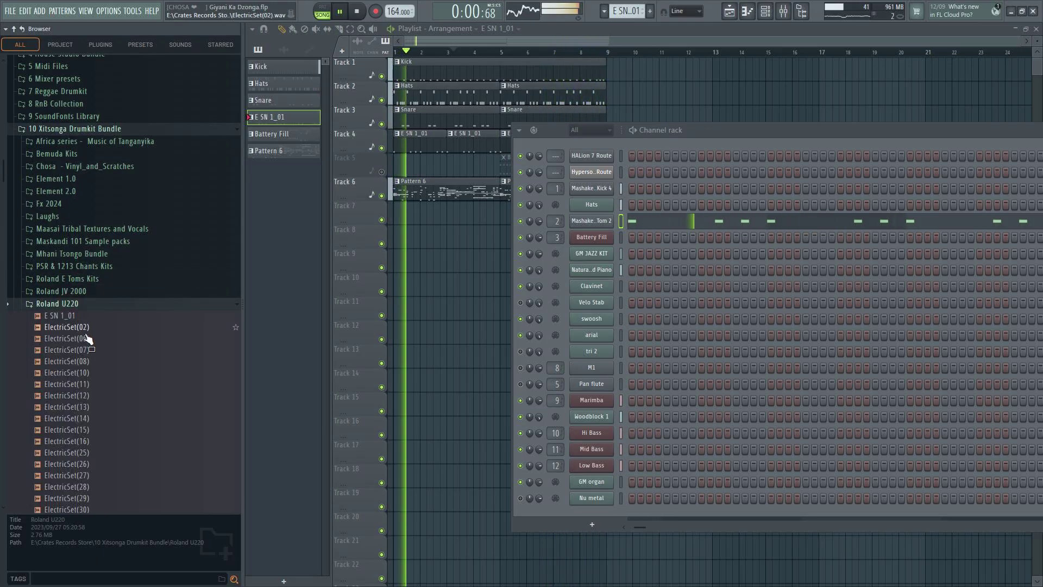
- Add the E SN 1_01 sample as a channel on mixer track 2 and move the Mashakeni E Tom 2 notes onto it
drag(602, 217, 602, 218)
right_click(592, 236)
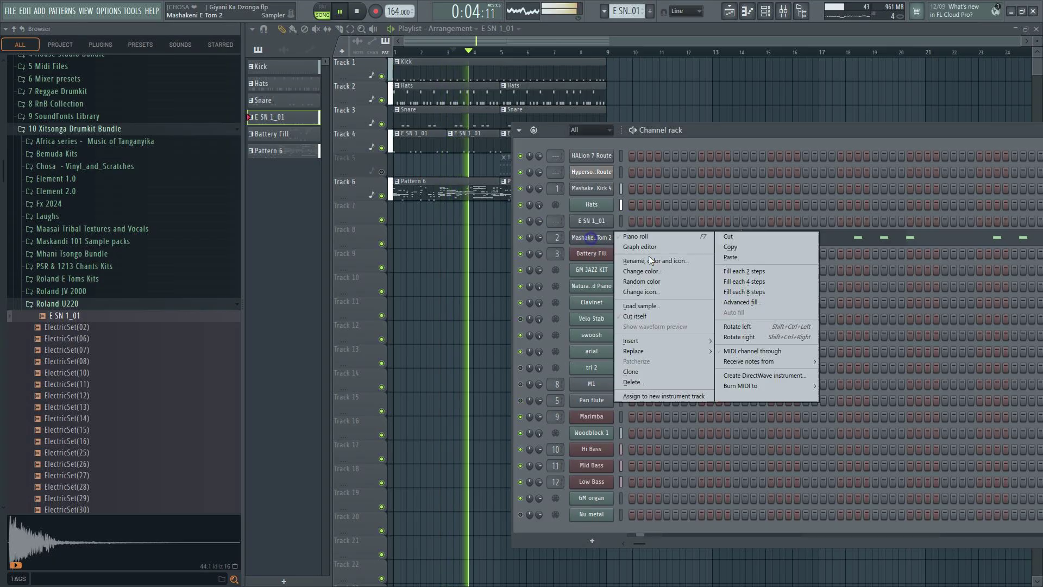
click(733, 238)
right_click(592, 221)
click(725, 241)
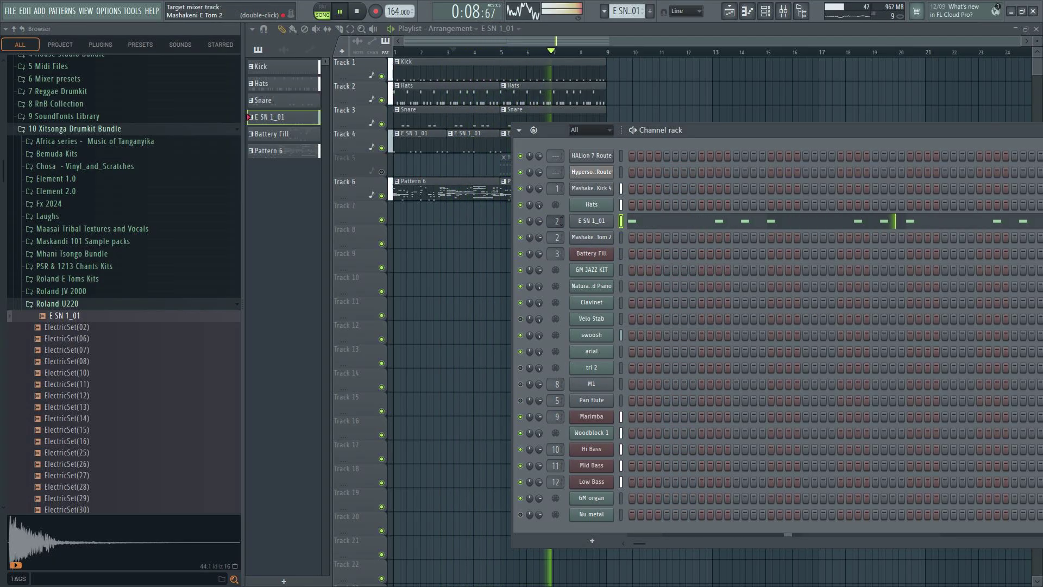
- Delete the Mashakeni E Tom 2 channel from the Channel rack
right_click(601, 237)
click(630, 381)
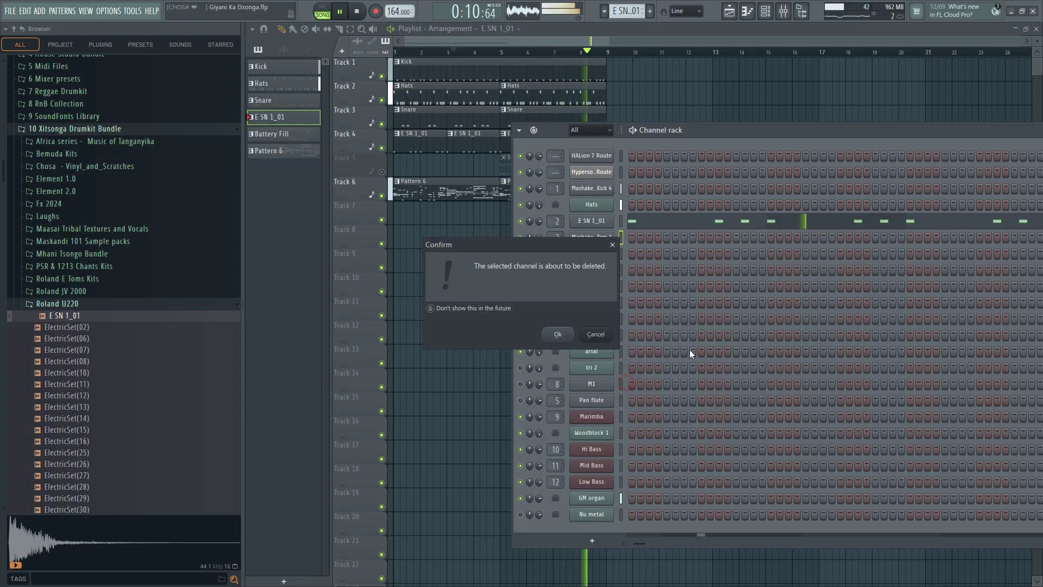
click(559, 335)
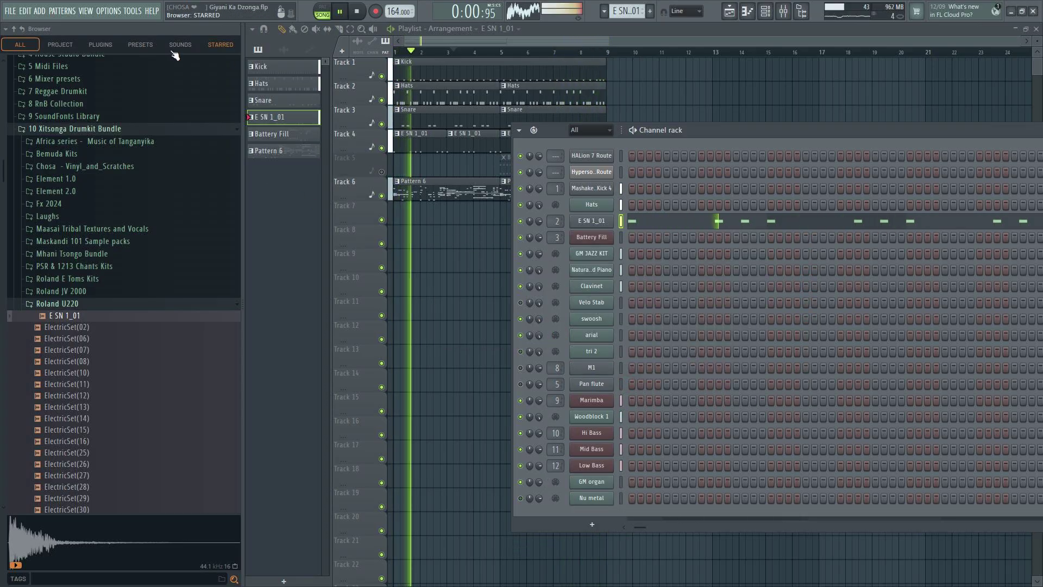
- Clear the view down to the Playlist by closing the Channel rack and the browser, and save the project
click(23, 32)
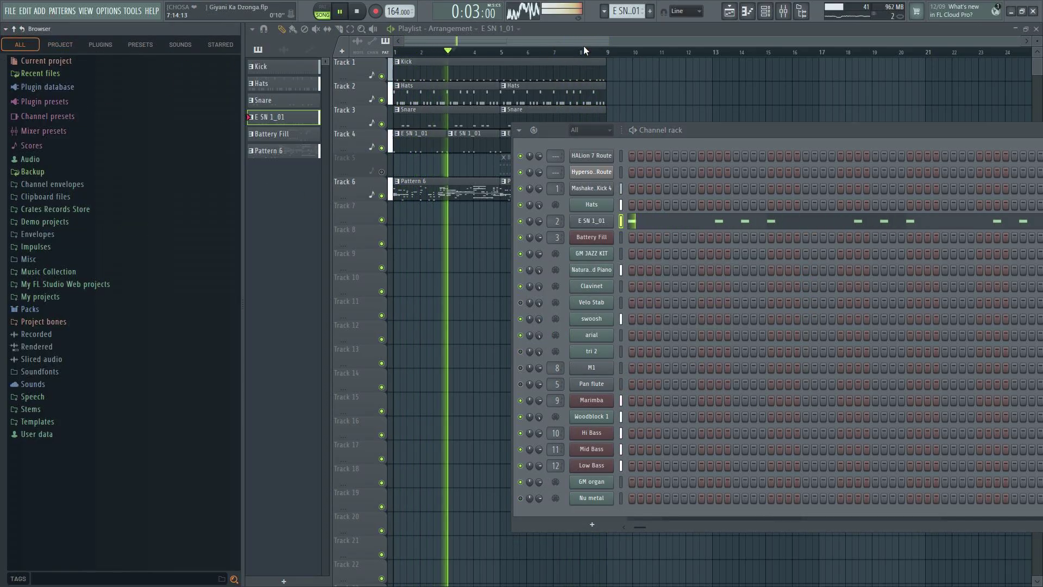
key(F6)
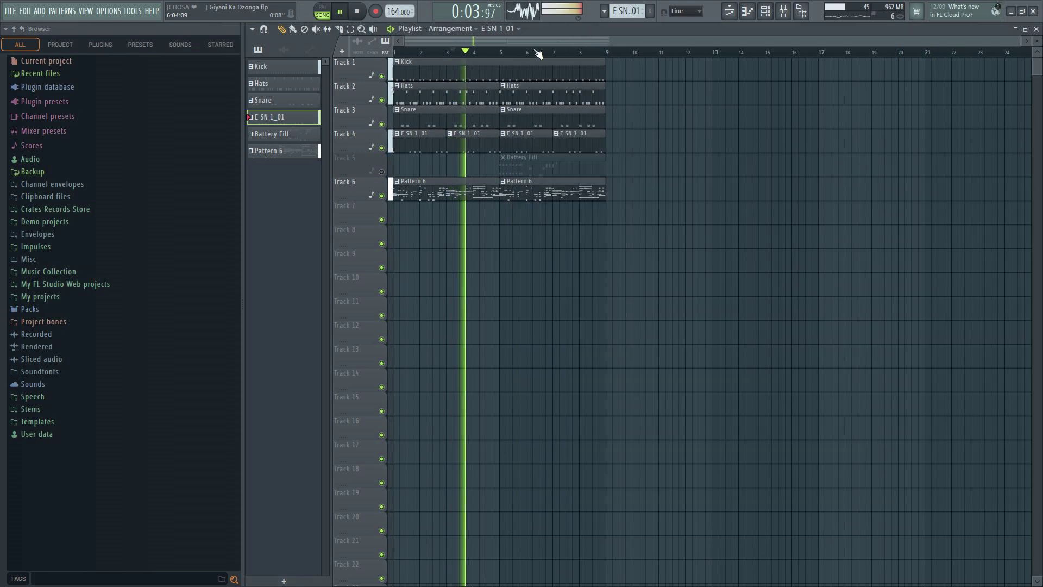
click(802, 12)
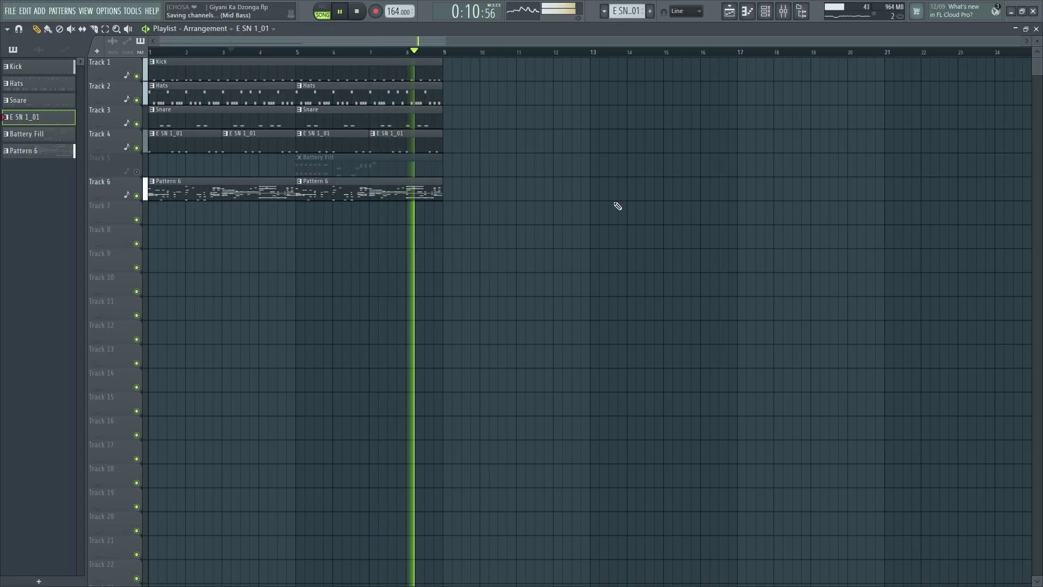
key(alt+Tab)
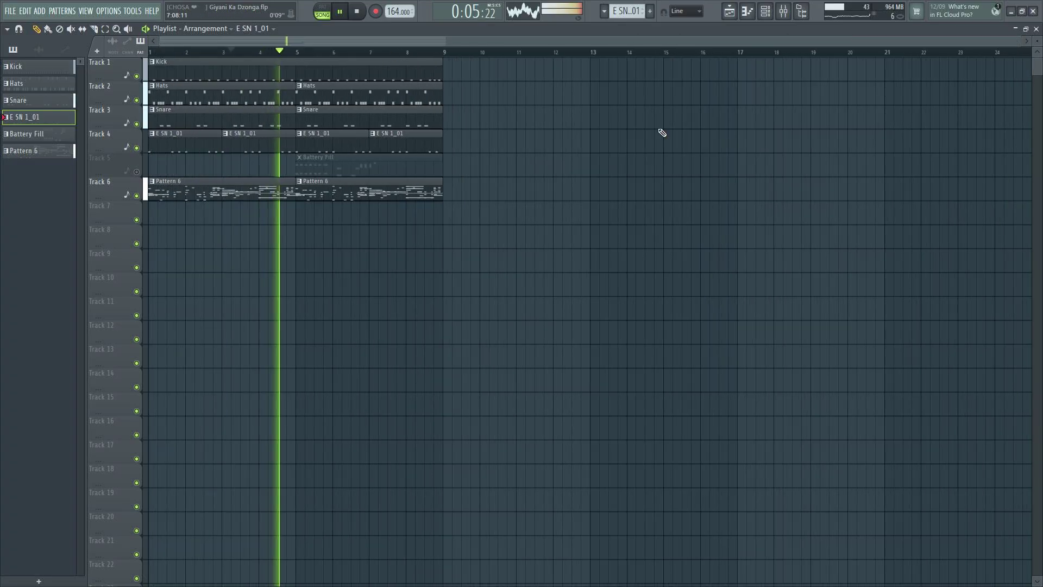
click(10, 11)
click(10, 59)
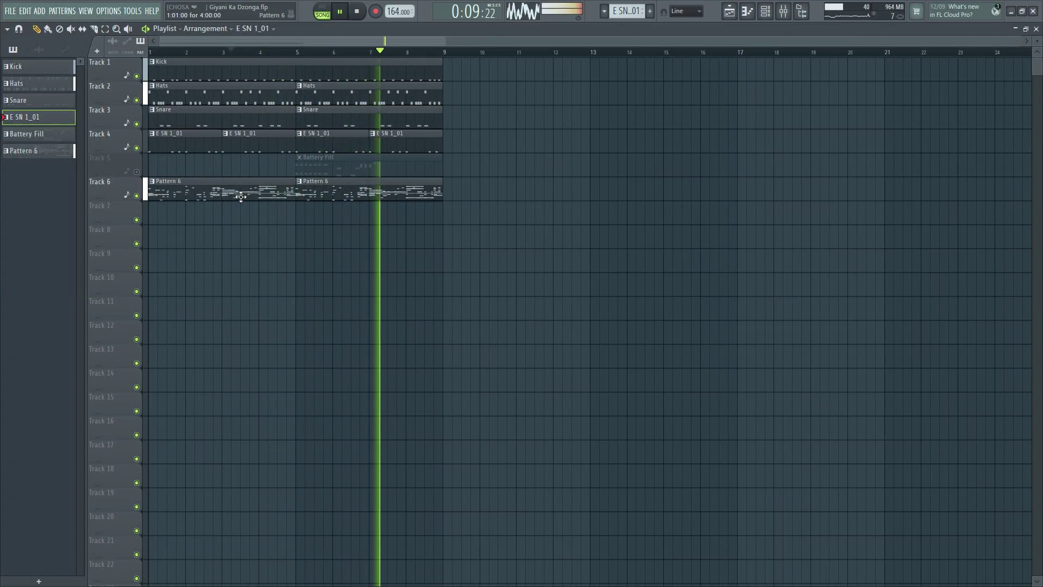
- Check Pattern 6's channels in the Channel rack and split the pattern by channel
click(765, 11)
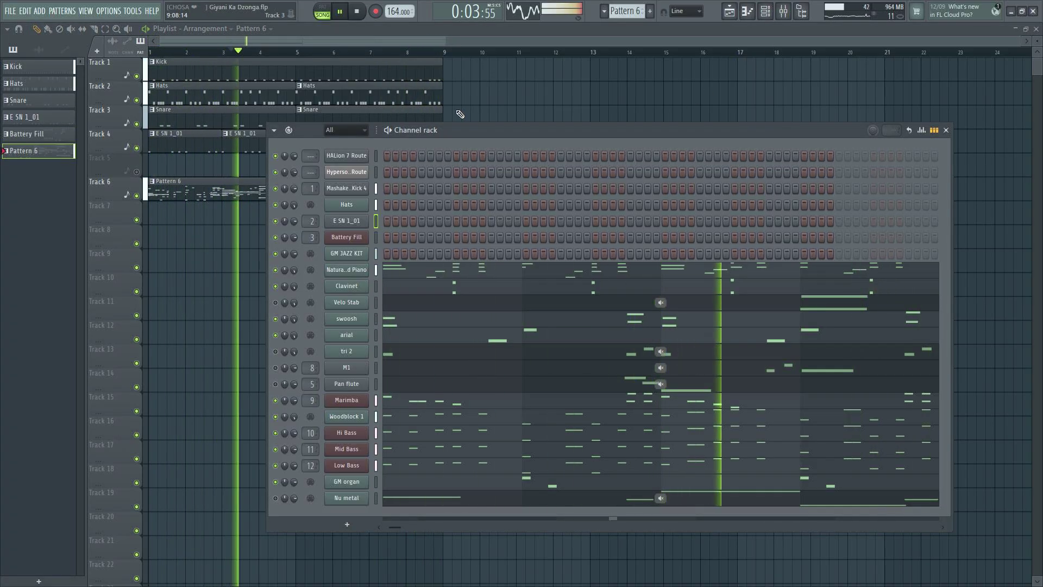
key(F6)
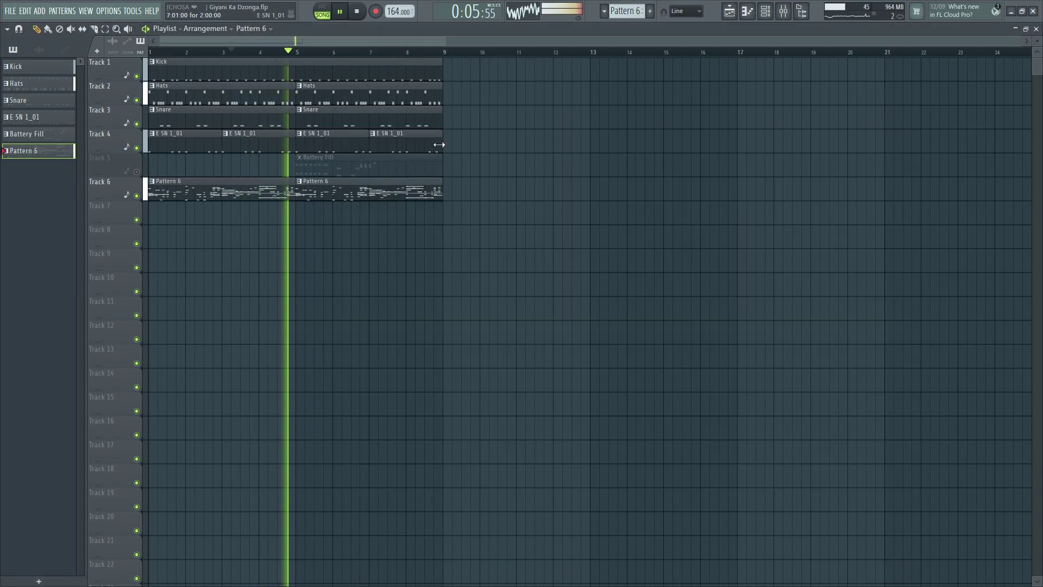
right_click(31, 153)
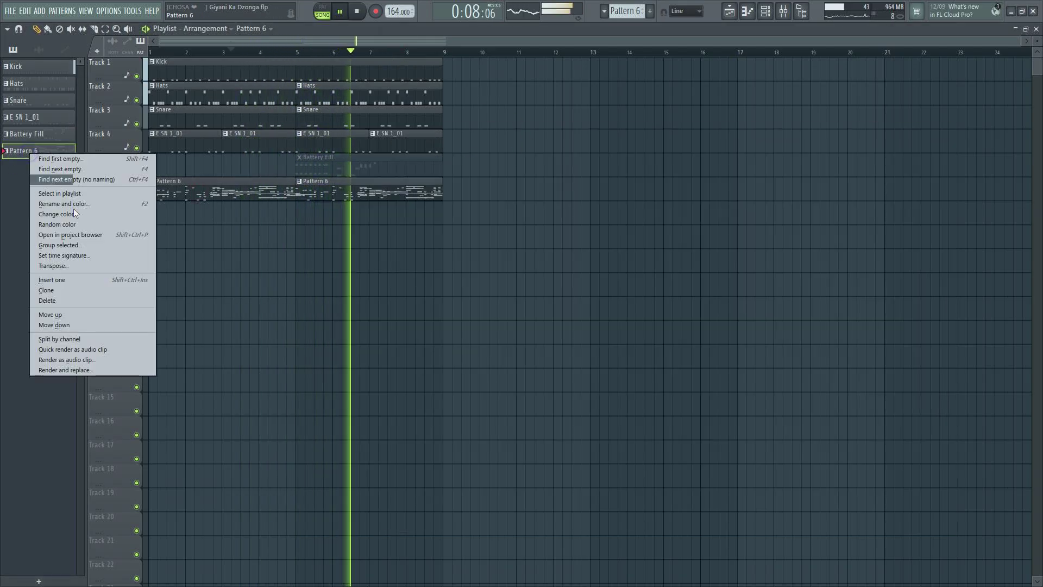
click(69, 341)
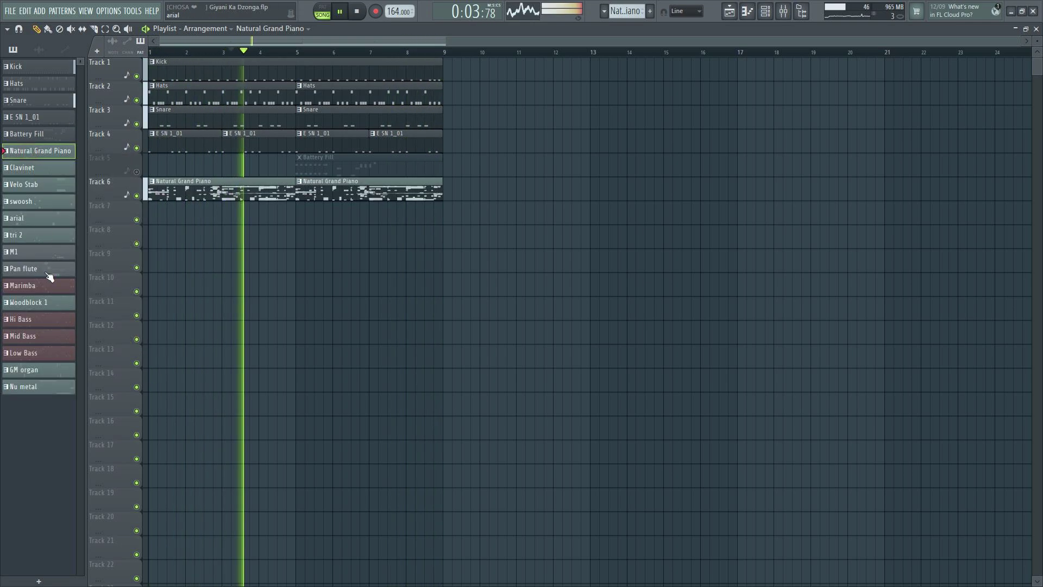
- Place the split patterns from Natural Grand Piano to Nu metal on separate tracks from Track 7 down, and duplicate their clips to bar 5
click(41, 387)
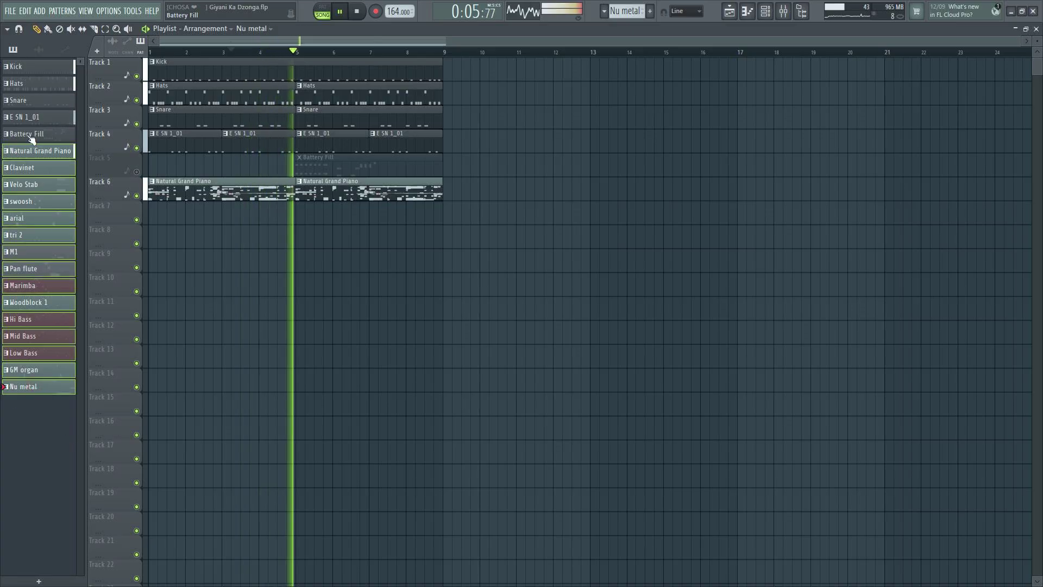
drag(26, 152, 120, 216)
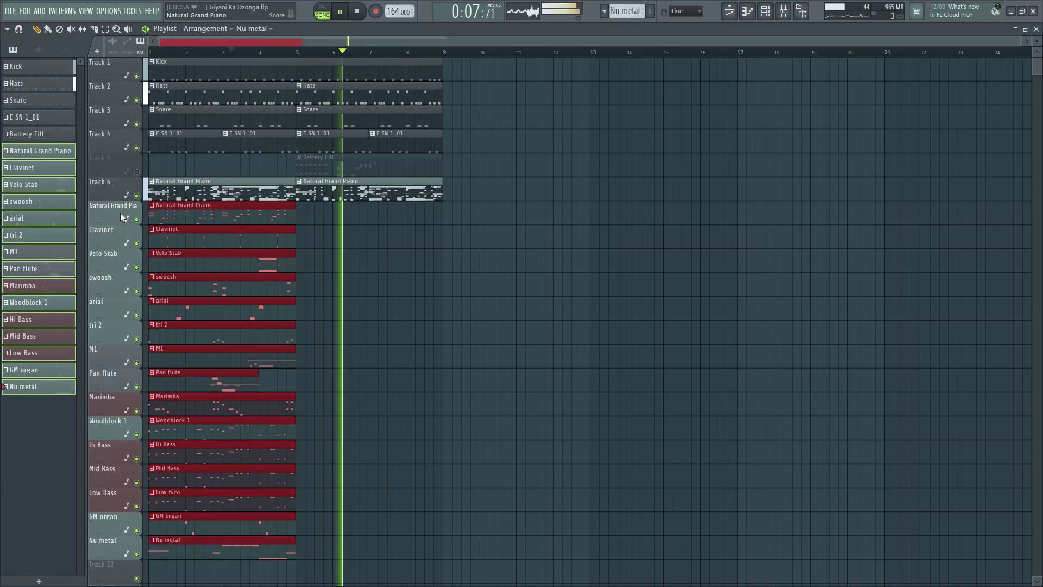
key(ctrl+b)
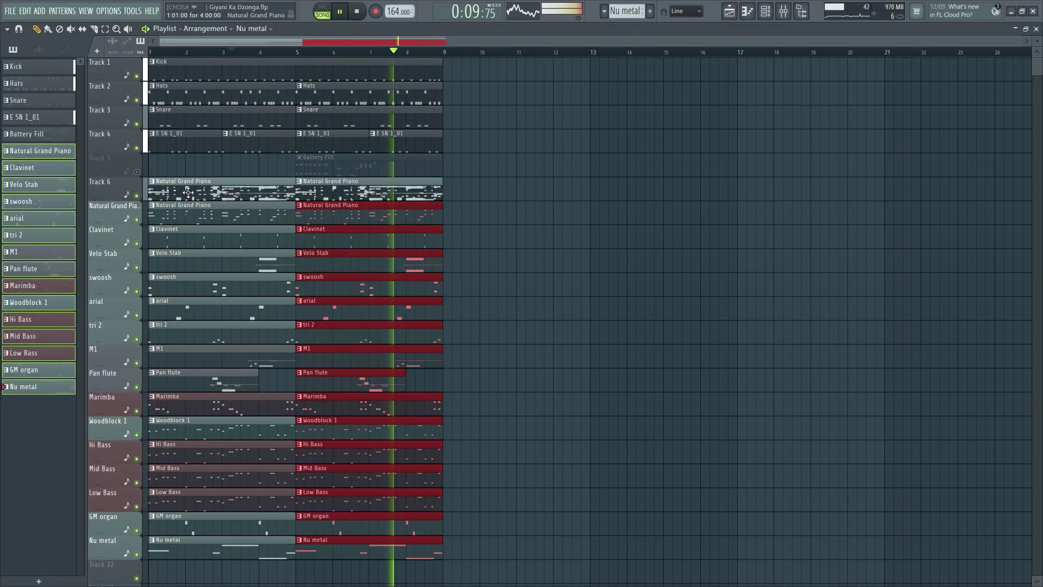
- Delete Track 6 with its two combined Natural Grand Piano clips
right_click(124, 193)
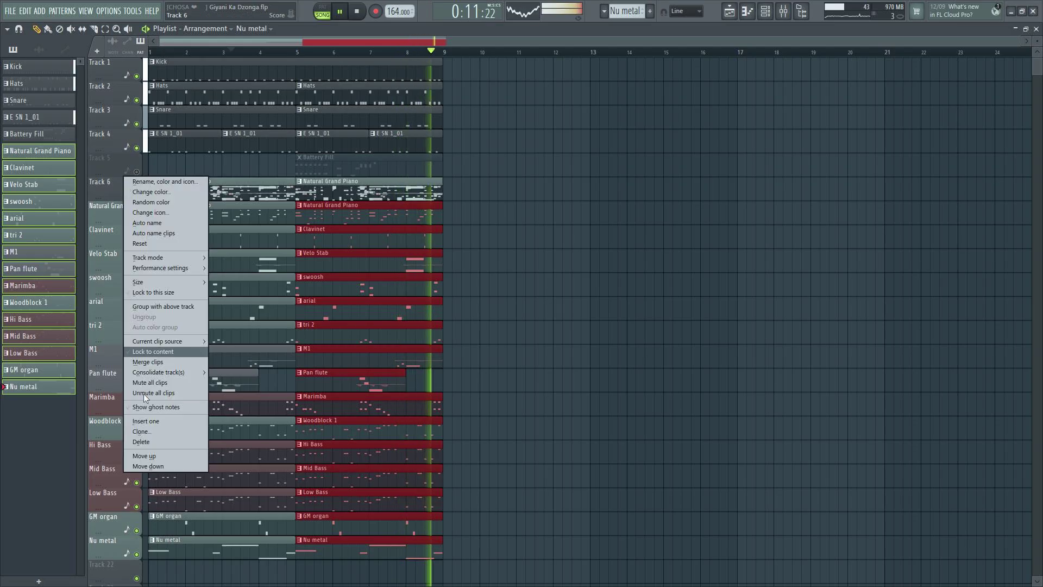
click(153, 443)
click(539, 334)
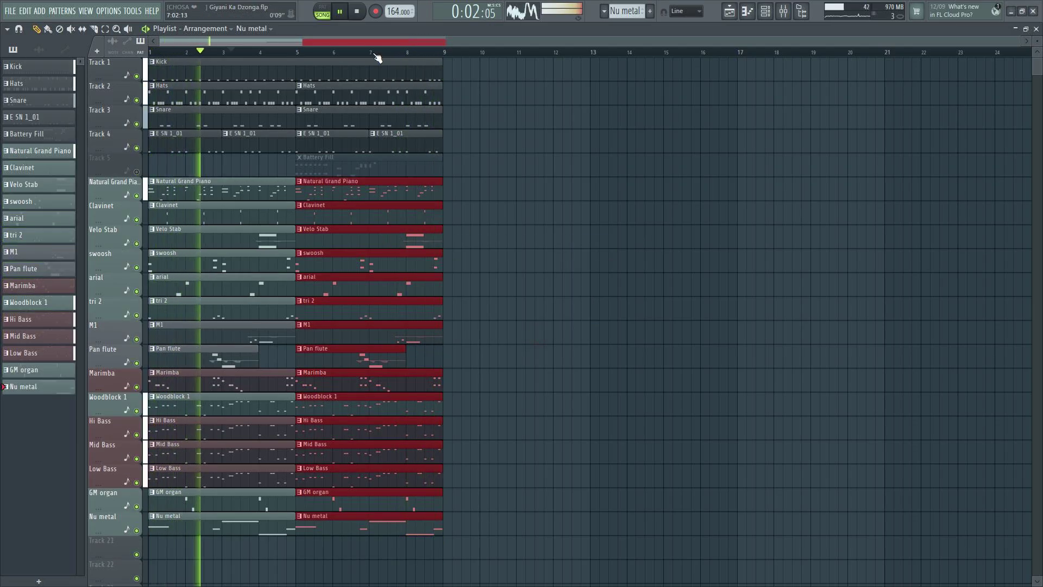
- Duplicate the entire eight-bar section three times so the arrangement fills 32 bars
key(ctrl+a)
key(ctrl+b)
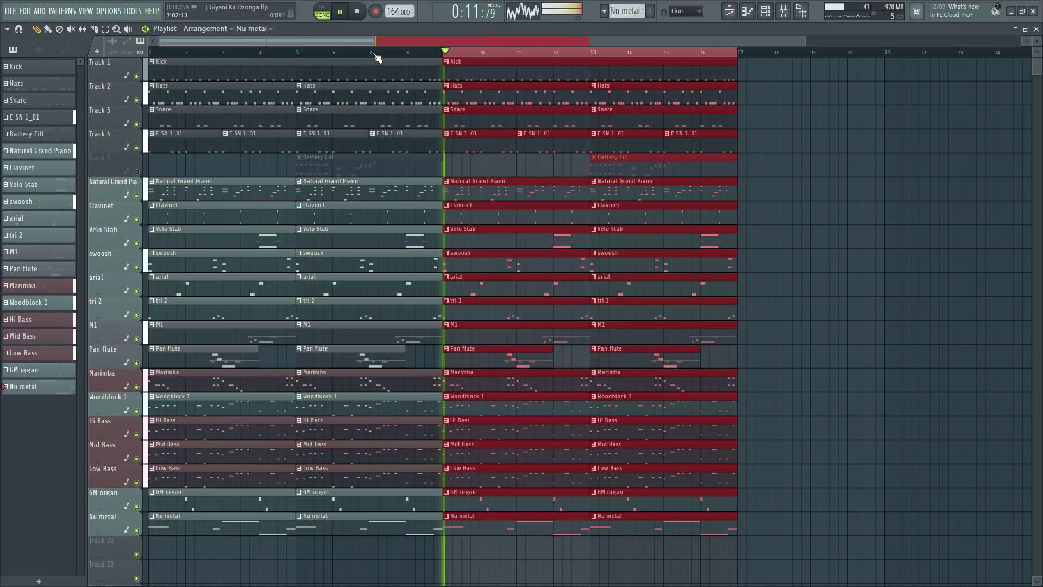
key(ctrl+b)
scroll(378, 58, down, 3)
key(ctrl+b)
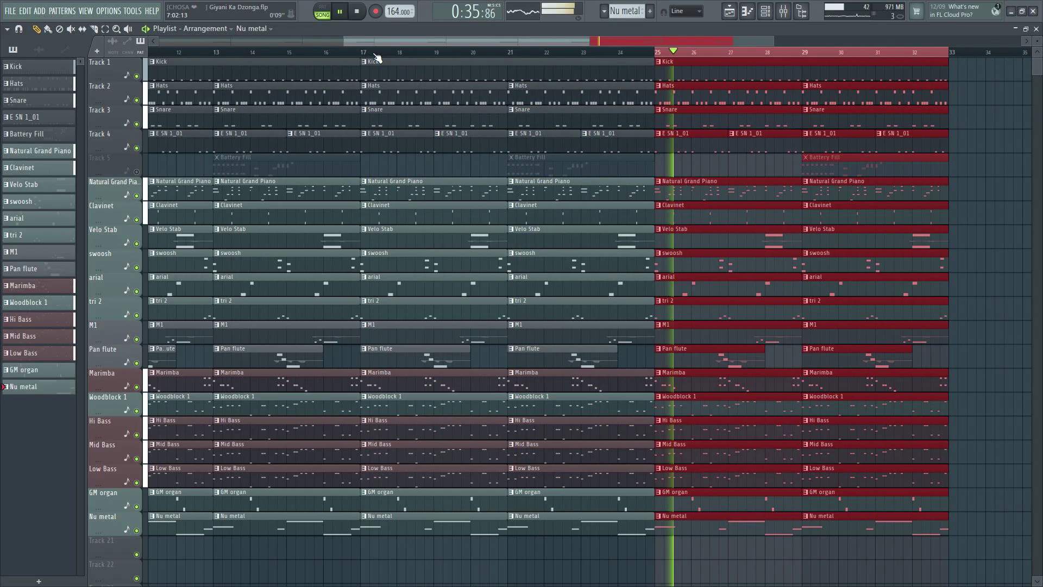
- Make the last Kick clip, starting at bar 25, a unique pattern
click(154, 60)
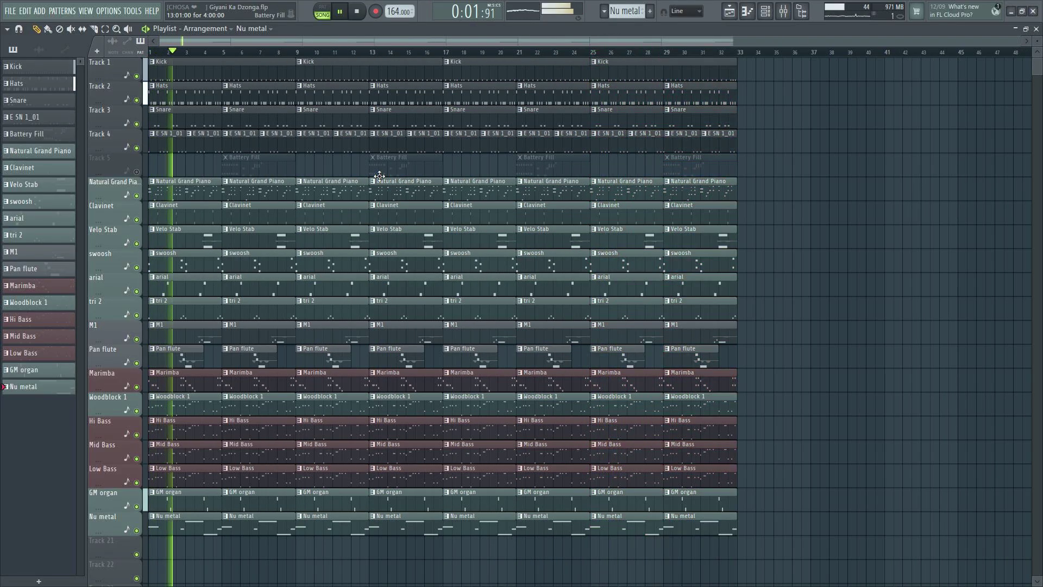
click(596, 64)
click(627, 166)
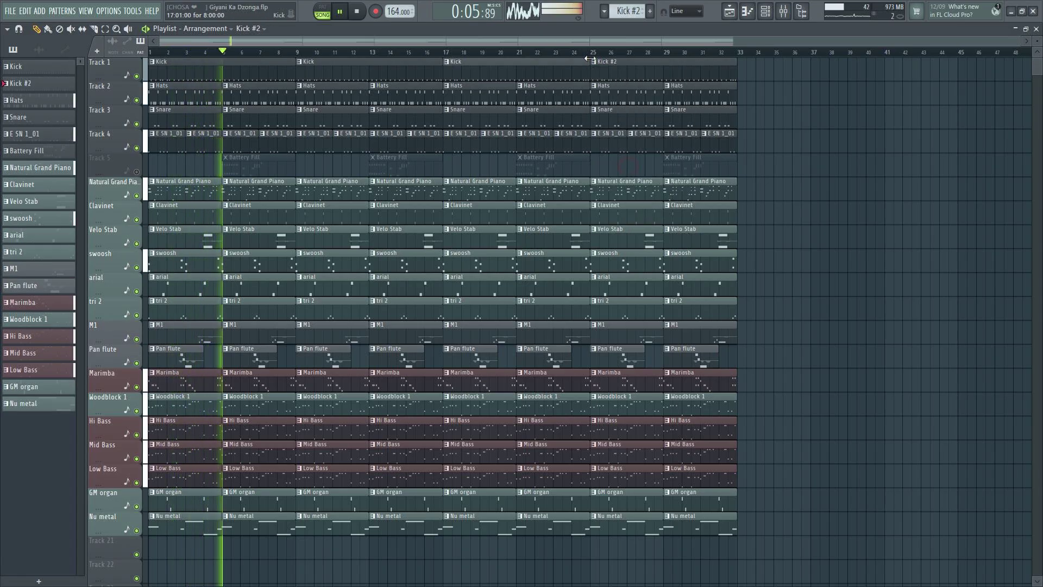
- Edit the Kick #2 pattern's name to Kick and open its color selector
click(597, 64)
click(624, 109)
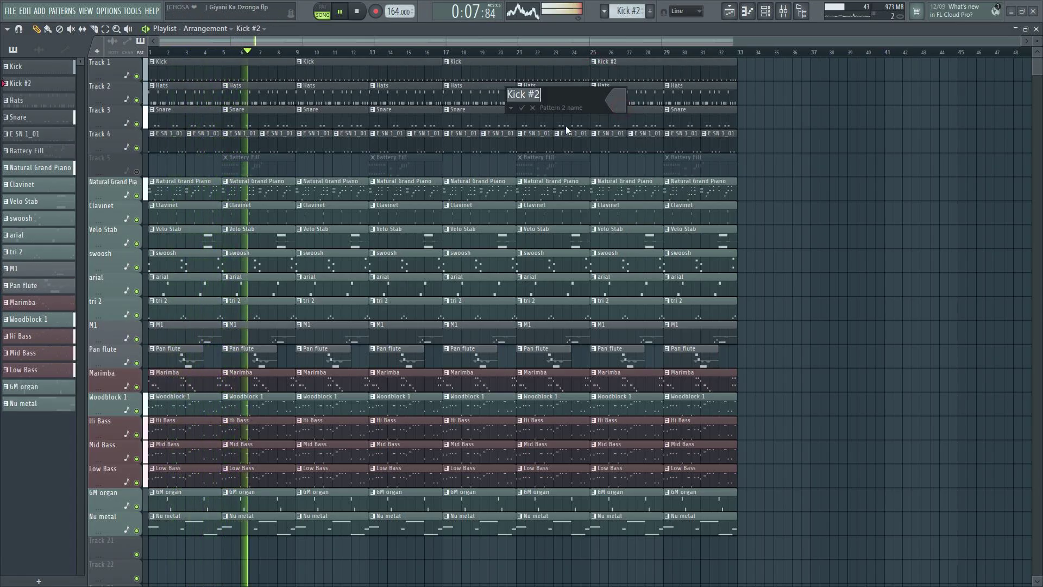
click(620, 107)
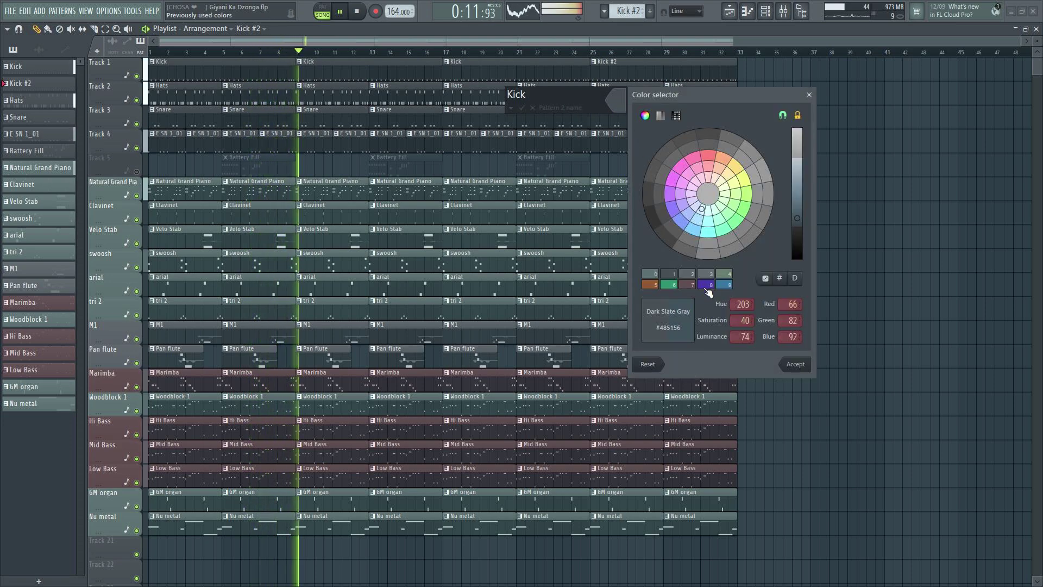
- Color the Kick #2 pattern dark blue and confirm its new name, Kick
click(686, 227)
click(795, 364)
key(Return)
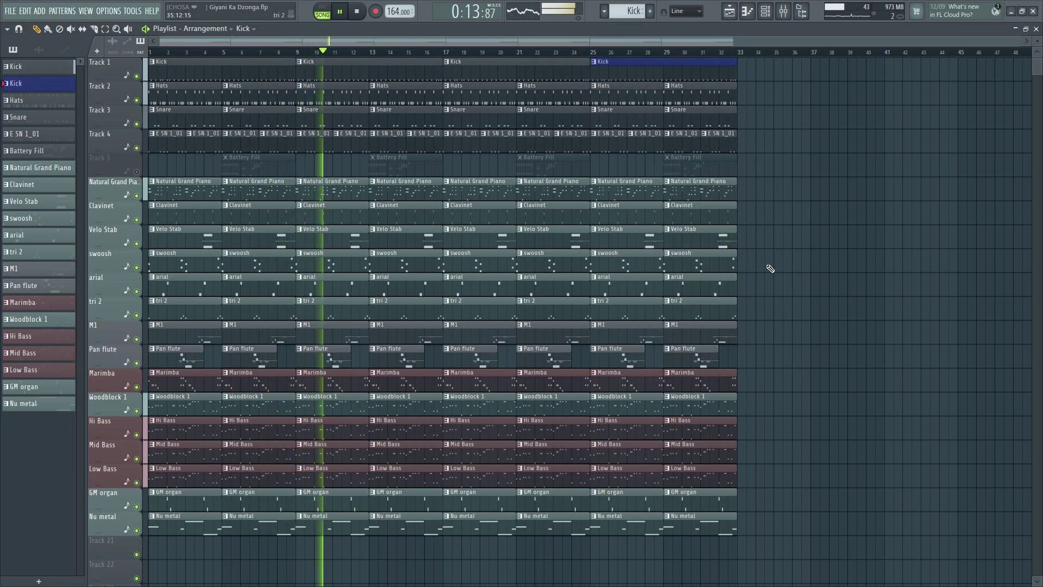
- Open the blue Kick pattern's notes and rework the C5 kicks in bars 5 and 6 into a denser, syncopated rhythm
double_click(630, 73)
scroll(460, 54, down, 5)
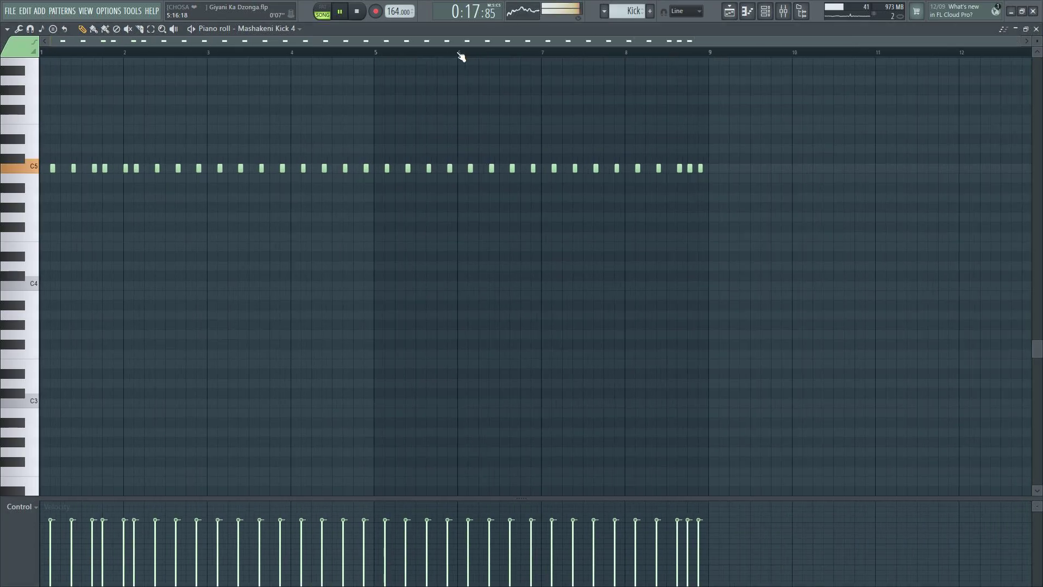
click(286, 55)
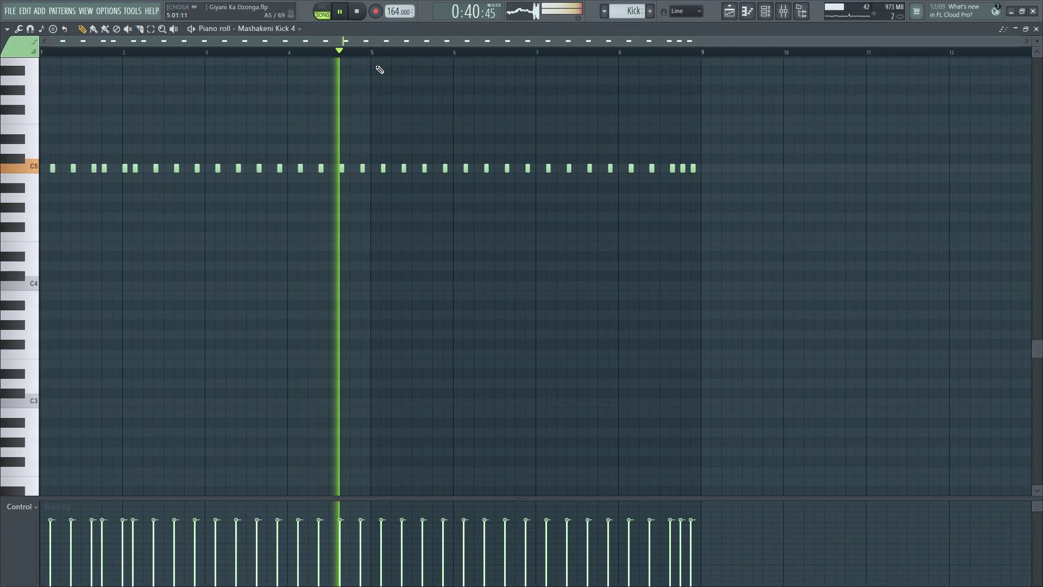
scroll(389, 51, up, 4)
key(space)
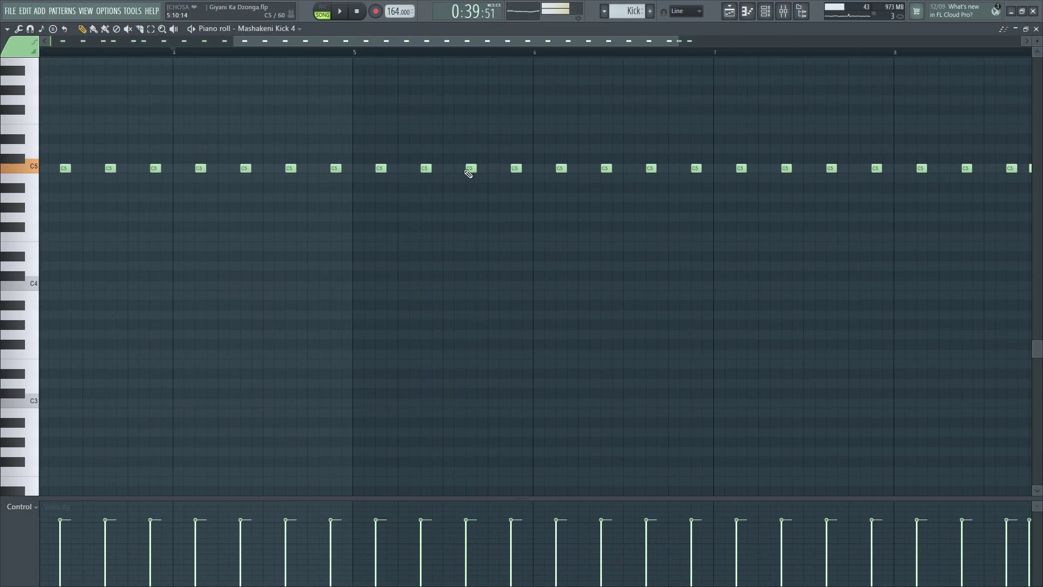
click(491, 168)
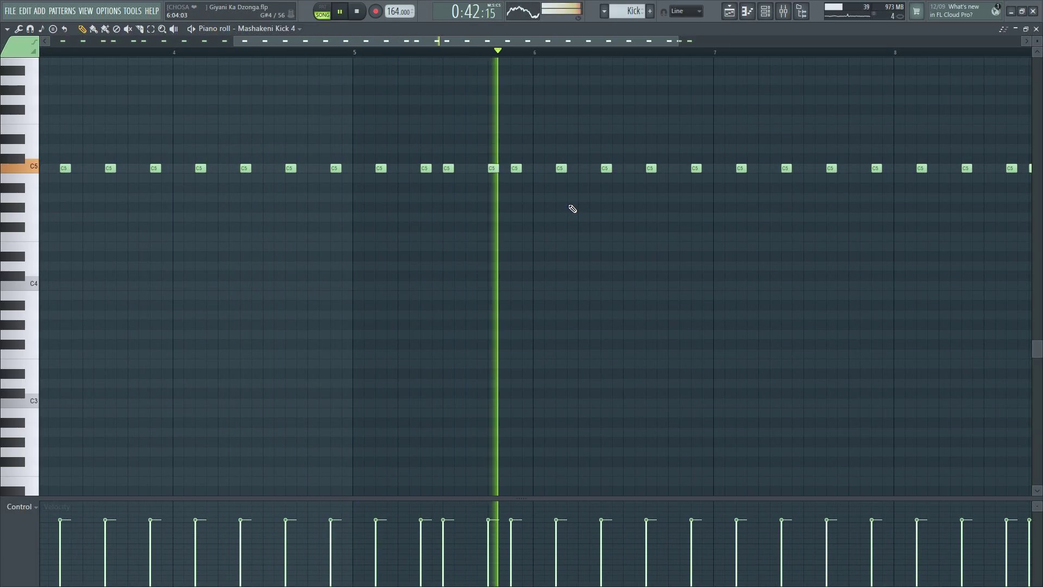
drag(604, 170, 577, 170)
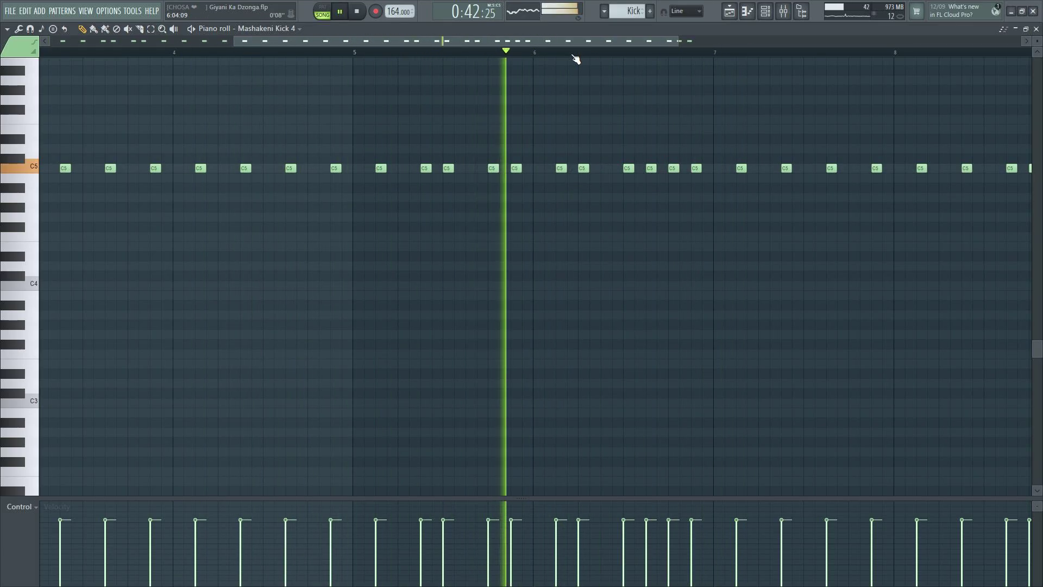
- Tighten the spacing of the C5 kicks in bar 7, add a kick at the start of bar 8, and close the piano roll
scroll(576, 59, down, 2)
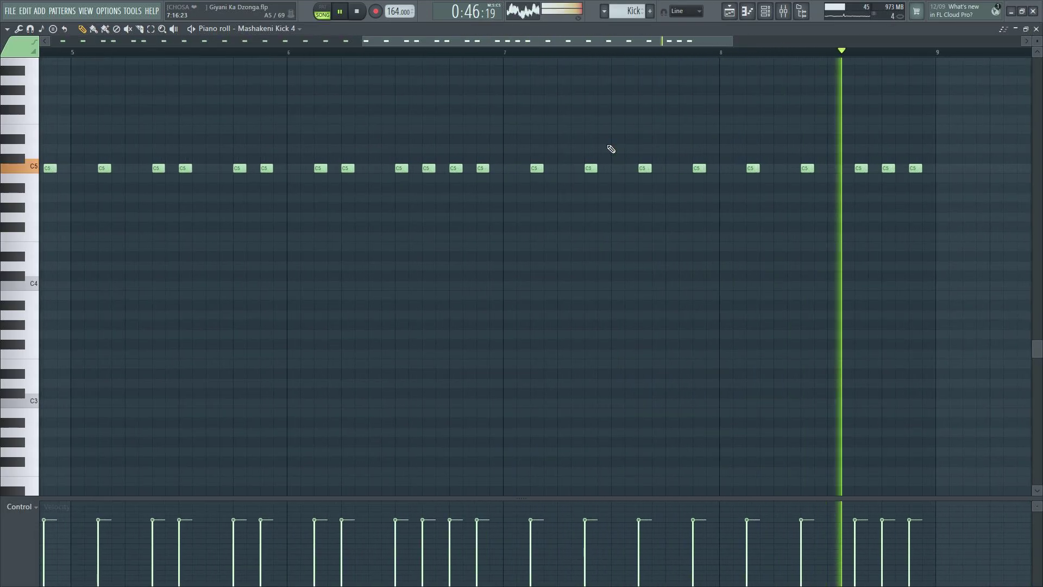
key(space)
scroll(641, 172, up, 2)
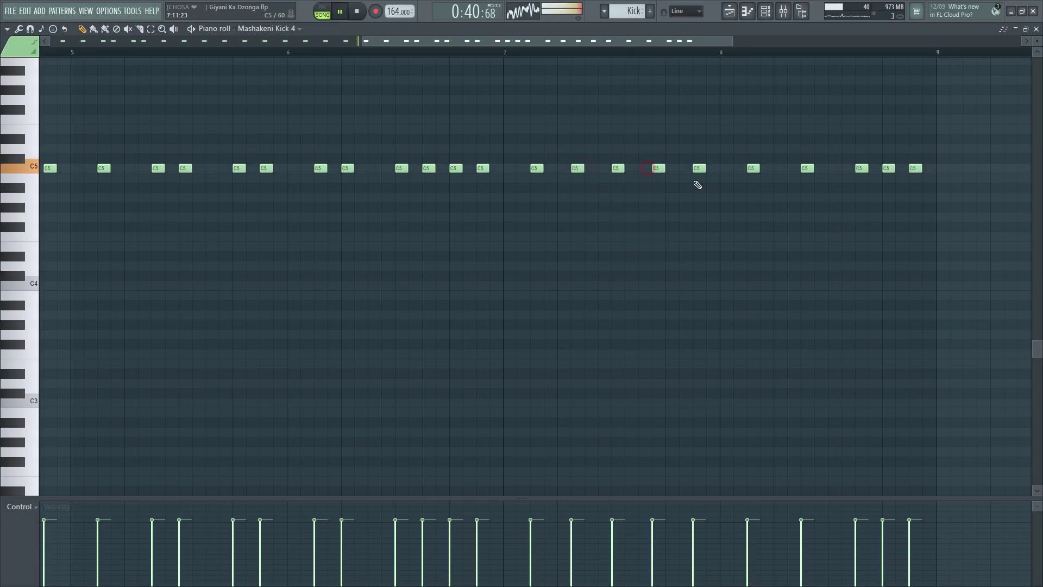
click(724, 168)
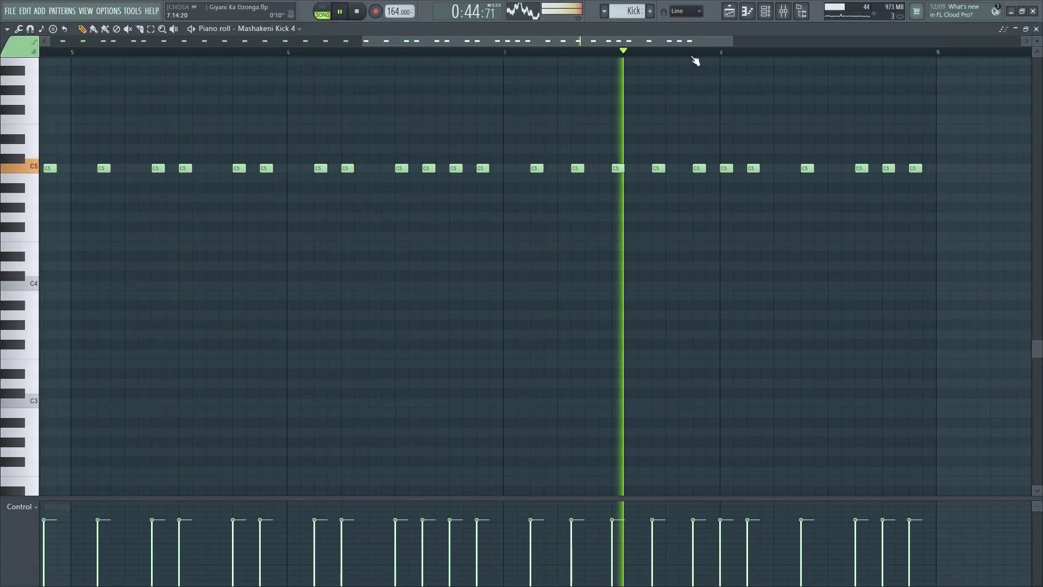
scroll(694, 56, down, 3)
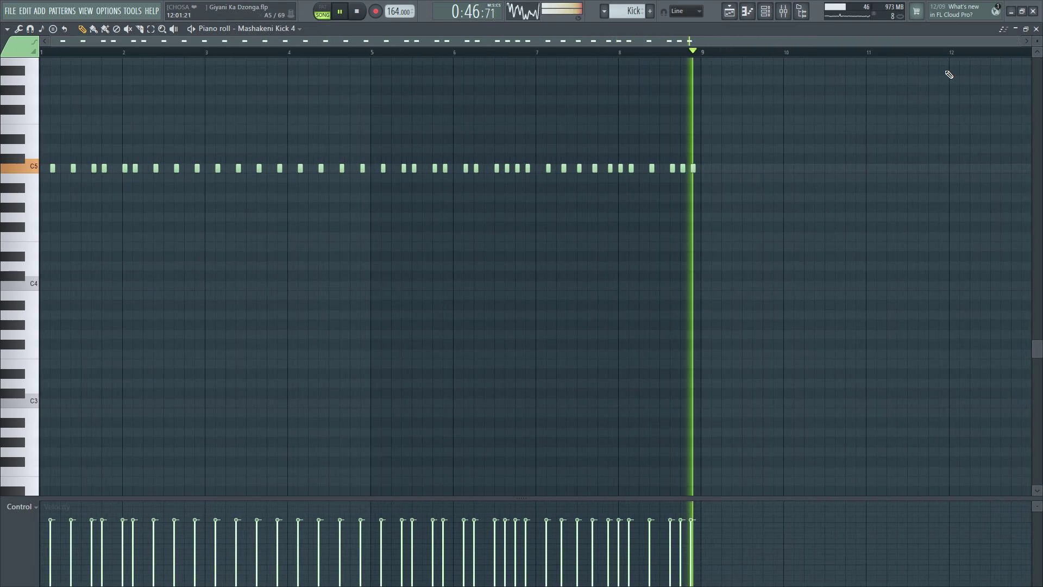
click(1016, 30)
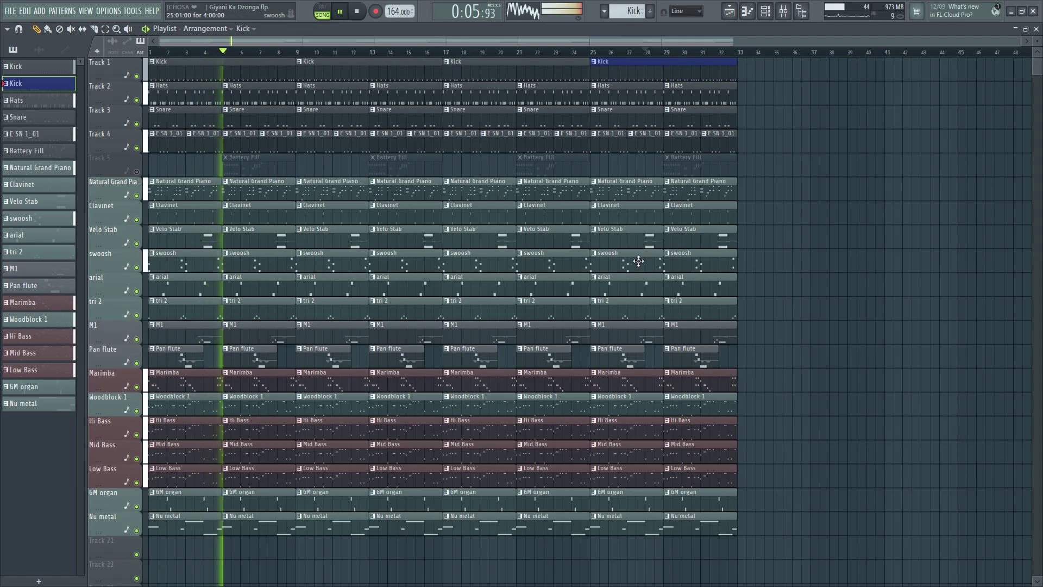
- Place Battery Fill clips at bars 1 and 31 of Track 5 and rename the pattern Drums Fill
click(715, 170)
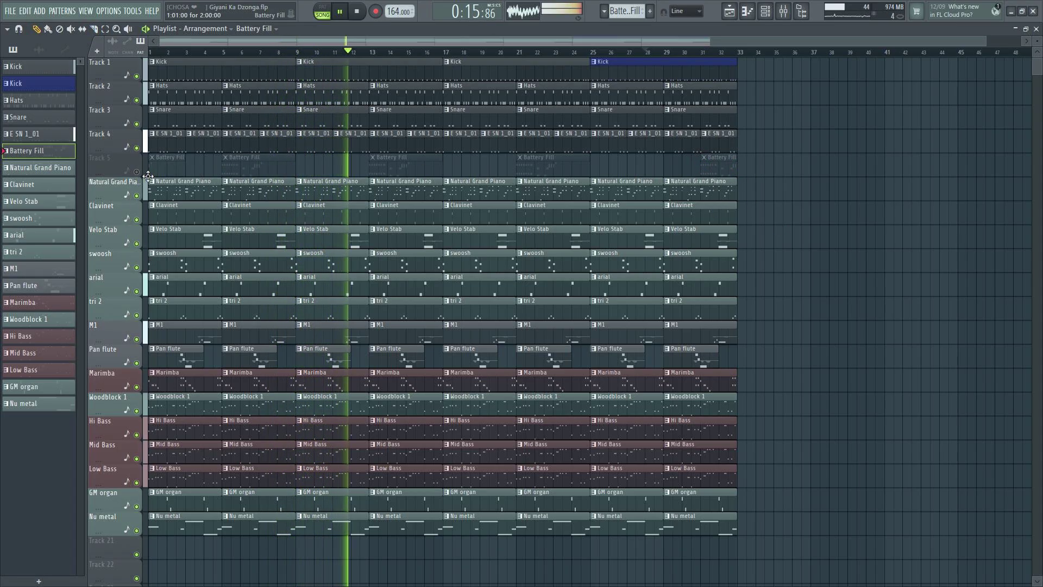
right_click(152, 162)
click(187, 213)
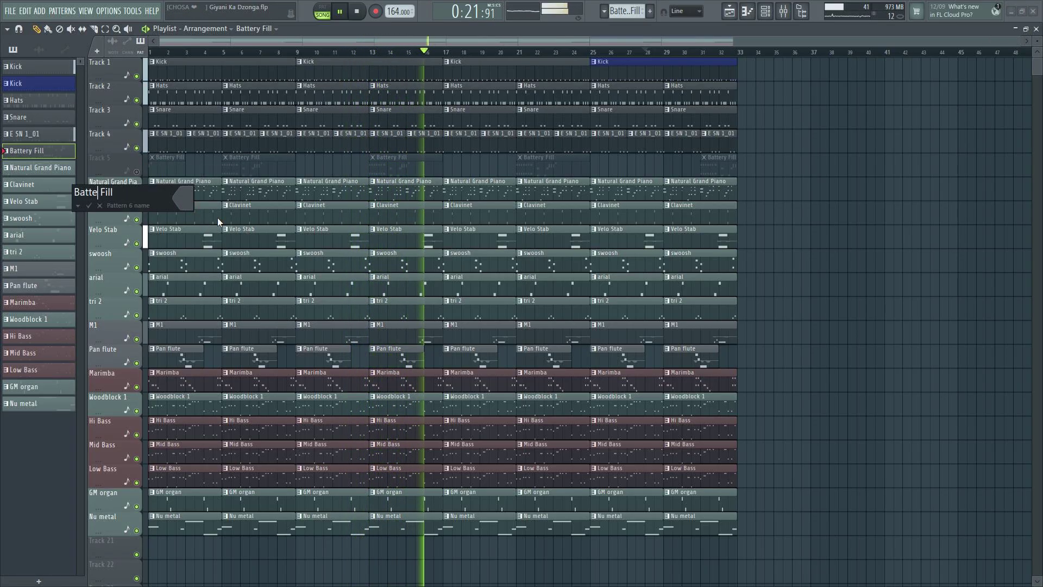
key(Delete)
key(Delete)
key(Delete)
key(Delete)
key(Delete)
key(Delete)
key(Delete)
text(Drums)
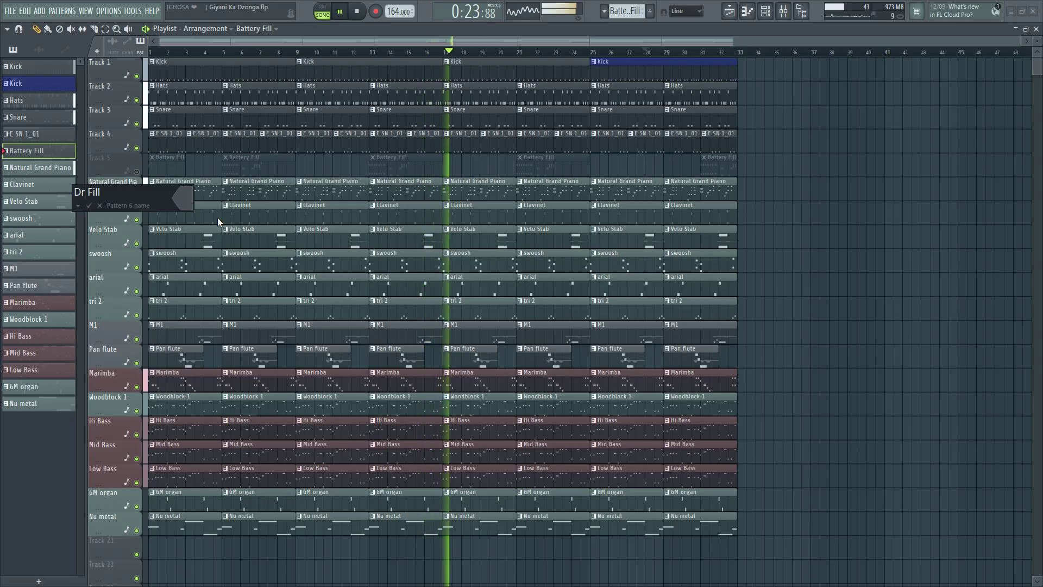
key(Return)
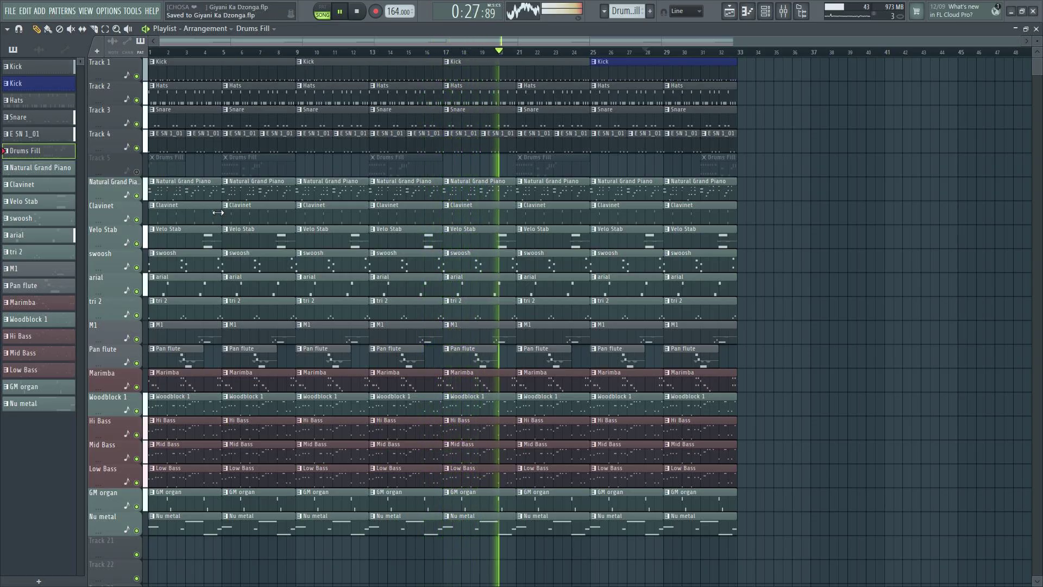
- Save the project and unmute Track 5
click(11, 10)
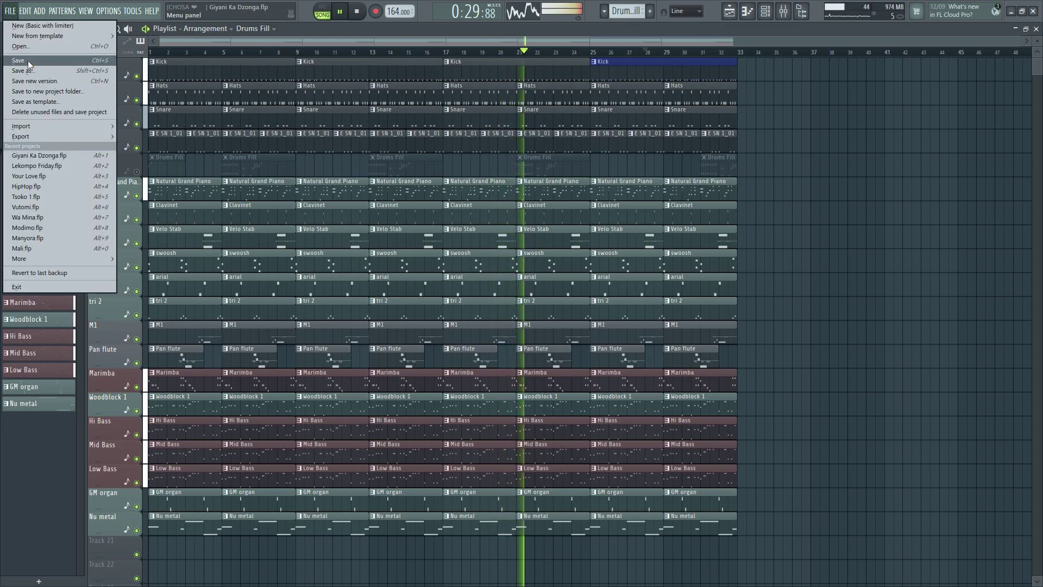
click(25, 61)
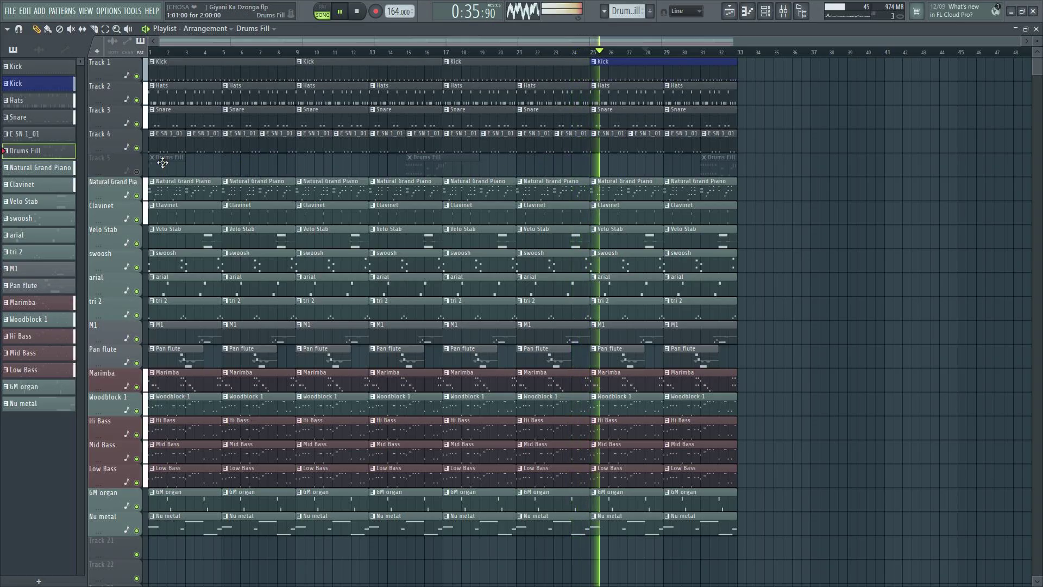
click(140, 172)
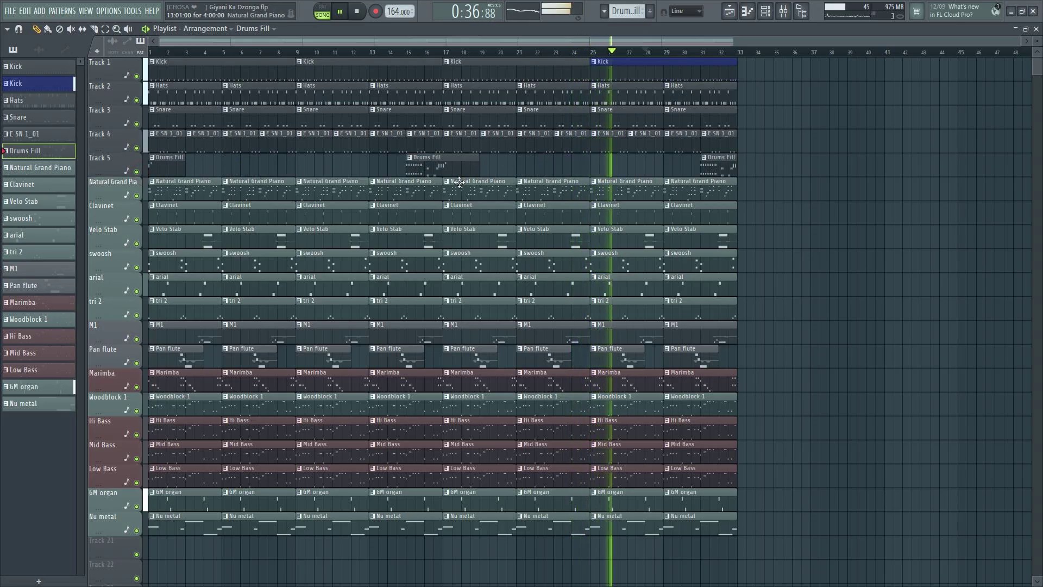
- Make the middle Drums Fill clip on Track 5 unique and open its notes for editing
click(342, 53)
right_click(408, 162)
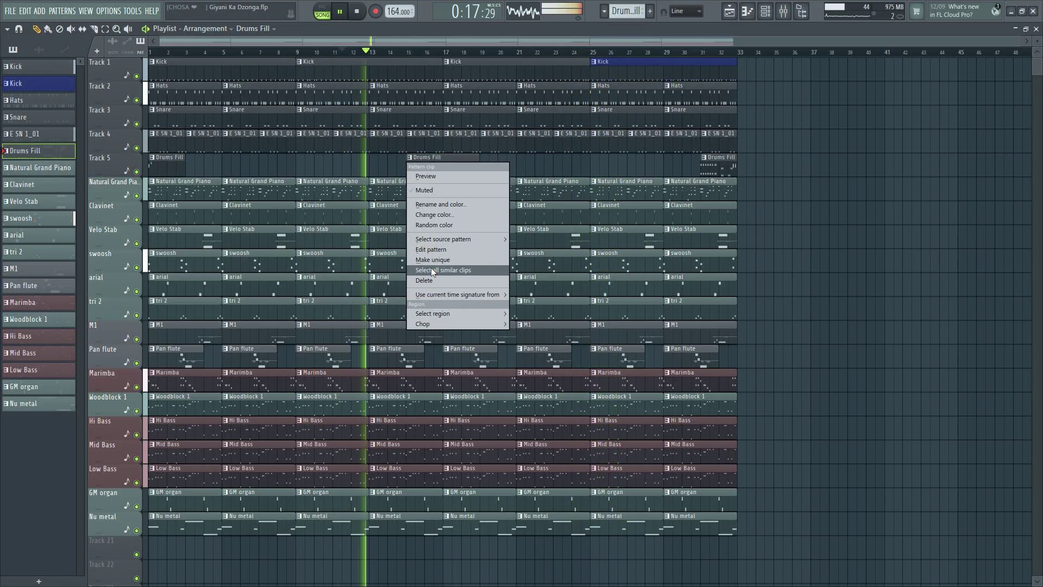
click(442, 260)
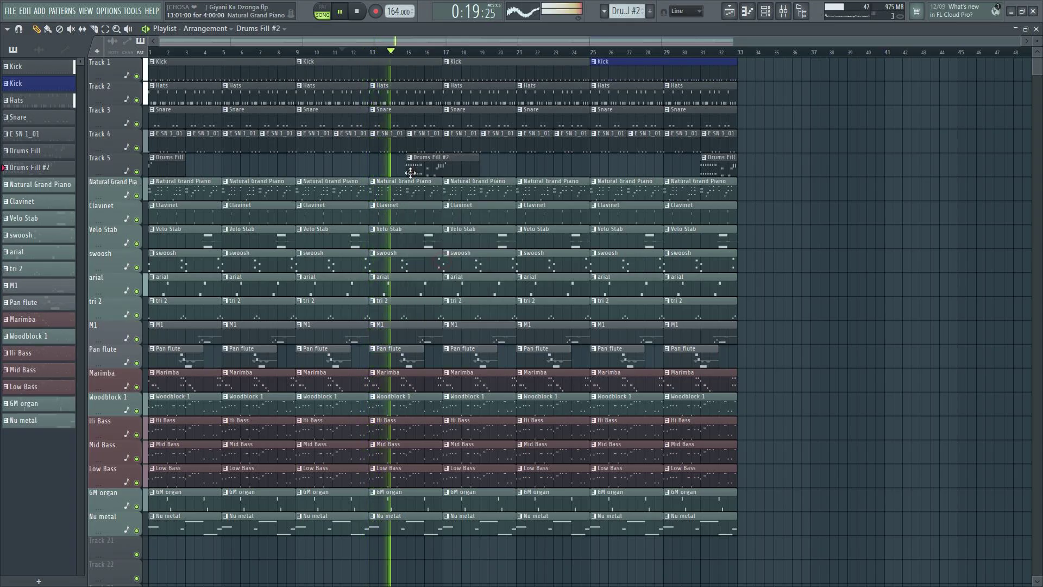
double_click(416, 167)
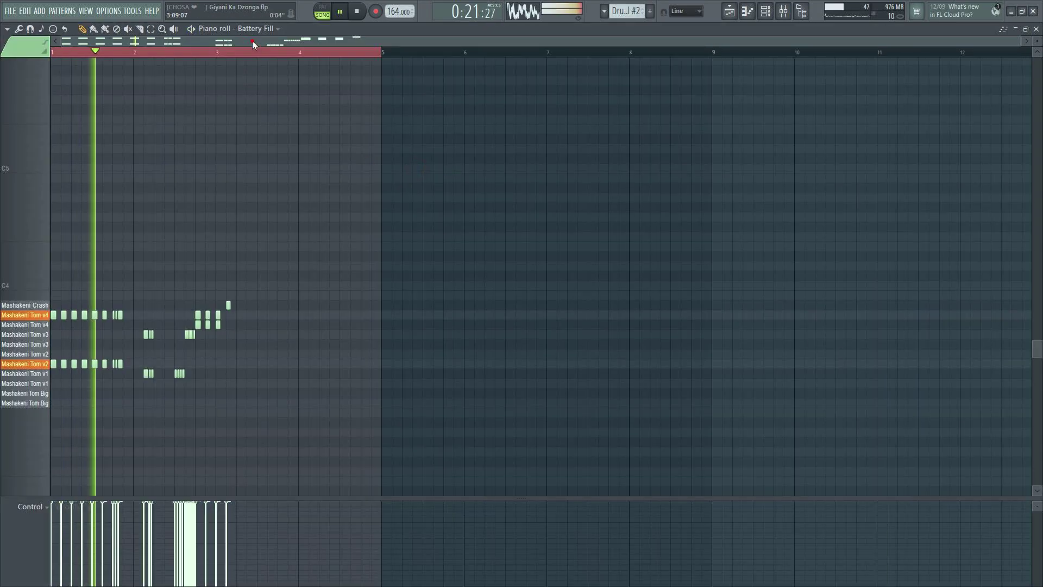
- Audition the fill and delete the Mashakeni Tom v4 and v2 notes in bar 1 before its closing three-hit group
drag(128, 55, 156, 51)
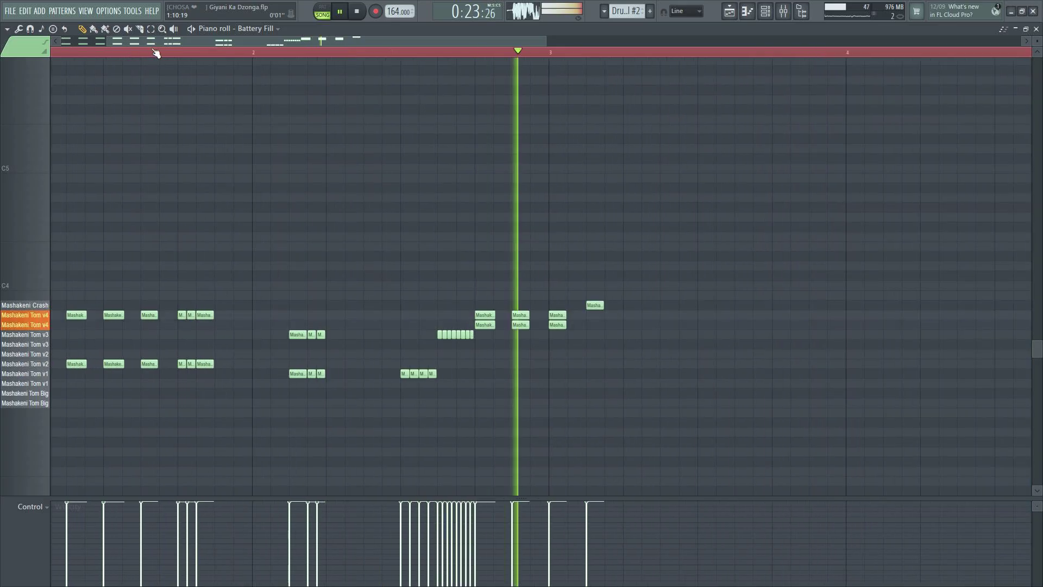
key(space)
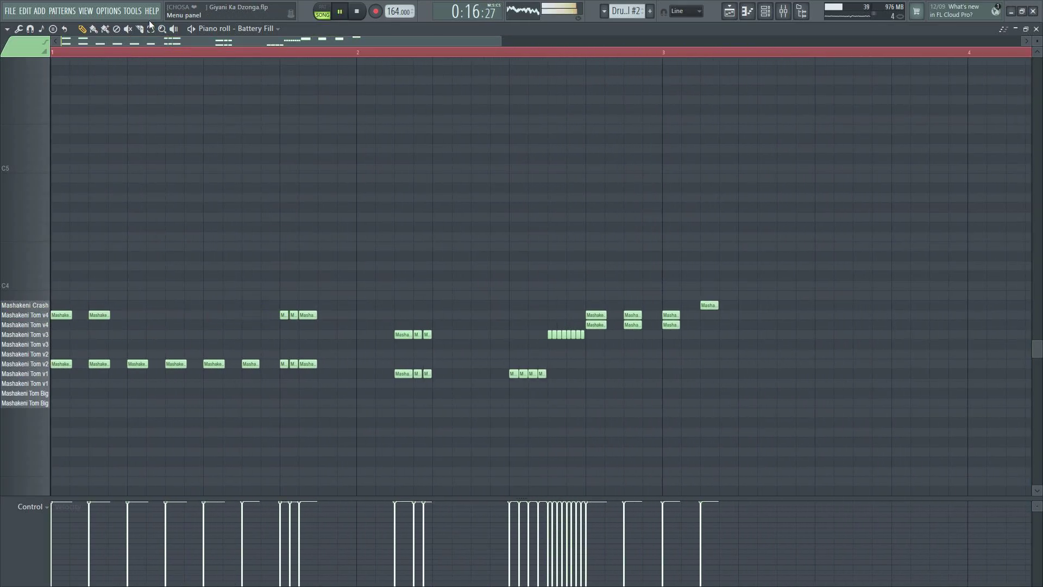
drag(254, 275, 51, 425)
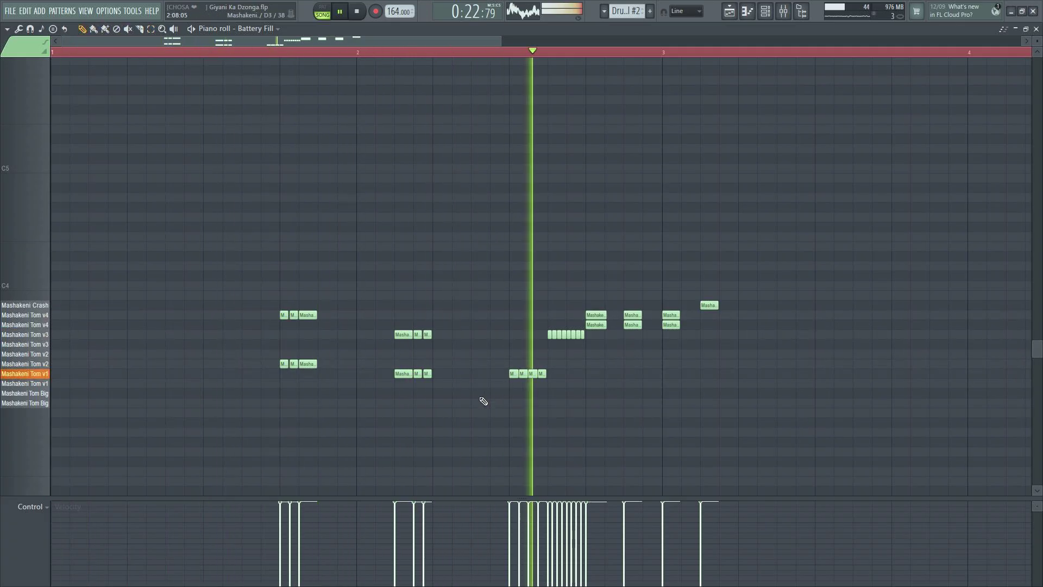
- Try extra Mashakeni Tom v1 and v3 hits in bar 2, between the existing tom groups
key(space)
key(space)
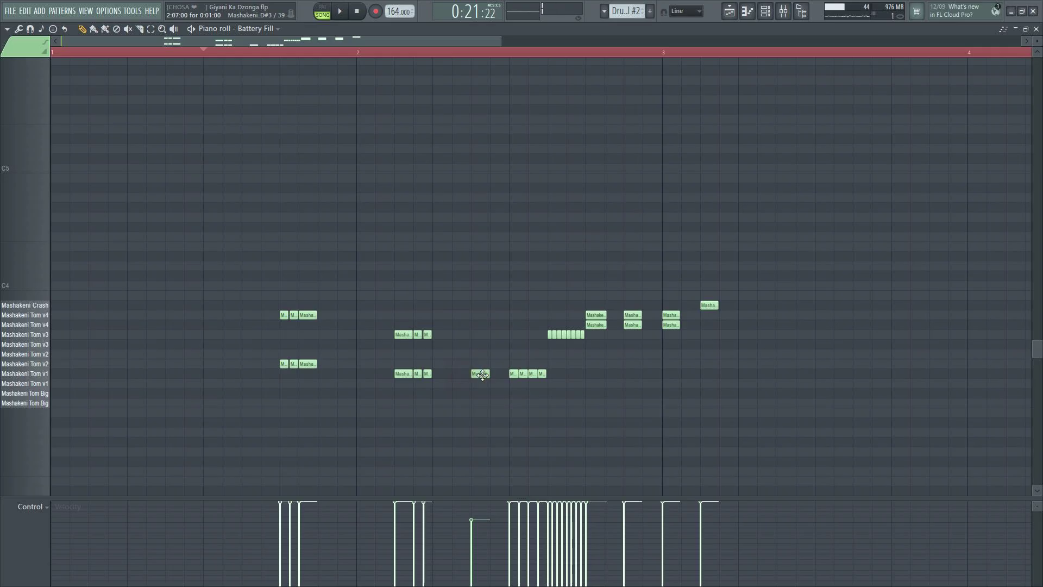
key(space)
click(472, 334)
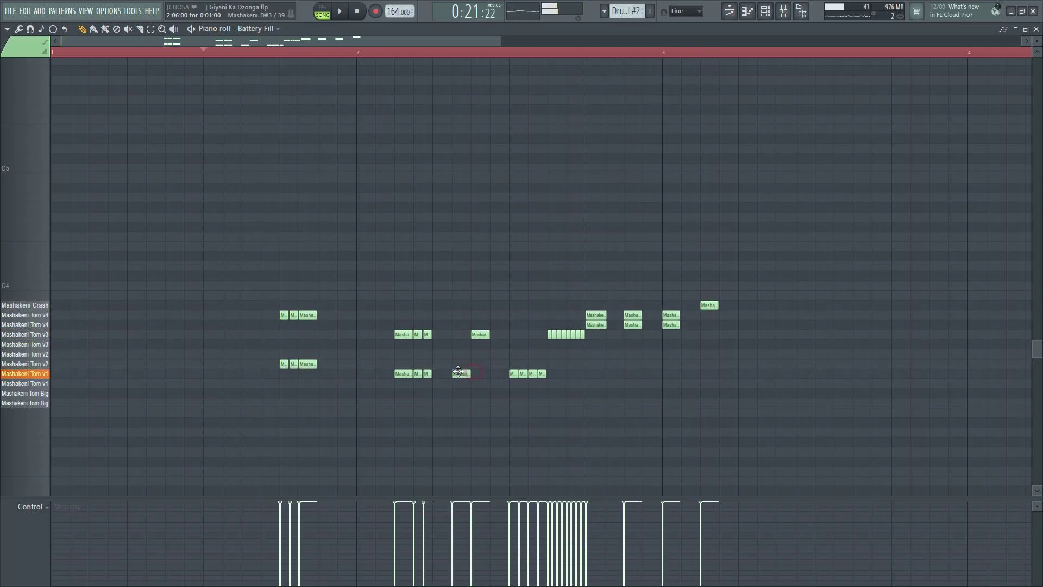
key(space)
drag(480, 334, 461, 334)
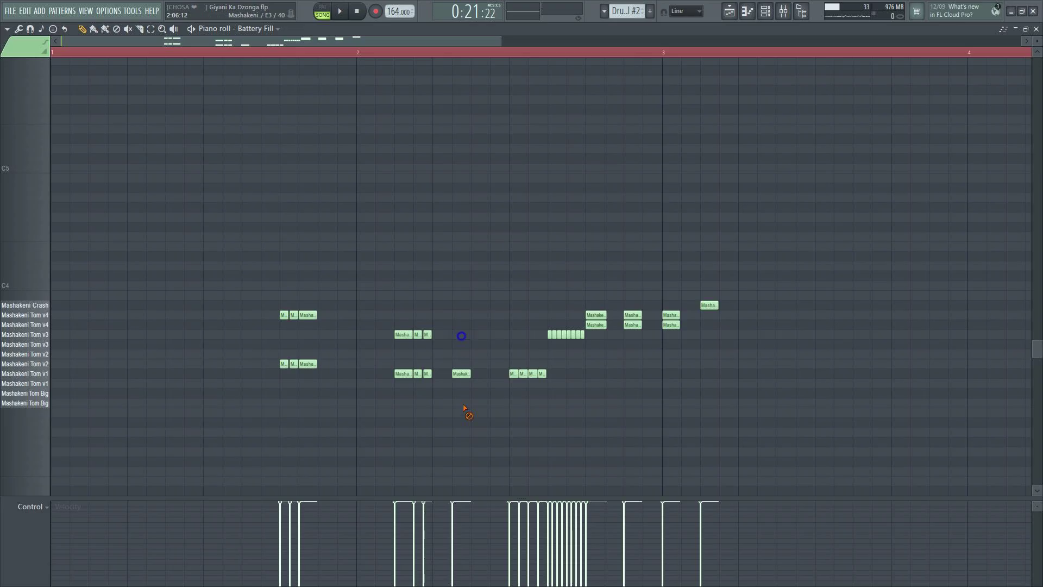
key(space)
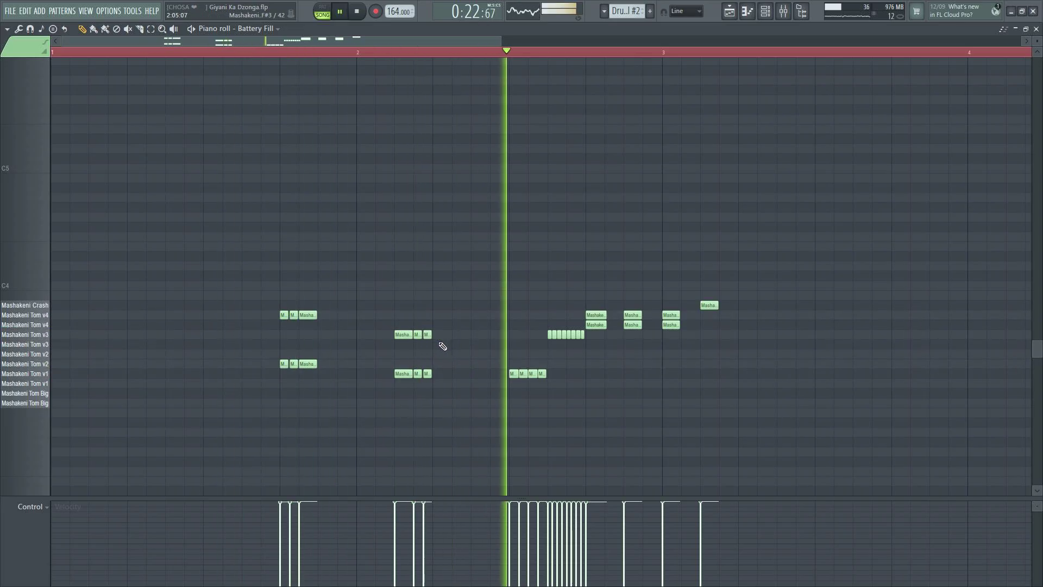
- Replace the first tom group in bar 2 with one Mashakeni Tom v3 note lasting 8 steps from the bar's start
right_click(429, 335)
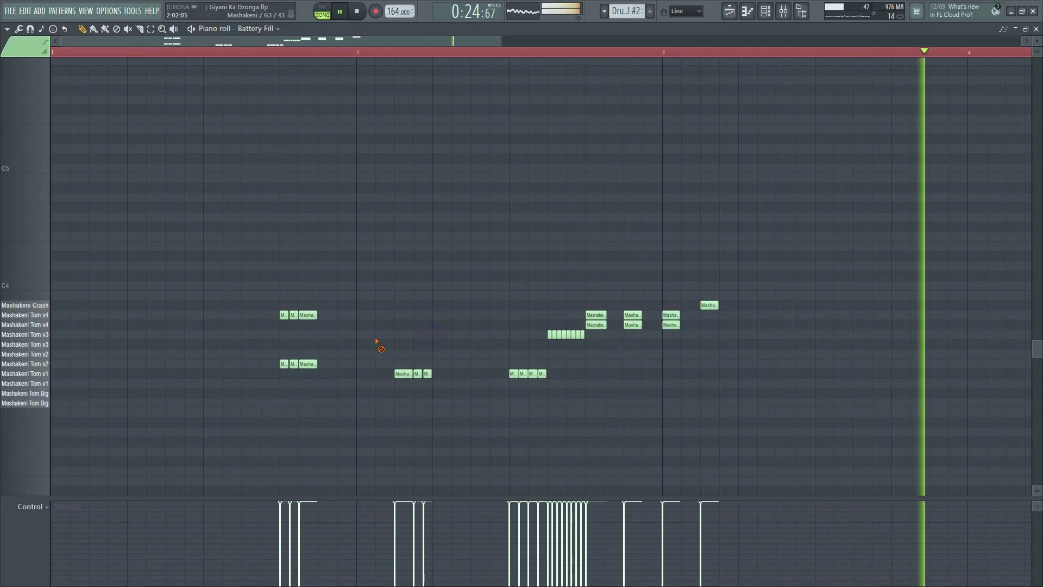
click(361, 335)
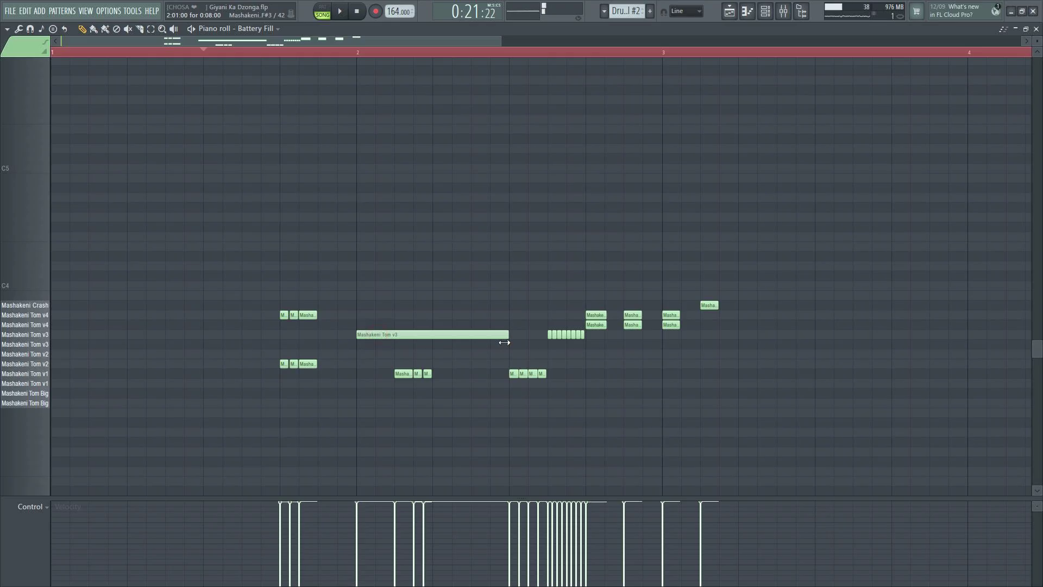
right_click(402, 374)
- Select the long Mashakeni Tom v3 note and arpeggiate it with a reduced time multiplier, splitting it into a rapid roll
key(e)
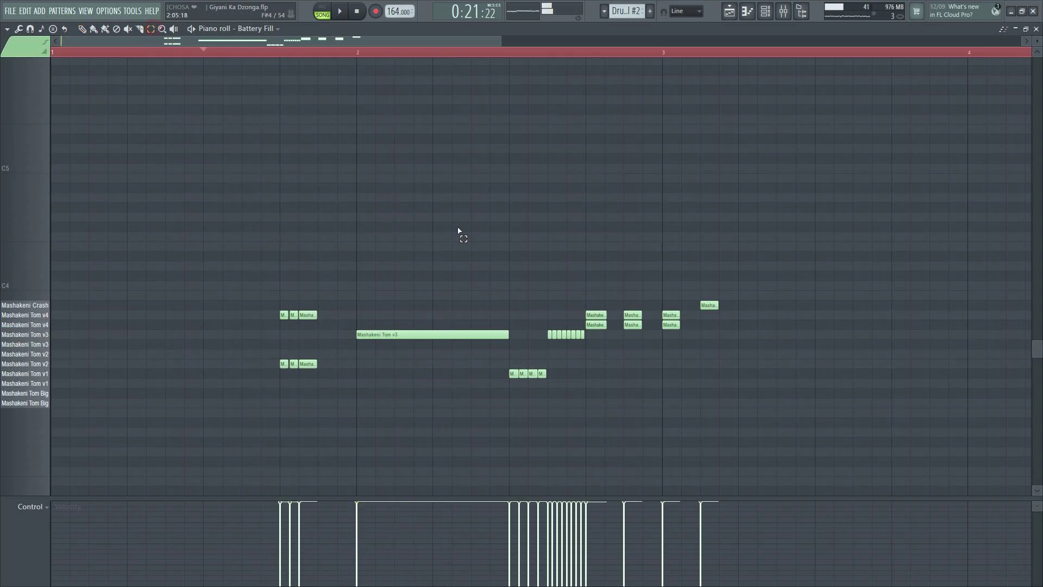
drag(457, 231, 413, 450)
key(alt+a)
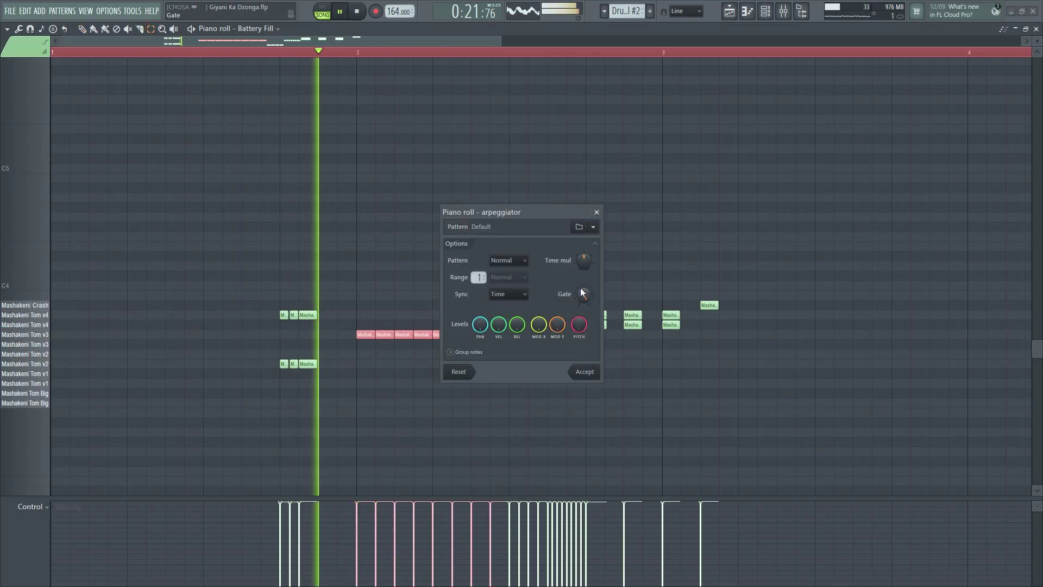
drag(581, 262, 581, 278)
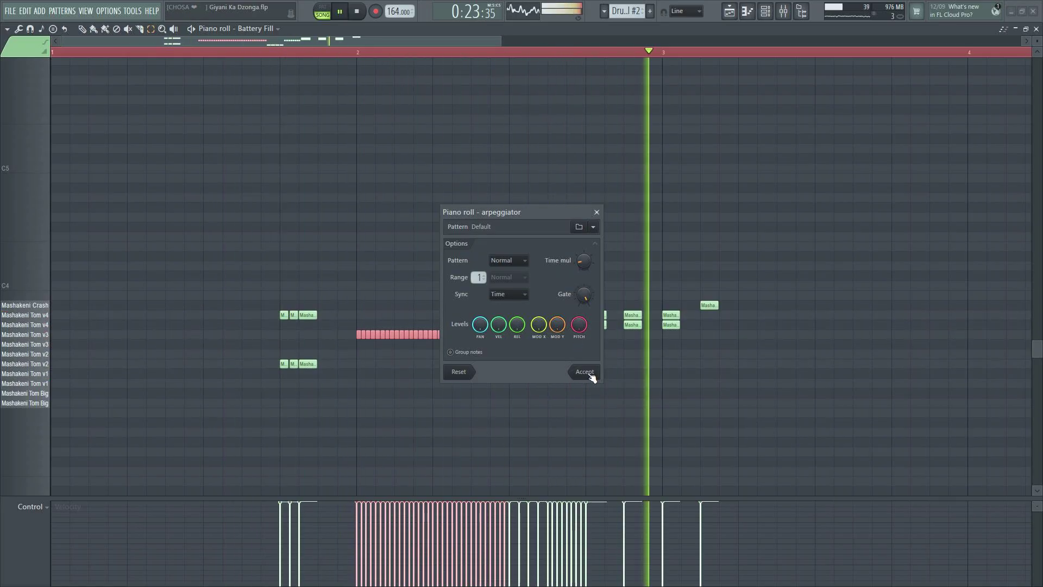
click(589, 374)
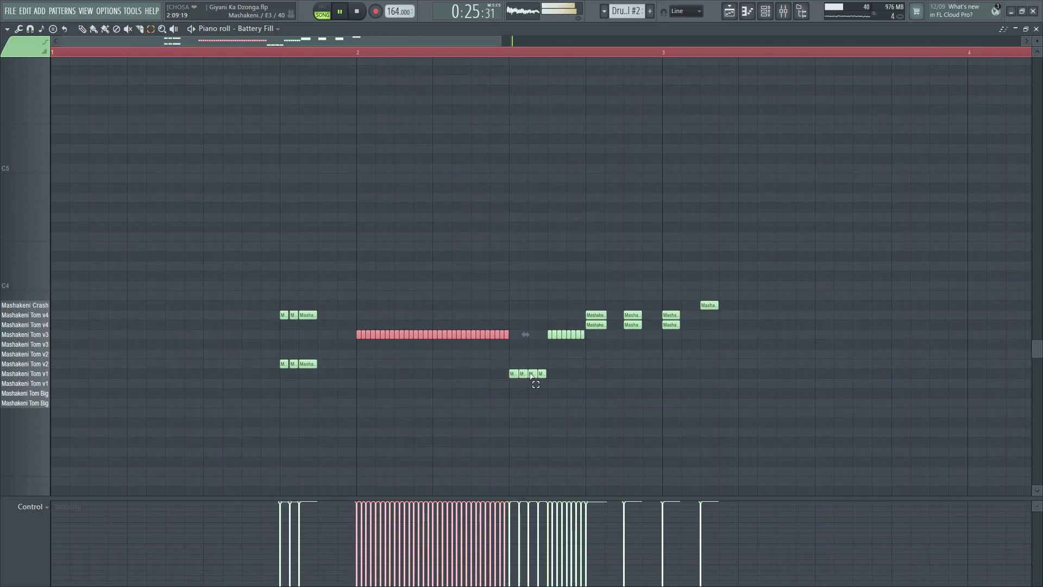
- Shape the velocities of the rapid Mashakeni Tom v3 roll in bar 2 into a gradual downward ramp and audition it
click(81, 29)
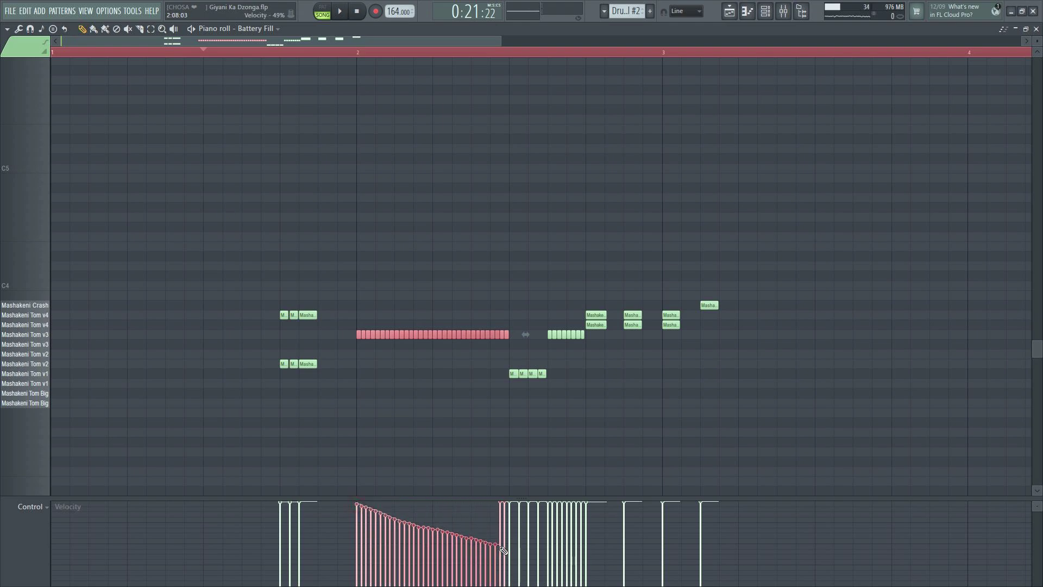
key(space)
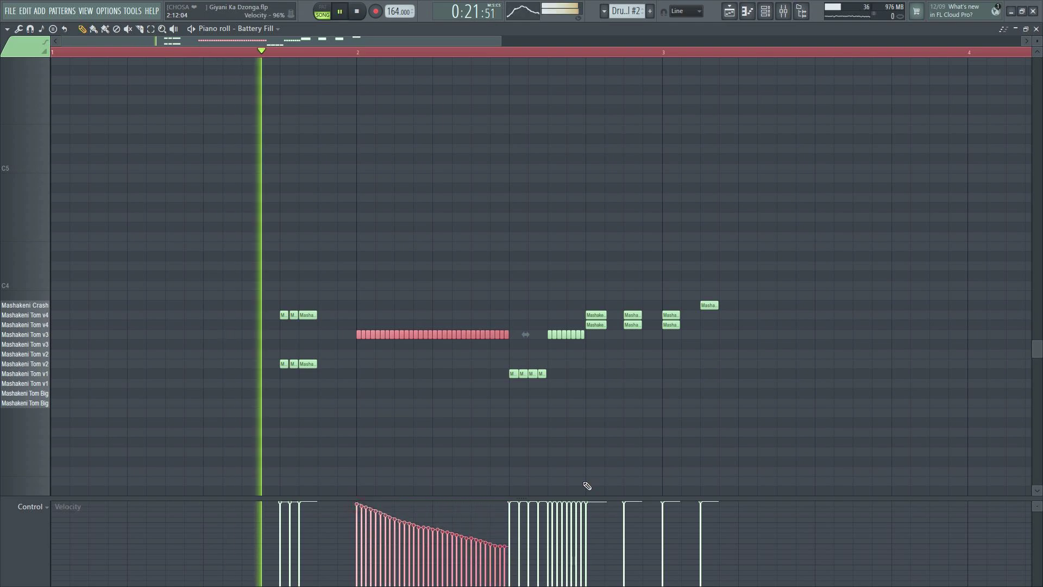
click(1036, 29)
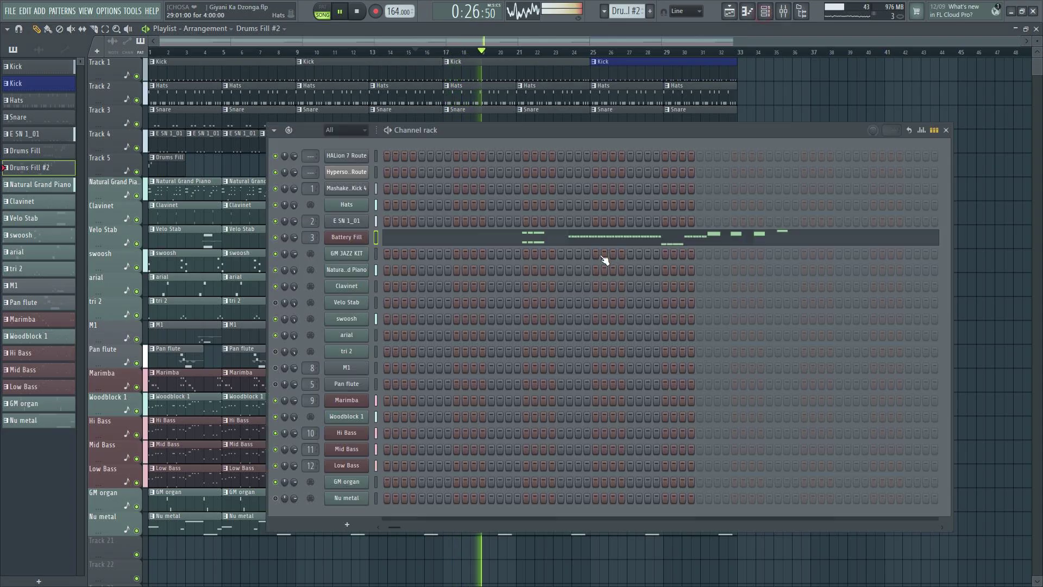
- Delete the four Mashakeni Tom v1 notes right after the roll in bar 2 of the Battery Fill part and audition the fill
key(F6)
click(549, 240)
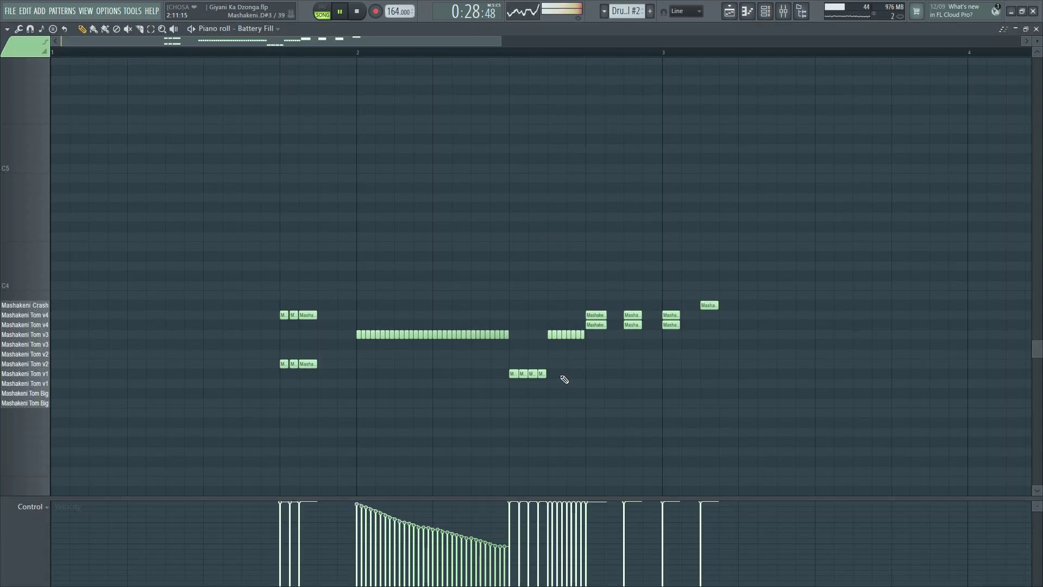
right_click(532, 374)
key(space)
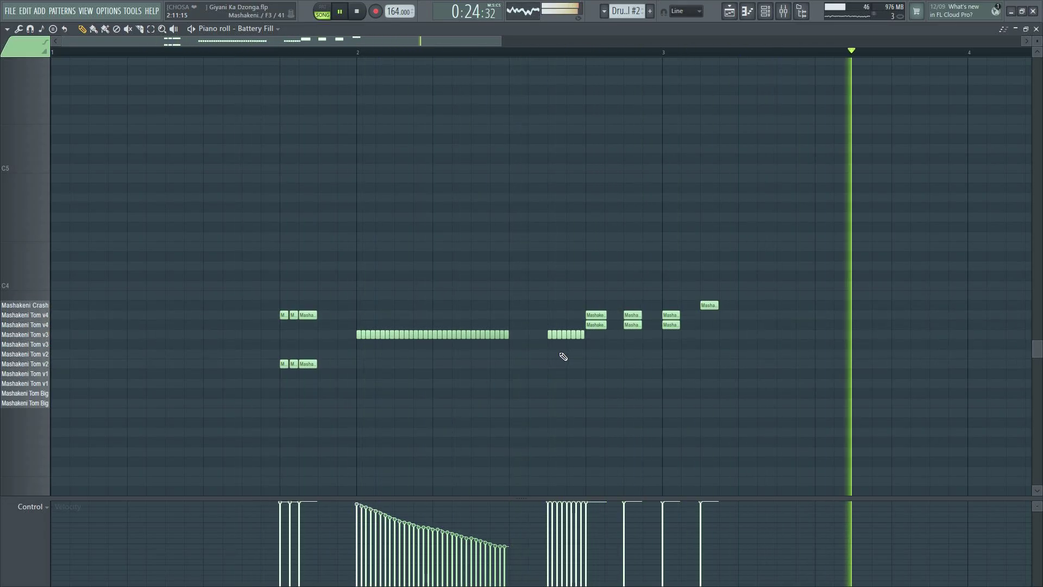
key(space)
- Move the short Mashakeni Tom v3 group late in bar 2 down to the Mashakeni Tom v2 row, audition it and return to the playlist
key(e)
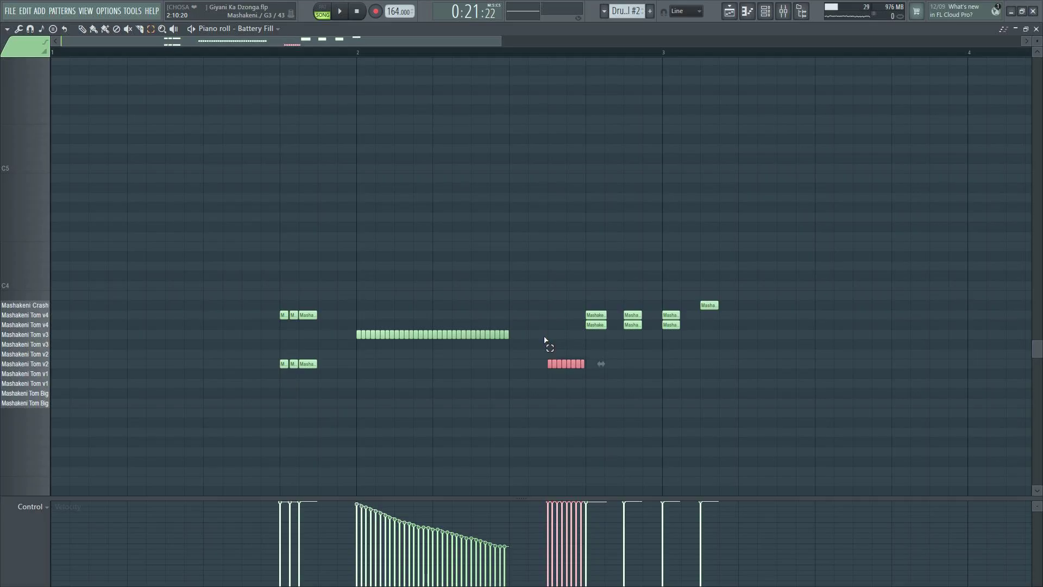
key(space)
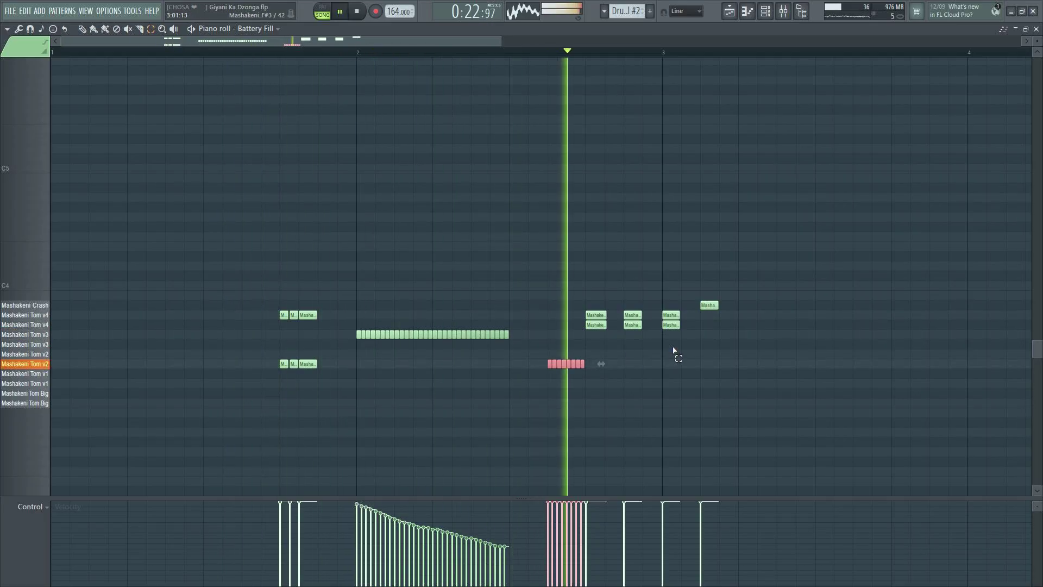
click(1036, 28)
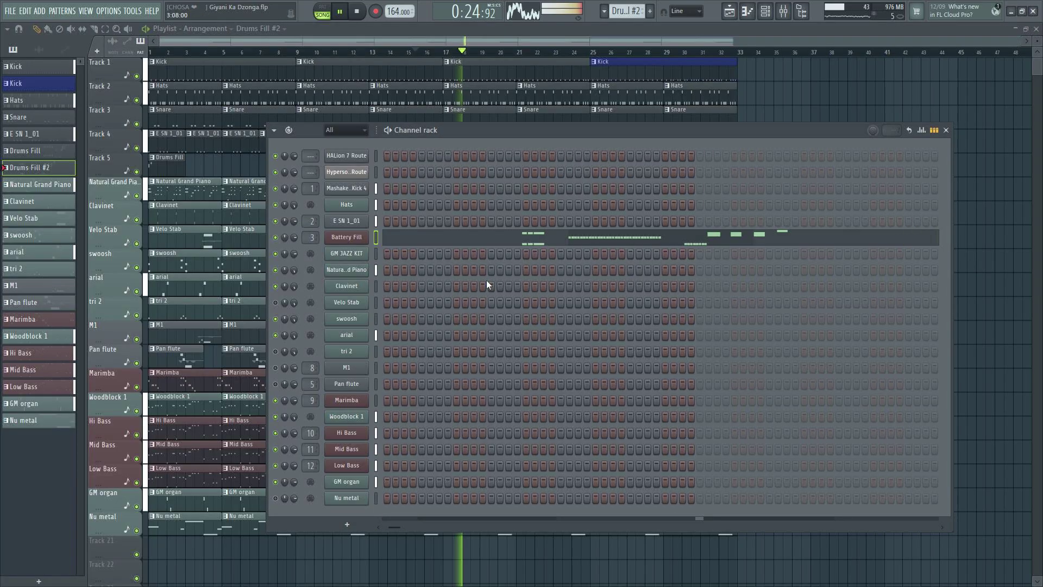
key(F6)
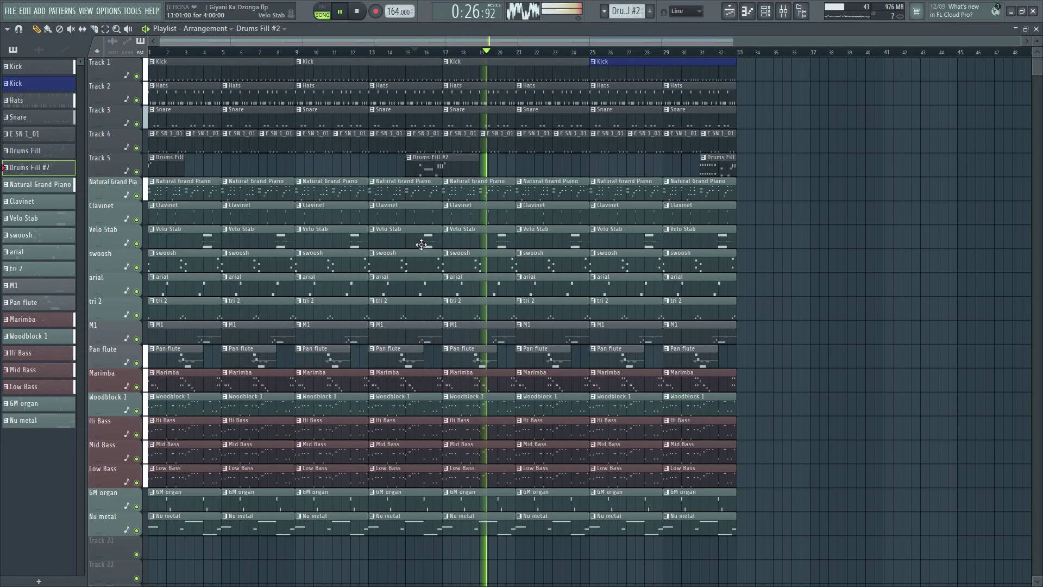
- Rename the Drums Fill #2 pattern as Drums Fill and give it a blue colour
click(412, 161)
click(434, 202)
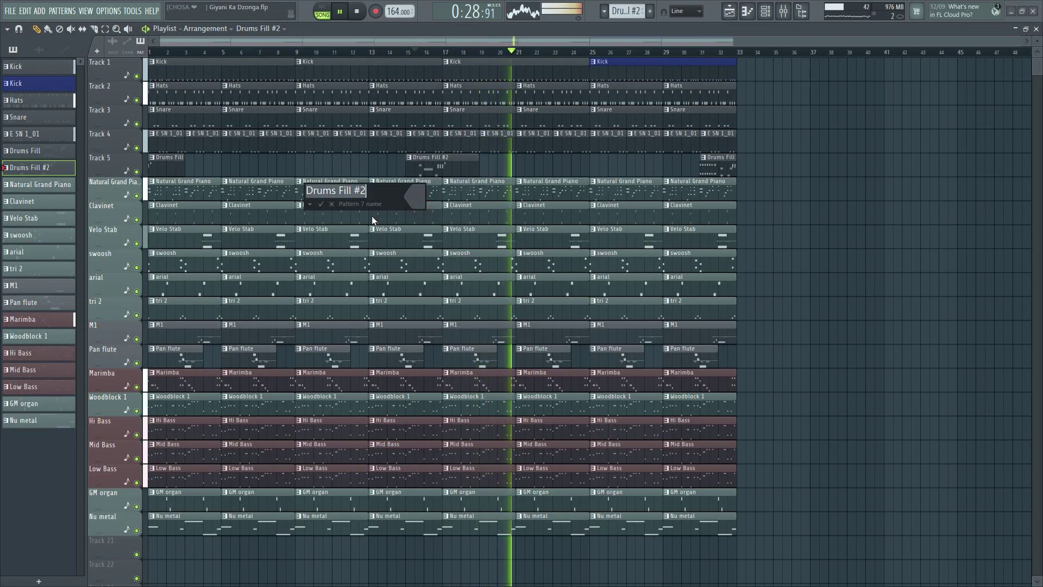
key(BackSpace)
key(BackSpace)
key(BackSpace)
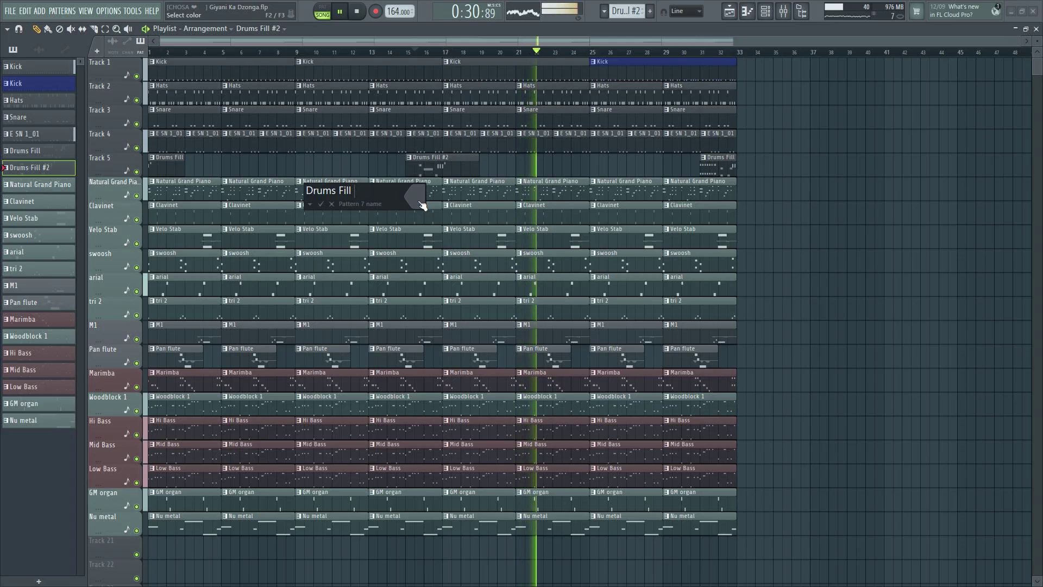
click(415, 197)
click(594, 460)
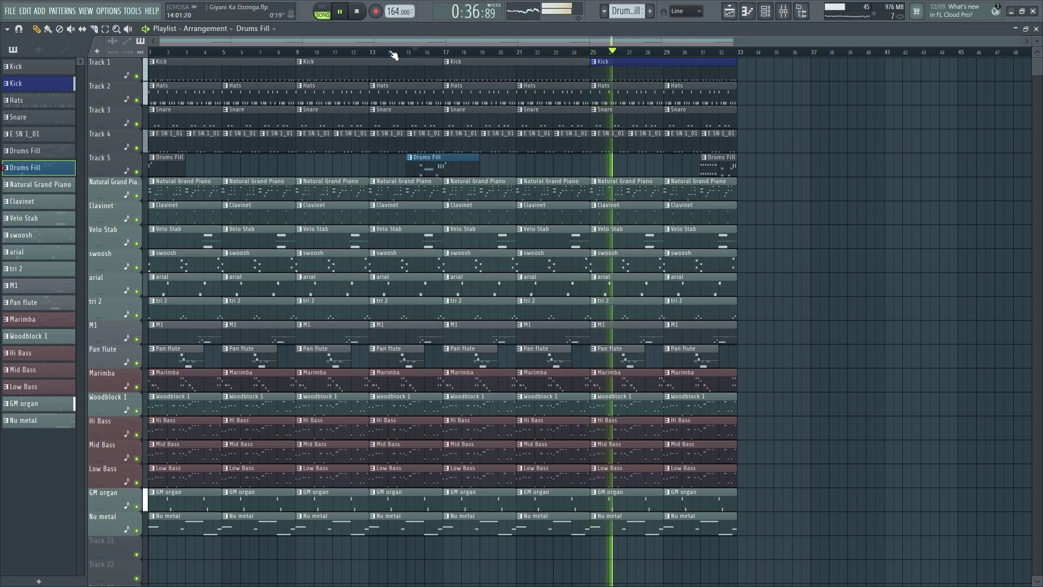
- Duplicate all playlist clips so the arrangement repeats from bar 33, and restart playback from bar 1
key(ctrl+a)
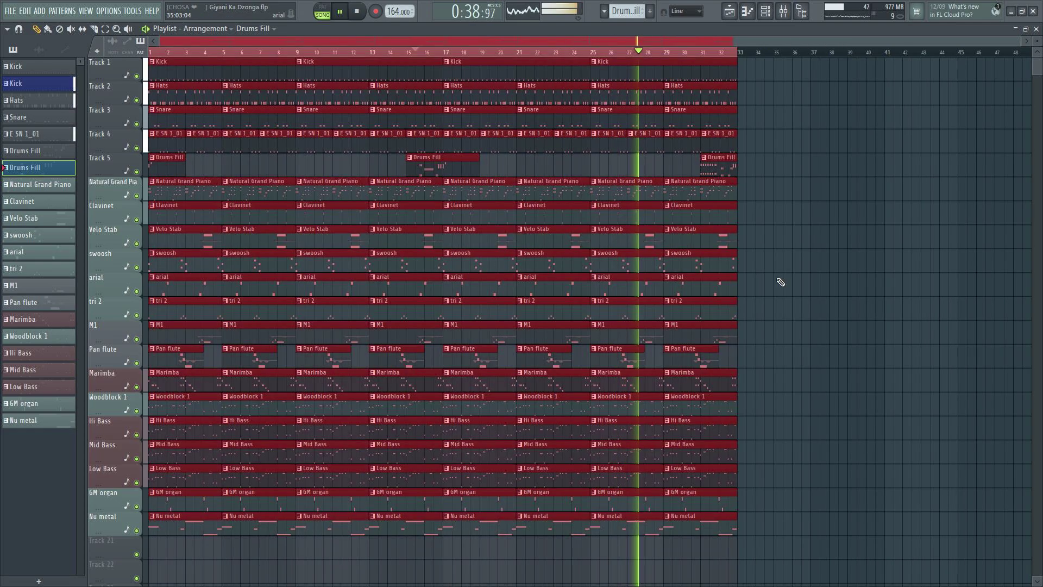
key(ctrl+b)
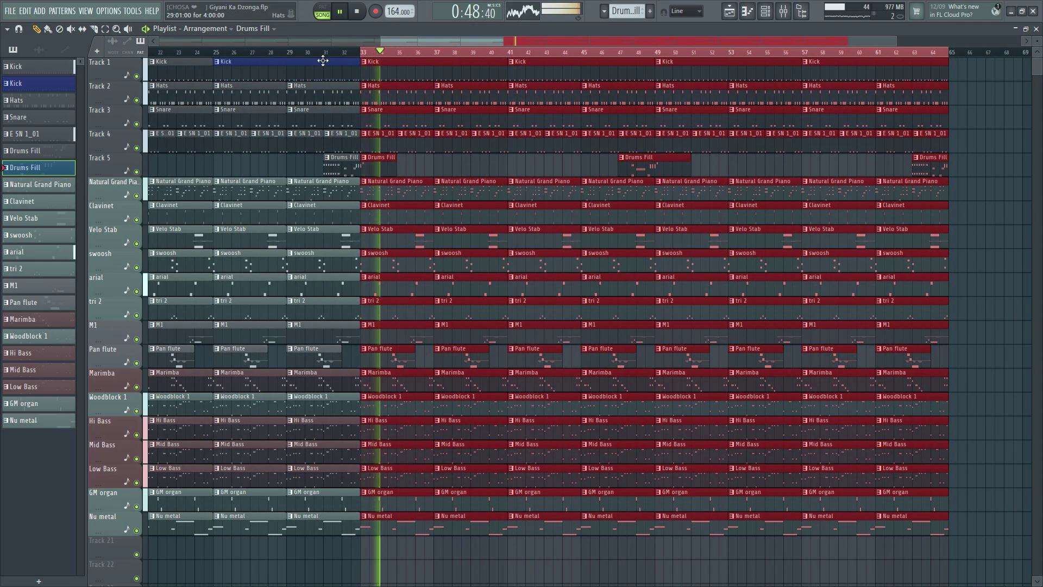
scroll(598, 207, down, 3)
scroll(265, 75, down, 5)
scroll(264, 75, up, 5)
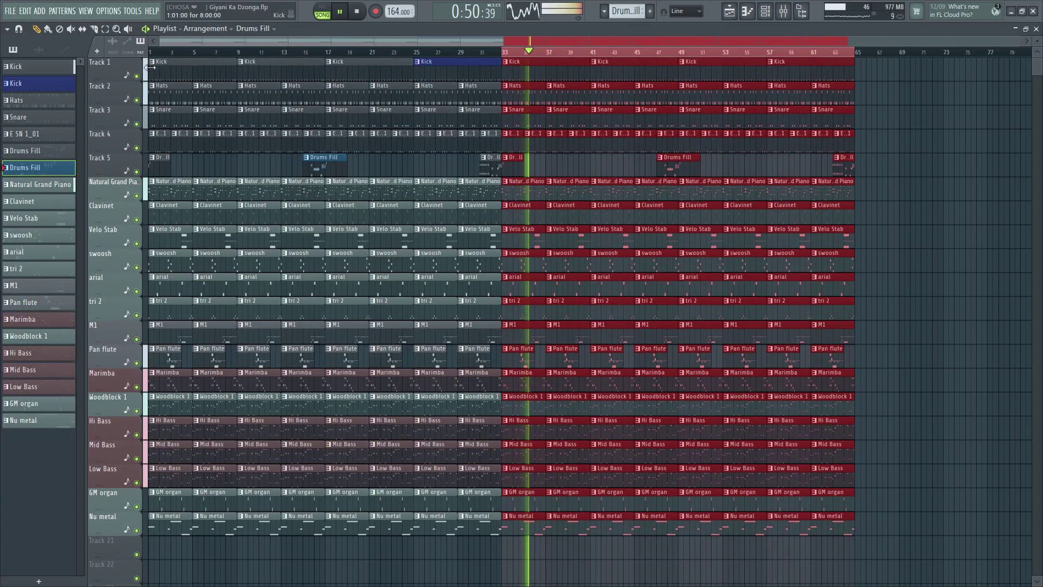
click(150, 52)
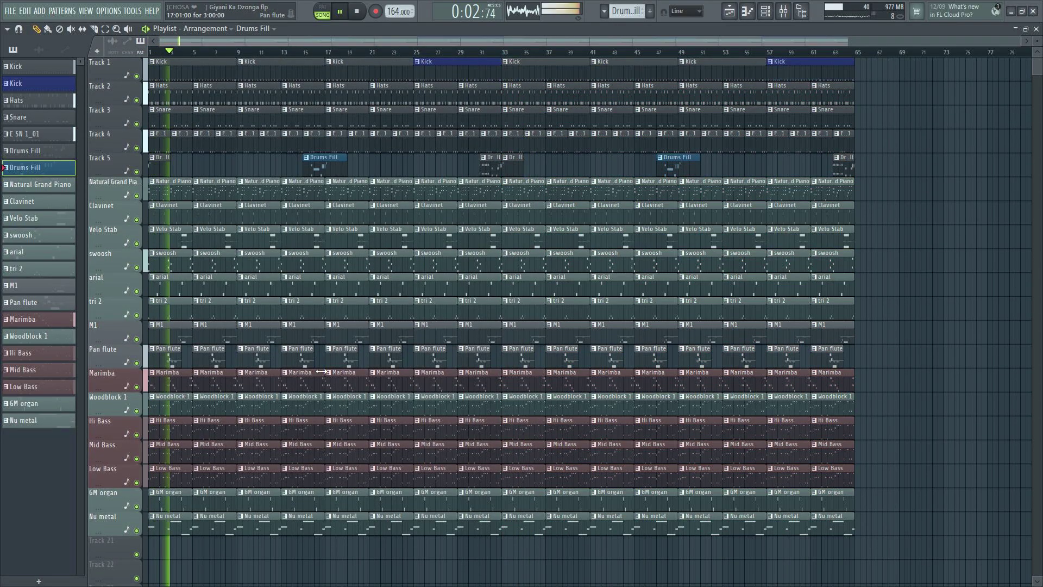
- Delete every Velo Stab clip except the ones starting at bars 13 and 45
right_click(255, 237)
right_click(212, 237)
right_click(169, 237)
right_click(348, 237)
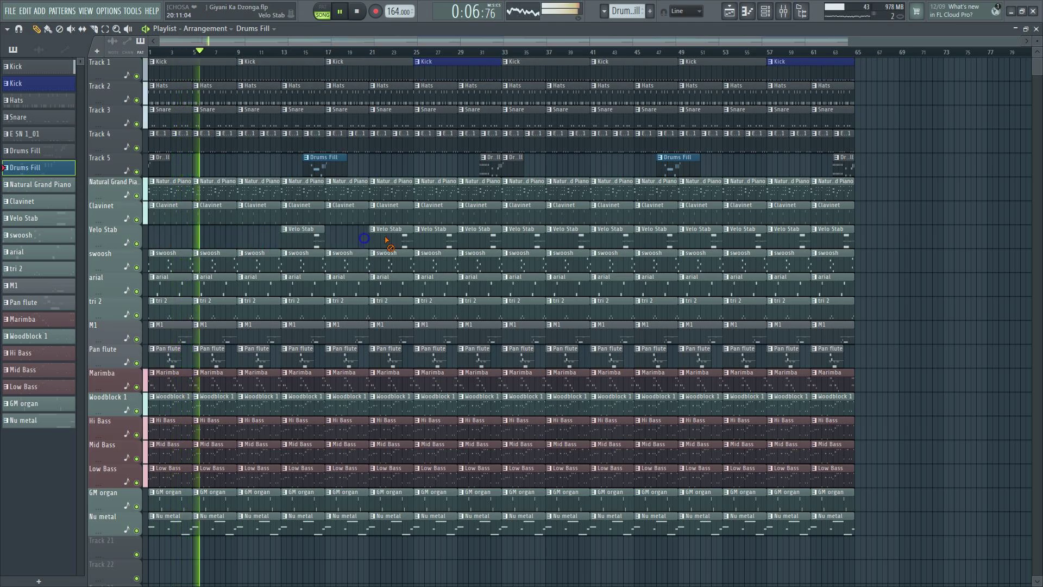
right_click(391, 237)
right_click(434, 237)
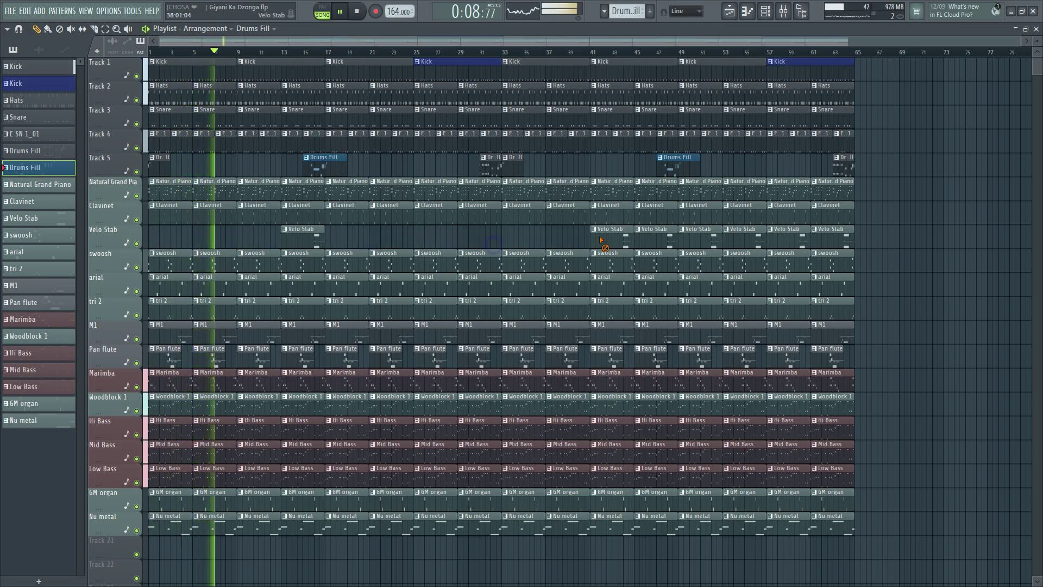
right_click(488, 237)
right_click(521, 237)
right_click(564, 237)
right_click(608, 236)
right_click(695, 236)
right_click(738, 237)
right_click(783, 236)
right_click(826, 237)
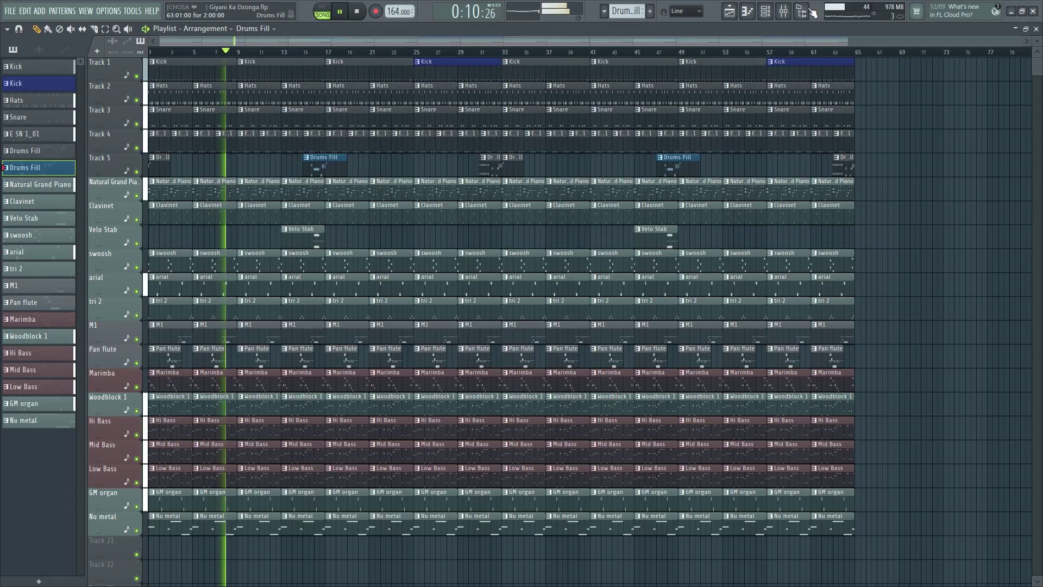
- Unmute the Velo Stab channel in the channel rack and return to the playlist
click(766, 11)
click(275, 302)
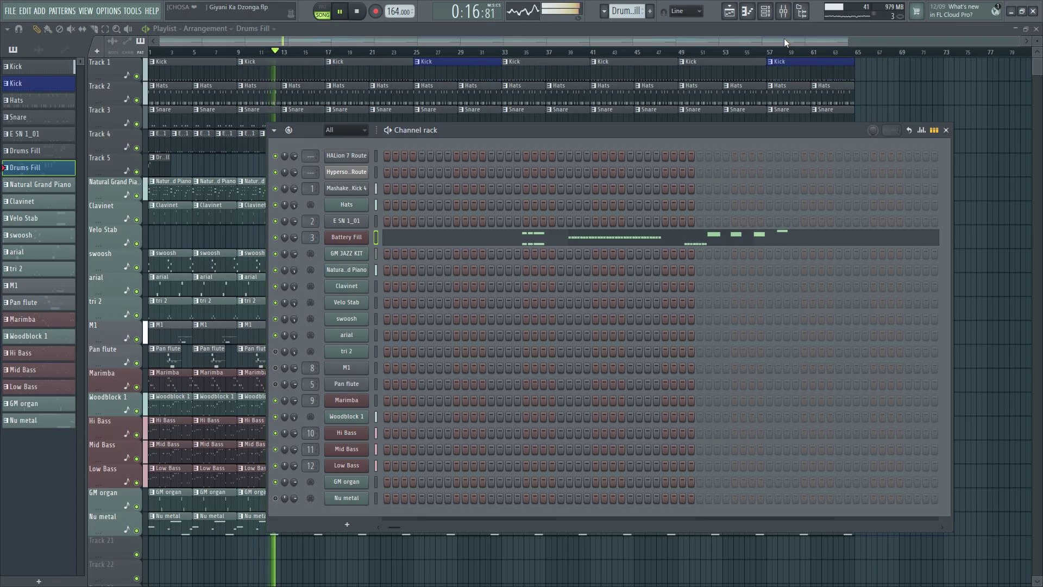
key(F6)
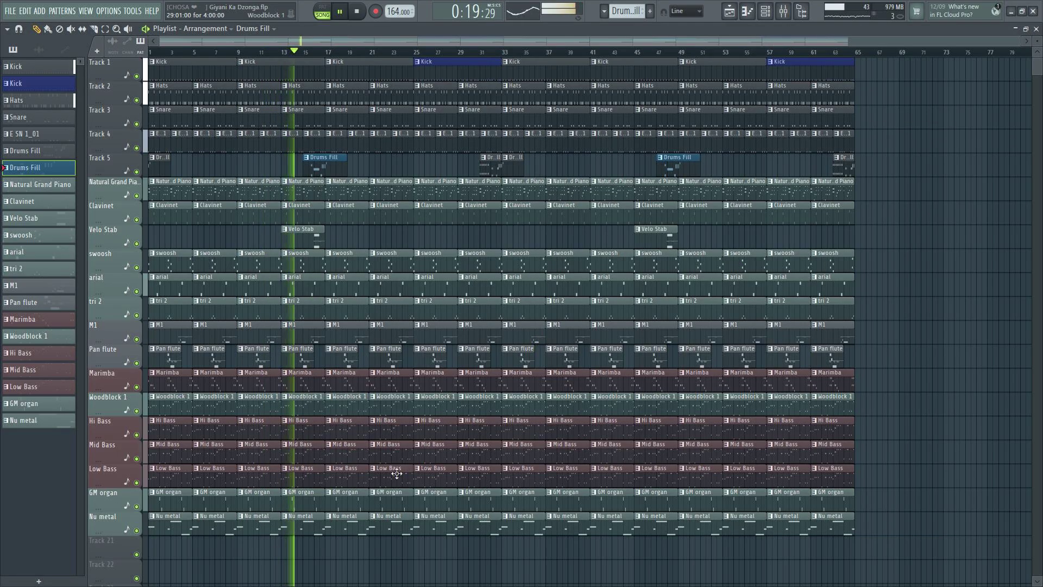
- Clear the Nu metal clip at bar 9 and trim the following clips so the phrase plays only from bar 14 to bar 18
right_click(314, 527)
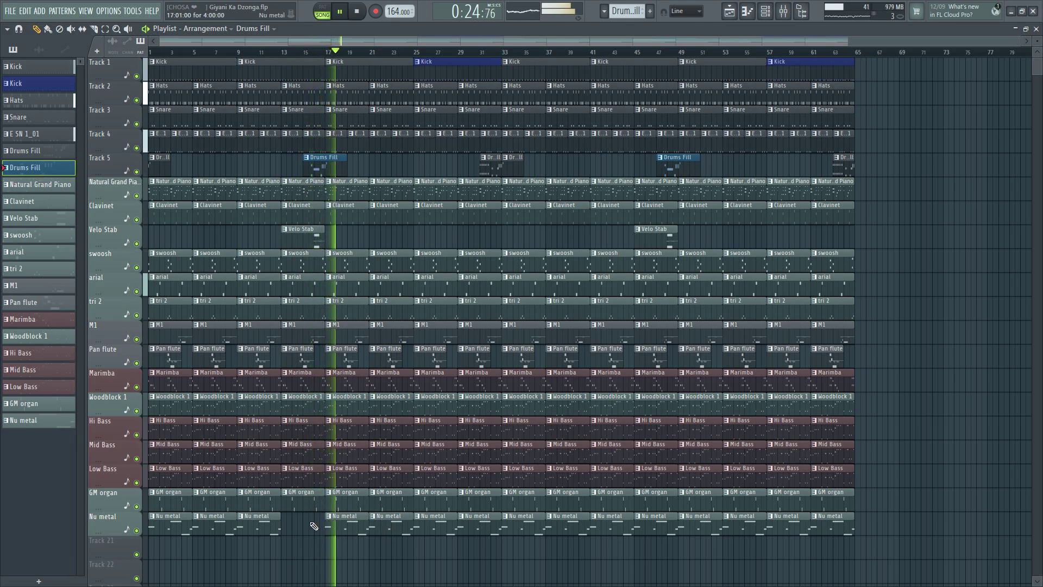
drag(255, 526, 293, 527)
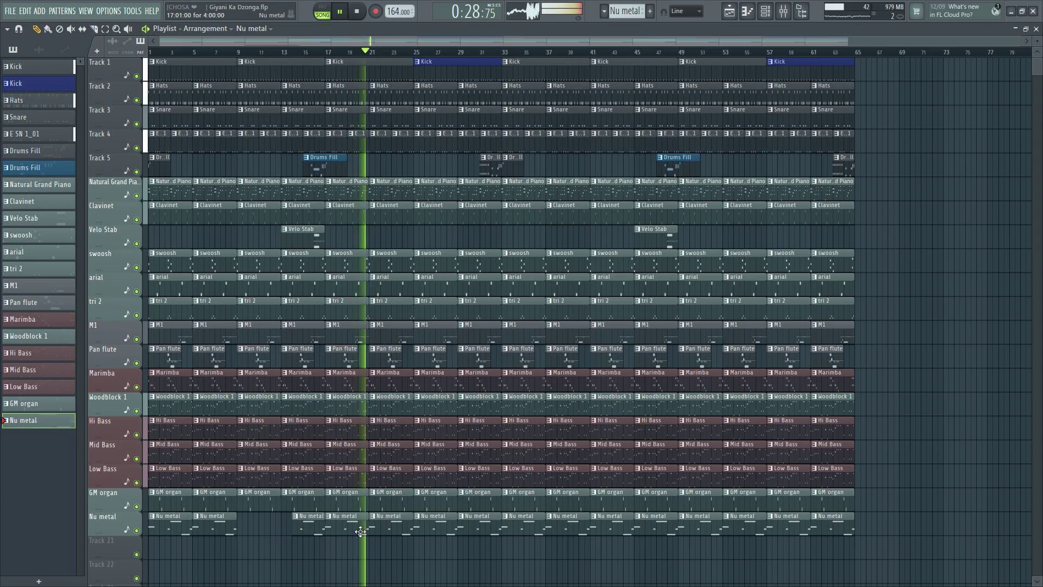
drag(364, 521, 333, 528)
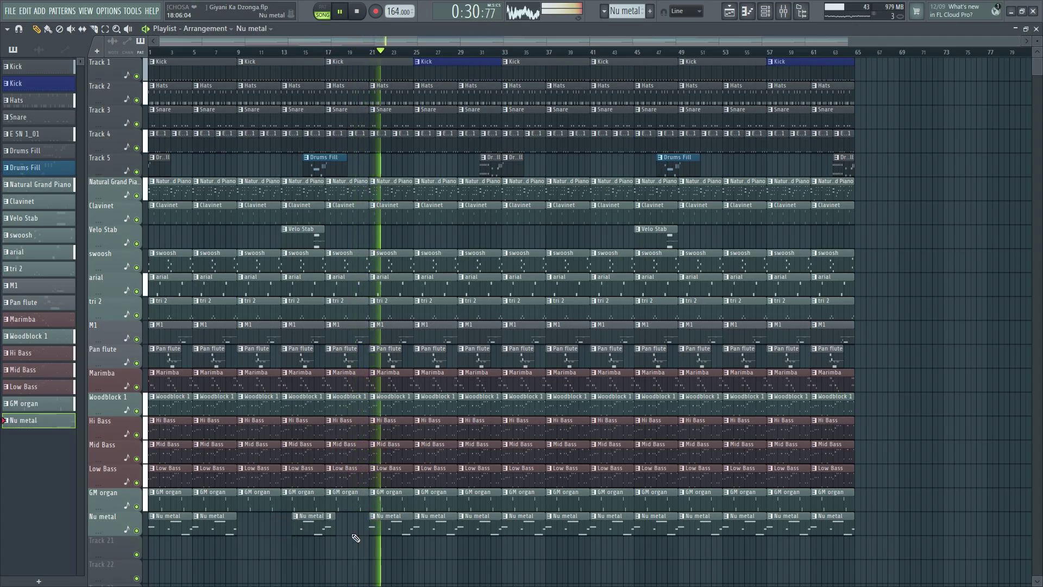
- Delete the Nu metal clip at bar 21 and trim the next two so the phrase plays from bar 26 to bar 30
right_click(391, 525)
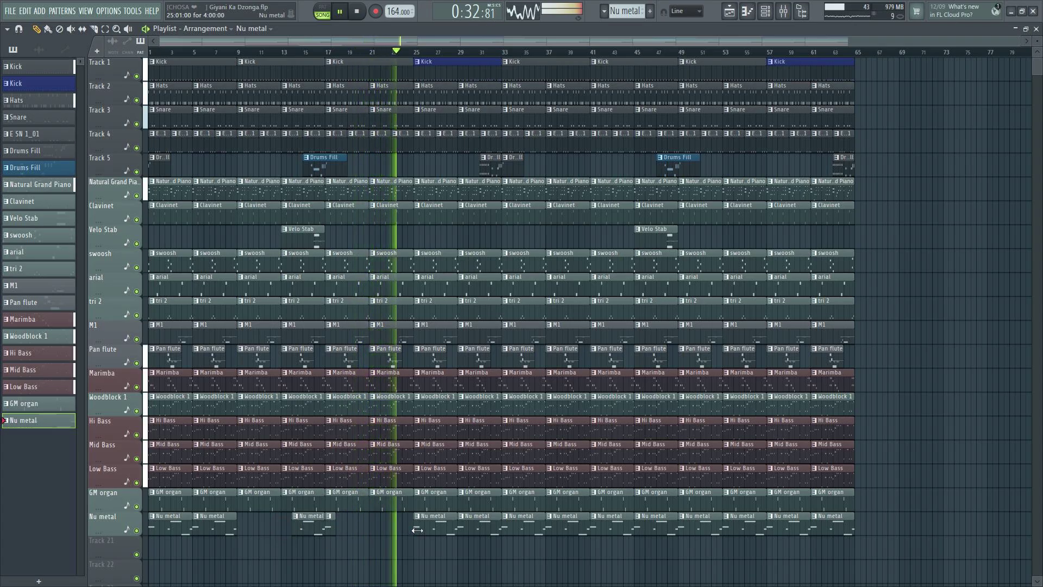
drag(417, 530, 427, 530)
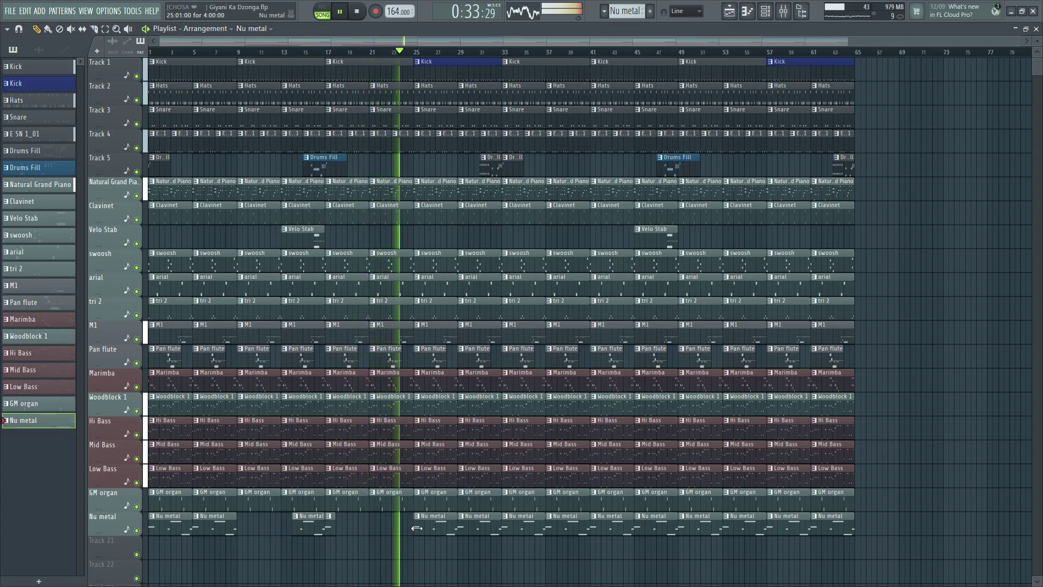
right_click(486, 523)
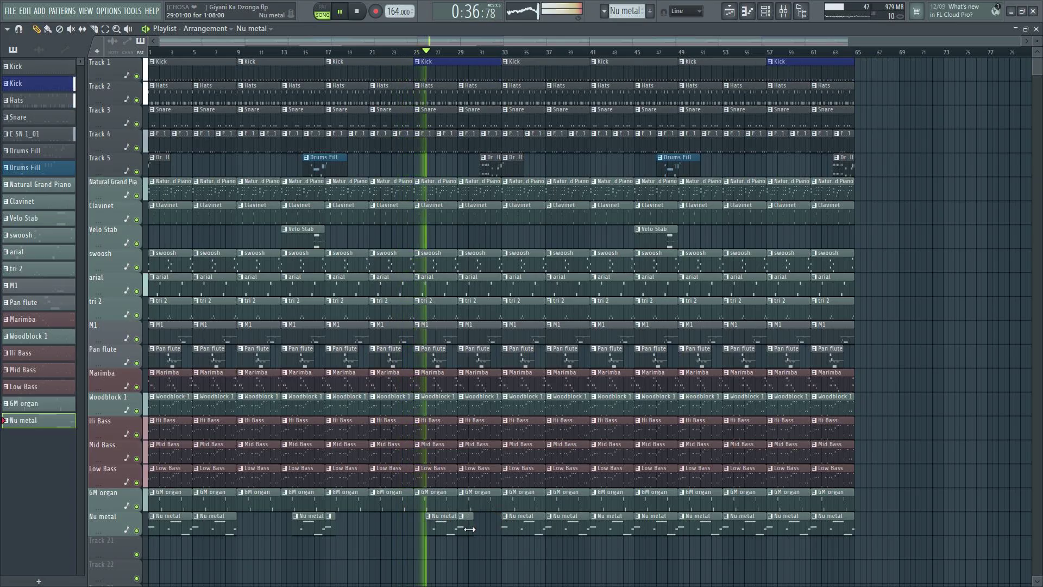
- Delete the Nu metal clips at bars 33 and 45 and trim those between so the phrase plays from bar 38 to bar 42
right_click(522, 528)
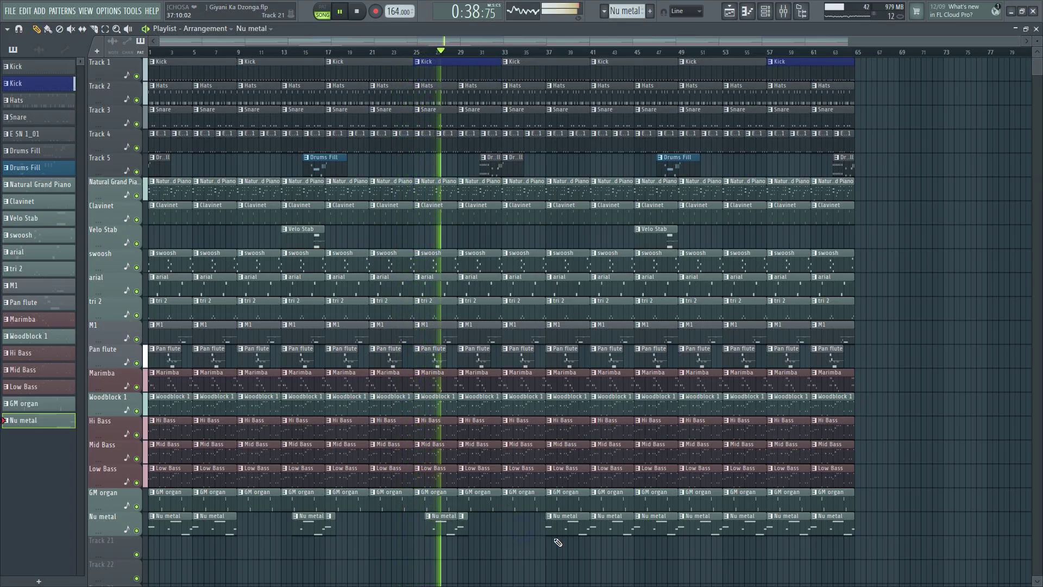
drag(547, 530, 600, 527)
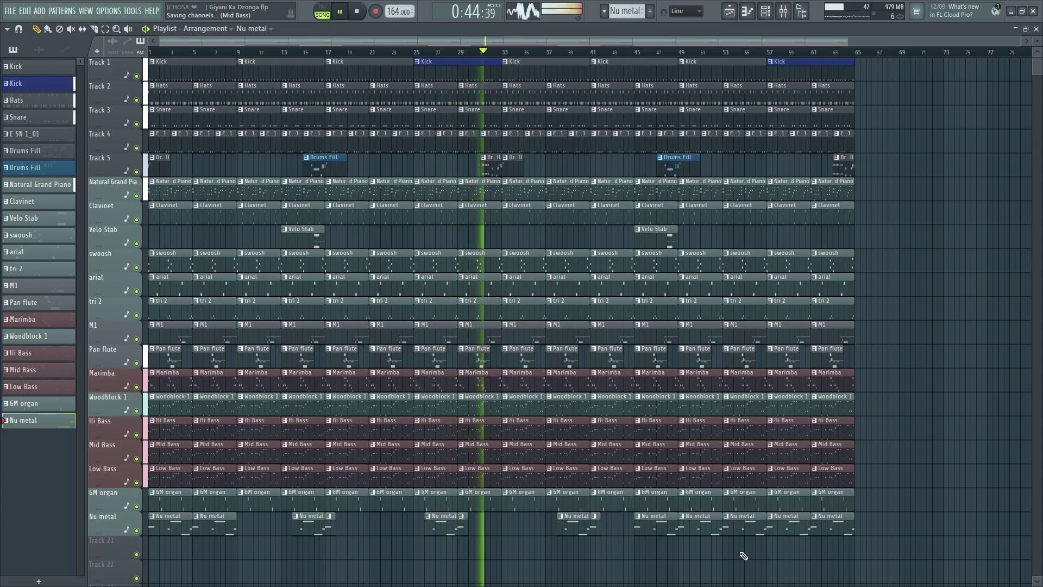
right_click(654, 526)
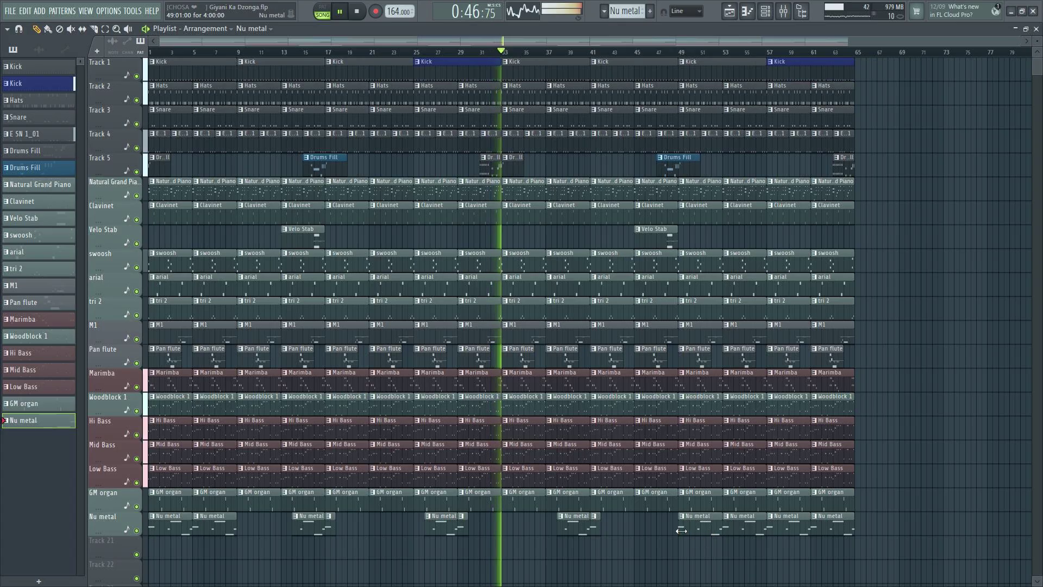
- Trim the Nu metal phrase to bars 50 to 54, delete the clip at bar 57 and start the last clip at bar 62
drag(681, 530, 690, 531)
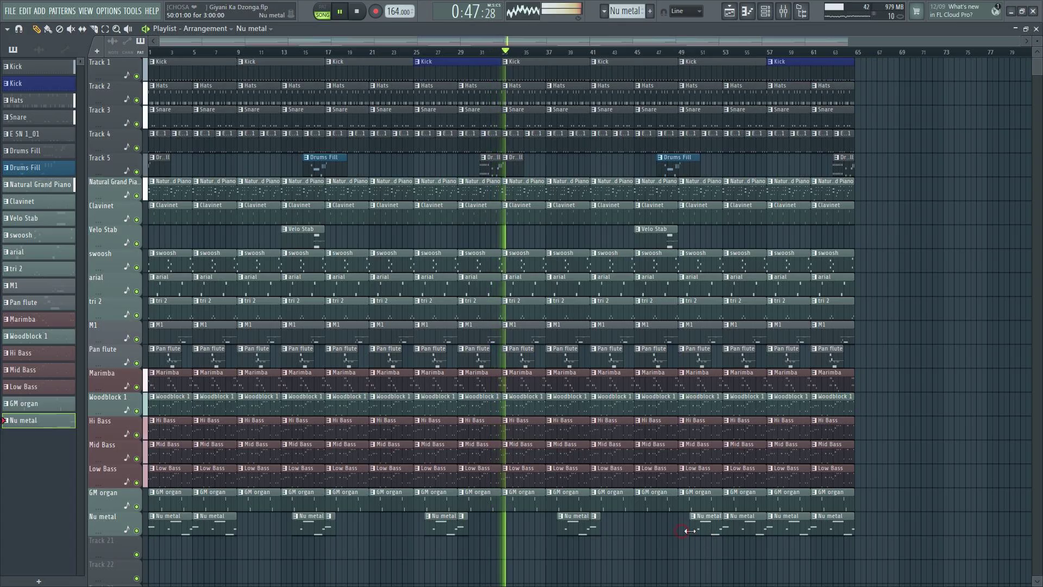
right_click(754, 525)
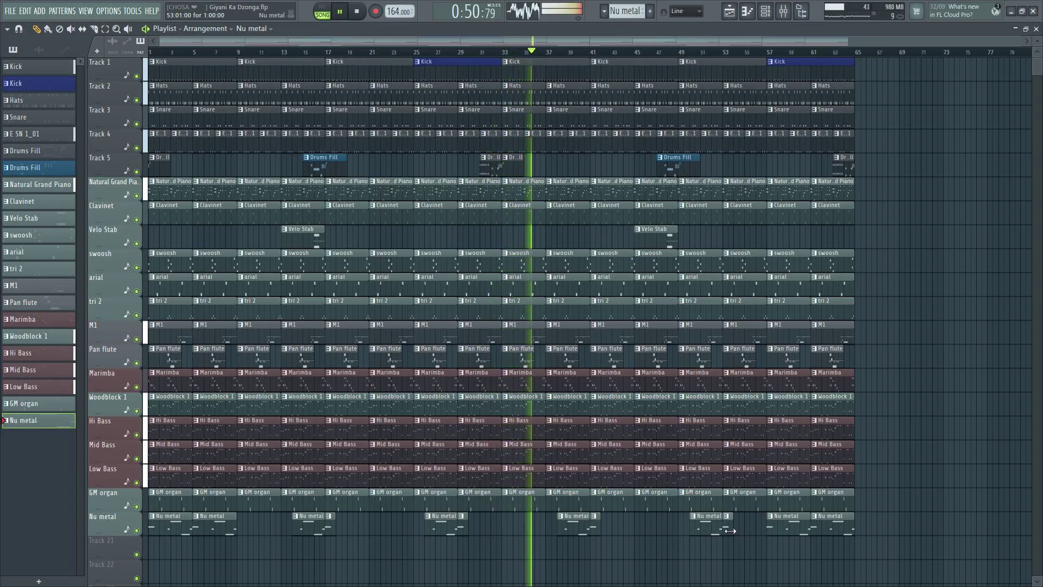
right_click(774, 529)
drag(810, 528, 820, 526)
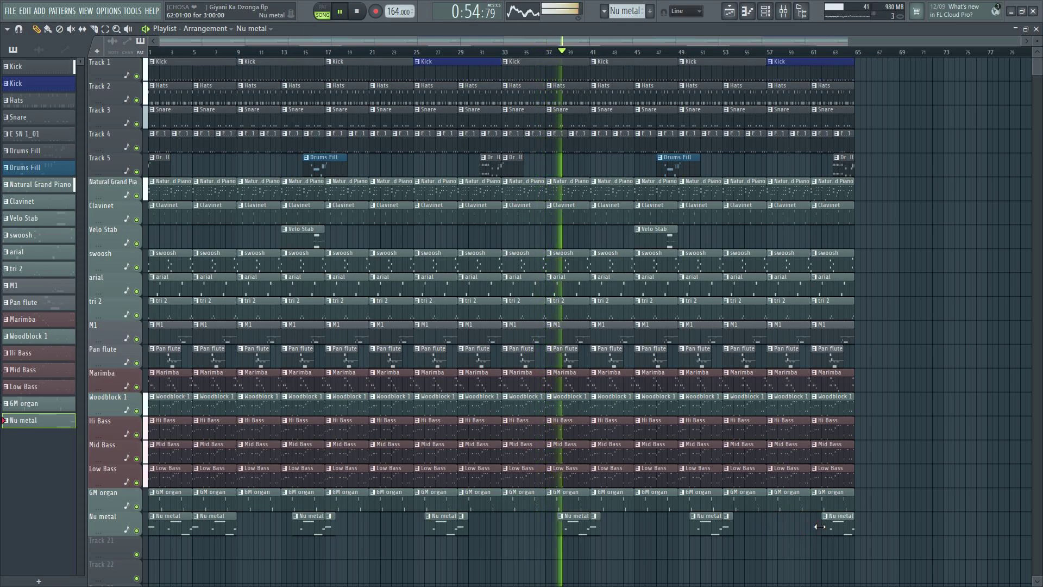
- Shorten the first Nu metal clip to one bar and delete the Nu metal clip at bar 5
drag(190, 526, 158, 529)
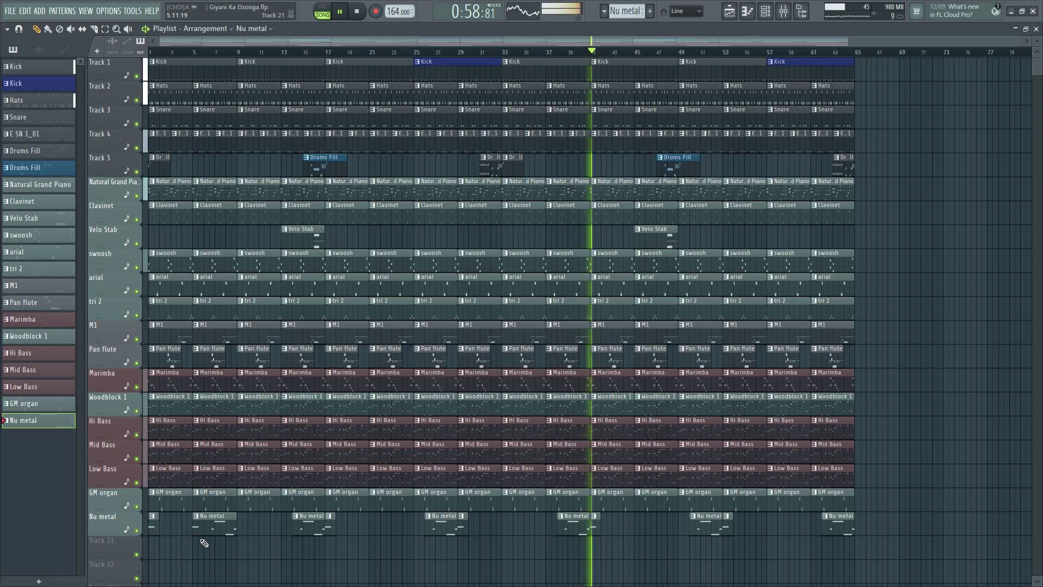
right_click(209, 526)
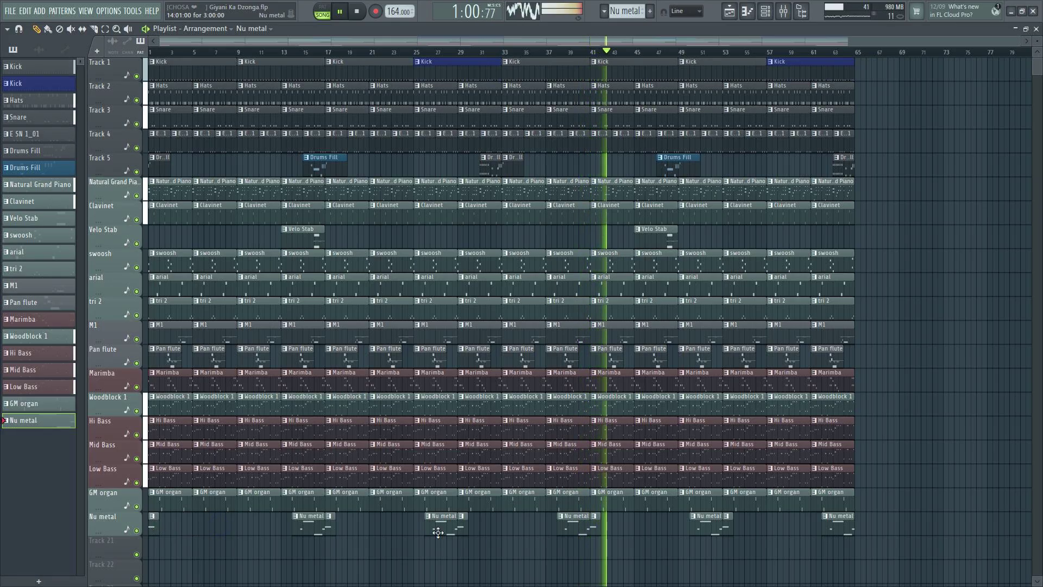
- Unmute the Nu metal, M1 and Pan flute channels
click(763, 13)
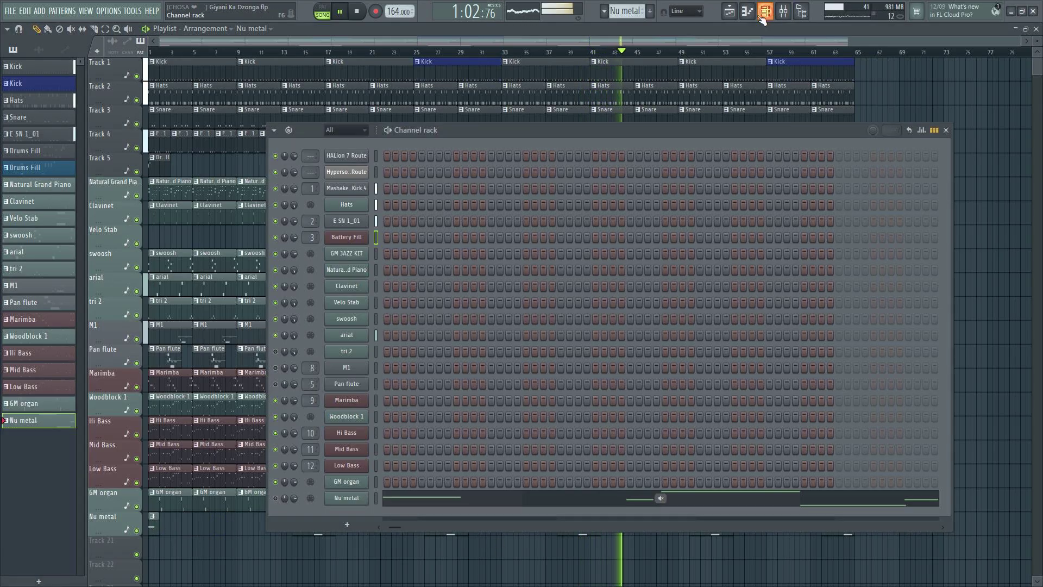
click(275, 499)
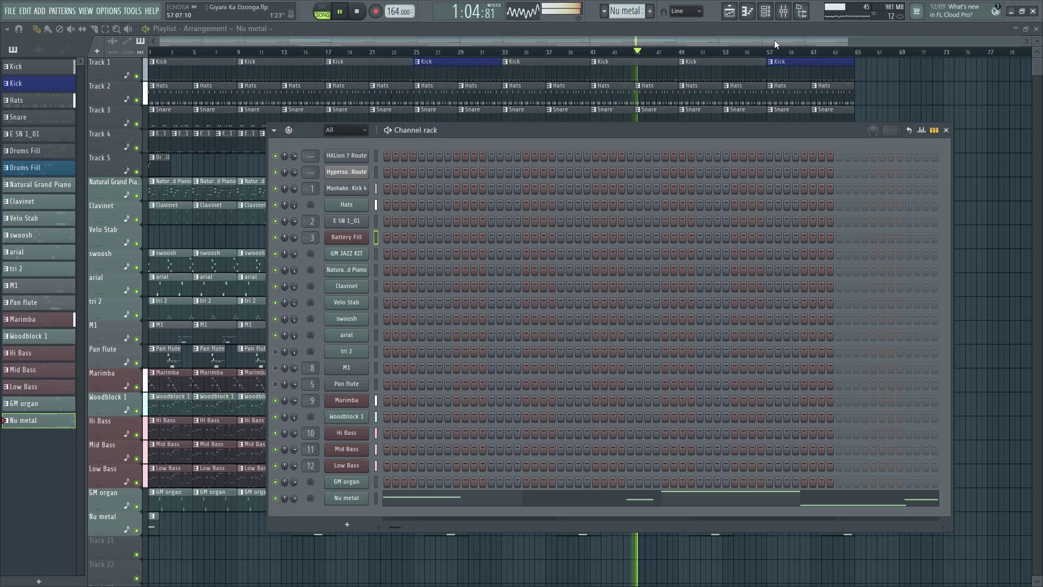
key(F6)
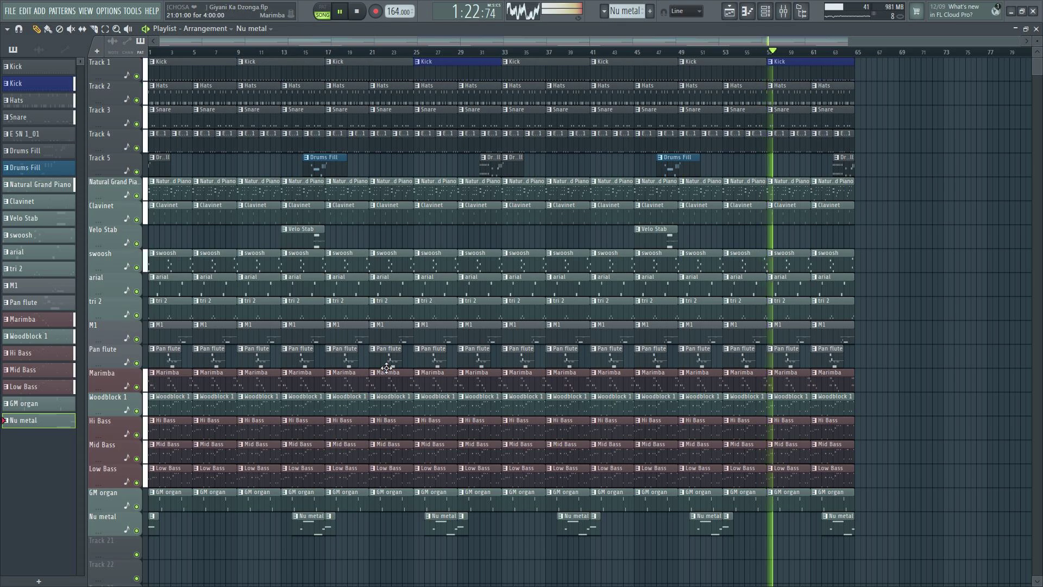
click(765, 15)
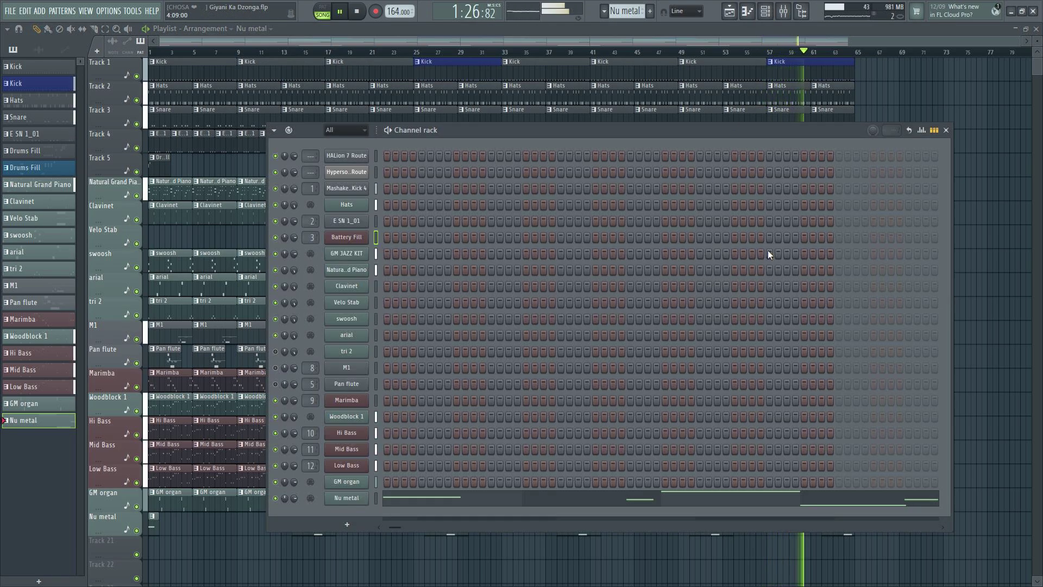
key(F6)
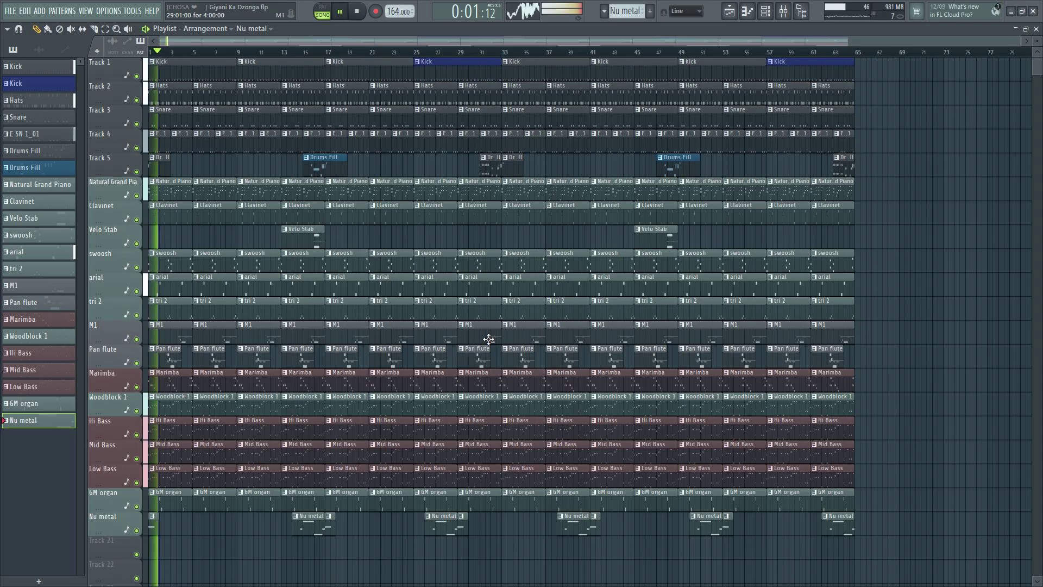
- Delete the M1 and Pan flute clips at bars 21, 25, 33 and 37
right_click(433, 334)
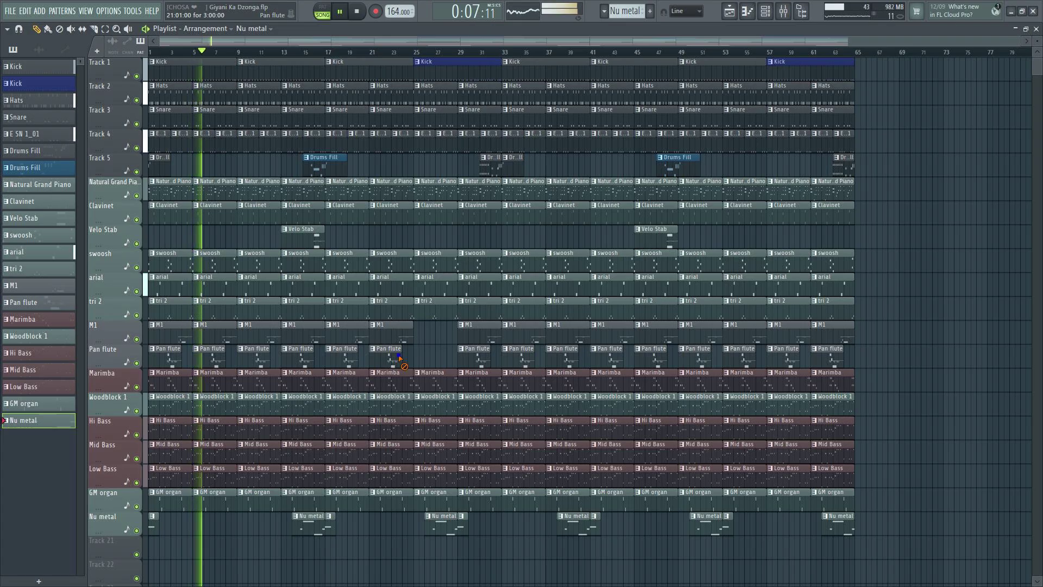
right_click(399, 358)
right_click(391, 334)
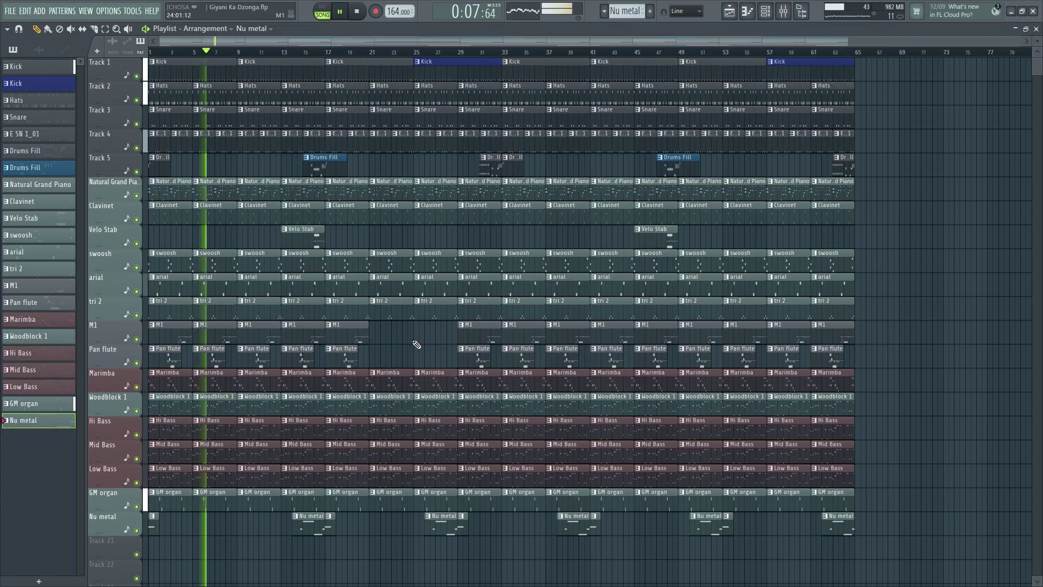
right_click(523, 358)
right_click(523, 337)
right_click(567, 352)
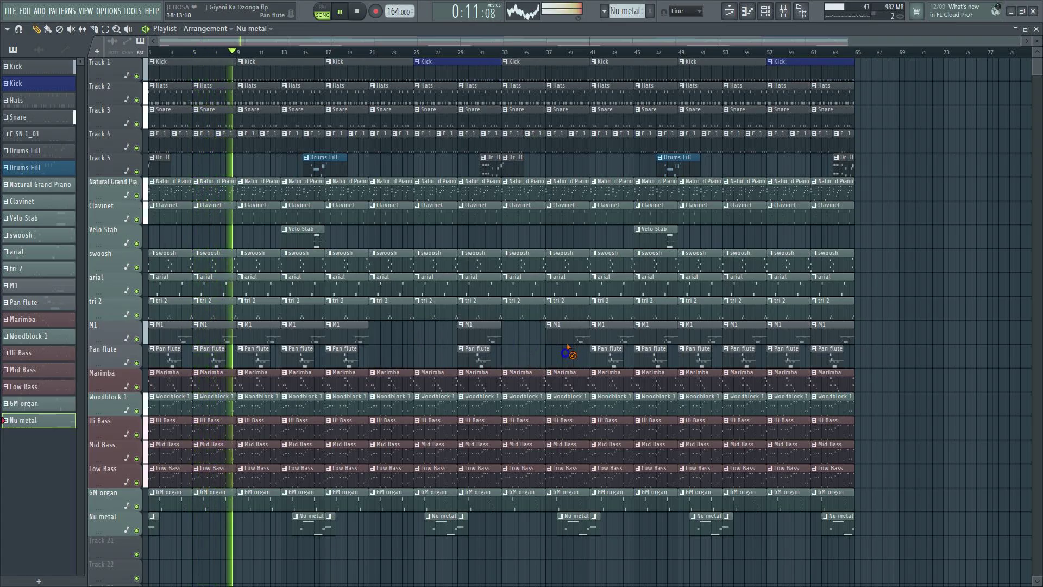
right_click(568, 336)
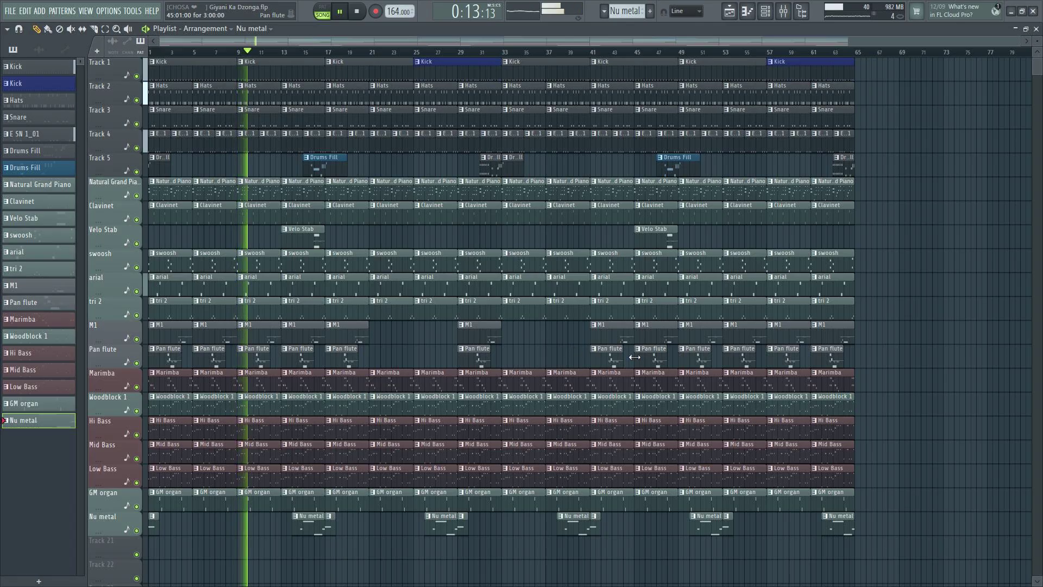
- Delete the M1 and Pan flute clips at bars 41, 49, 53 and 57
right_click(611, 354)
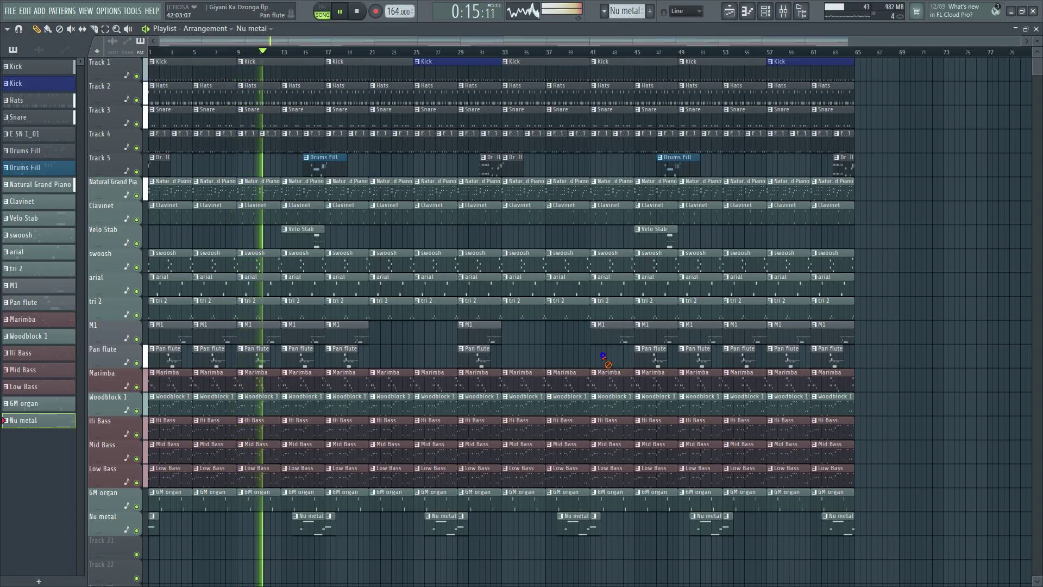
right_click(612, 336)
right_click(694, 353)
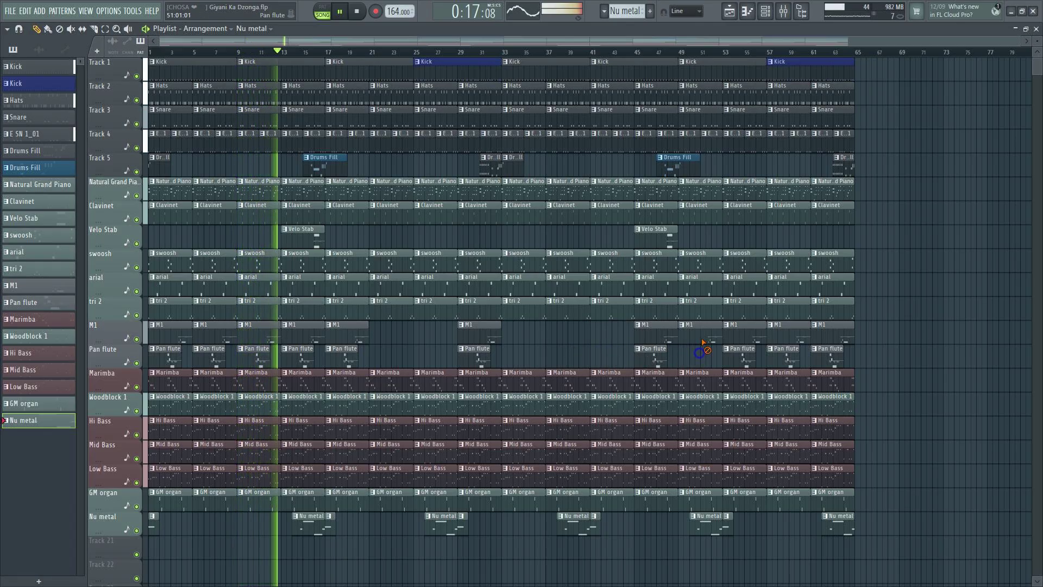
right_click(692, 334)
right_click(736, 334)
right_click(744, 356)
right_click(767, 335)
right_click(774, 356)
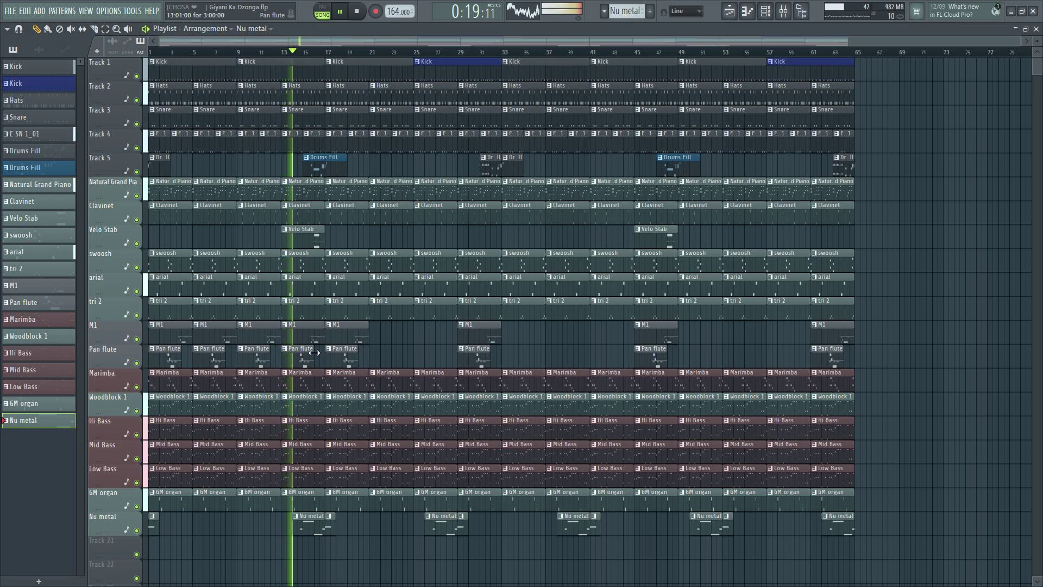
- Delete the M1 and Pan flute clips at bars 17, 9, 5 and 1
right_click(352, 350)
right_click(347, 336)
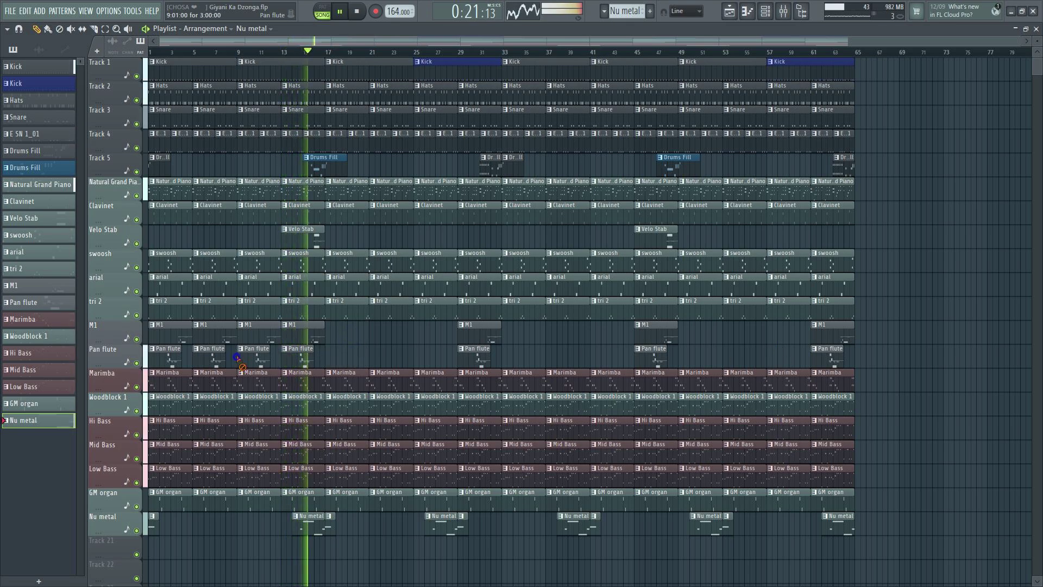
right_click(255, 353)
right_click(255, 334)
right_click(215, 353)
right_click(215, 334)
right_click(177, 334)
right_click(178, 348)
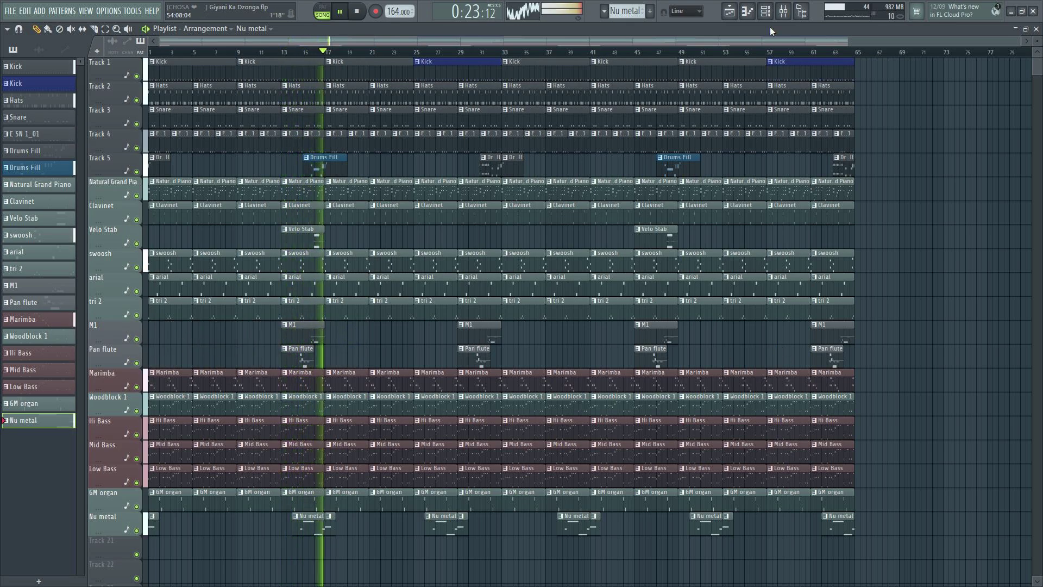
- Review the channel rack and save the project
click(765, 11)
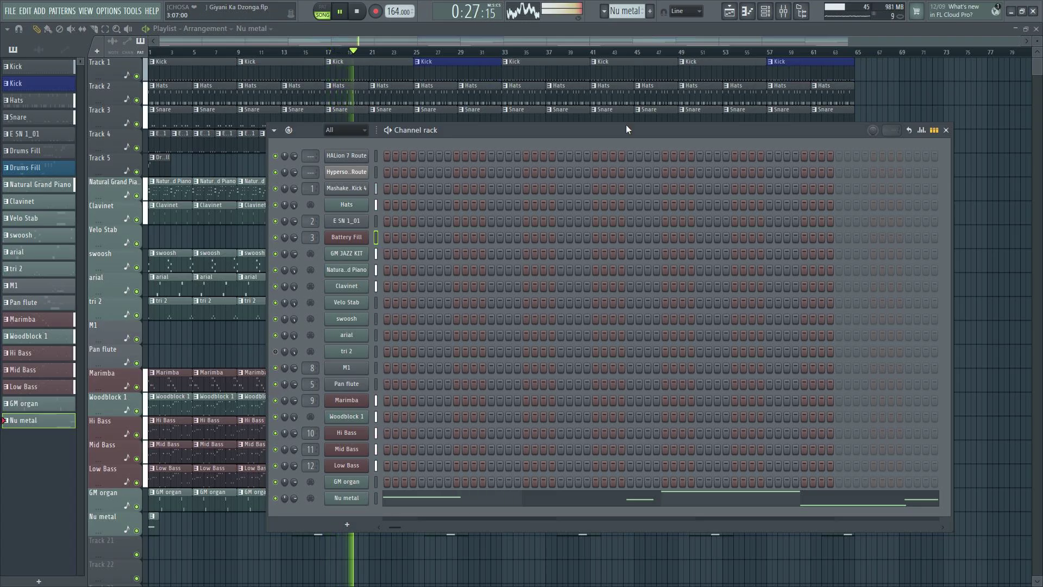
click(945, 130)
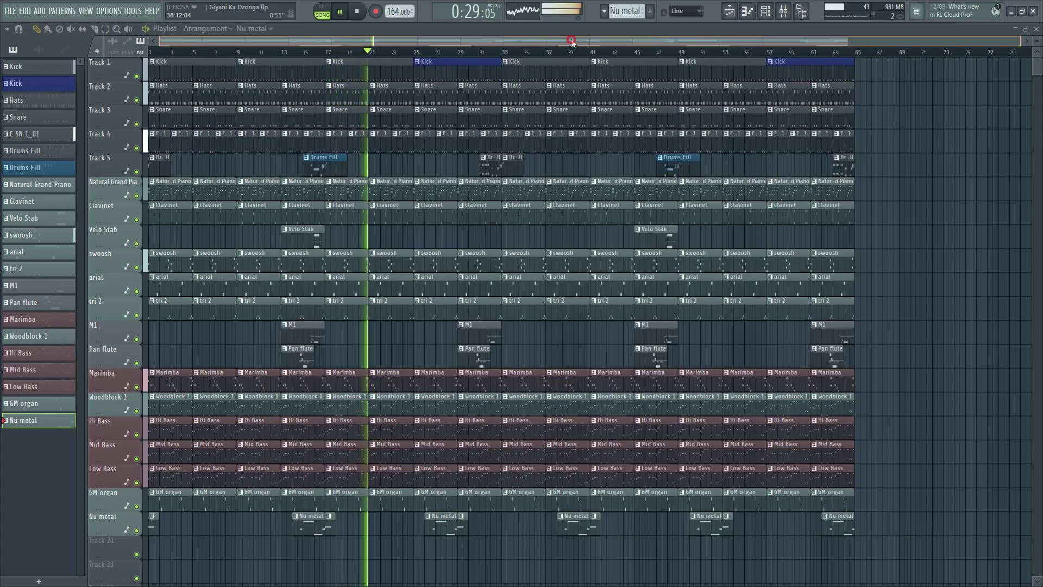
key(ctrl+s)
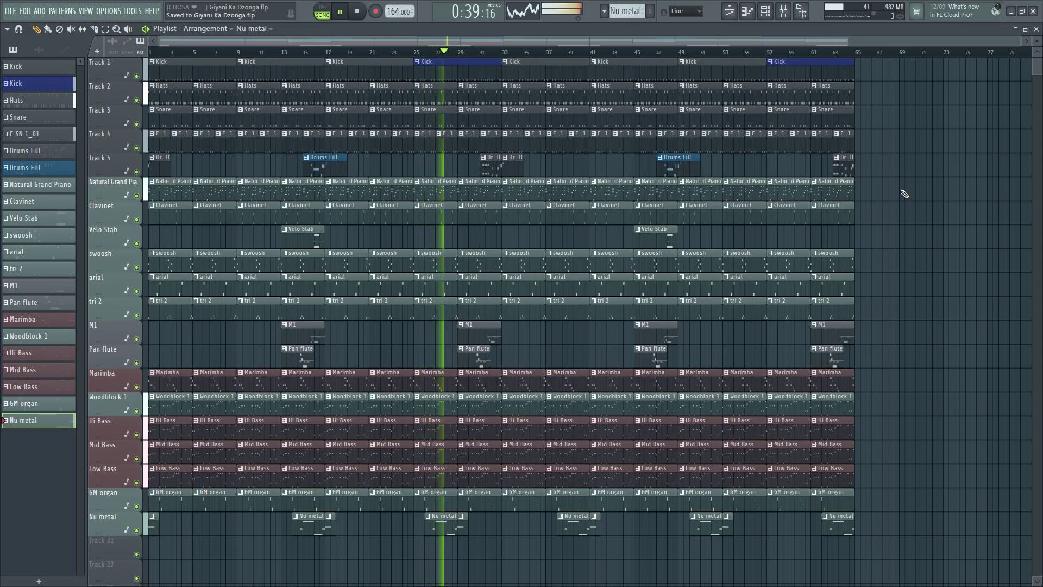
click(11, 12)
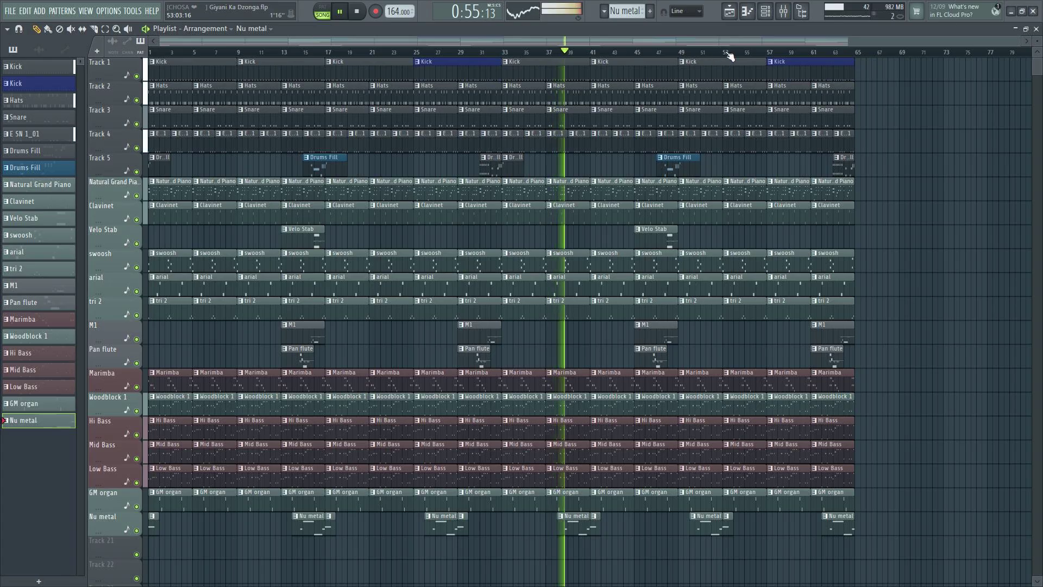
- Delete the Mid Bass clip at bar 49 and the Hi, Mid and Low Bass clips at bar 53
scroll(728, 55, up, 4)
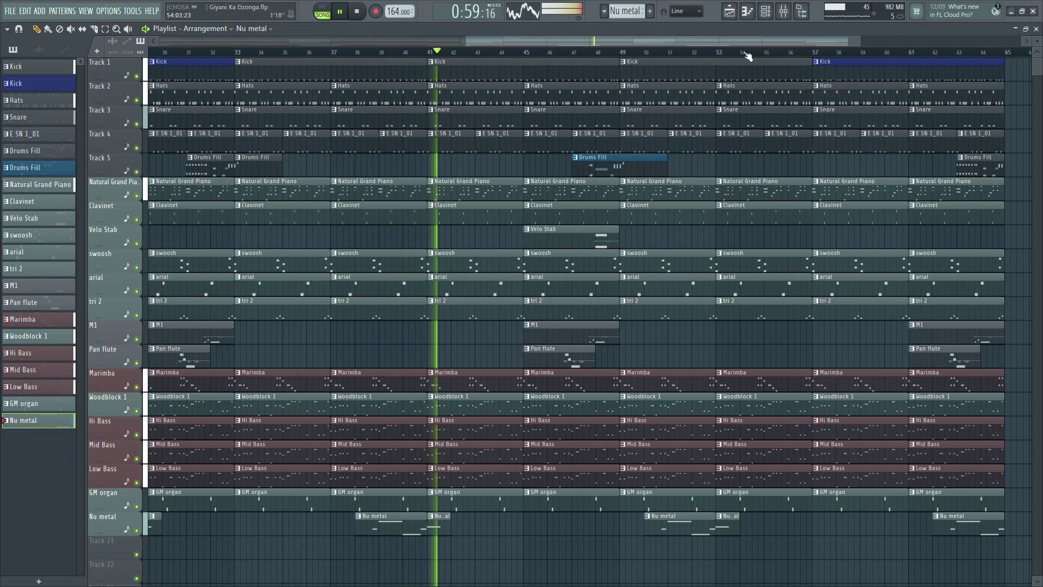
right_click(679, 462)
right_click(763, 429)
right_click(771, 476)
right_click(784, 446)
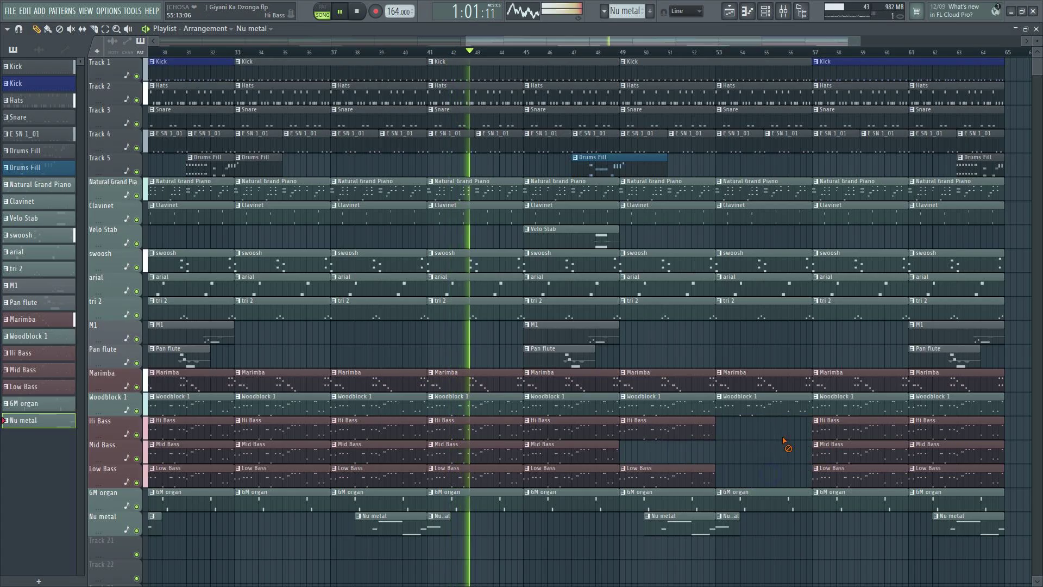
- Delete the three bass clips at bar 57 and trim those at bar 61 so Mid Bass ends and Hi and Low Bass start at bar 63
right_click(858, 429)
right_click(858, 453)
right_click(858, 476)
drag(1003, 451, 950, 436)
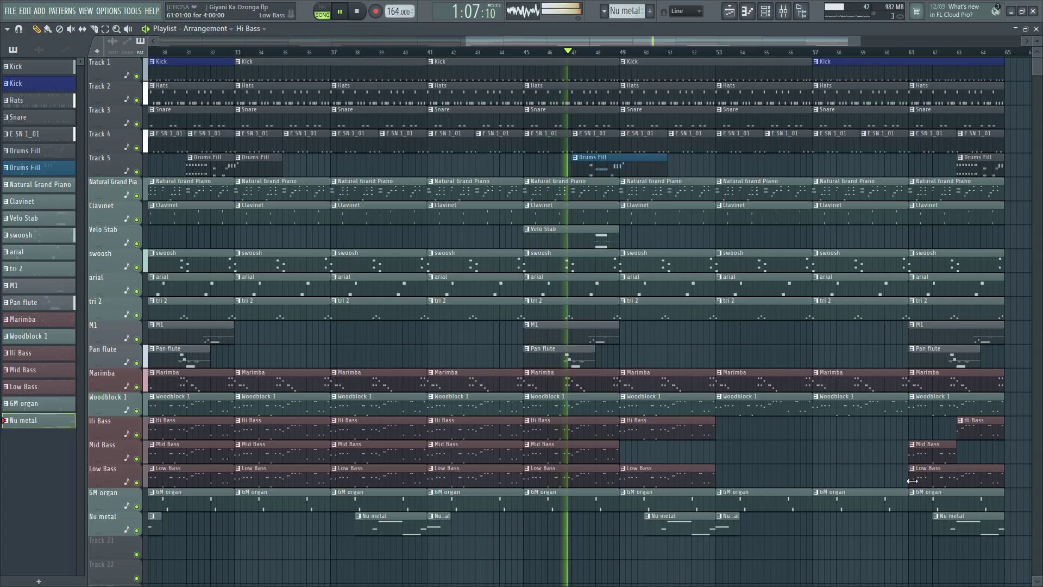
drag(912, 481, 957, 480)
- Delete the Woodblock 1 clips at bars 49, 53, 57 and 61
right_click(668, 404)
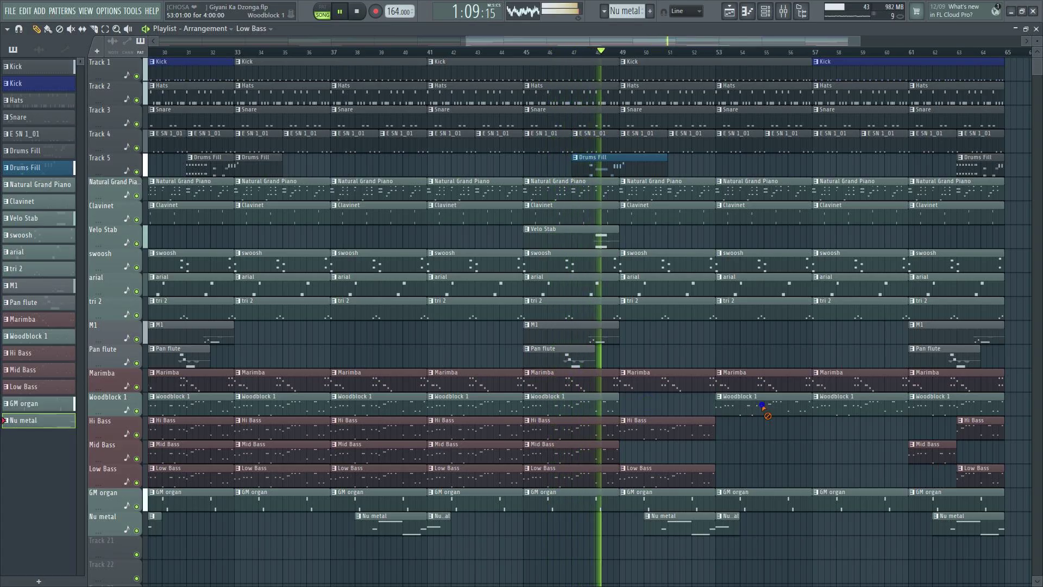
right_click(762, 406)
right_click(861, 406)
right_click(973, 407)
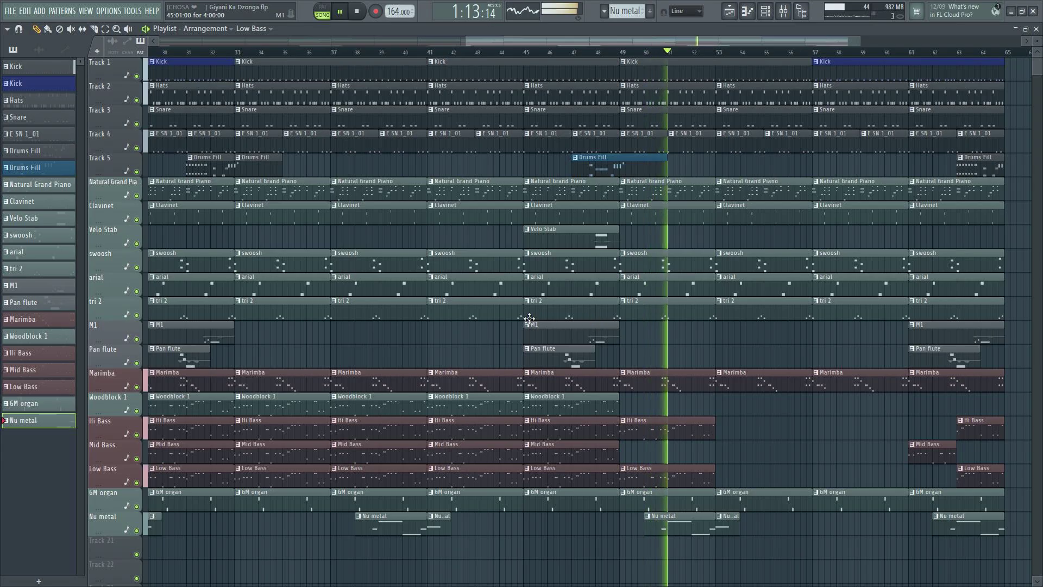
- Trim the tri 2 part to run only from bar 48 to bar 64, deleting its clips from bar 1 through bar 41
drag(529, 318, 596, 319)
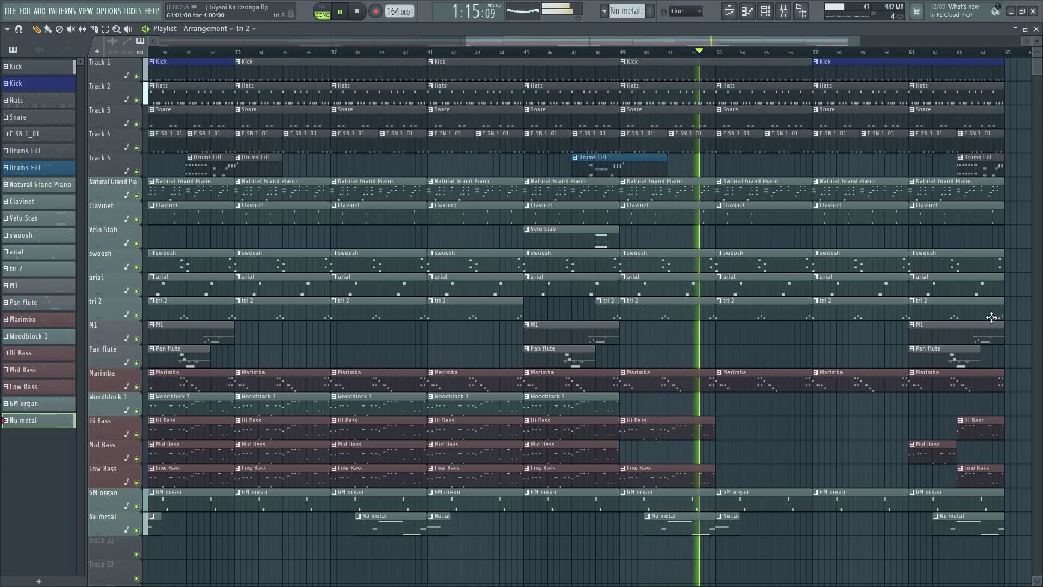
drag(1002, 317, 979, 317)
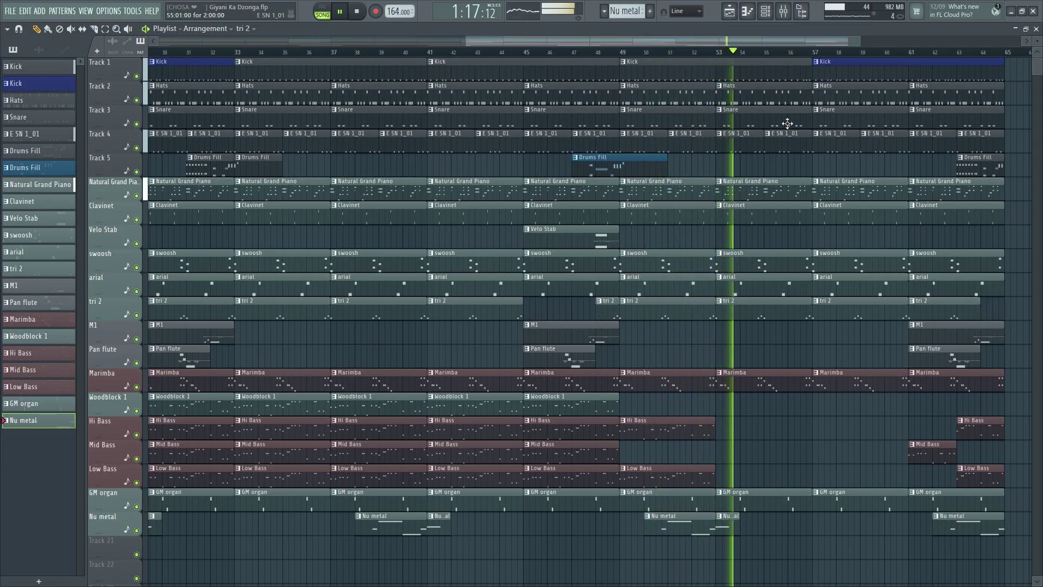
scroll(553, 352, down, 4)
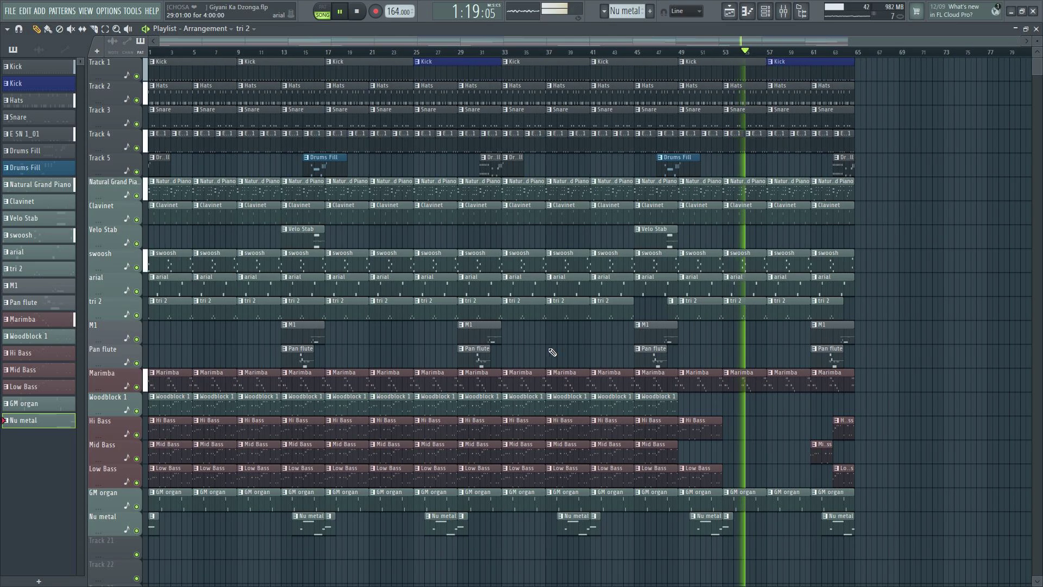
drag(604, 314, 247, 310)
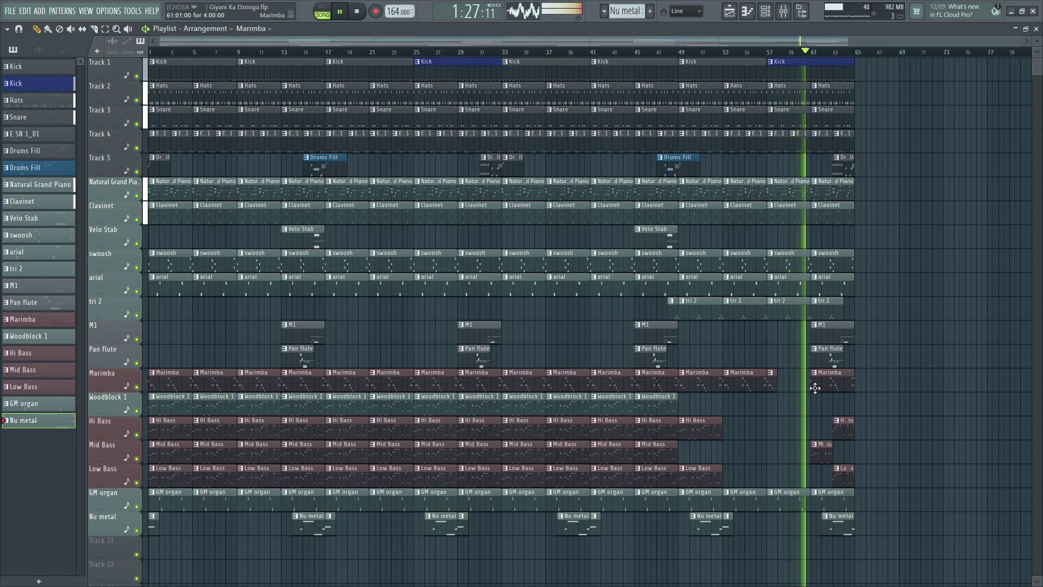
- Trim the Marimba clips at bars 57 and 61 to leave a gap from bar 58 until midway through bar 64, and resume playback from bar 41
drag(812, 386, 845, 379)
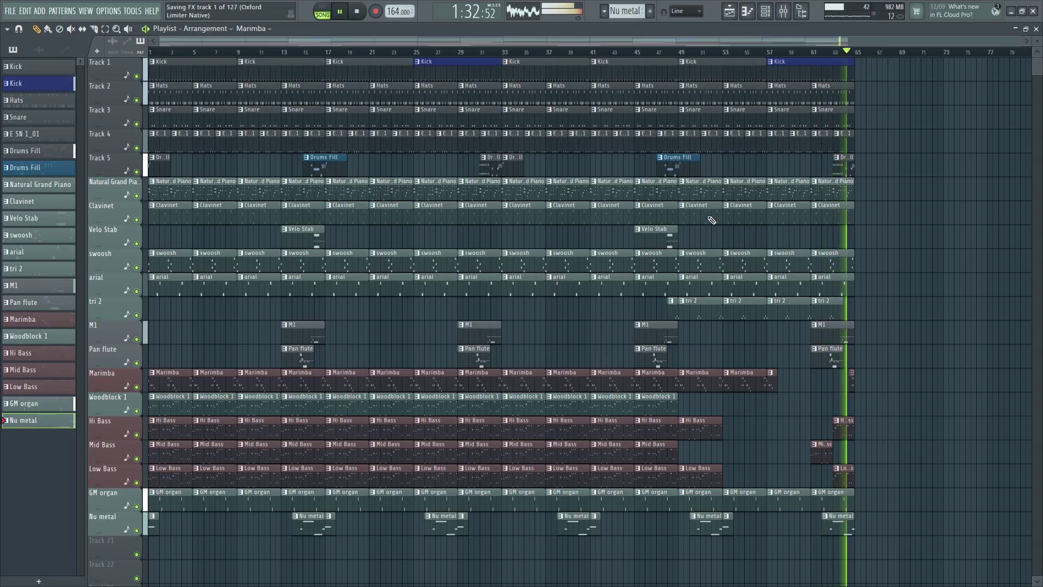
click(592, 49)
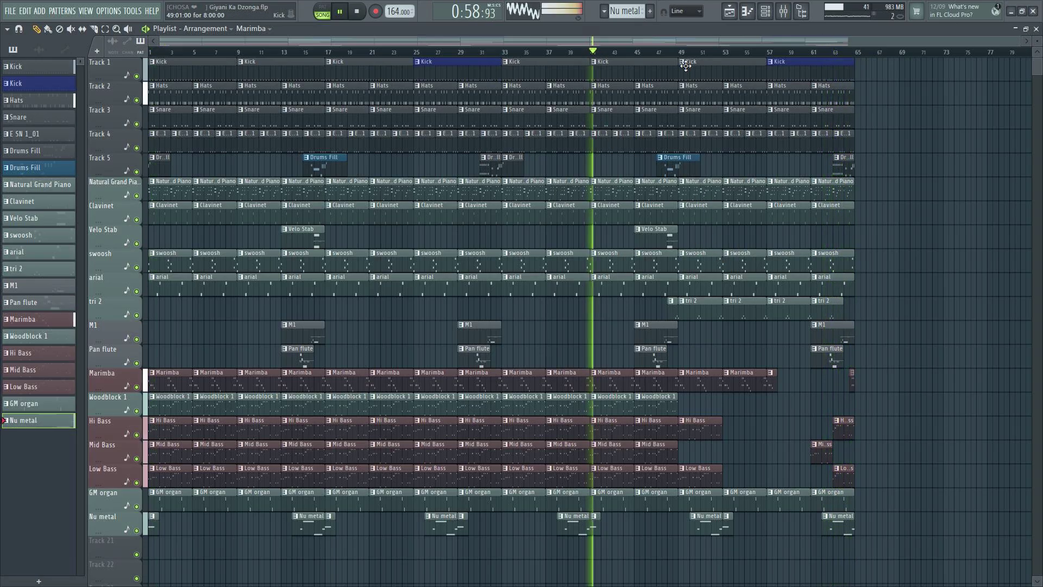
- Slice the Kick clip from bar 53 on and delete the pieces up to bar 57, keeping one short hit just after bar 53 starts
scroll(729, 58, up, 5)
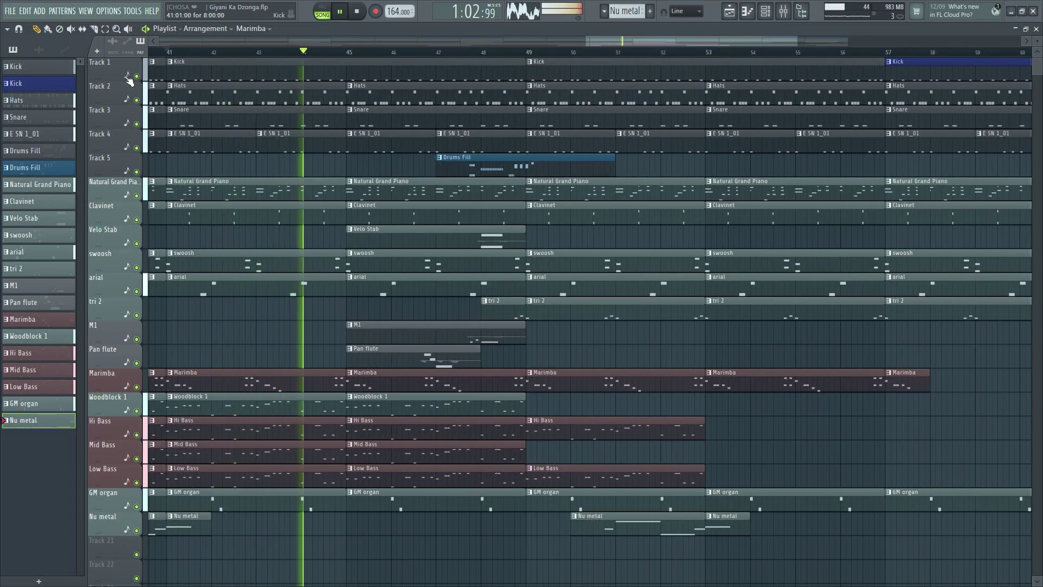
click(93, 29)
click(706, 65)
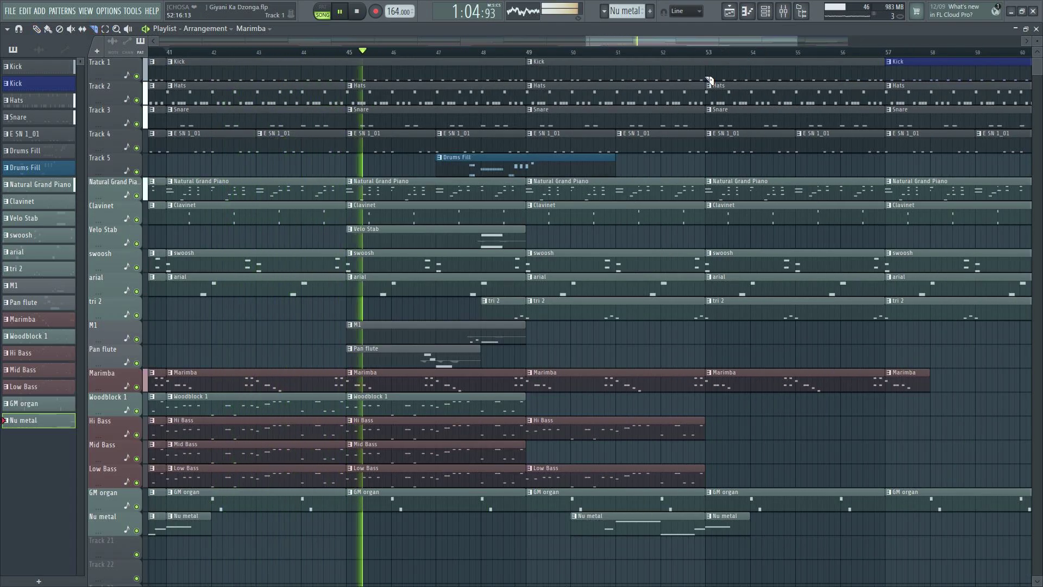
scroll(880, 57, up, 4)
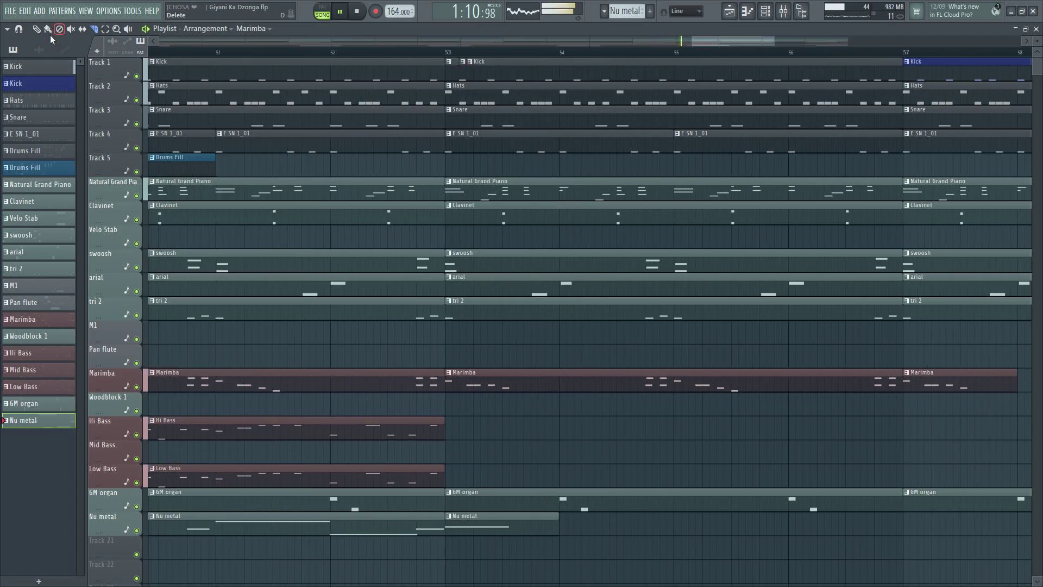
right_click(502, 67)
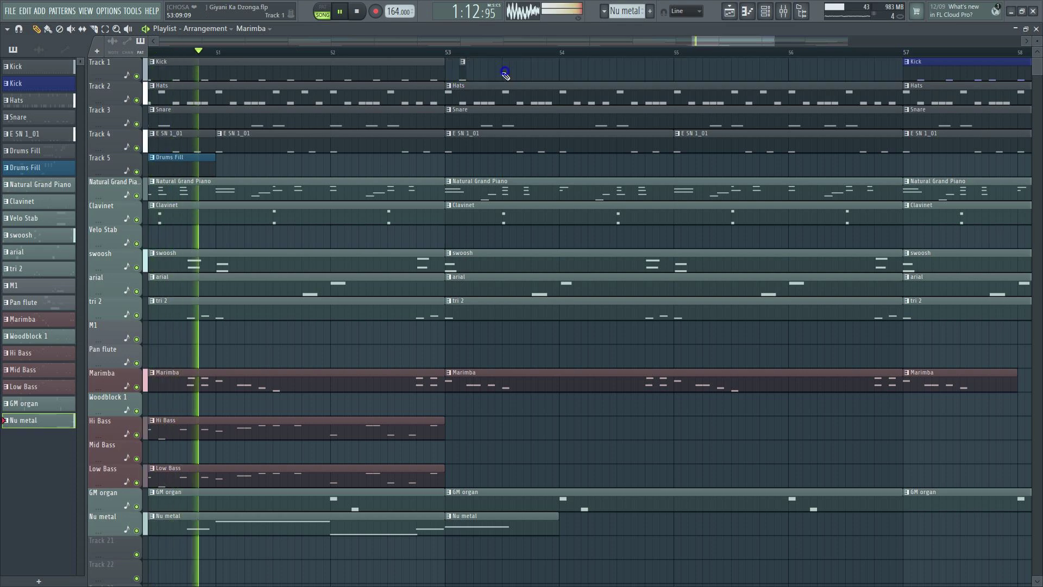
- Place short Kick hits from mid-bar 53 through bar 56, sparse at first, with a denser run from bar 55 into bar 56
click(502, 66)
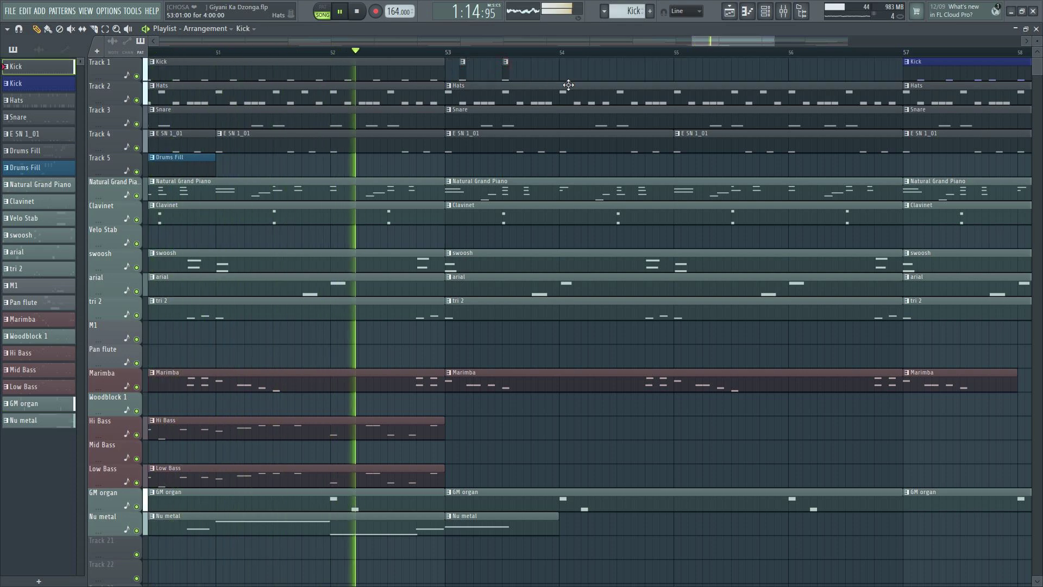
click(581, 70)
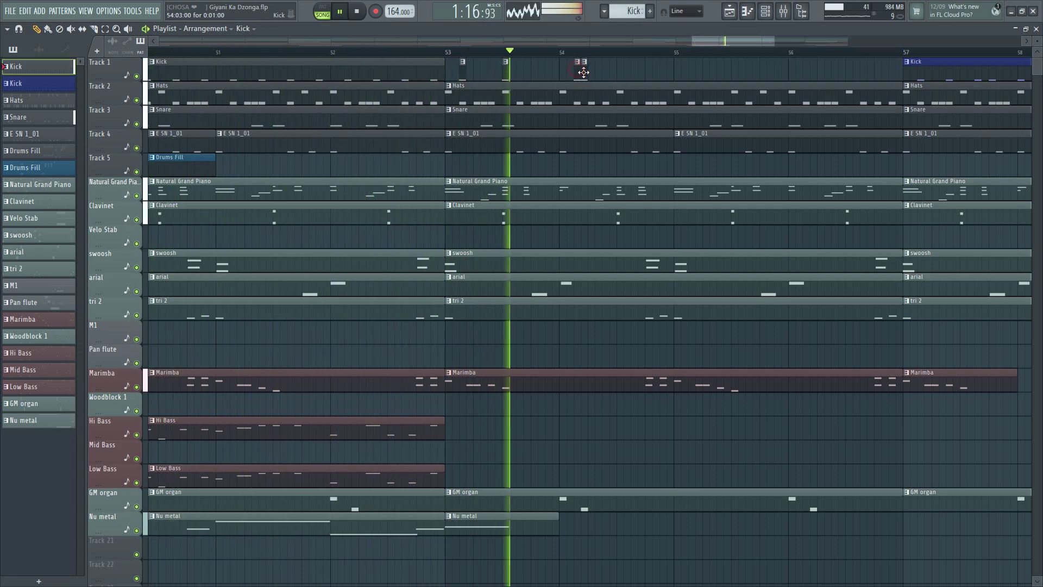
click(619, 66)
click(691, 76)
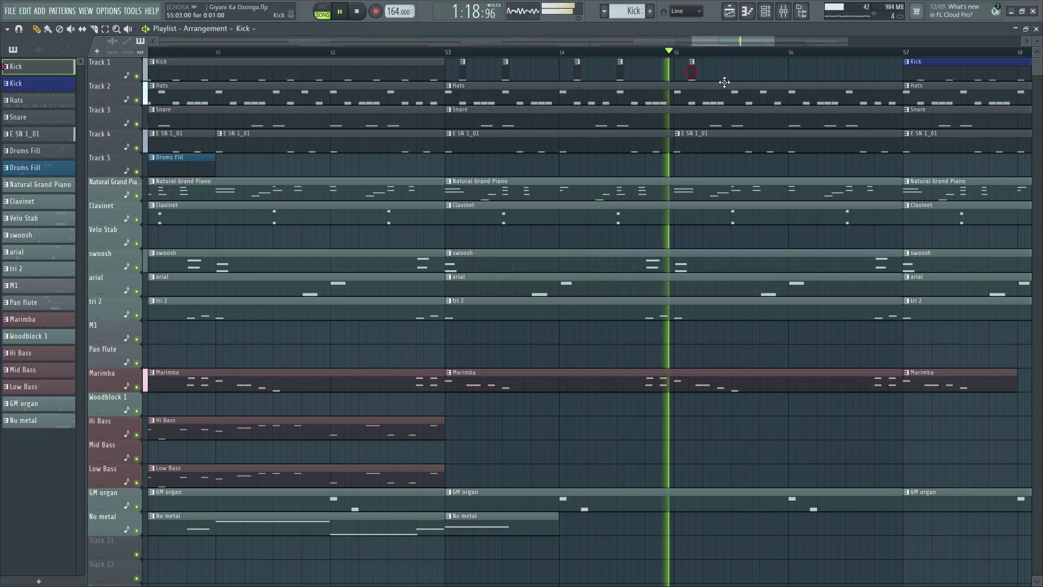
click(734, 77)
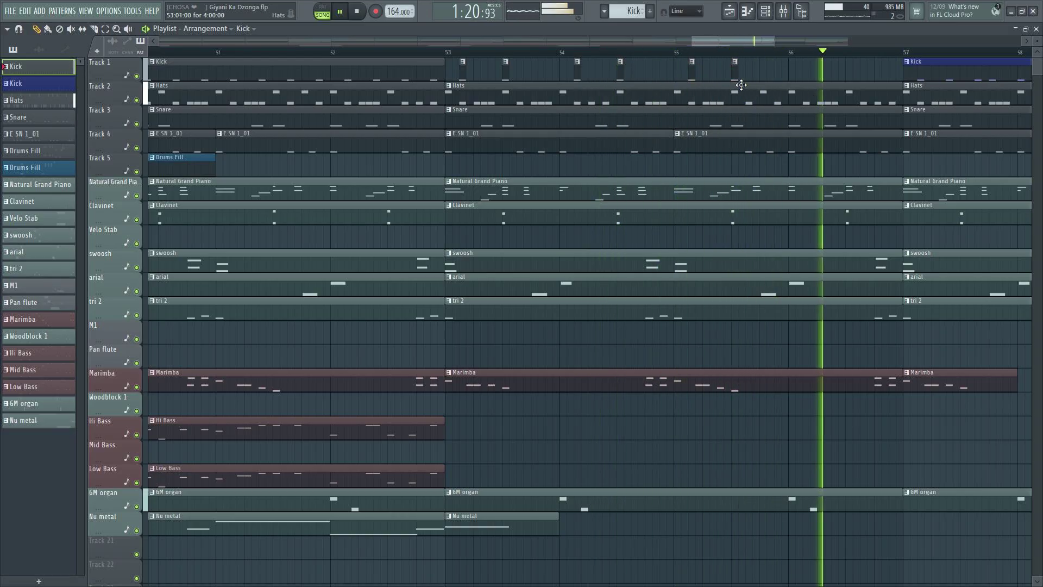
click(706, 68)
click(713, 67)
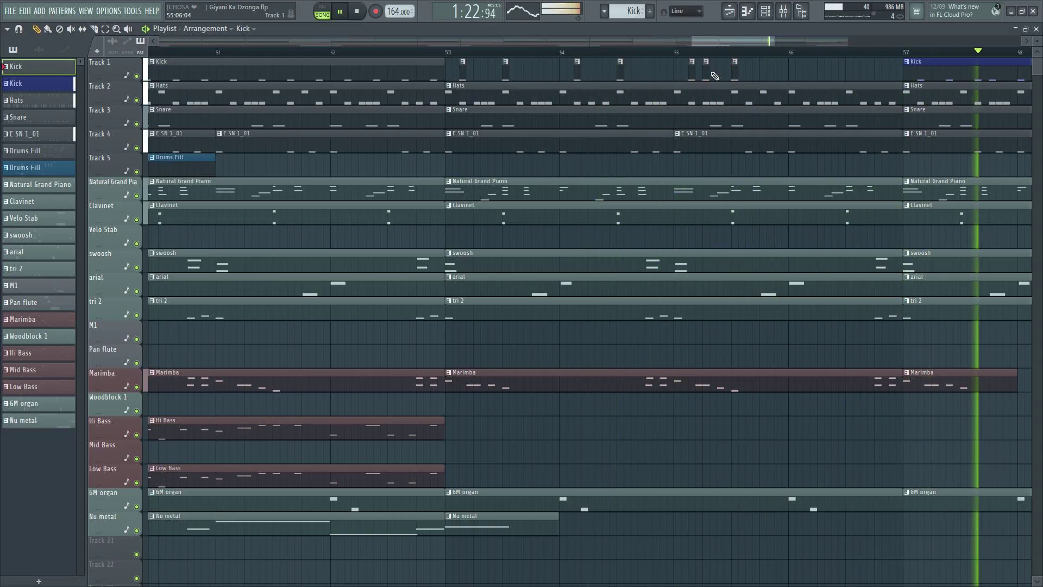
click(720, 68)
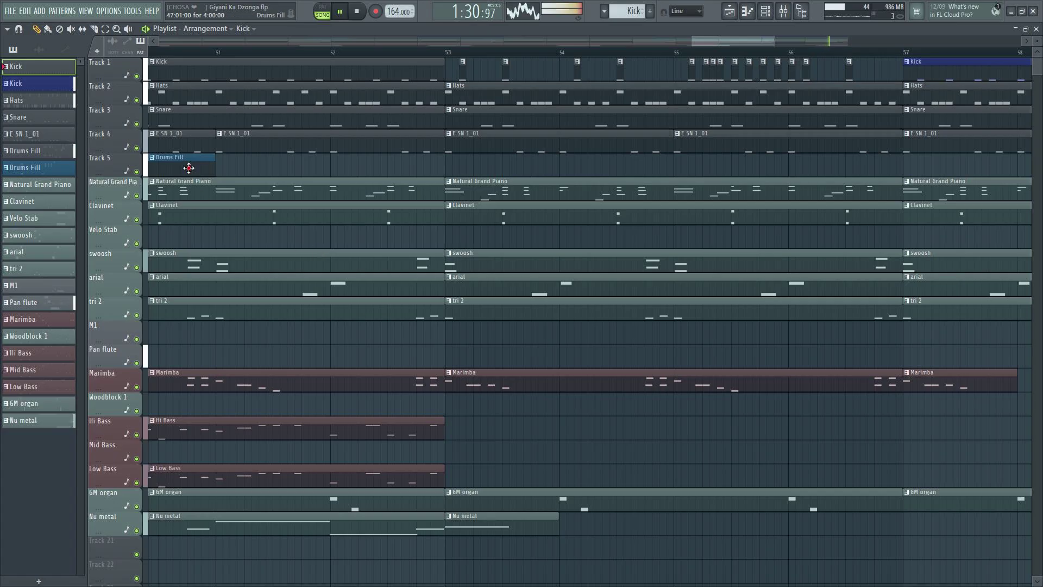
- Add short Drums Fill hits on Track 5 alongside selected Kick hits from bar 53 up to the start of bar 57
click(395, 334)
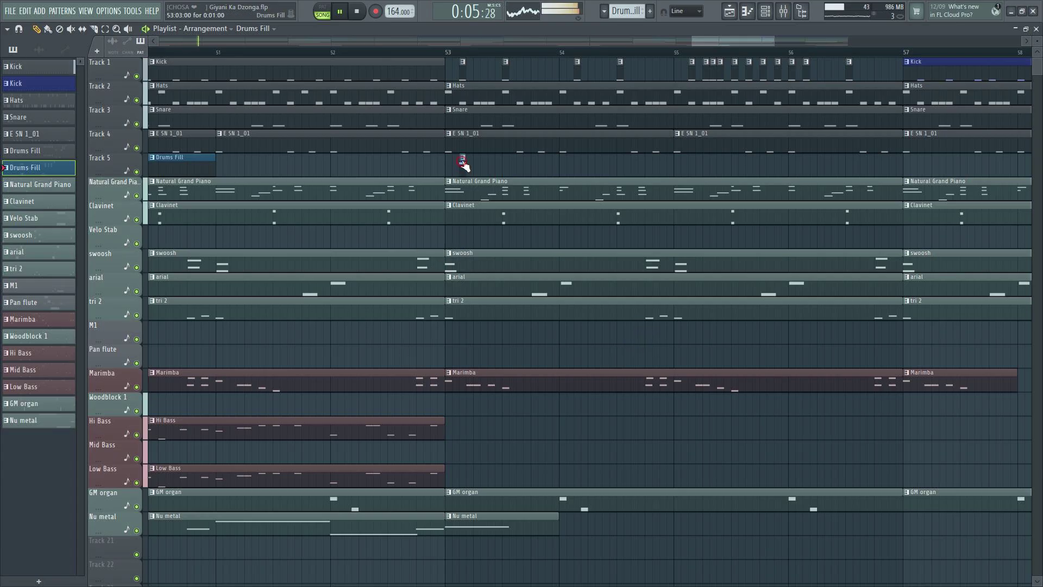
click(505, 161)
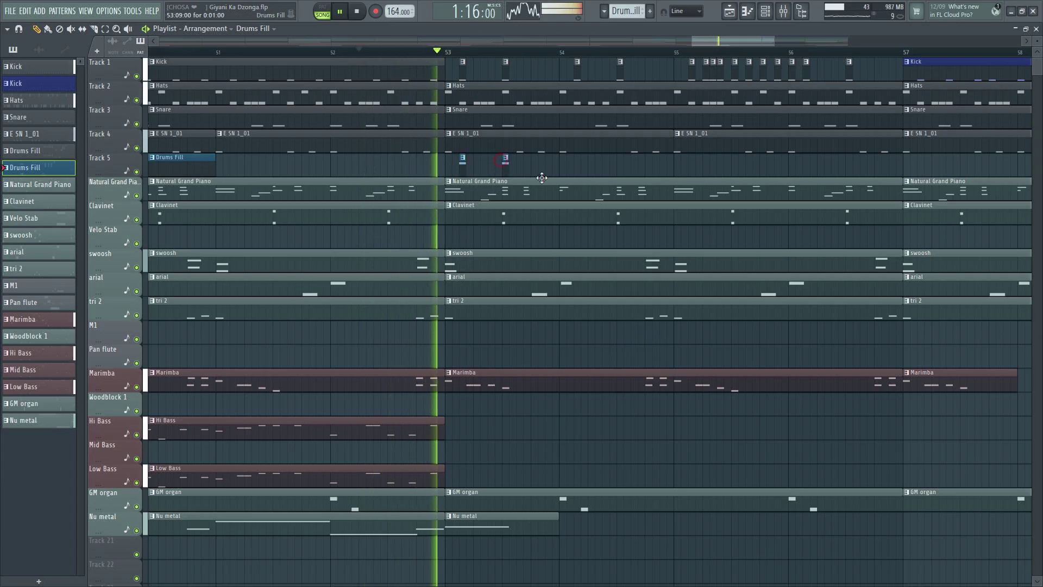
click(577, 161)
click(620, 161)
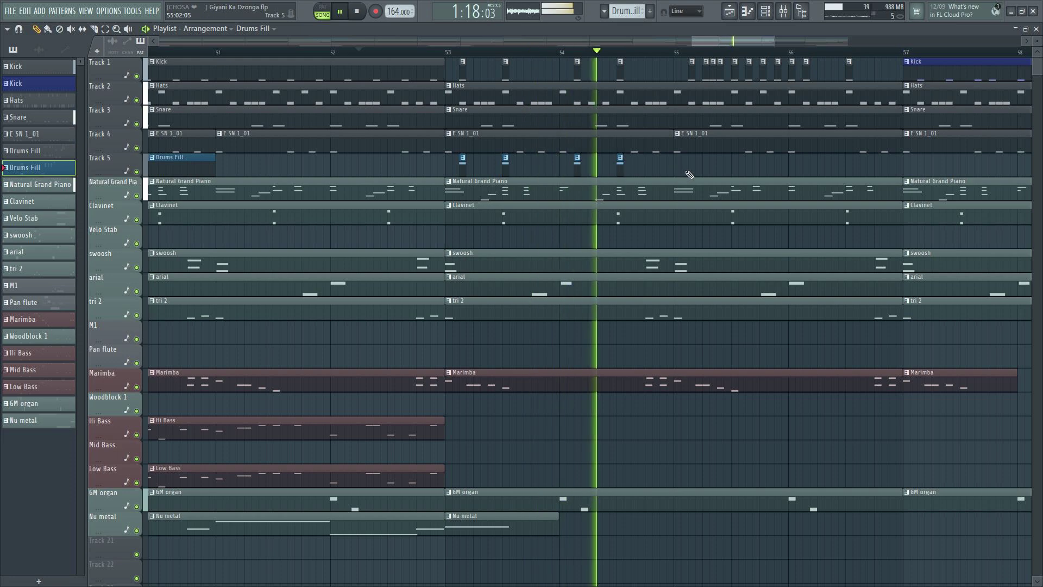
click(691, 161)
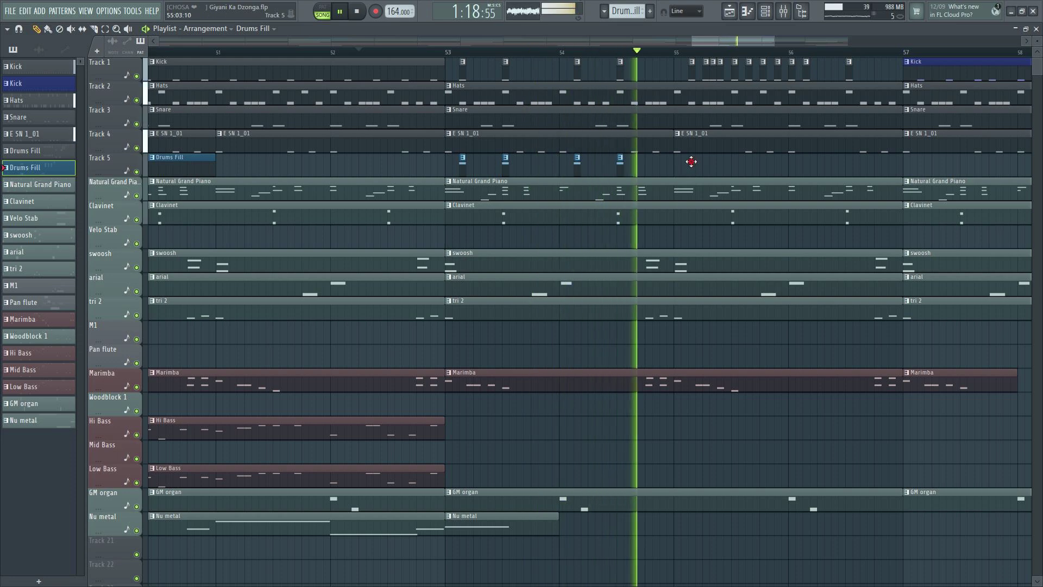
click(792, 161)
click(805, 162)
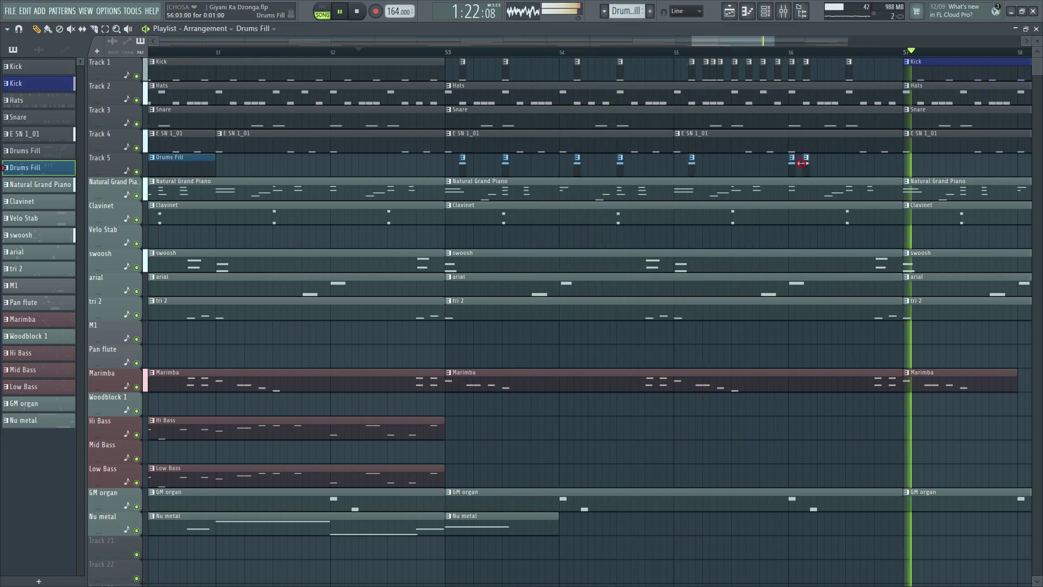
click(848, 161)
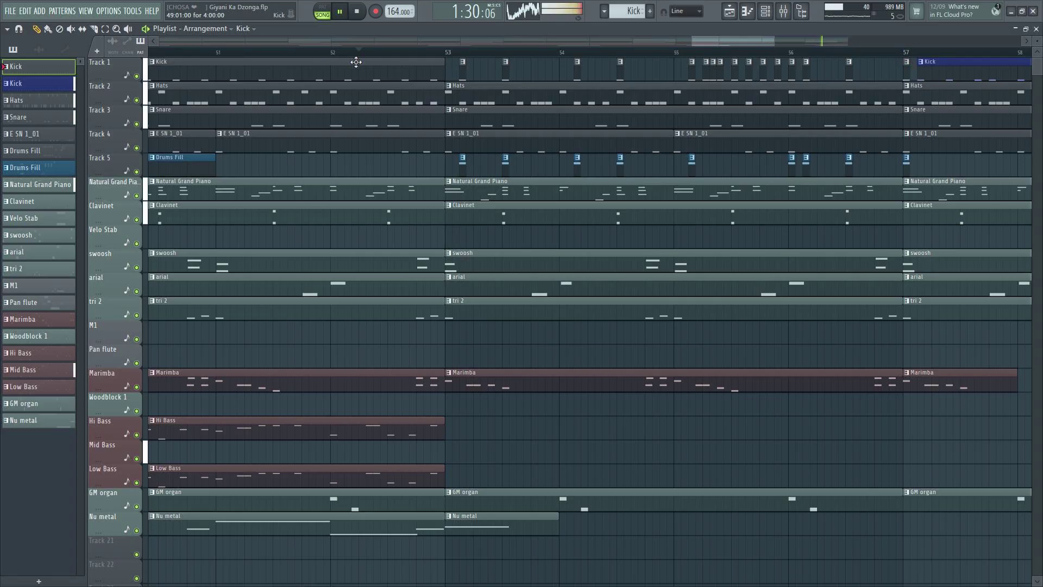
- Delete the Snare clips at bars 53, 57 and 61, and play back the section from bar 51
scroll(366, 54, down, 3)
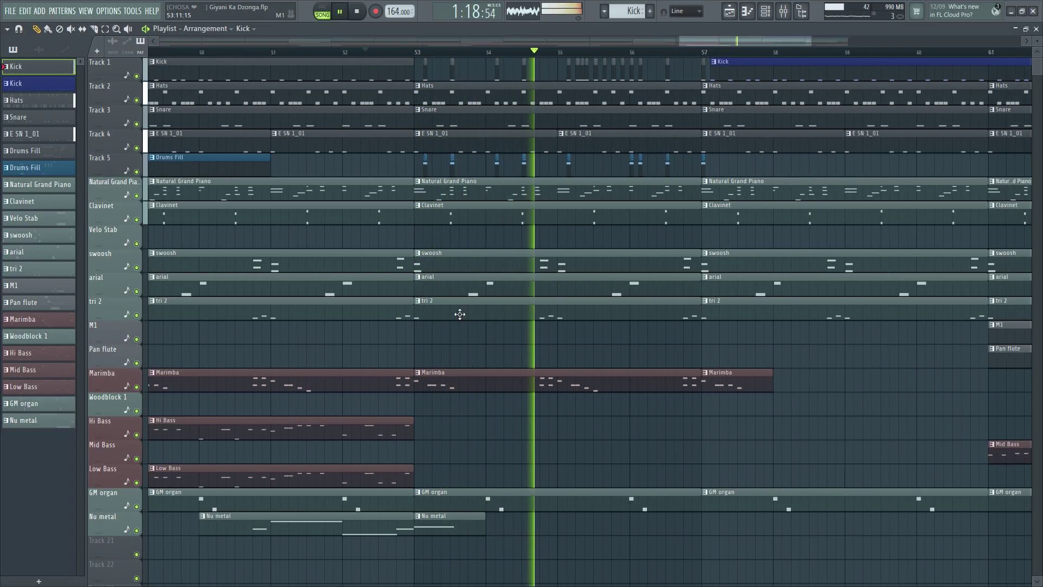
right_click(652, 119)
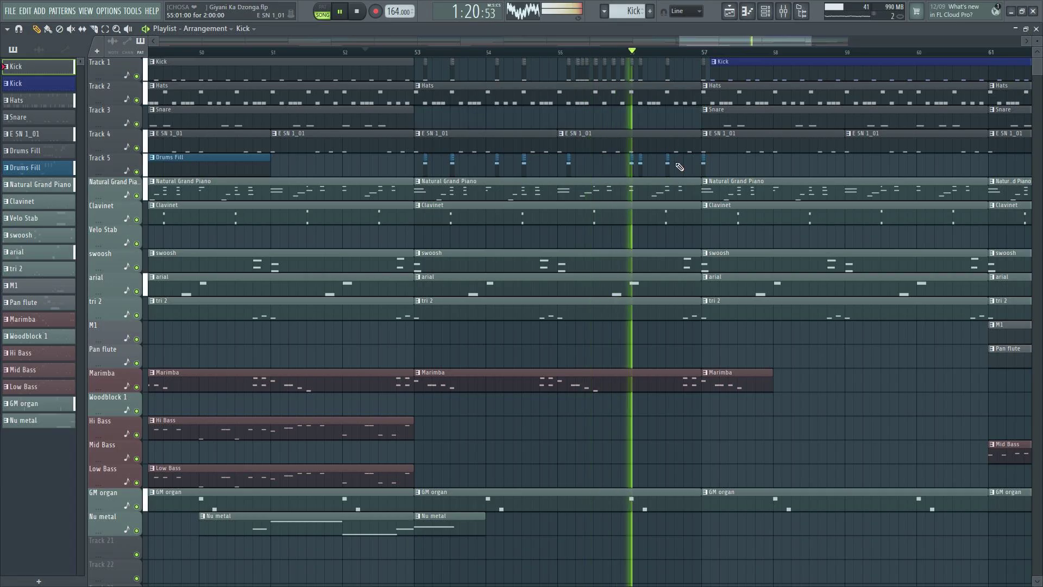
click(273, 52)
scroll(273, 51, down, 3)
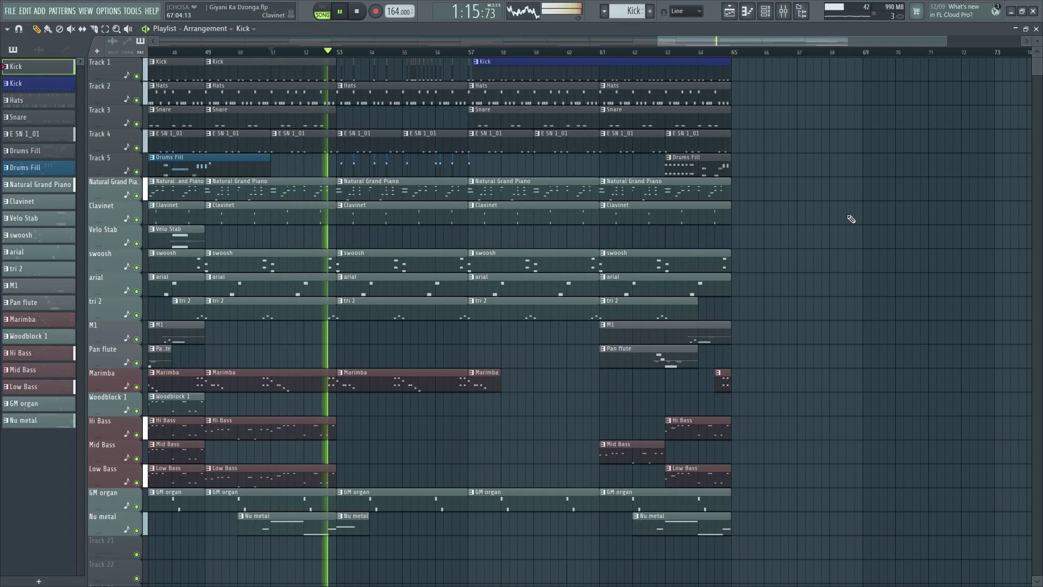
right_click(519, 125)
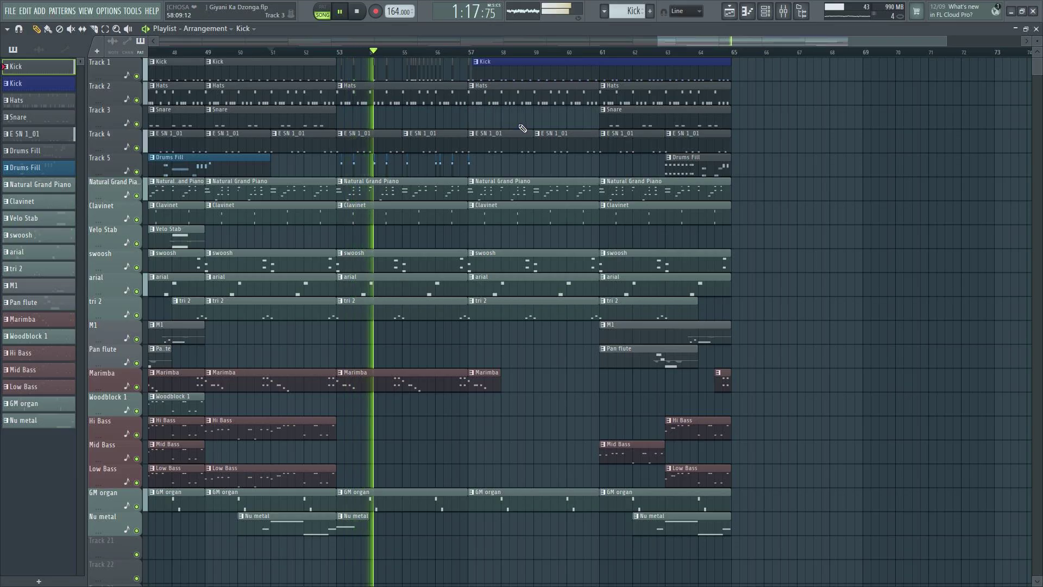
right_click(663, 124)
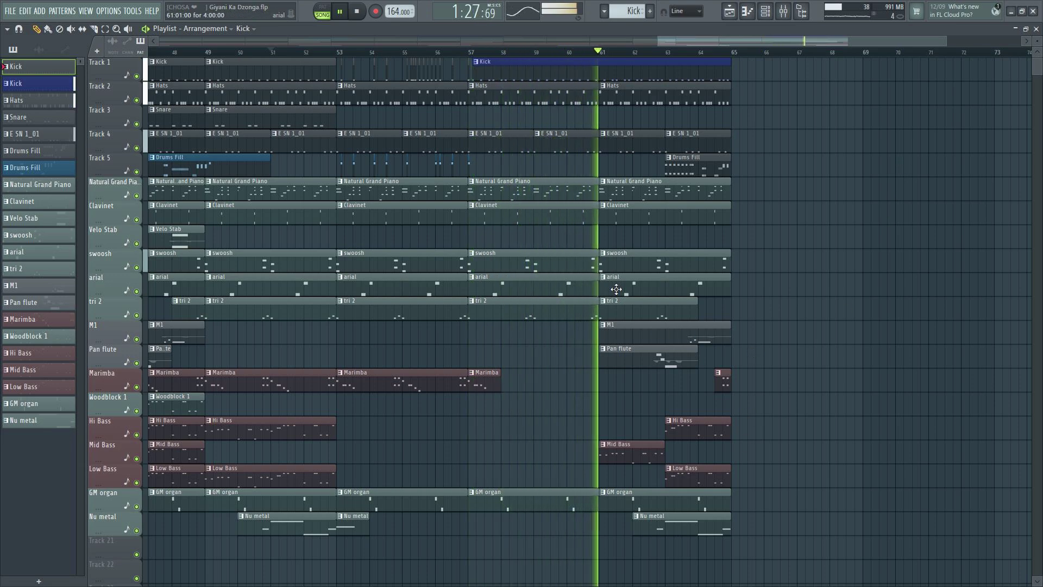
- Trim the swoosh clips at bars 57 and 61 to leave a gap from midway through bar 57 until midway through bar 64
key(space)
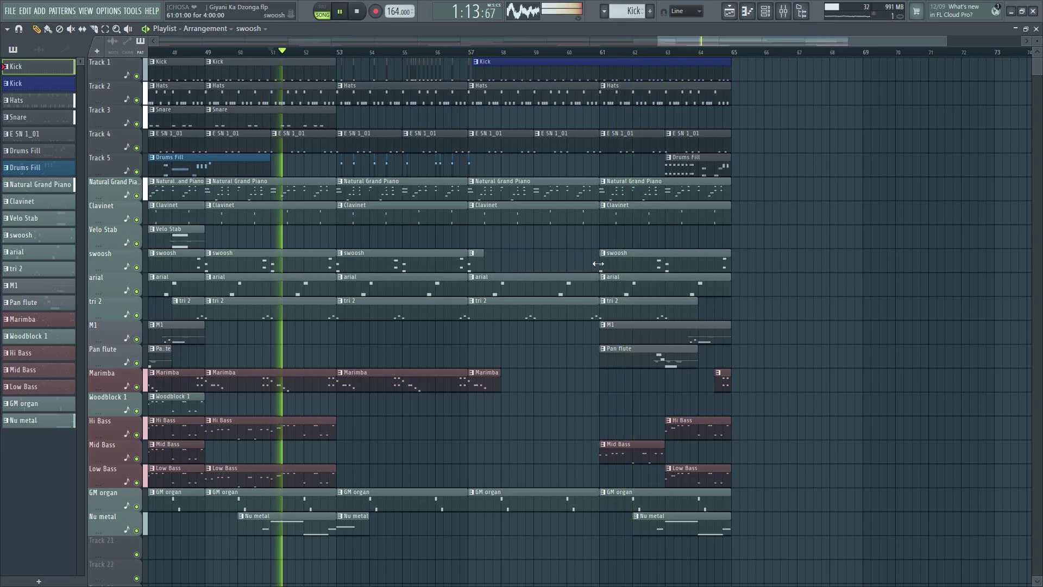
drag(601, 261, 712, 261)
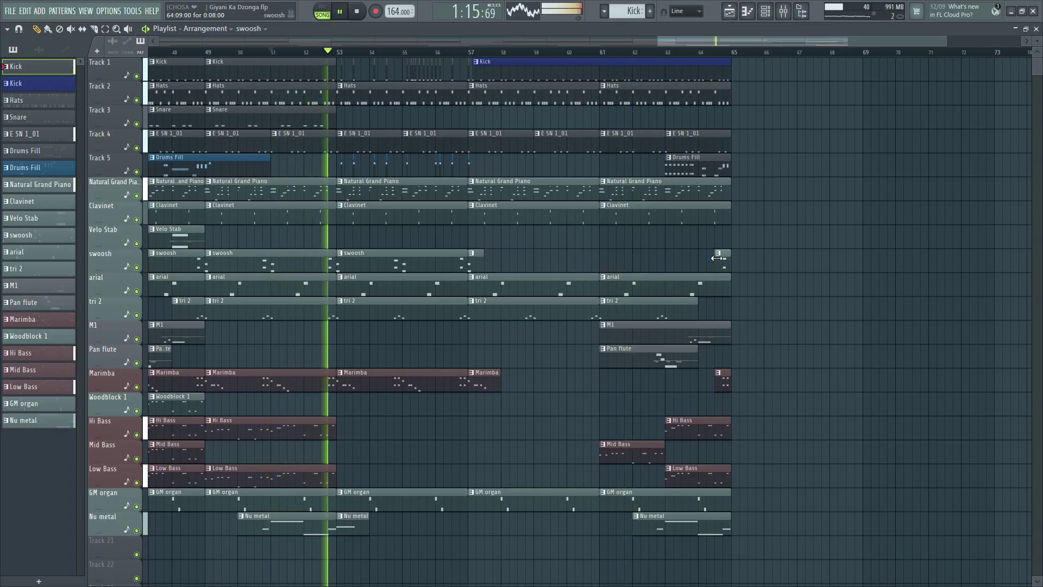
- Set the playlist's loop selection from bar 49 to bar 65, covering the final section of the arrangement
scroll(554, 56, down, 2)
scroll(554, 56, down, 2)
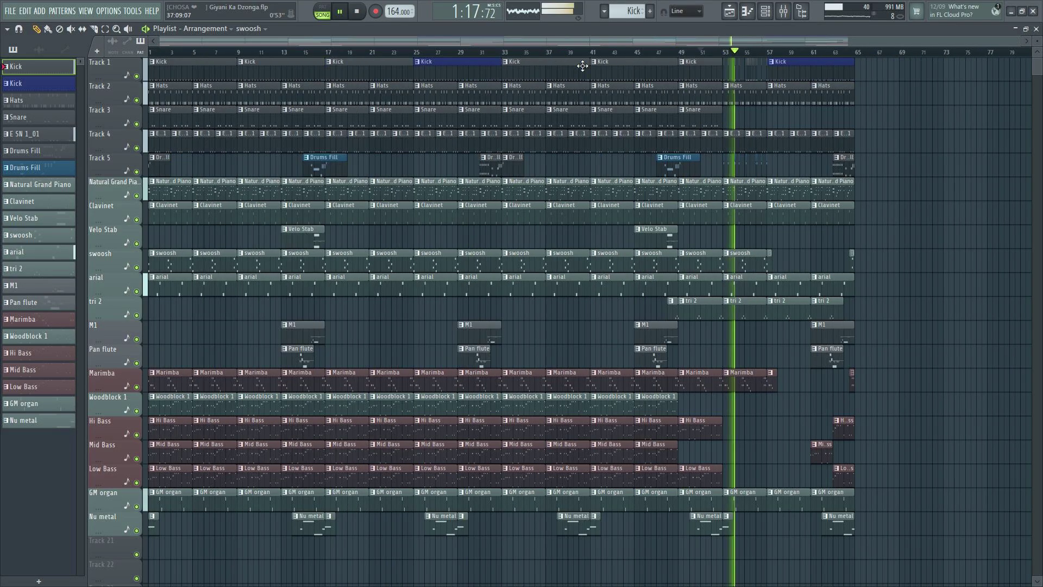
scroll(949, 219, down, 3)
scroll(972, 214, up, 3)
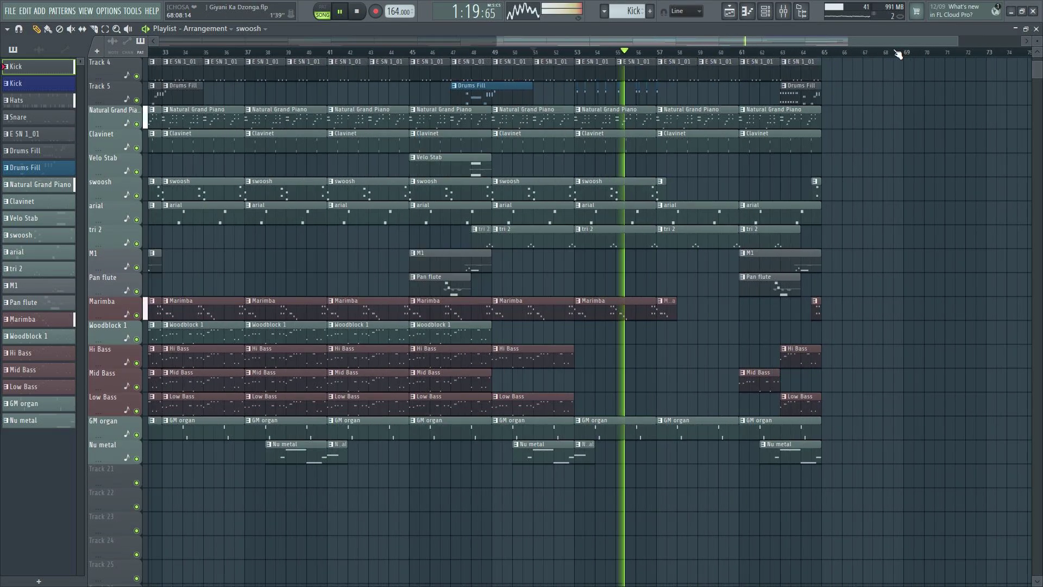
scroll(973, 214, up, 3)
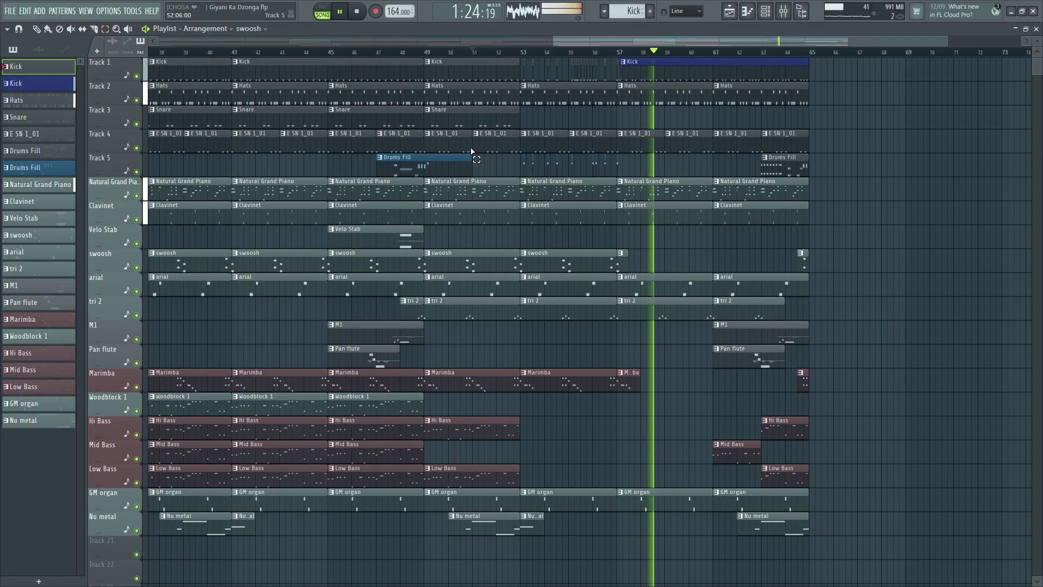
drag(426, 52, 809, 74)
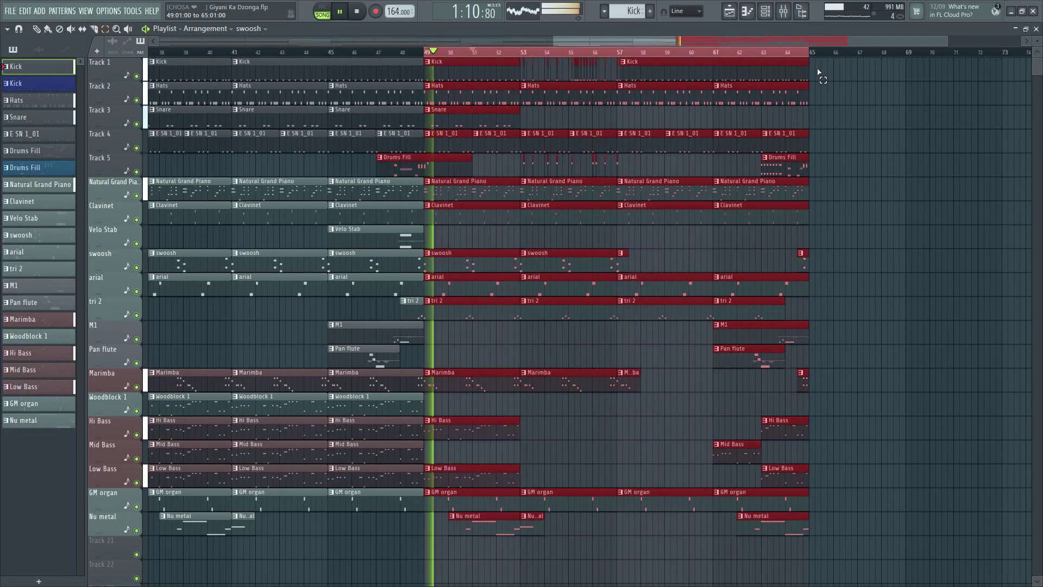
scroll(892, 260, down, 12)
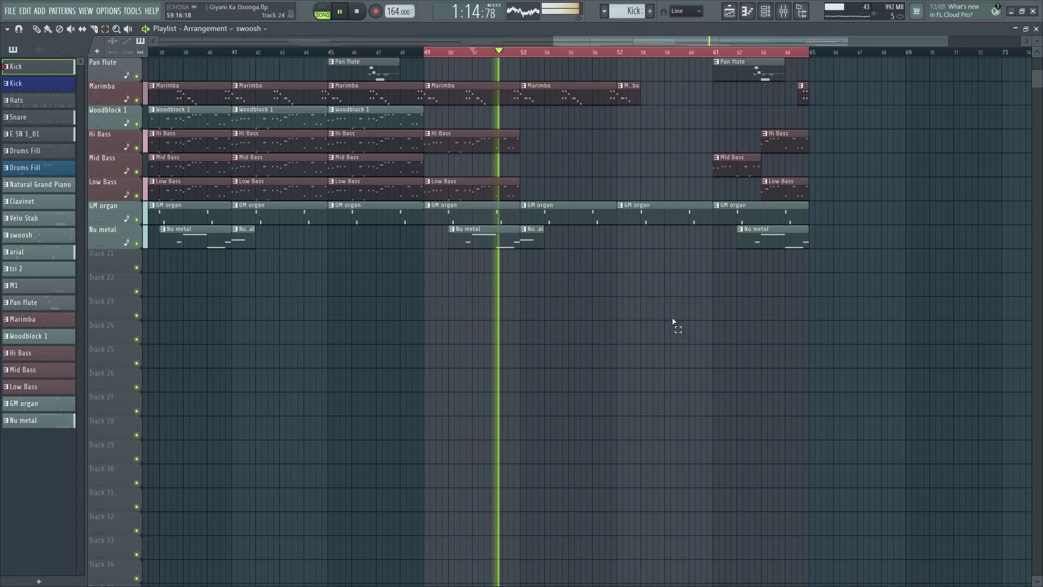
- Bring up the Channel rack and create a new empty pattern, keeping the default name Pattern 23
click(765, 11)
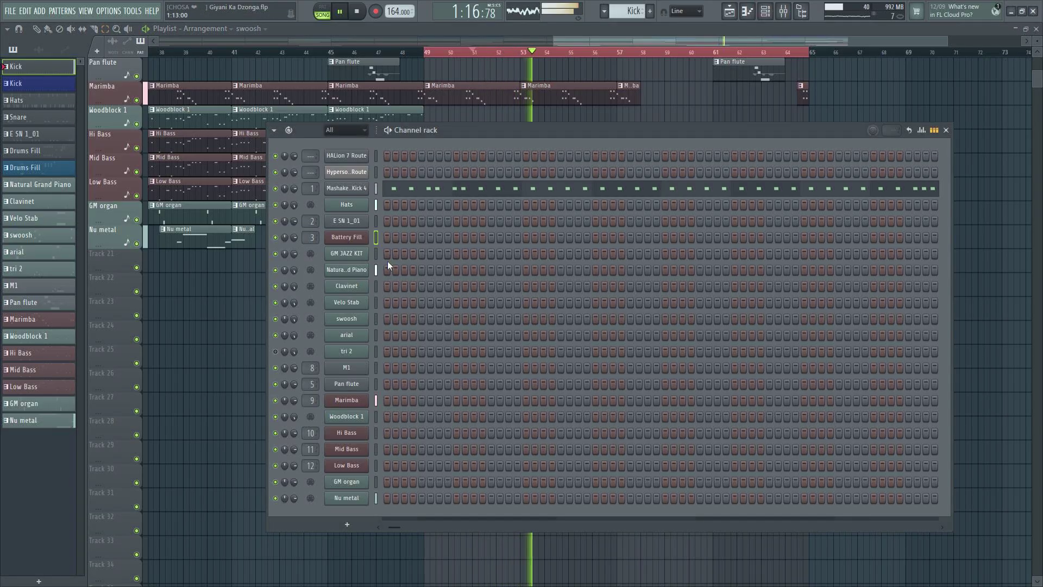
drag(524, 132, 522, 73)
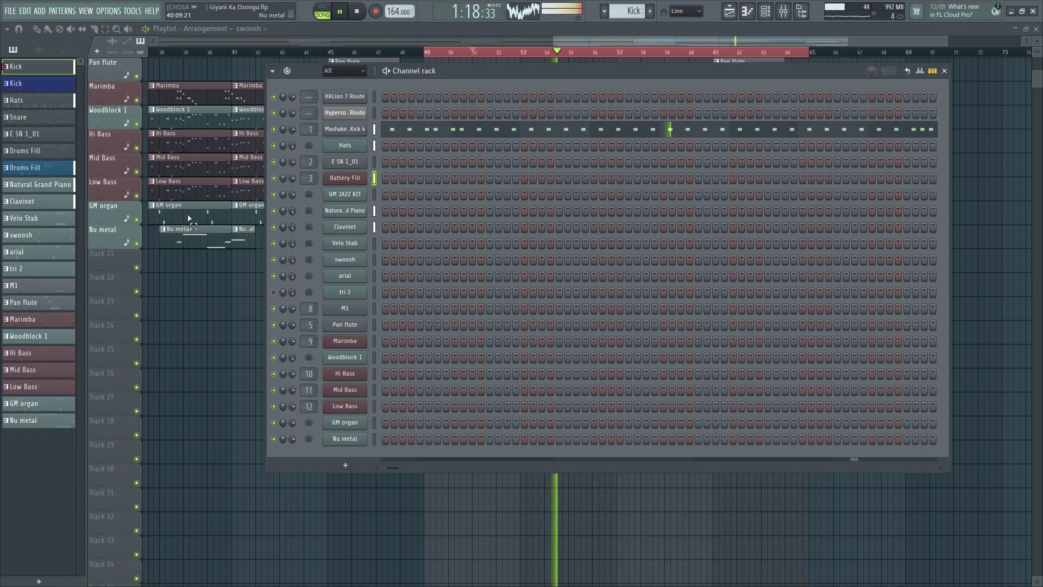
click(12, 13)
click(26, 60)
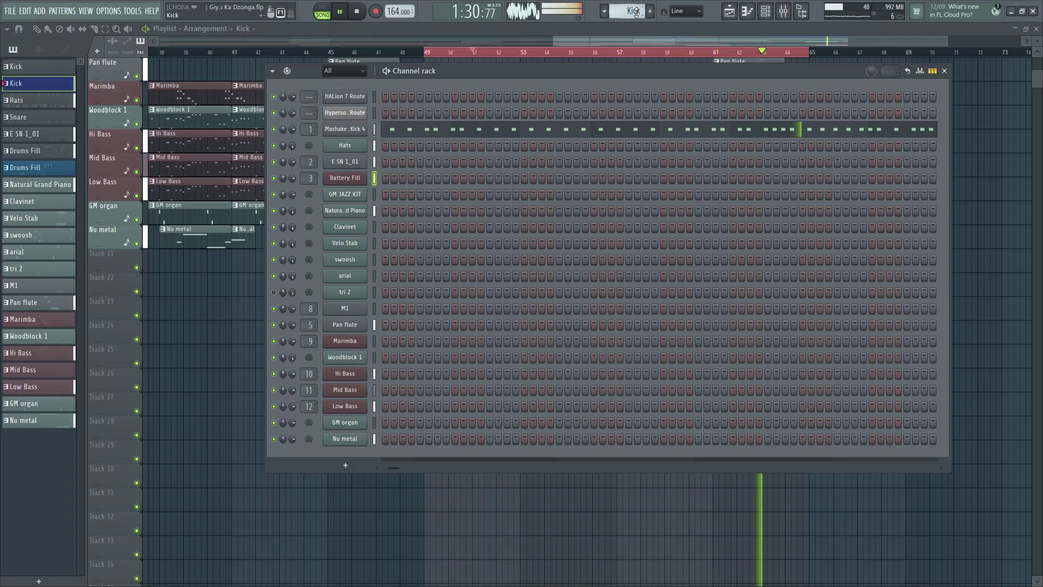
click(636, 12)
click(755, 23)
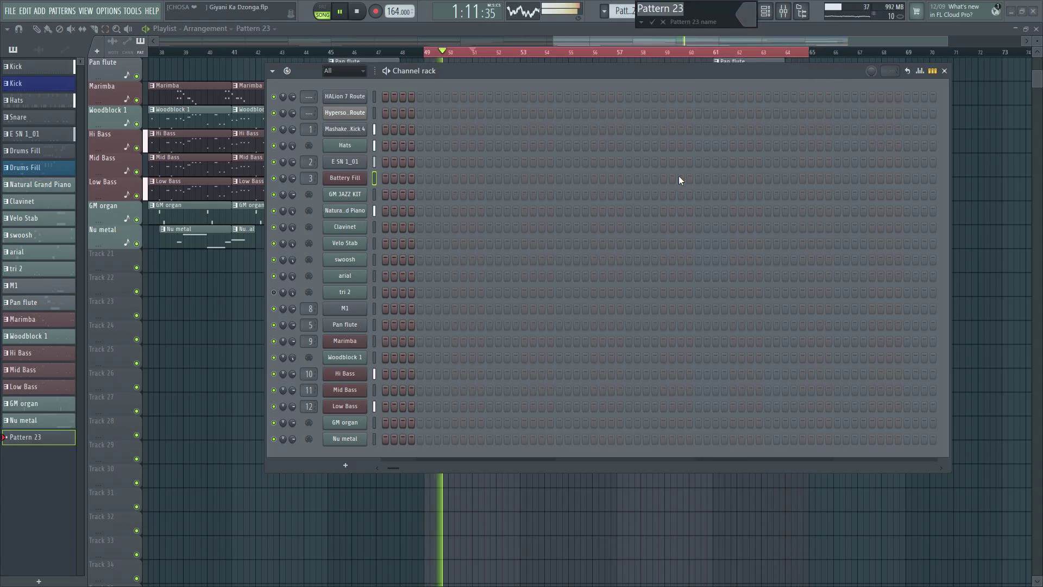
click(651, 23)
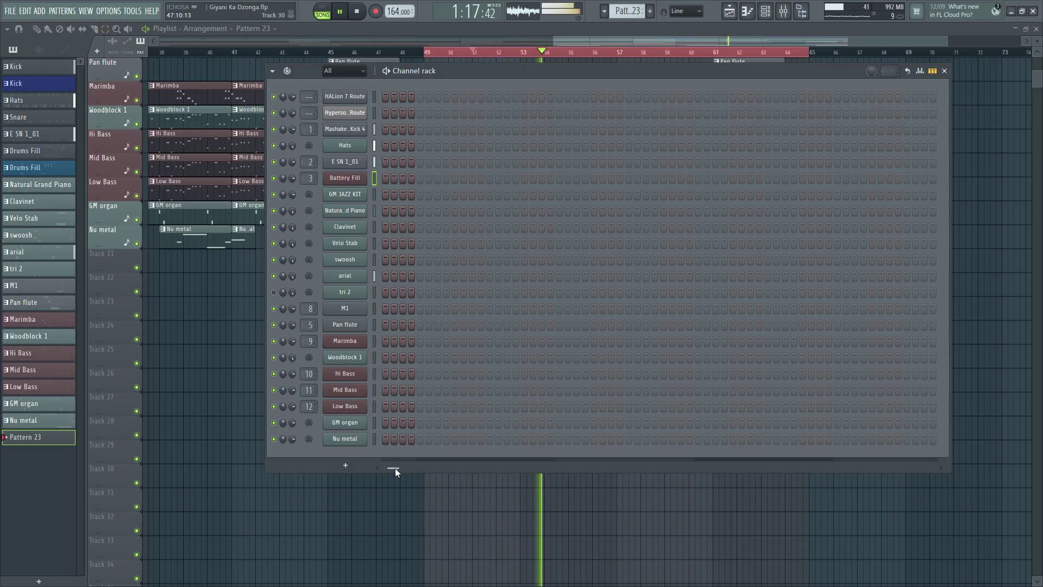
- Lengthen the new pattern to 16 steps, narrow the Channel rack window and close it
drag(395, 468, 394, 483)
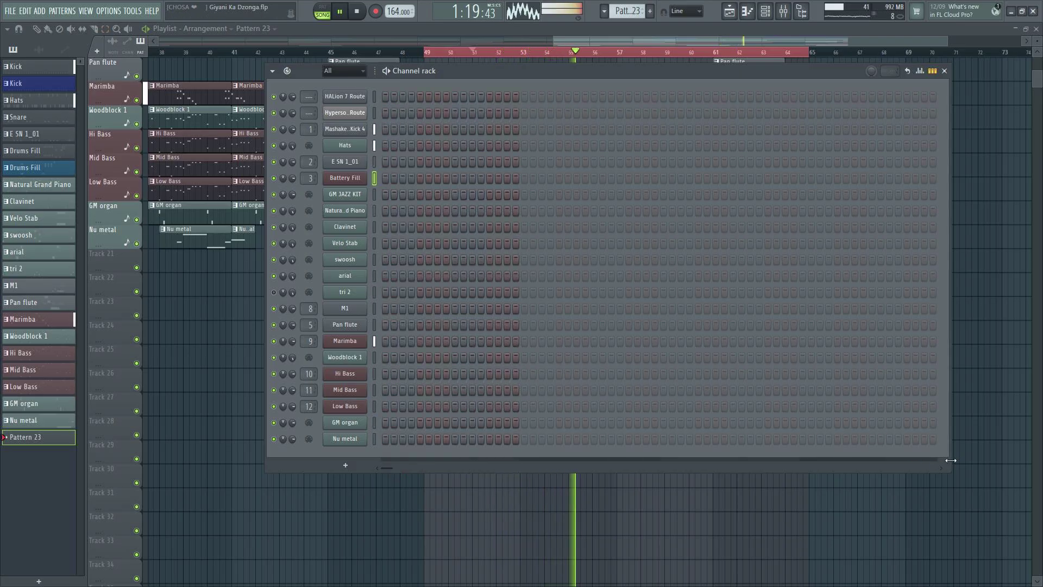
drag(950, 460, 719, 437)
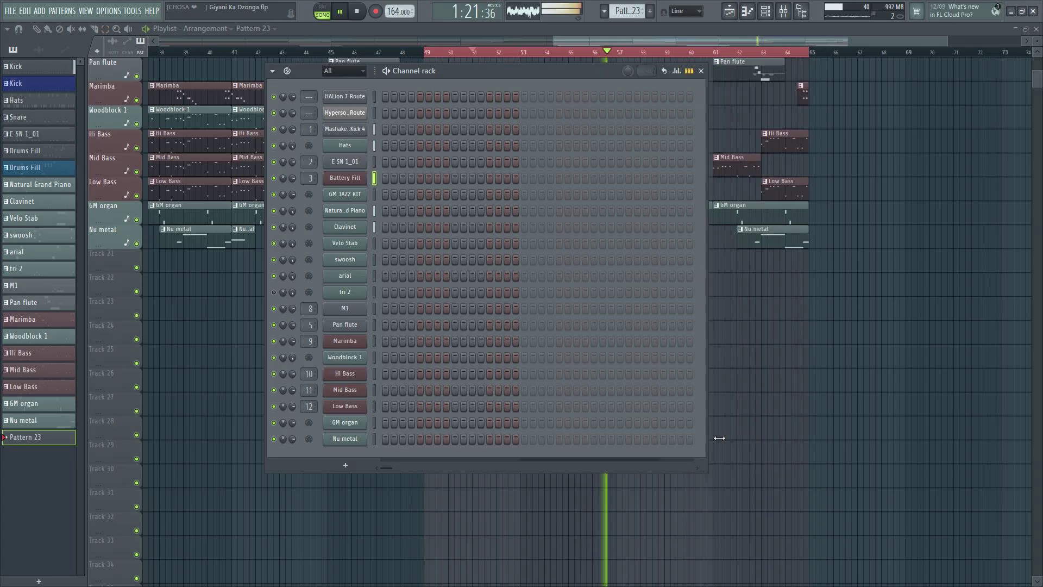
key(F6)
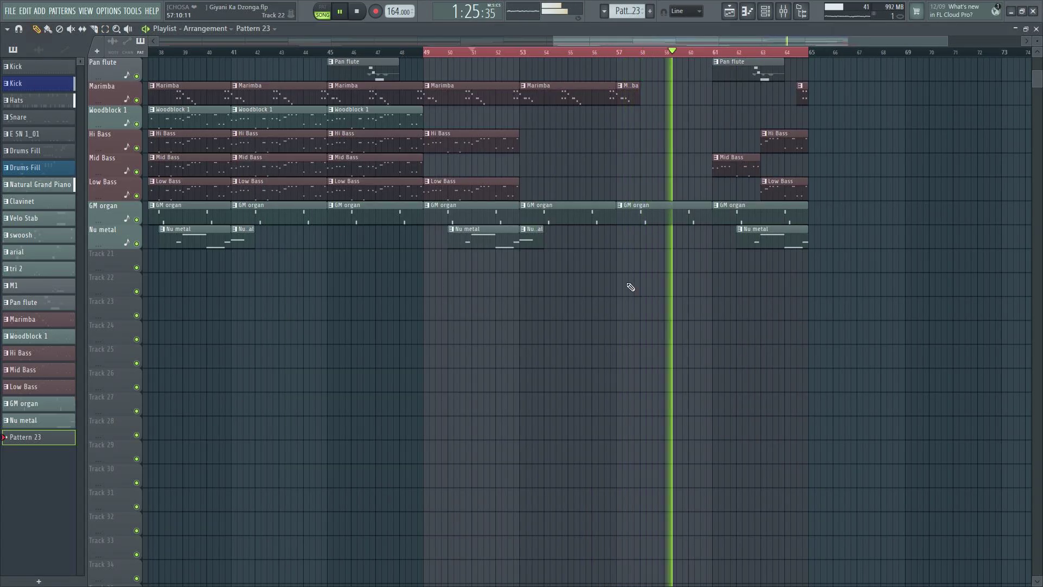
- Place Pattern 23 on Track 22 spanning bar 49 to bar 65, and reopen the Channel rack
click(427, 291)
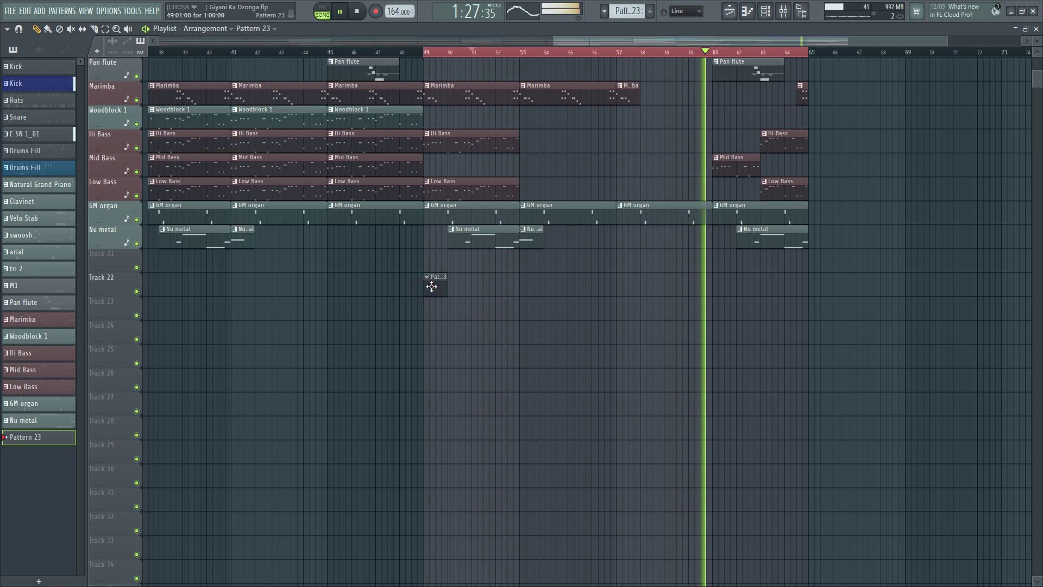
drag(445, 287, 808, 287)
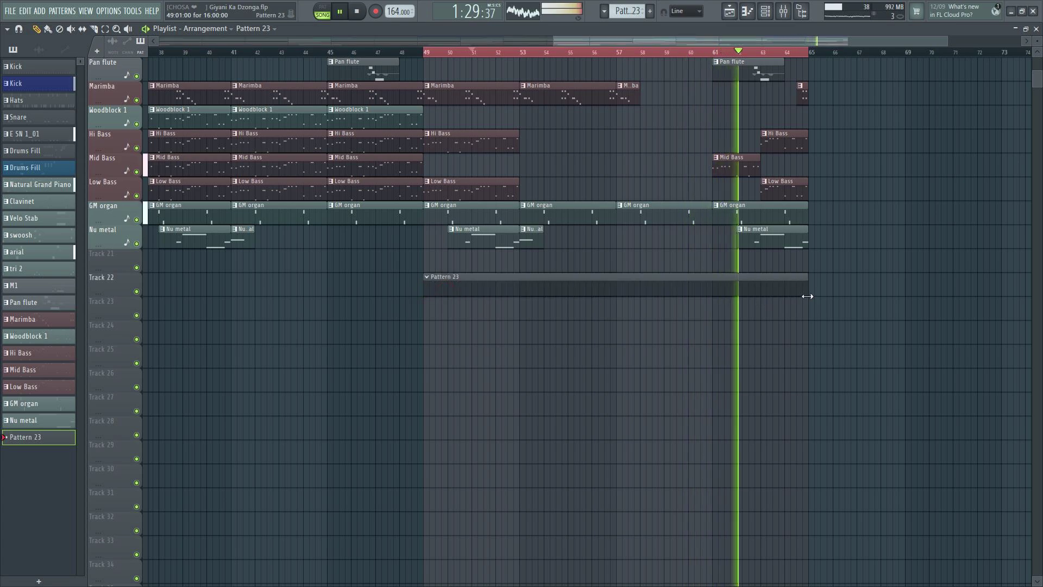
click(763, 10)
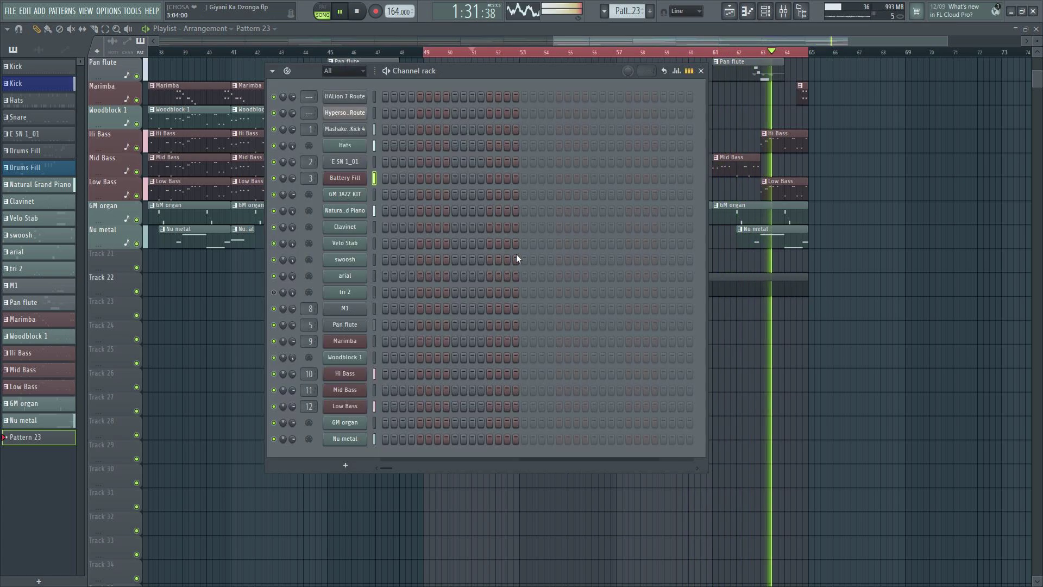
- Unmute the tri 2 channel, close the Channel rack and check the playlist tracks
click(274, 292)
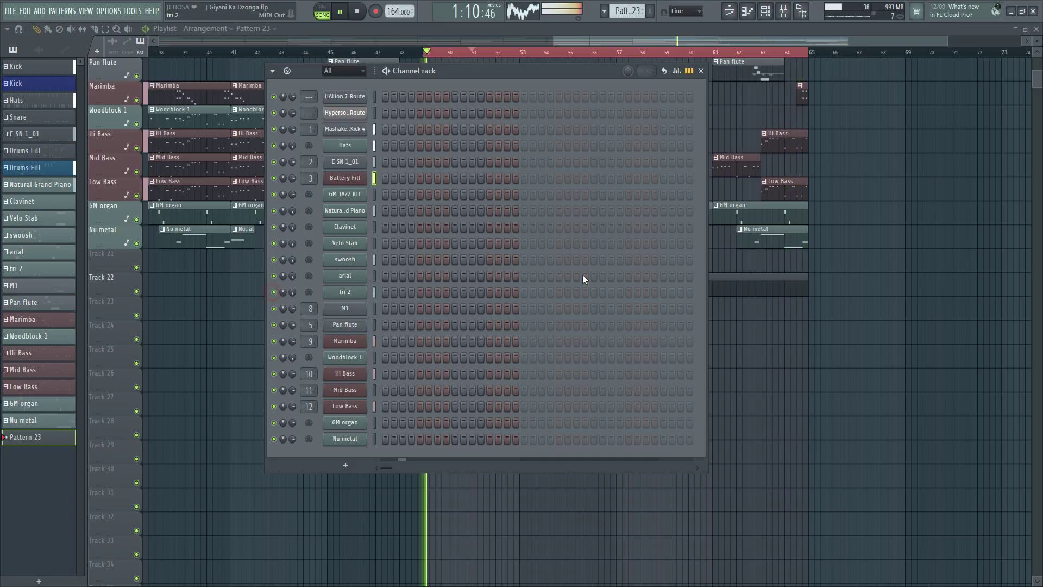
click(701, 71)
scroll(883, 248, up, 3)
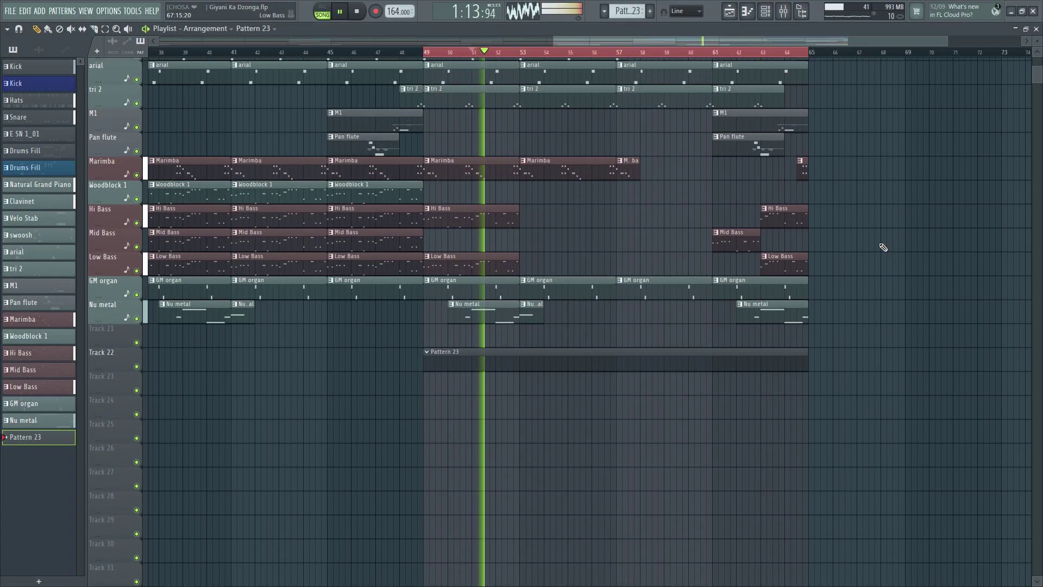
scroll(883, 248, up, 2)
scroll(880, 249, down, 6)
- Reopen the Channel rack and add a Hip-Hop Brass XL instrument as a new channel
click(772, 16)
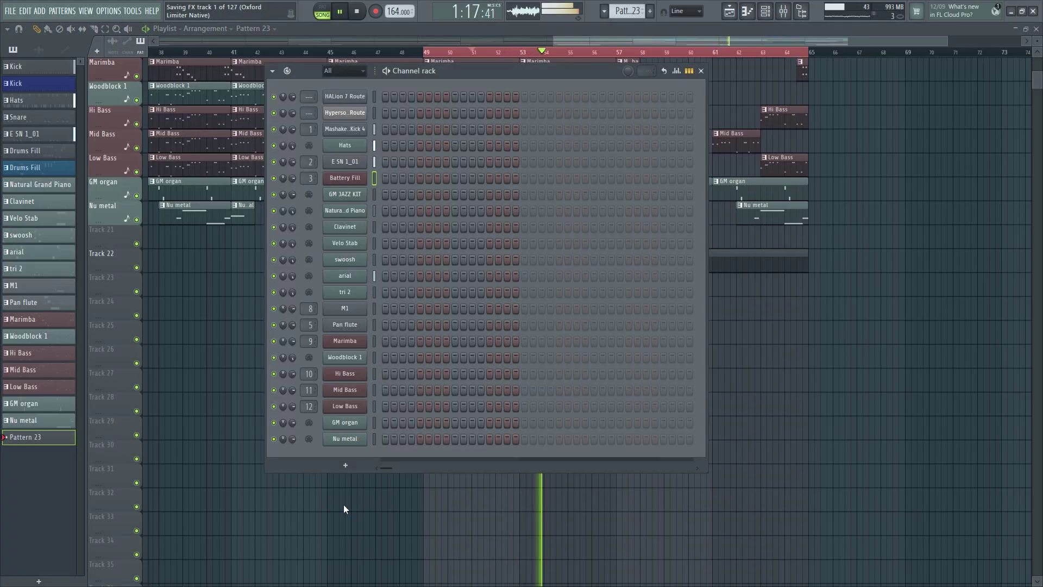
click(345, 464)
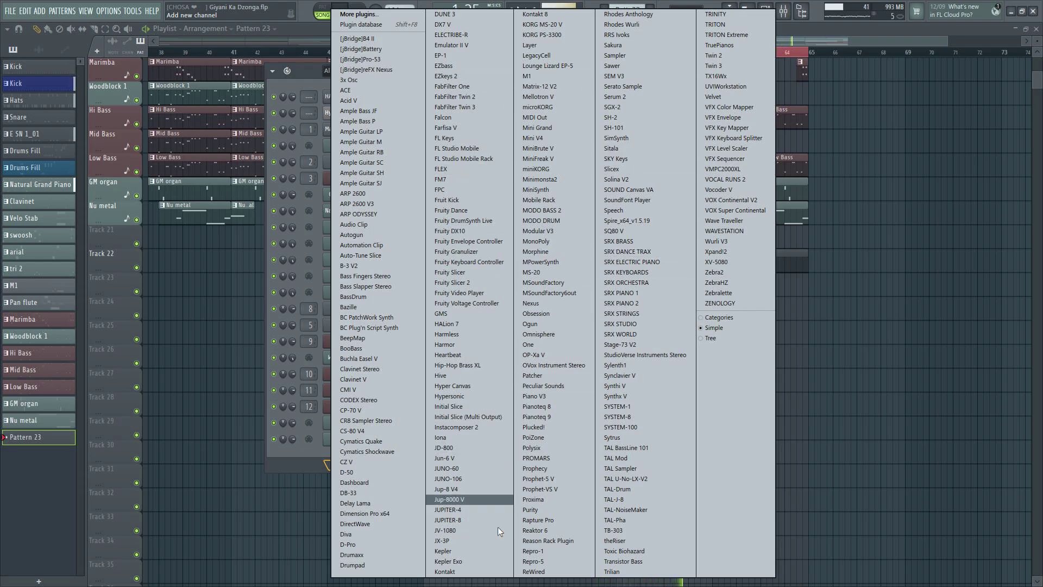
click(480, 366)
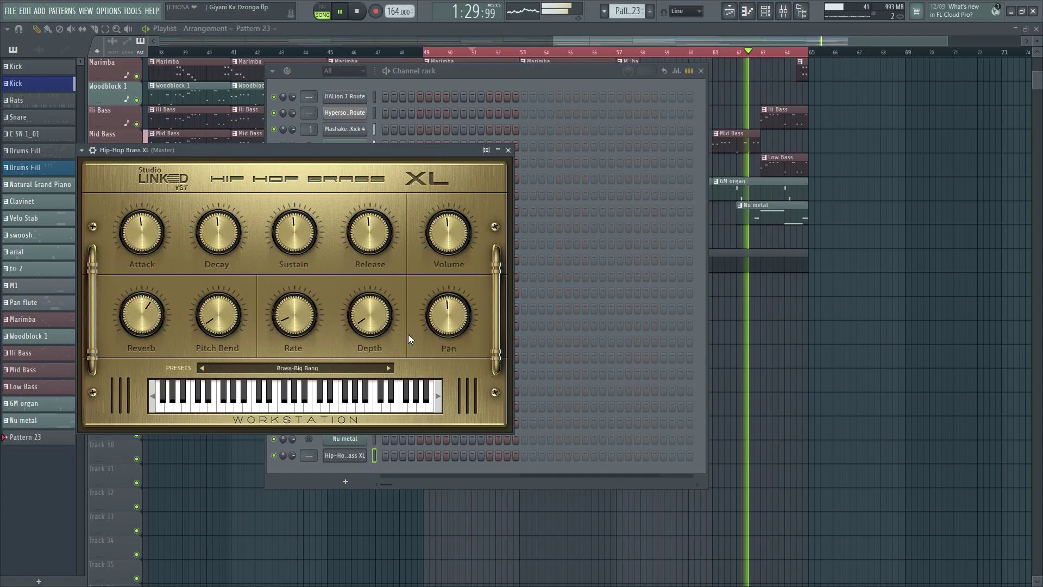
- Try the Brass-Giant Horns preset in Hip-Hop Brass XL and switch to Brass-Ether Horns
click(348, 382)
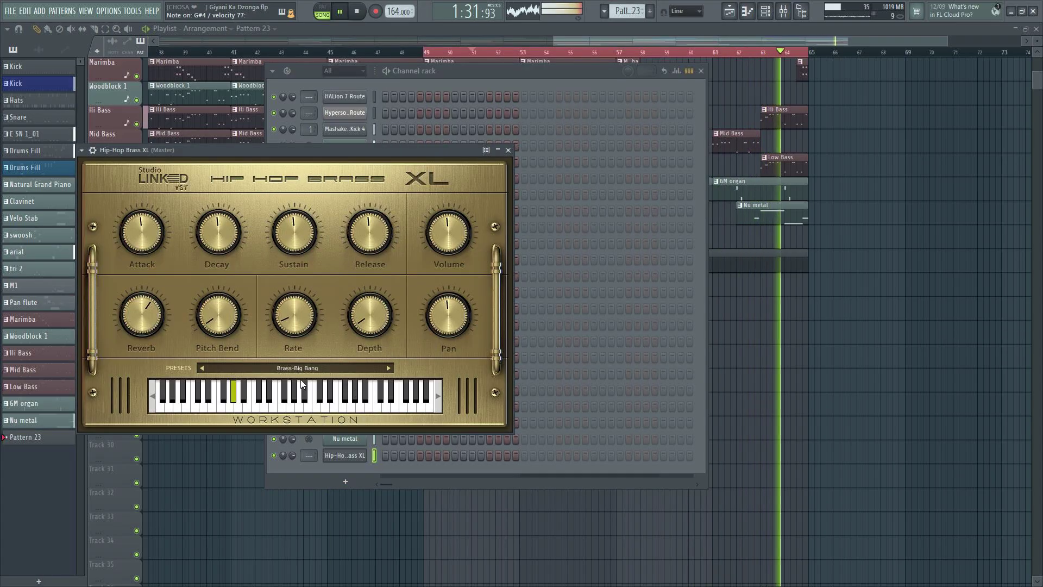
click(315, 376)
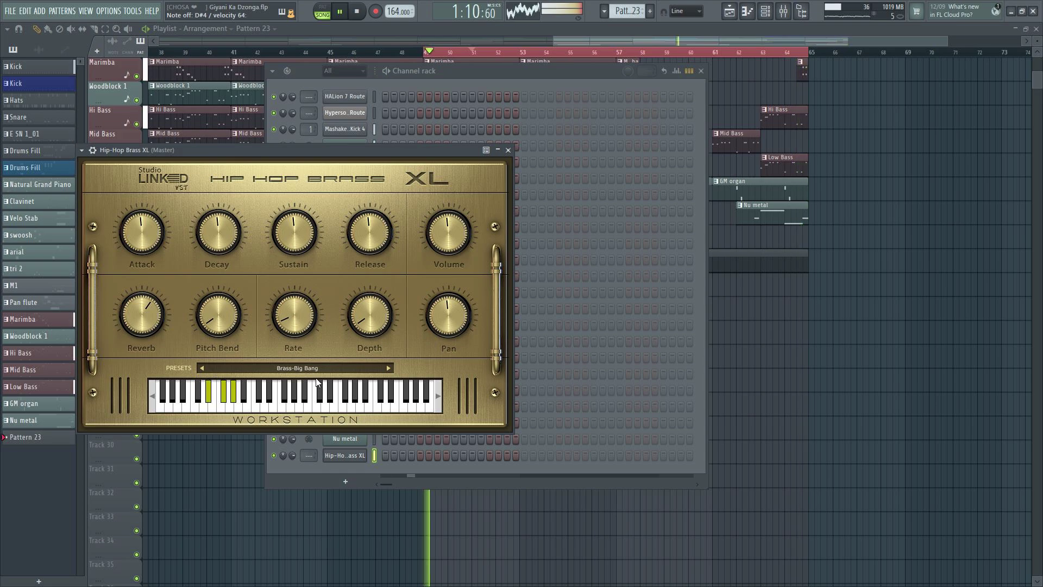
click(342, 369)
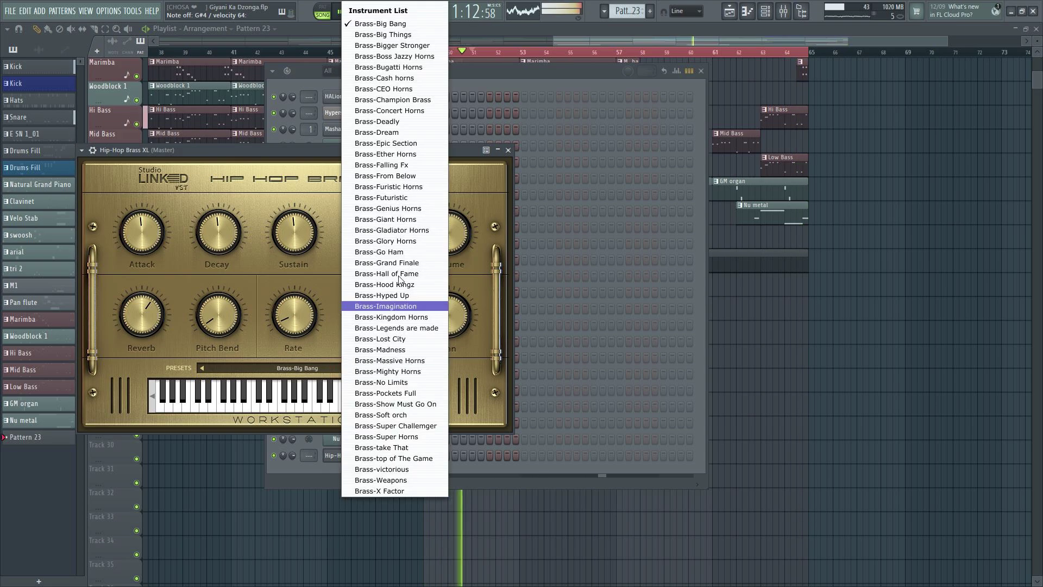
click(408, 219)
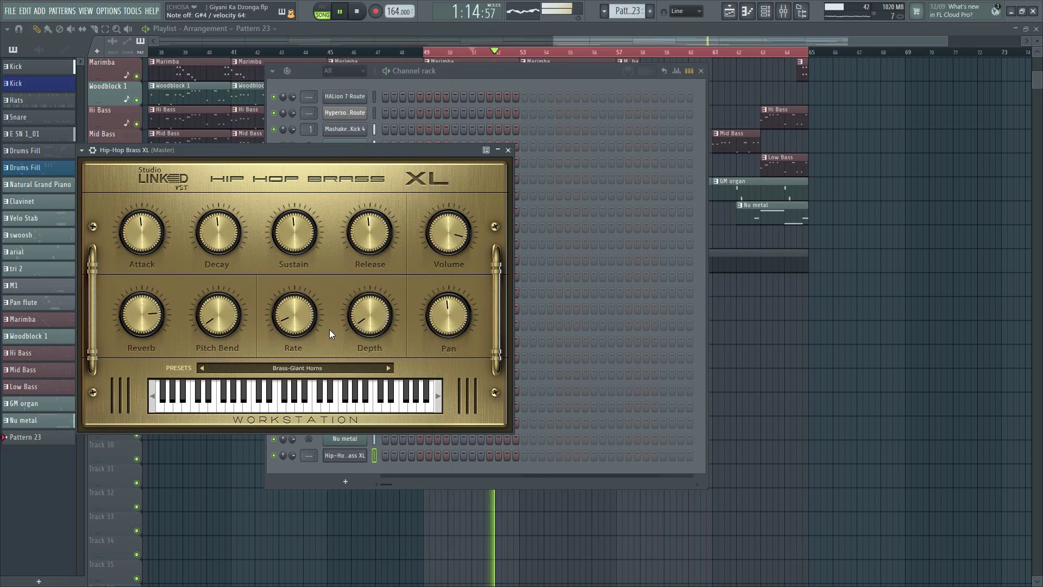
click(340, 369)
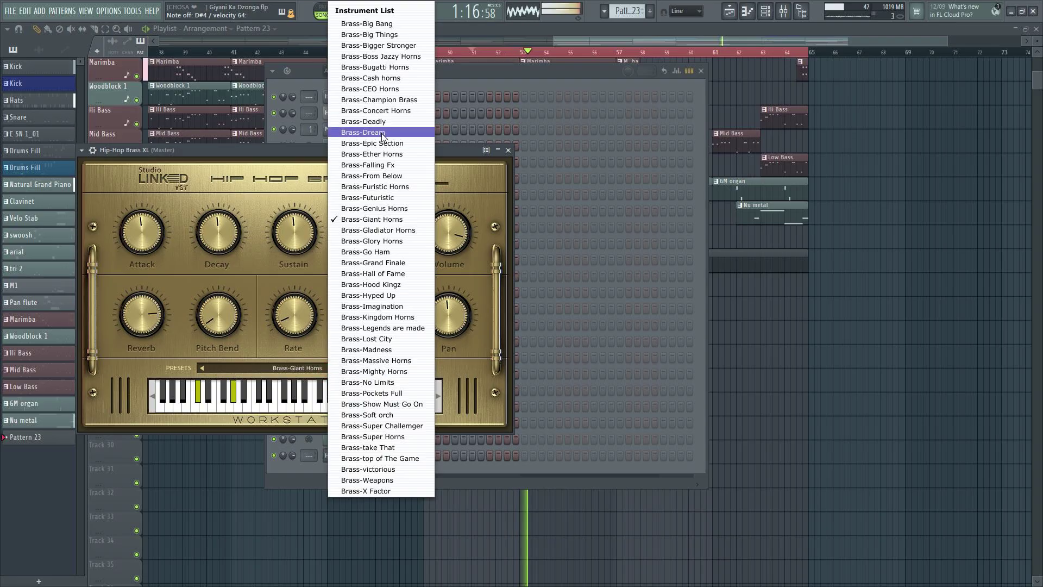
click(387, 156)
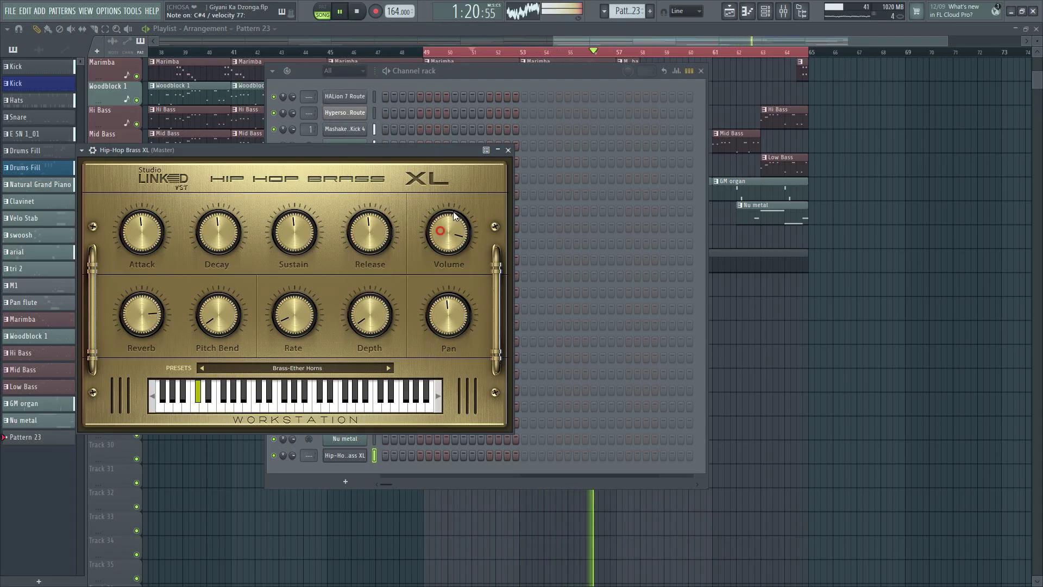
- Show the brass channel's detailed settings and set its pitch range to 12, keeping the channel pitch neutral
click(92, 150)
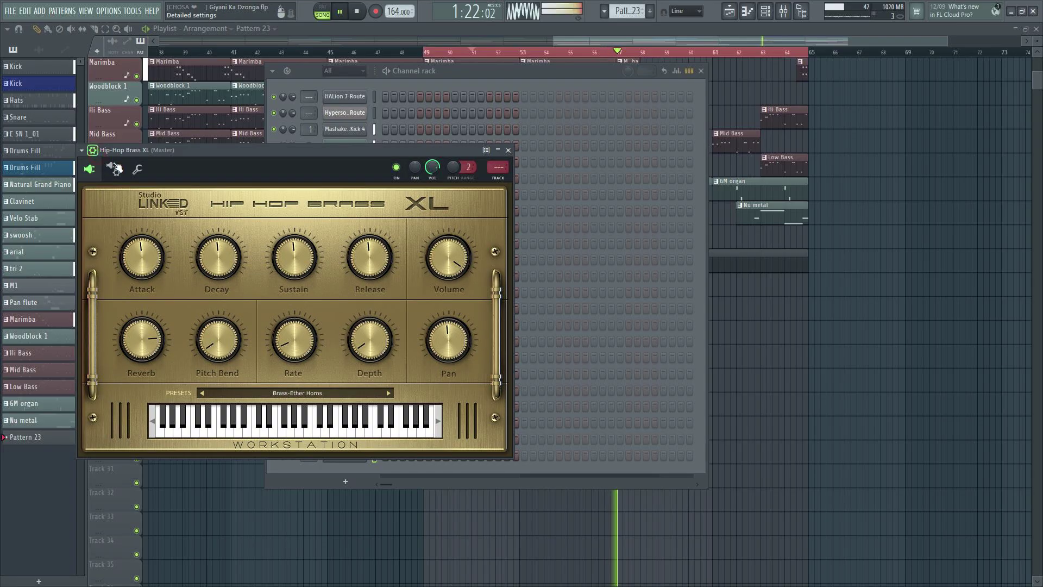
click(142, 175)
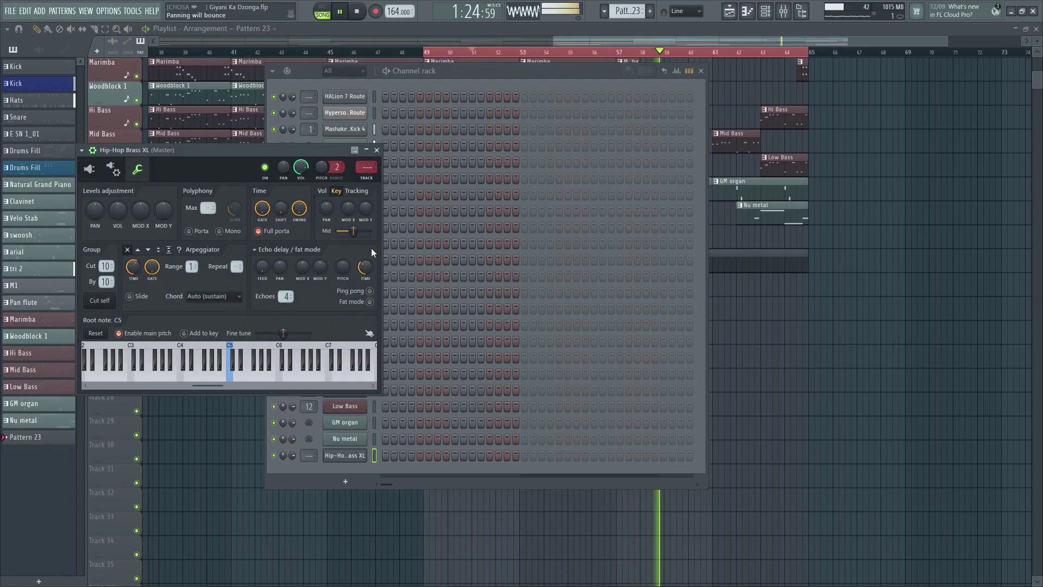
click(89, 170)
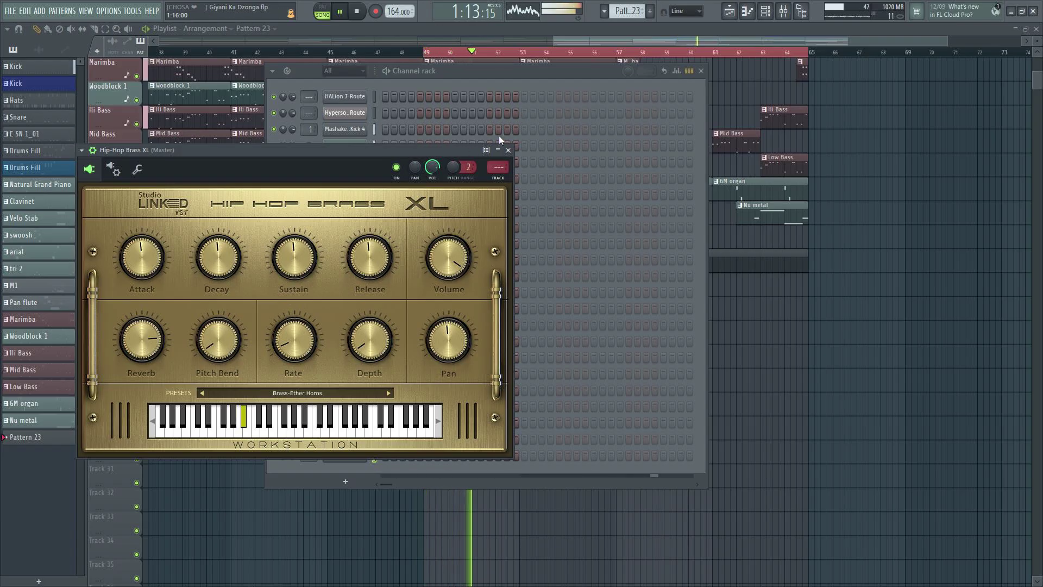
drag(470, 167, 469, 162)
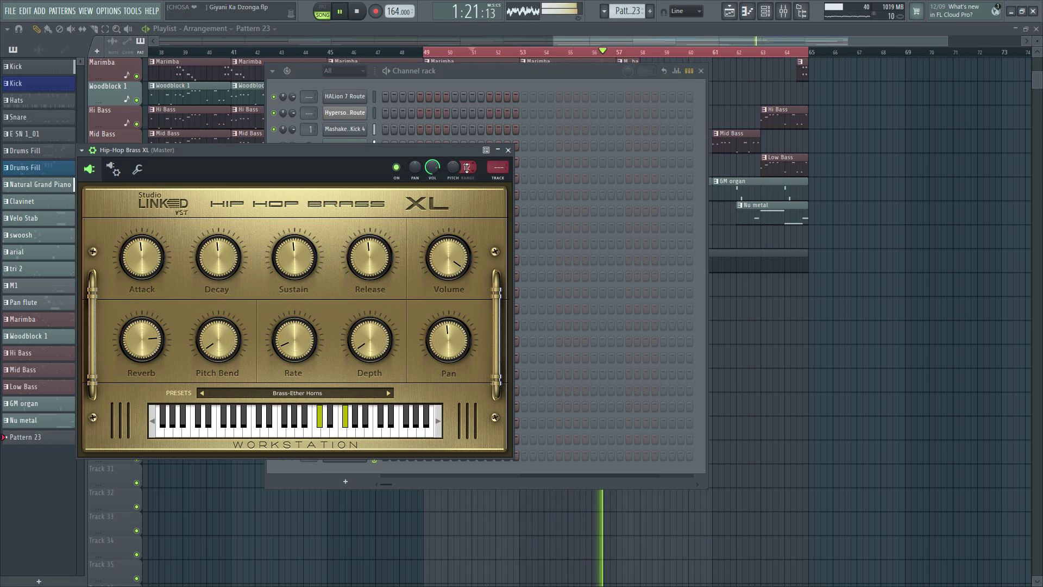
drag(467, 168, 467, 179)
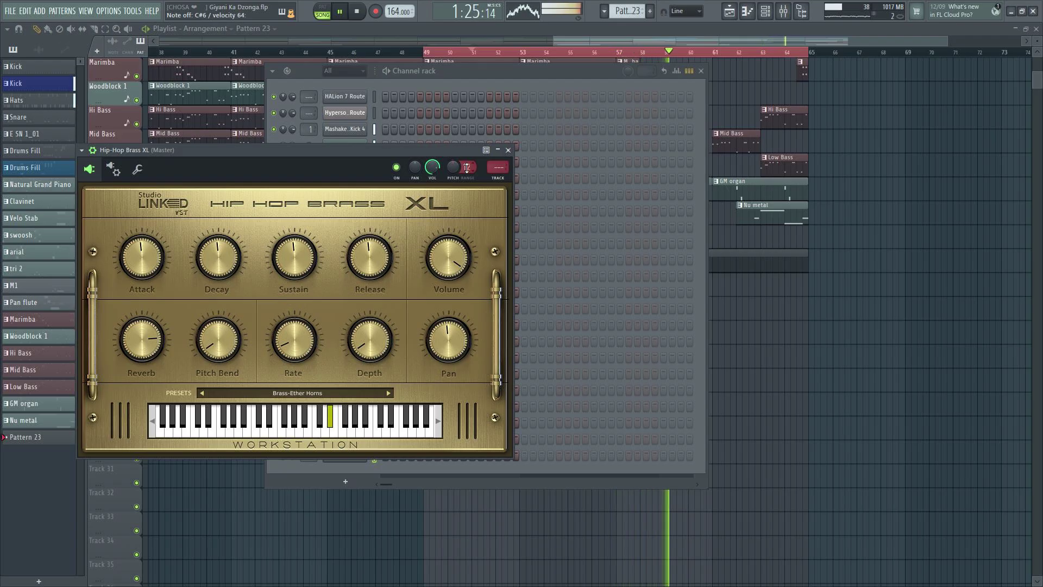
scroll(466, 167, down, 3)
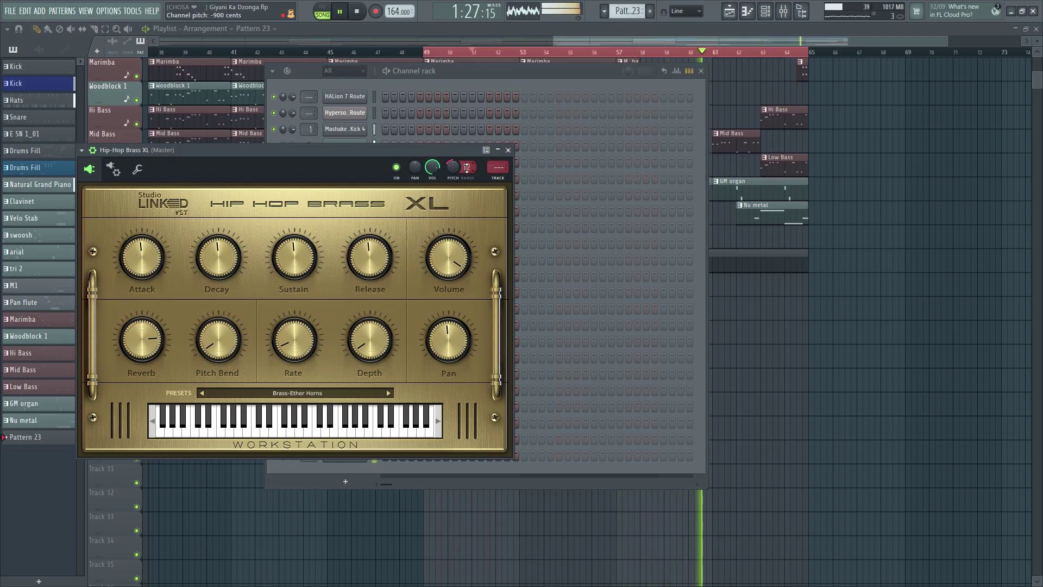
scroll(466, 168, up, 8)
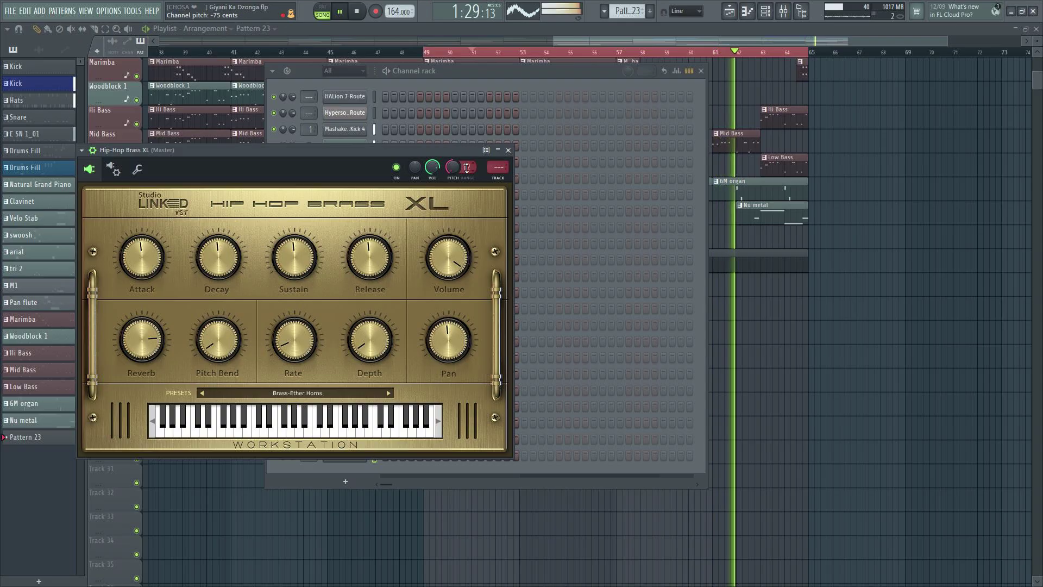
scroll(466, 167, up, 1)
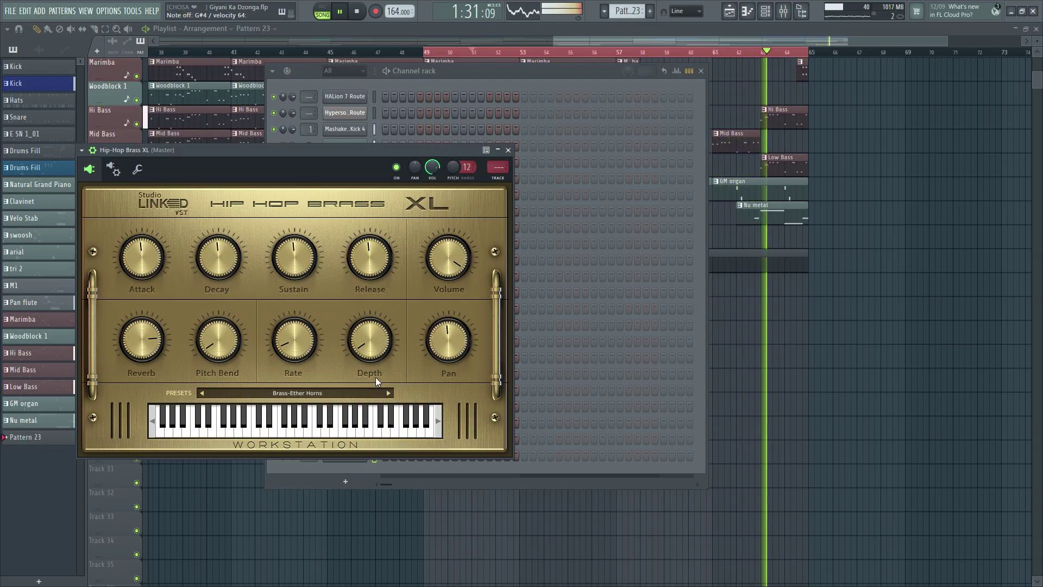
- Audition the Brass-Falling Fx and Brass-From Below presets and load Brass-Boss Jazzy Horns
click(391, 392)
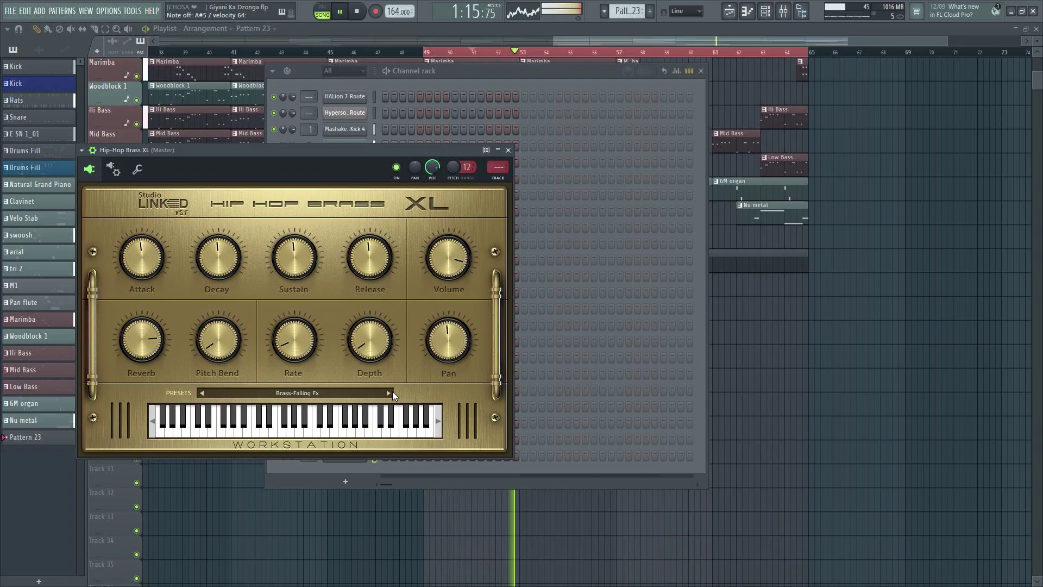
click(392, 392)
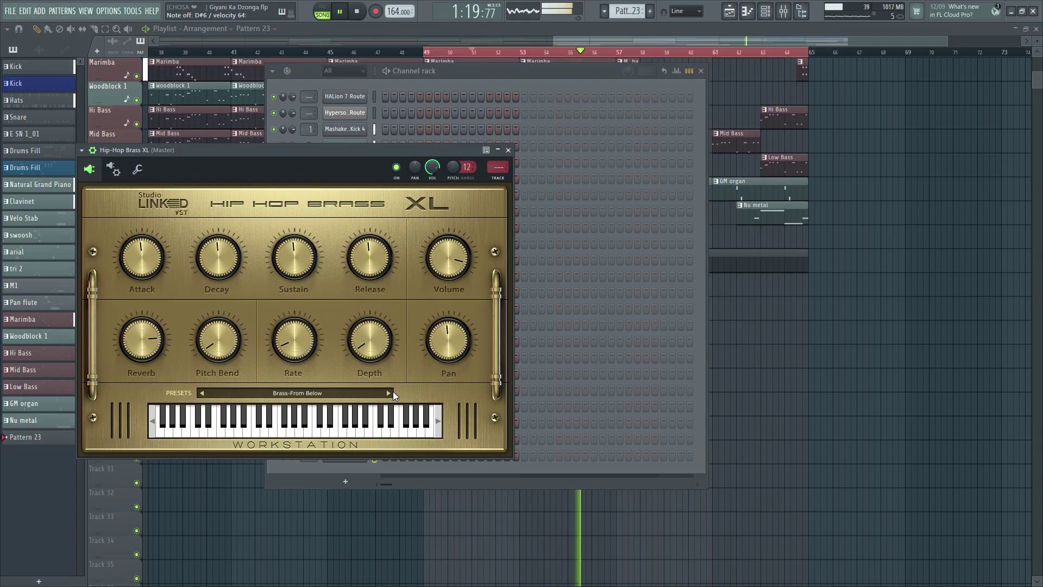
click(324, 393)
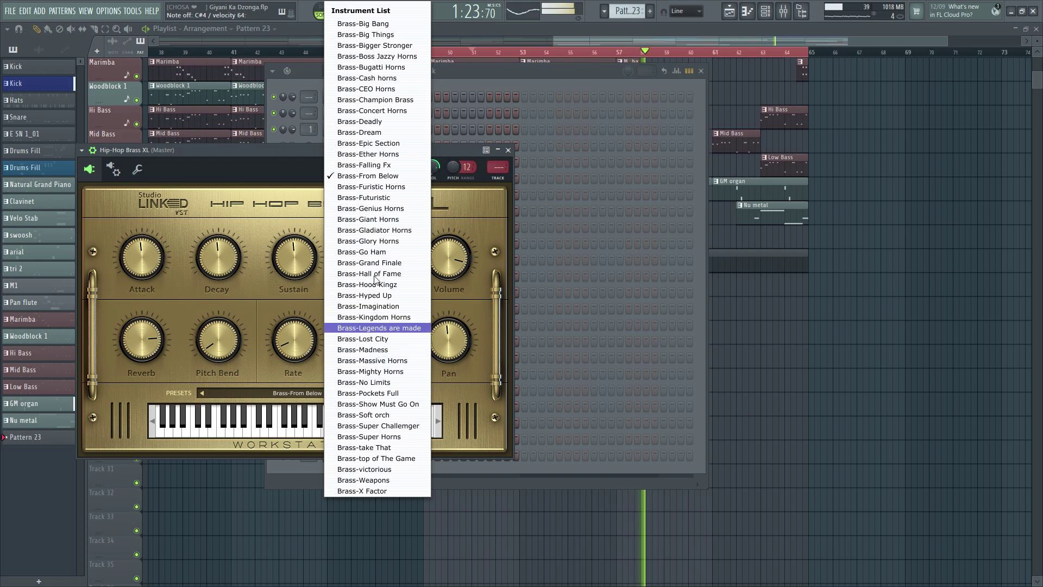
click(398, 57)
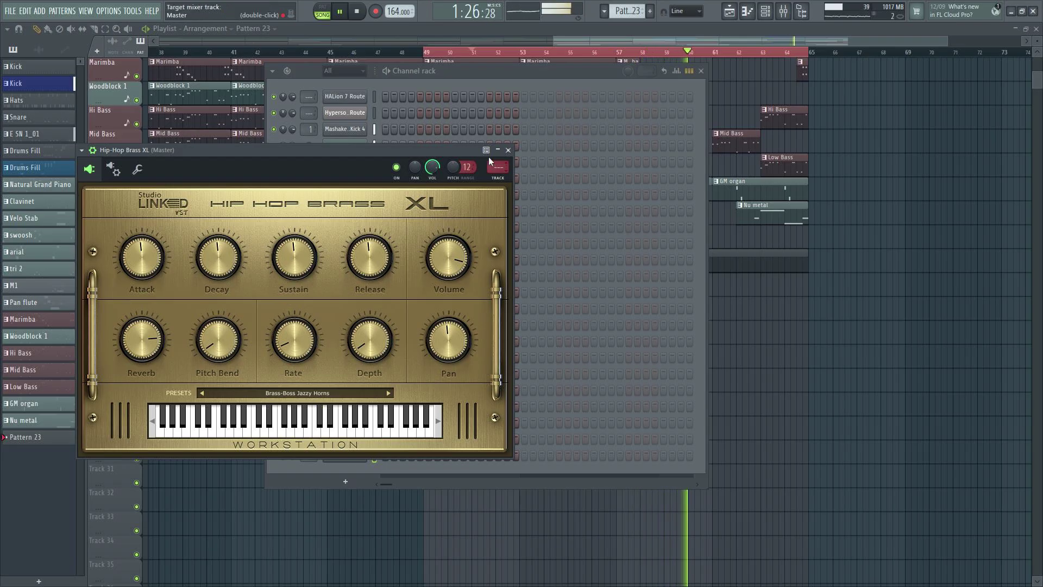
- Close the brass instrument and replace the Hip-Hop Brass XL channel with the DB-33 organ
click(508, 150)
right_click(346, 459)
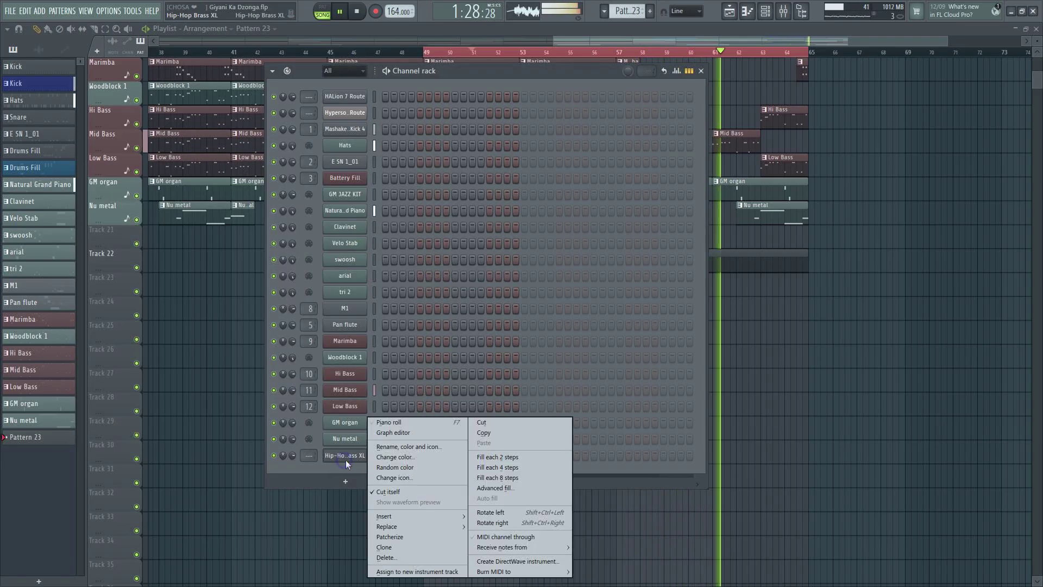
mouse_move(409, 527)
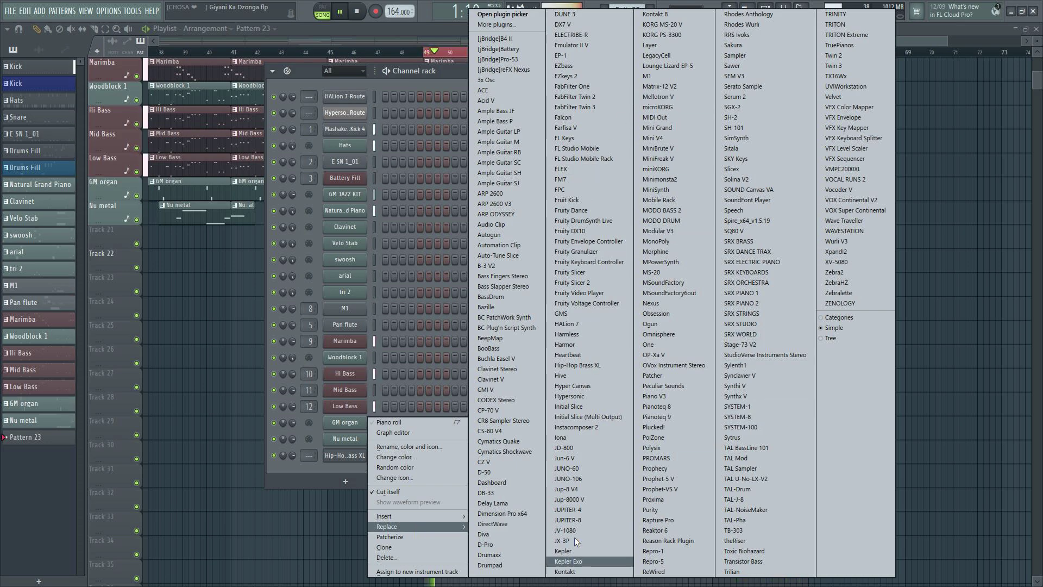
click(488, 493)
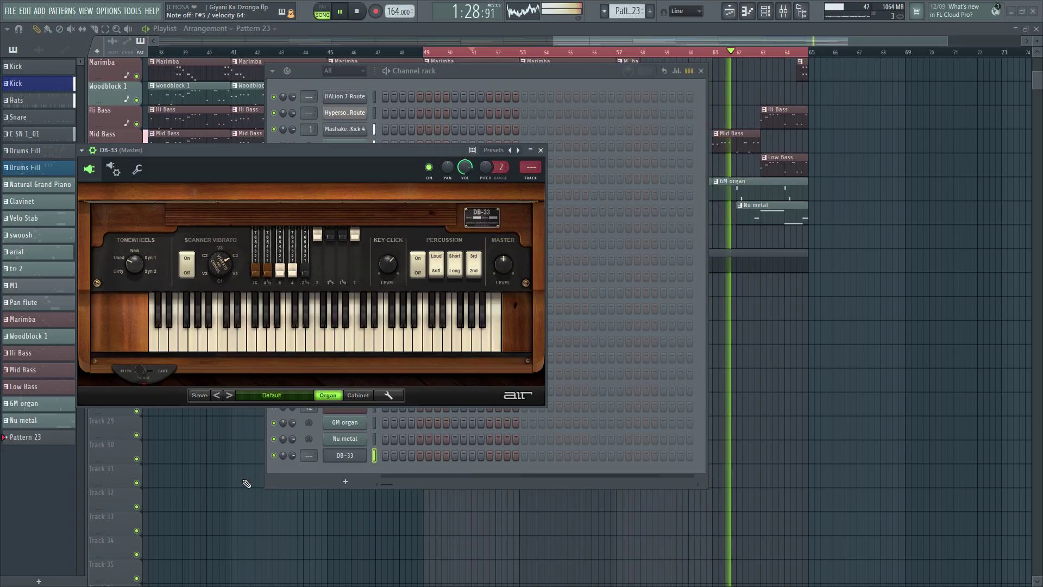
click(263, 396)
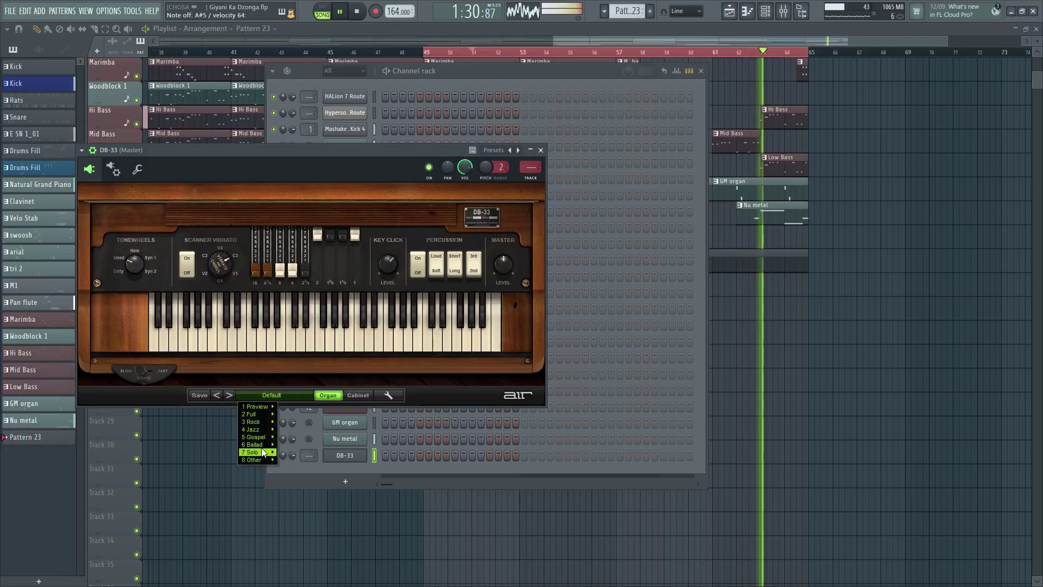
mouse_move(264, 452)
click(305, 460)
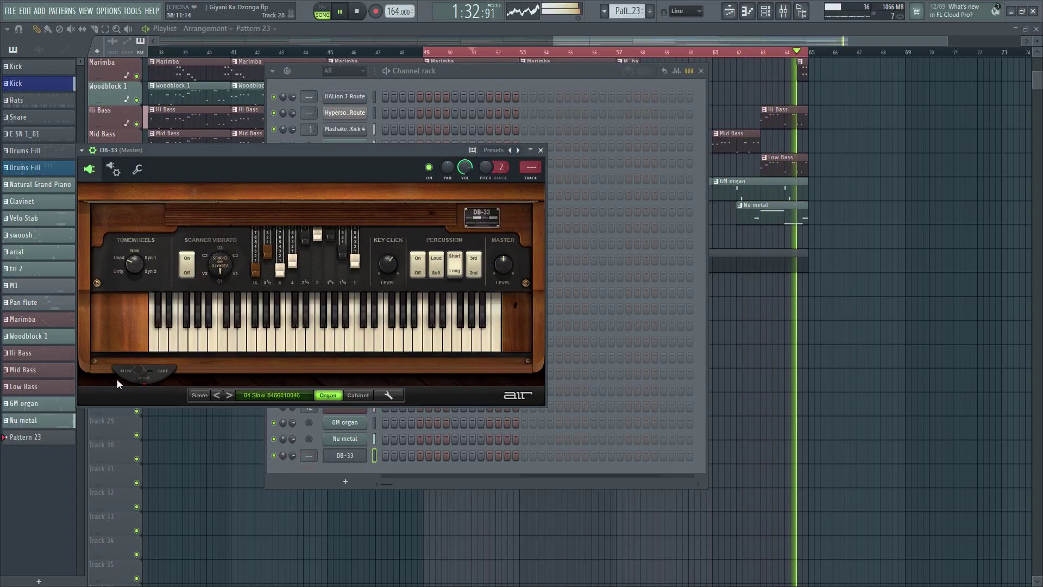
click(157, 371)
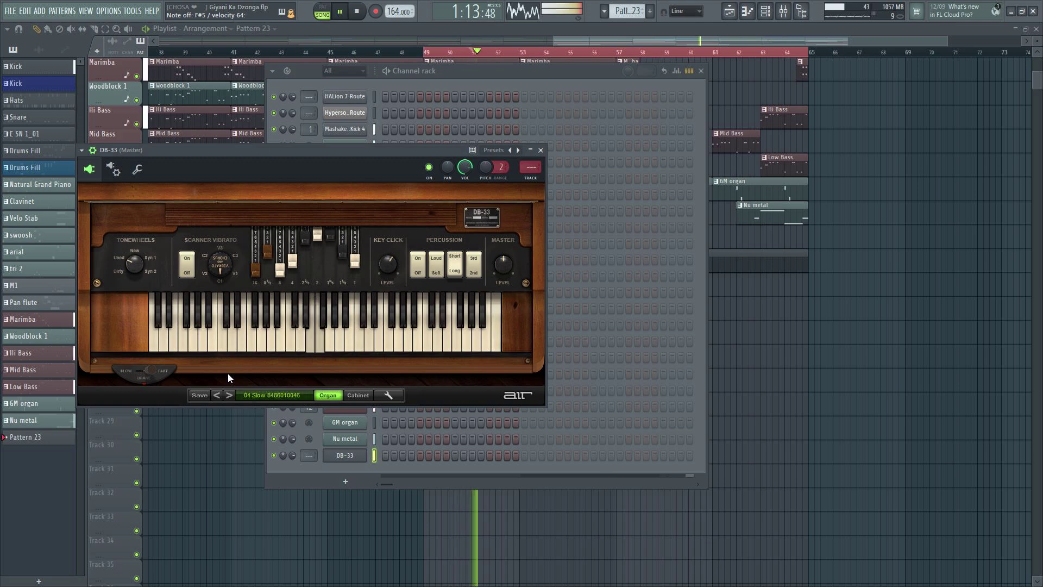
- Raise the DB-33 organ's master output level to +12.0 dB
mouse_move(500, 244)
scroll(502, 240, up, 1)
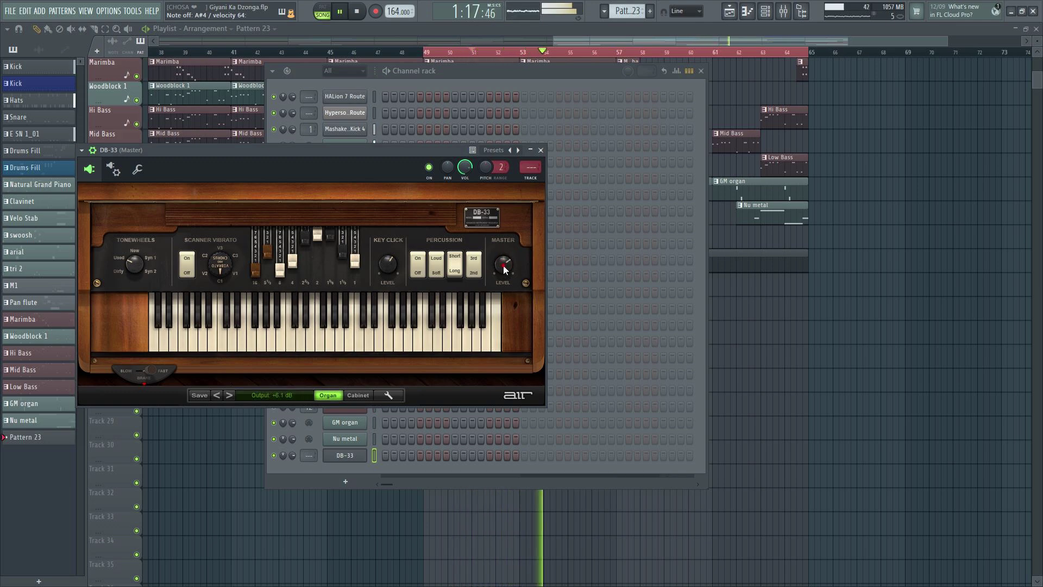
drag(503, 266, 515, 235)
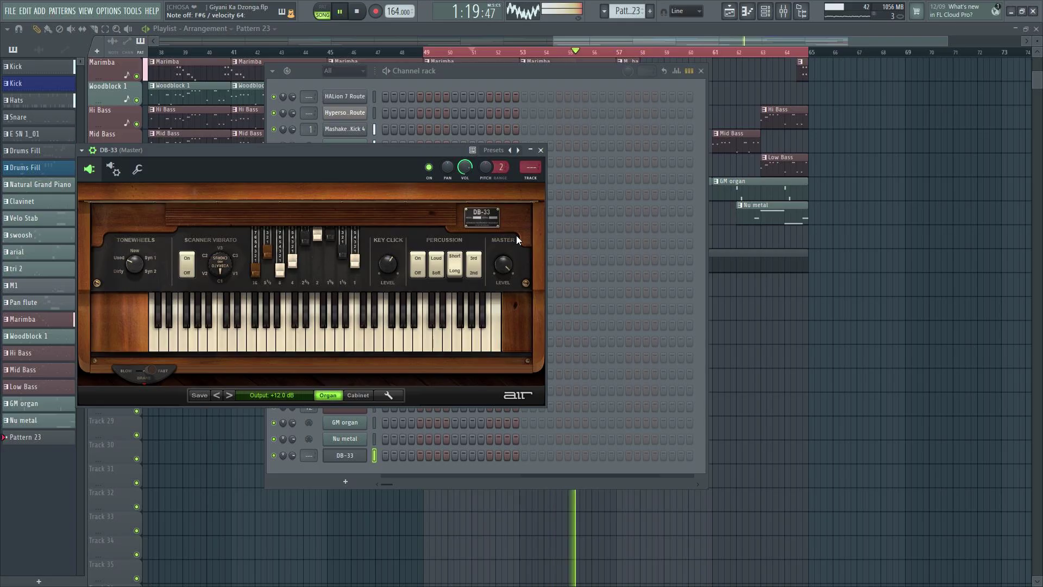
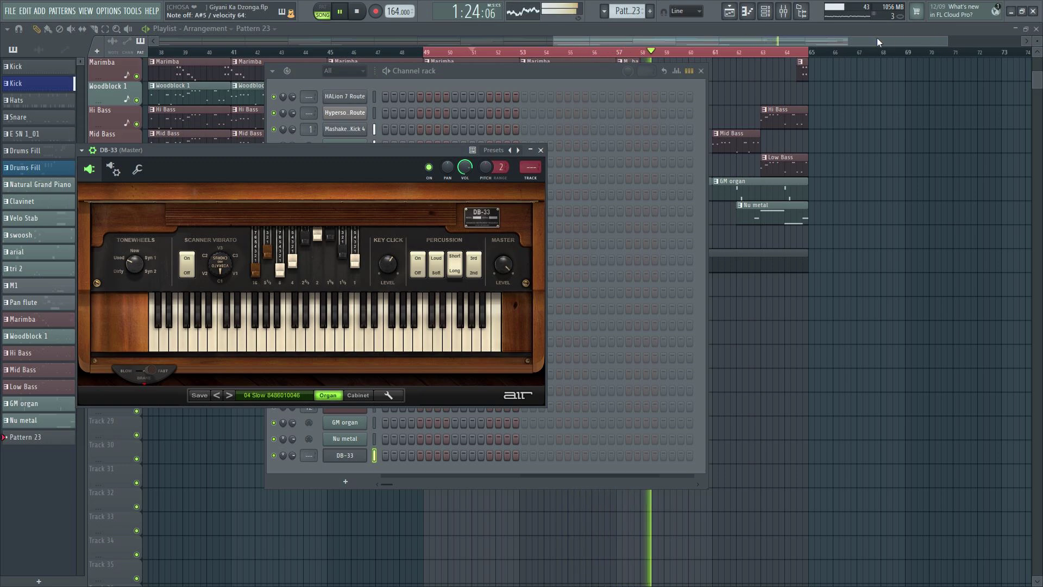
- Close the open windows, return the playhead to bar 49 and try to arm recording, dismissing the audio settings
click(735, 103)
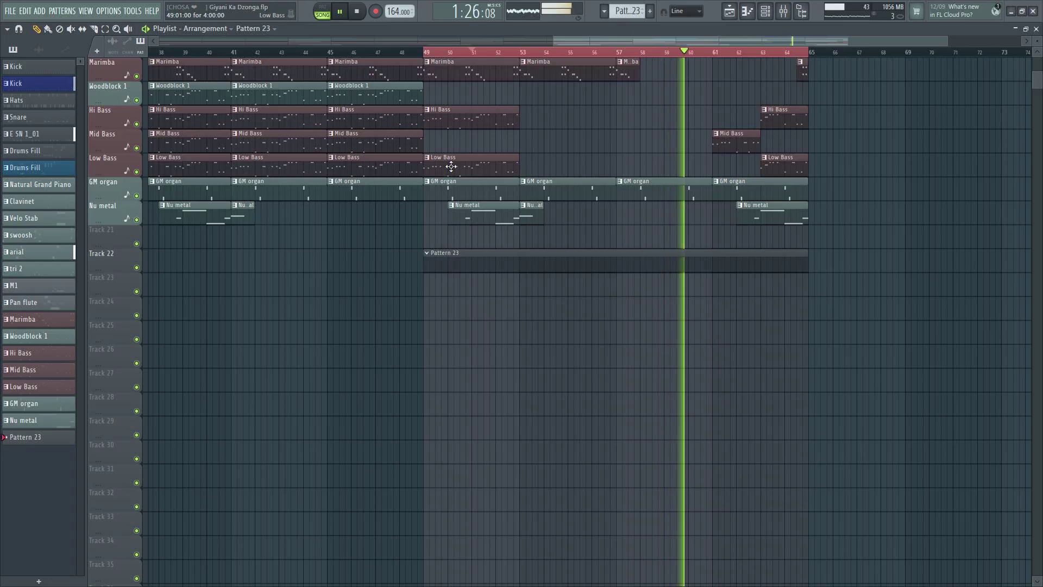
key(space)
click(427, 53)
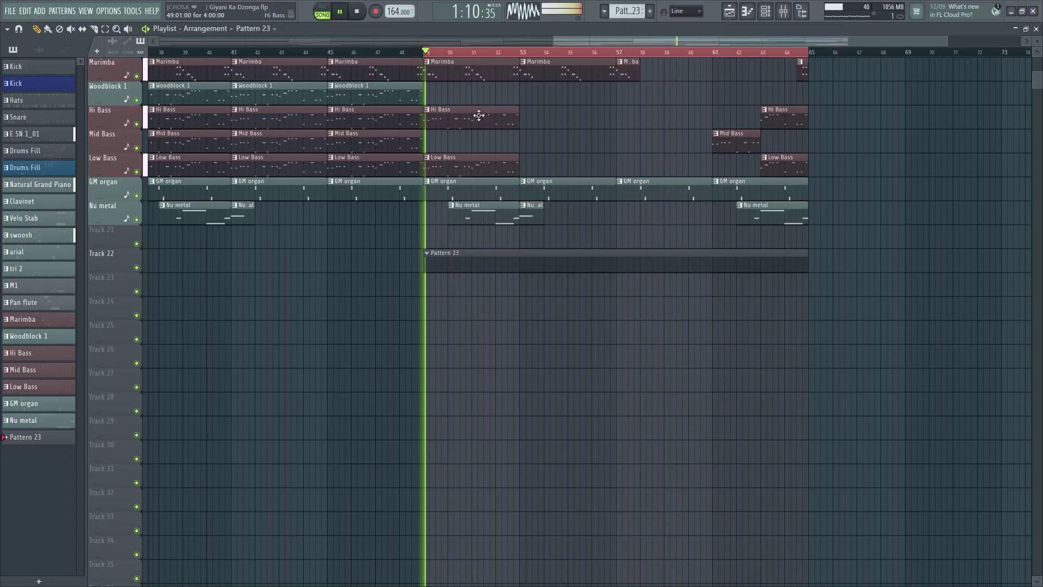
key(r)
key(Return)
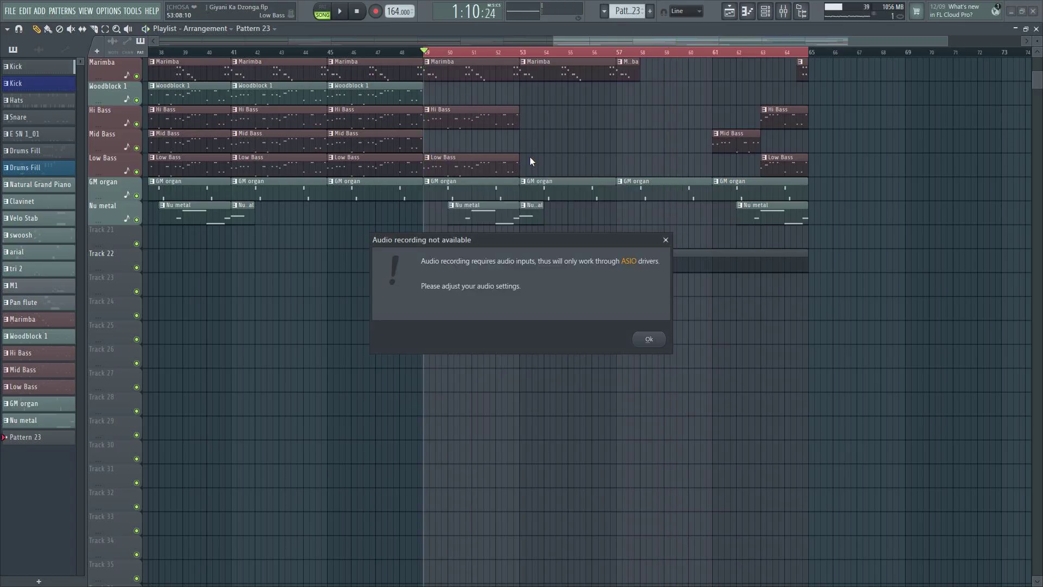
click(665, 241)
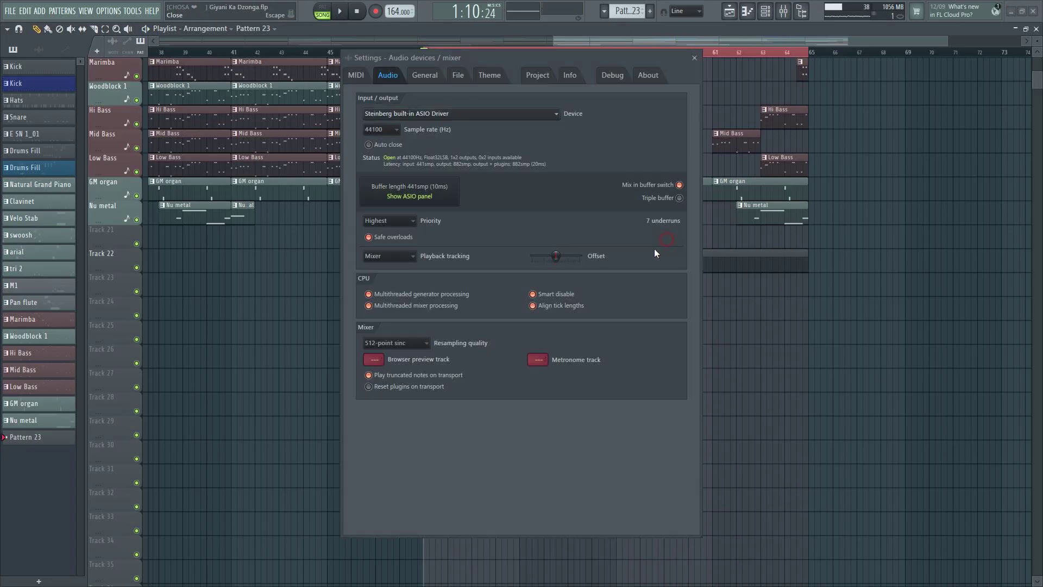
click(696, 58)
- Record everything from bar 49, playing the DB-33 organ part into Pattern 23
key(r)
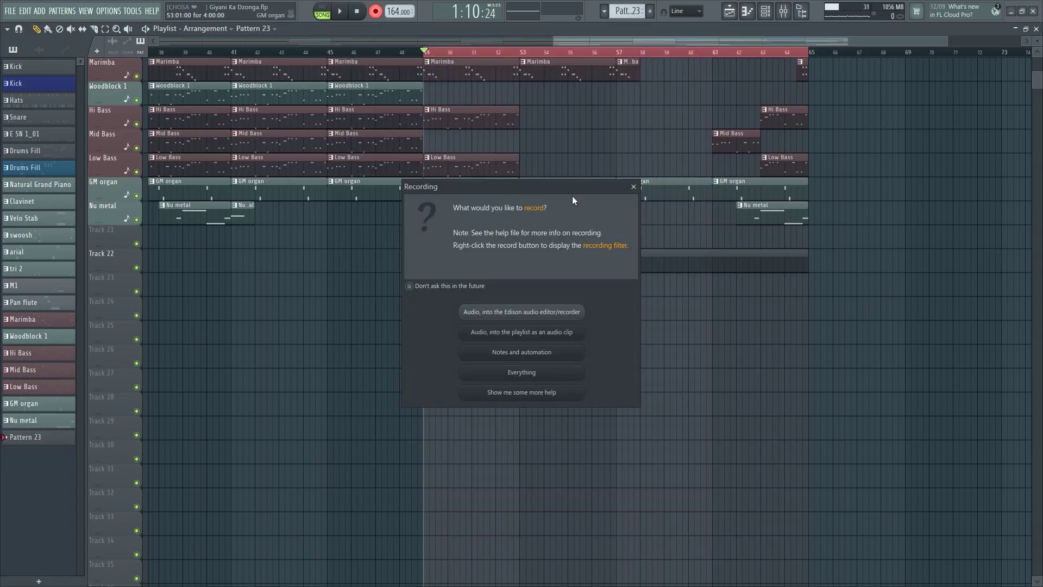
click(545, 376)
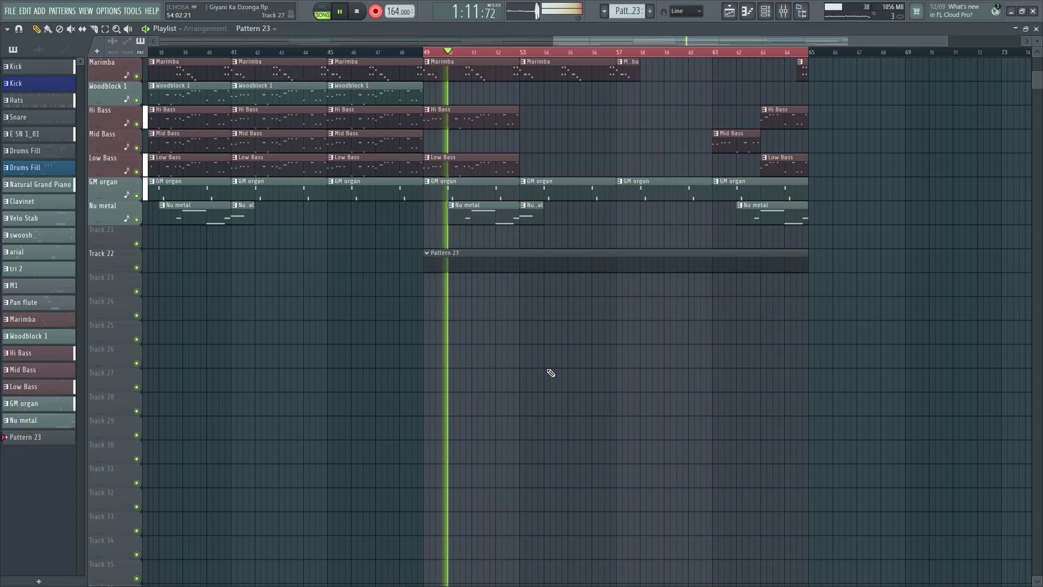
key(alt+Tab)
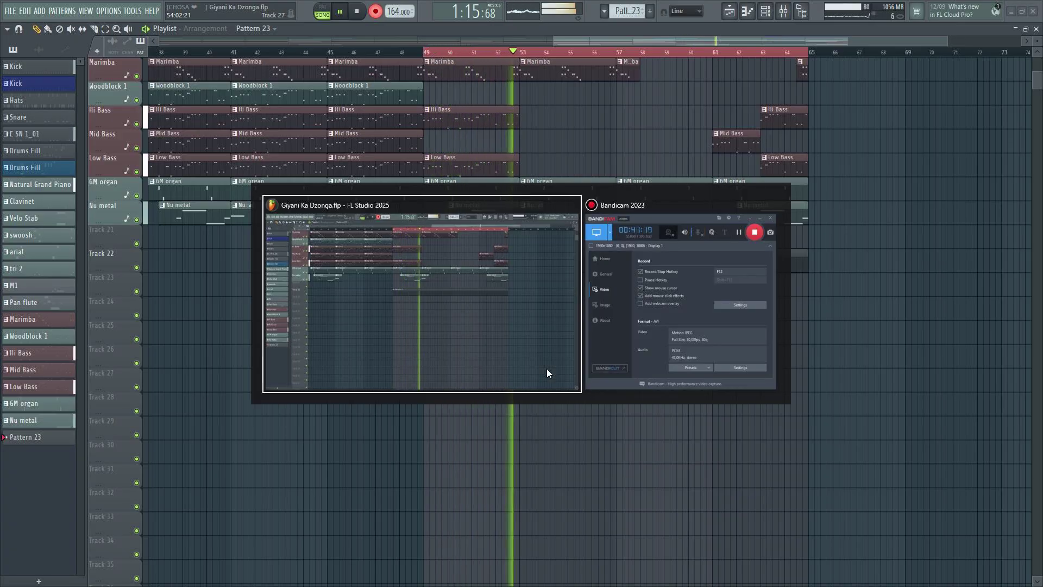
click(547, 372)
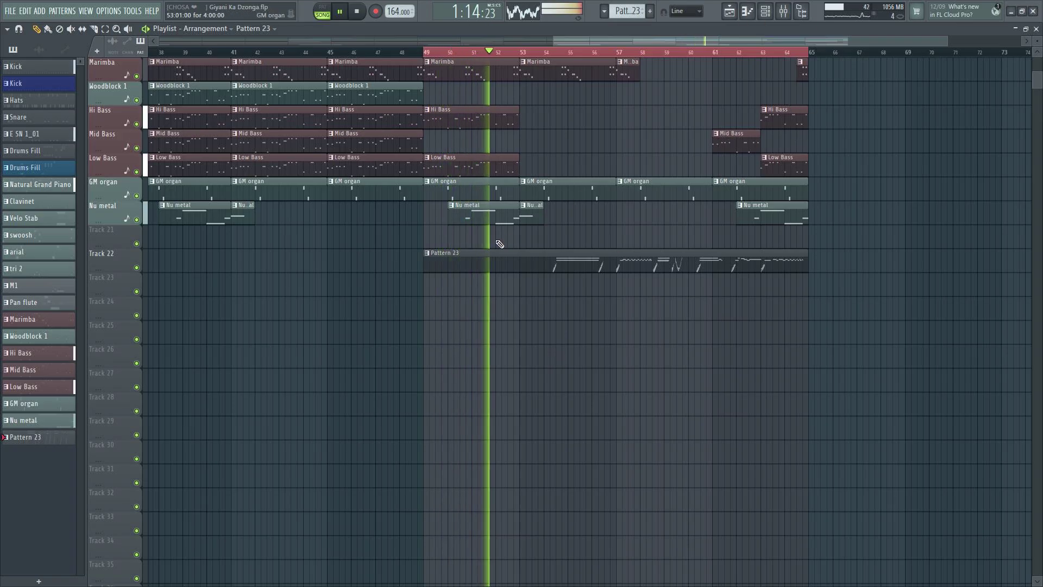
- Open the DB-33 channel's piano roll in Pattern 23 and bring the recorded organ notes into view
click(766, 15)
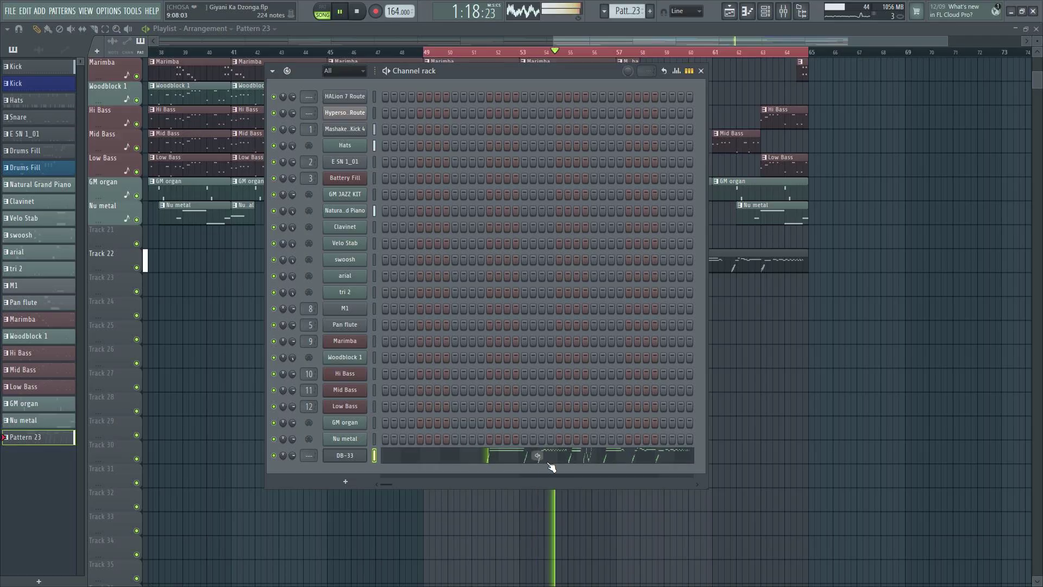
click(466, 457)
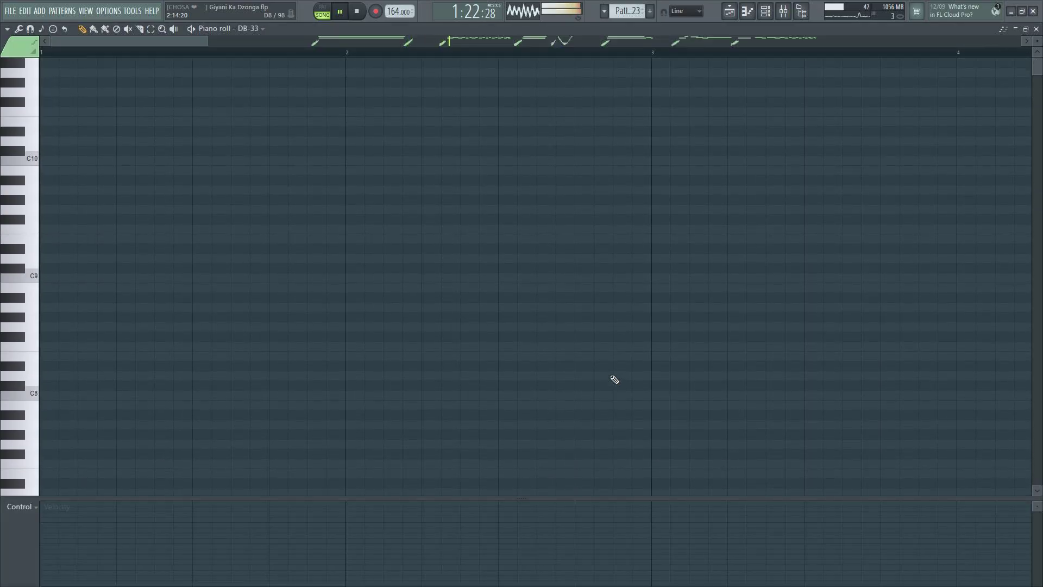
scroll(611, 363, down, 5)
scroll(607, 352, up, 15)
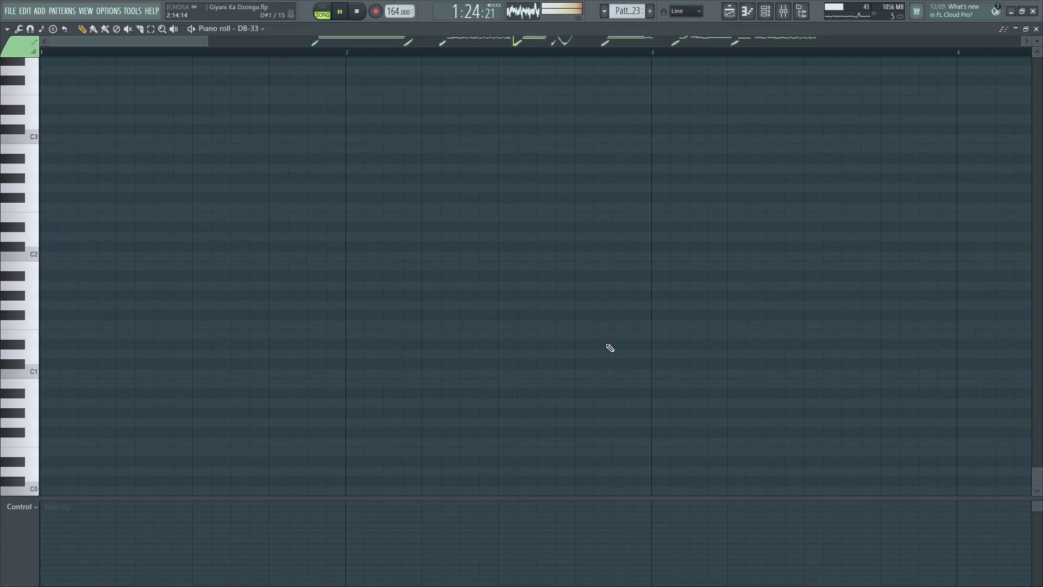
scroll(592, 344, down, 12)
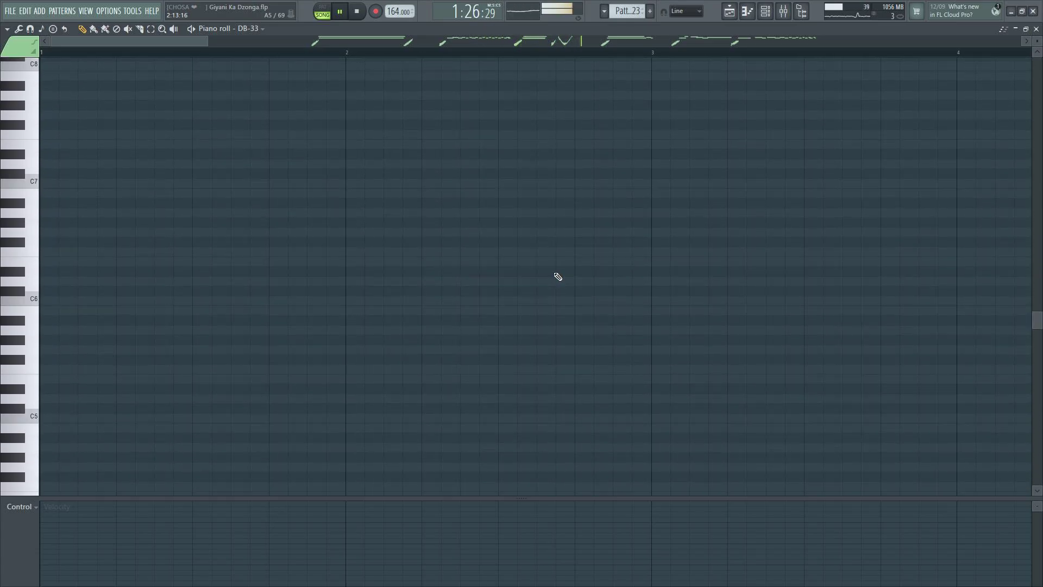
scroll(551, 54, down, 1)
scroll(552, 56, down, 6)
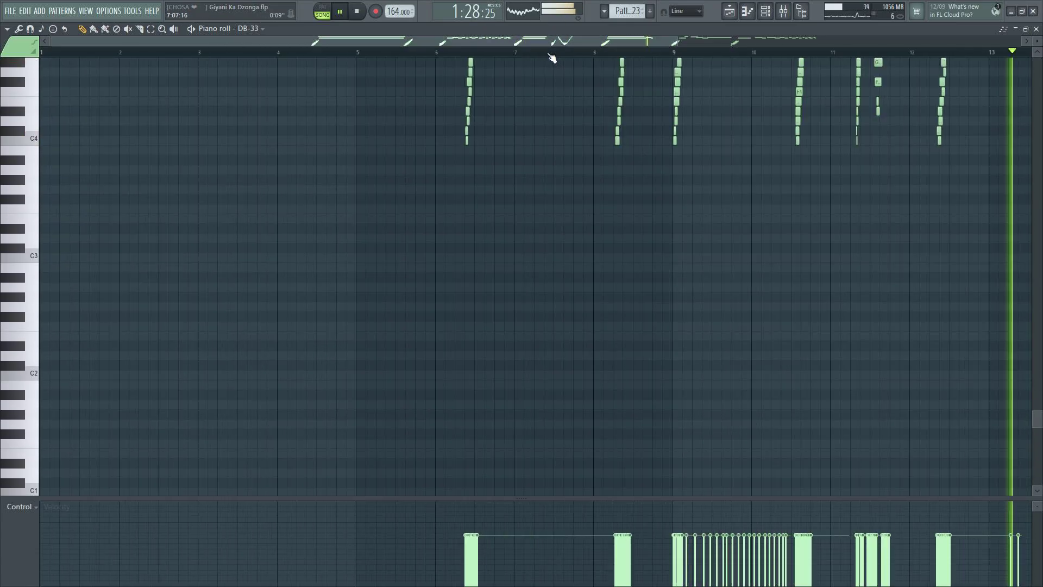
scroll(675, 240, up, 7)
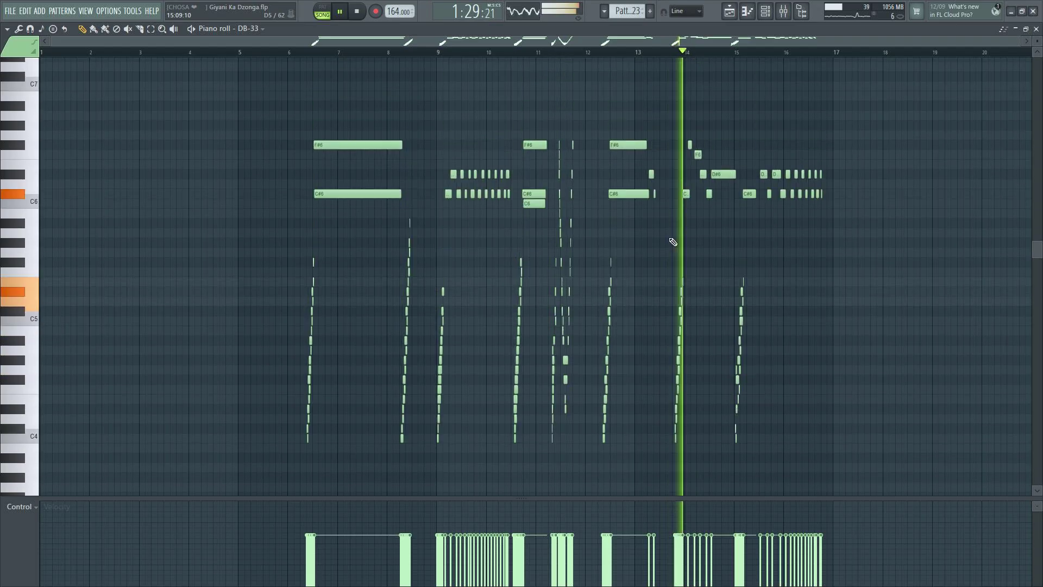
- Play back the recorded DB-33 part from around bar 6 of the pattern, examine its notes and close the piano roll
click(311, 53)
scroll(345, 52, up, 5)
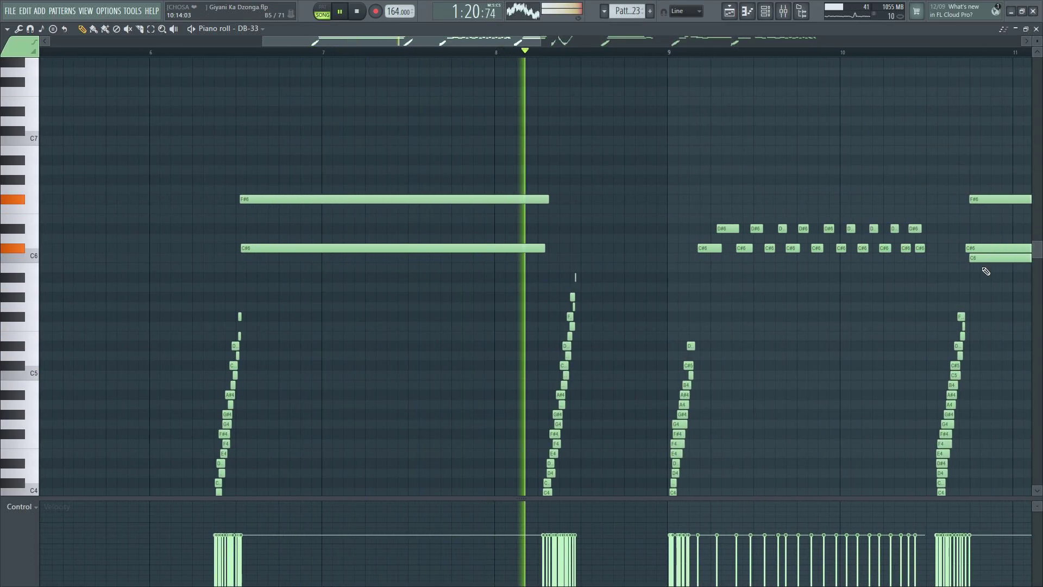
scroll(956, 60, down, 3)
scroll(956, 63, down, 2)
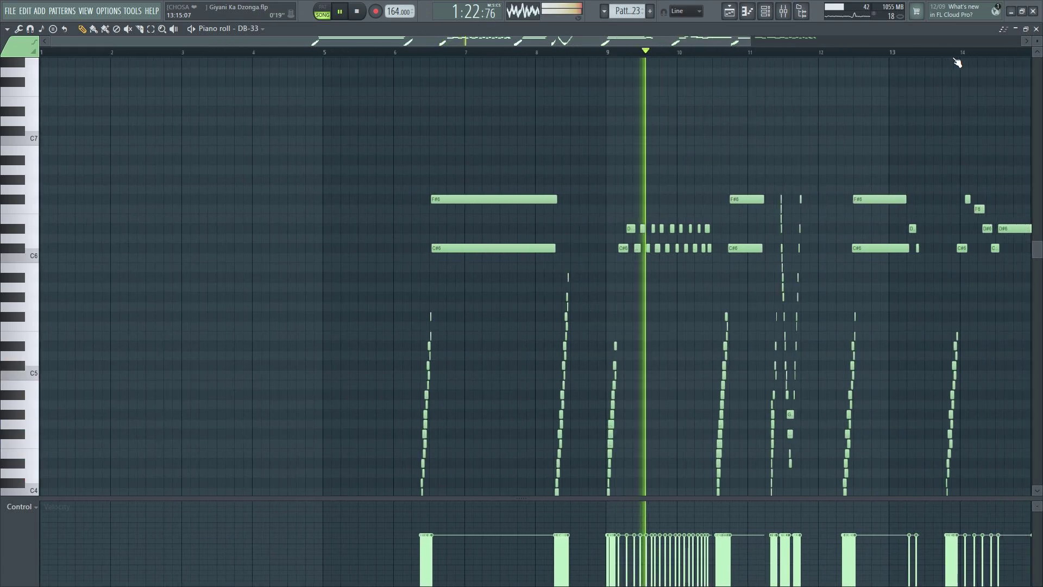
scroll(957, 63, up, 3)
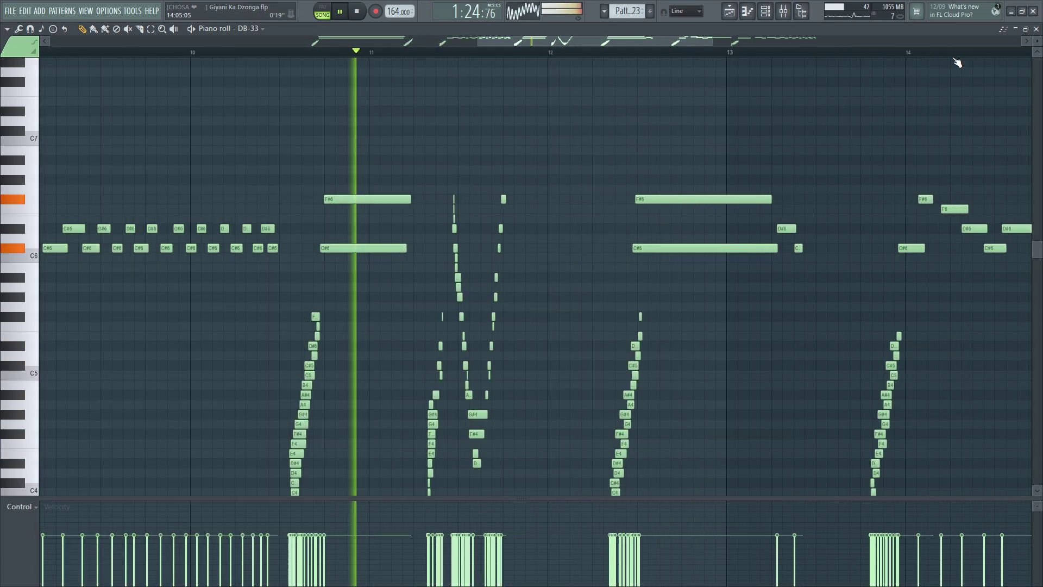
scroll(958, 63, down, 3)
click(1036, 29)
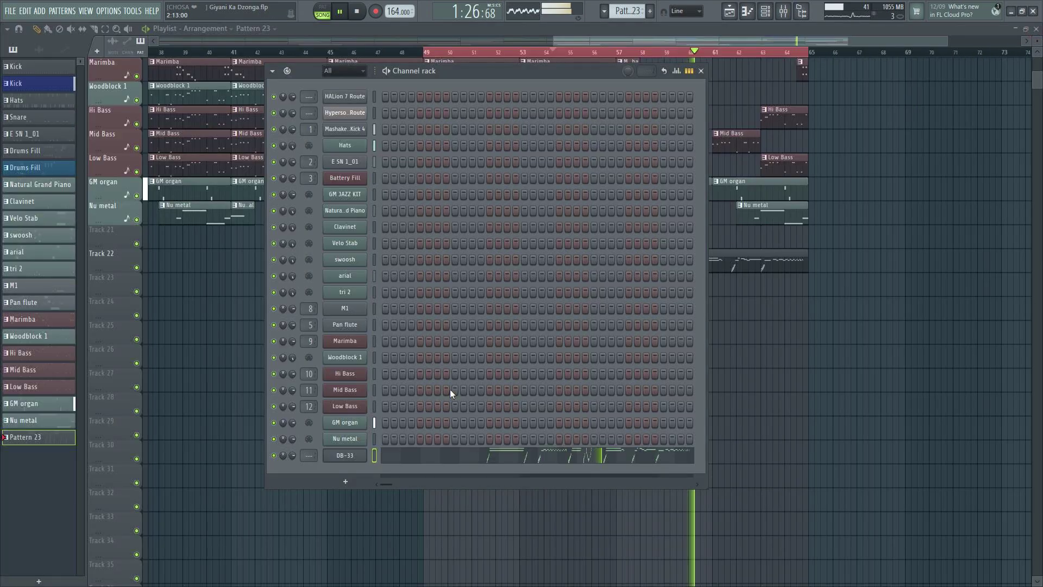
- Add a JV-1080 channel and load the organ patch 011 Soap Opera from its PR-D bank
click(353, 480)
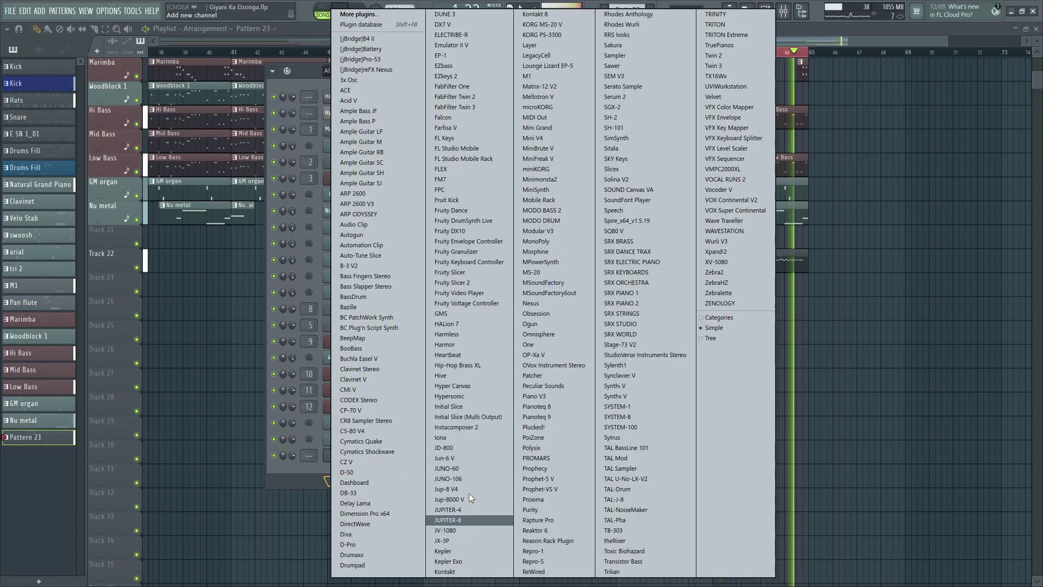
click(455, 529)
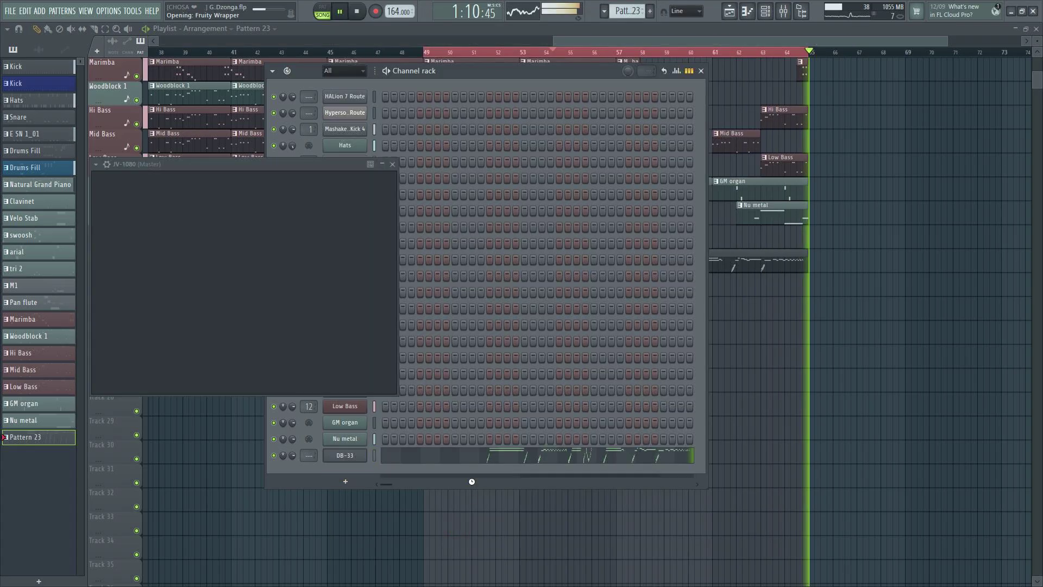
click(312, 210)
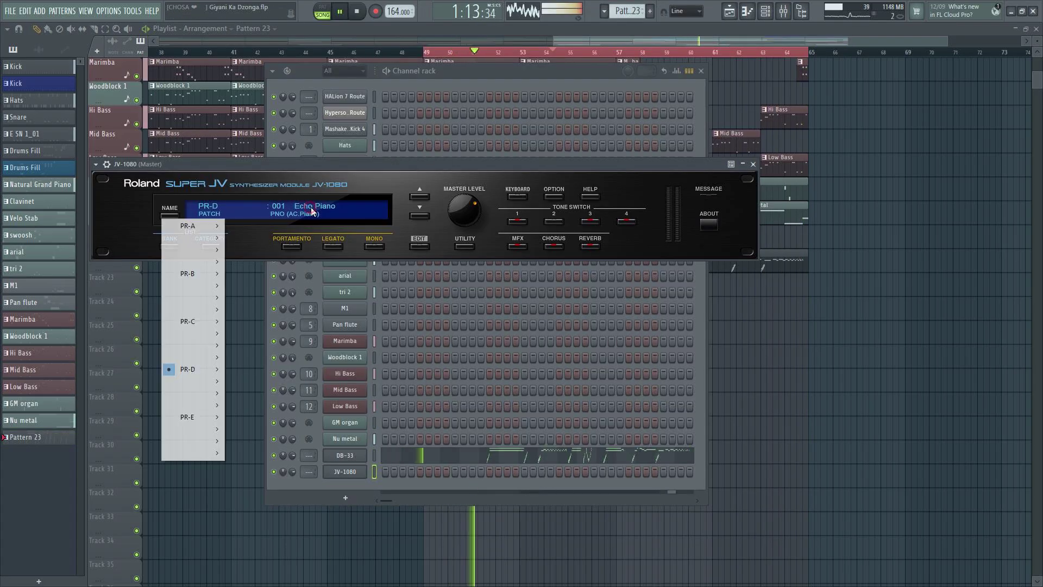
mouse_move(204, 369)
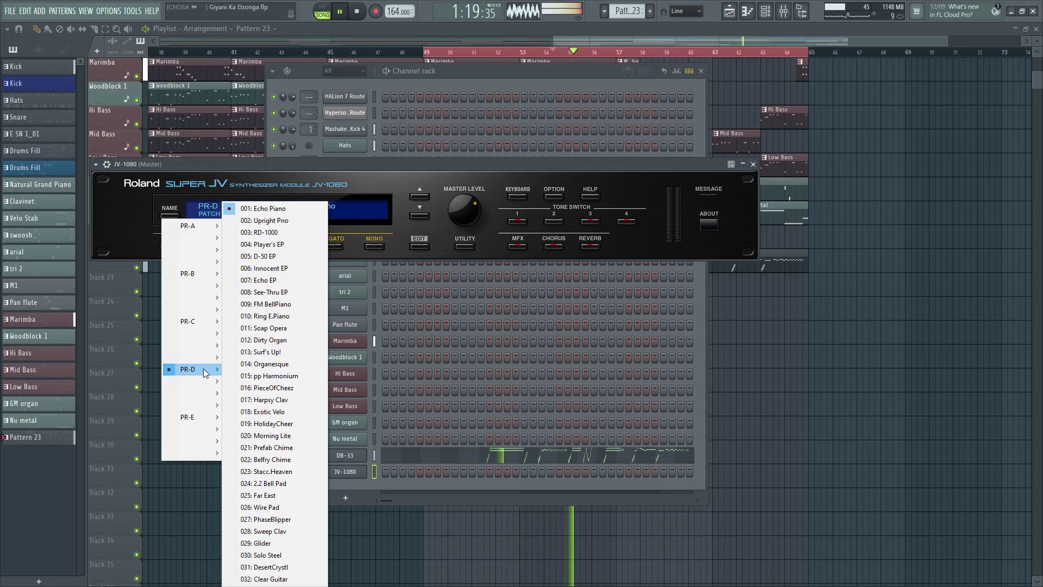
click(282, 330)
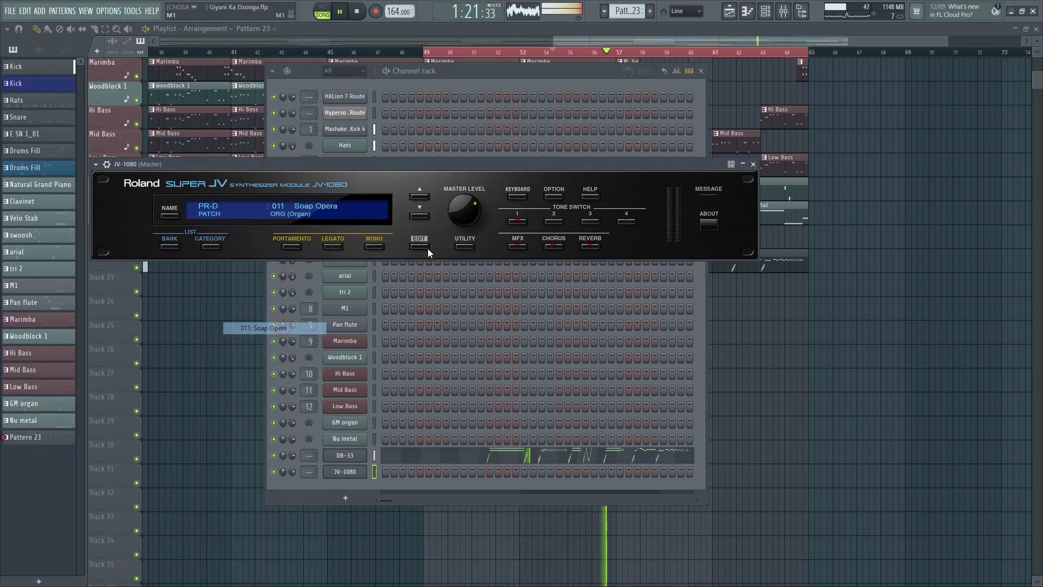
- Raise the JV-1080 channel's volume multiplier to 126% and turn up the synth's master level
click(106, 164)
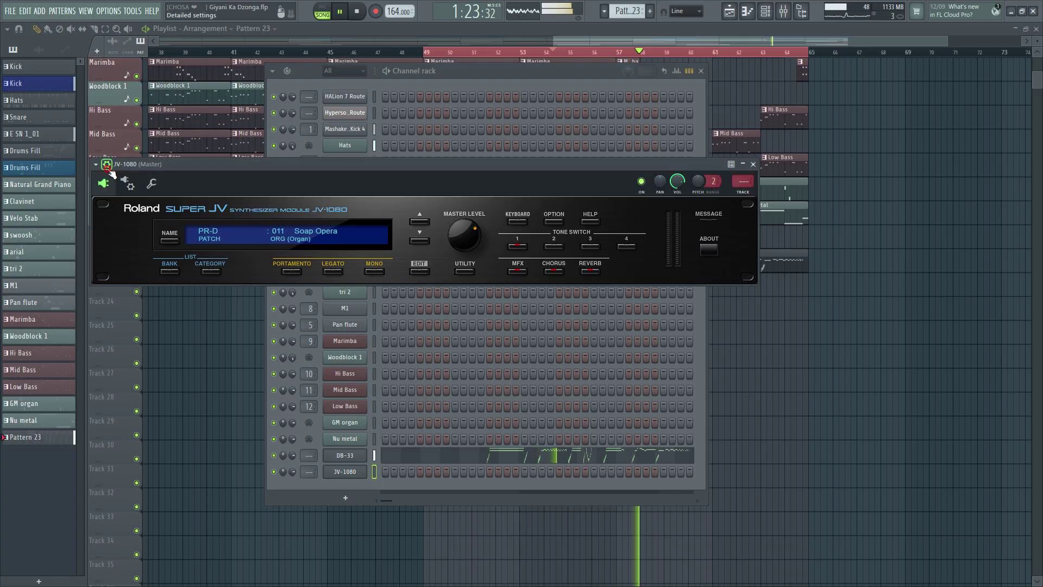
click(127, 183)
click(151, 183)
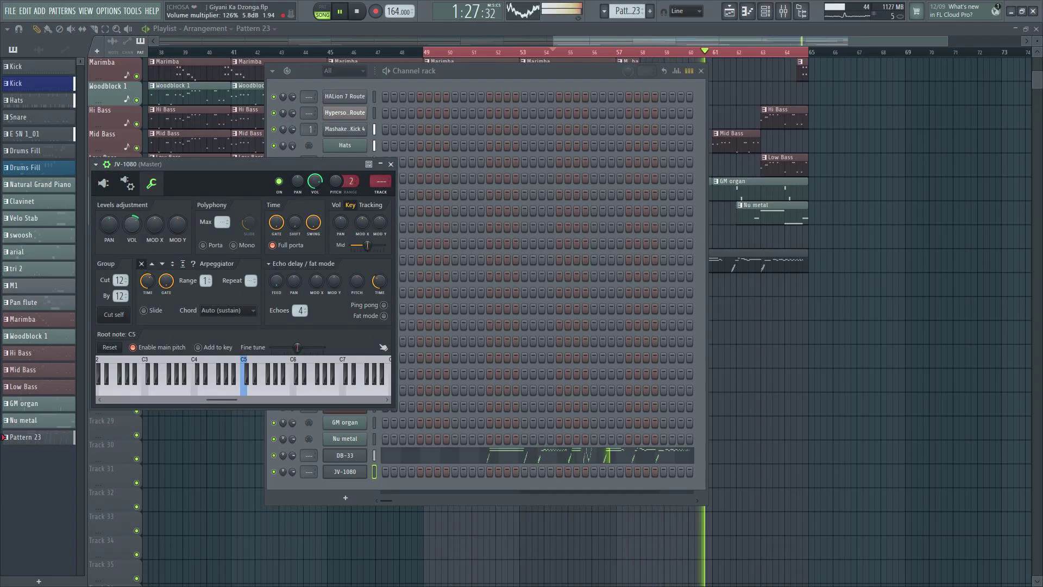
click(103, 183)
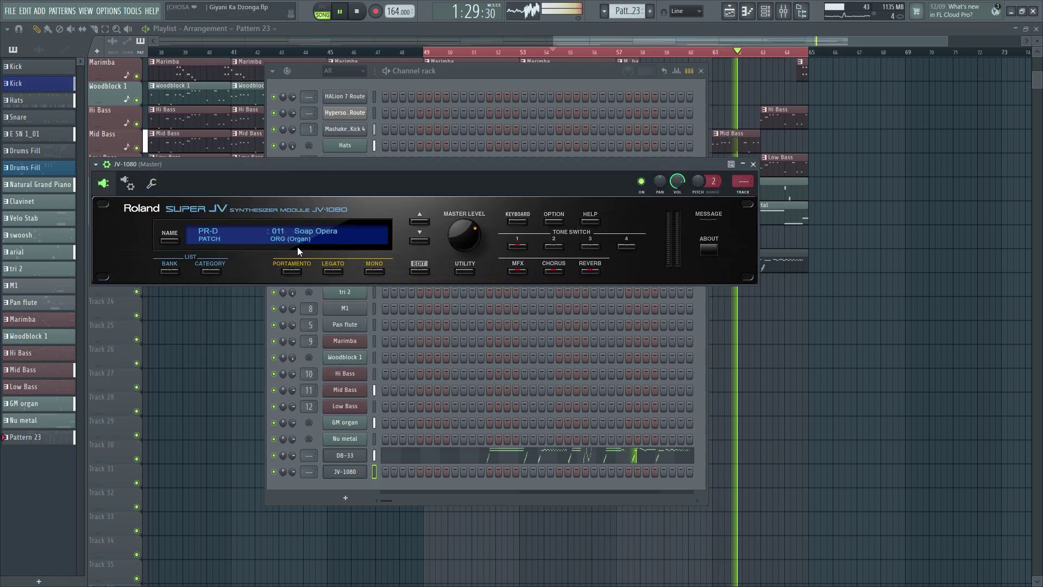
drag(463, 240, 480, 192)
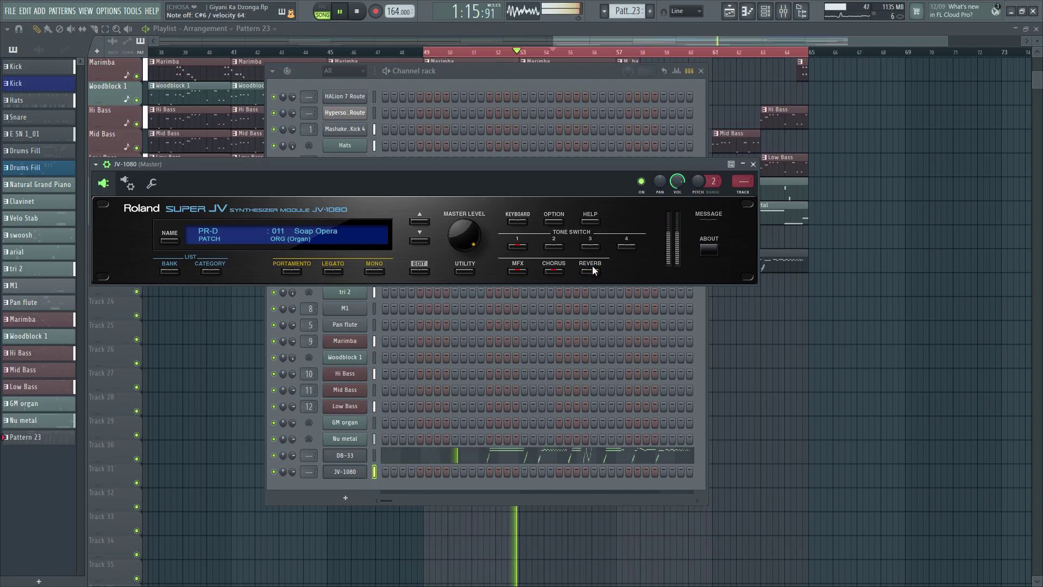
- Copy the DB-33 channel's notes into the JV-1080 channel in Pattern 23
right_click(337, 456)
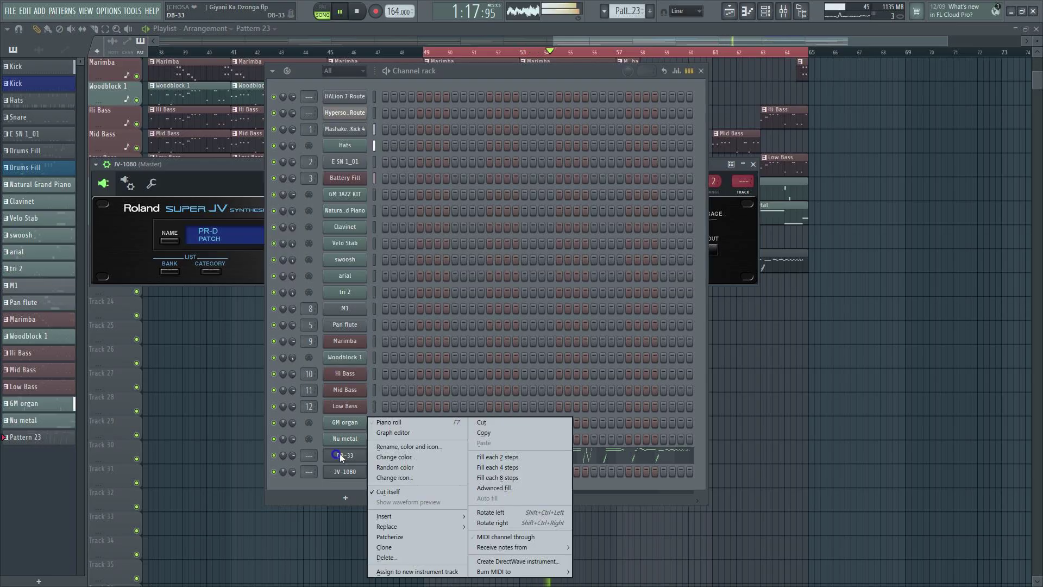
click(484, 432)
right_click(344, 471)
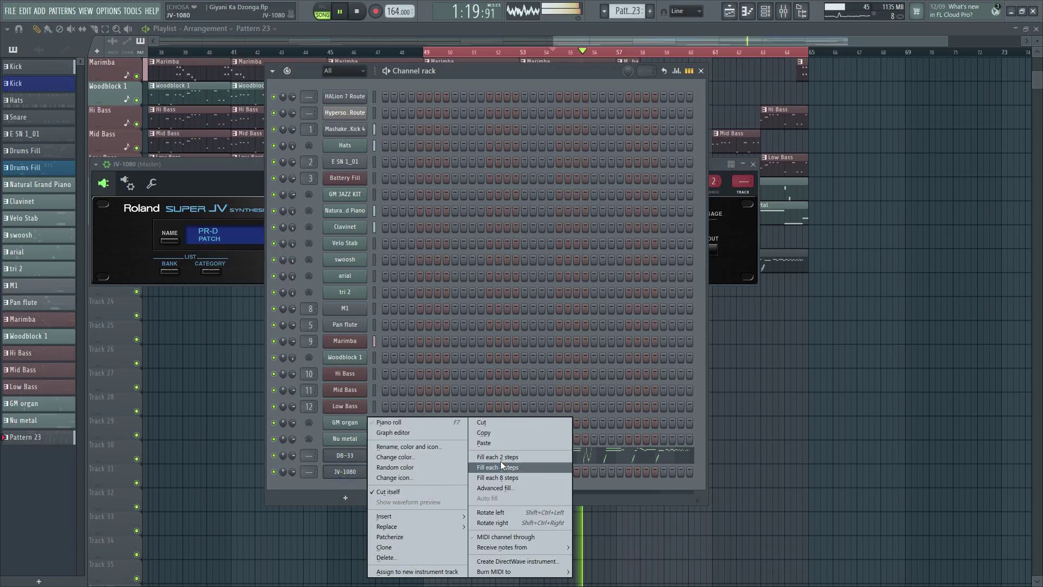
click(501, 443)
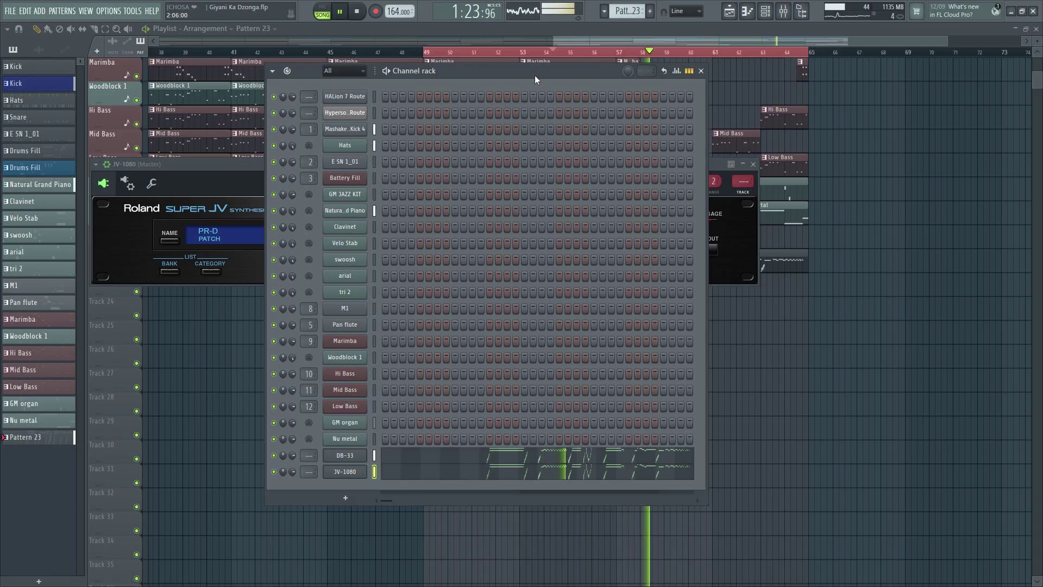
- Close the JV-1080 window and reposition the channel rack so all channels down to JV-1080 are in view
mouse_move(538, 77)
mouse_down()
mouse_move(571, 57)
mouse_move(551, 61)
mouse_up()
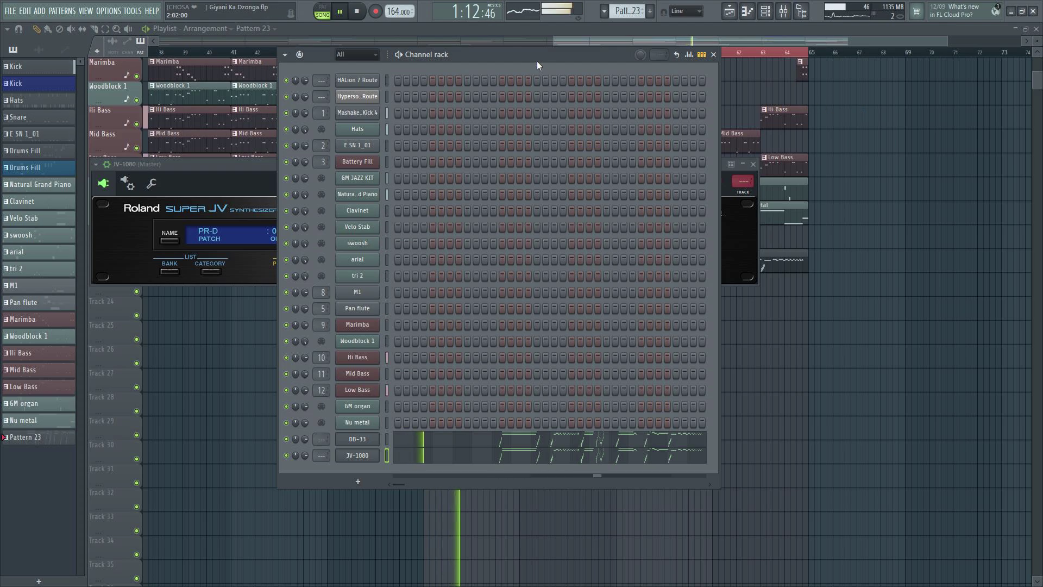
drag(537, 60, 775, 384)
drag(782, 418, 602, 198)
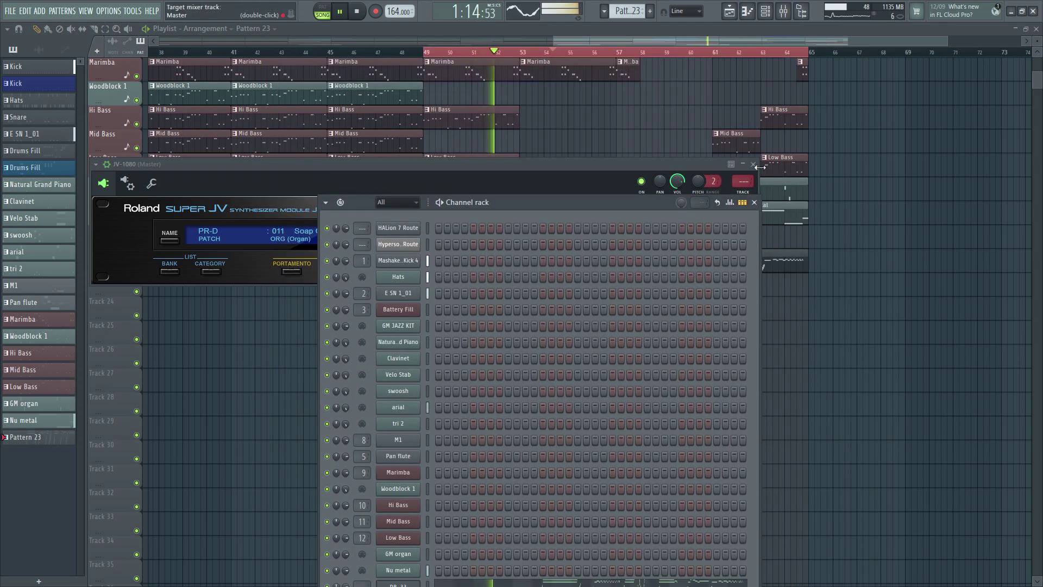
key(F12)
click(526, 250)
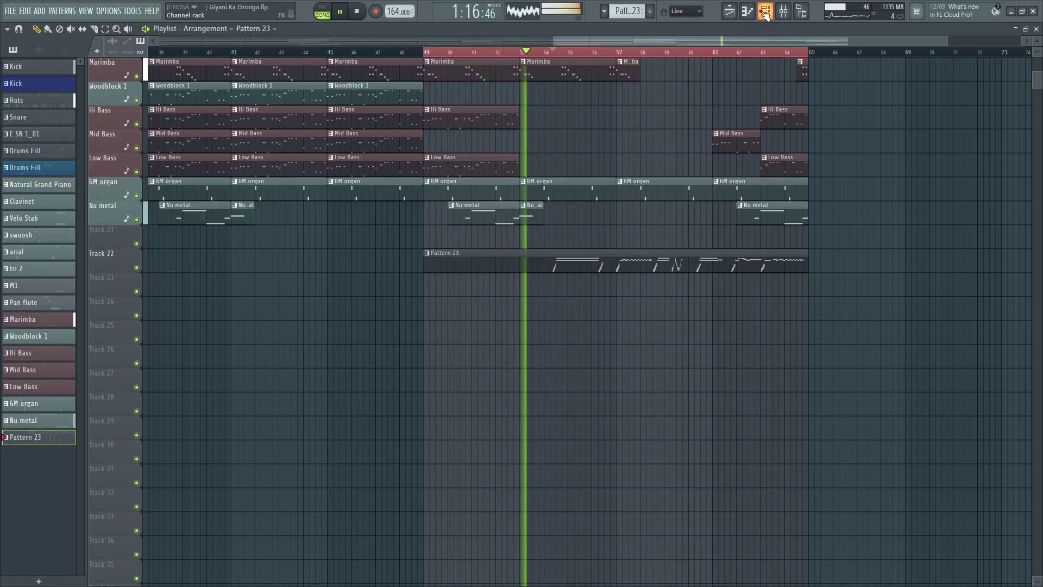
key(F6)
drag(575, 201, 550, 51)
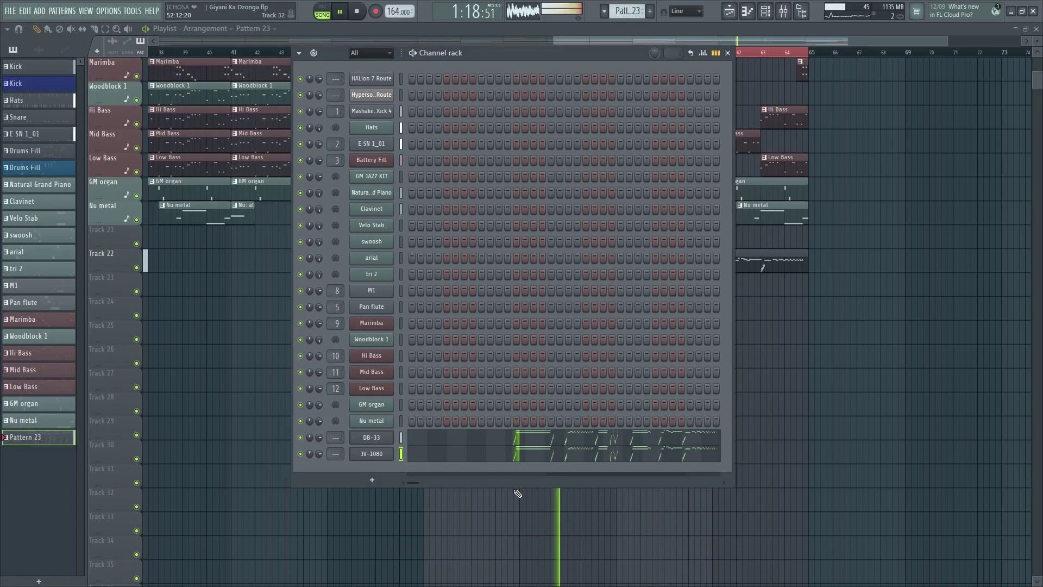
- Add a Kontakt channel to the channel rack below JV-1080
click(372, 480)
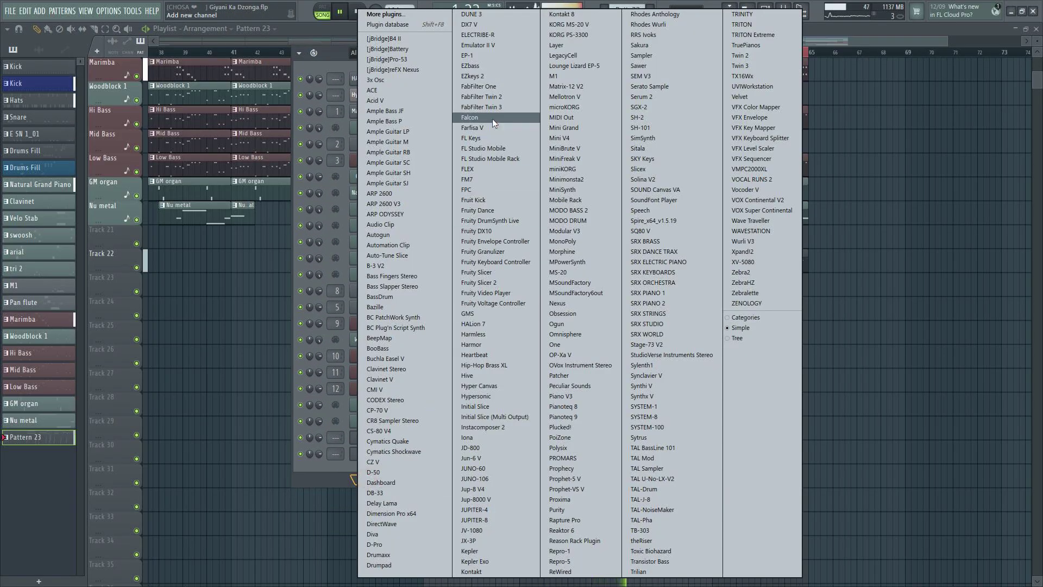
key(k)
key(k)
key(k)
key(k)
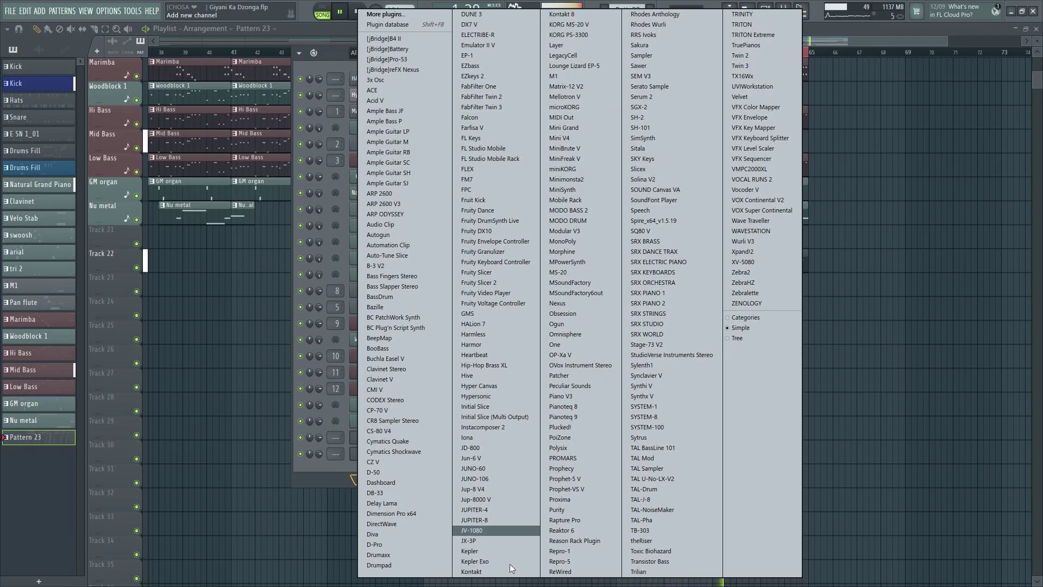
click(487, 571)
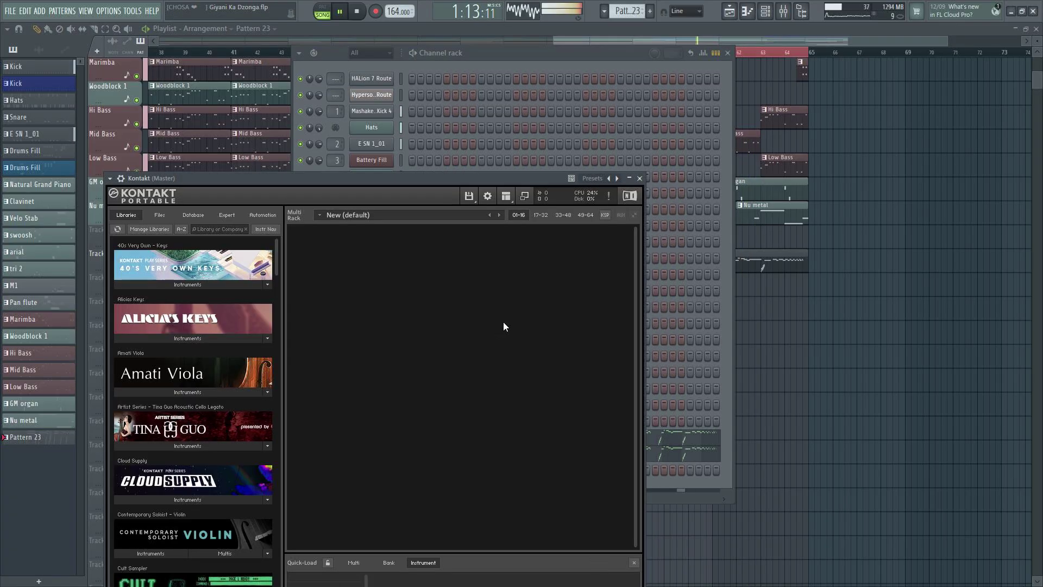
key(alt+Tab)
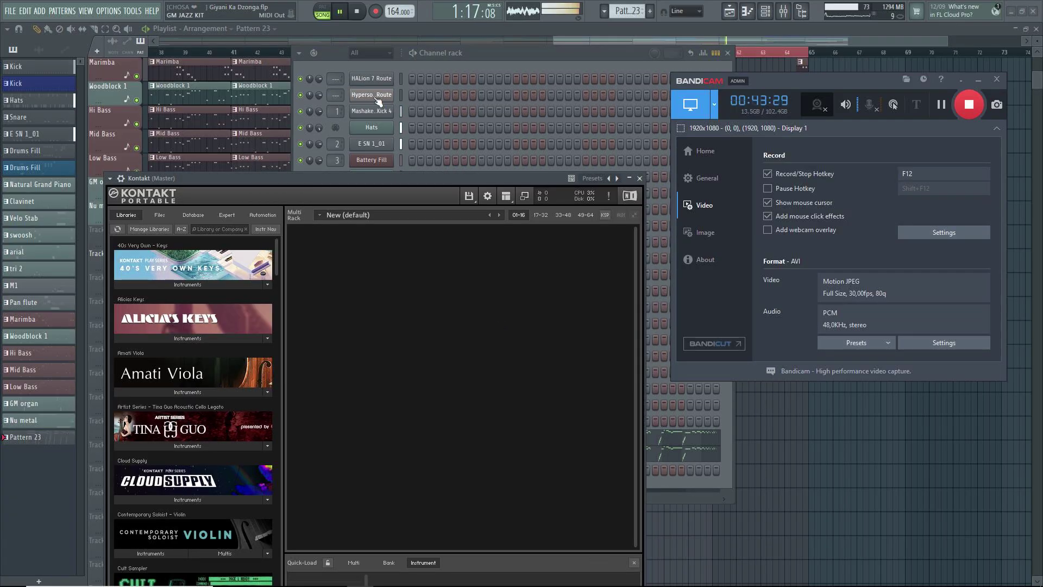
click(357, 12)
key(alt+Tab)
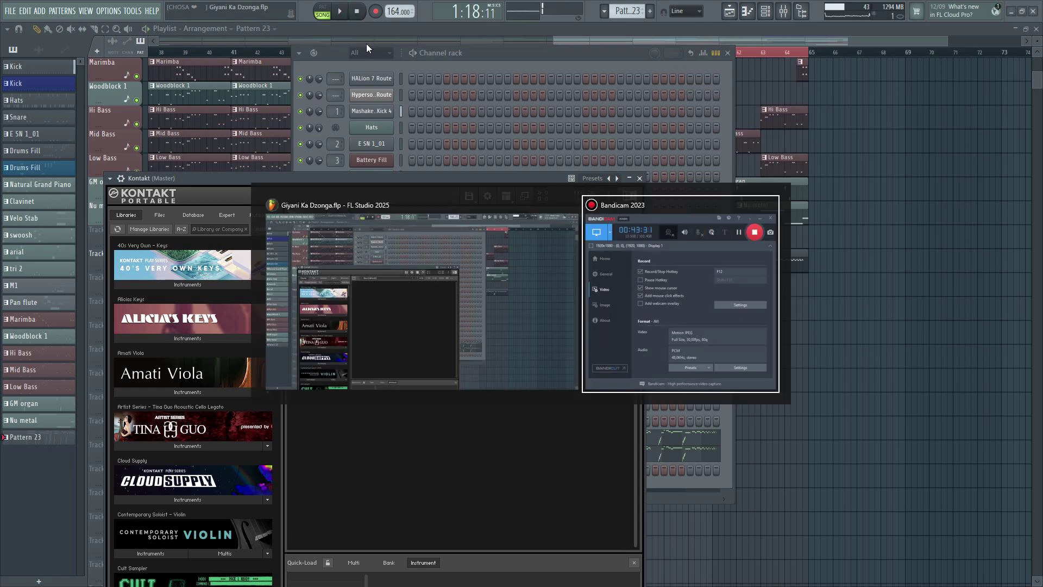
key(alt+Tab)
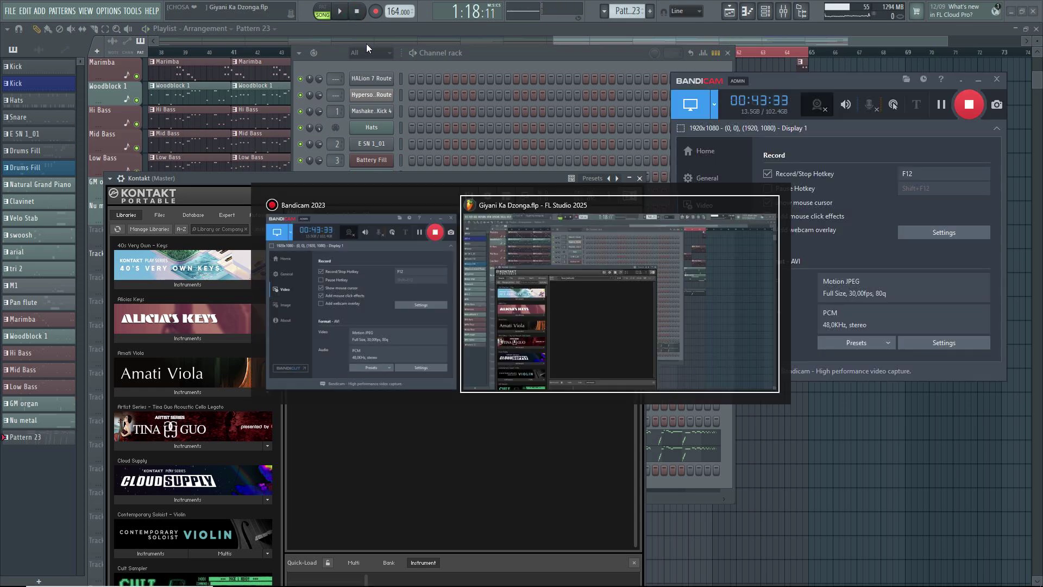
key(space)
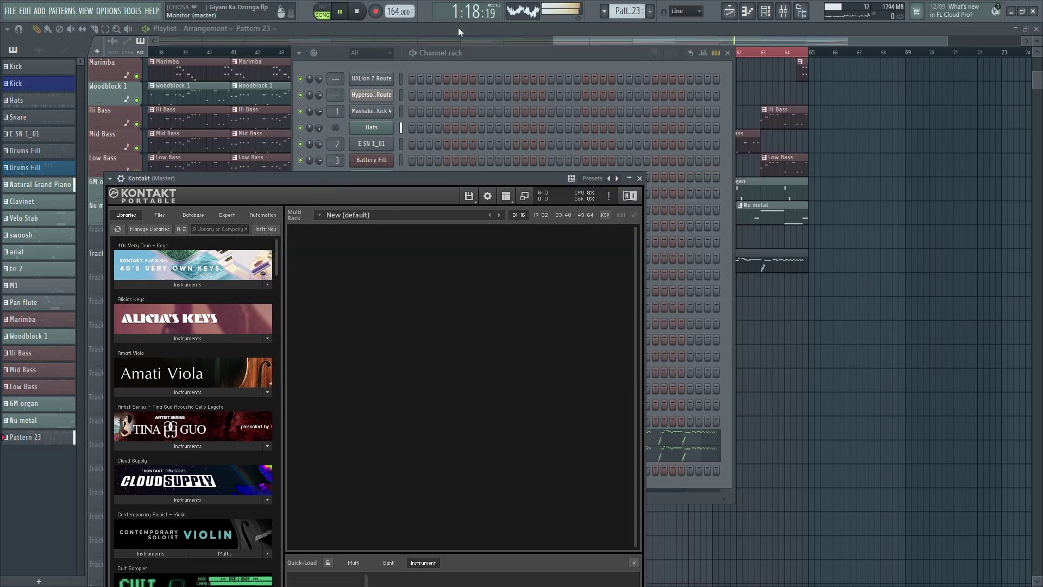
- Move the Kontakt window fully into view and expand the Studio Expansions (D:) drive in its file browser
click(475, 55)
drag(251, 200, 332, 102)
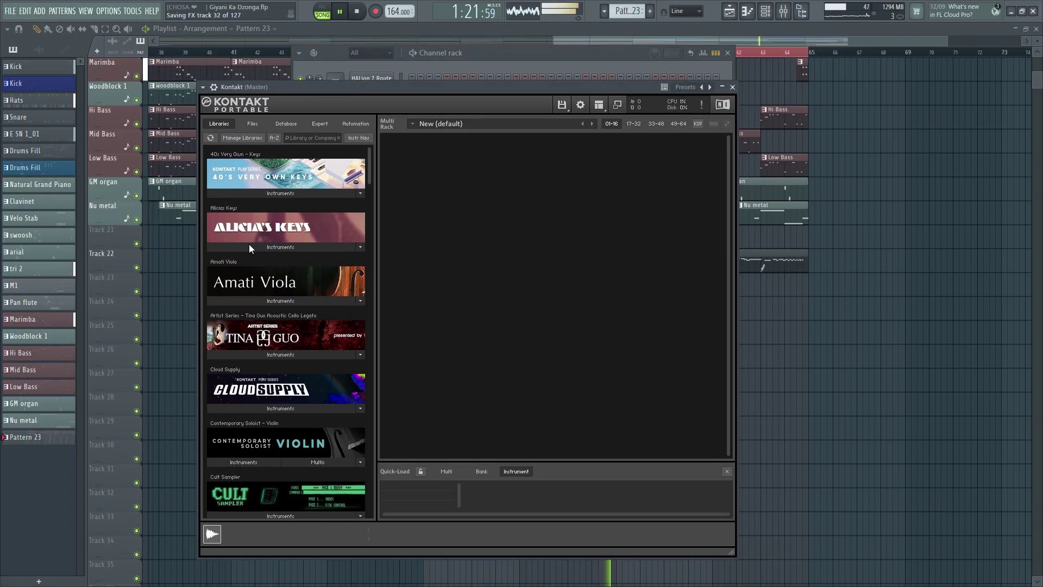
click(251, 125)
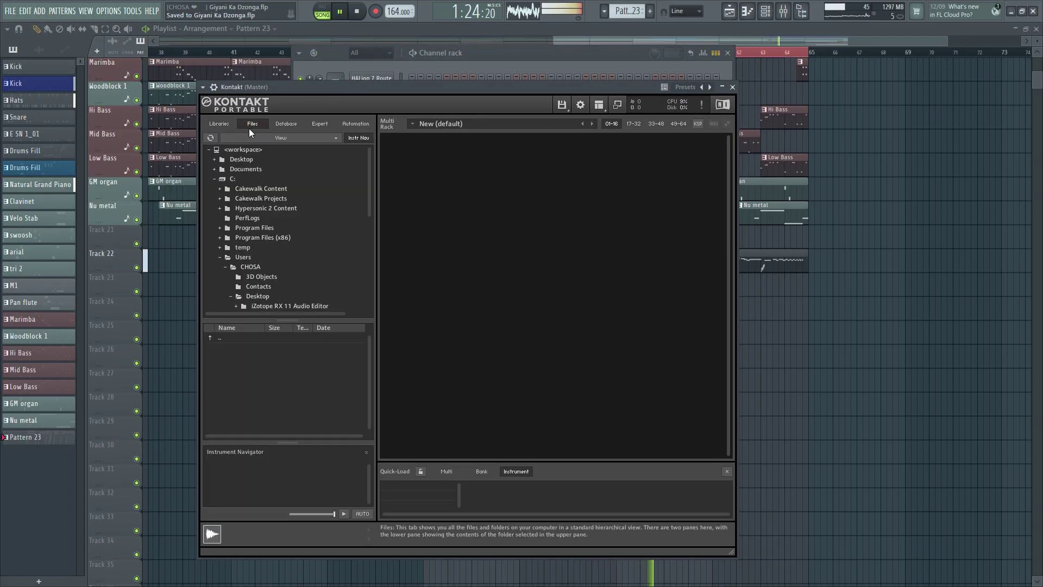
scroll(295, 266, down, 2)
scroll(295, 266, up, 2)
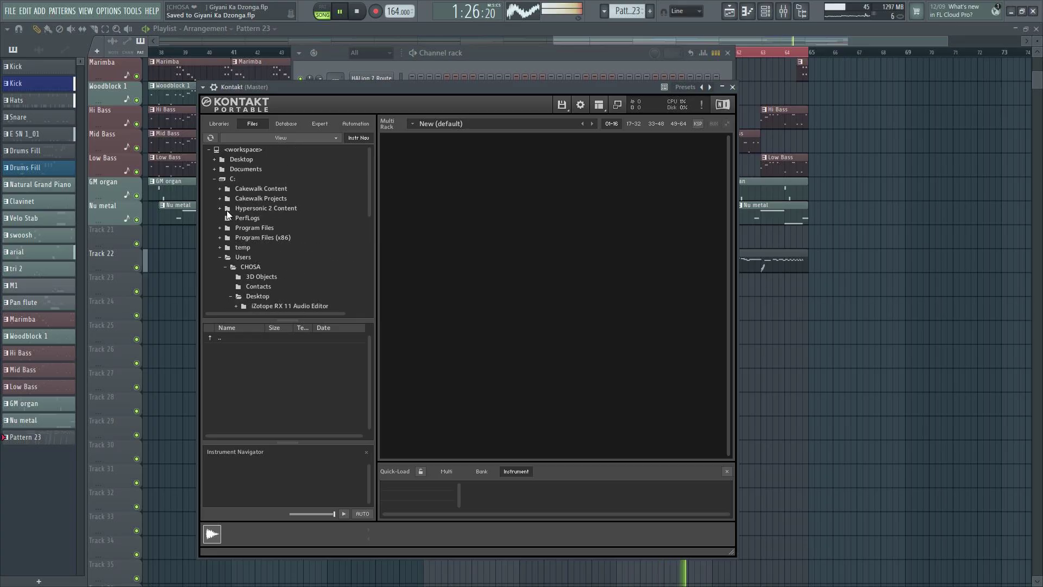
click(214, 178)
click(214, 189)
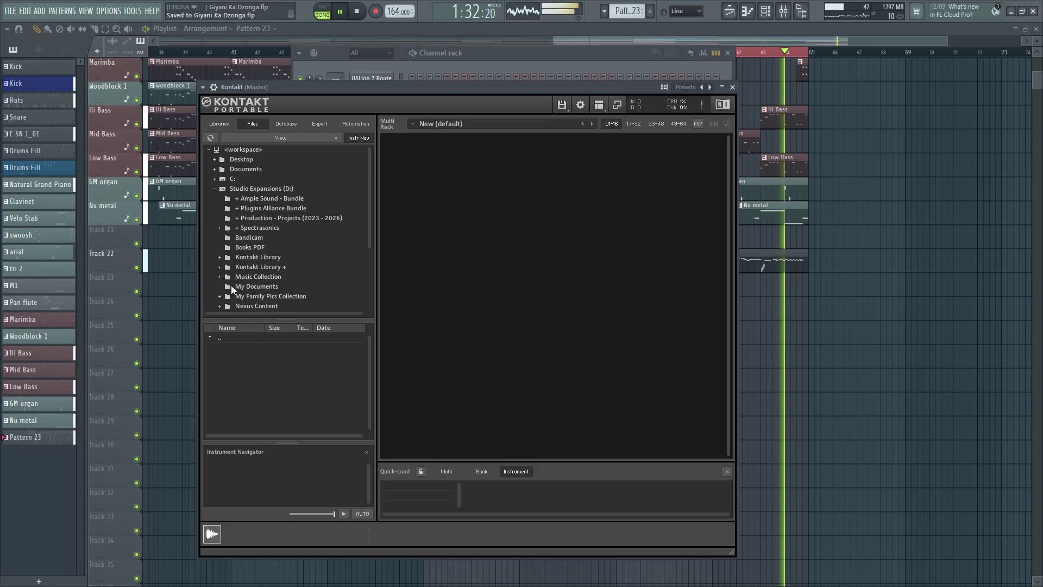
- Load Sensual Sax (MAIN) from the Instruments folder of Embertone Sensual Saxophone in the Kontakt Library folder
click(219, 257)
scroll(290, 275, down, 1)
scroll(290, 275, down, 1)
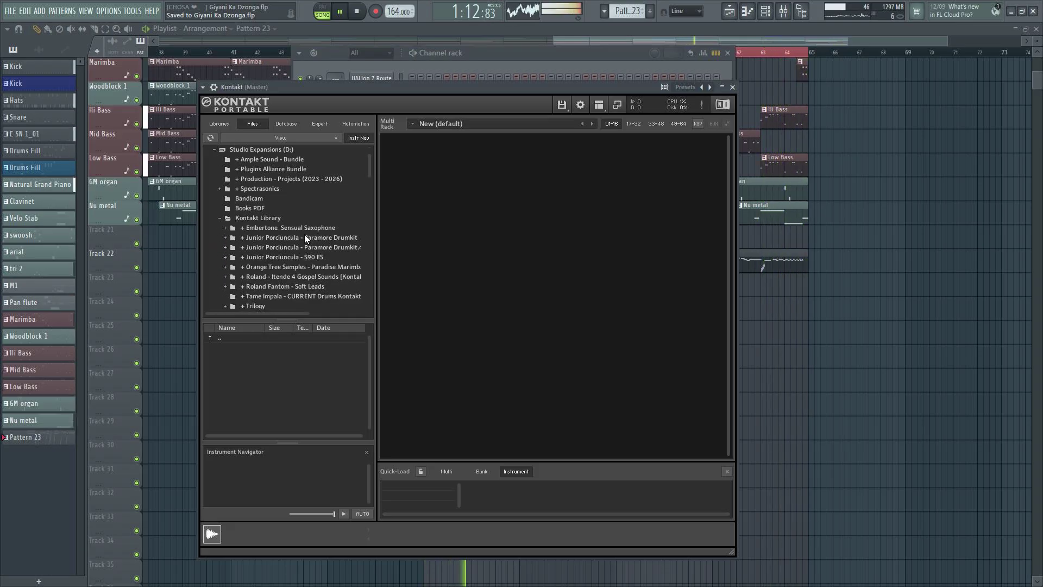
click(306, 229)
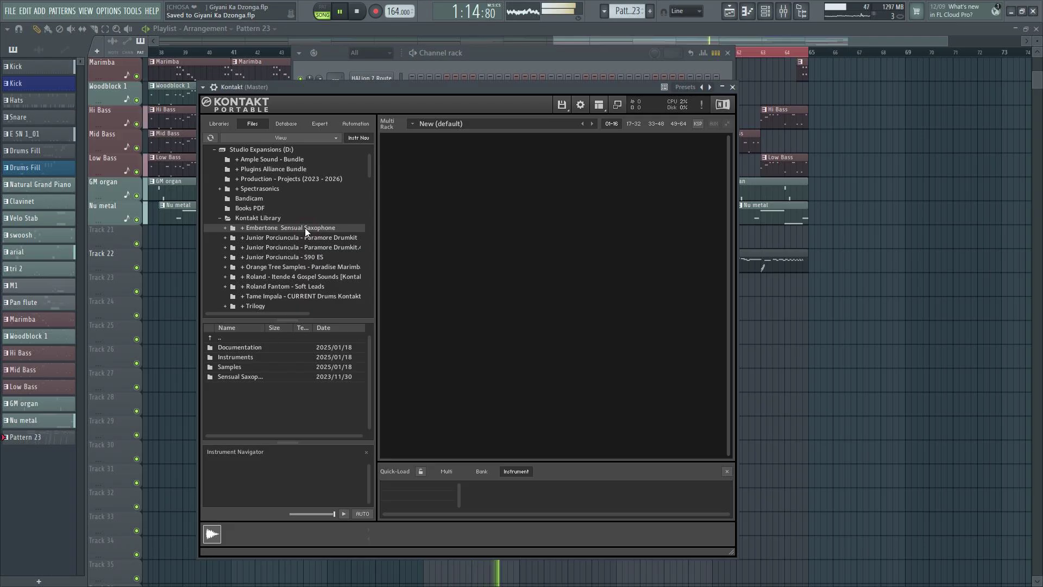
double_click(305, 227)
click(269, 249)
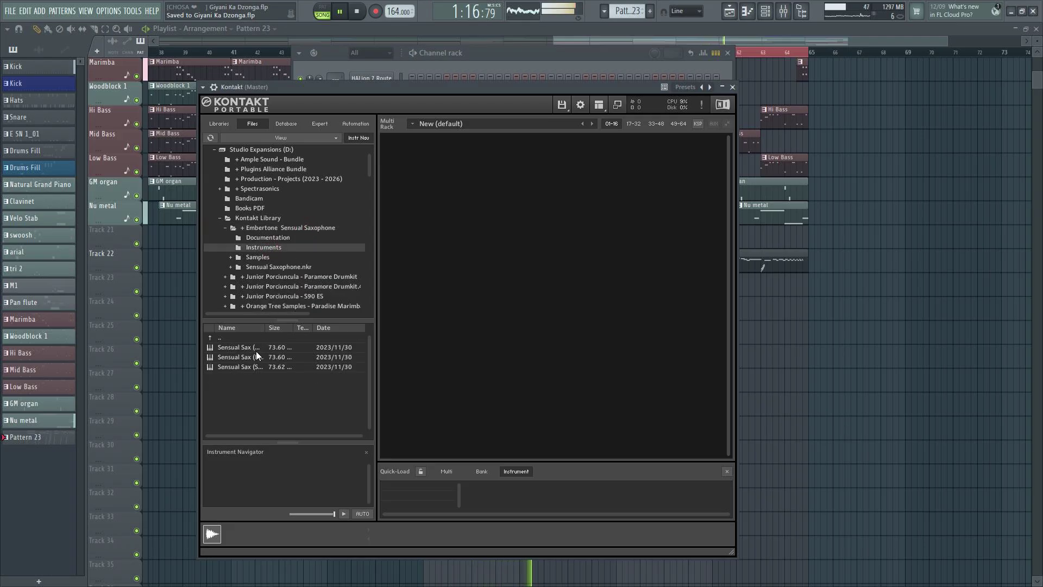
drag(256, 349, 512, 229)
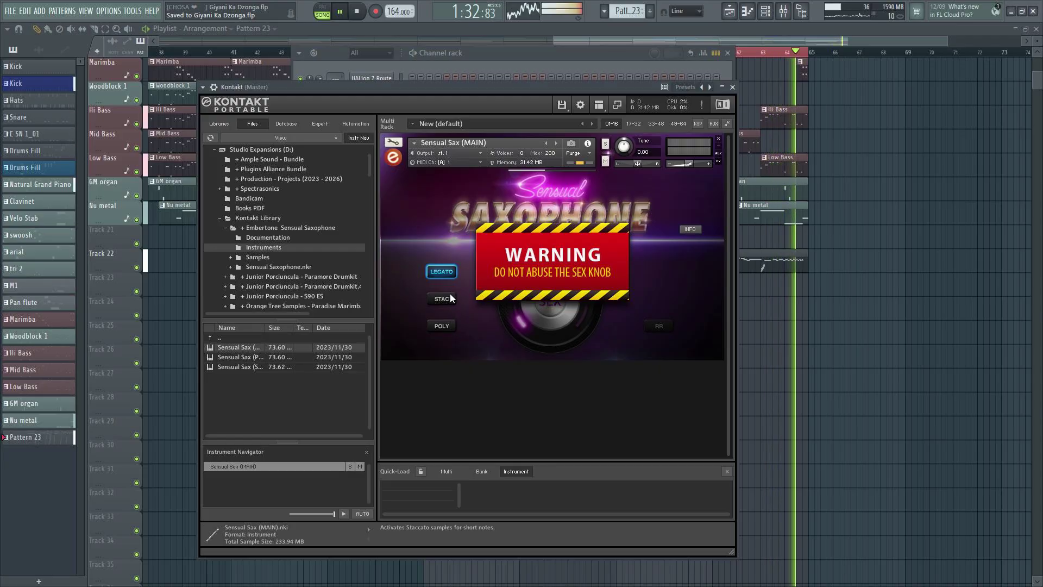
- Switch the saxophone to staccato articulation and turn its large central knob up past halfway
click(442, 298)
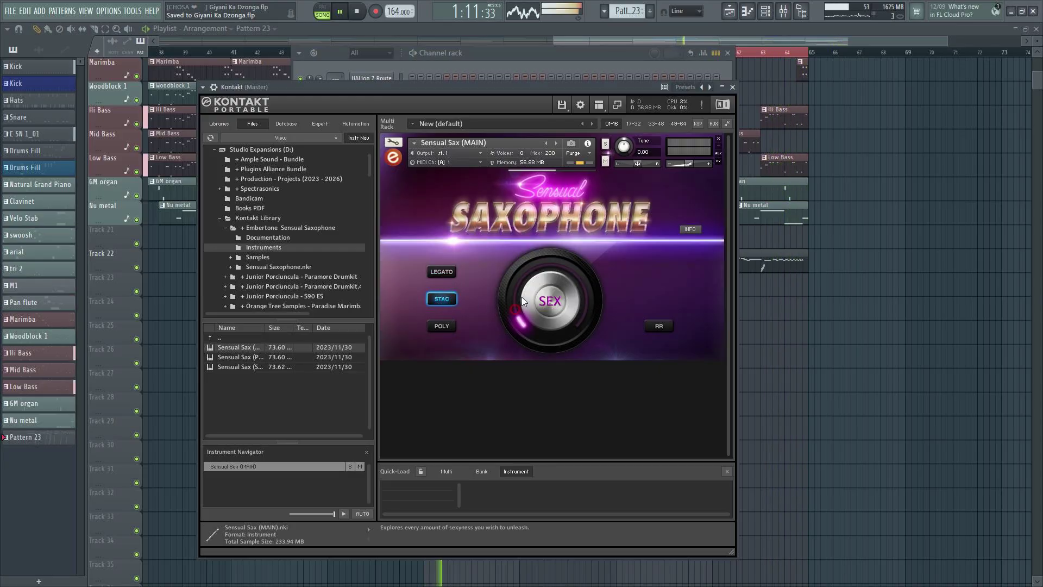
mouse_move(522, 299)
mouse_down()
mouse_move(540, 259)
mouse_move(514, 287)
mouse_move(536, 257)
mouse_move(517, 306)
mouse_up()
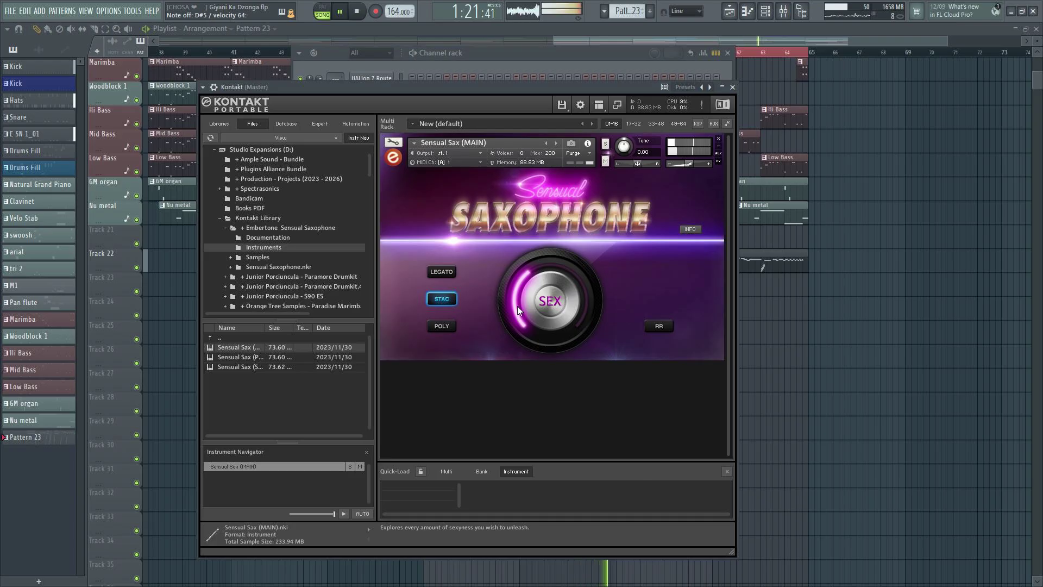
drag(542, 269, 571, 256)
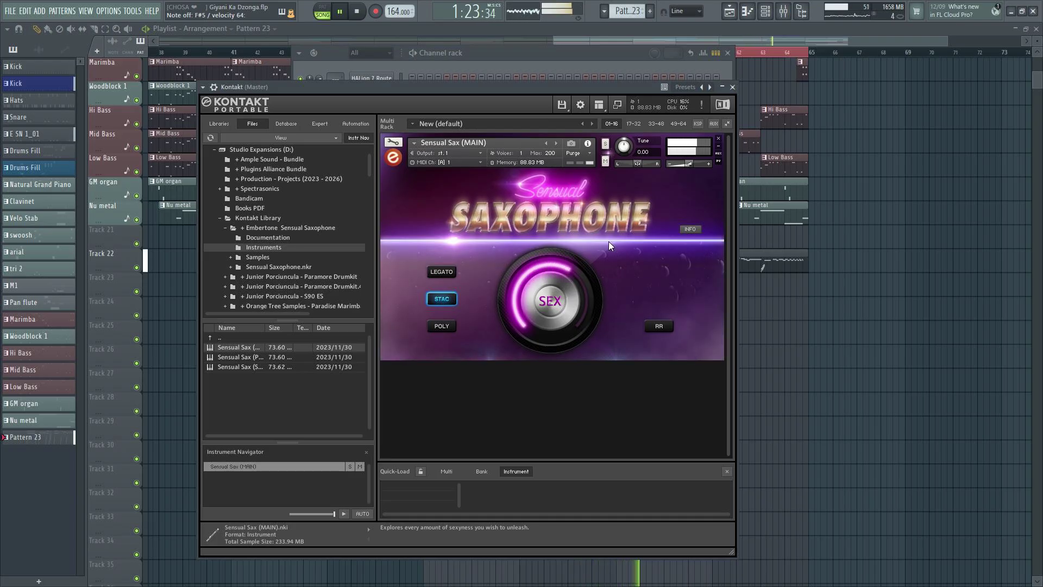
- Mute the DB-33 and JV-1080 channels and reopen the Kontakt instrument window
click(560, 57)
click(300, 437)
click(300, 454)
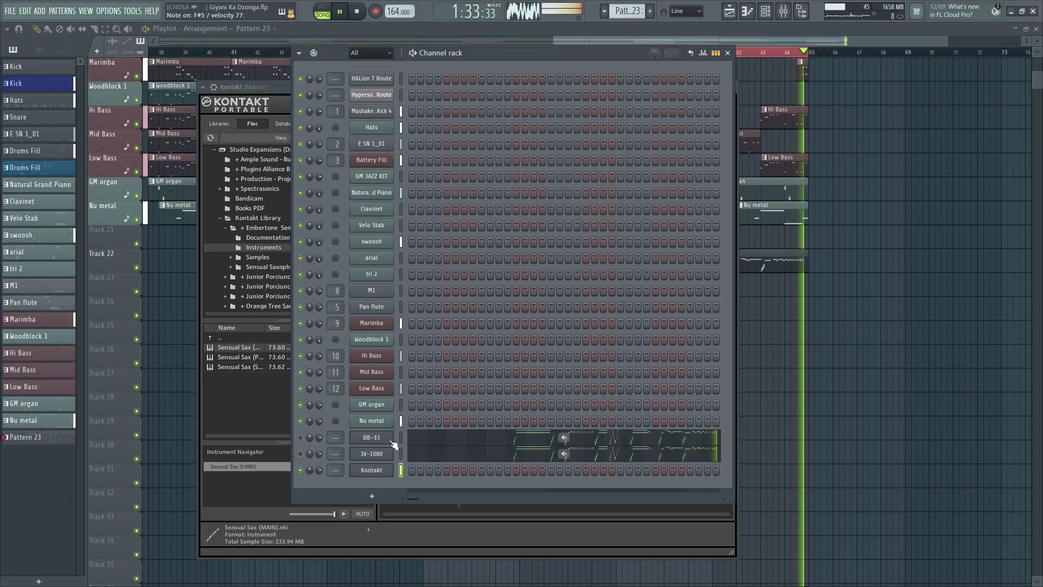
click(373, 471)
click(372, 471)
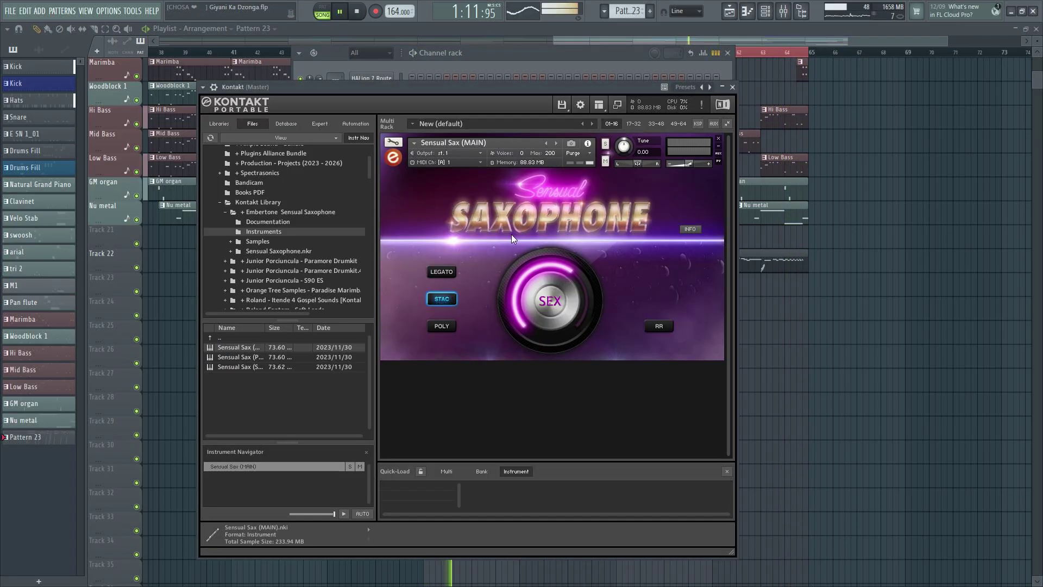
- Raise the Sensual Sax instrument's output volume and turn its large central knob down below halfway
drag(685, 165, 707, 167)
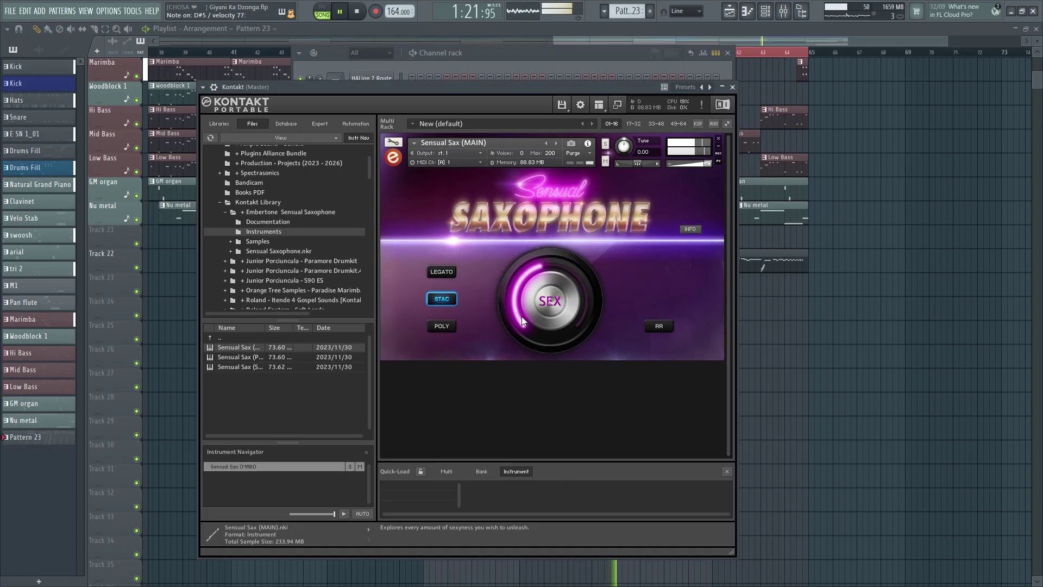
drag(521, 316, 521, 330)
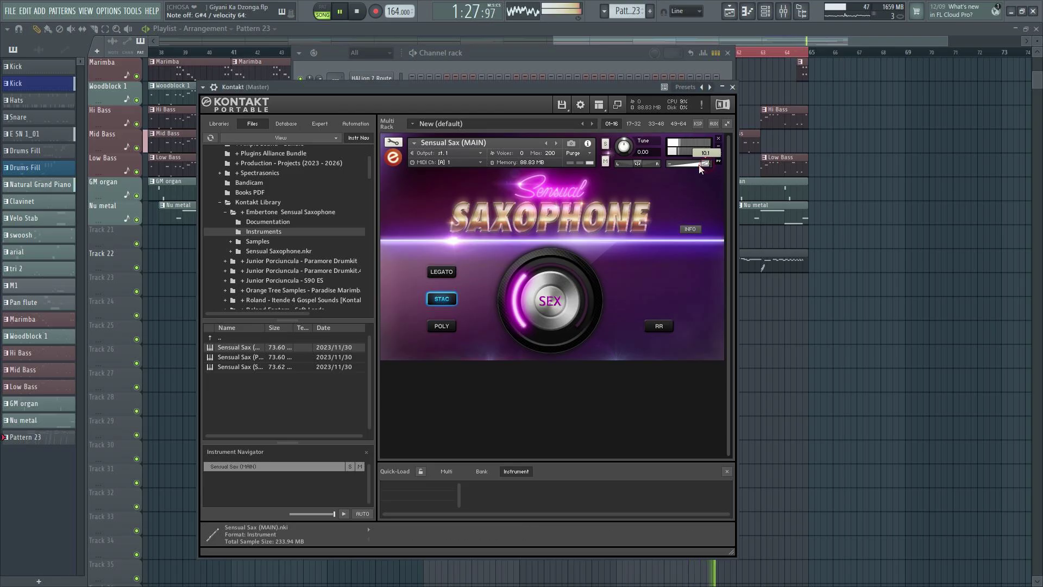
drag(699, 169, 694, 166)
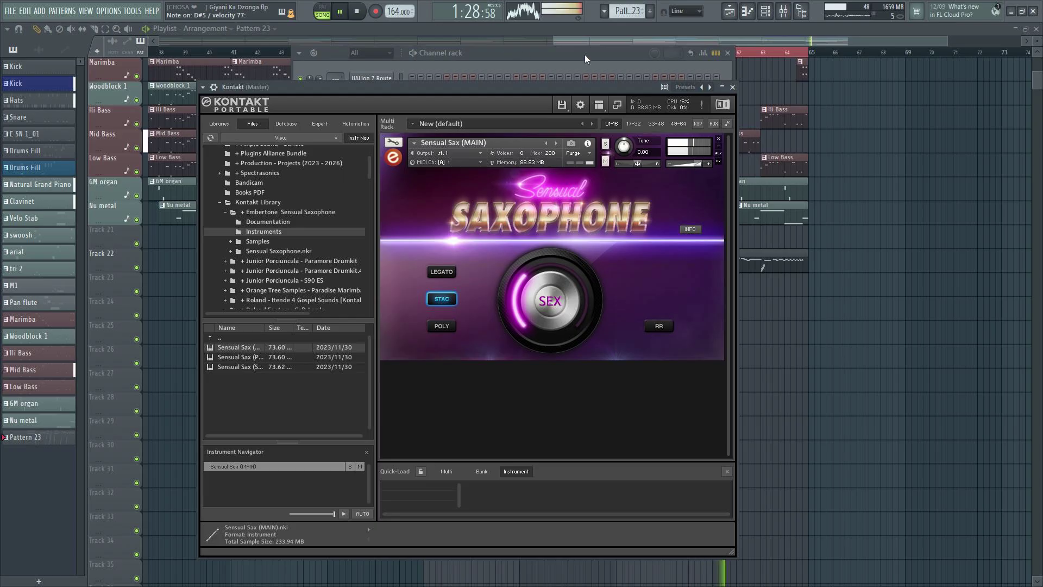
- Record a saxophone part with the Kontakt channel into Pattern 23 over the looped bars 49 to 65
click(846, 28)
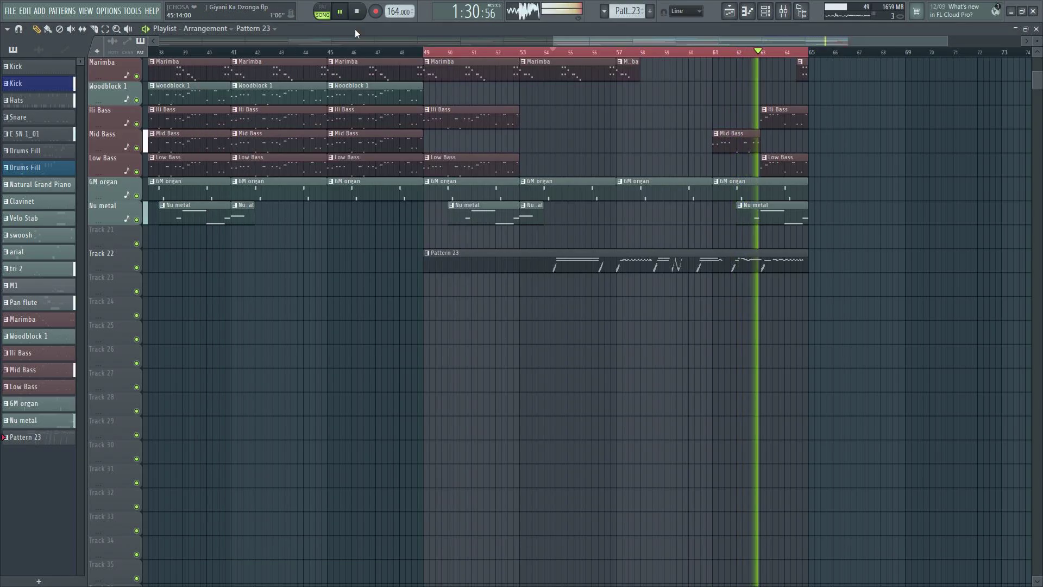
click(377, 12)
click(535, 375)
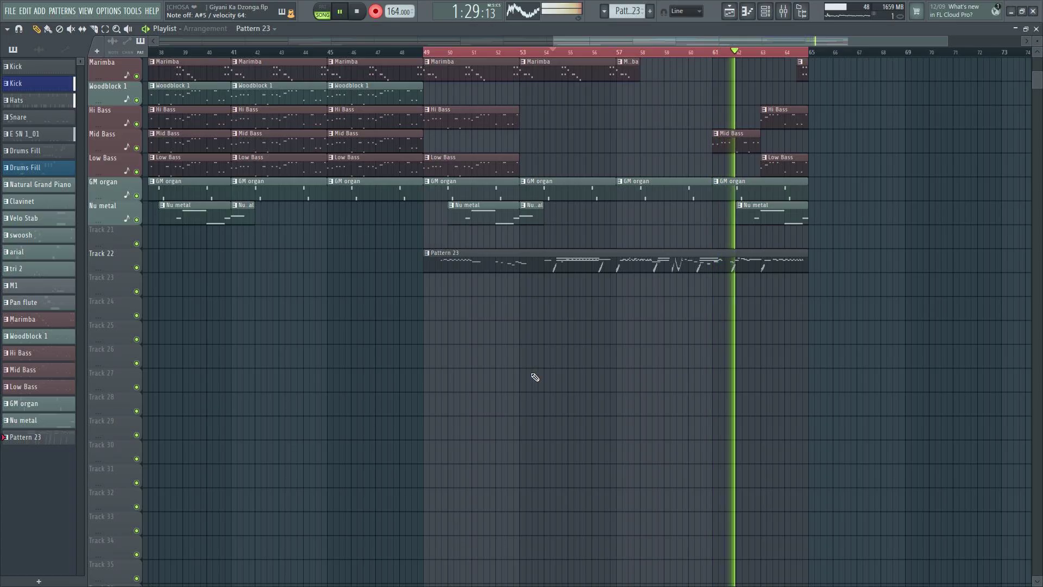
- Open the Kontakt channel's piano roll and delete the lone C#6 note at bar 6 and the F5 note just before bar 13
click(764, 11)
click(543, 470)
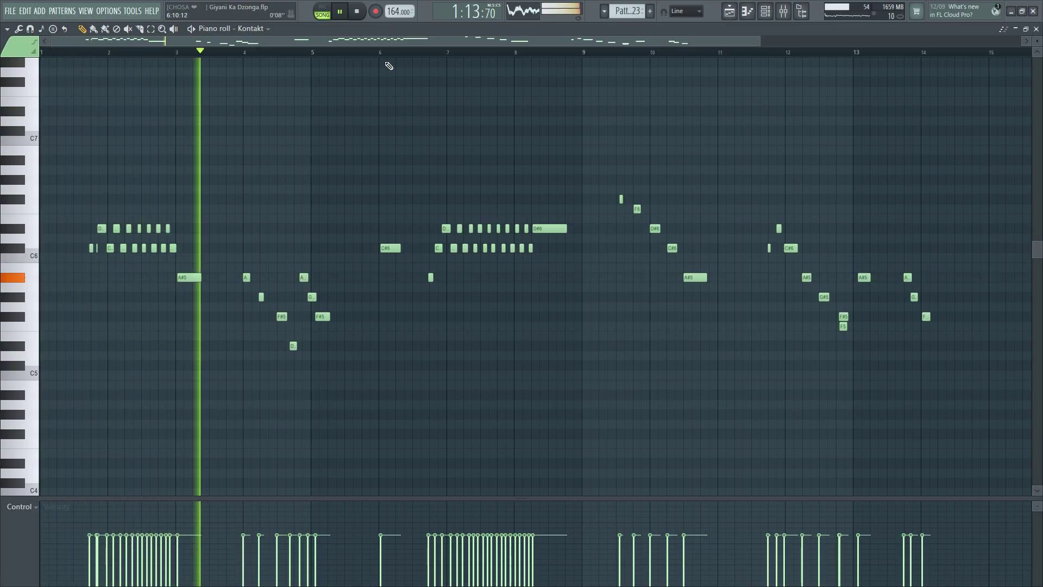
scroll(82, 52, up, 3)
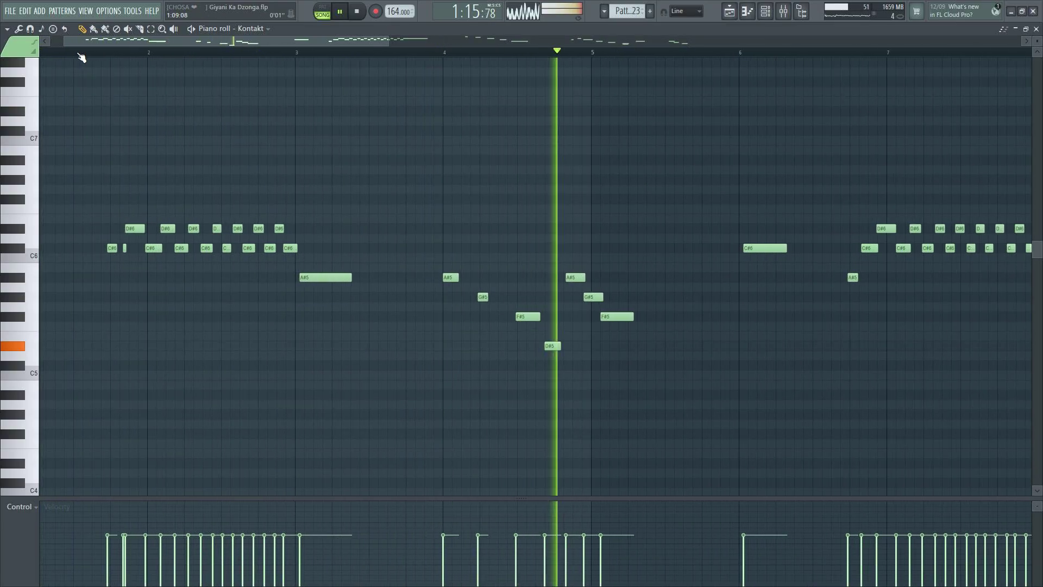
scroll(81, 54, down, 2)
scroll(82, 55, down, 2)
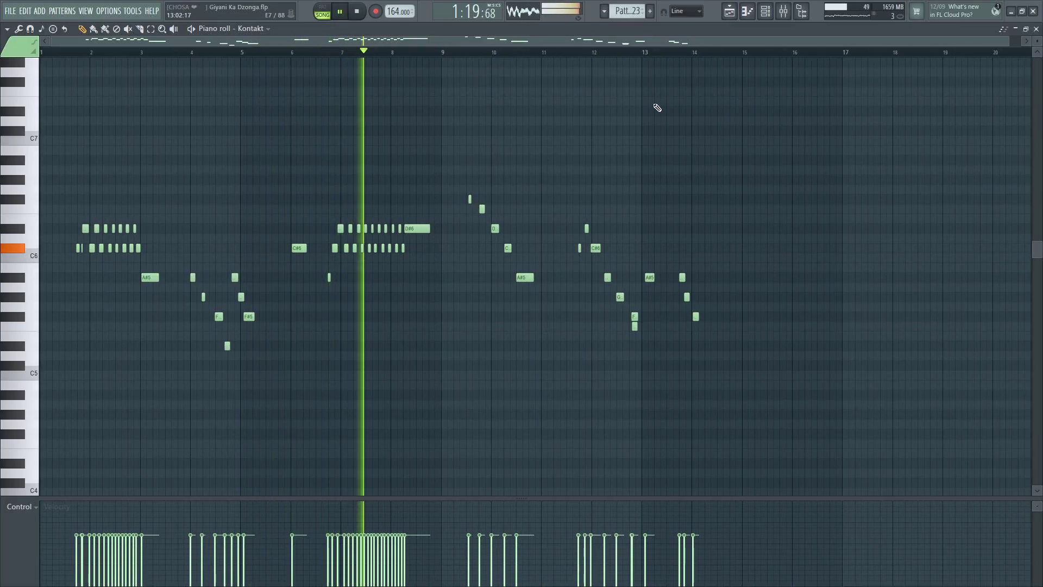
right_click(299, 247)
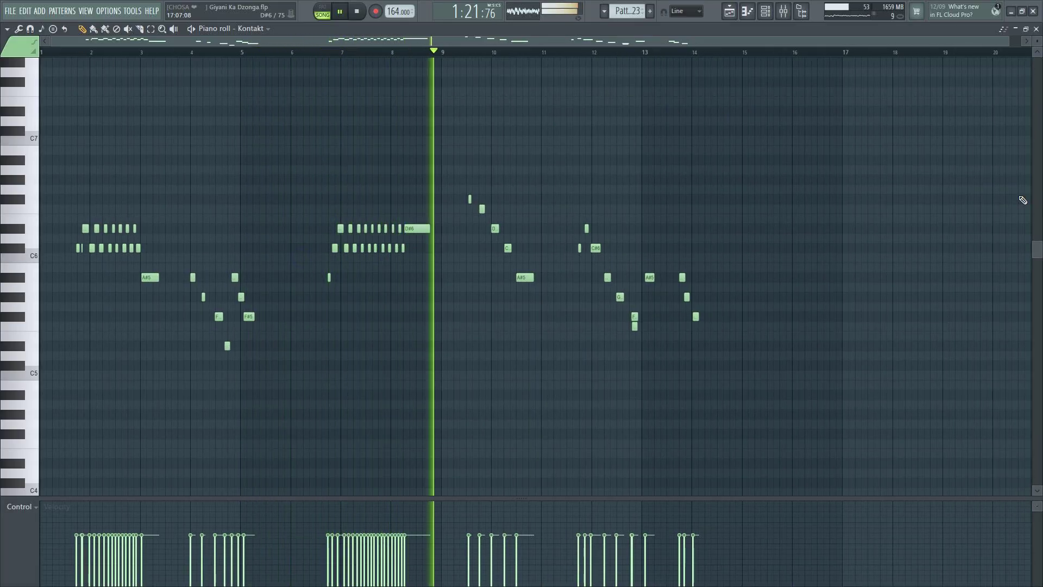
right_click(635, 326)
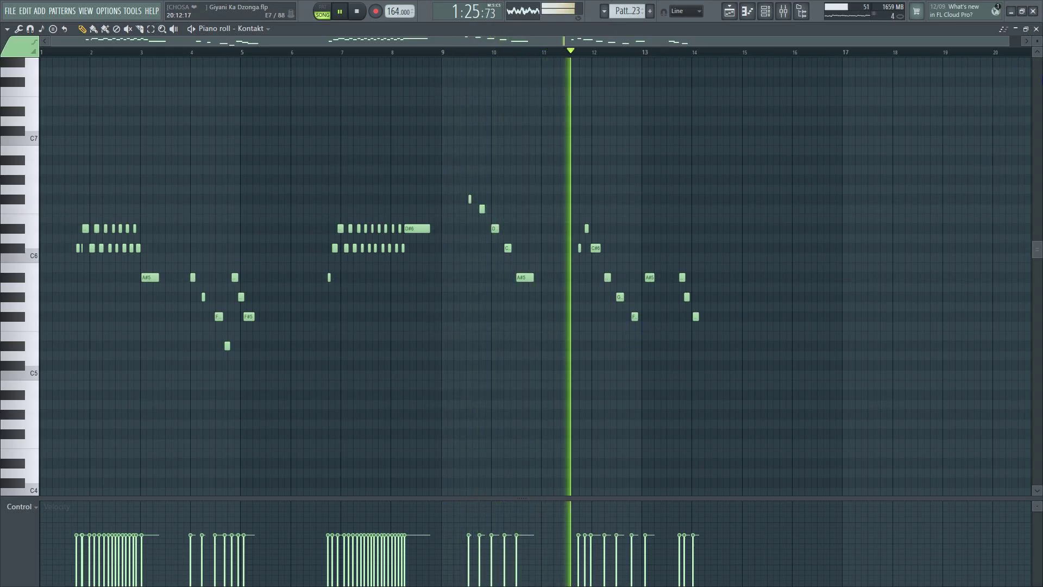
- Reopen the Kontakt piano roll, replace the late A#5 note in bar 13 with one on the bar's start, and play it back
click(1036, 29)
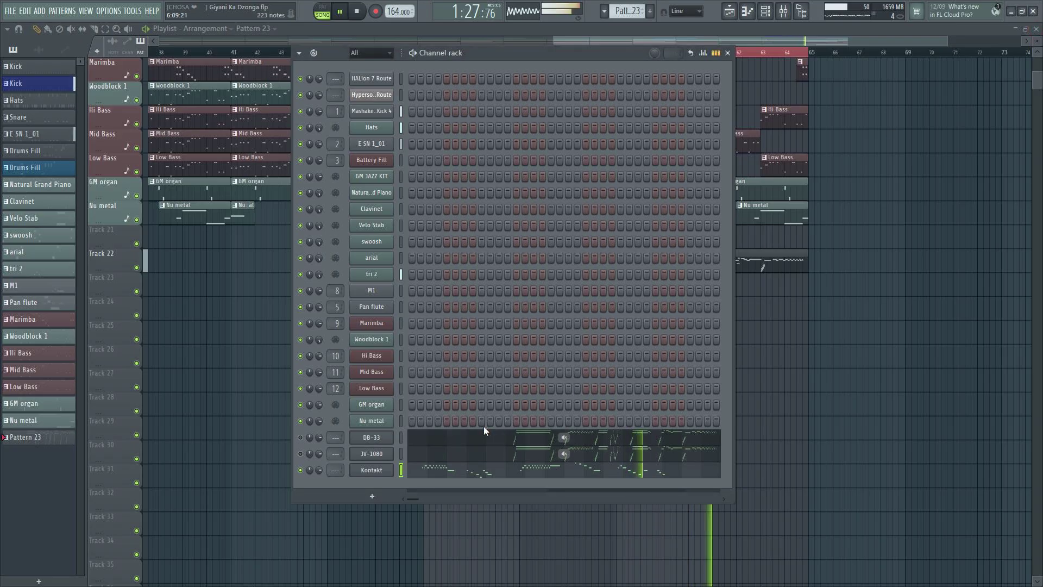
right_click(372, 472)
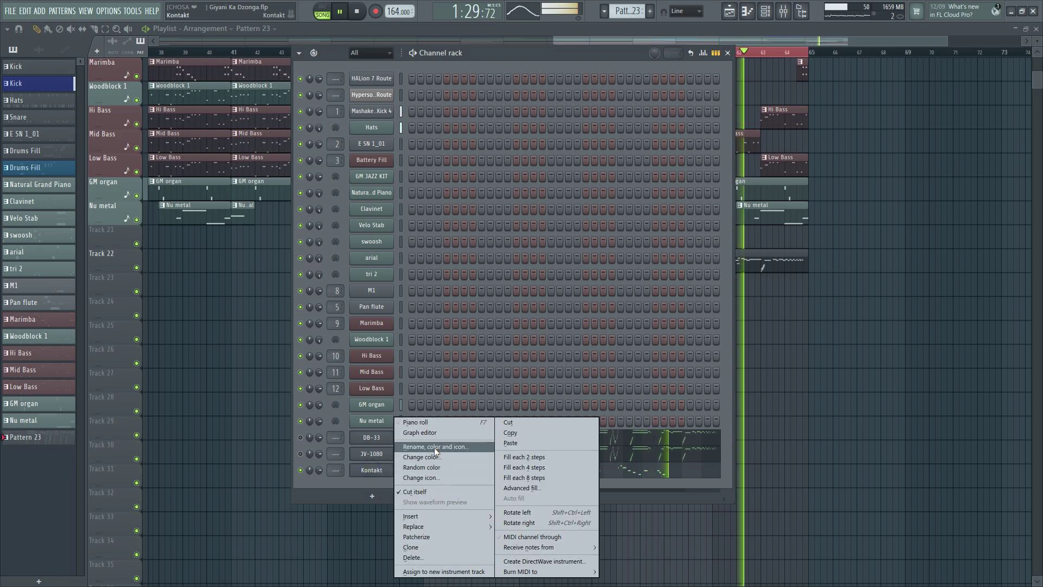
key(F7)
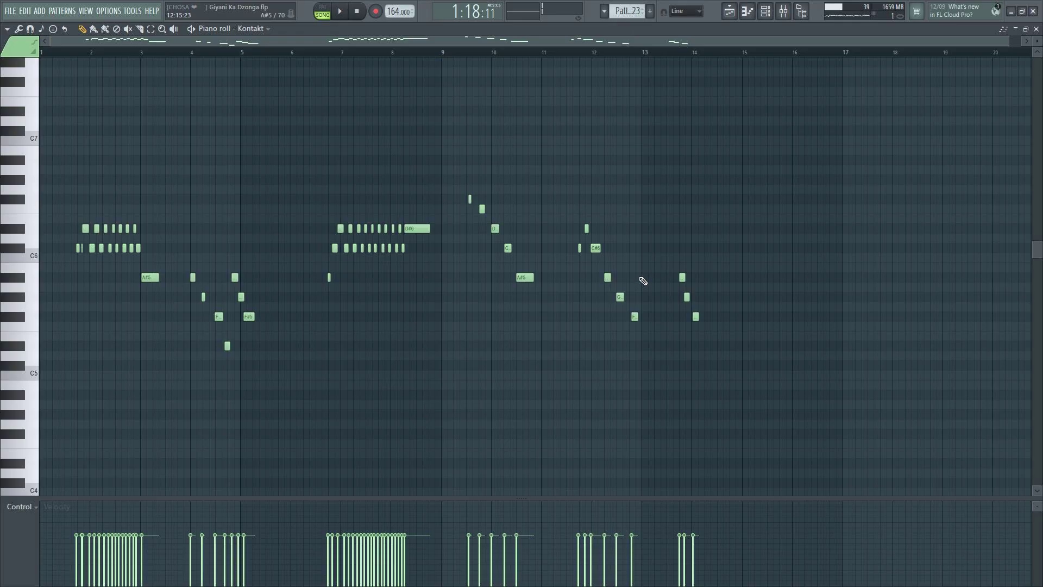
click(565, 51)
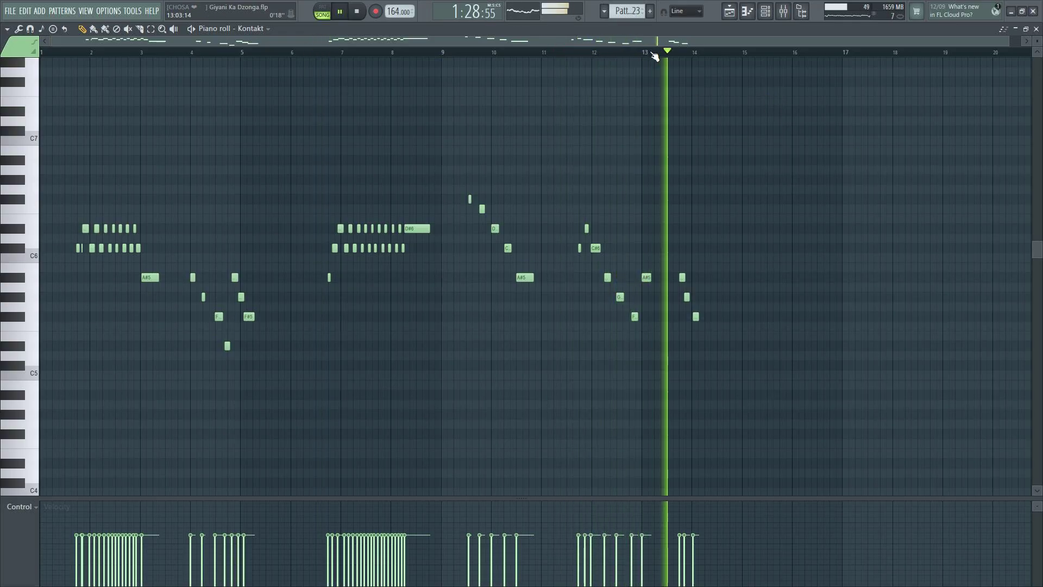
- Replace the F#5 note at the end of bar 12 with one aligned to the bar's last beat
ctrl+scroll(645, 338, up, 4)
right_click(605, 316)
click(594, 316)
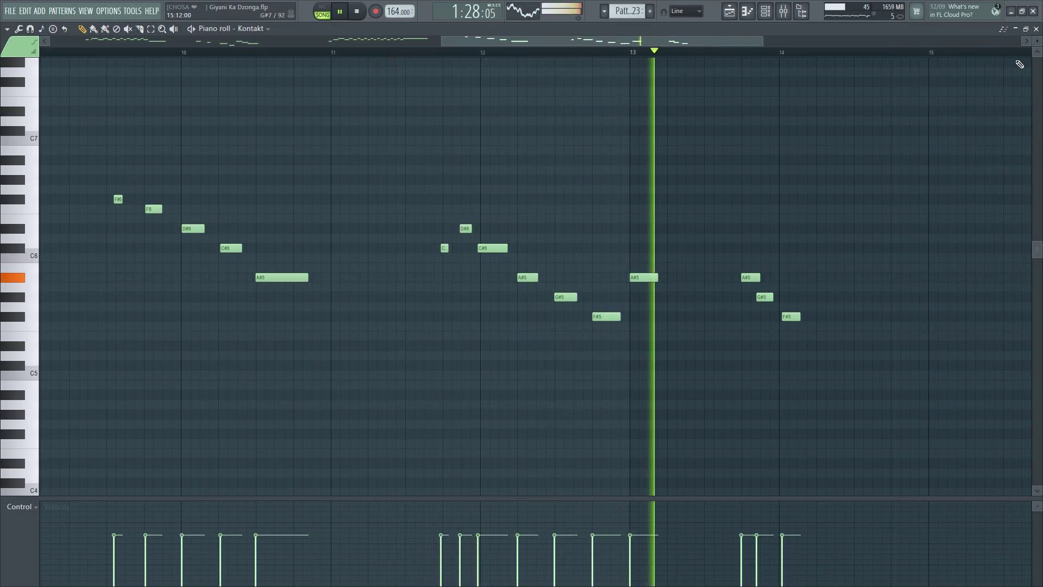
- Close the piano roll and rename the Kontakt channel to "saxophone"
click(1021, 32)
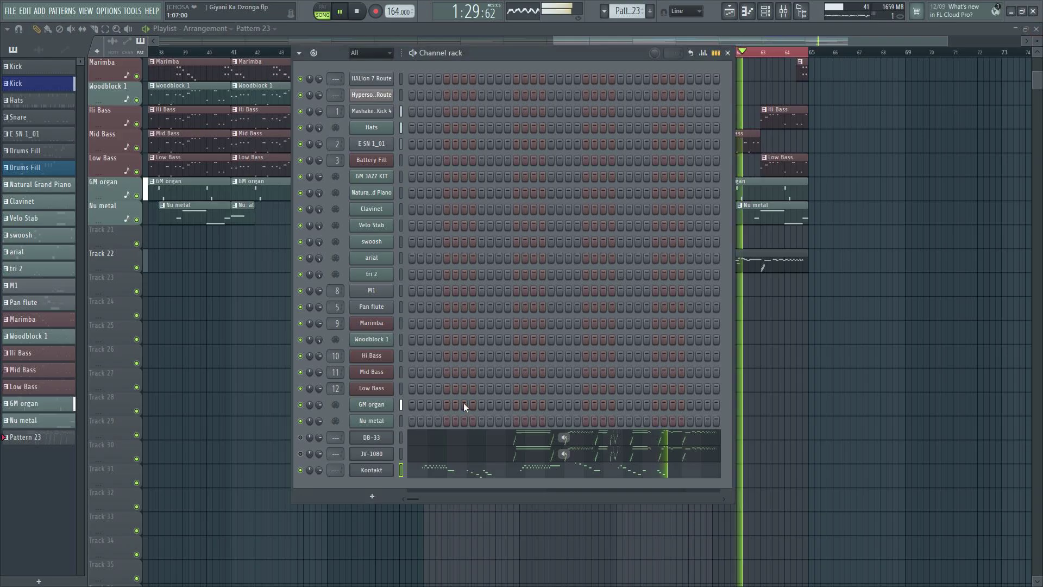
right_click(371, 470)
click(434, 446)
text(sa)
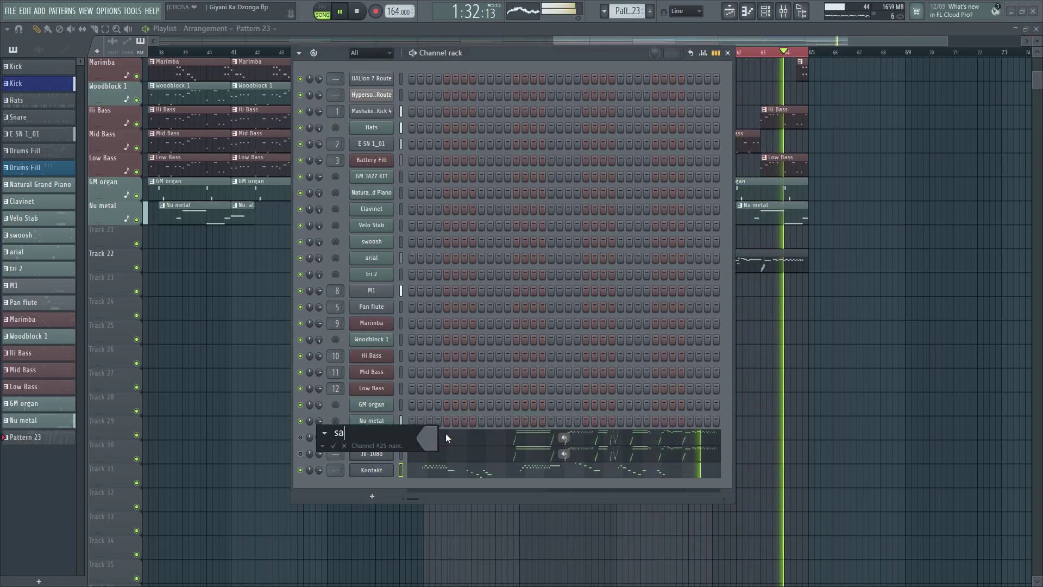
text(xophone)
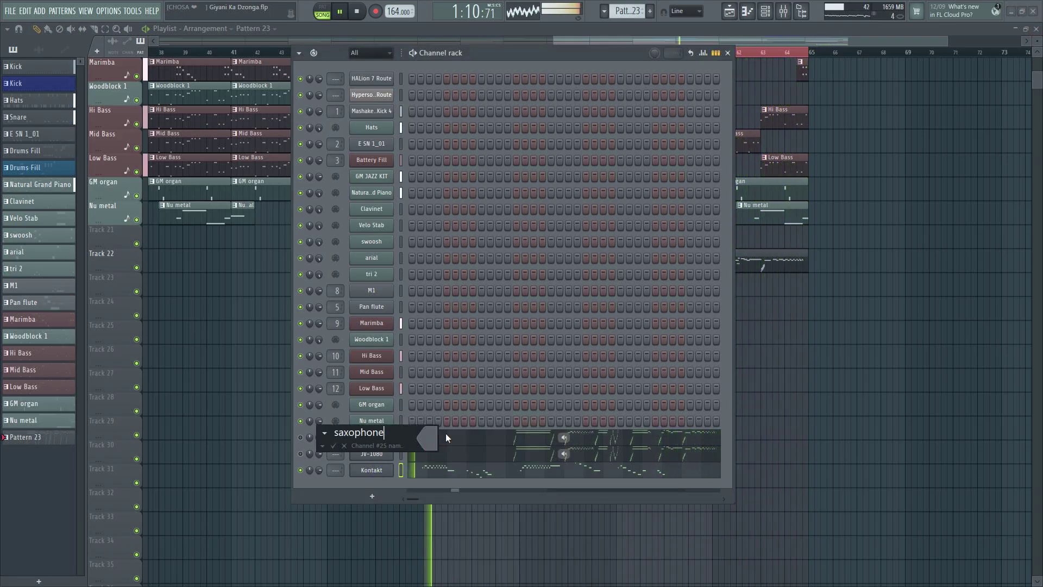
key(Return)
- Check the JV-1080 channel's patch and rename the channel to "soap Organ"
right_click(377, 457)
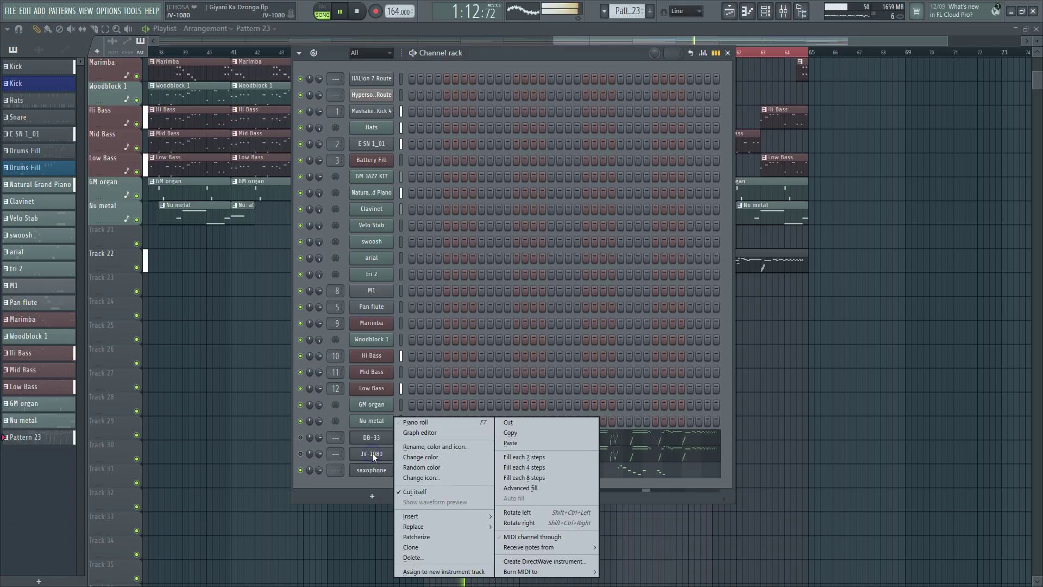
key(Escape)
click(377, 456)
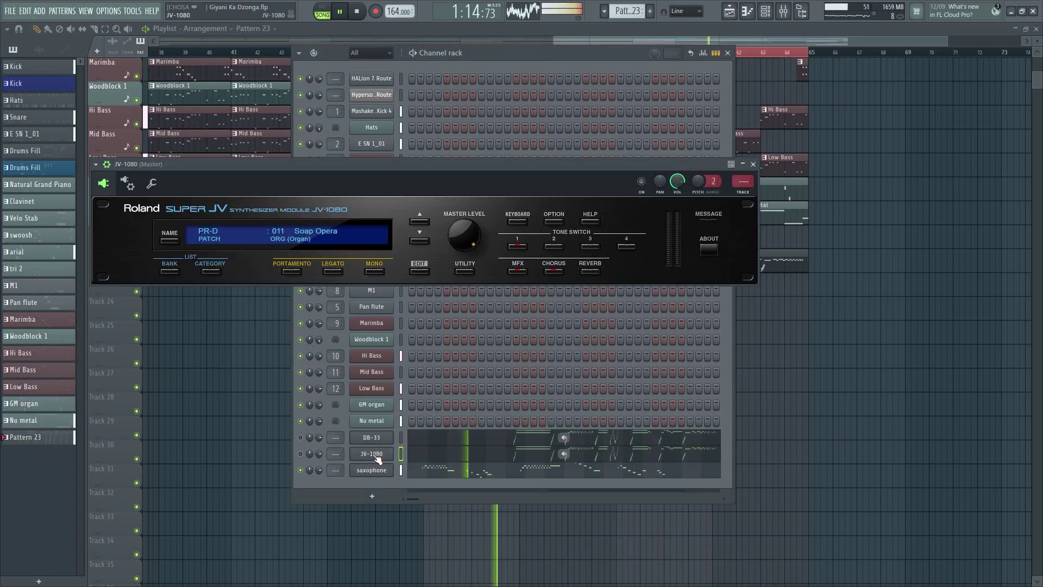
right_click(378, 458)
click(428, 450)
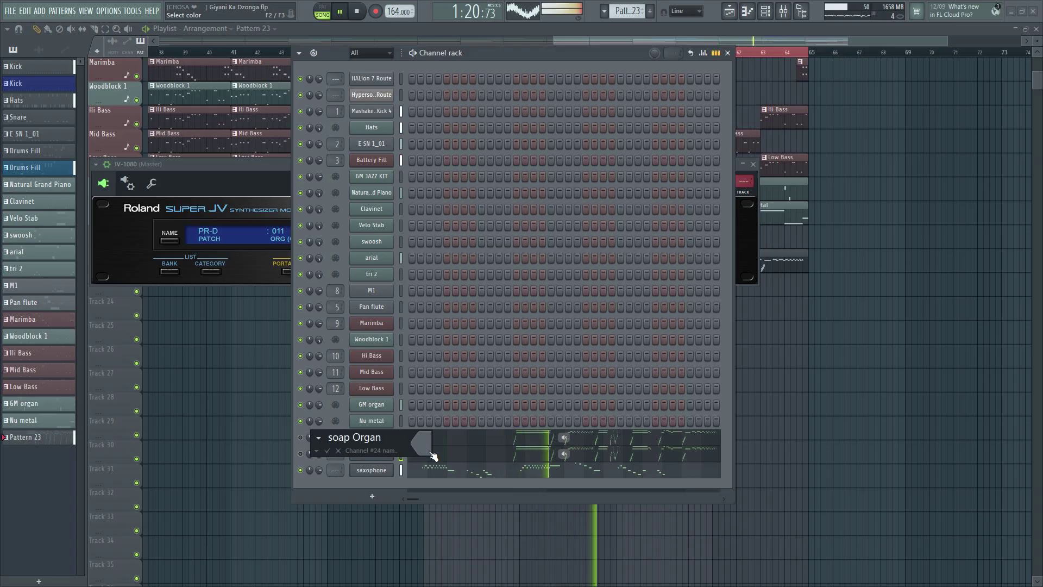
key(Return)
- Rename the DB-33 channel to "DB-33 Gospel"
right_click(391, 441)
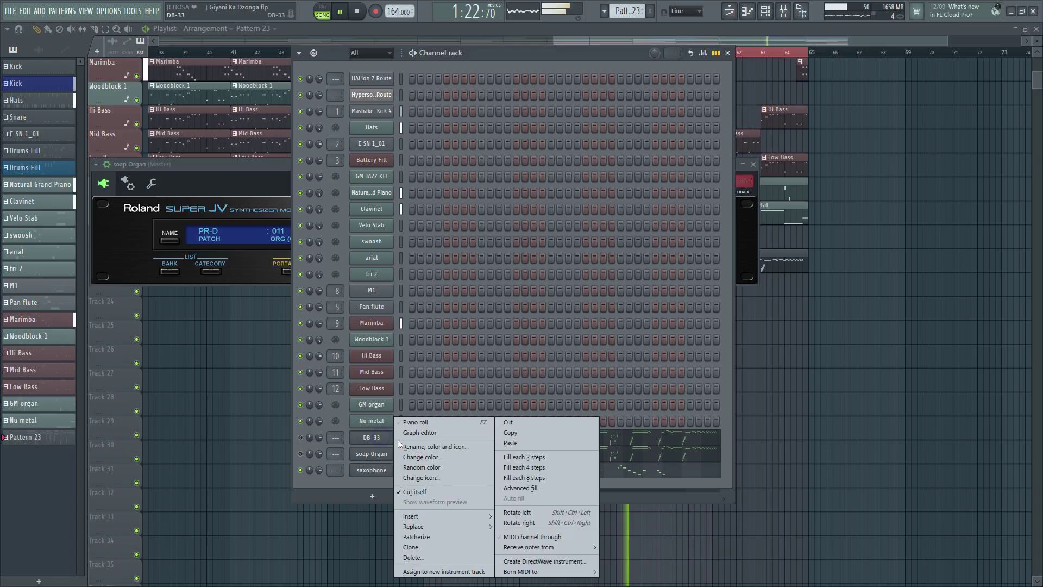
click(424, 447)
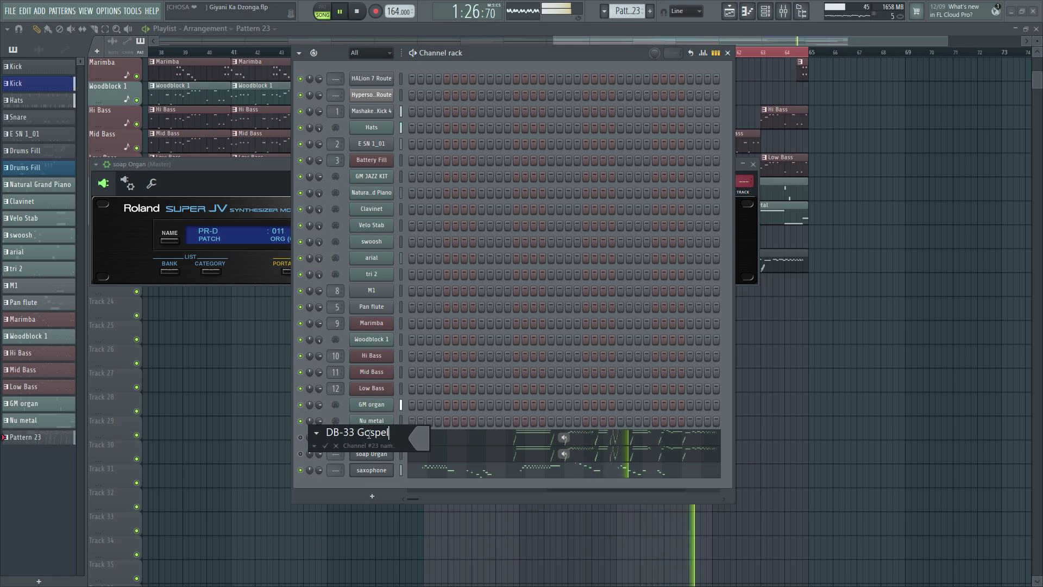
text(Gospel)
key(Escape)
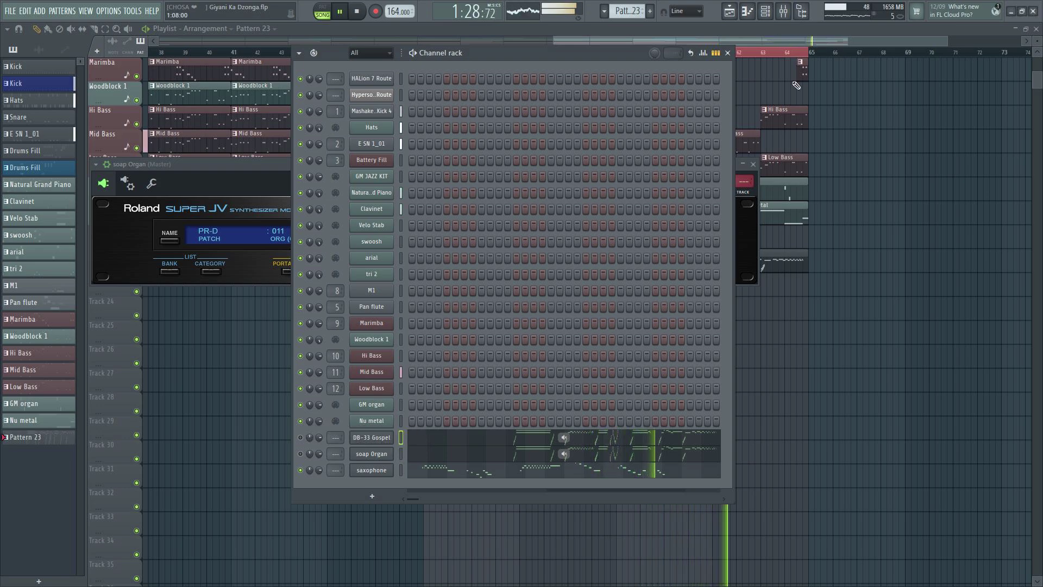
- Split Pattern 23 by channel so each instrument has its own pattern and playlist clip
key(F12)
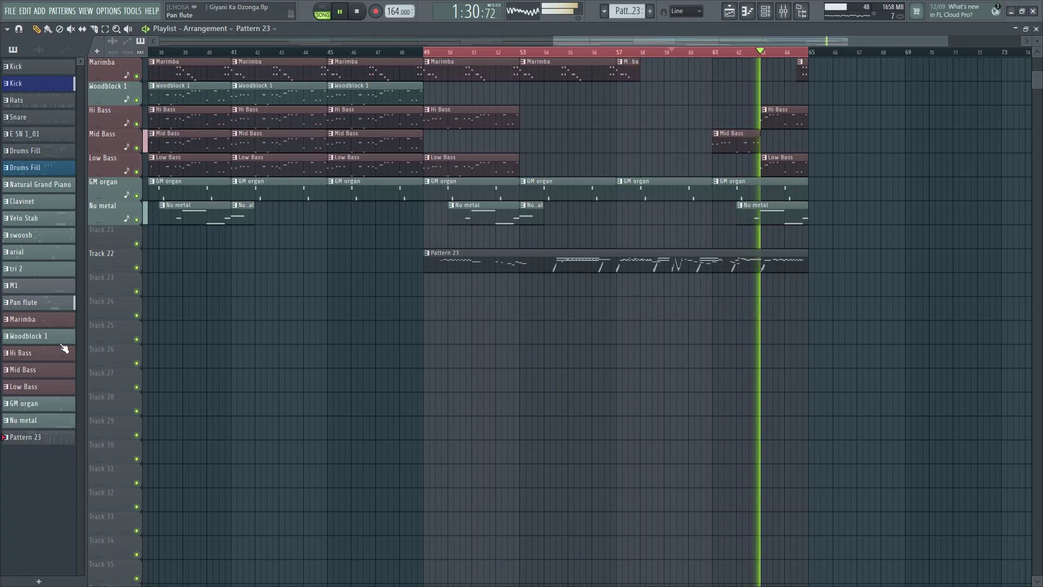
right_click(28, 439)
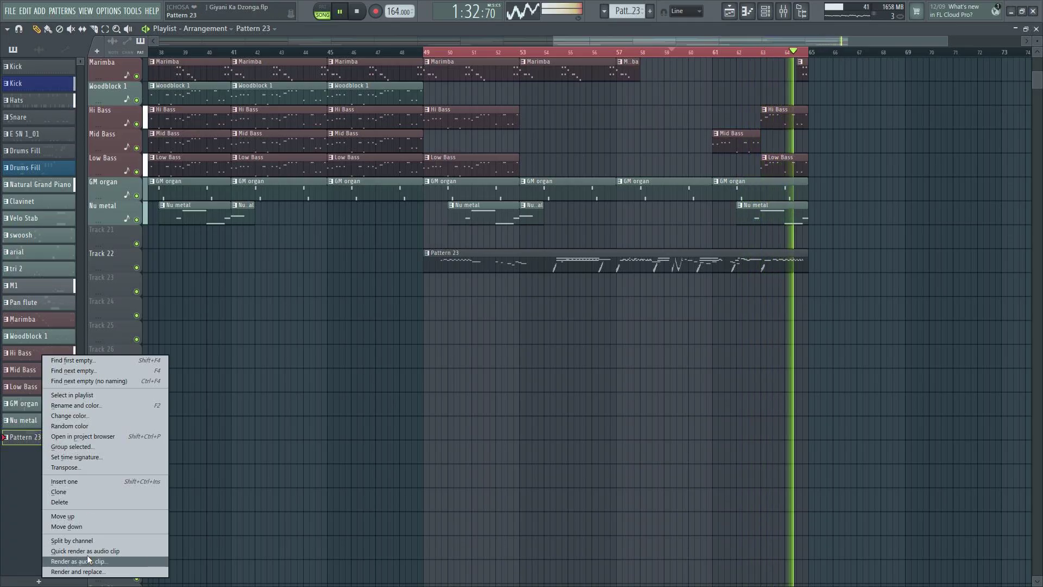
click(94, 541)
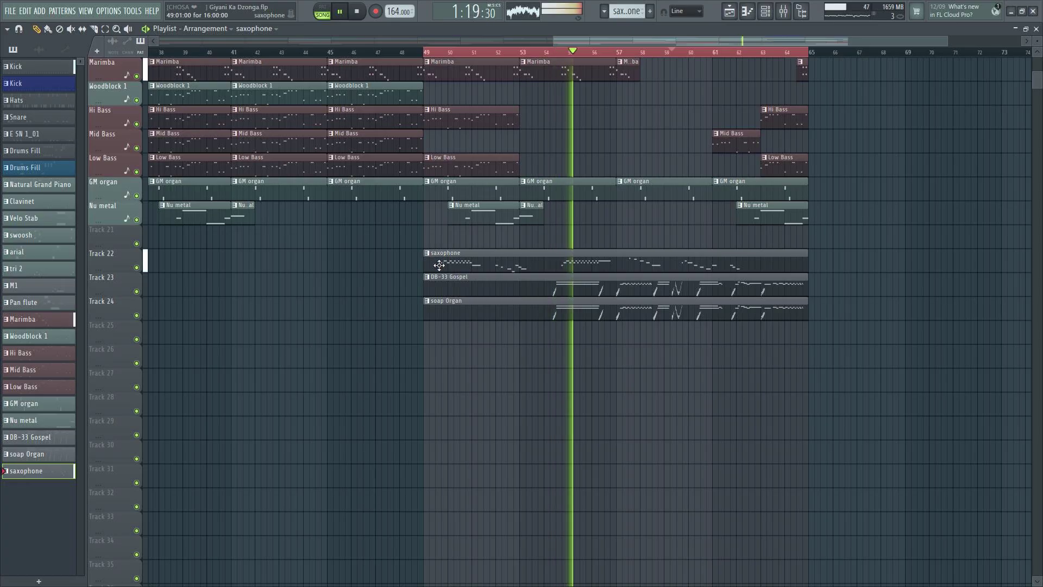
- Route the DB-33 Gospel, soap Organ and saxophone channels to mixer tracks 59, 60 and 61
click(764, 13)
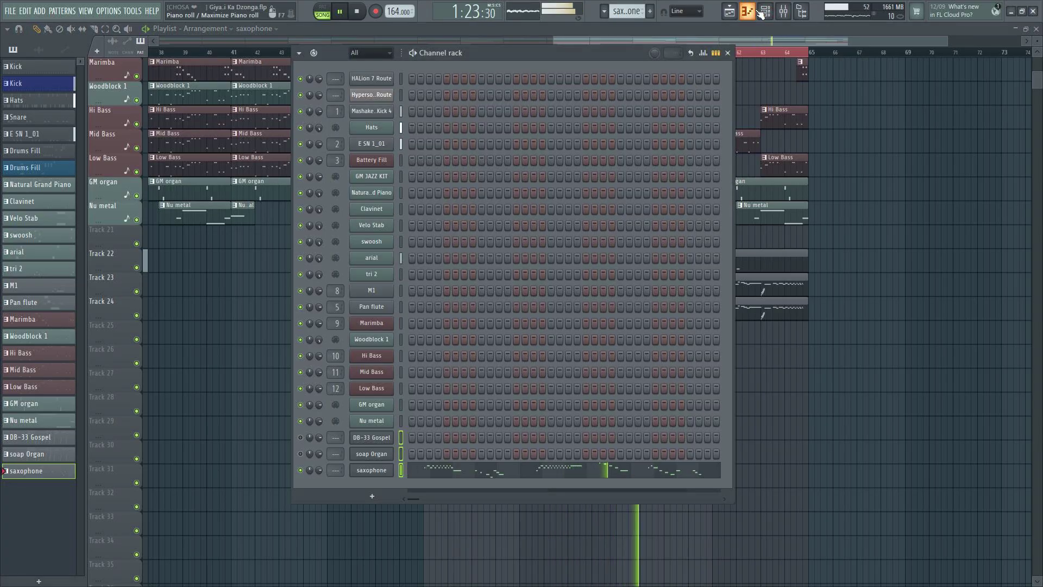
click(784, 12)
scroll(563, 202, right, 10)
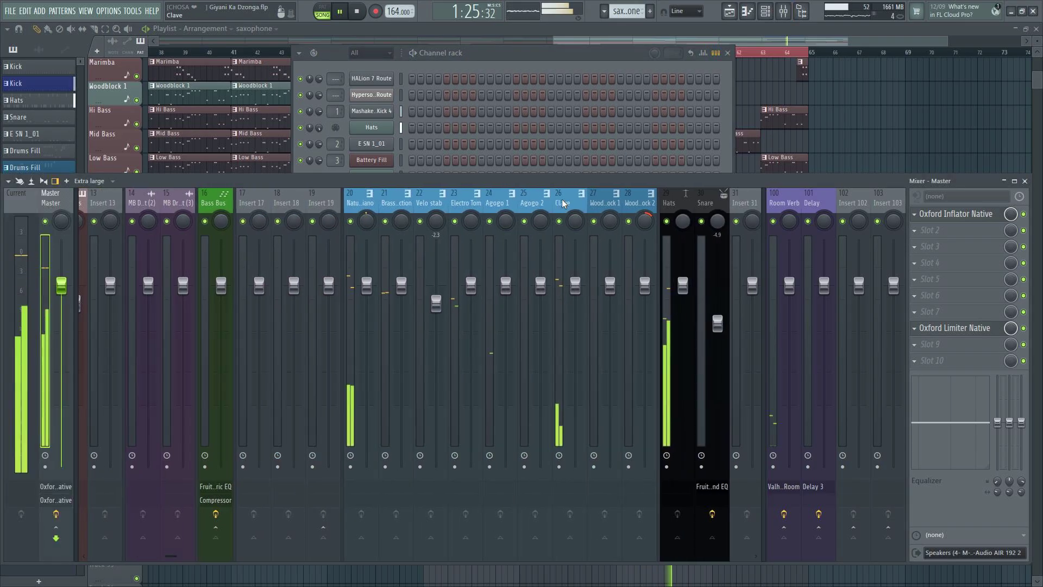
scroll(563, 202, right, 3)
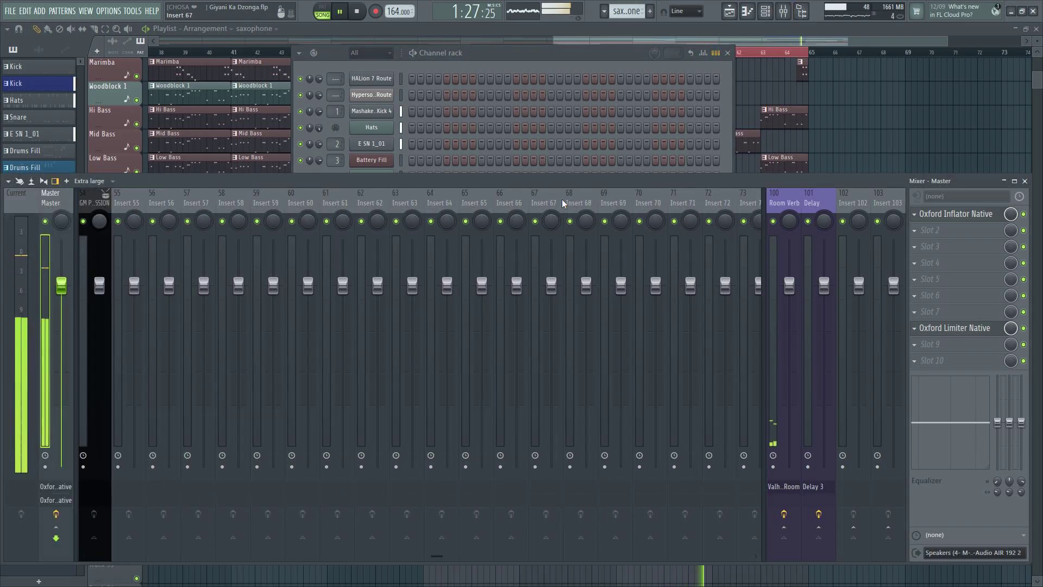
click(370, 202)
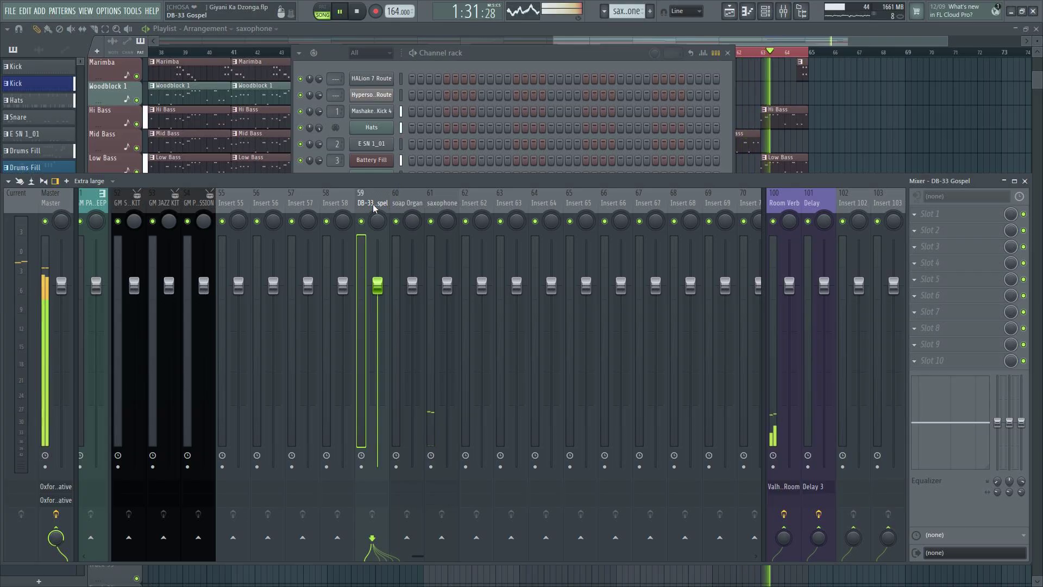
- Colour mixer tracks 59 to 61 dark blue and offset the panning of the DB-33 Gospel and soap Organ tracks
right_click(444, 205)
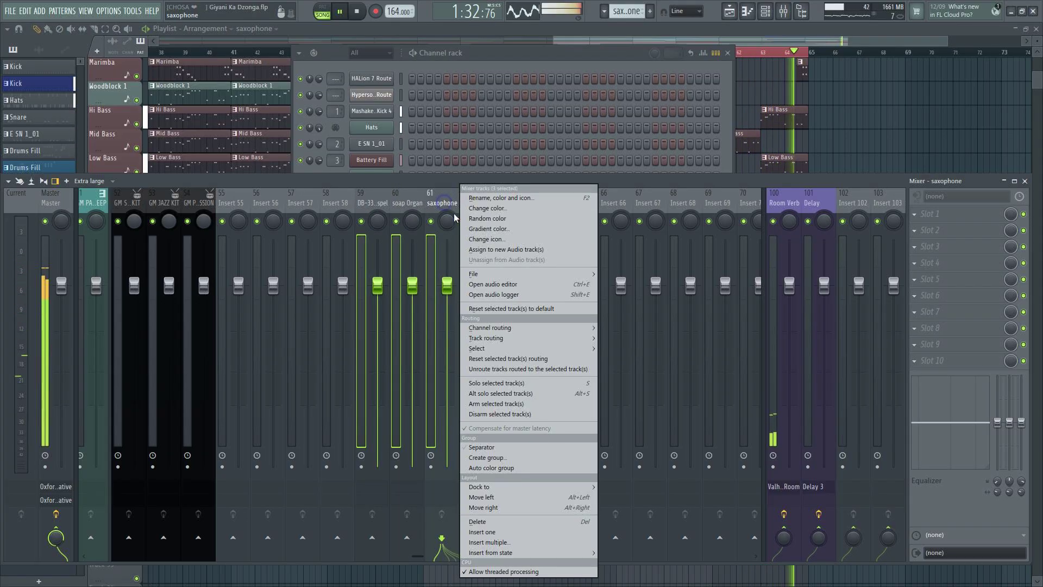
click(503, 209)
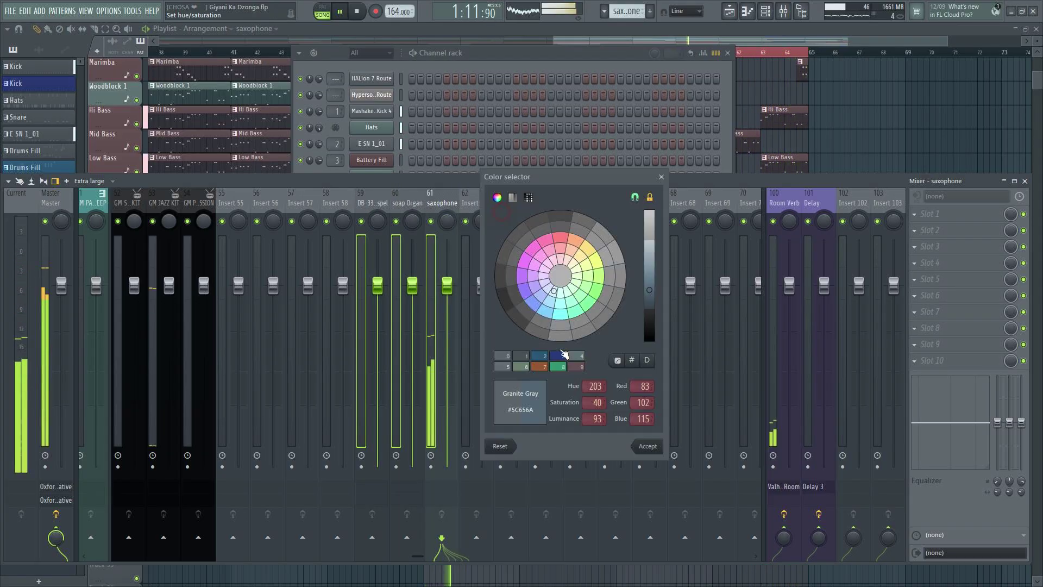
click(561, 356)
click(648, 446)
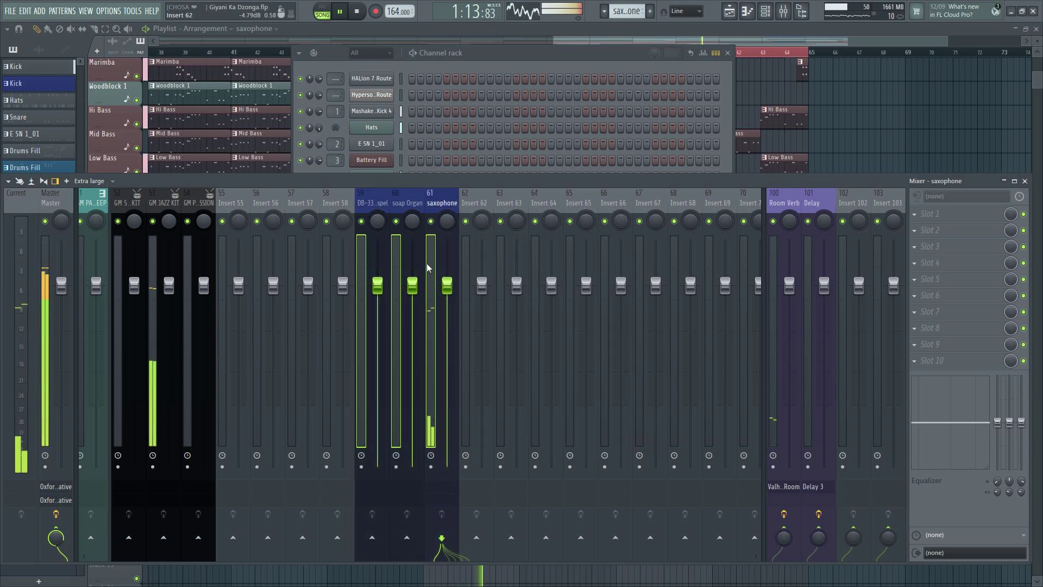
click(402, 204)
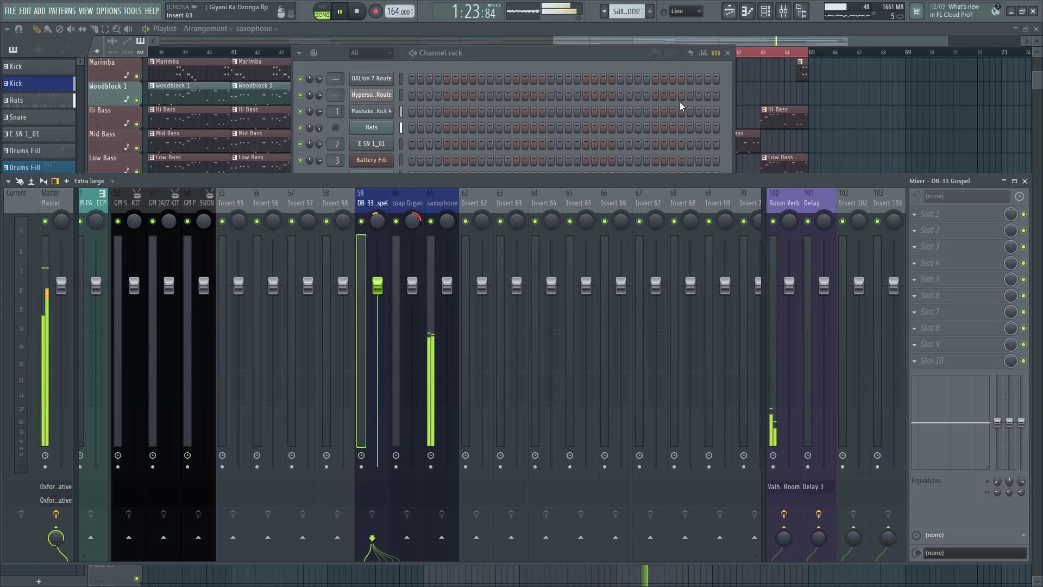
- Clear the looped time selection over bars 49 to 65 in the playlist
key(F5)
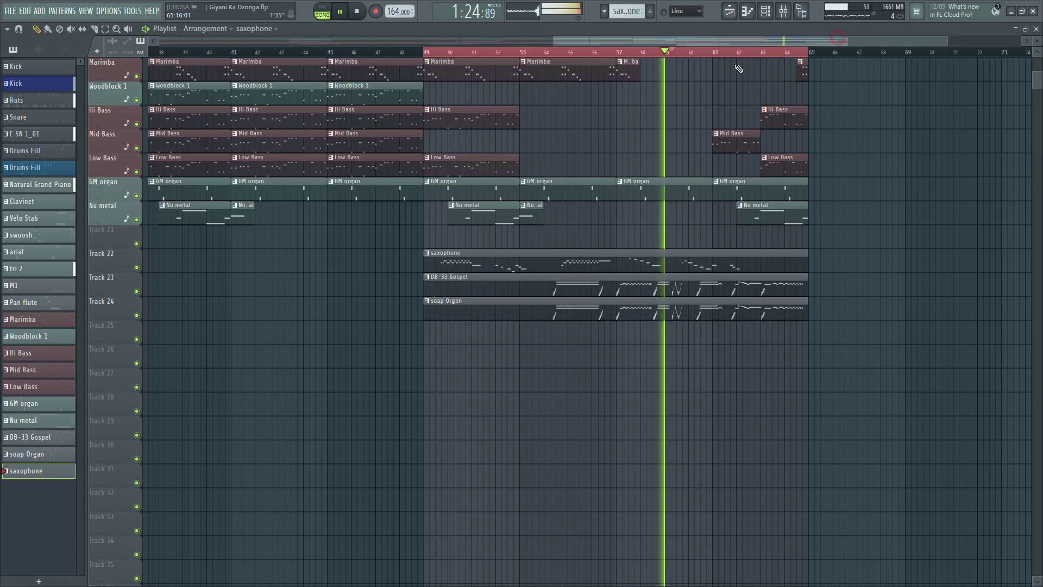
click(399, 52)
key(F6)
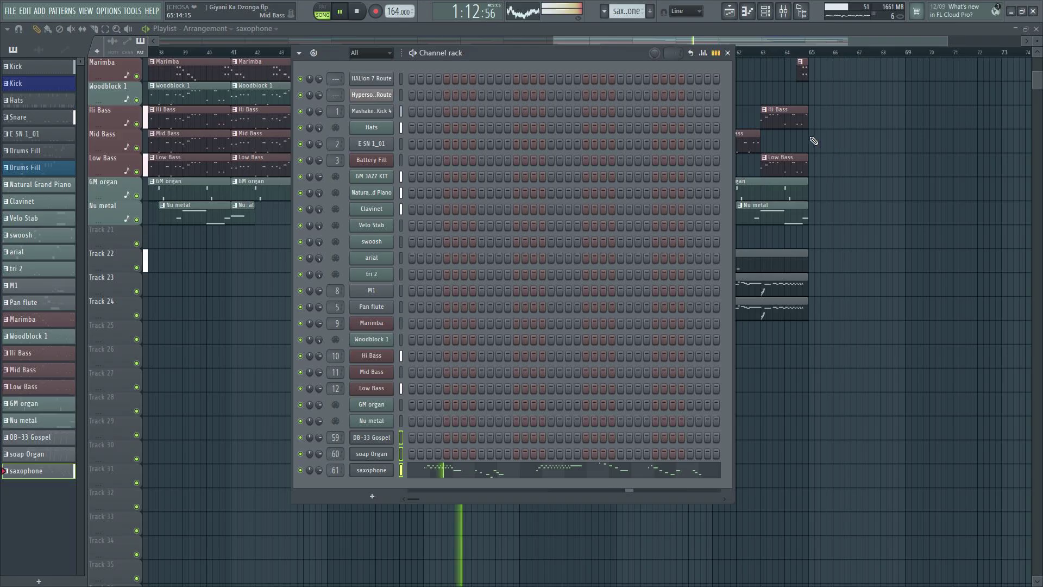
click(783, 11)
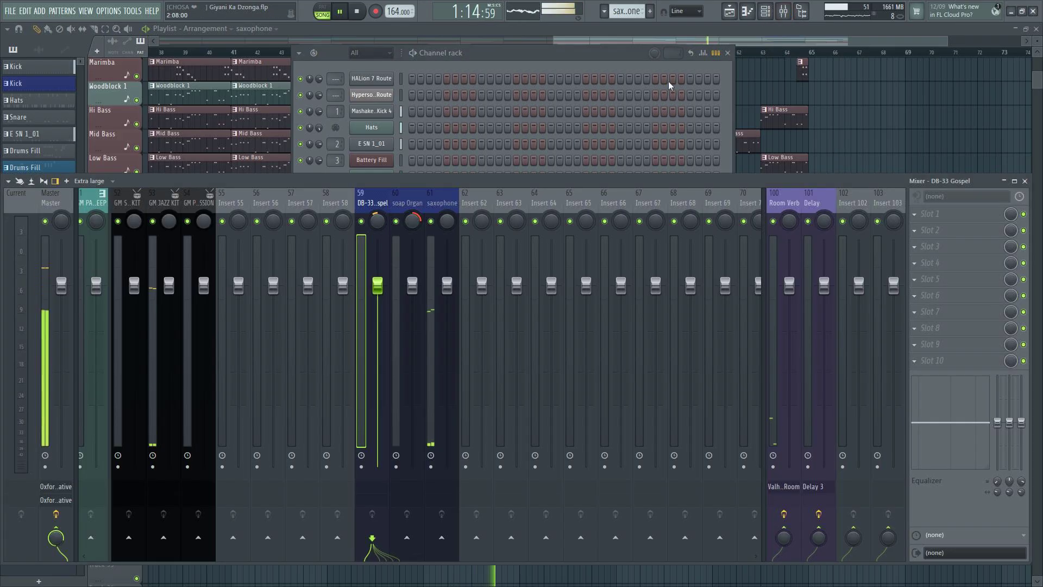
key(F5)
- Delete the Nu metal clips from bar 50 onward and restart playback
key(space)
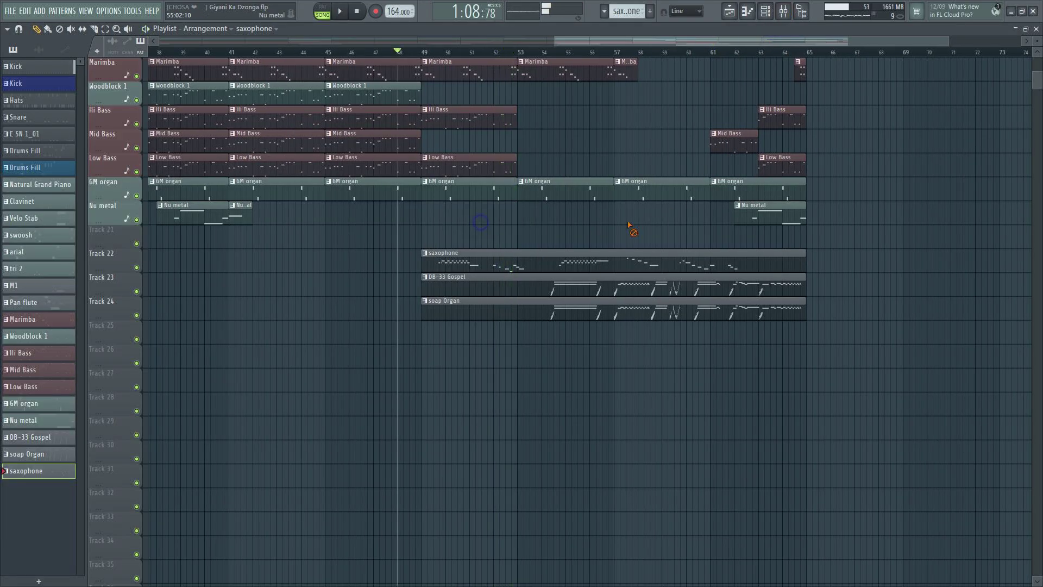
key(space)
scroll(569, 53, down, 4)
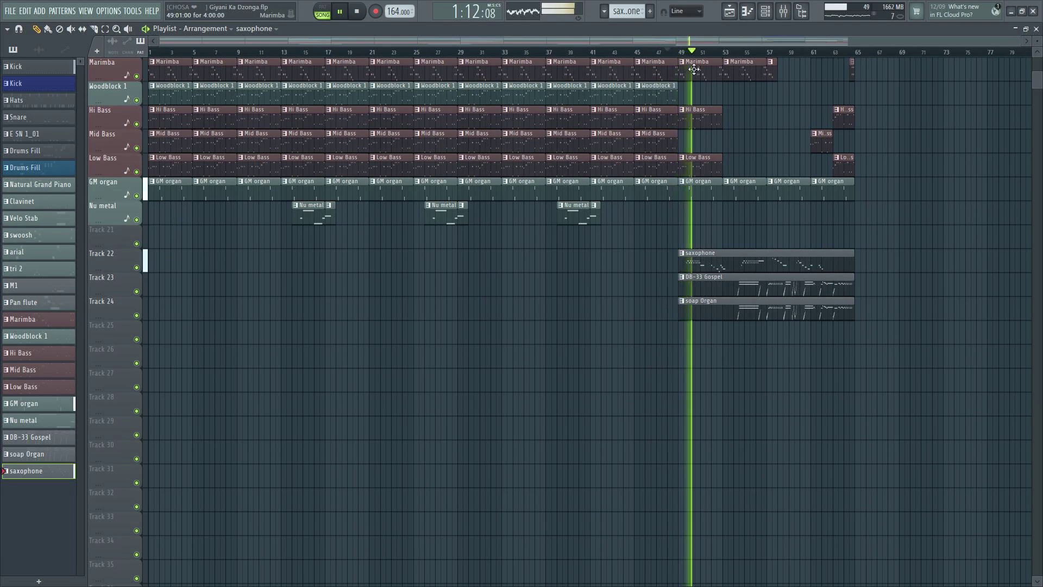
- Auto-name playlist tracks 22 to 24 after their saxophone, DB-33 Gospel and soap Organ clips
drag(707, 44, 864, 44)
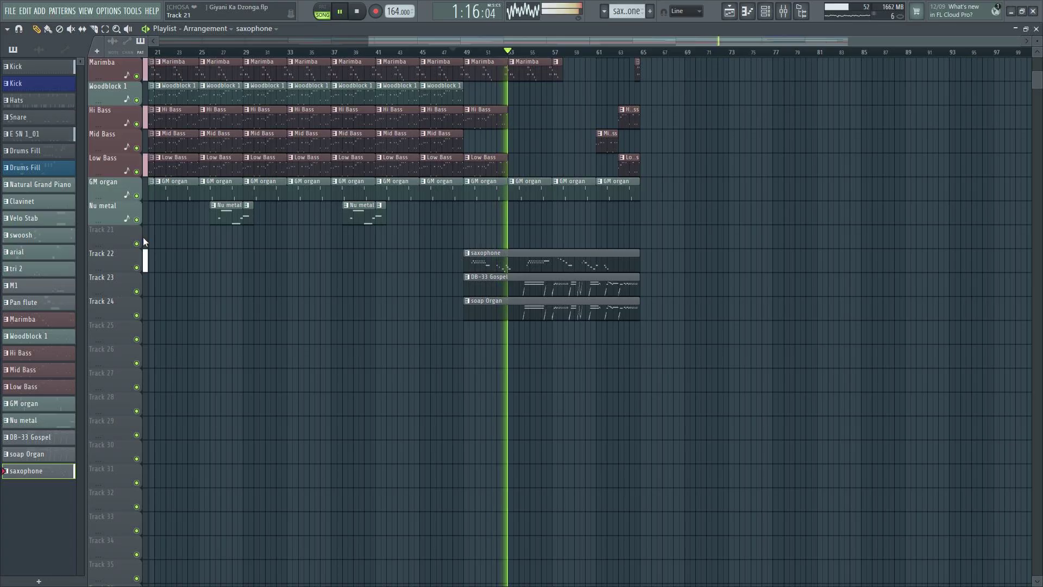
right_click(101, 226)
click(129, 276)
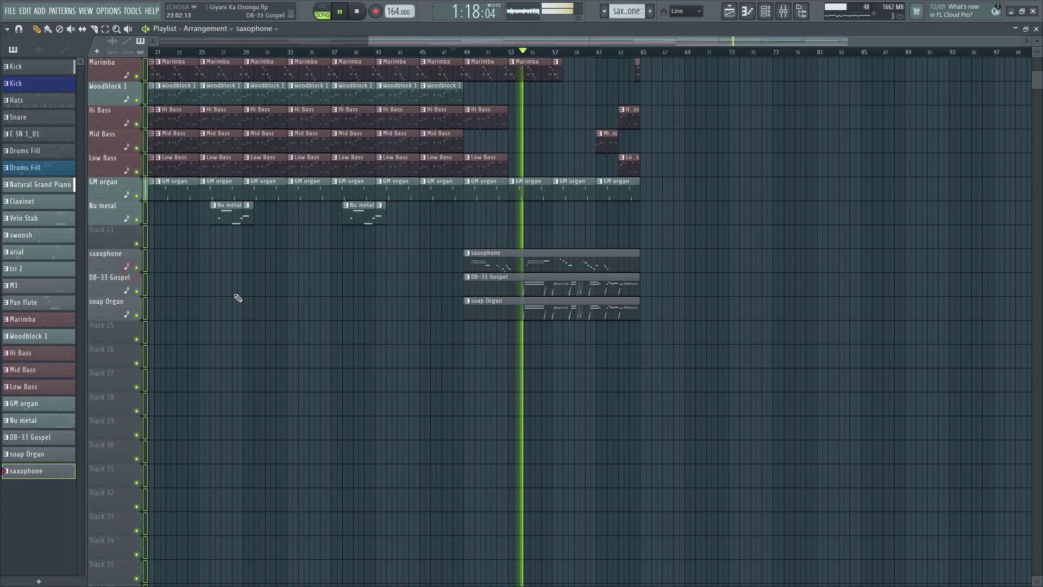
- Delete the empty Track 21 from the playlist and save the project
right_click(114, 235)
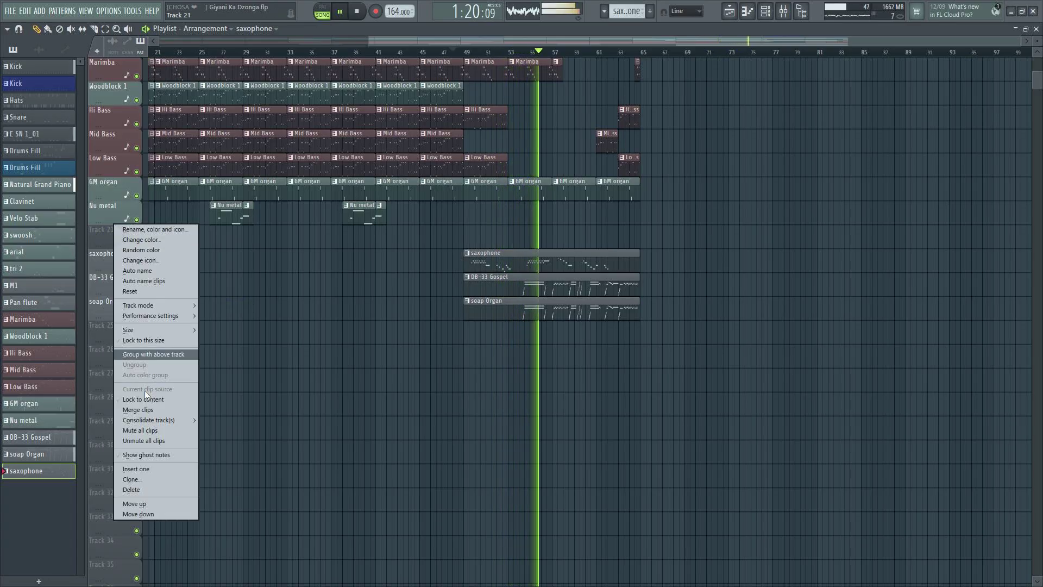
click(139, 492)
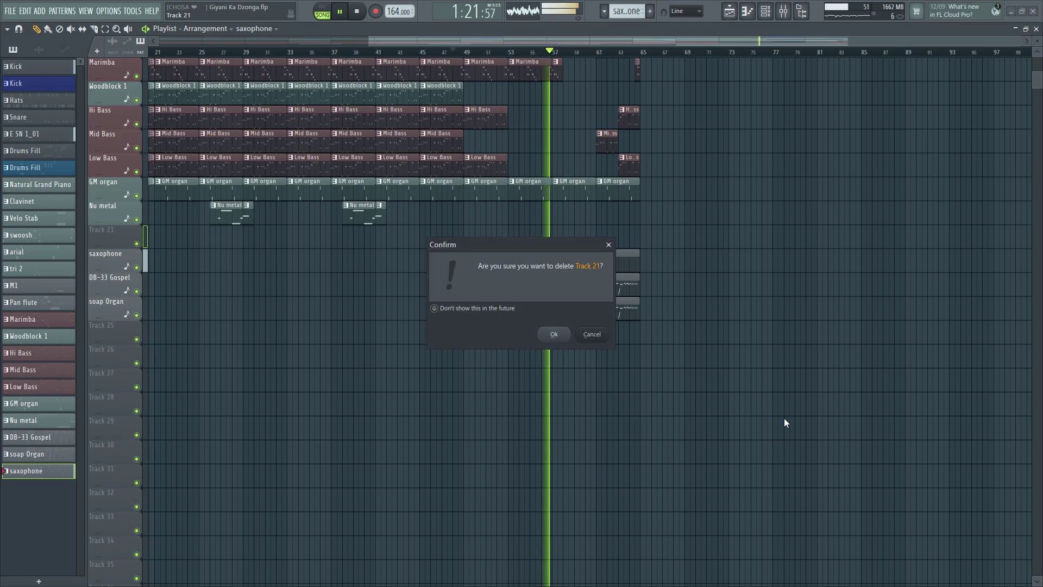
click(569, 332)
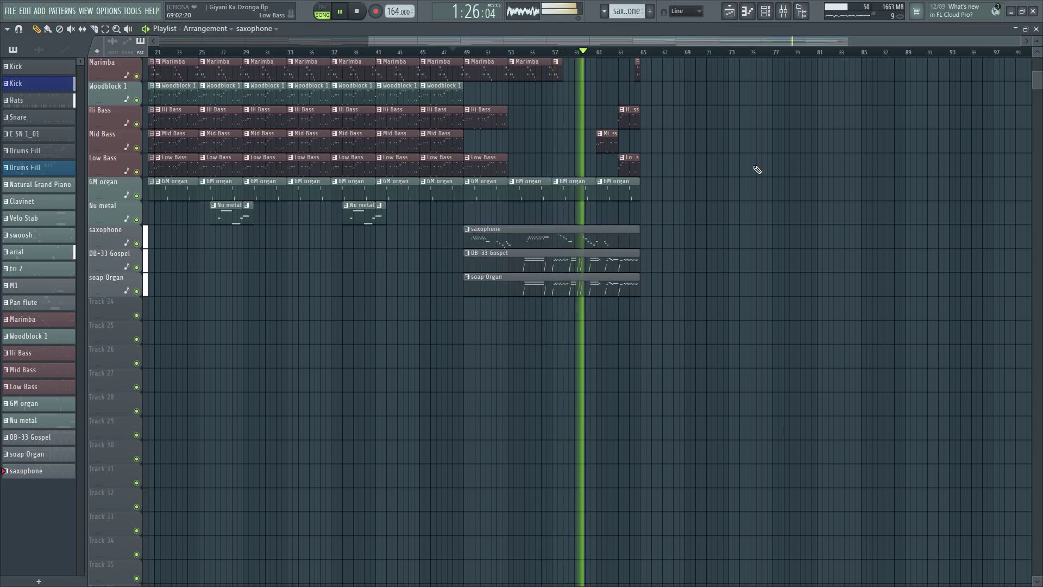
scroll(758, 169, up, 4)
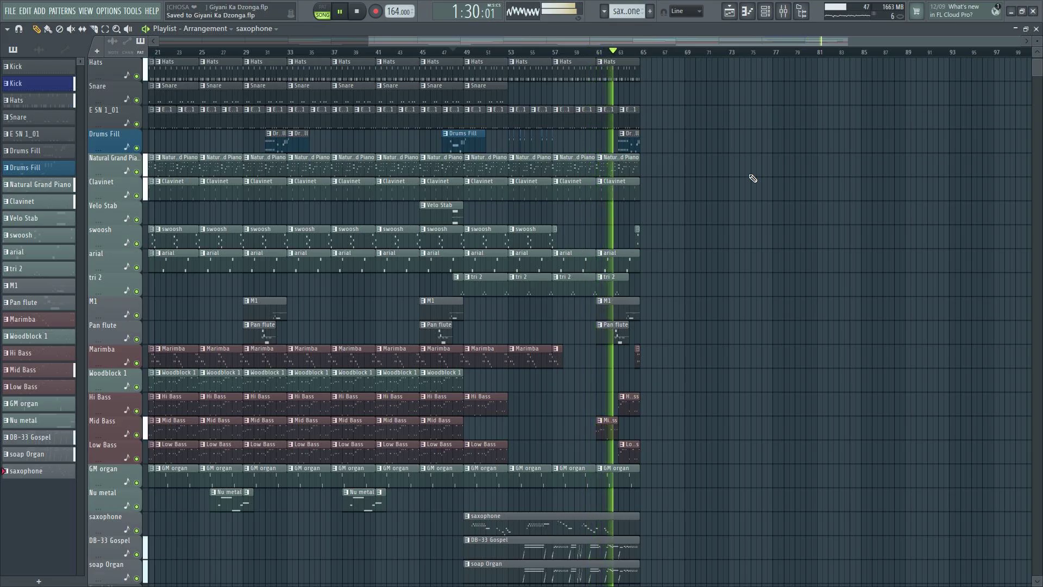
- Play from bar 50, trim the Natural Grand Piano clip at bar 41 to its opening beat and delete those at bars 45, 49 and 53
click(480, 53)
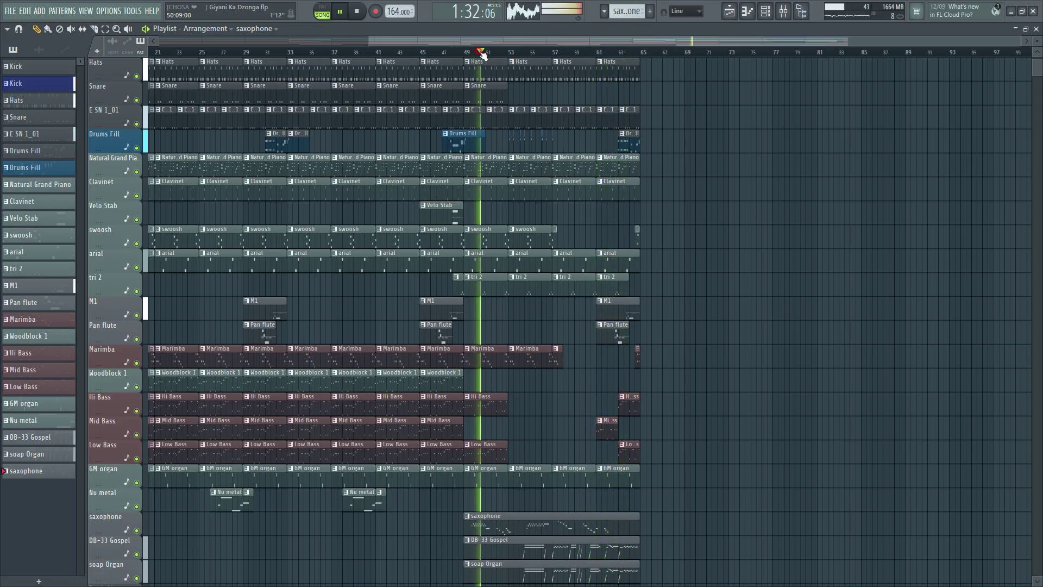
scroll(552, 55, up, 4)
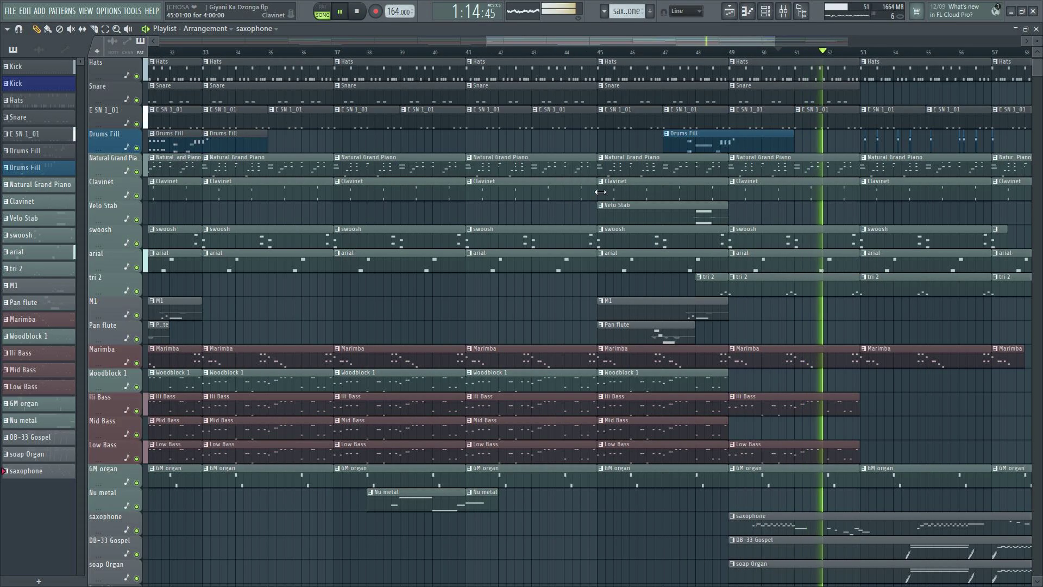
right_click(594, 157)
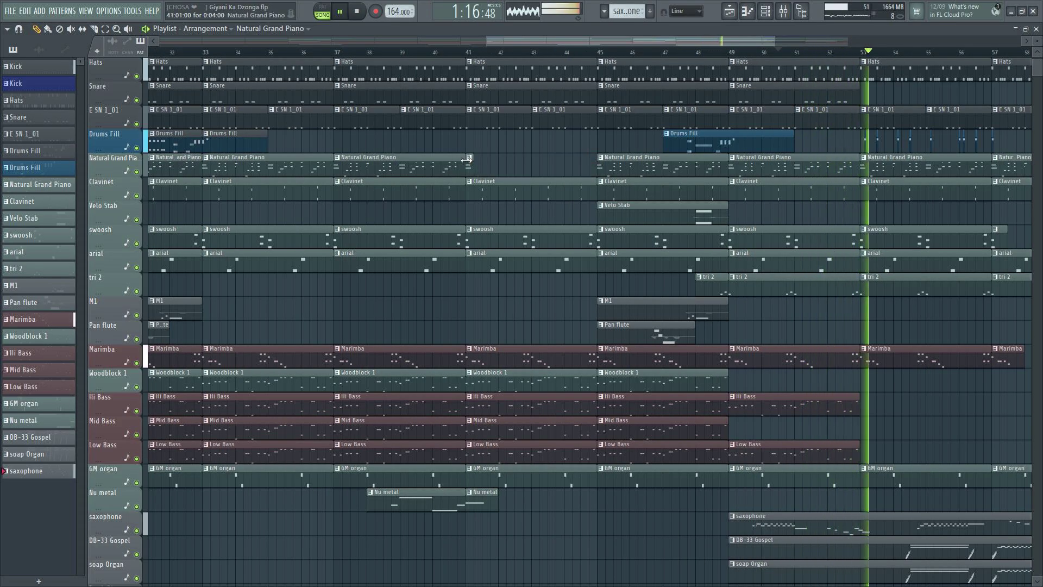
scroll(508, 57, down, 3)
right_click(601, 170)
right_click(659, 167)
right_click(730, 167)
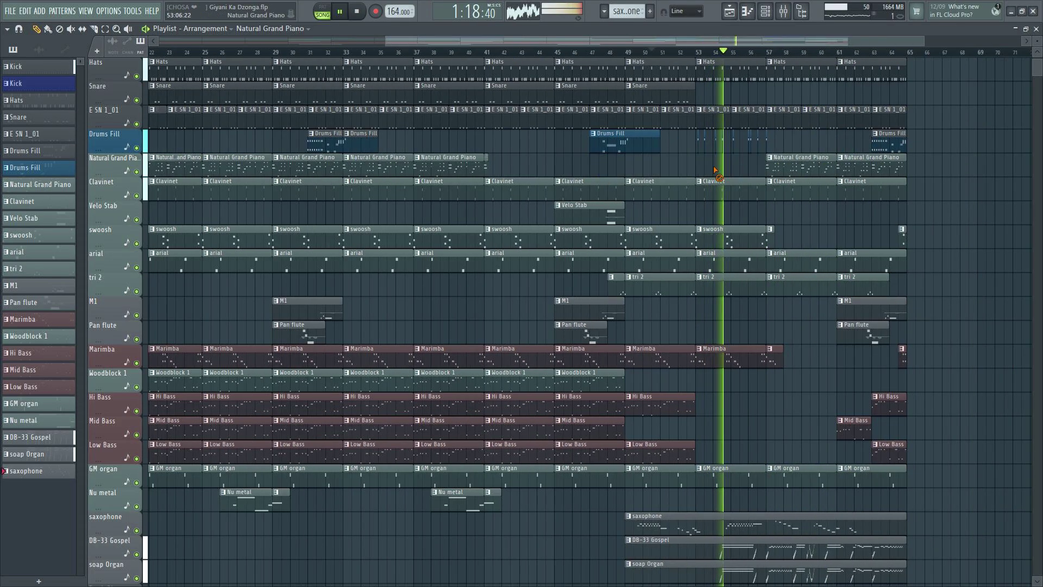
- Delete the Natural Grand Piano clips at bars 57 and 61
right_click(801, 168)
right_click(869, 167)
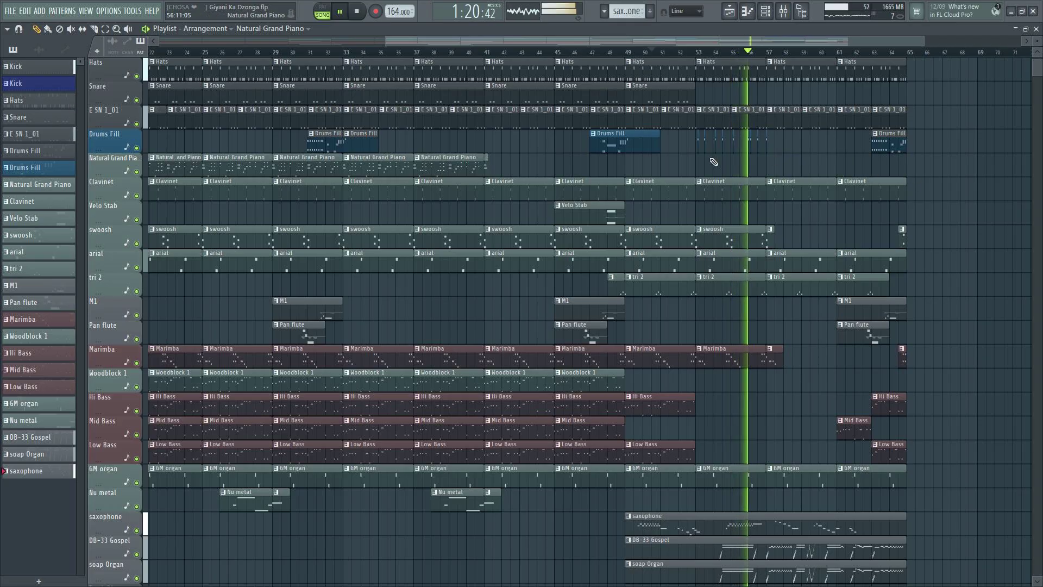
- Move the one-beat Natural Grand Piano clip from bar 41 to bar 49 and fill bars 41 and 45 with full clips
scroll(673, 53, down, 3)
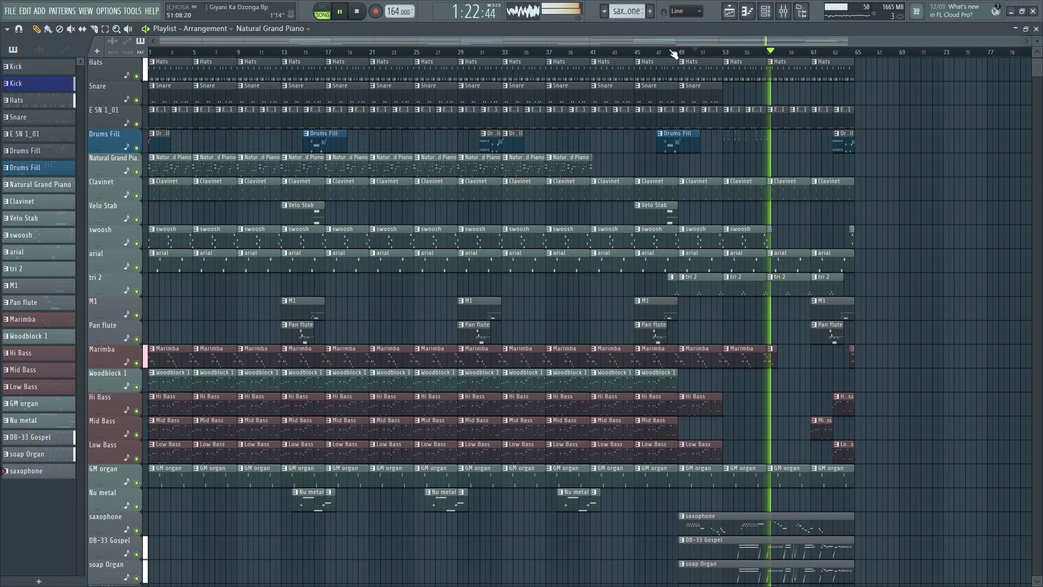
scroll(1028, 202, down, 3)
scroll(1028, 203, up, 4)
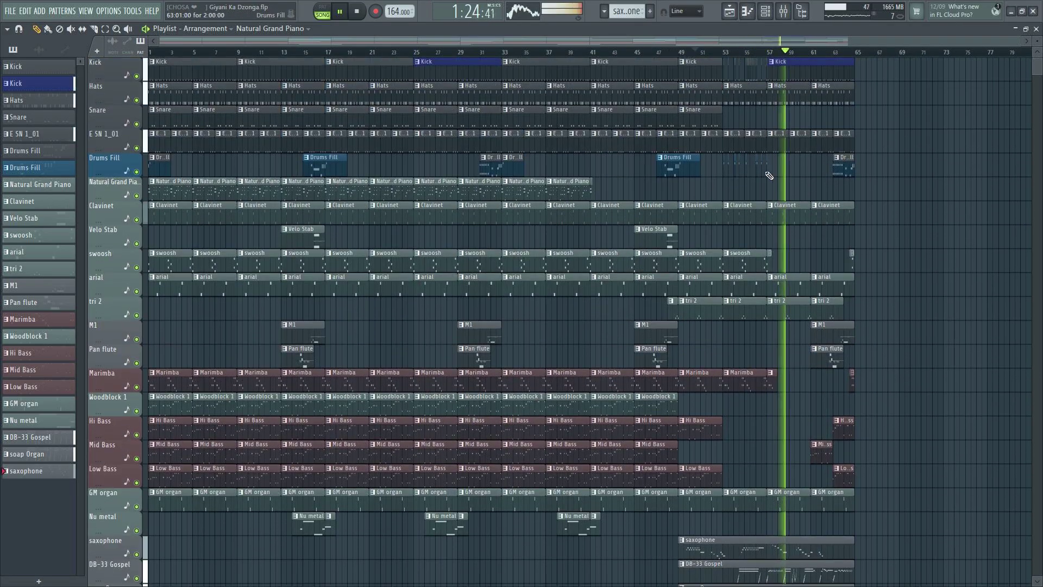
click(591, 195)
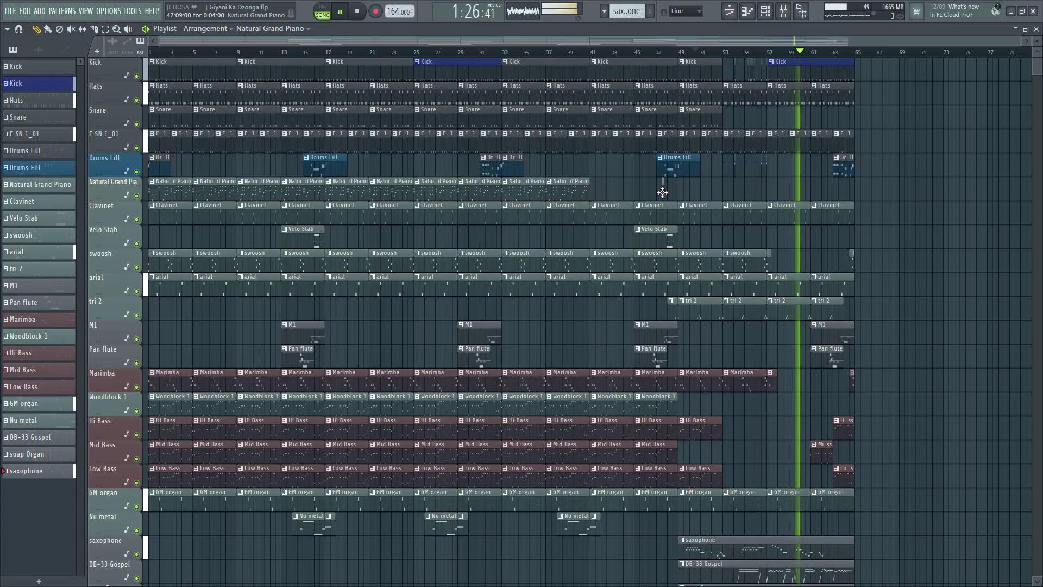
click(596, 197)
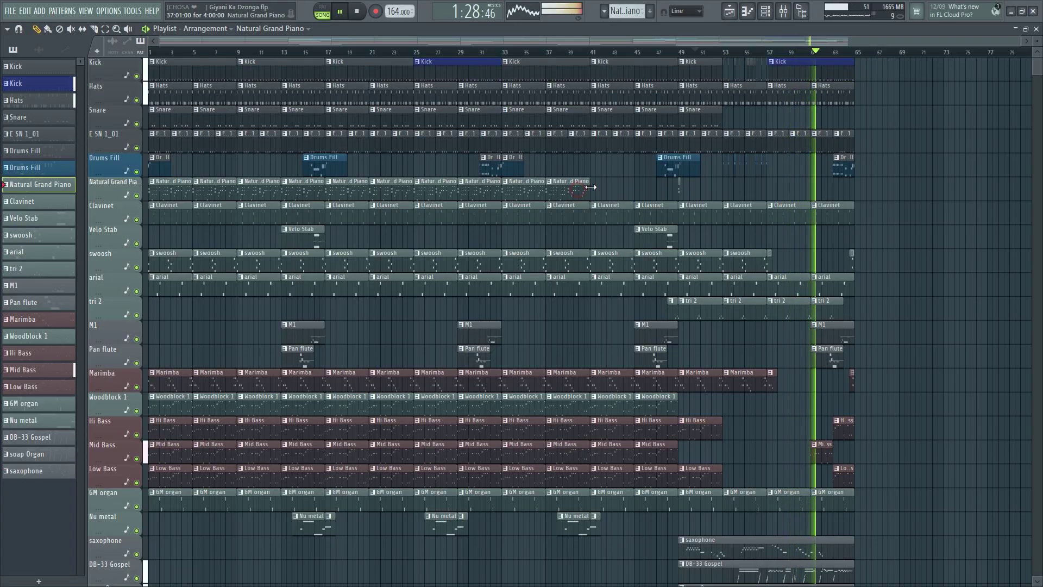
click(640, 193)
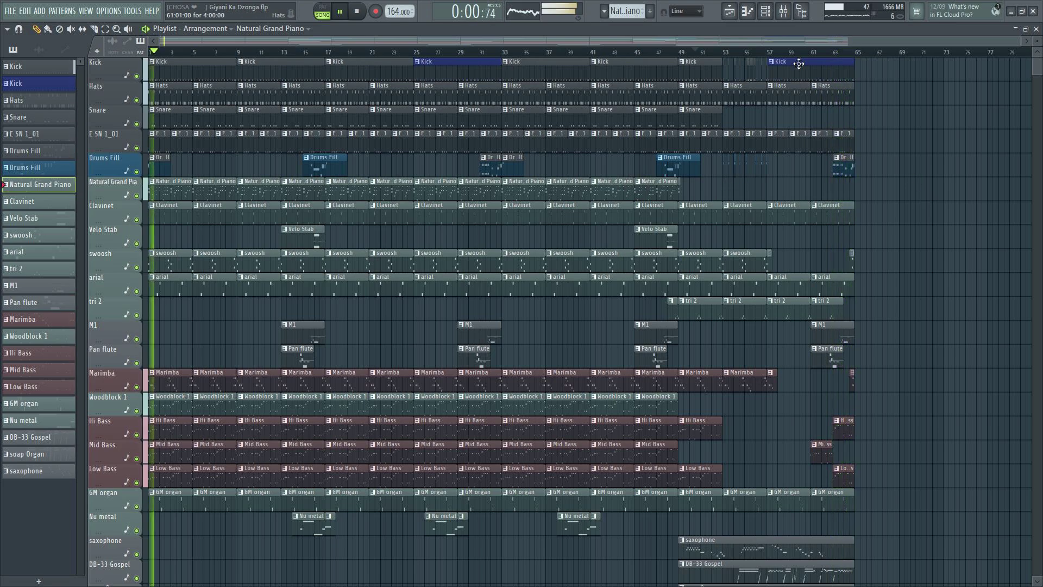
- Select all clips of the 64-bar arrangement and duplicate them twice, extending the song to bar 193
scroll(894, 224, down, 5)
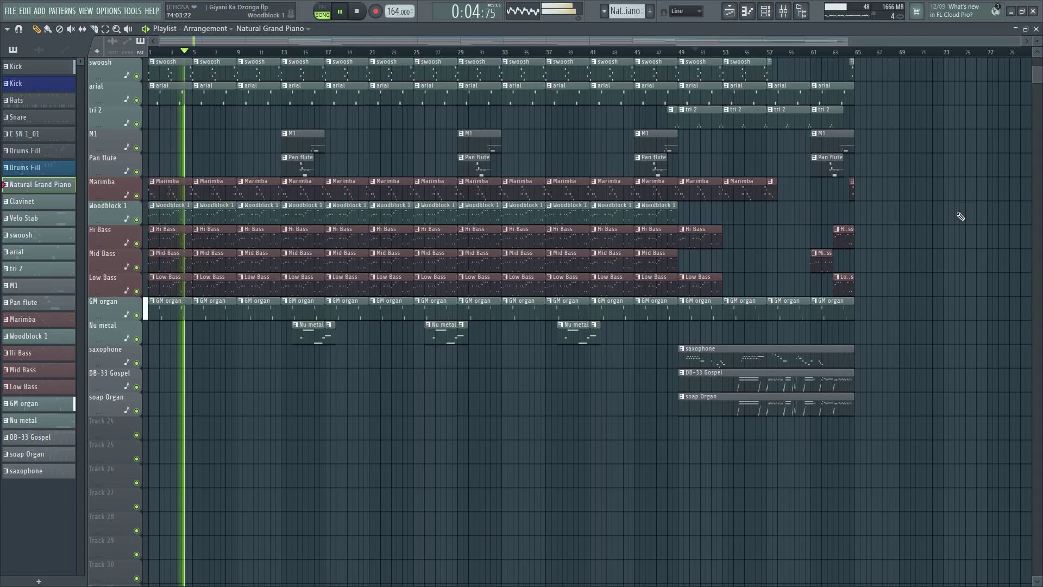
scroll(959, 216, up, 5)
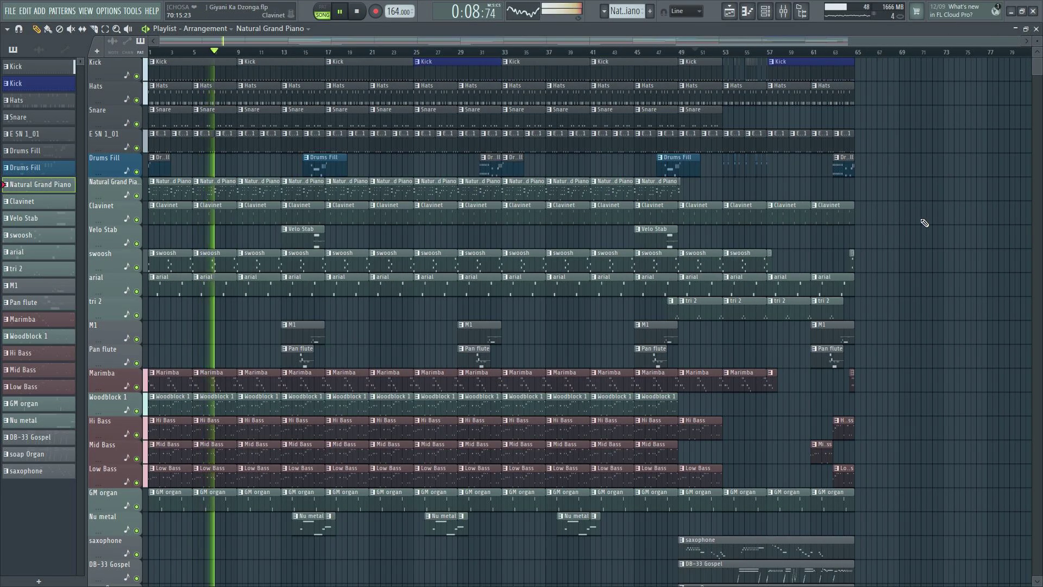
key(ctrl+a)
key(ctrl+b)
key(ctrl+b)
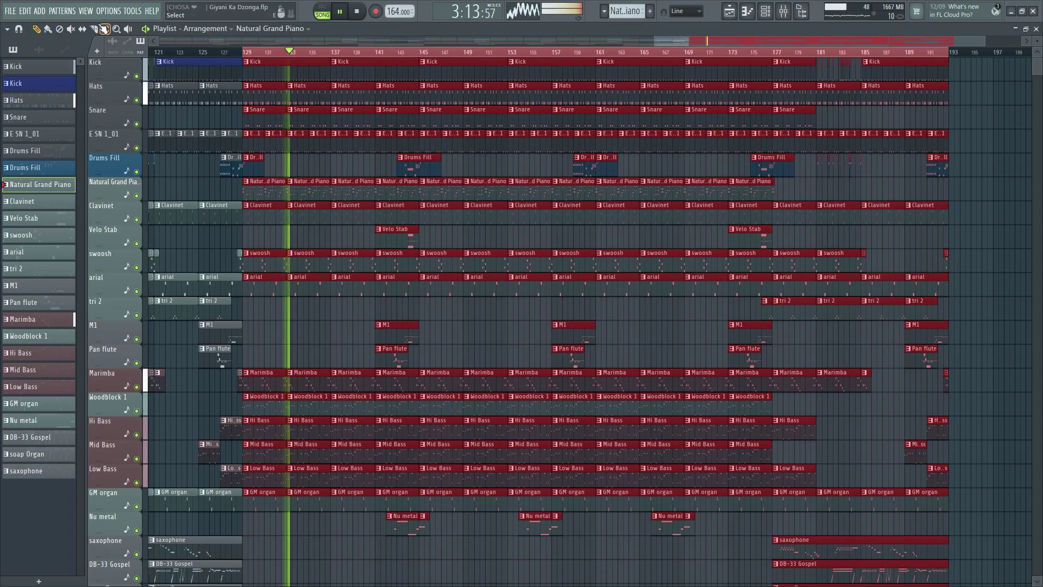
- Select all clips from bar 145 to bar 193 and delete them
key(e)
drag(424, 79, 945, 106)
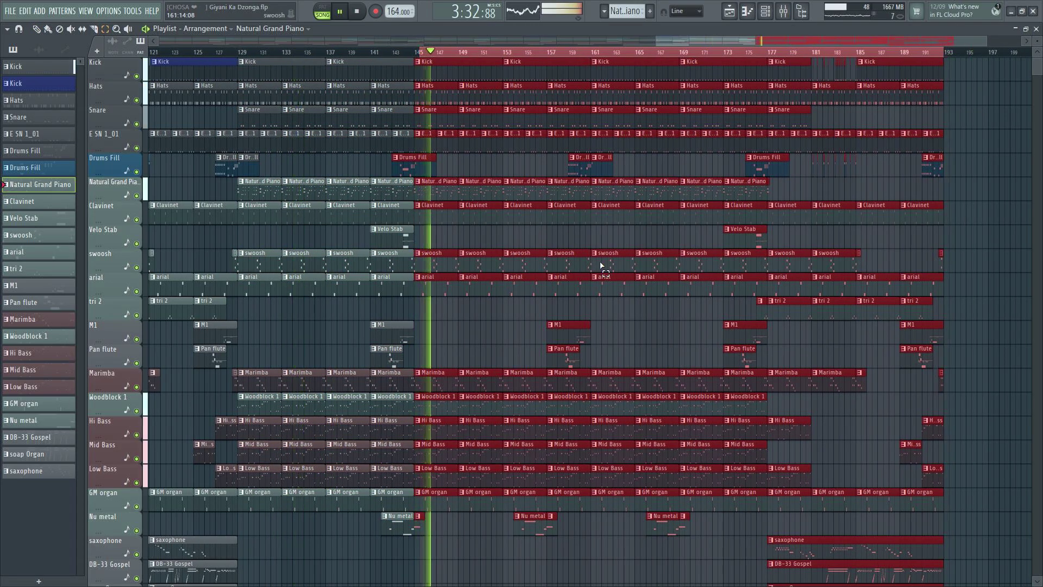
key(Delete)
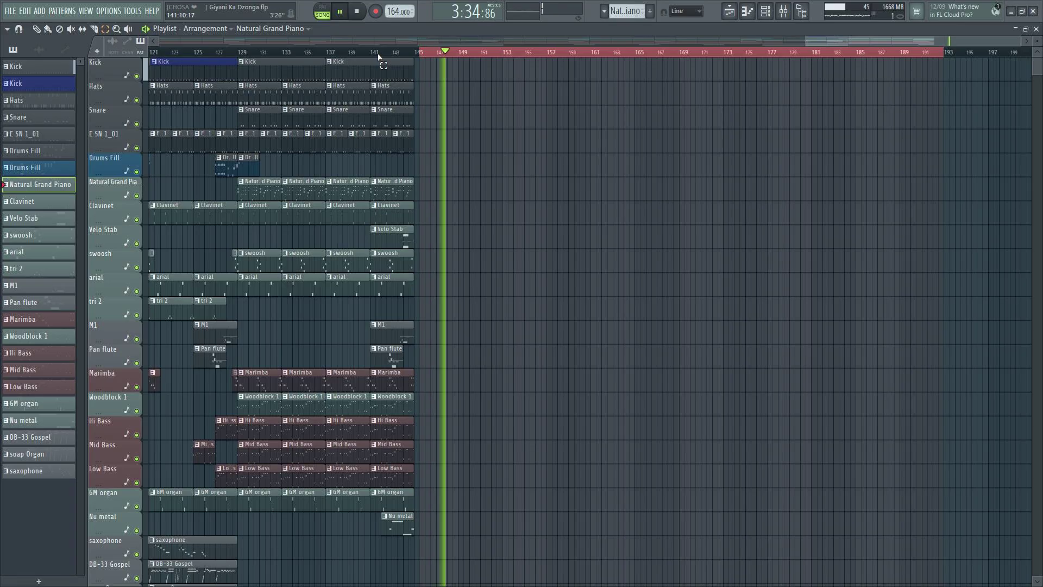
- Play the extended arrangement from the start, look over its tracks and save the project
scroll(379, 56, down, 2)
scroll(494, 376, down, 4)
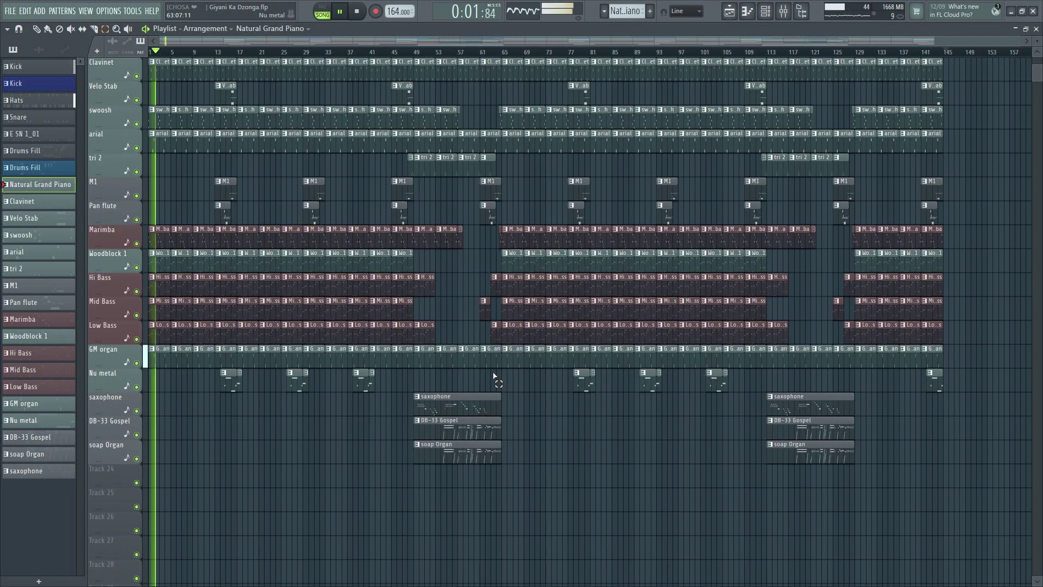
scroll(494, 376, up, 4)
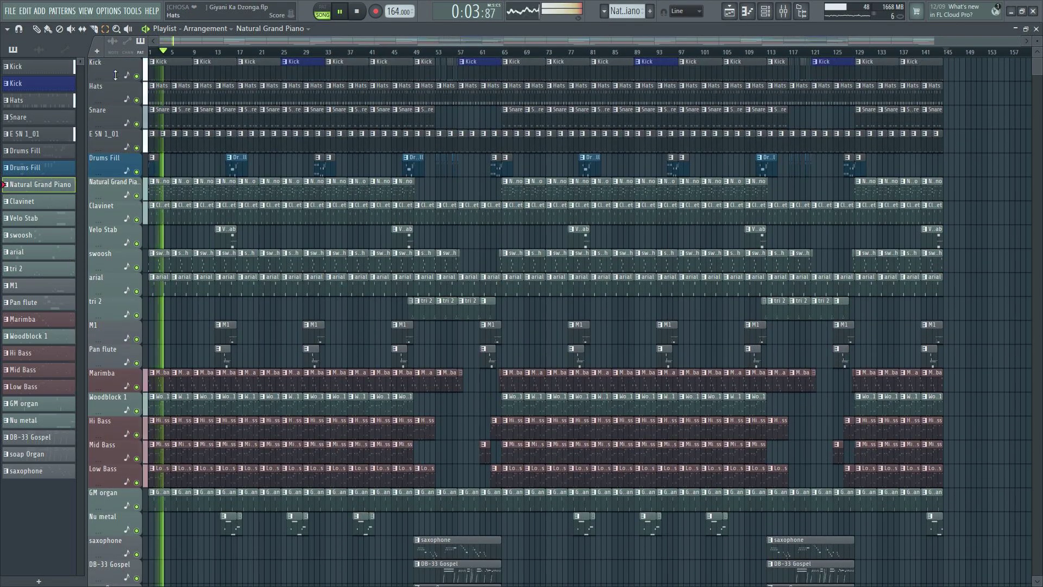
scroll(165, 55, up, 3)
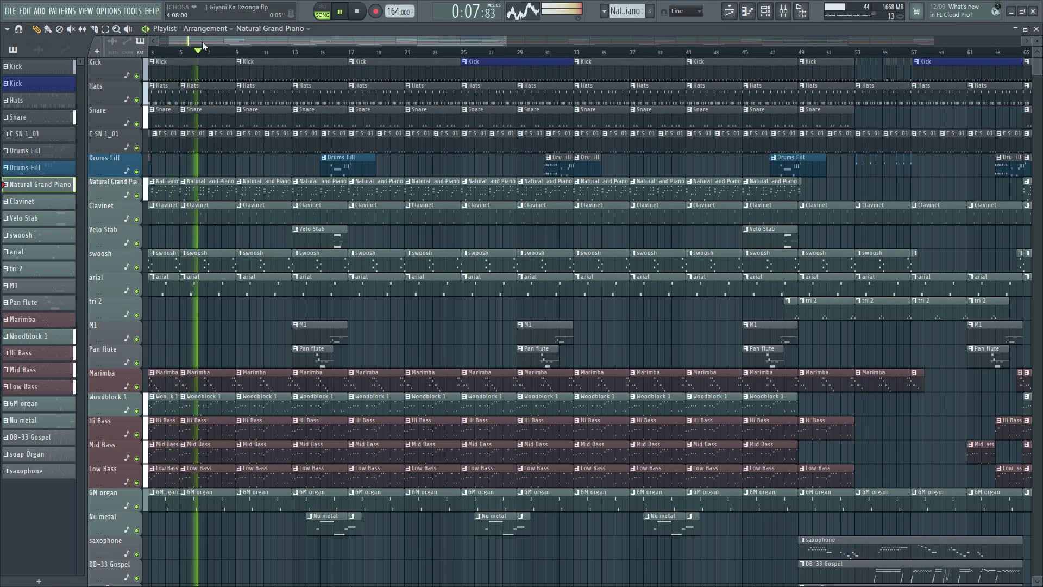
scroll(201, 53, down, 2)
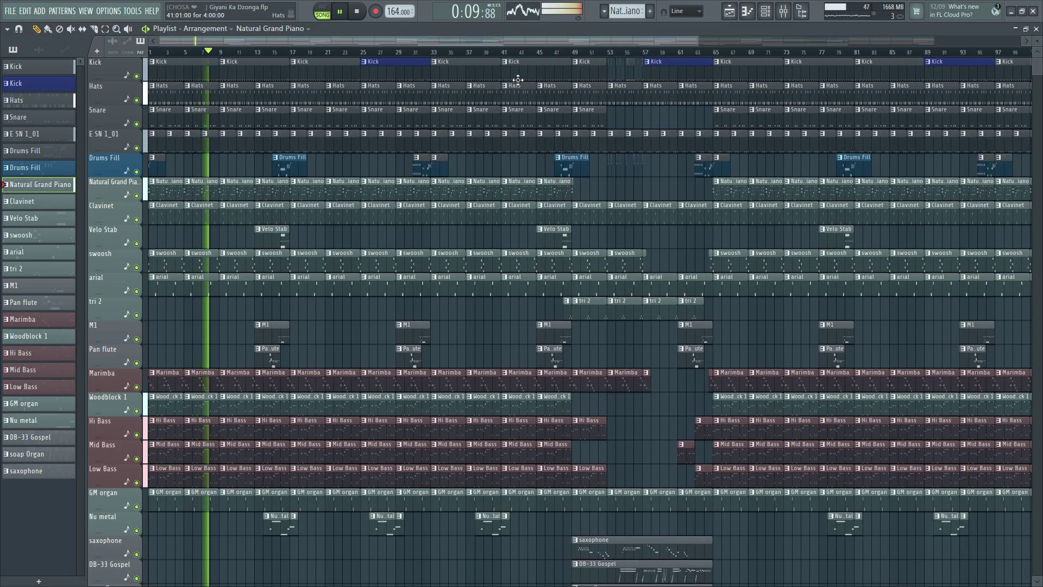
scroll(515, 61, down, 1)
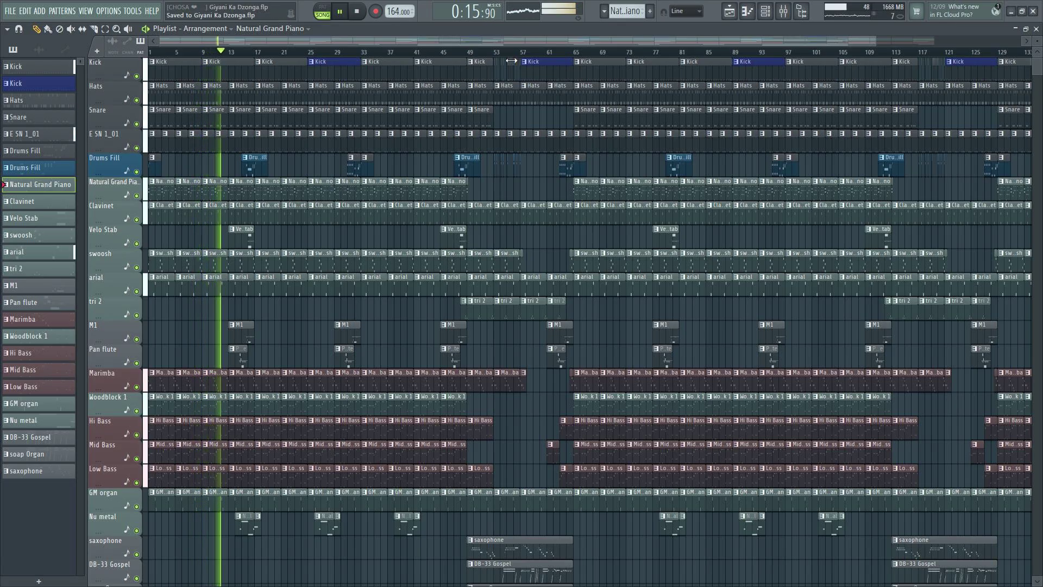
- Delete the Hi Bass, Mid Bass, Low Bass and Woodblock 1 clips at bar 1
scroll(169, 62, up, 3)
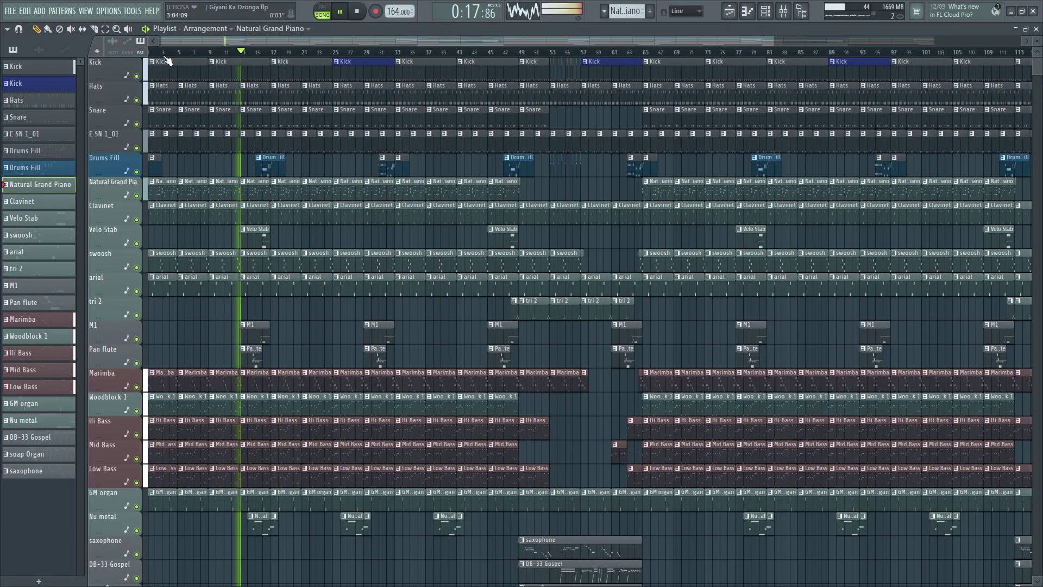
scroll(208, 41, down, 1)
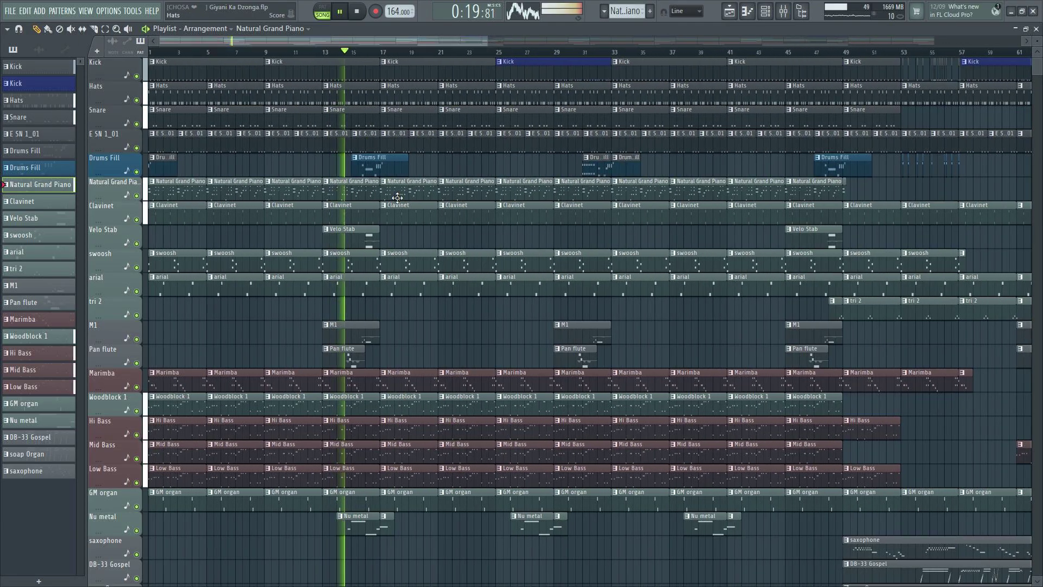
scroll(412, 215, down, 2)
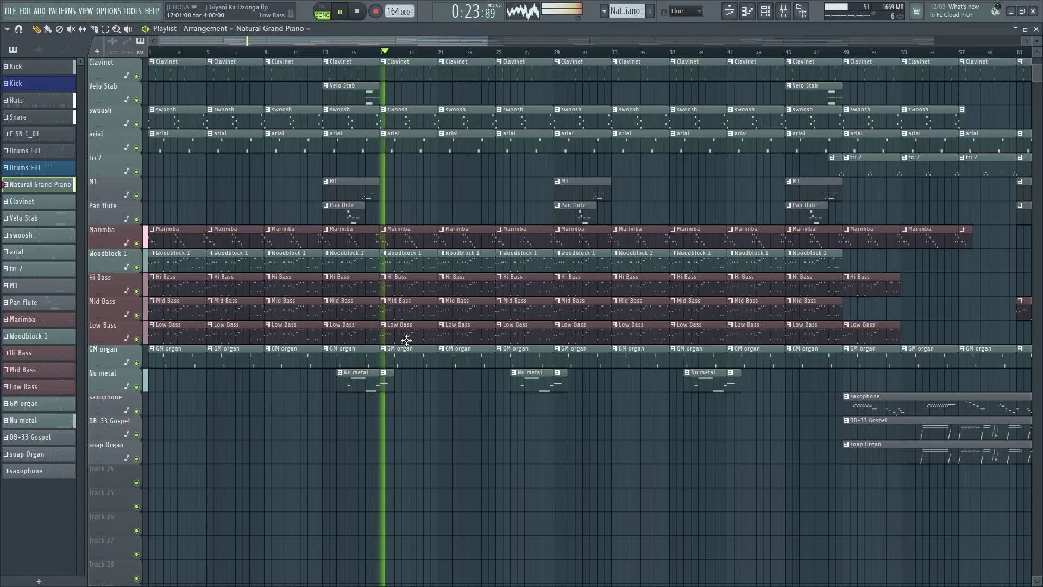
right_click(168, 285)
right_click(174, 308)
right_click(182, 328)
right_click(175, 259)
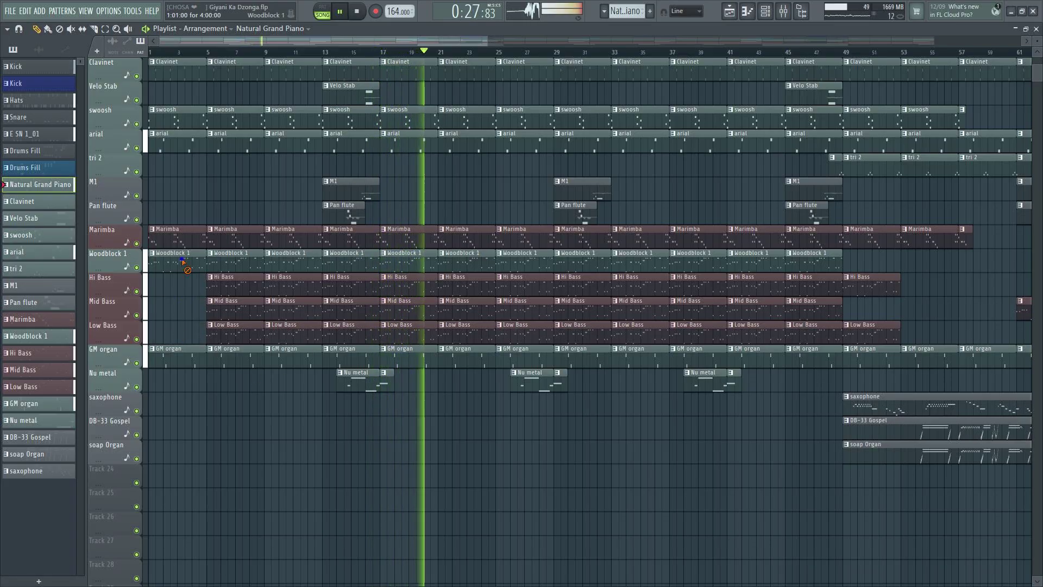
- Delete the Woodblock 1 and Mid Bass clips at bar 5 and trim the Low Bass clip there to start at bar 7
right_click(234, 257)
right_click(228, 312)
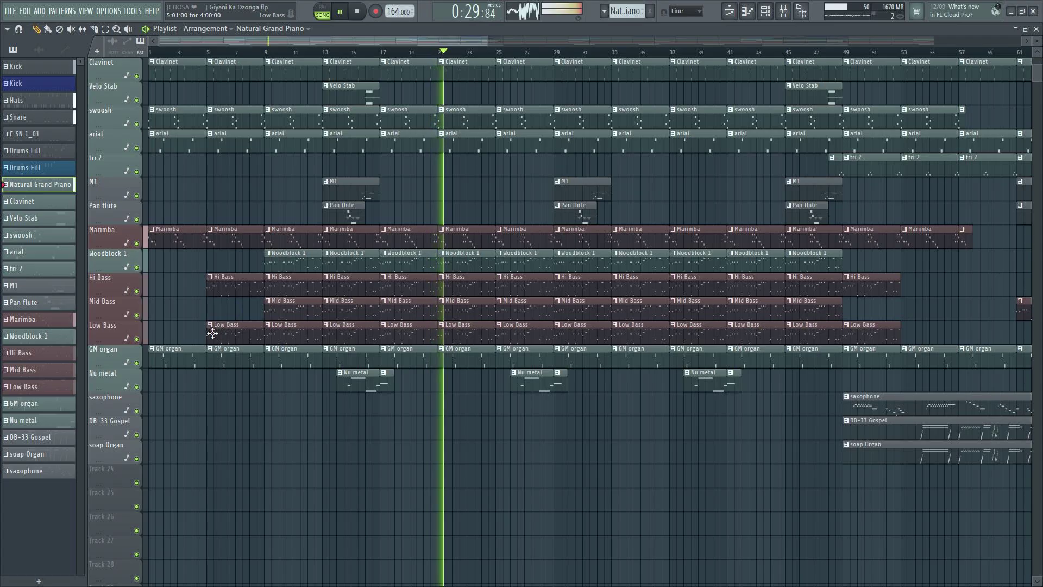
drag(211, 335, 239, 335)
- Place a copy of the blue Drums Fill clip at bar 7 and stop playback
scroll(339, 202, up, 6)
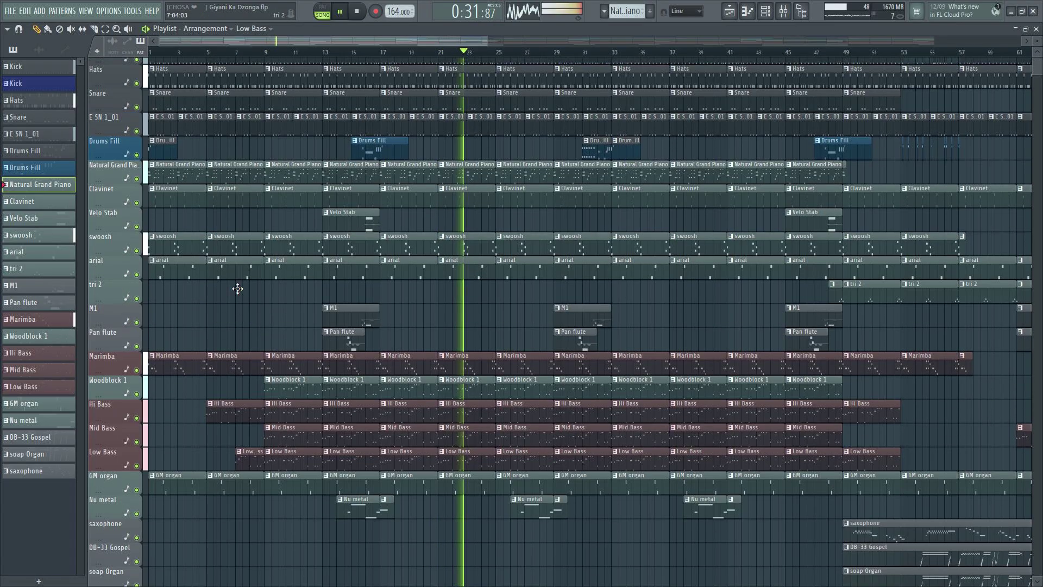
click(157, 158)
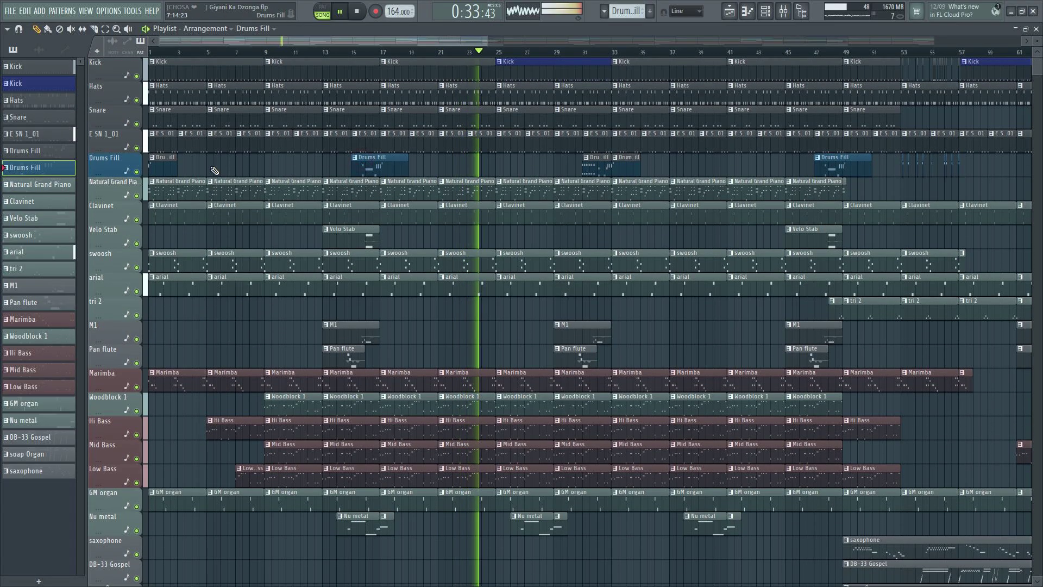
click(239, 163)
click(358, 12)
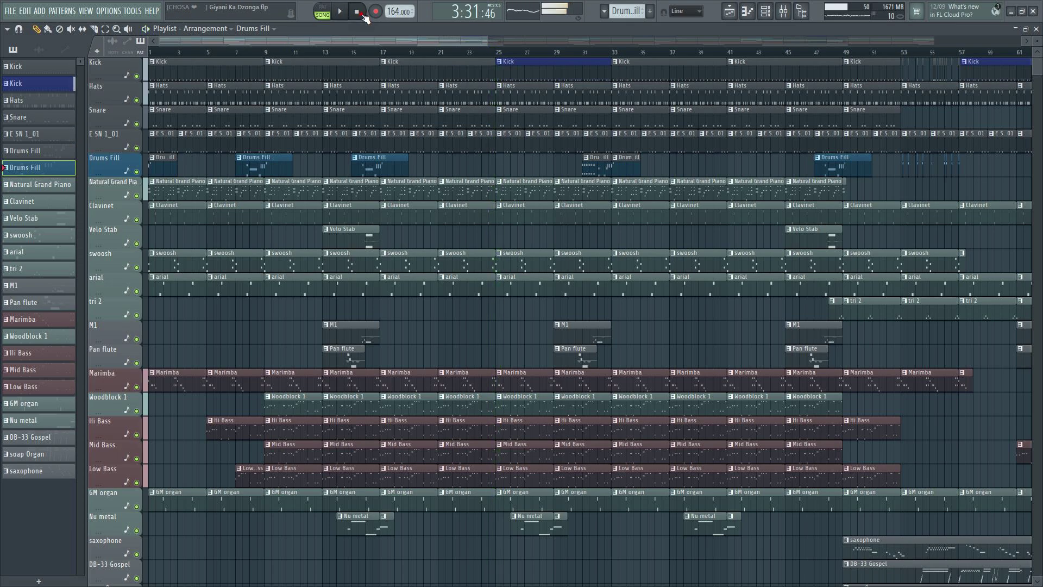
- Delete the Natural Grand Piano clips before bar 9 and cut the Marimba back to a short lead-in just before bar 9
scroll(363, 342, down, 4)
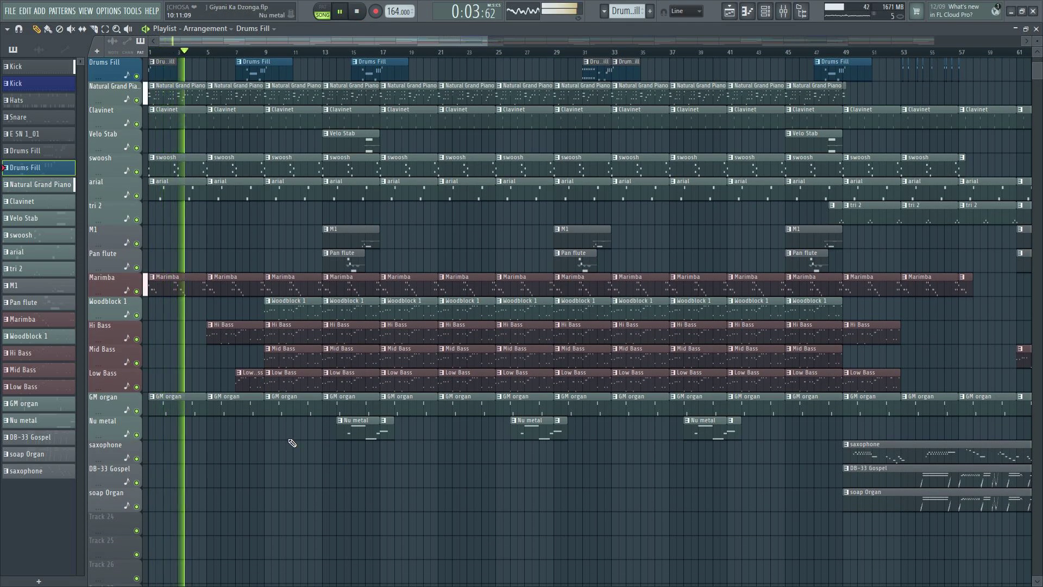
scroll(205, 311, up, 2)
key(space)
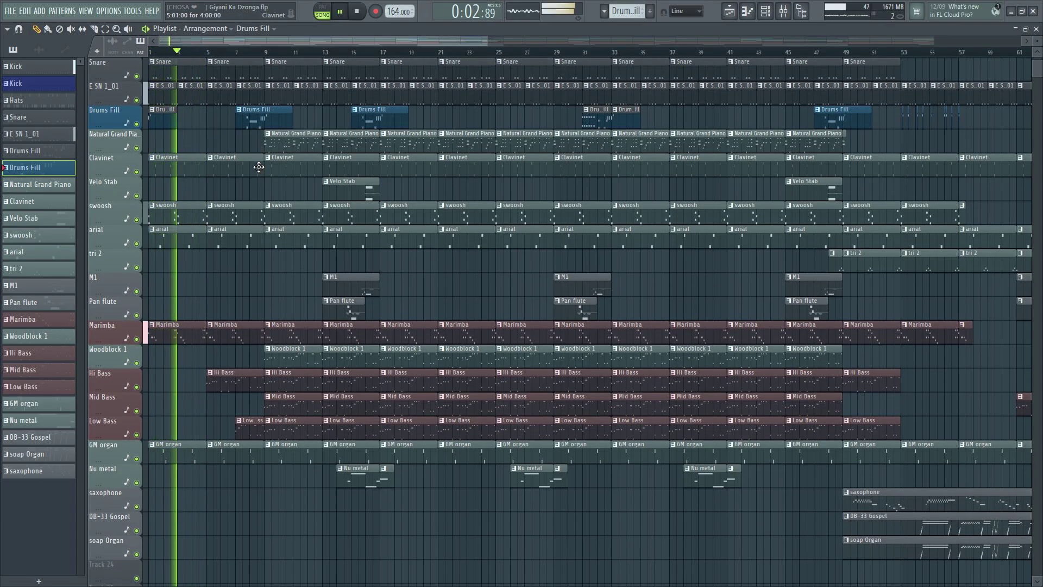
right_click(180, 335)
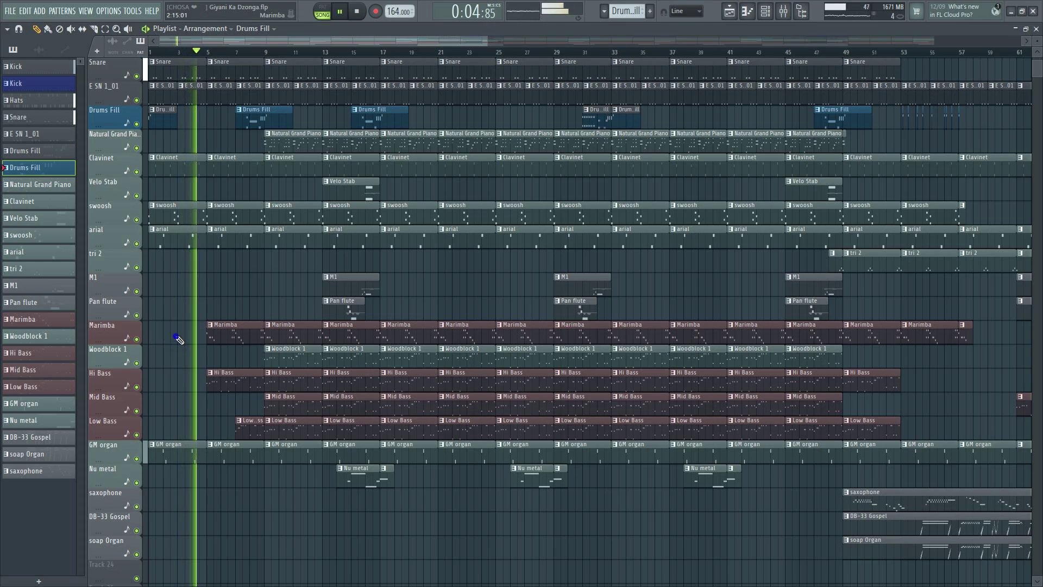
key(space)
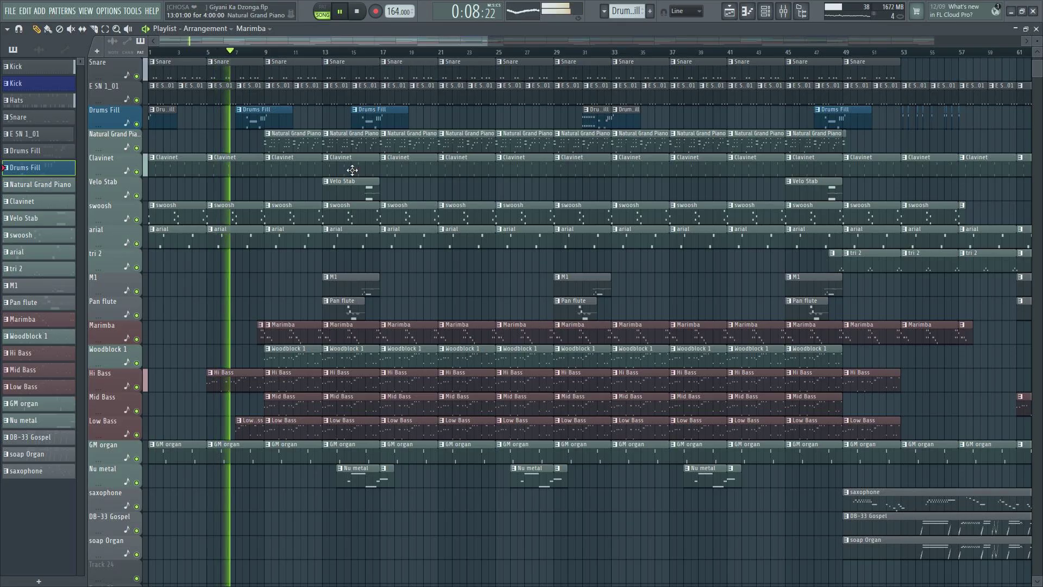
- Delete the first Nu metal clips around bar 14 and the Velo Stab, M1 and Pan flute clips at bar 13
scroll(354, 168, down, 3)
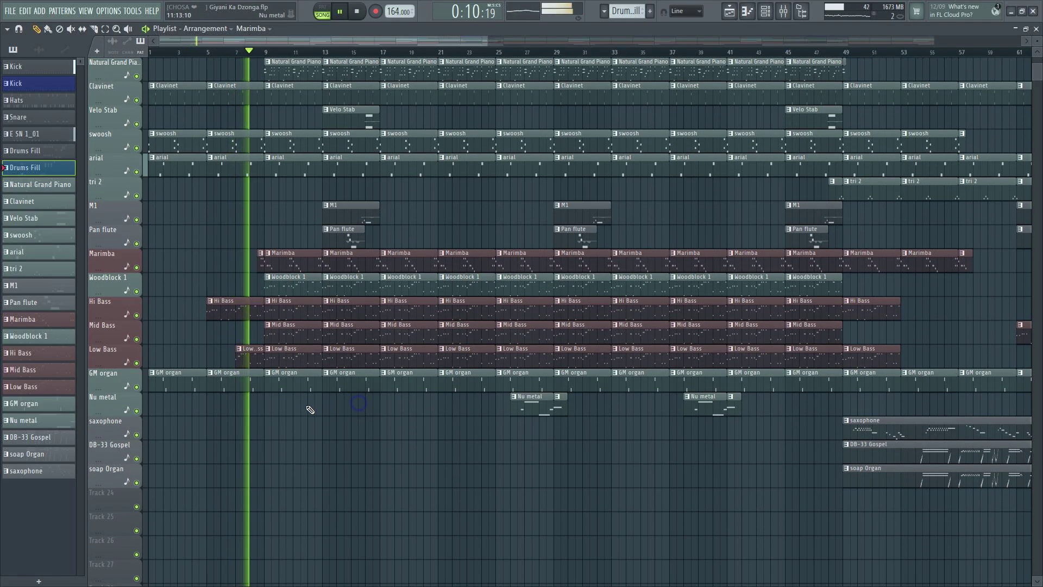
right_click(361, 404)
scroll(336, 282, up, 4)
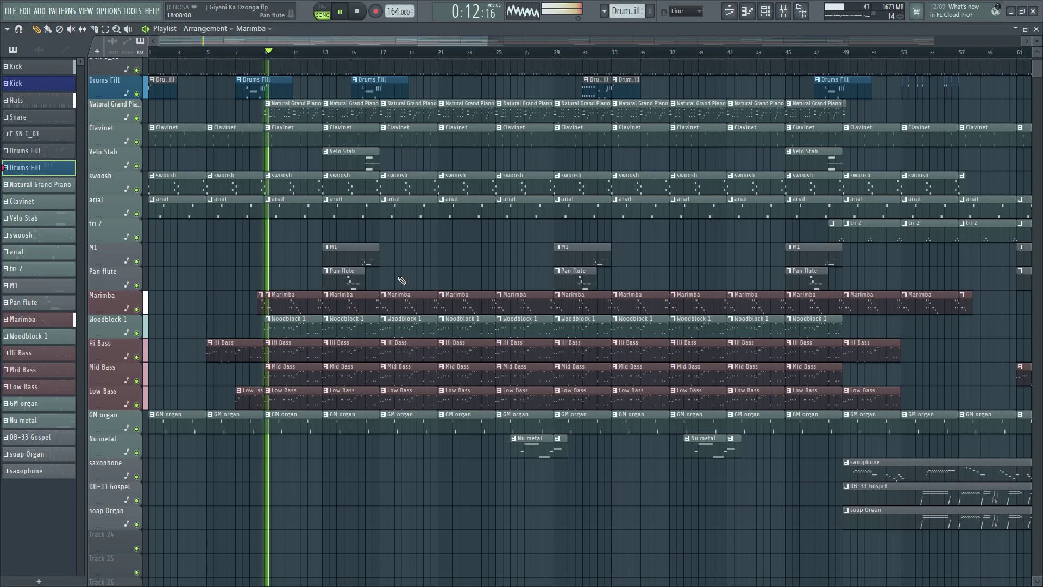
right_click(361, 219)
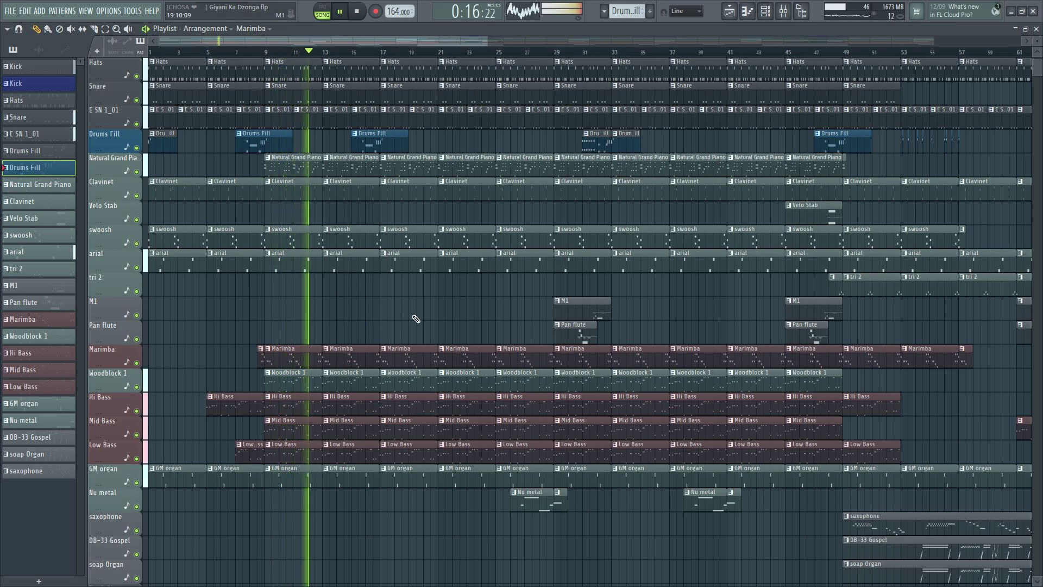
- Cut the Marimba back further to a short lead-in just before bar 17 and restart playback
right_click(275, 358)
key(space)
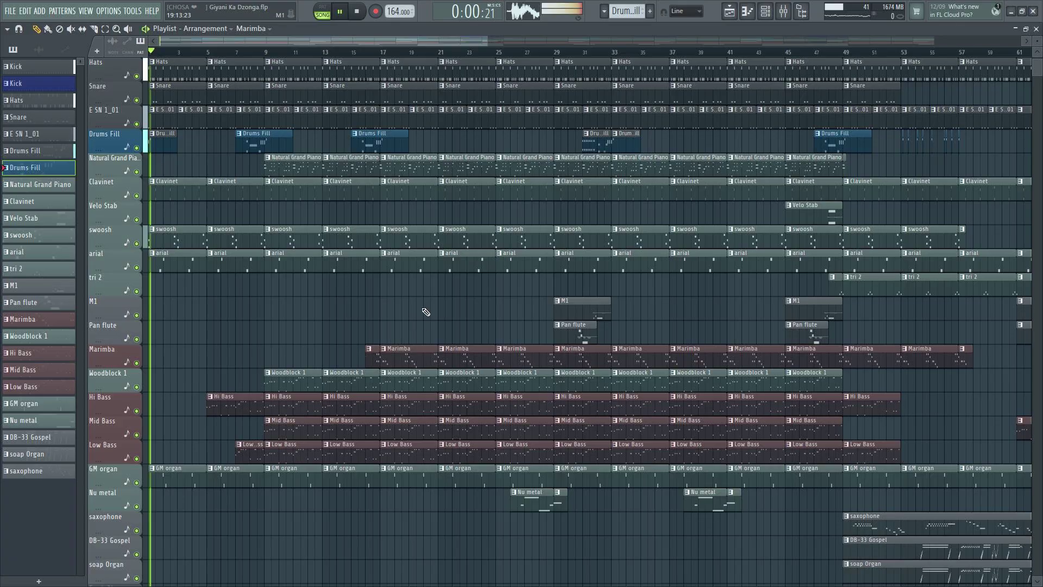
- Delete the last Nu metal clip, near bar 142 at the end of the arrangement
scroll(412, 51, down, 2)
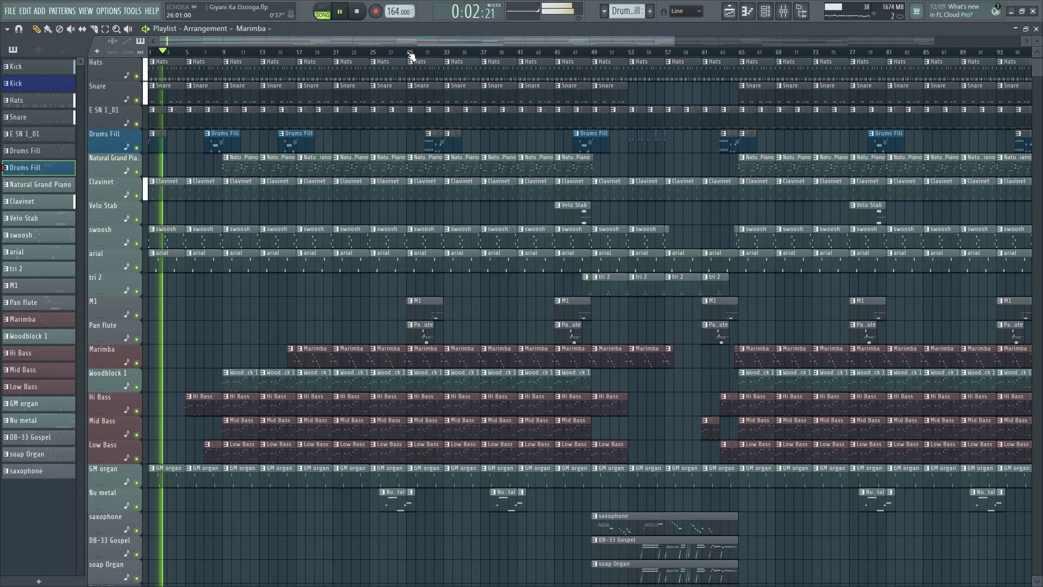
scroll(412, 51, down, 2)
scroll(668, 296, down, 5)
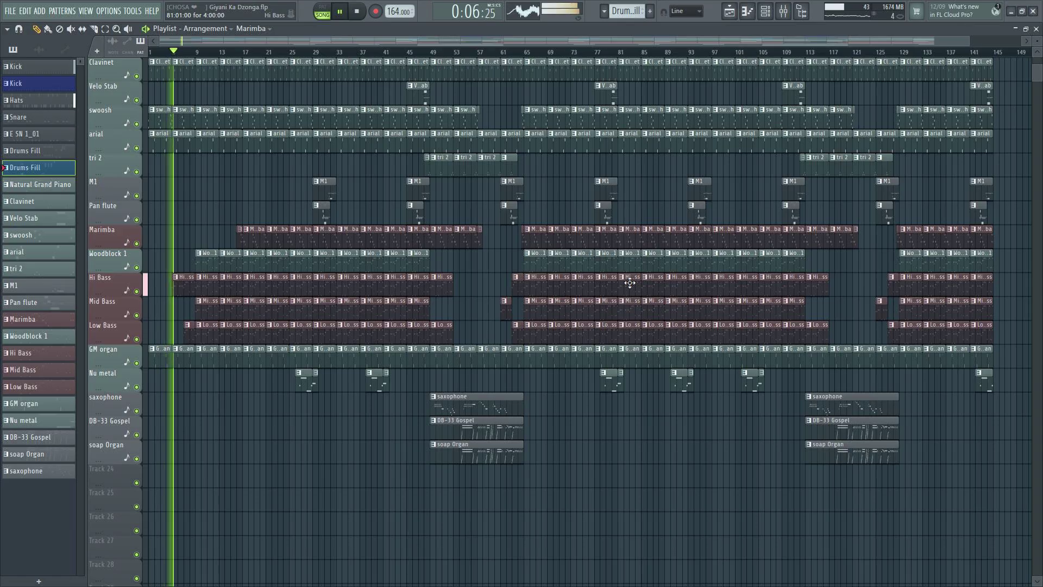
right_click(984, 374)
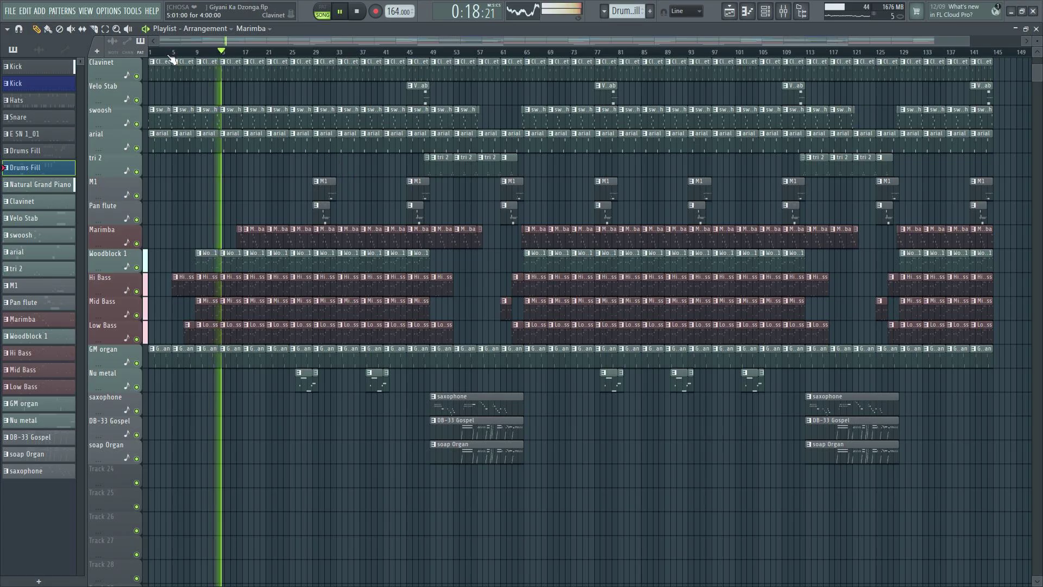
- Clear the drum, Drums Fill, Clavinet, arial and GM organ clips before bar 3, leaving only a short swoosh lead-in
scroll(170, 54, up, 8)
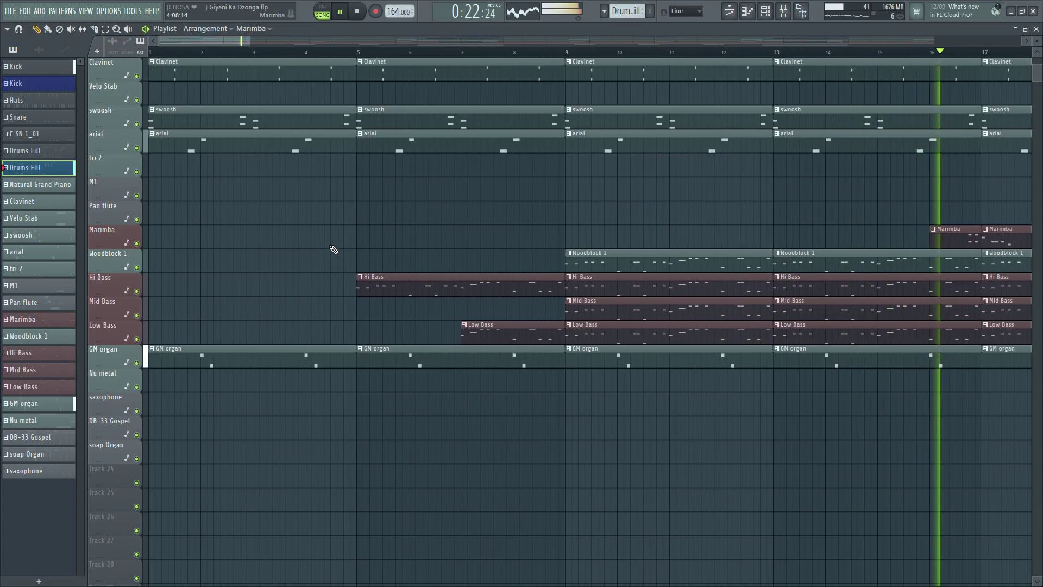
scroll(332, 248, up, 5)
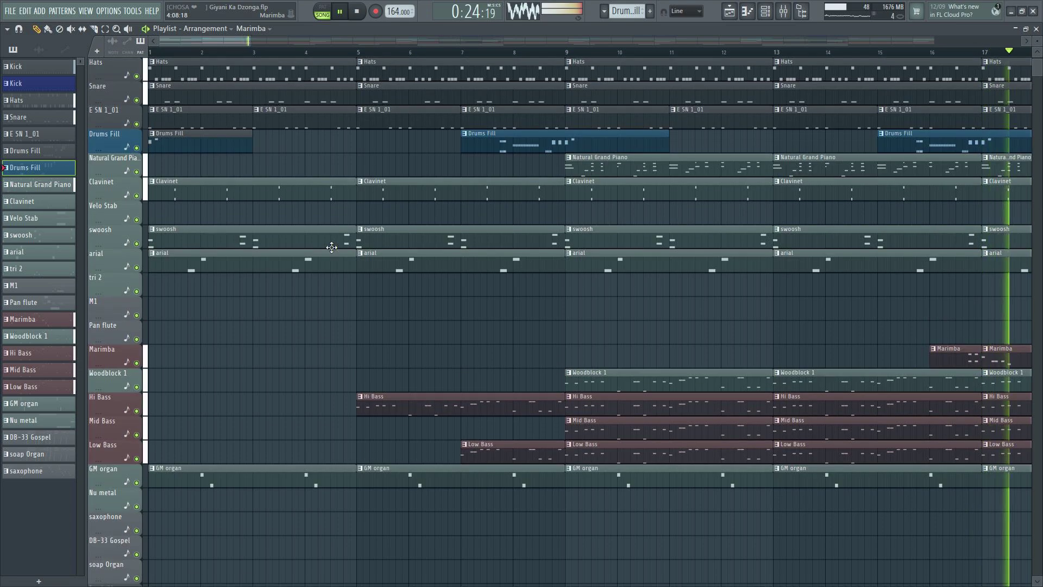
scroll(332, 246, up, 1)
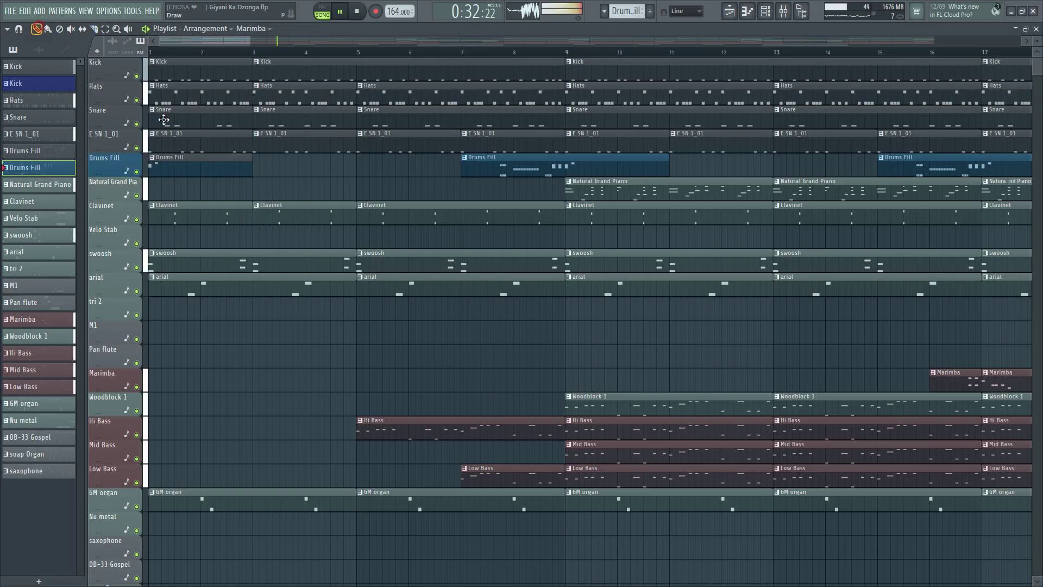
right_click(222, 214)
right_click(219, 165)
right_click(217, 142)
right_click(216, 119)
right_click(214, 95)
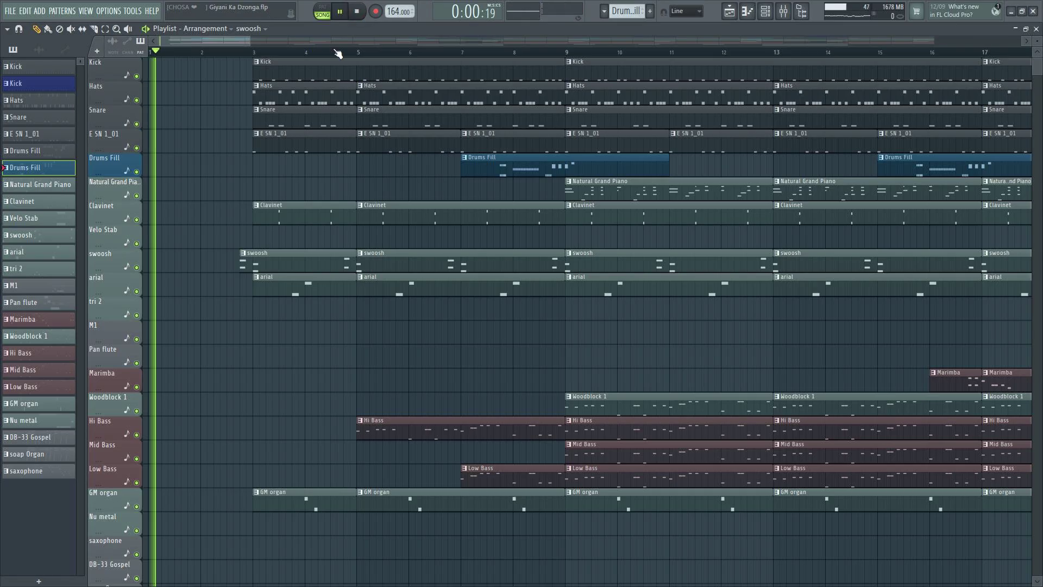
- Select all clips in the arrangement and create an automation clip for the Master track's volume
scroll(337, 53, down, 3)
scroll(386, 195, down, 4)
scroll(396, 196, up, 2)
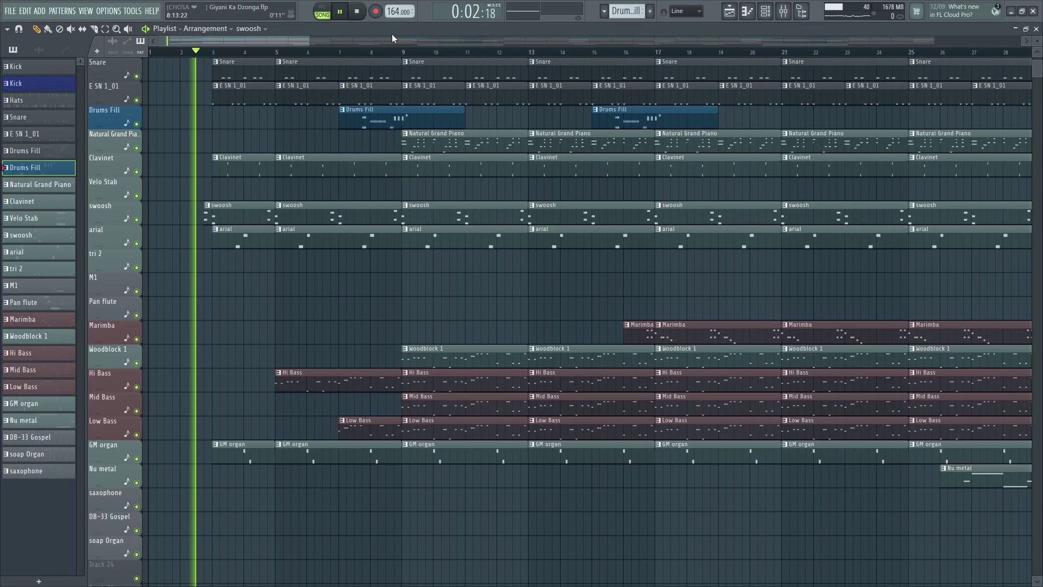
scroll(403, 52, down, 5)
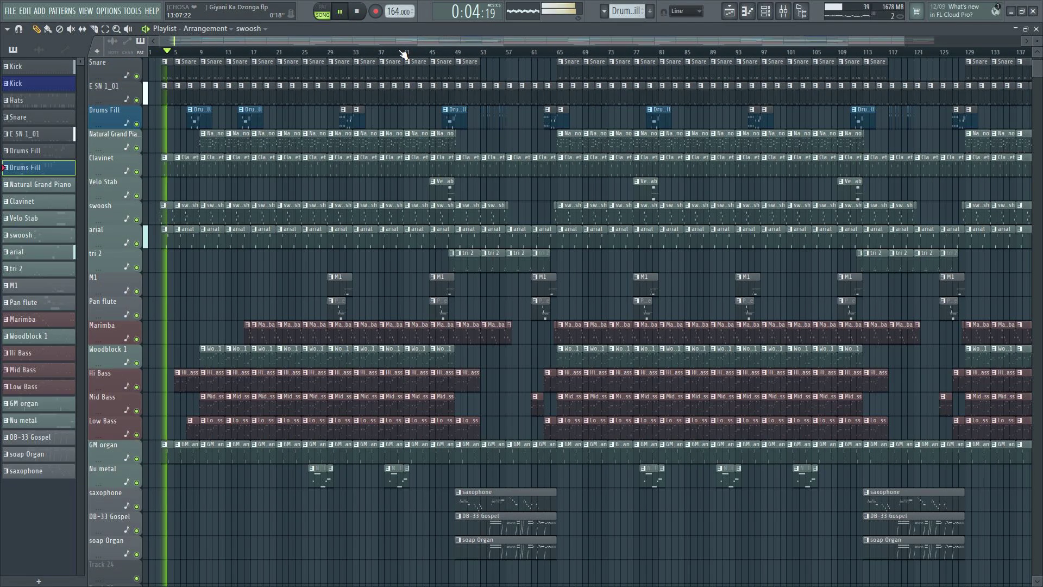
scroll(633, 220, down, 1)
scroll(873, 331, down, 1)
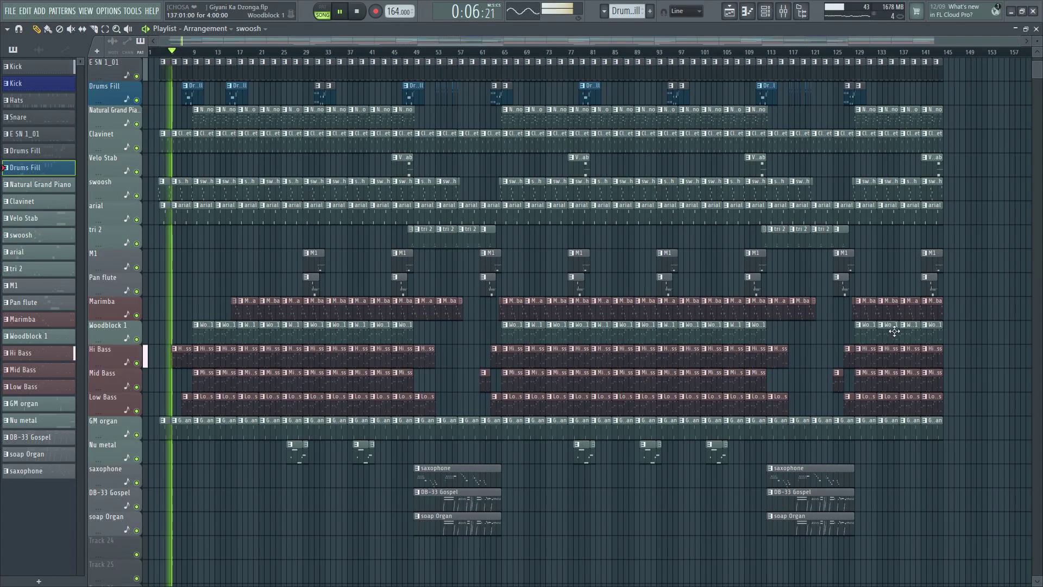
key(ctrl+a)
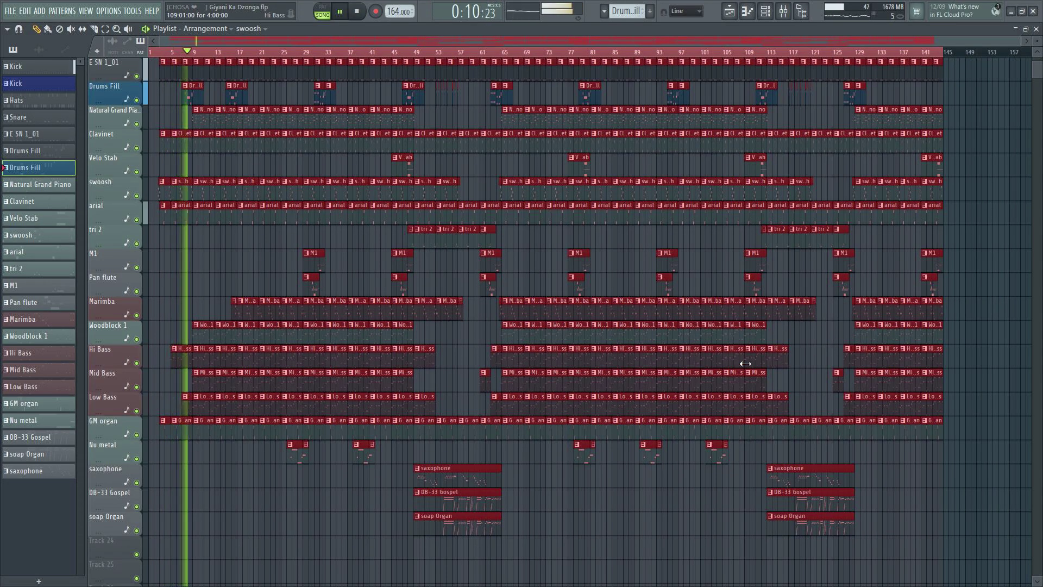
key(F9)
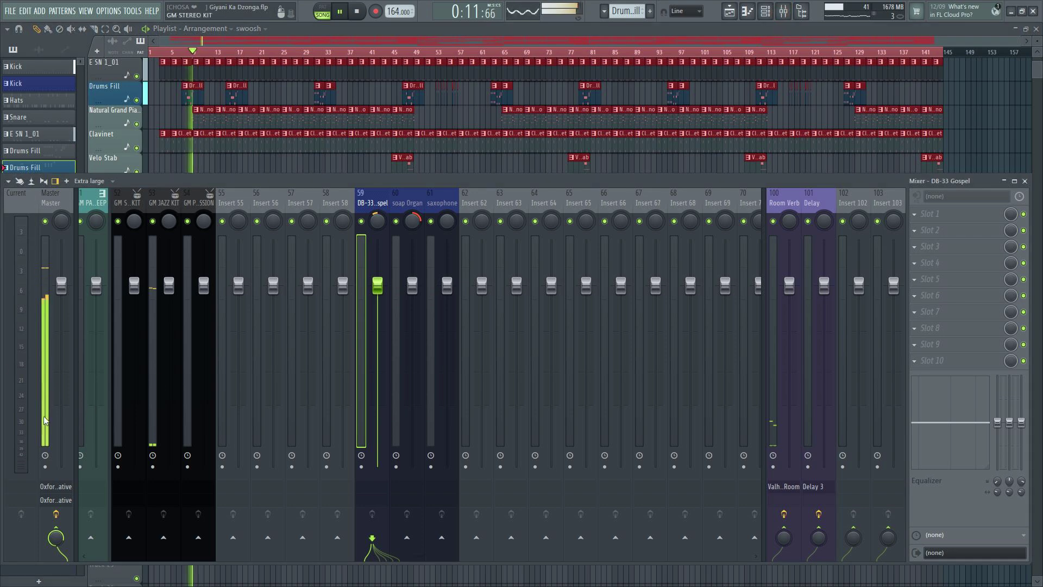
click(54, 207)
right_click(63, 289)
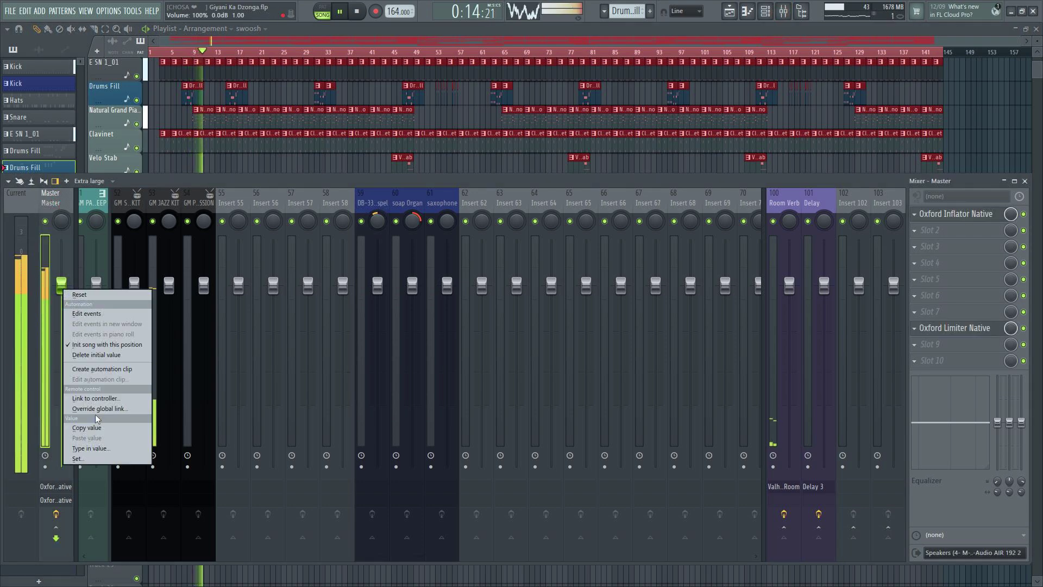
click(102, 369)
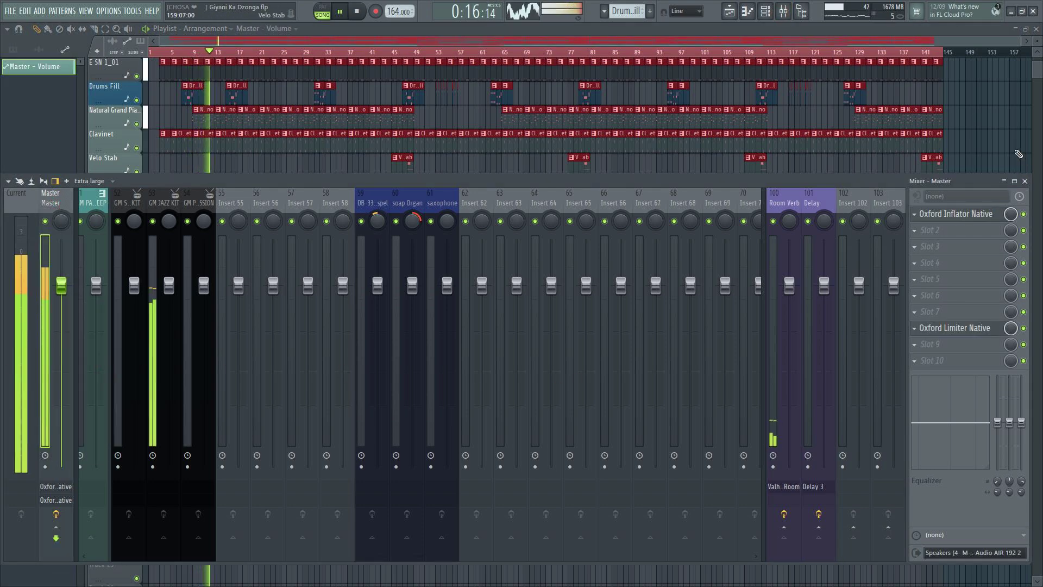
- Auto-name the playlist track holding the master volume automation, Track 24, after its clip
key(F9)
right_click(112, 543)
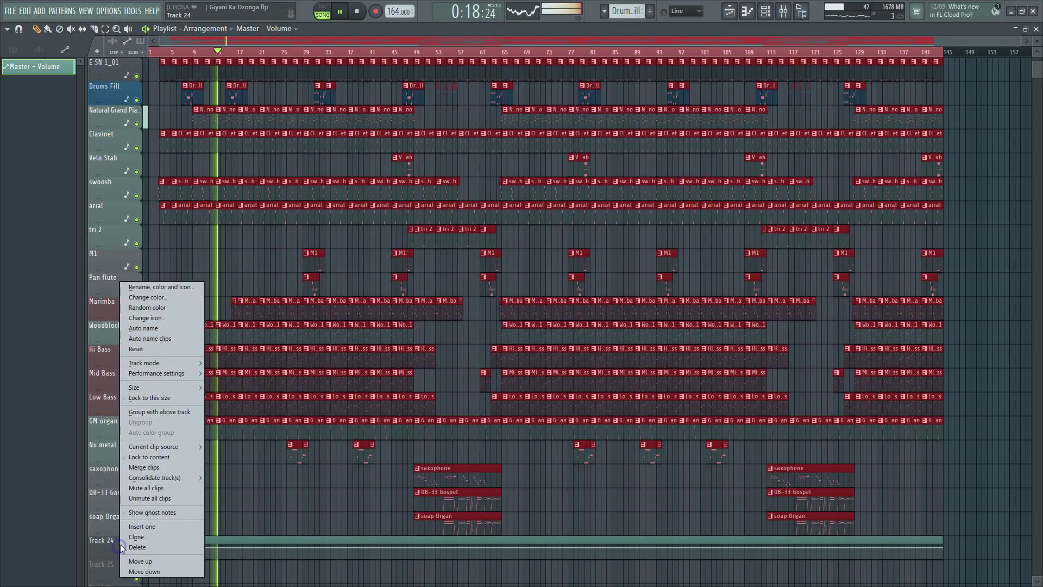
click(136, 324)
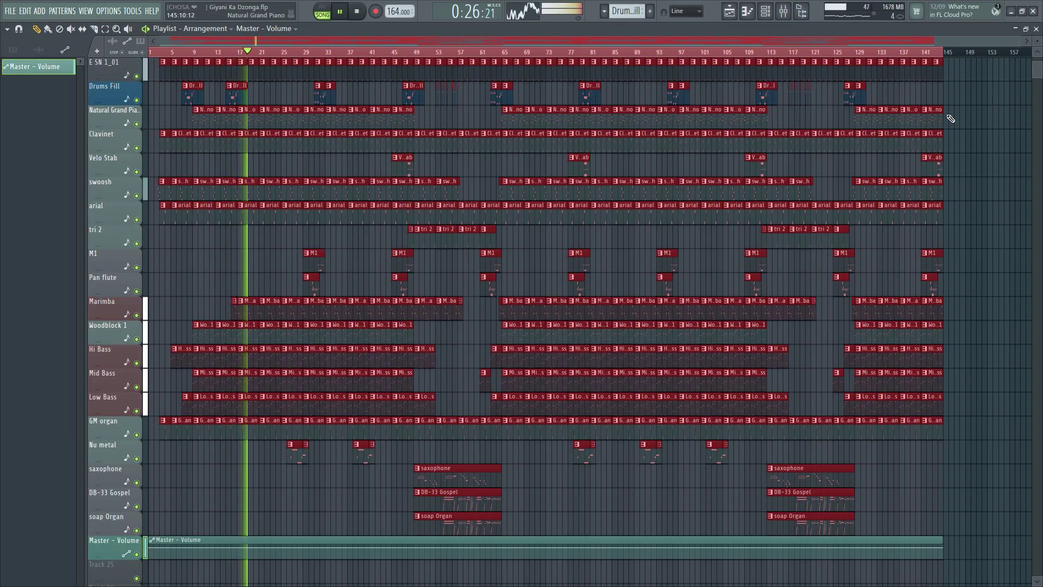
- Extend the Master - Volume automation to bar 146 and draw a fade-out from bar 141 down to zero at bar 145
scroll(948, 56, up, 5)
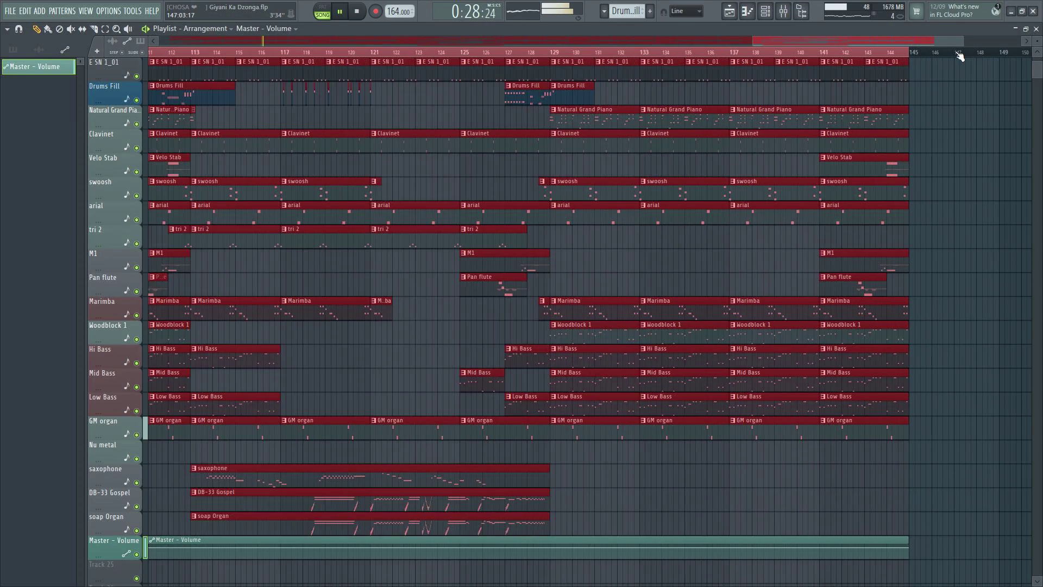
scroll(1026, 207, down, 6)
scroll(965, 57, up, 3)
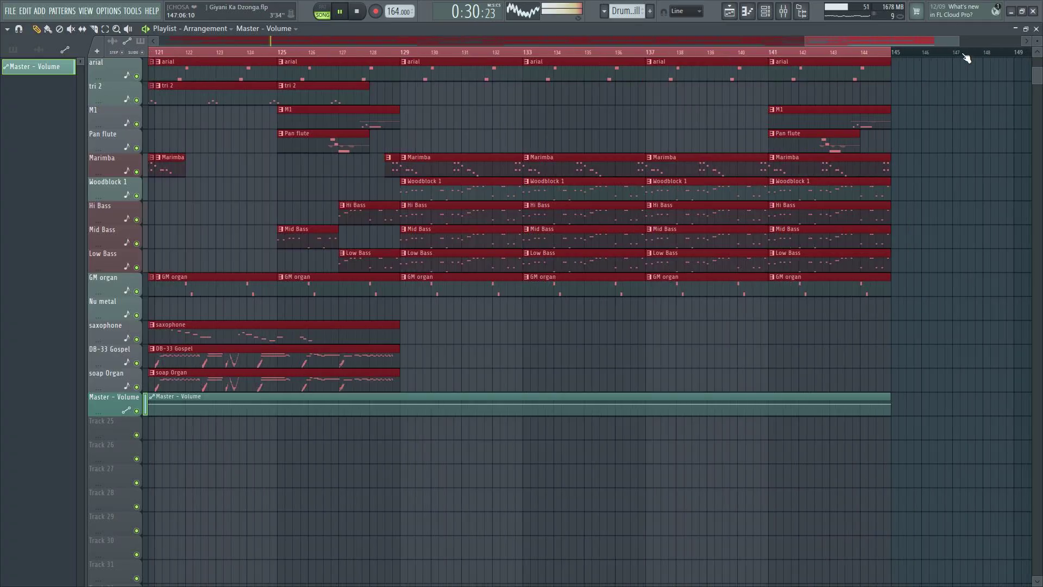
scroll(938, 63, down, 3)
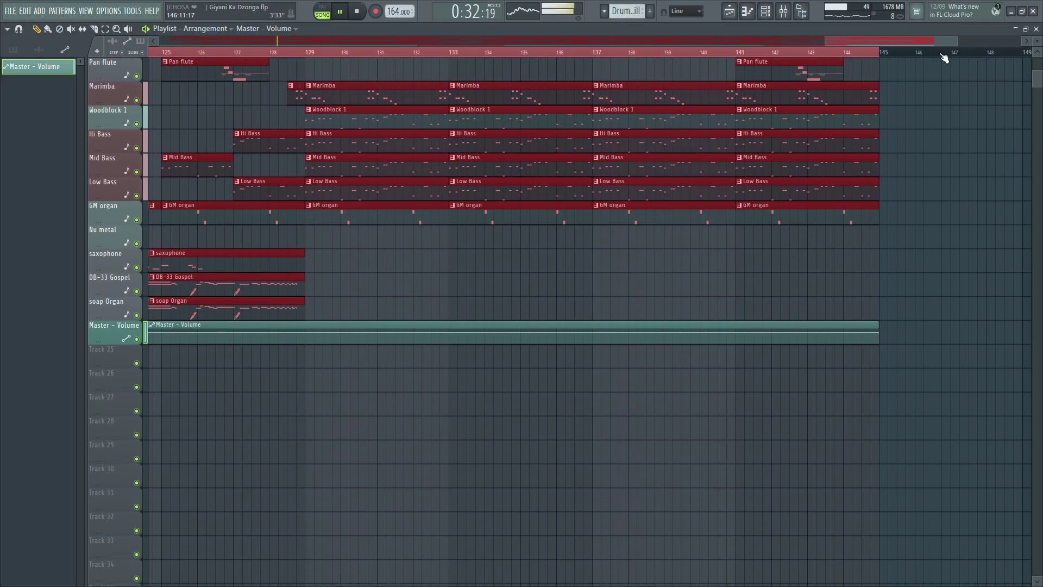
scroll(943, 58, up, 3)
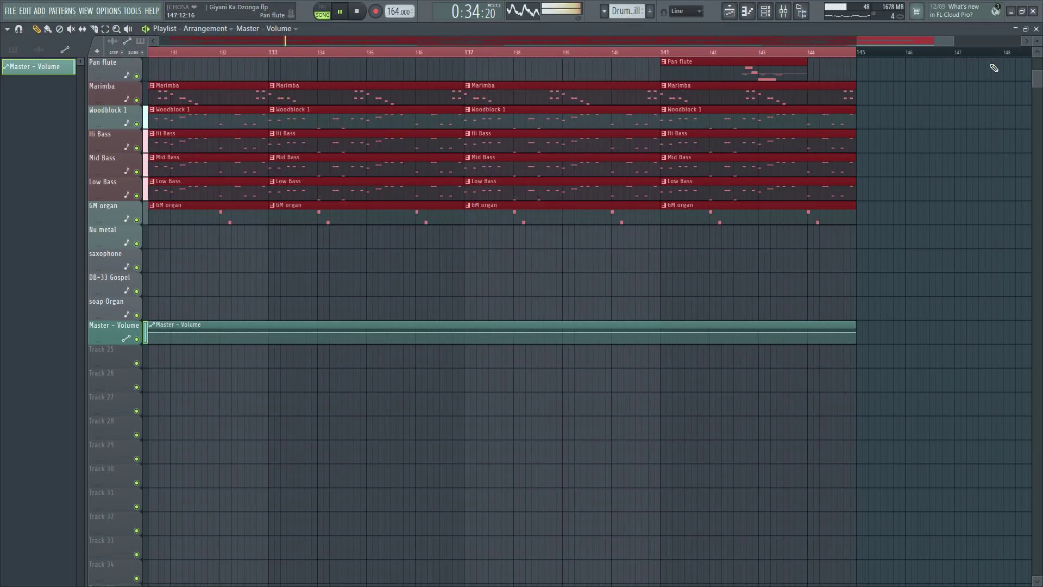
drag(1039, 43, 925, 195)
scroll(925, 196, down, 4)
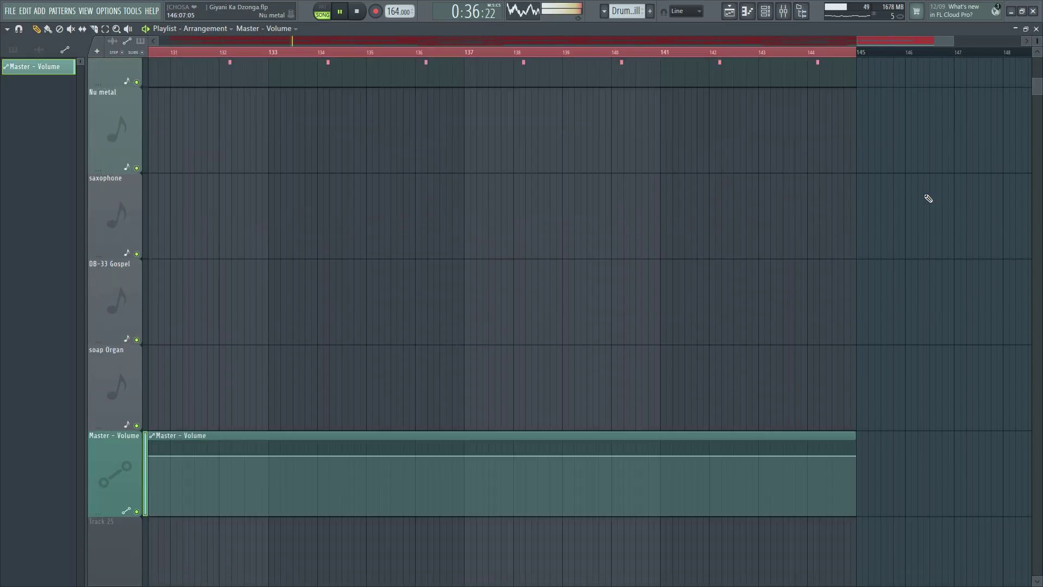
drag(1036, 39, 1033, 54)
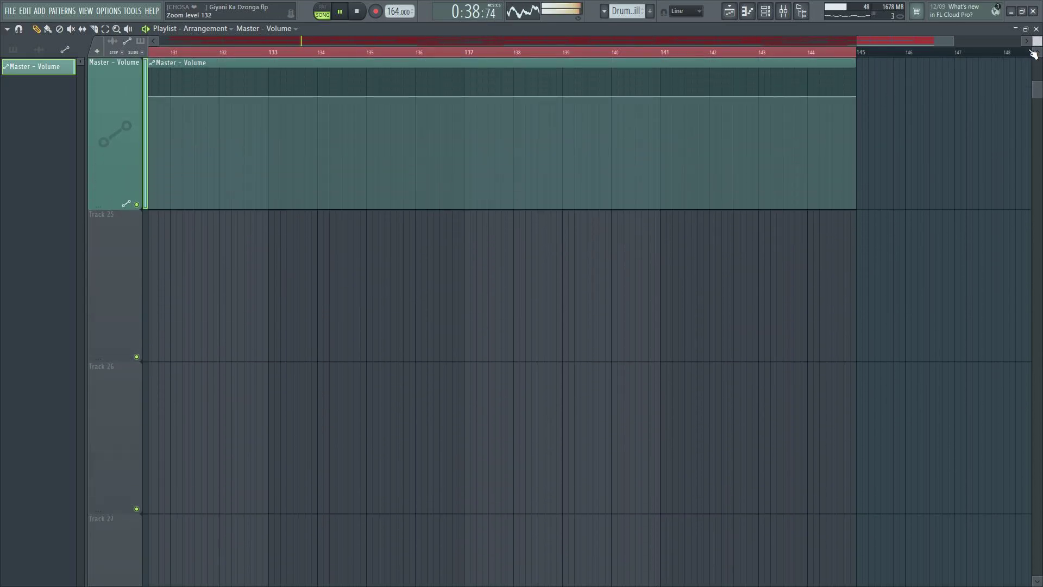
click(662, 99)
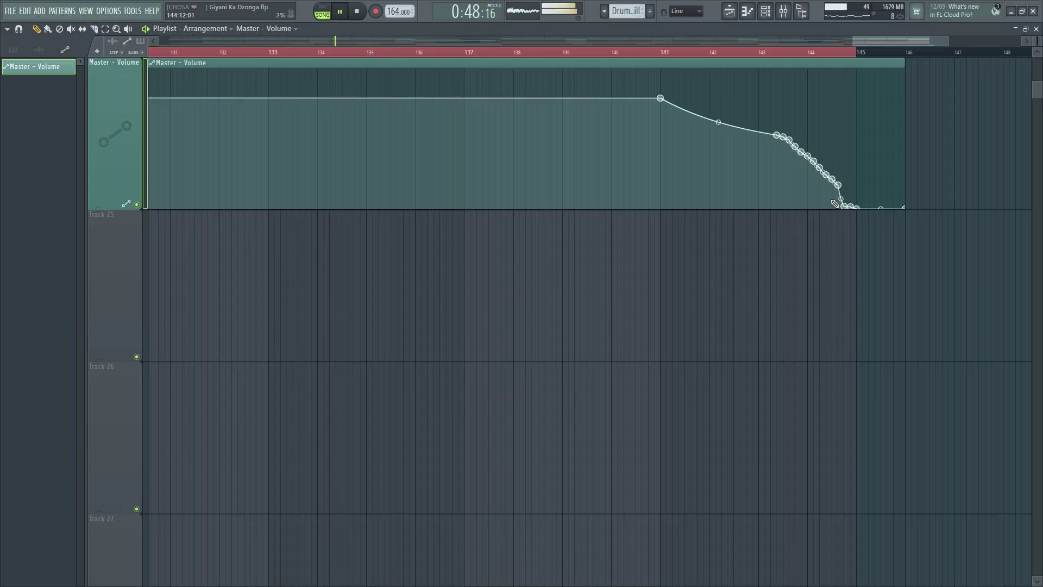
drag(781, 176, 749, 161)
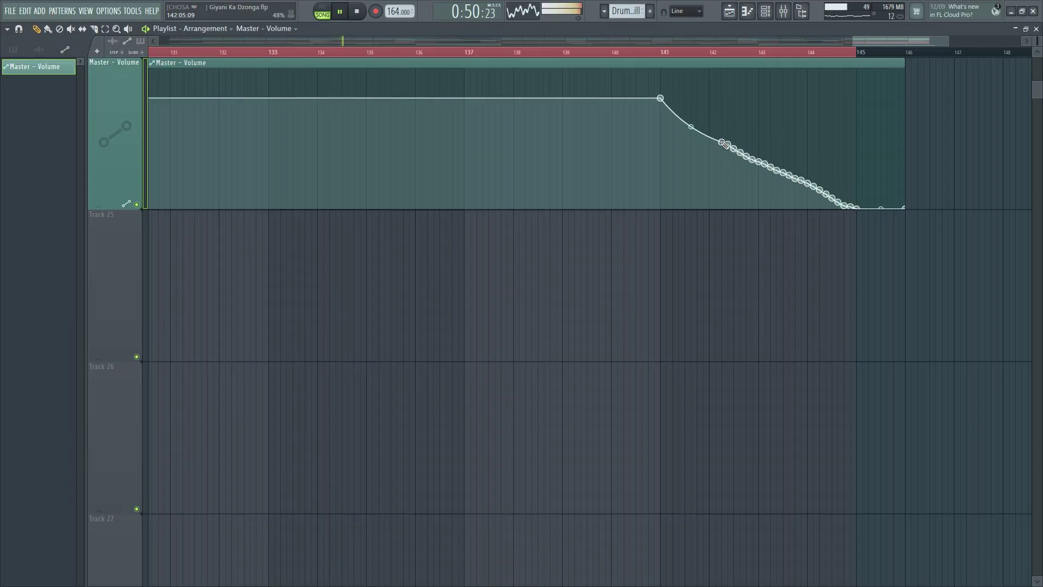
drag(672, 115, 666, 107)
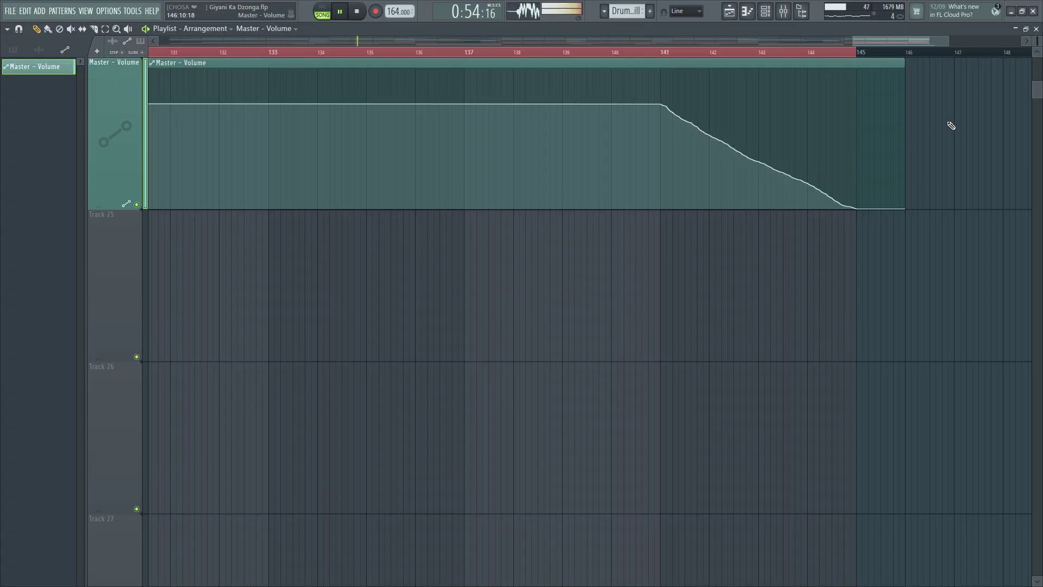
- Play the ending from about bar 140 to check the master fade-out, and look over the whole arrangement
click(609, 52)
scroll(974, 112, up, 10)
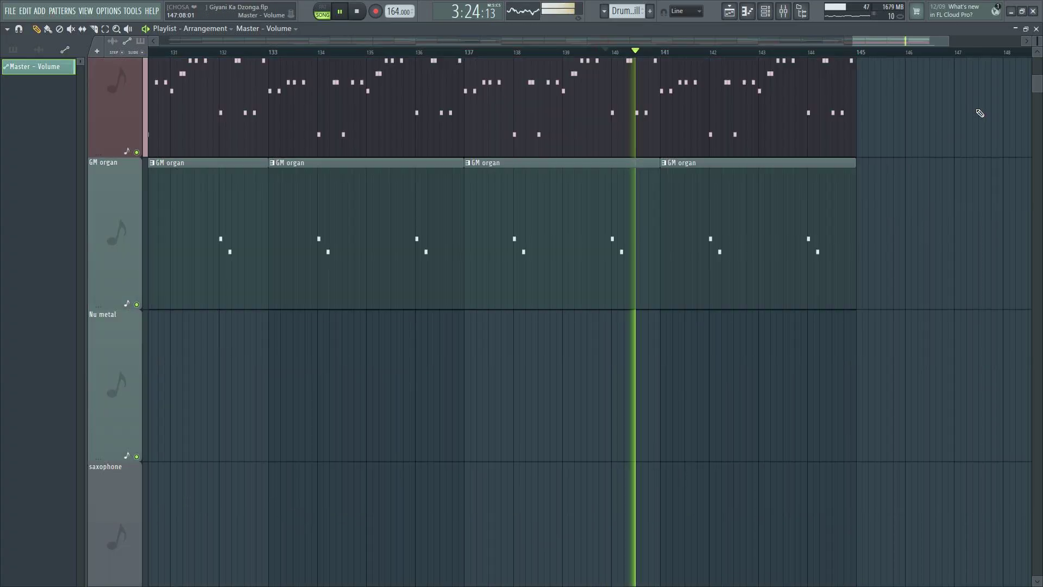
scroll(973, 113, down, 6)
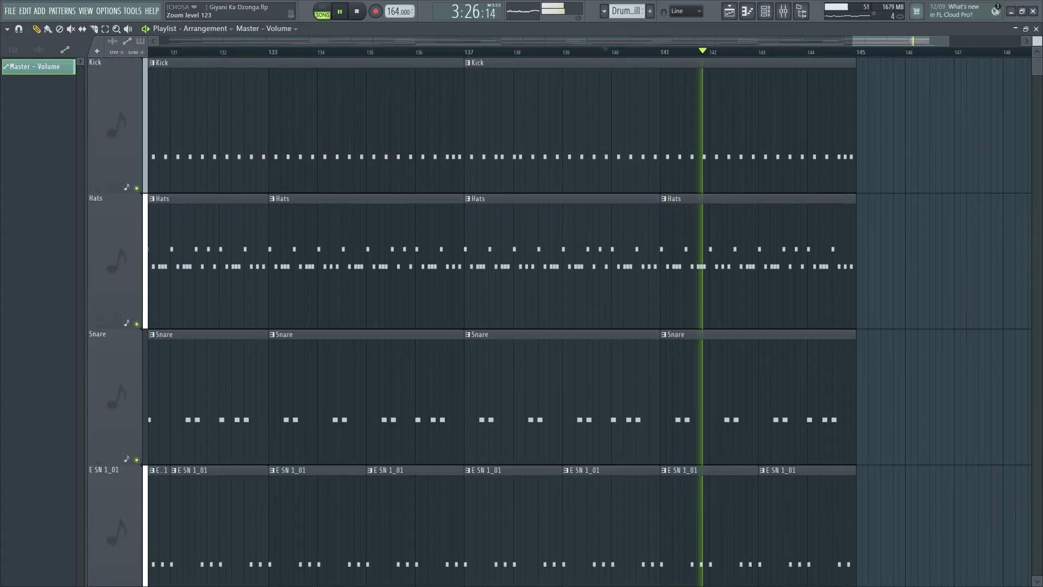
scroll(546, 55, down, 8)
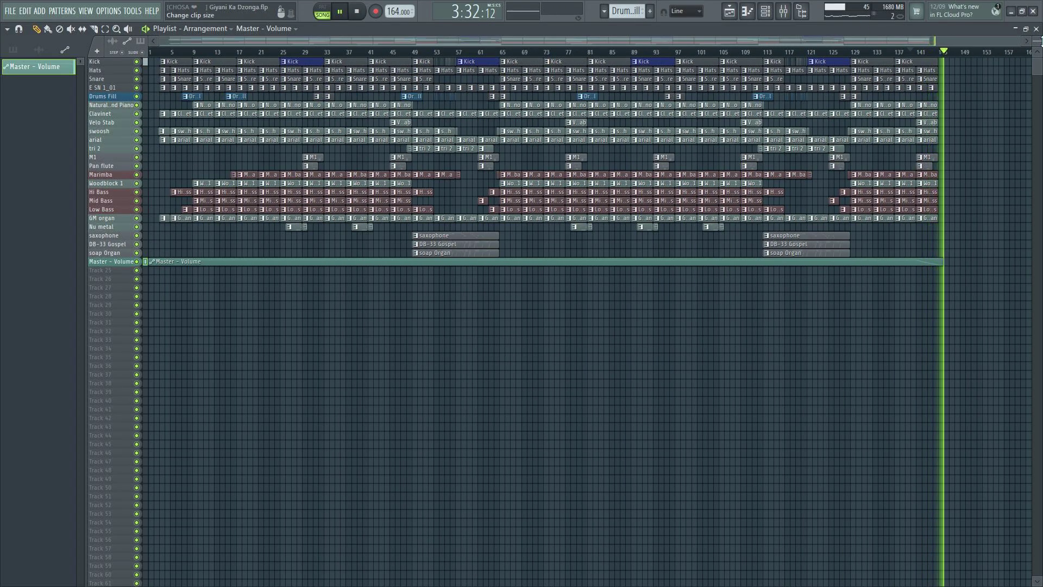
scroll(1036, 41, up, 3)
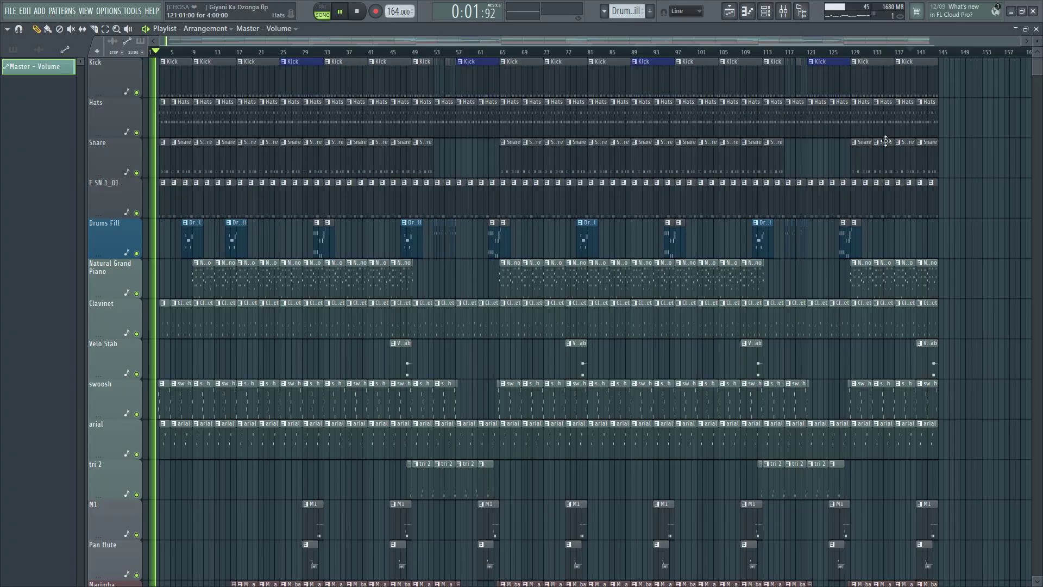
scroll(972, 156, down, 5)
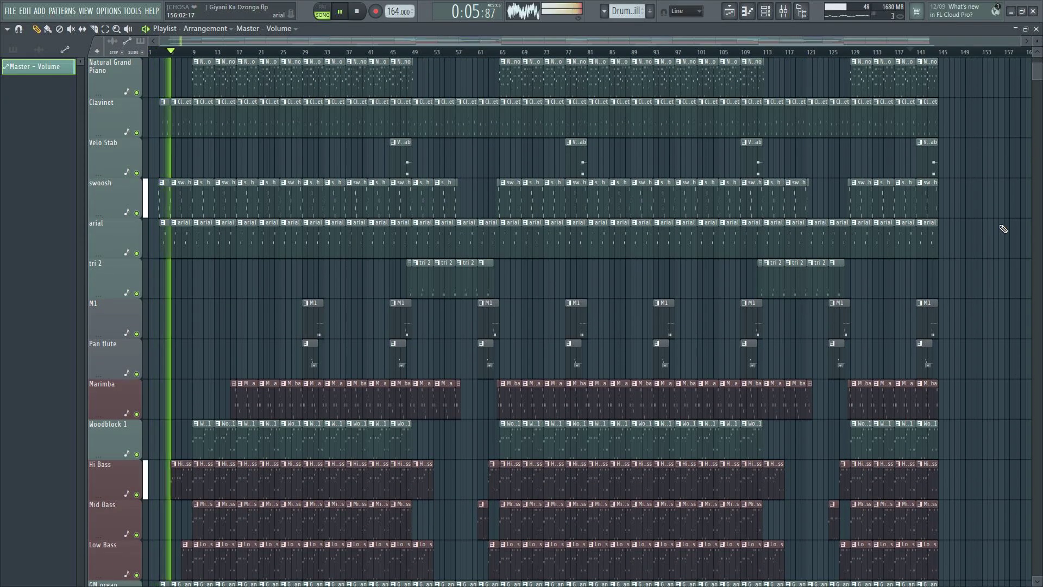
scroll(1003, 229, down, 3)
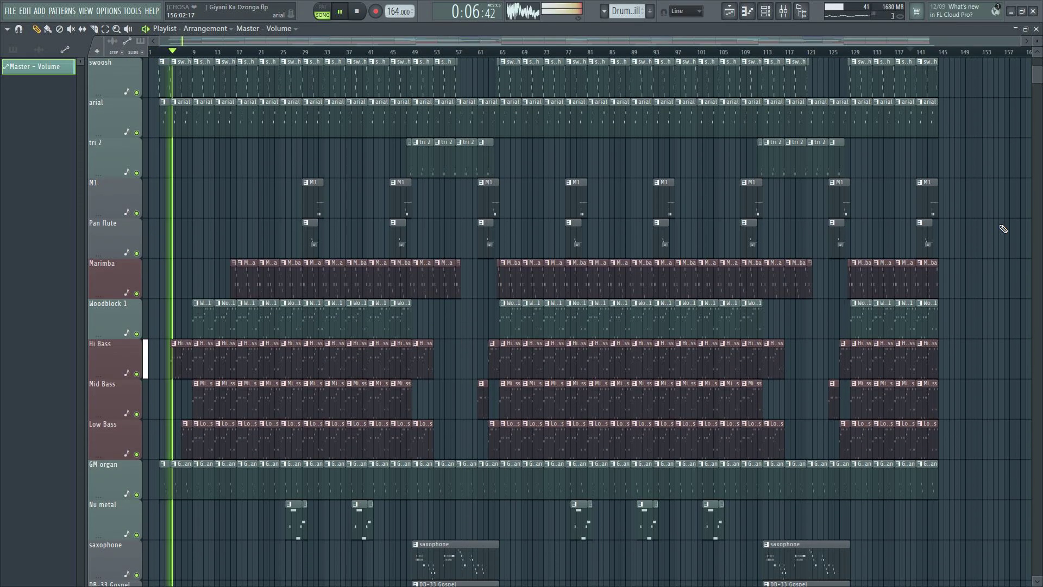
- Reset the MB Drop Effect (2) and MB Drop Effect (3) mixer tracks by loading the Default track state on each
click(783, 11)
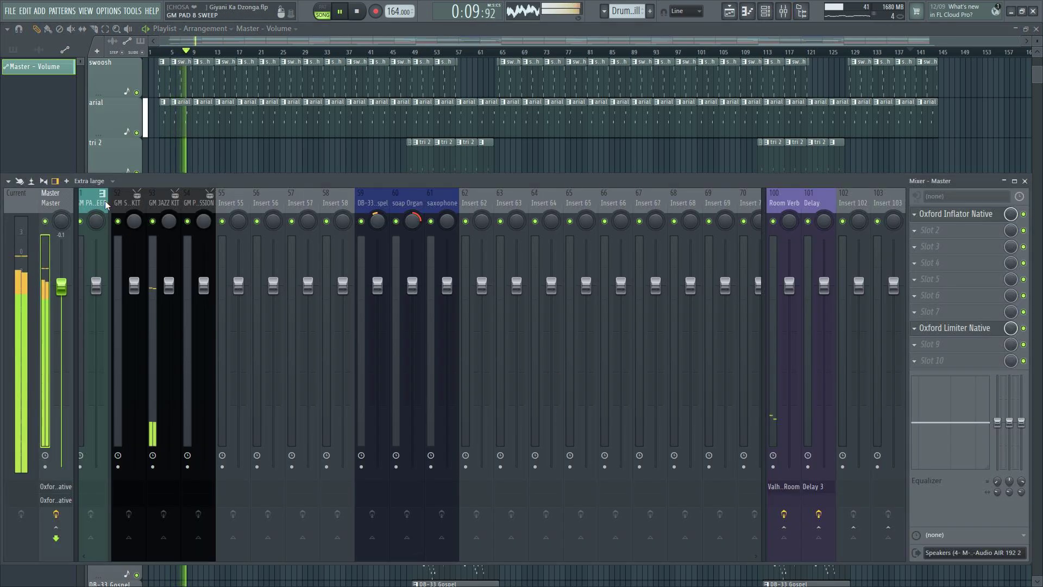
scroll(106, 205, left, 10)
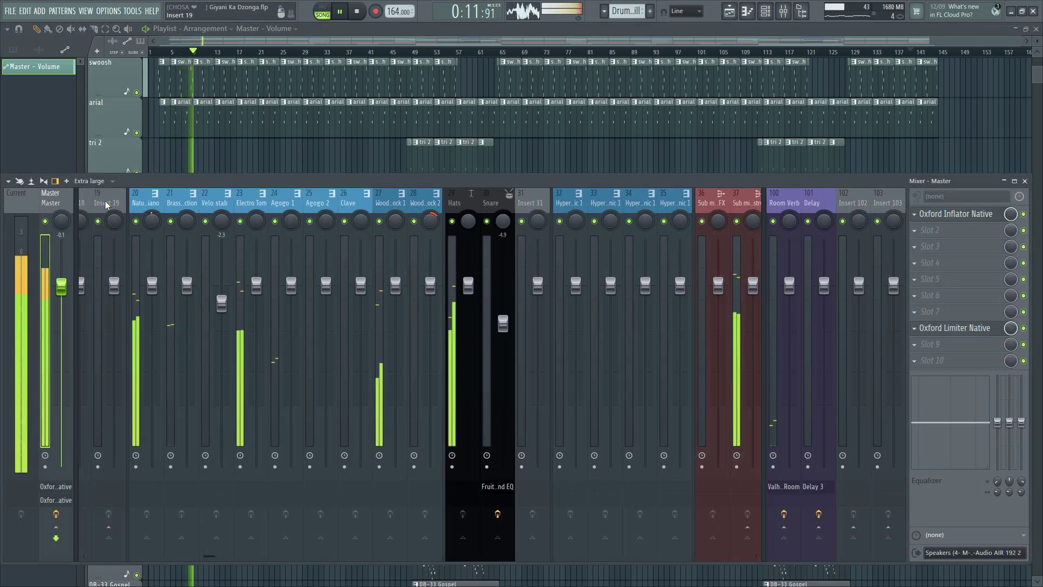
scroll(106, 205, left, 6)
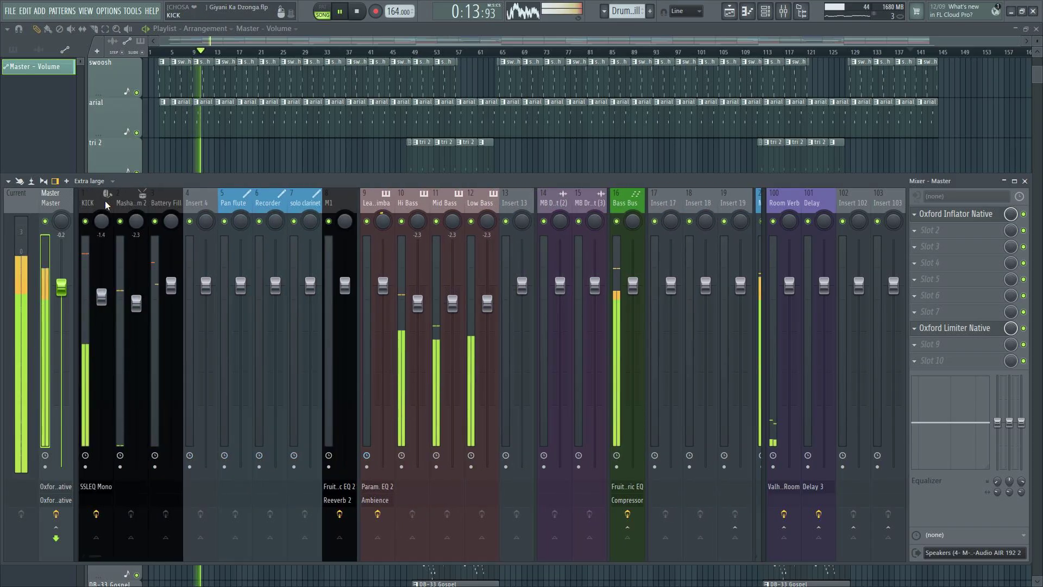
right_click(551, 202)
mouse_move(589, 273)
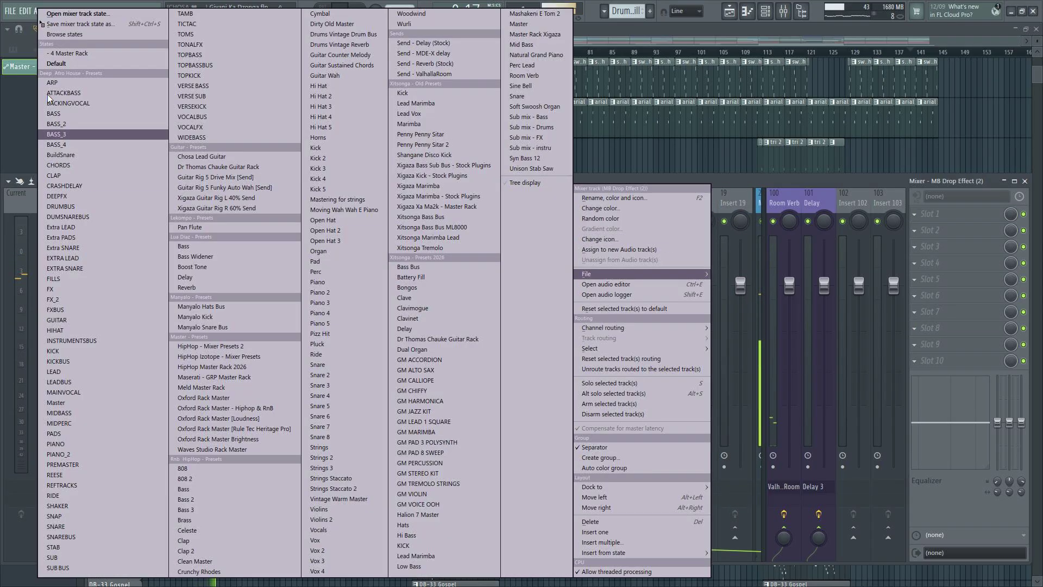
click(62, 65)
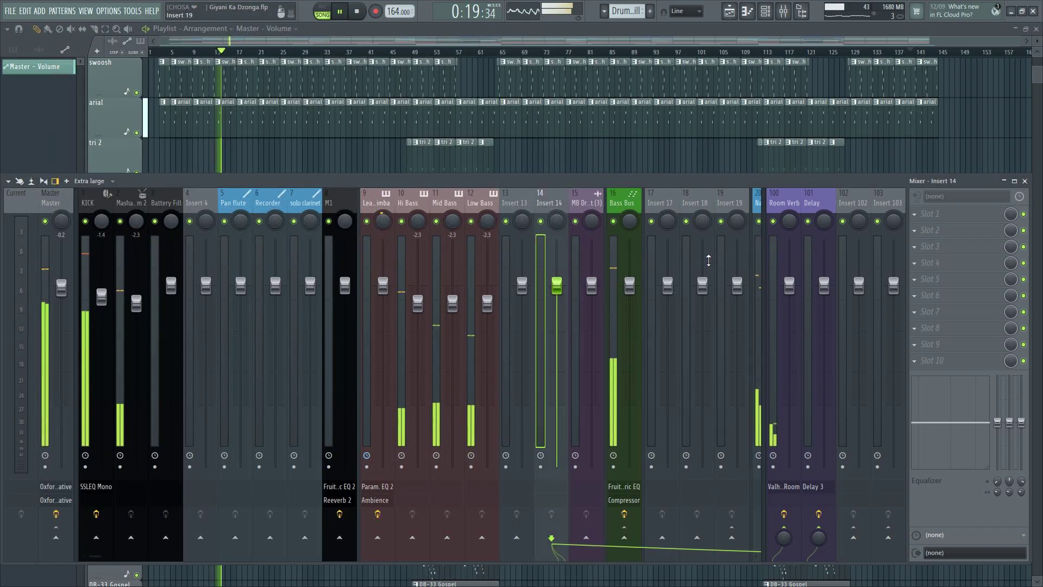
right_click(584, 202)
mouse_move(731, 273)
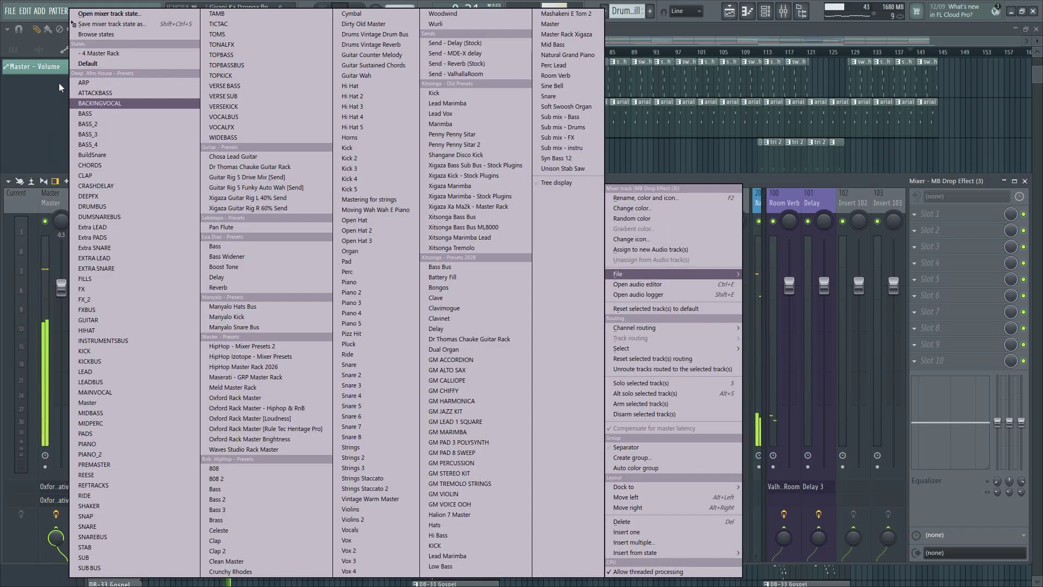
click(97, 93)
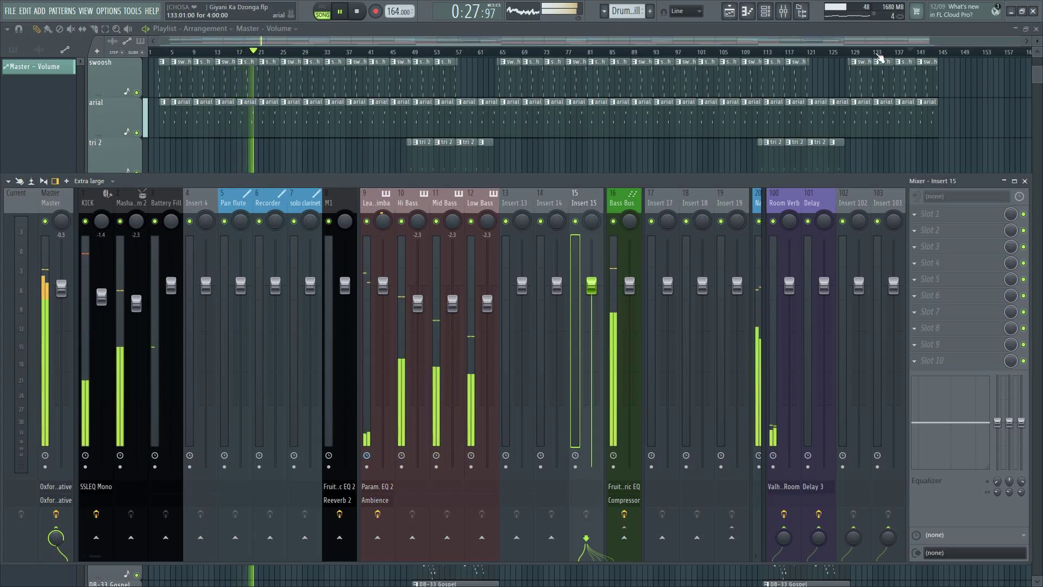
- Open the channel rack and switch its filter to show all channels
click(770, 17)
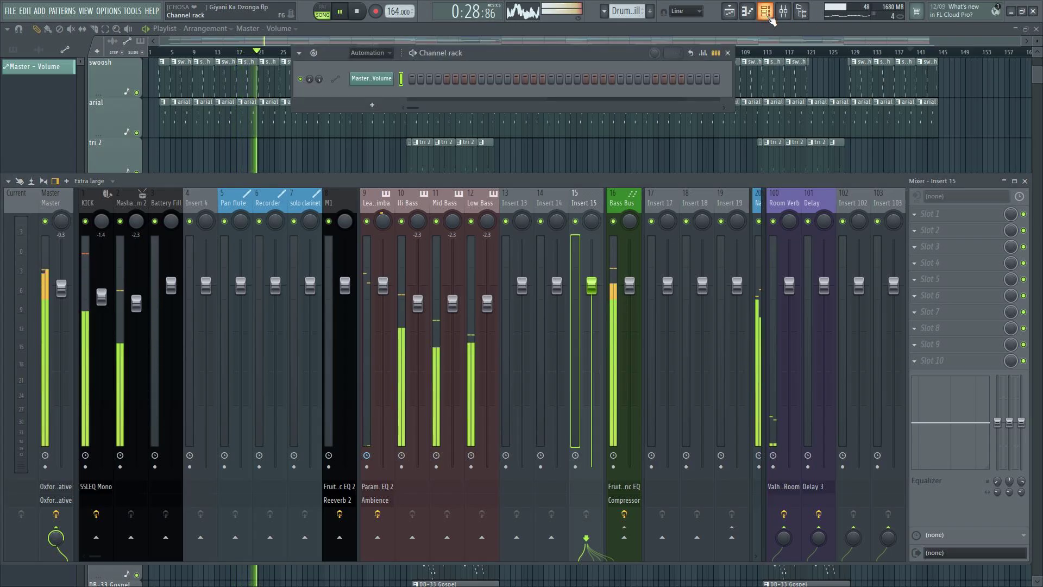
click(369, 53)
click(379, 89)
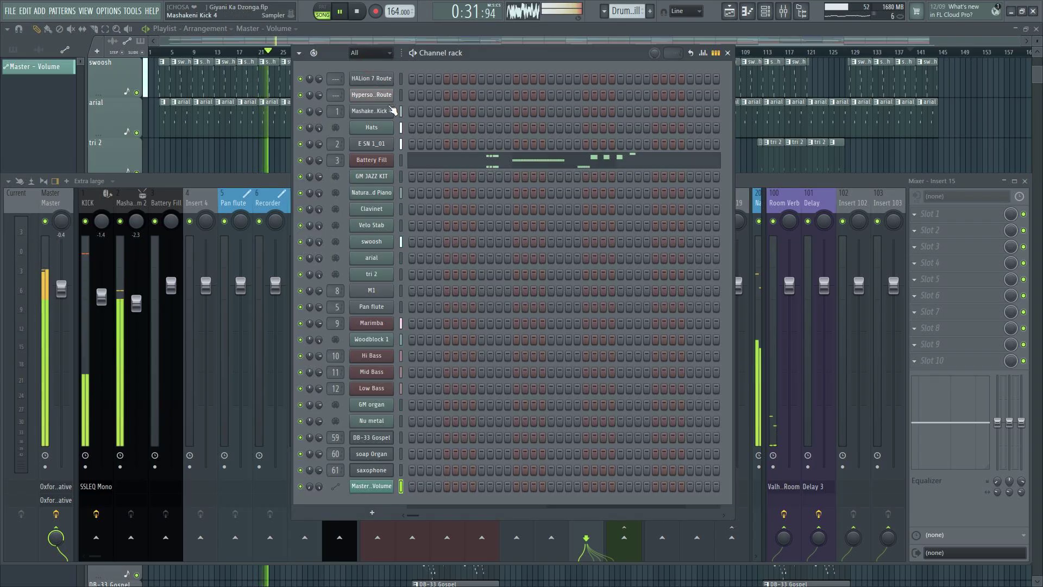
- Reset the Recorder and solo clarinet mixer tracks by loading the Default track state on each
right_click(268, 212)
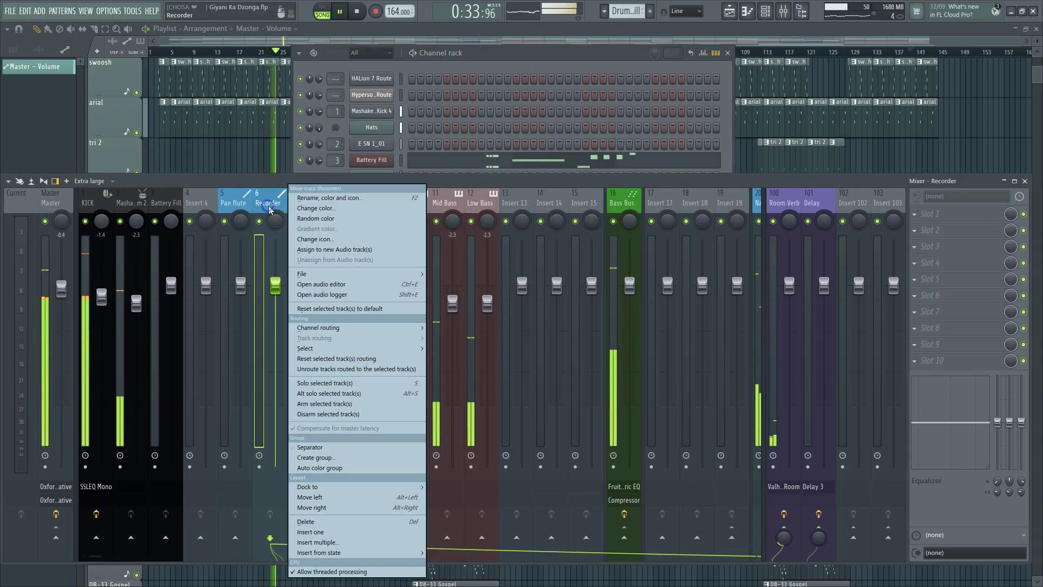
mouse_move(381, 274)
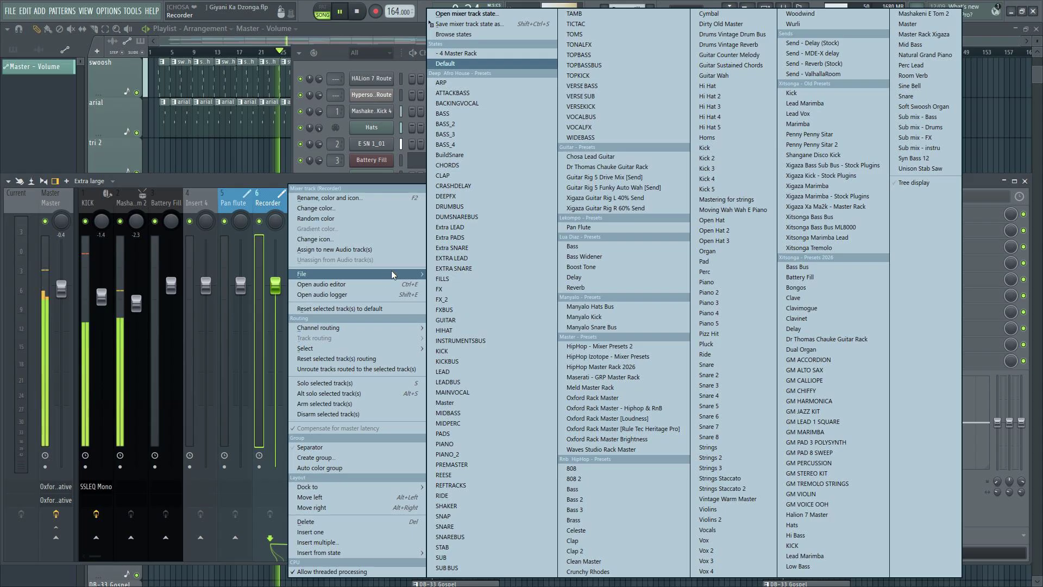
click(445, 64)
right_click(304, 207)
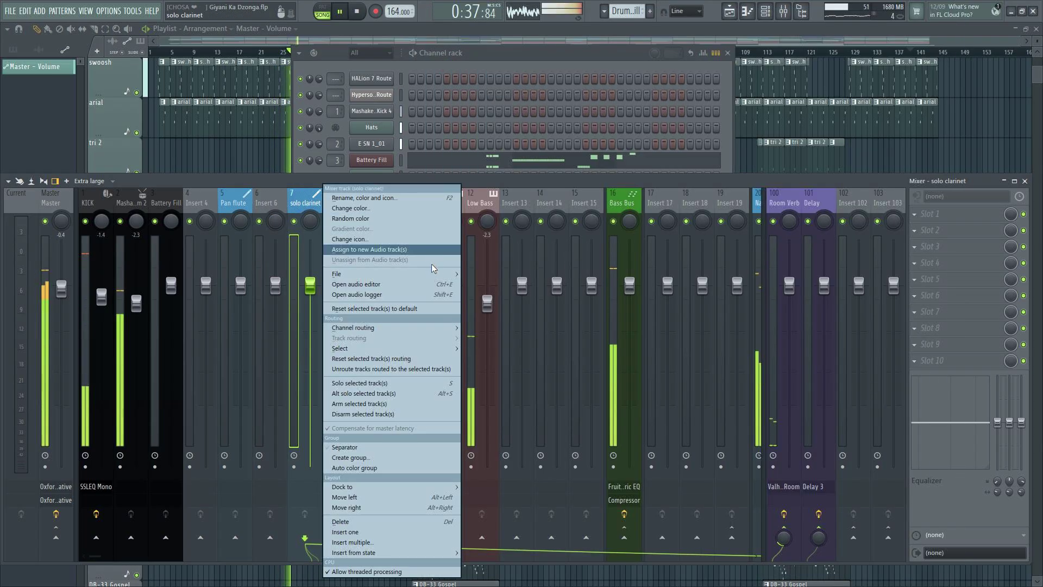
mouse_move(413, 274)
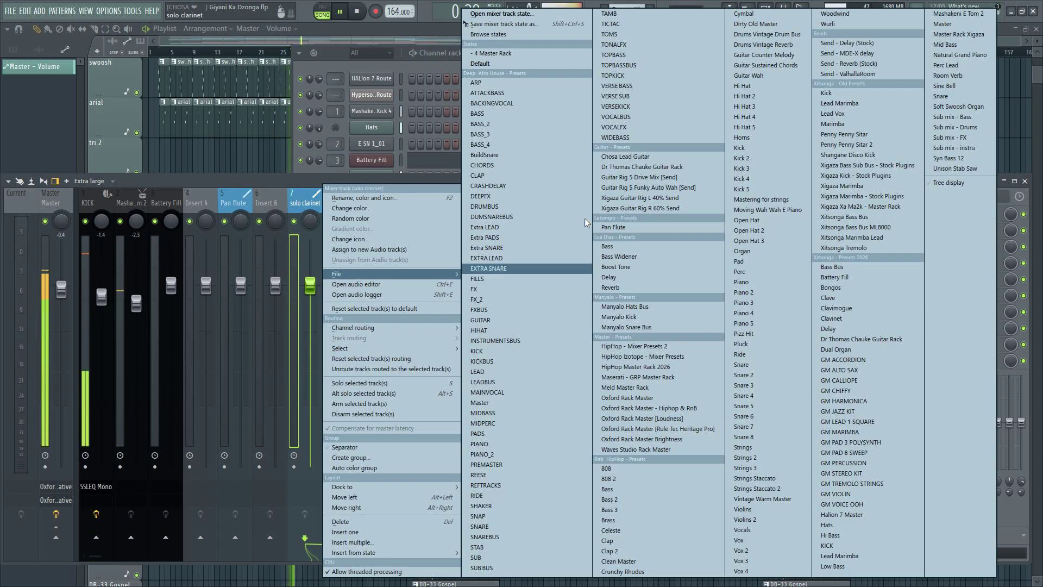
click(480, 63)
- Look over the remaining mixer tracks and the full channel list, and return to the whole playlist
scroll(538, 198, down, 10)
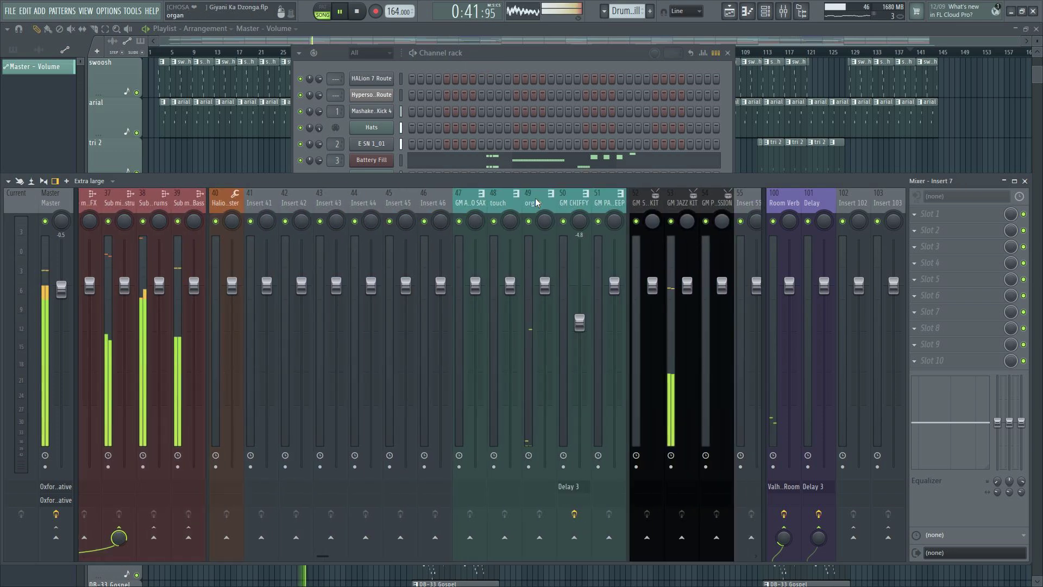
scroll(537, 202, down, 5)
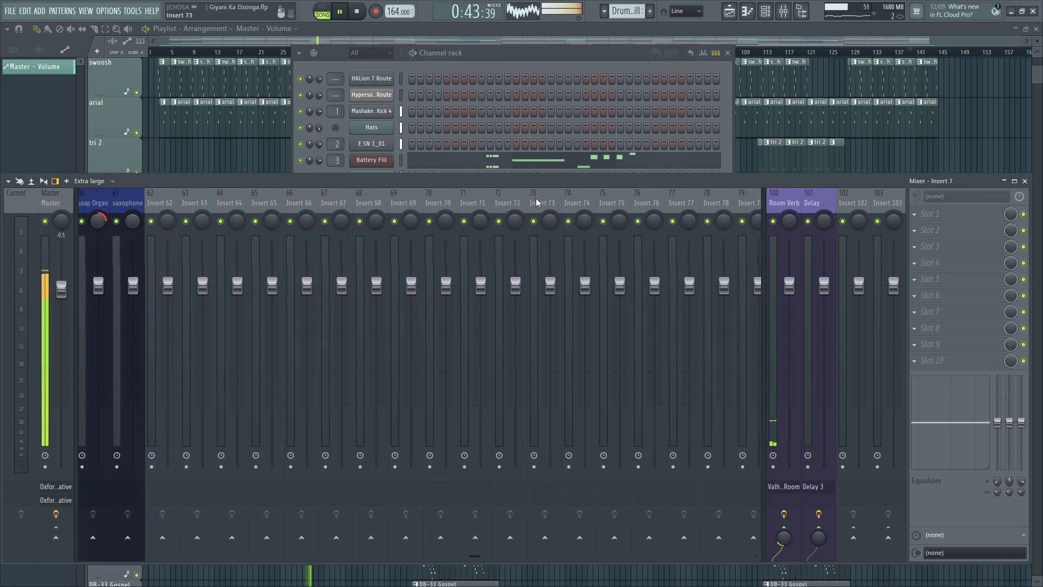
click(518, 56)
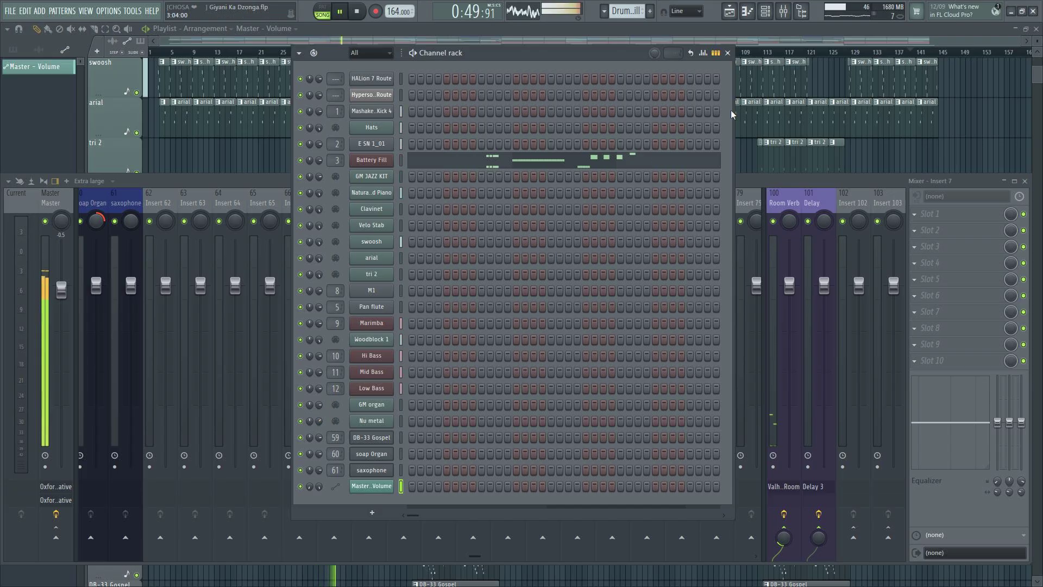
click(795, 39)
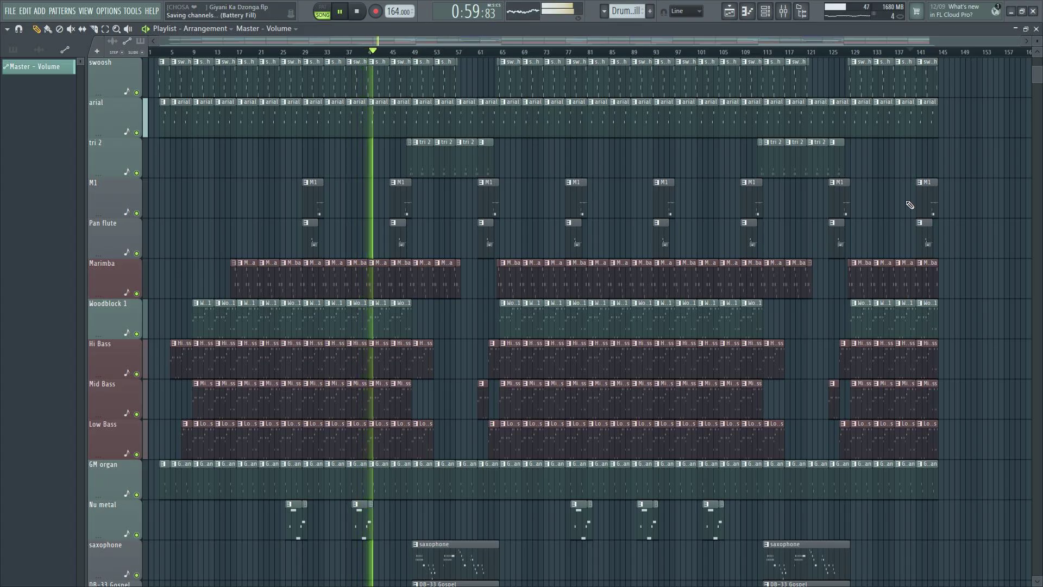
- Examine the whole arrangement during playback, from the Kick track through to the Master - Volume automation
click(802, 11)
click(802, 11)
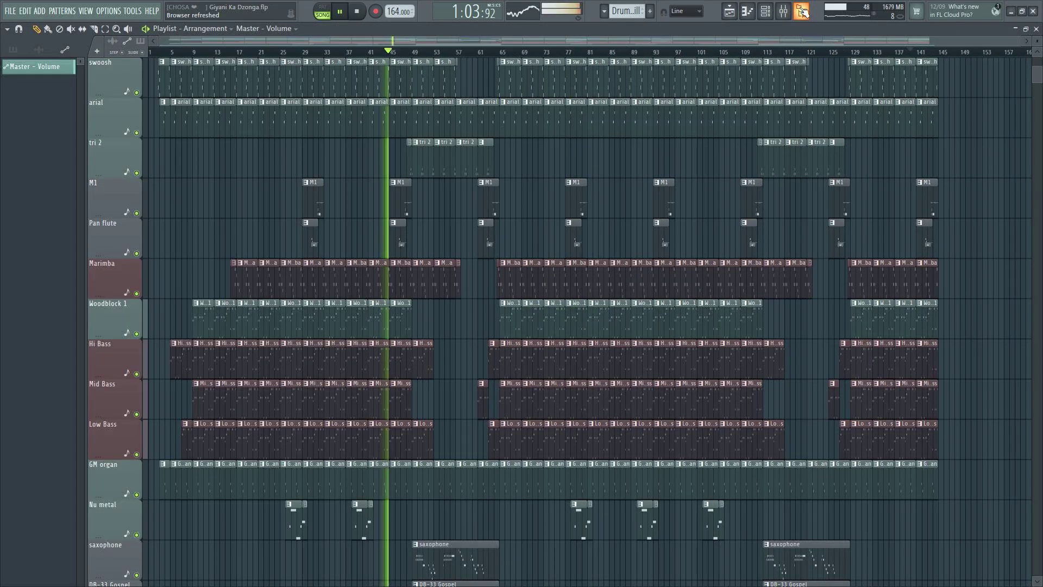
scroll(945, 231, down, 6)
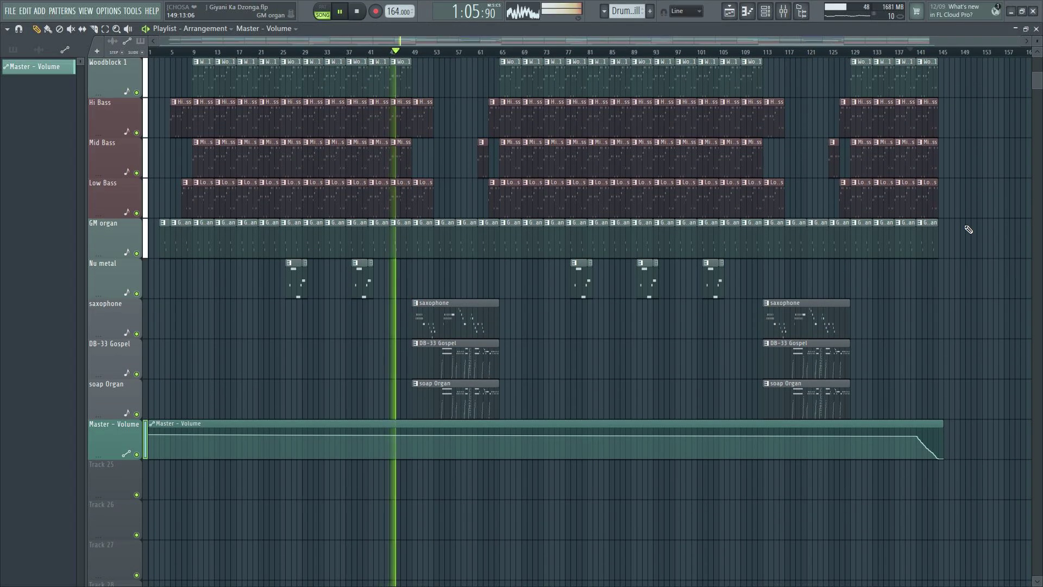
scroll(969, 229, up, 12)
scroll(968, 229, up, 1)
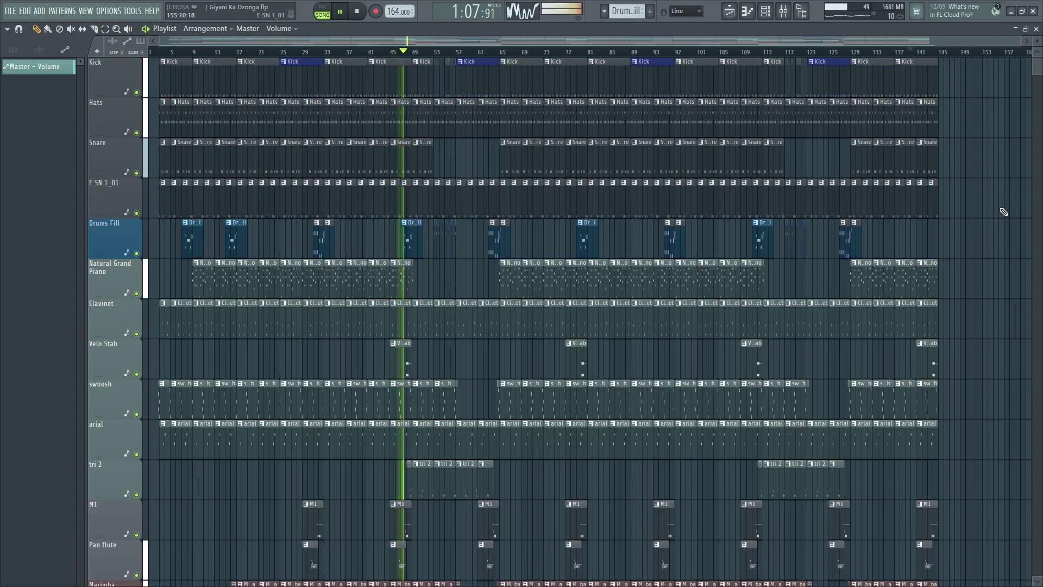
click(804, 13)
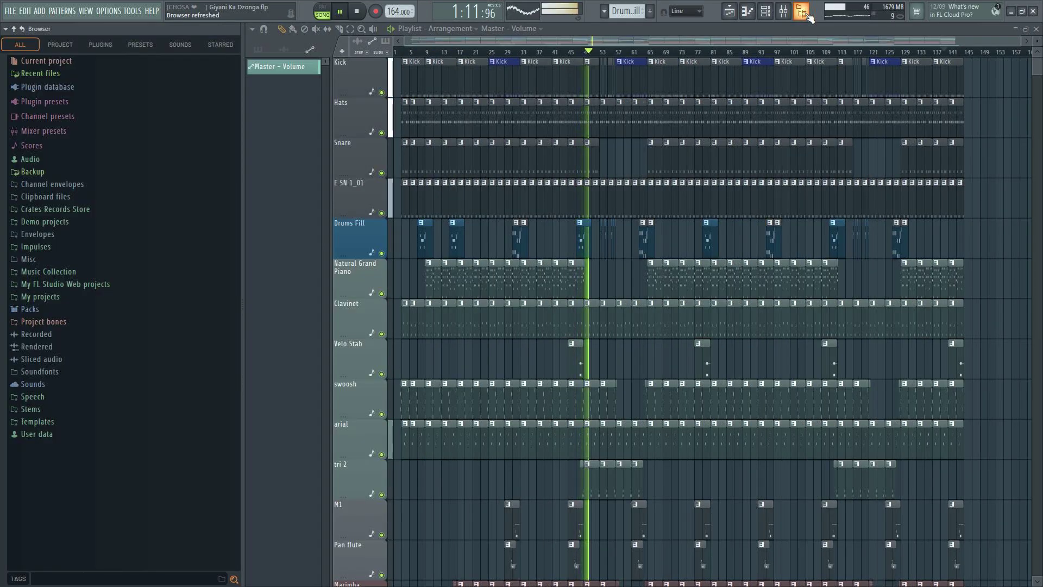
click(809, 16)
scroll(986, 172, down, 12)
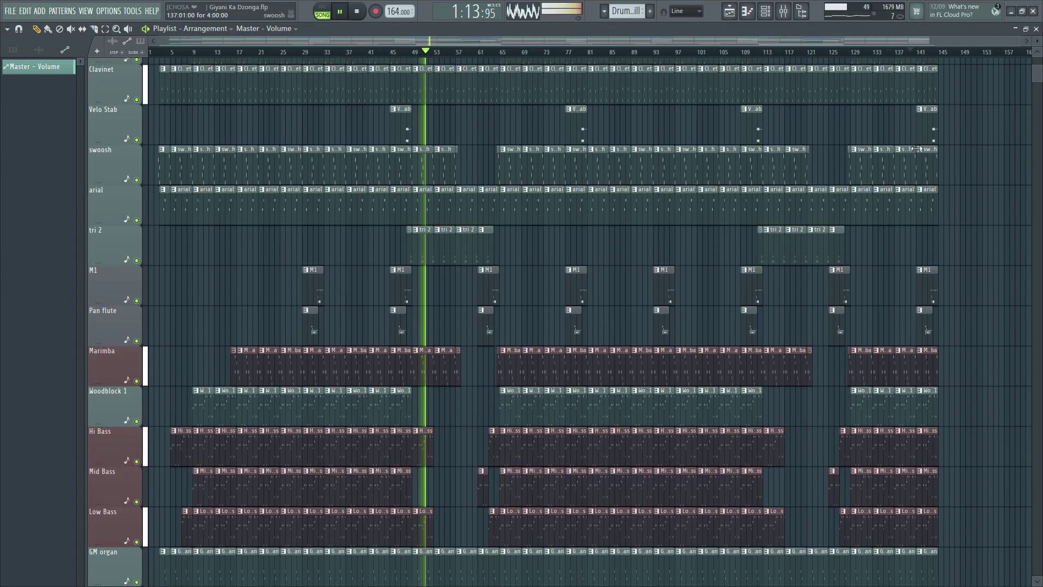
scroll(983, 174, down, 6)
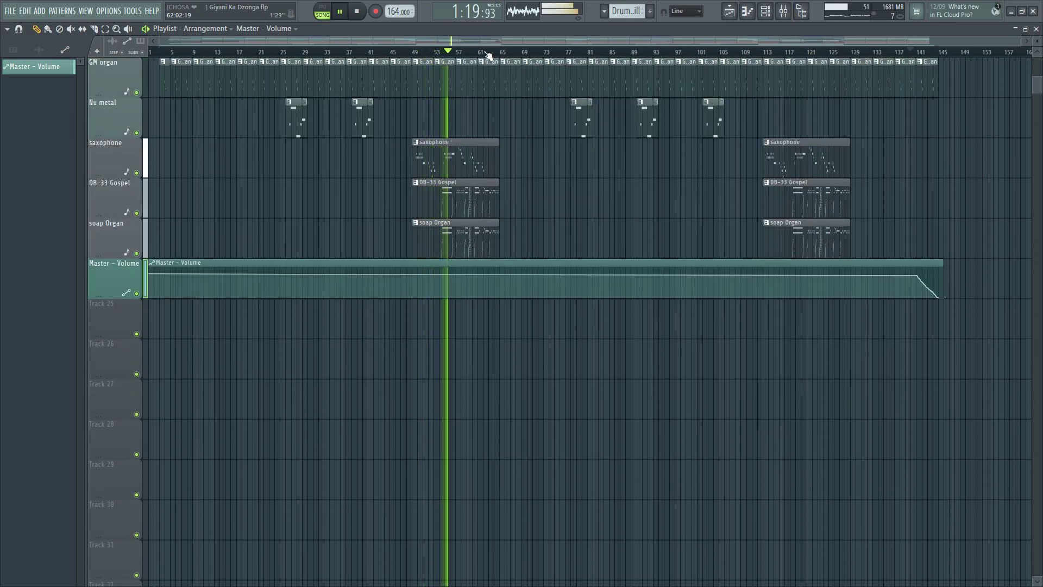
scroll(487, 53, up, 5)
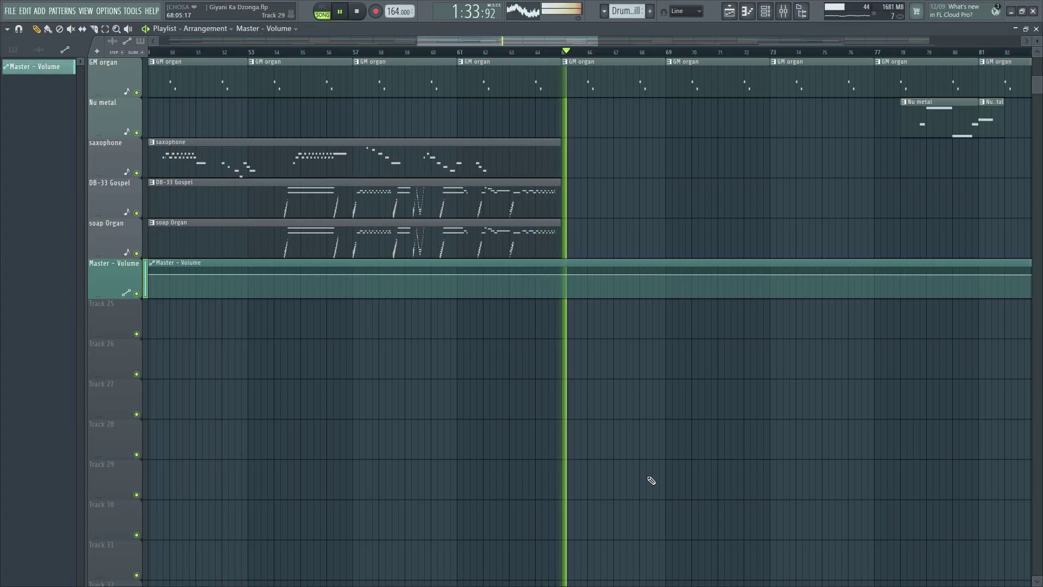
scroll(558, 58, down, 5)
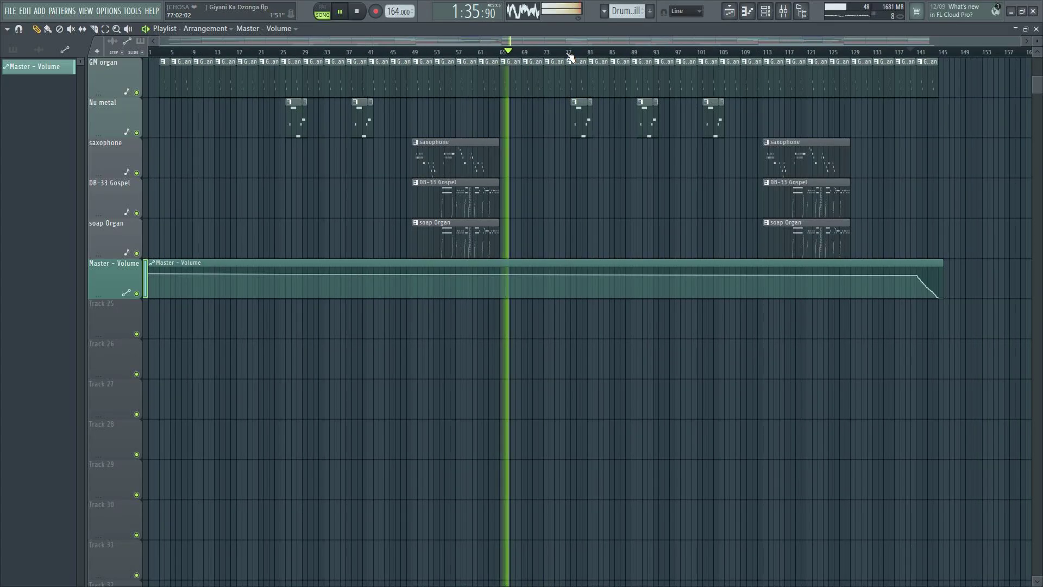
scroll(721, 412, up, 6)
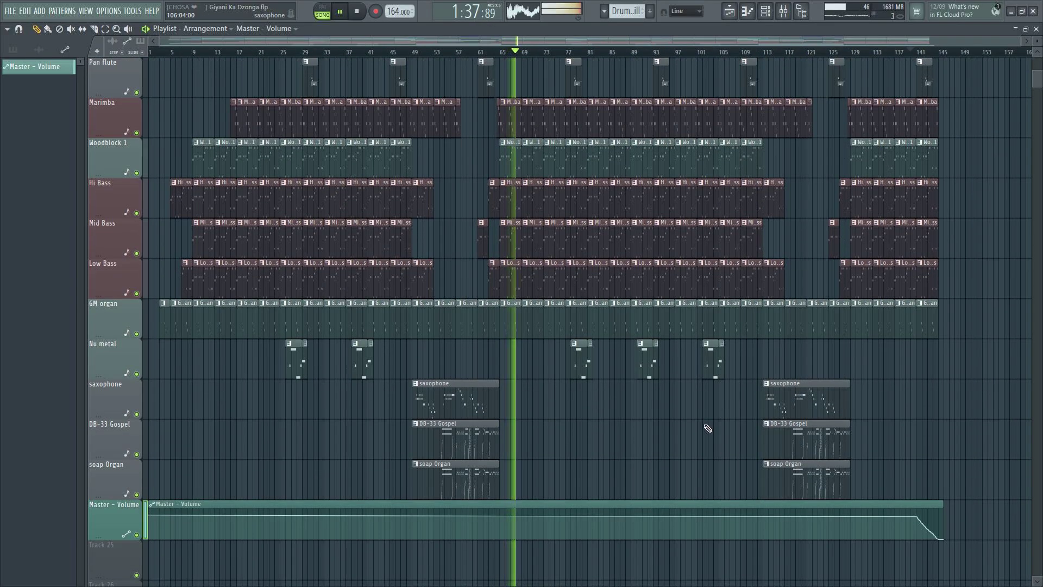
scroll(707, 428, up, 6)
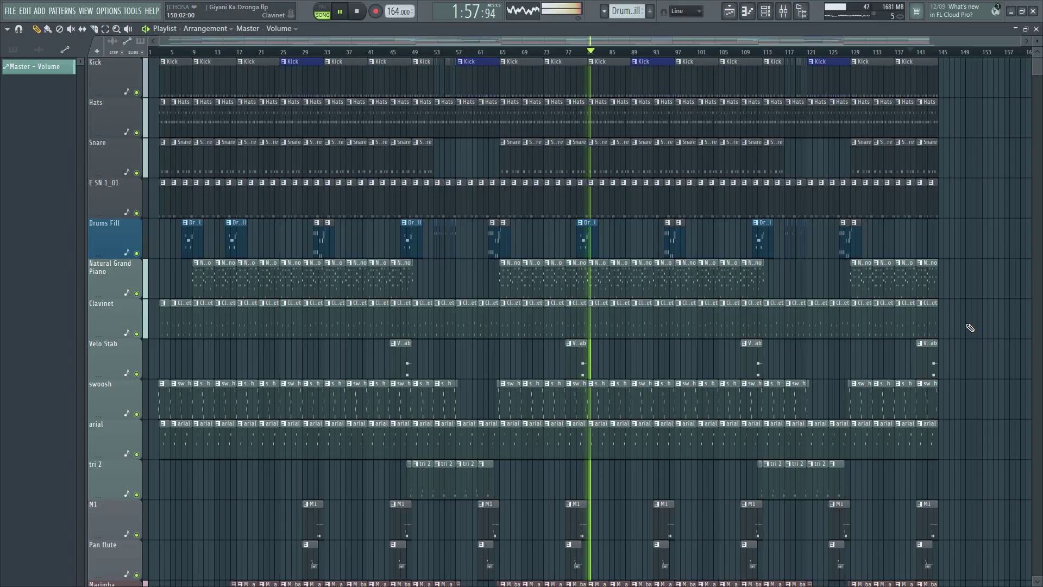
scroll(972, 329, down, 10)
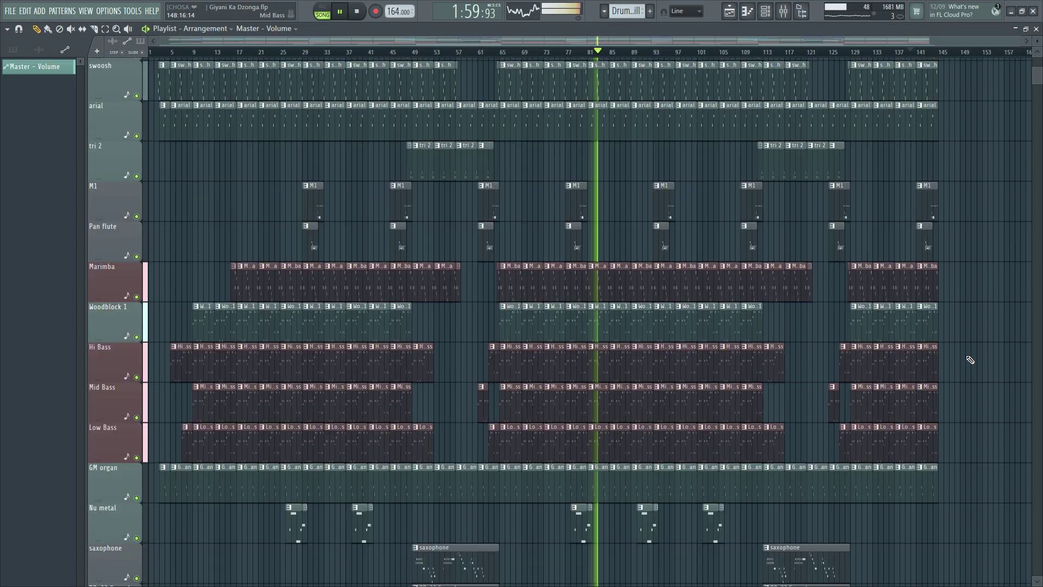
scroll(955, 210, down, 4)
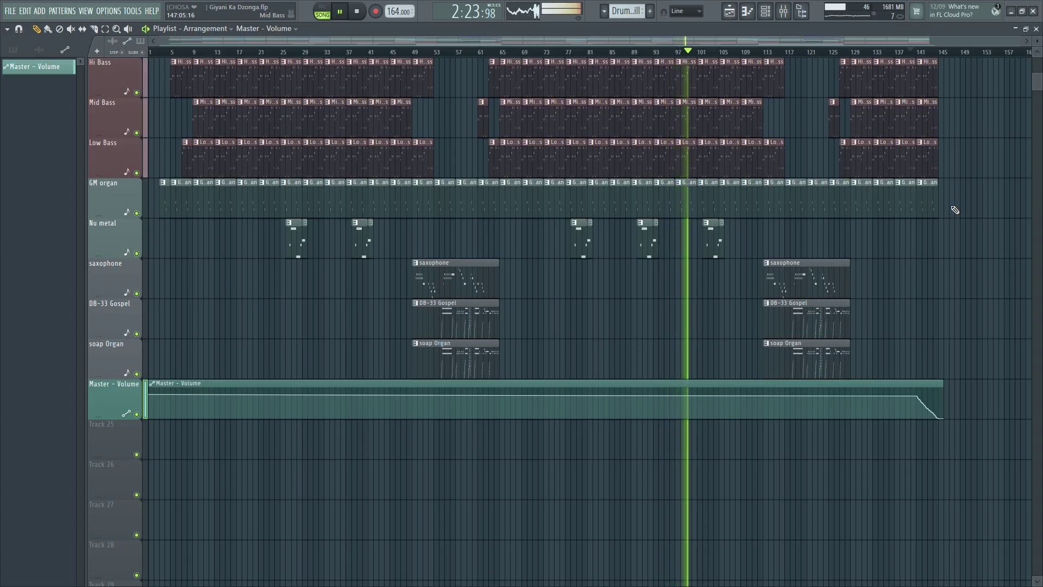
- Save the project and open the plugin performance monitor to review each plugin's CPU load
key(ctrl+s)
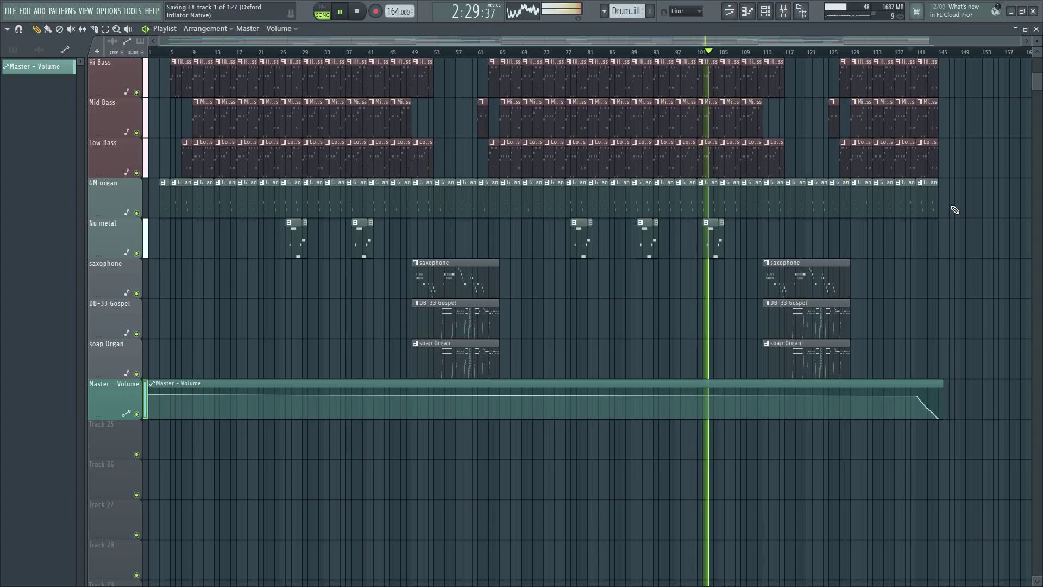
scroll(991, 58, up, 2)
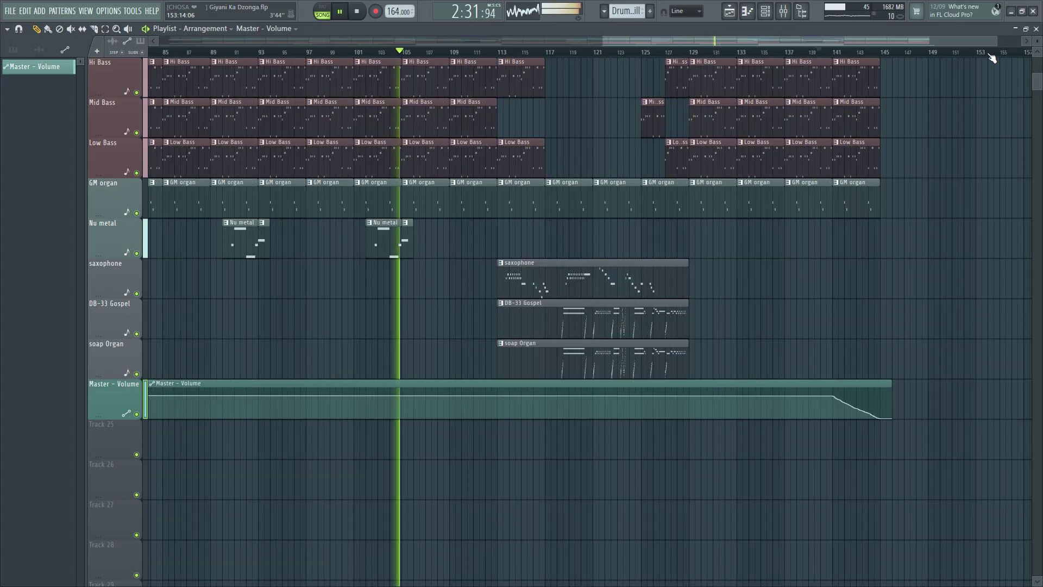
scroll(991, 58, up, 2)
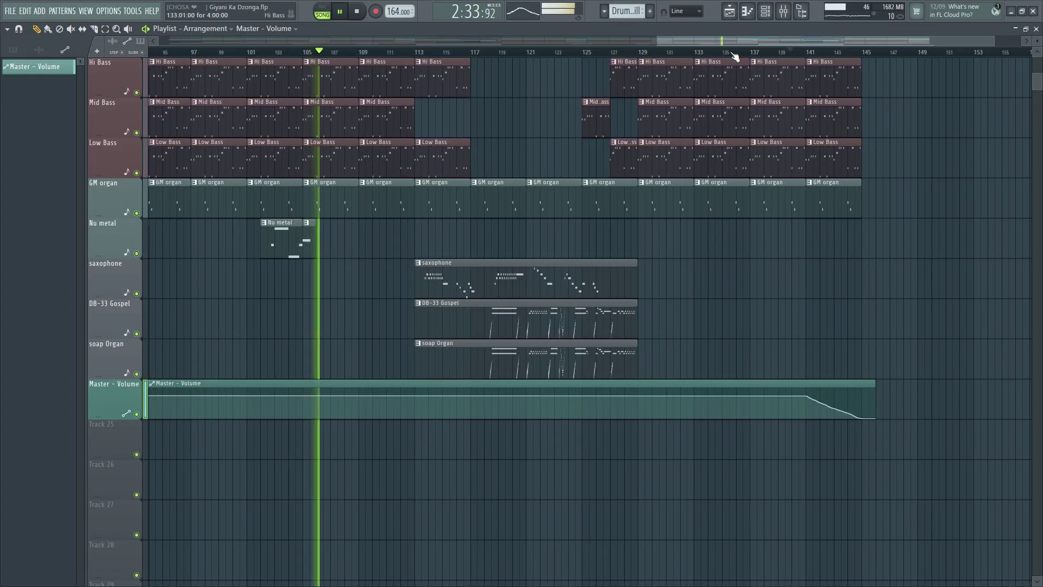
click(861, 9)
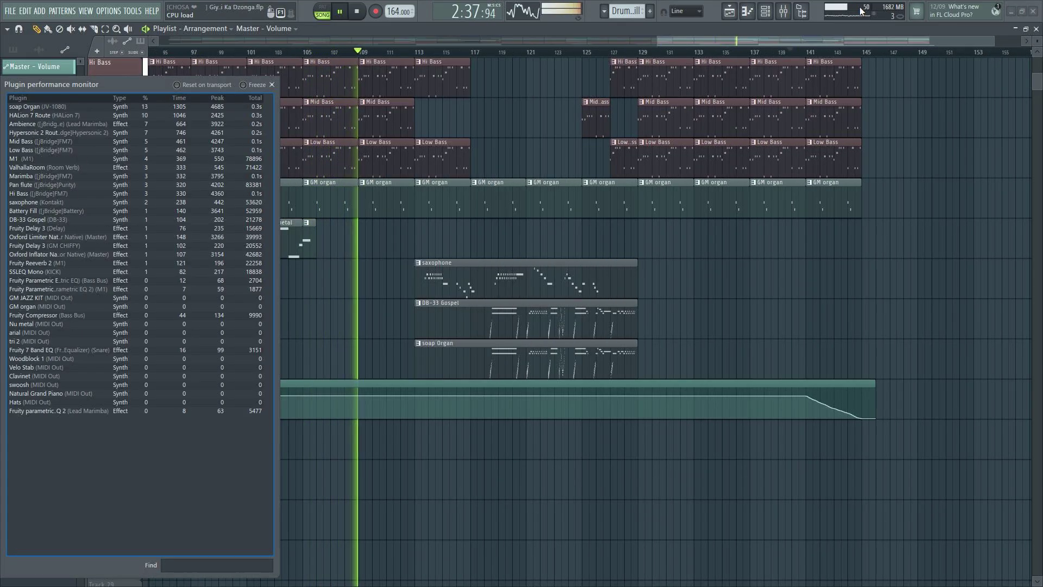